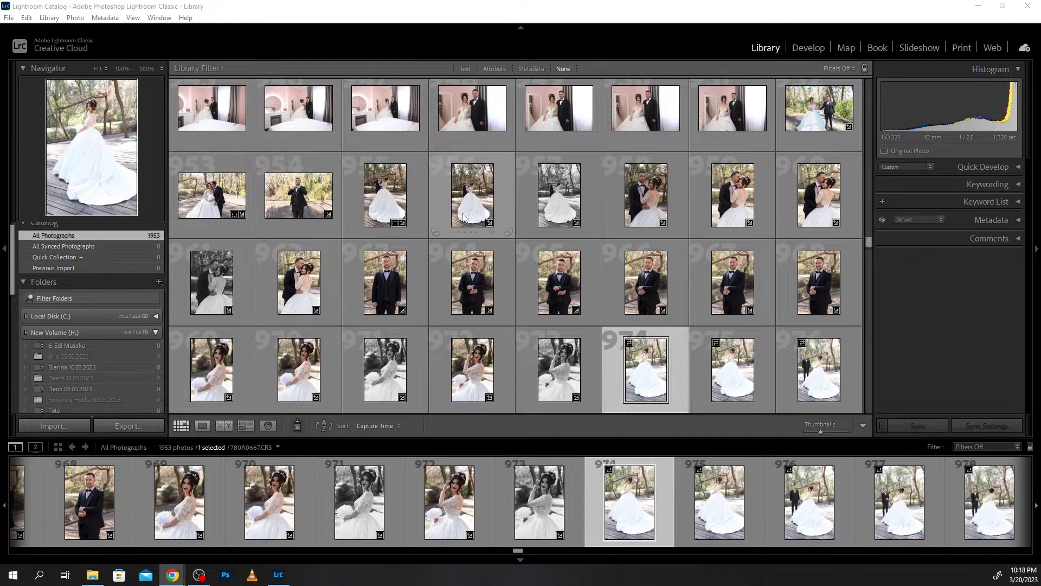
# Select photo 974 of the bride on the boardwalk and open it in Develop.
pyautogui.click(808, 48)
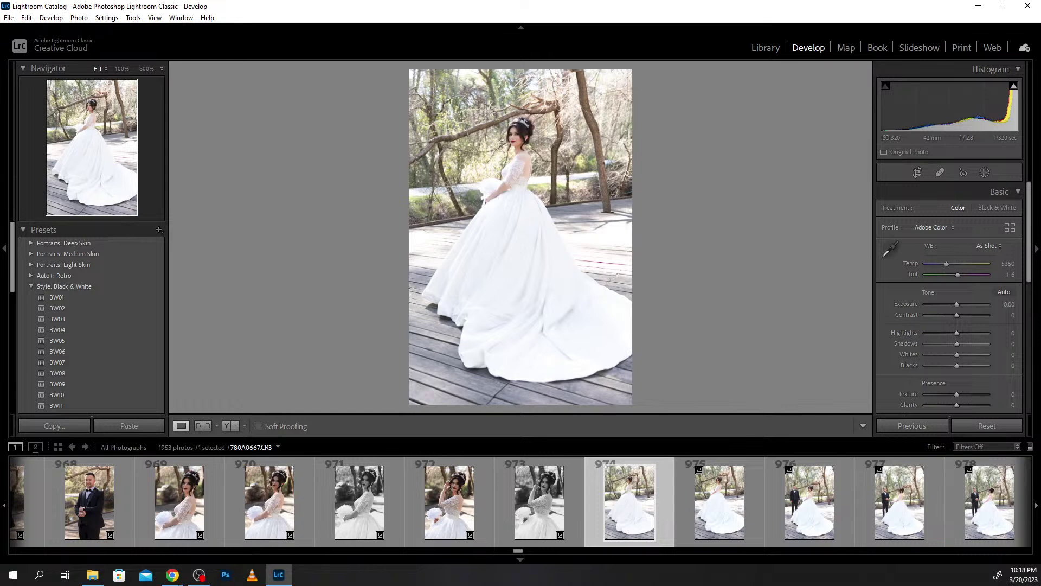
# Switch away from Lightroom to the web browser.
pyautogui.hotkey('alt', 'Tab')
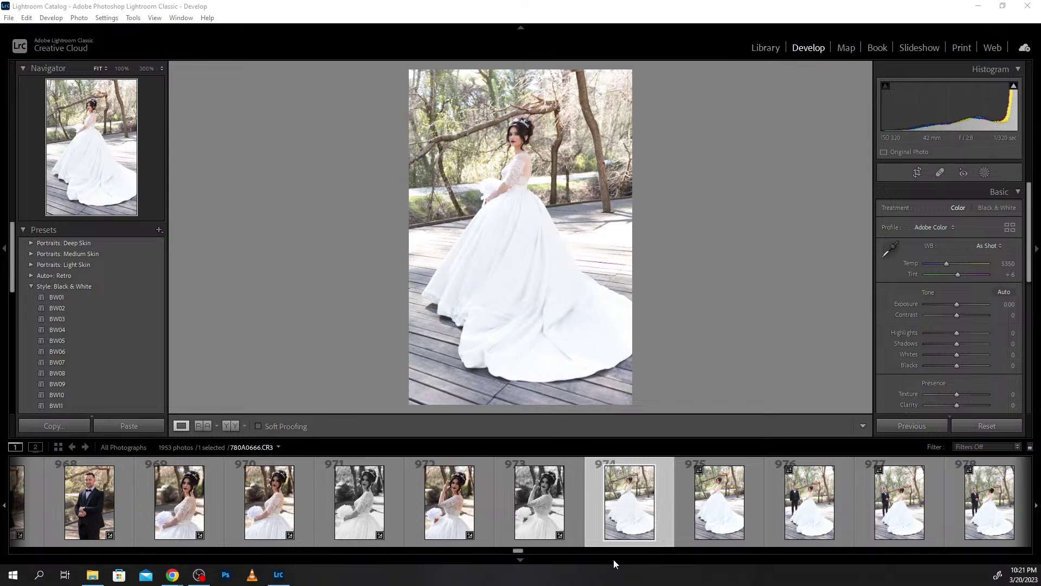
# Open photo 976 and check the bride's and groom's faces at 100%, then return to Fit.
pyautogui.click(728, 518)
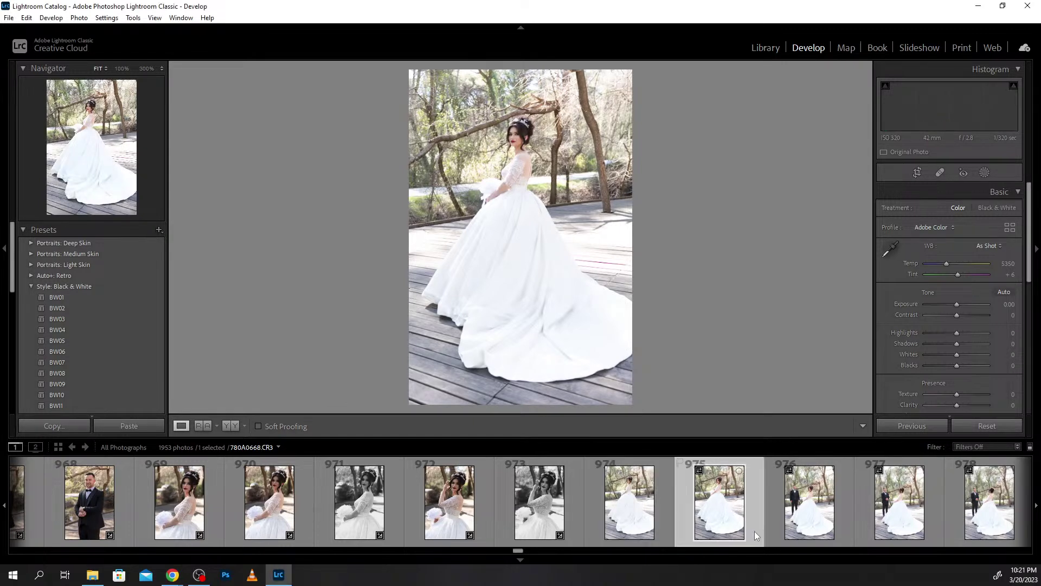
pyautogui.click(818, 525)
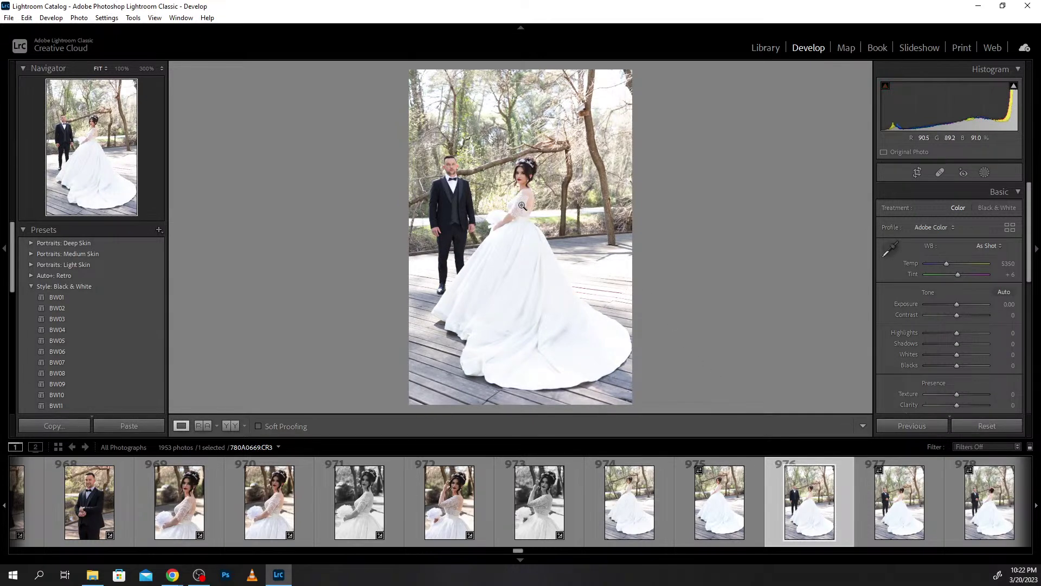
pyautogui.click(523, 175)
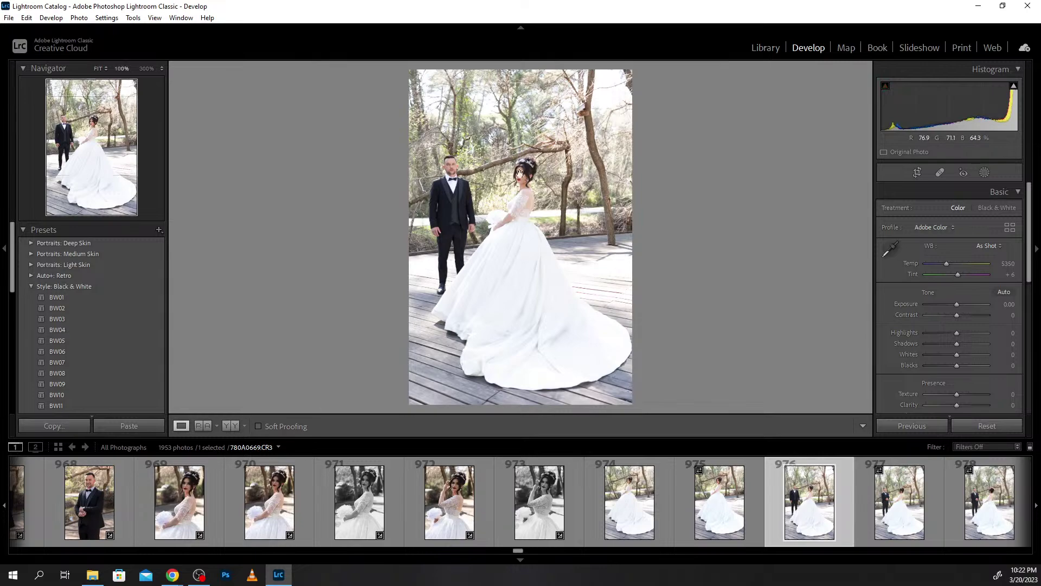
pyautogui.click(596, 239)
pyautogui.click(466, 173)
pyautogui.moveTo(385, 180); pyautogui.dragTo(525, 361)
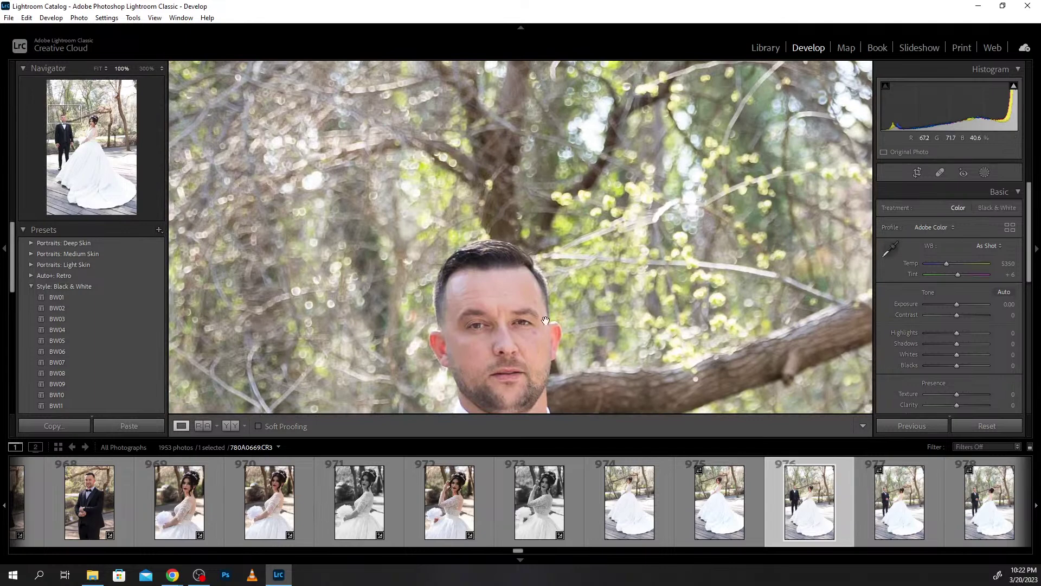
pyautogui.click(604, 290)
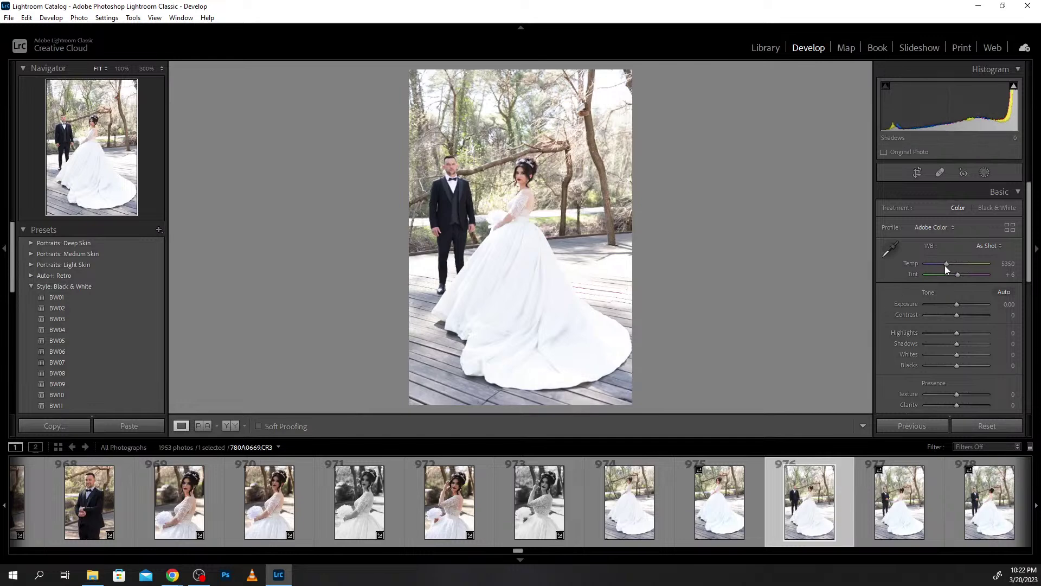
pyautogui.scroll(-1, 944, 268)
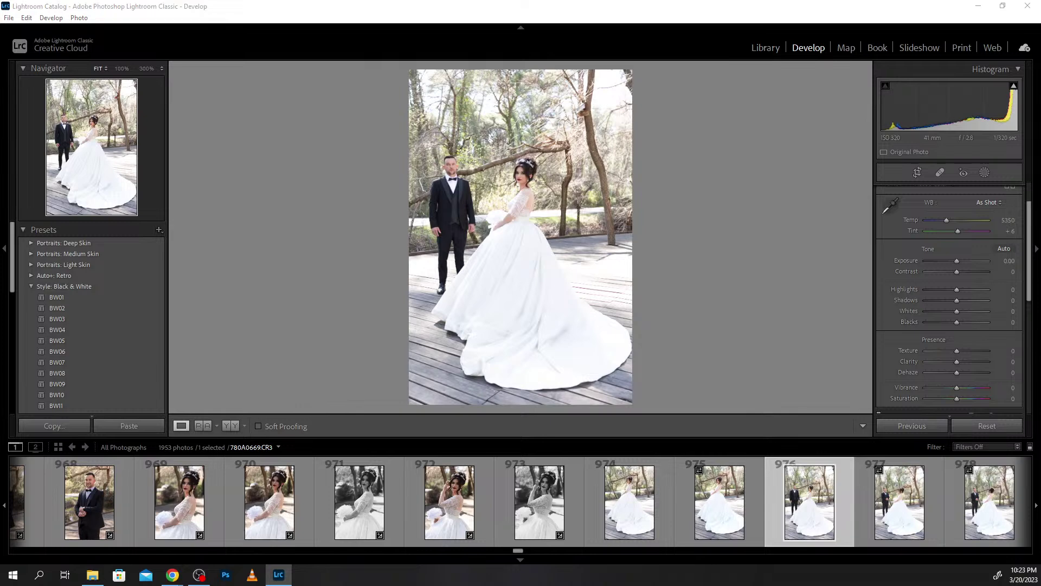
pyautogui.hotkey('alt', 'Tab')
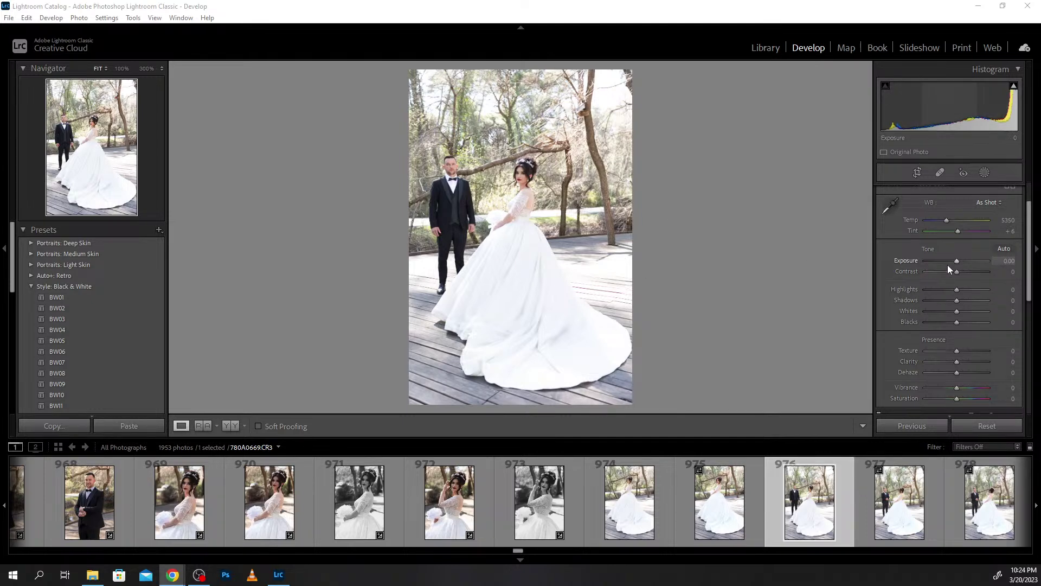
pyautogui.scroll(-4, 955, 261)
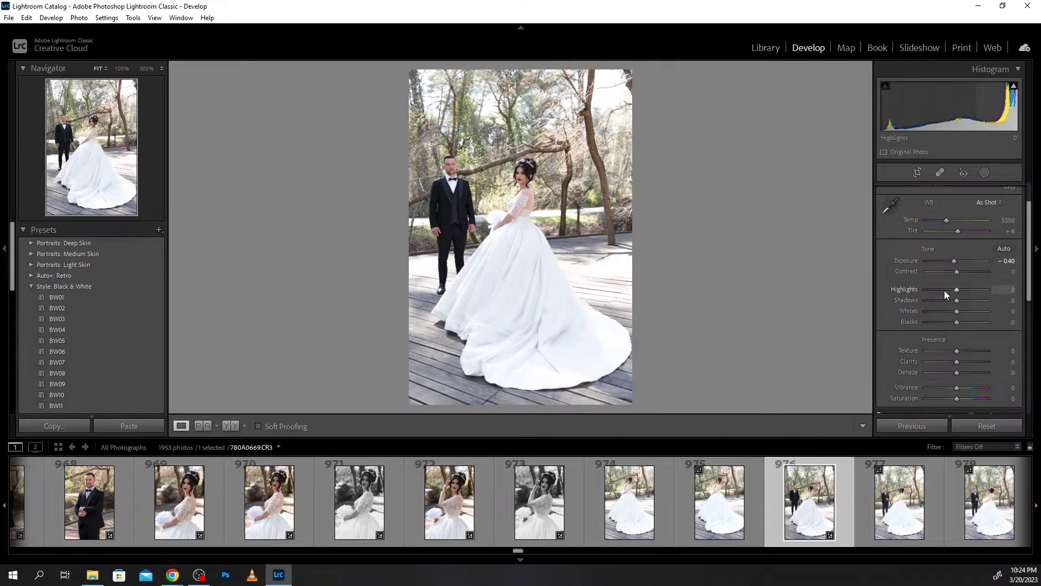
pyautogui.moveTo(945, 289)
pyautogui.mouseDown()
pyautogui.moveTo(923, 288)
pyautogui.moveTo(967, 288)
pyautogui.moveTo(923, 288)
pyautogui.moveTo(933, 295)
pyautogui.mouseUp()
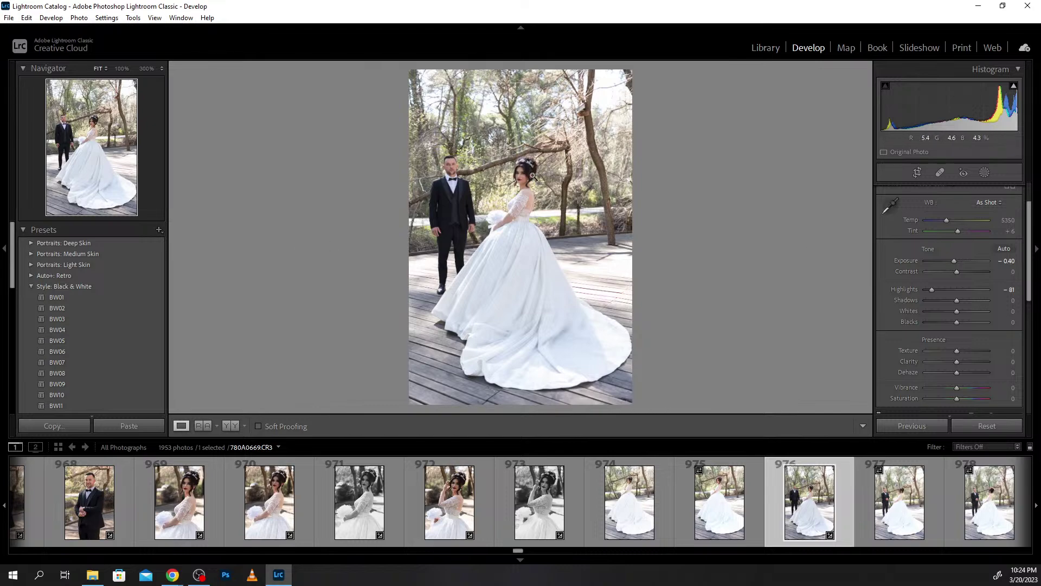
pyautogui.click(521, 173)
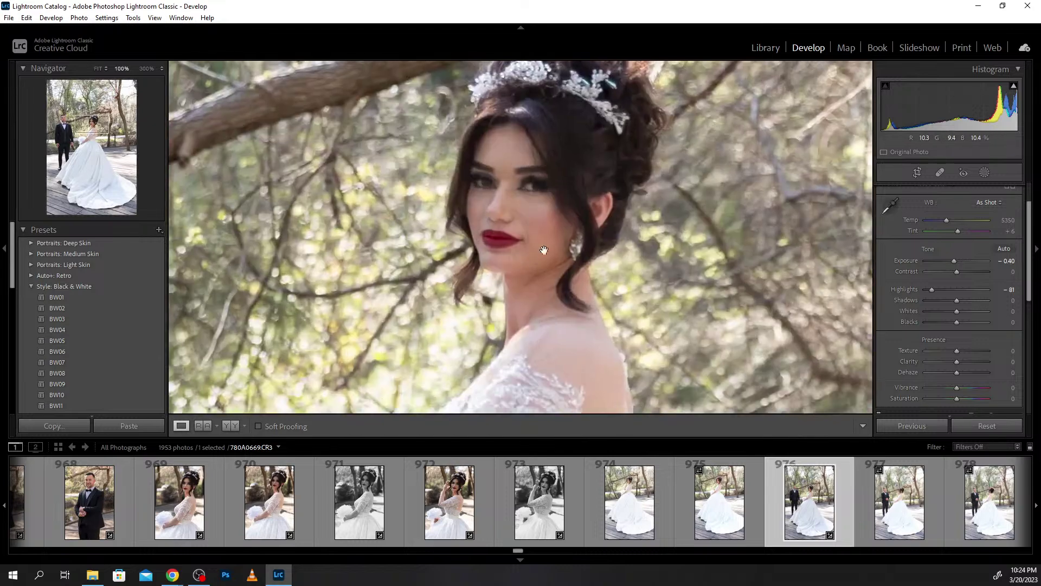
pyautogui.click(533, 199)
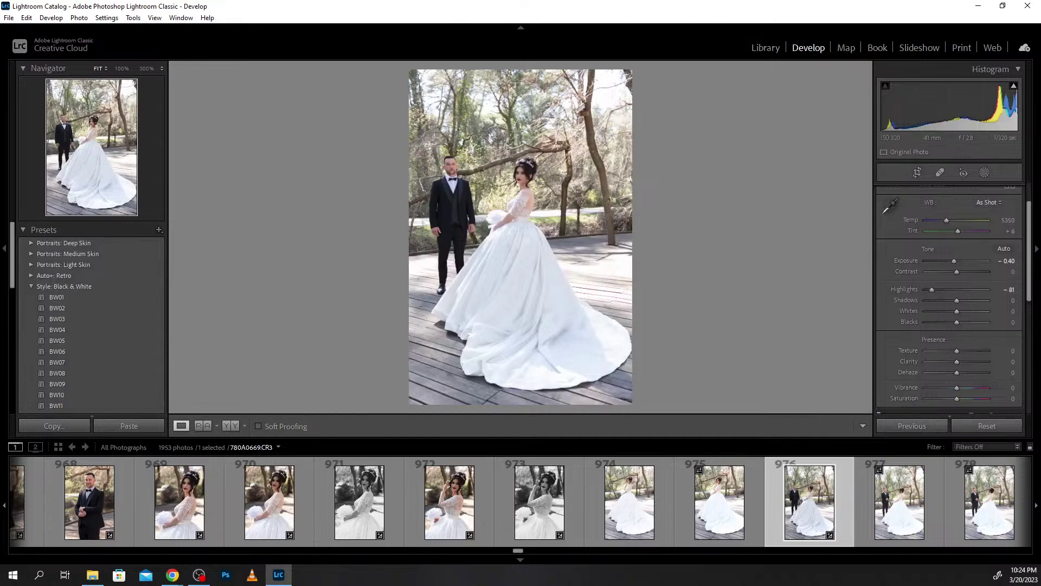
pyautogui.hotkey('alt', 'Tab')
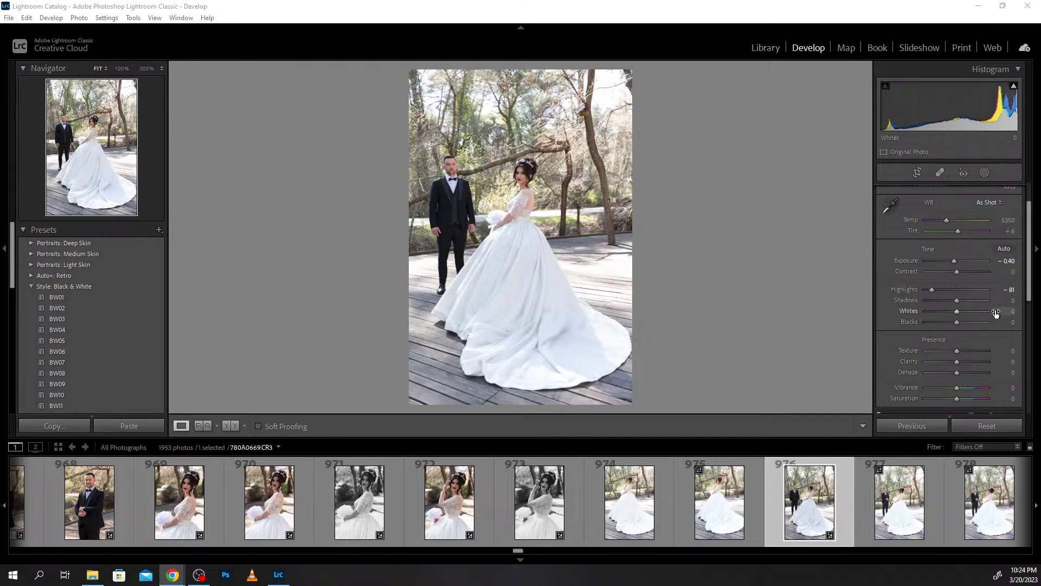
# Raise HSL Luminance Orange to +8 while checking the bride's face at 100%.
pyautogui.scroll(-3, 952, 347)
pyautogui.scroll(-2, 951, 346)
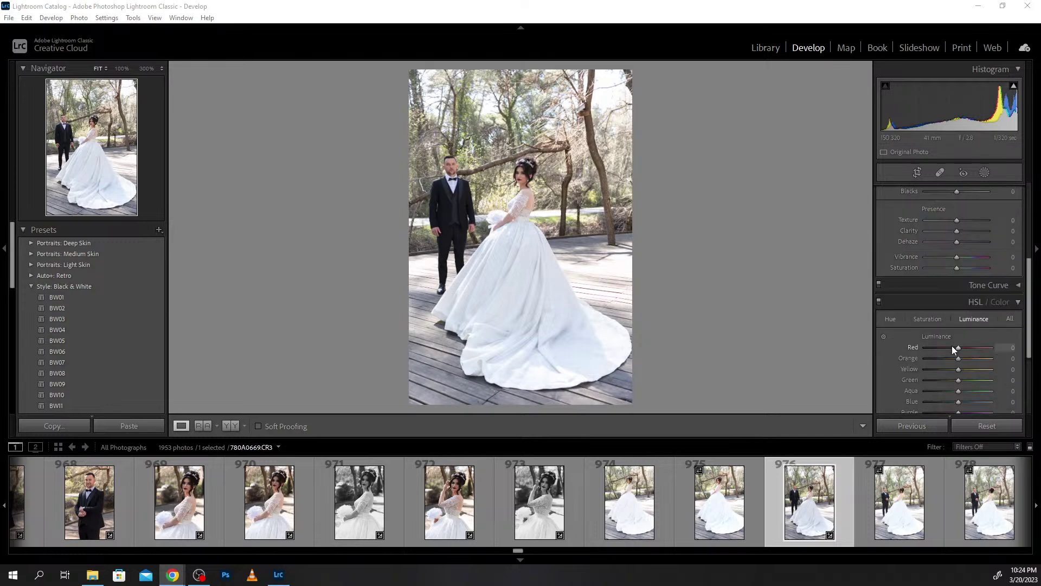
pyautogui.scroll(-1, 955, 350)
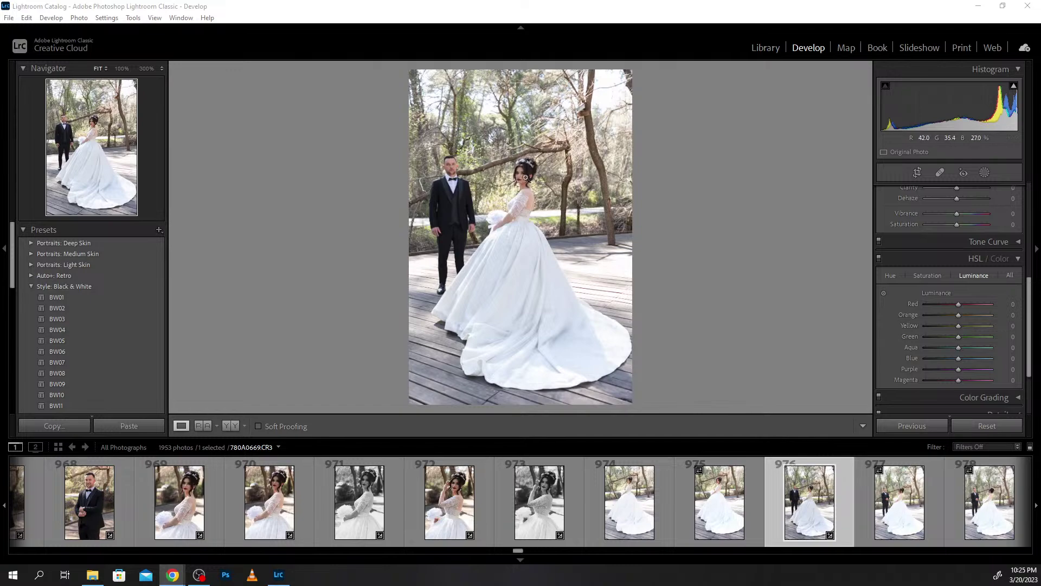
pyautogui.click(524, 179)
pyautogui.click(524, 181)
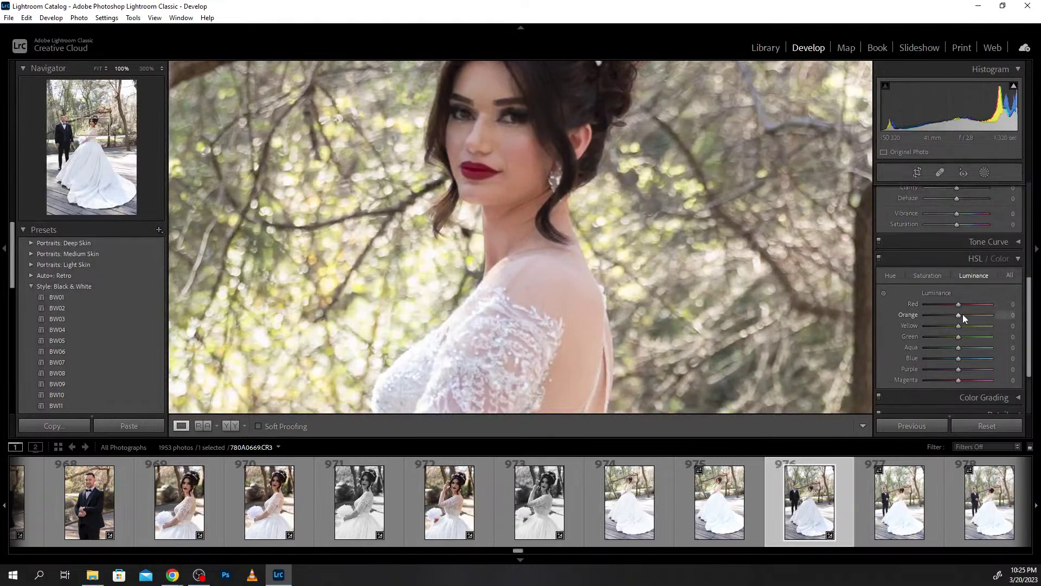
pyautogui.click(962, 314)
pyautogui.click(517, 156)
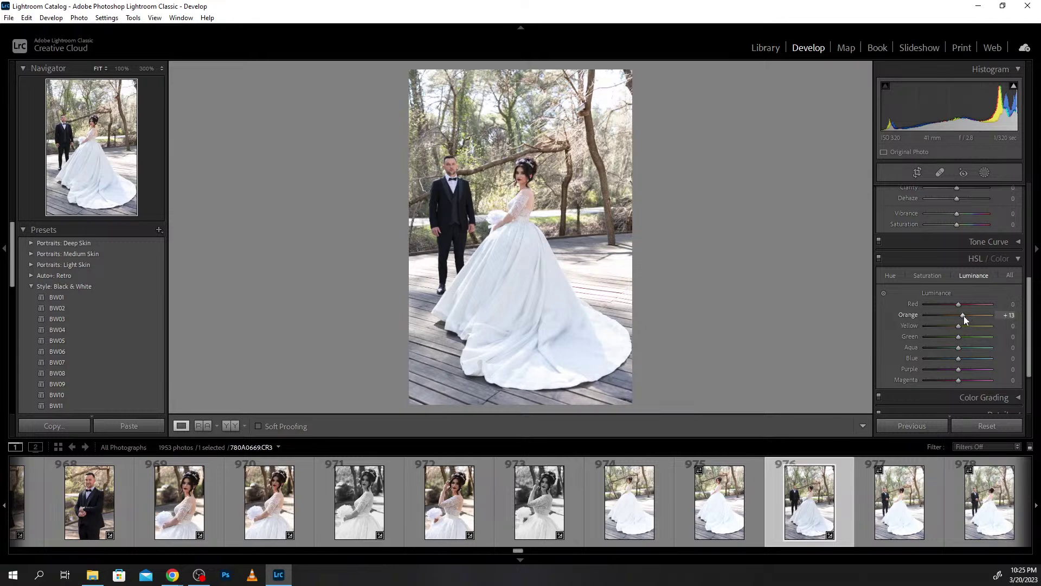
pyautogui.scroll(-2, 965, 315)
pyautogui.scroll(-3, 965, 316)
pyautogui.scroll(5, 932, 233)
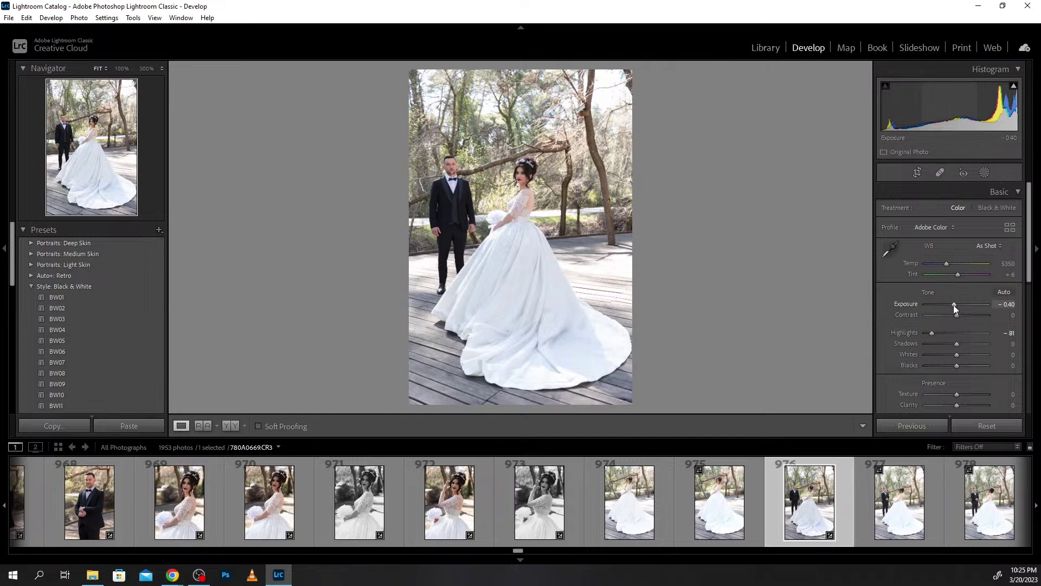
# Lower the global exposure of photo 976 to −1.20 and bring up the new mask types.
pyautogui.scroll(-2, 954, 305)
pyautogui.scroll(-4, 954, 305)
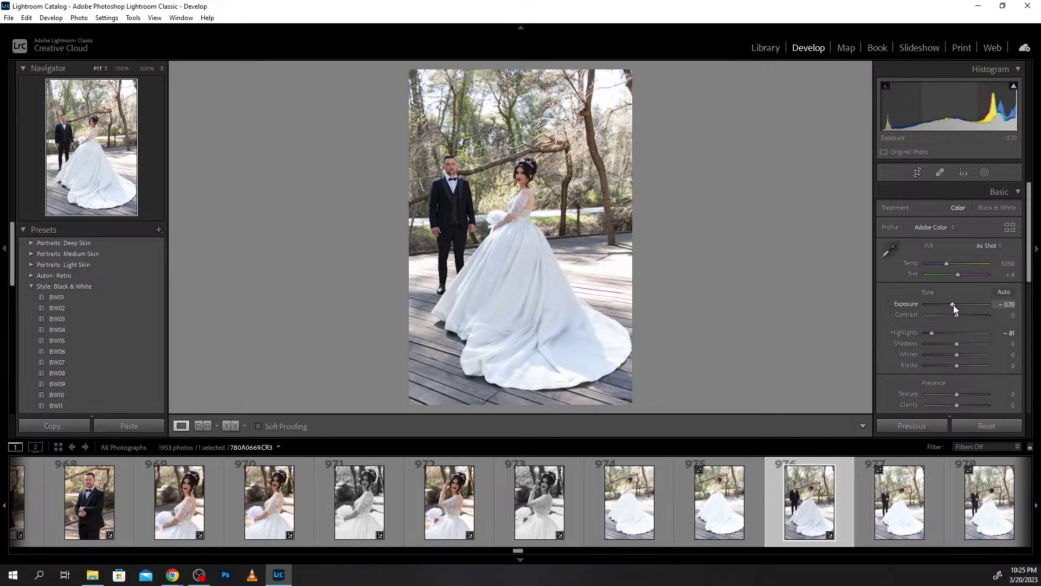
pyautogui.scroll(-2, 953, 305)
pyautogui.scroll(-2, 953, 305)
pyautogui.scroll(-2, 953, 305)
pyautogui.scroll(-2, 953, 305)
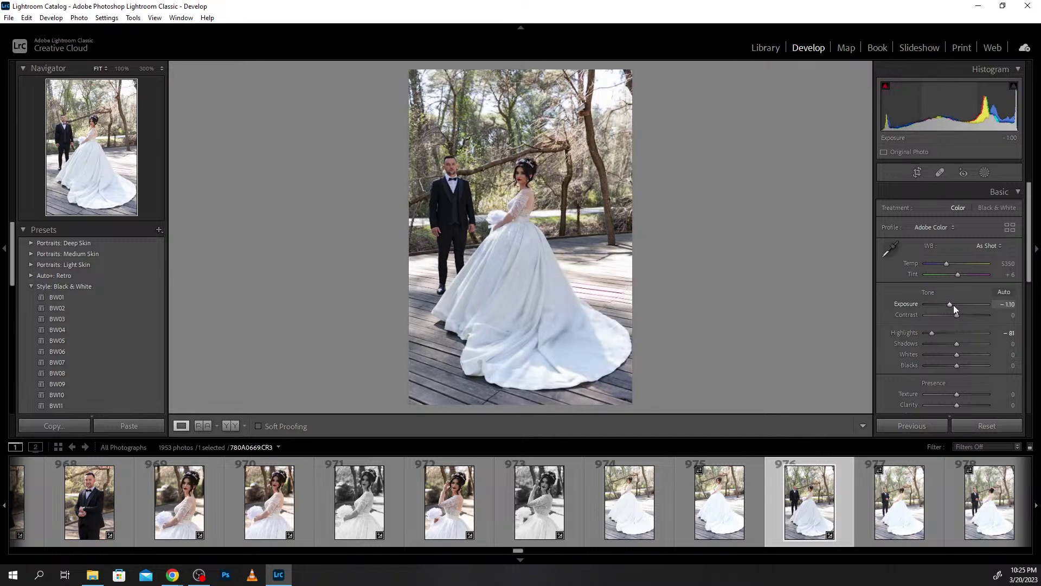
pyautogui.scroll(-2, 954, 305)
pyautogui.scroll(-2, 953, 305)
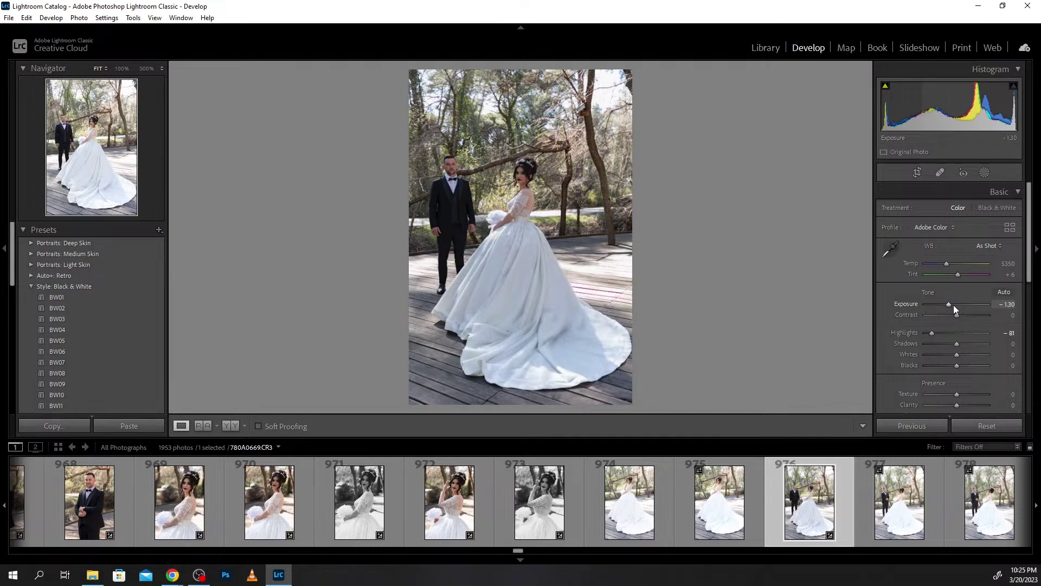
pyautogui.scroll(2, 954, 305)
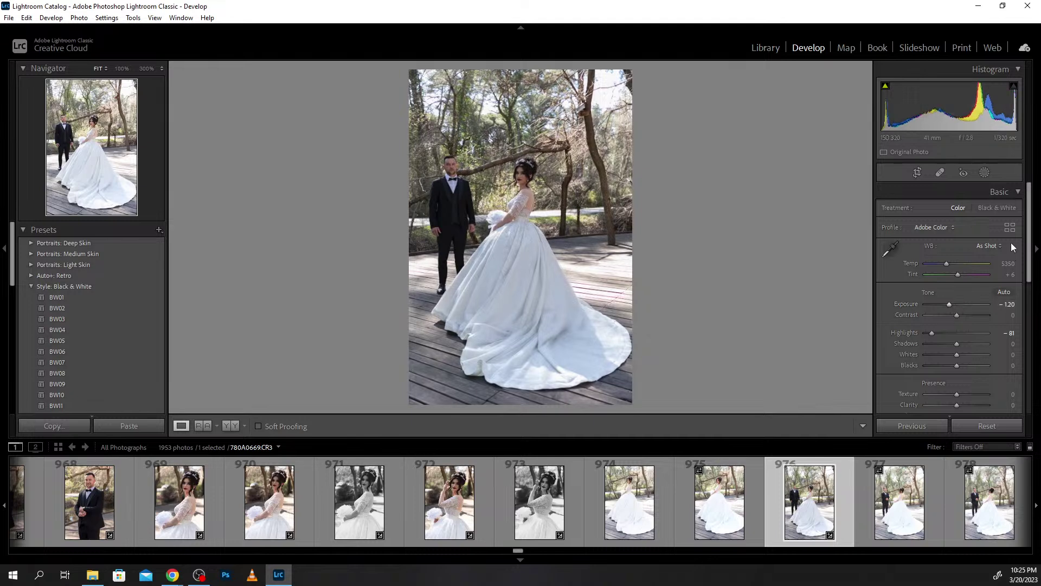
pyautogui.click(985, 172)
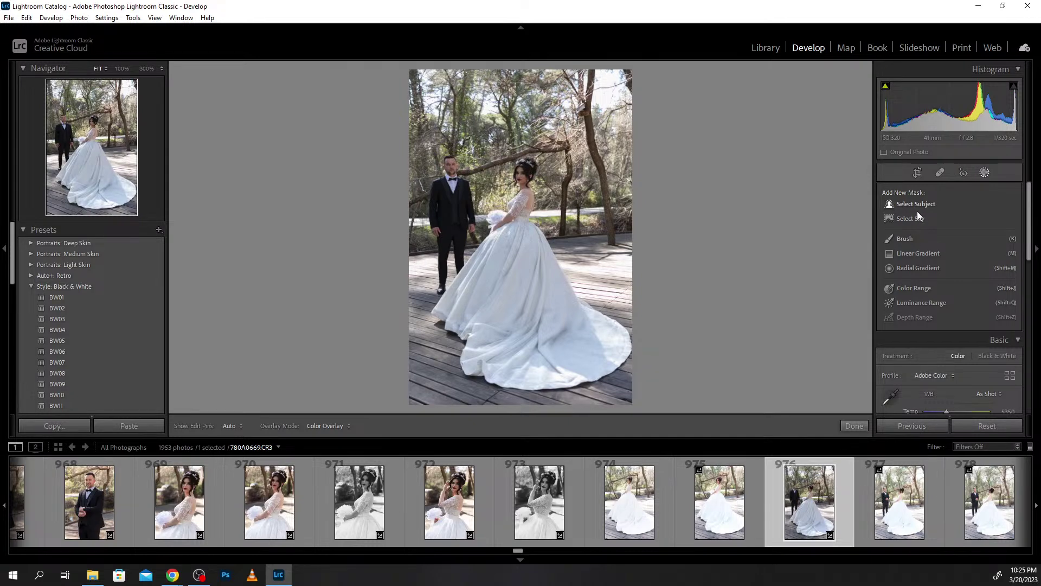
# Add a Select Subject mask on the couple with +0.50 exposure, overlay hidden, and close masking.
pyautogui.click(917, 204)
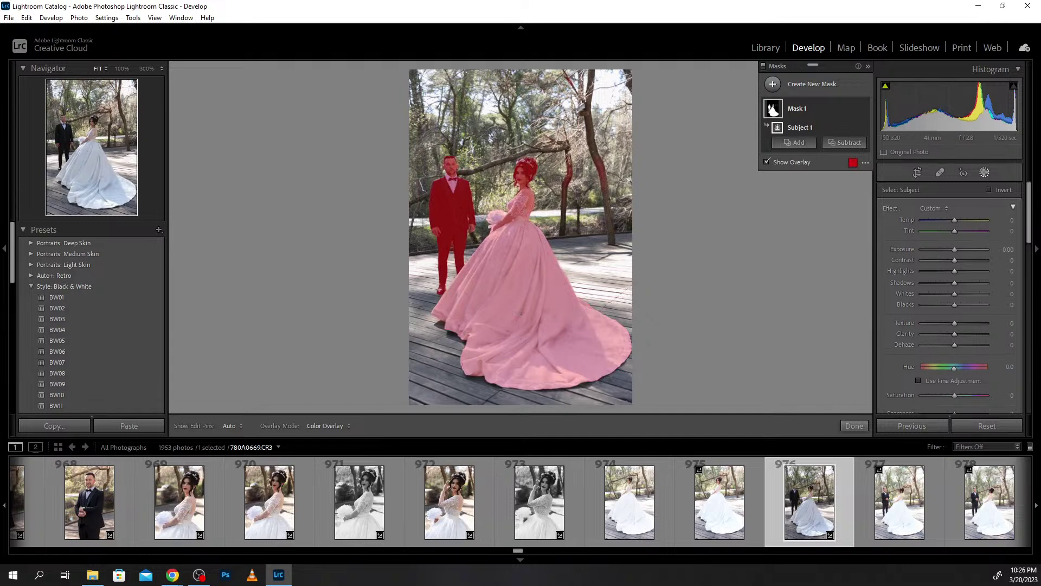
pyautogui.press('o')
pyautogui.moveTo(955, 249); pyautogui.dragTo(957, 251)
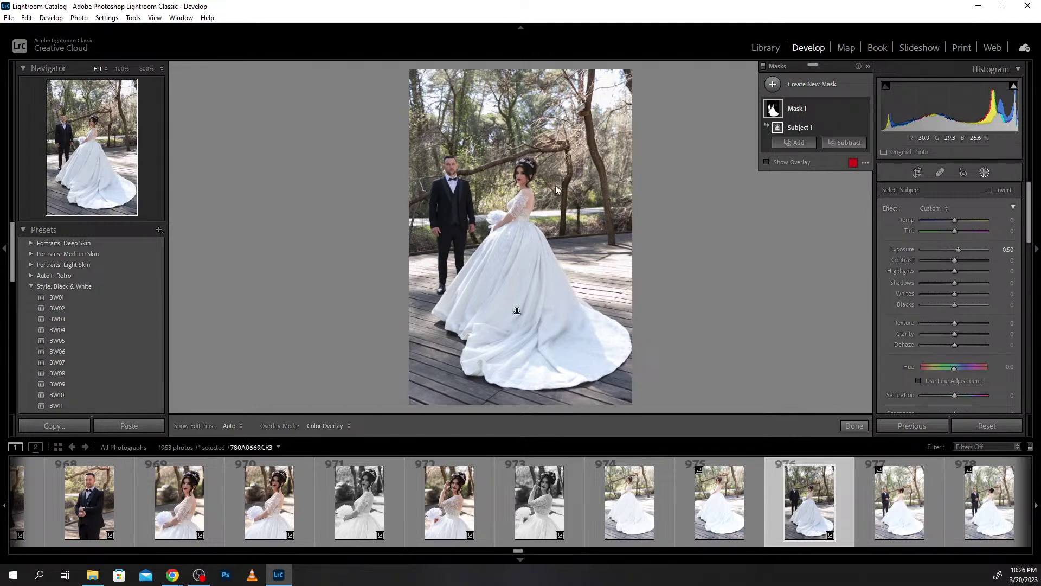
pyautogui.click(853, 426)
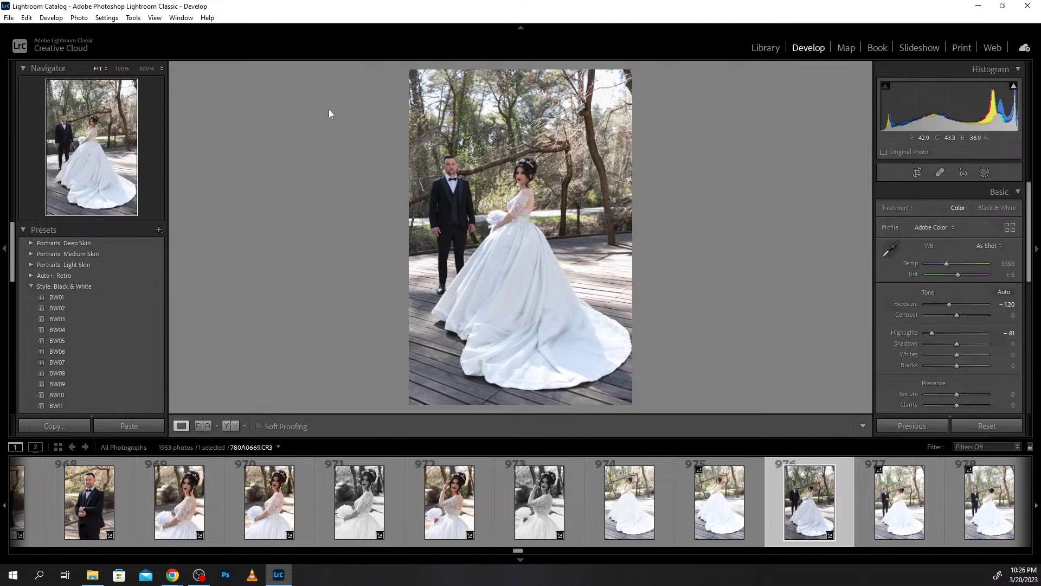
# Compare photo 976 Before/After side by side, zooming to 100% on the bride's face and back.
pyautogui.click(228, 427)
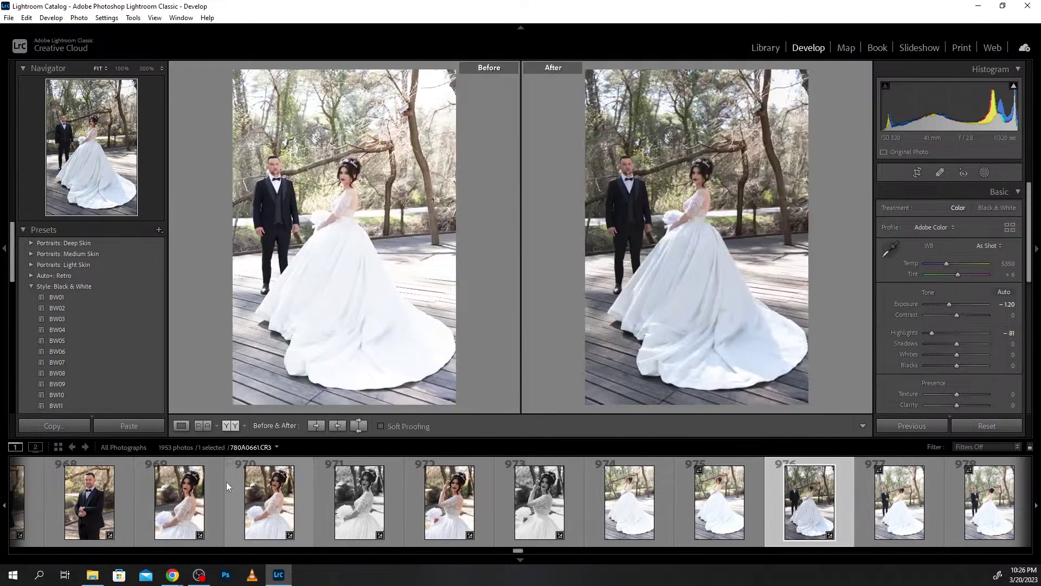
pyautogui.click(698, 188)
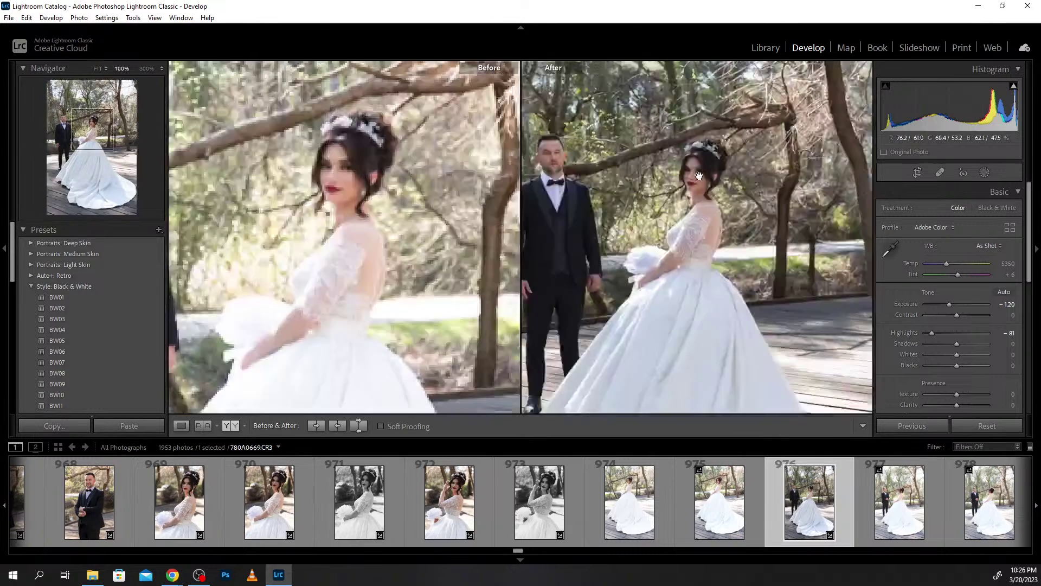
pyautogui.click(712, 172)
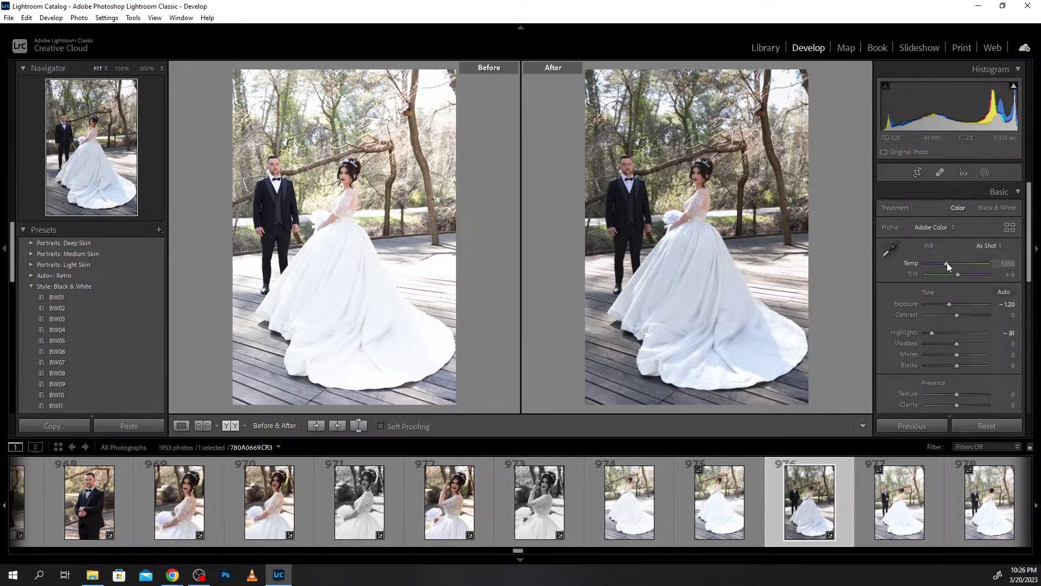
# Set the white balance Temp slider to 5850.
pyautogui.moveTo(947, 263); pyautogui.dragTo(949, 263)
pyautogui.scroll(1, 948, 263)
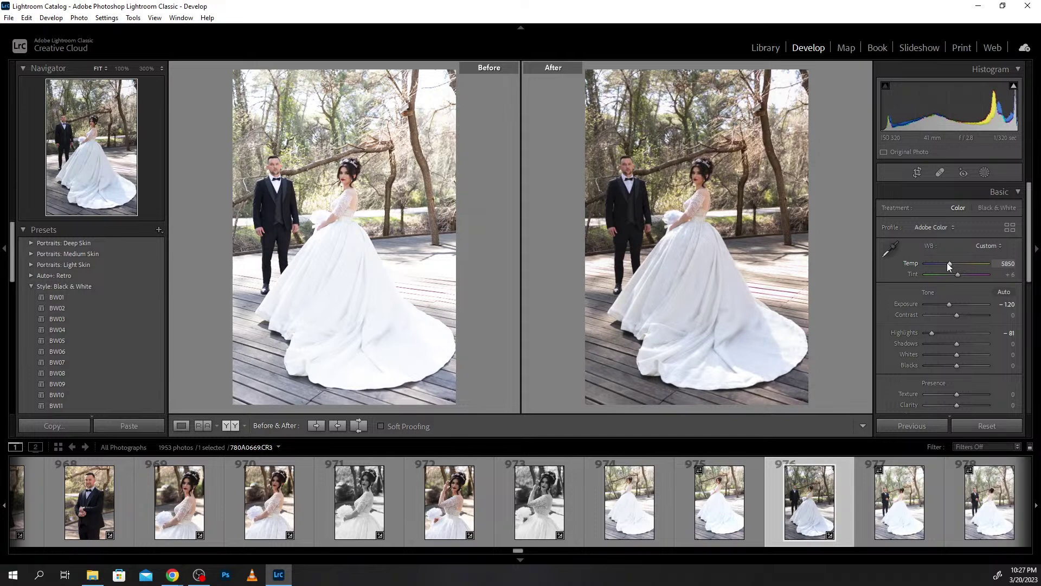
pyautogui.scroll(-2, 930, 315)
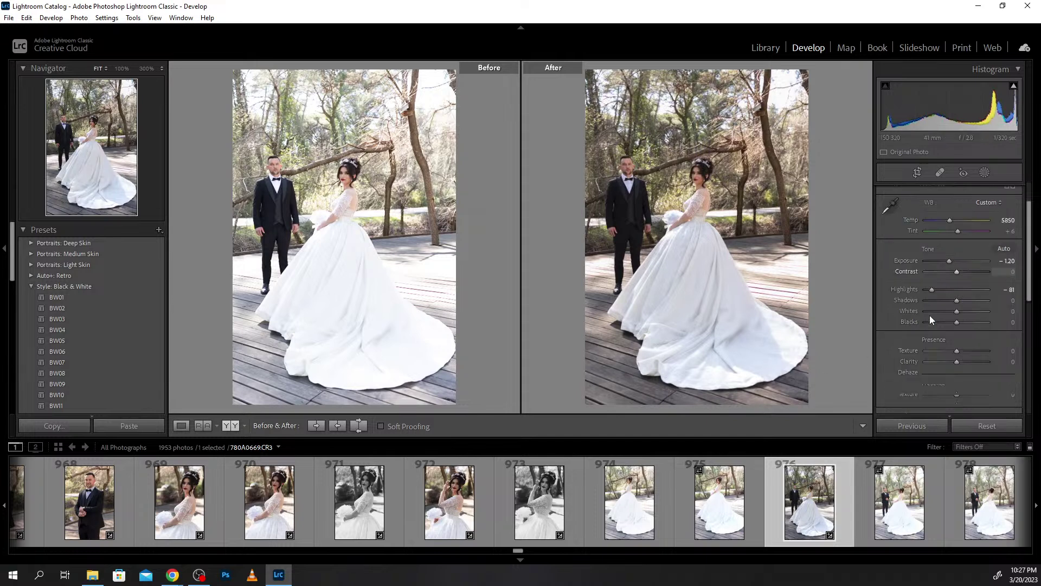
pyautogui.scroll(-3, 930, 315)
pyautogui.scroll(-2, 929, 318)
pyautogui.scroll(-1, 930, 318)
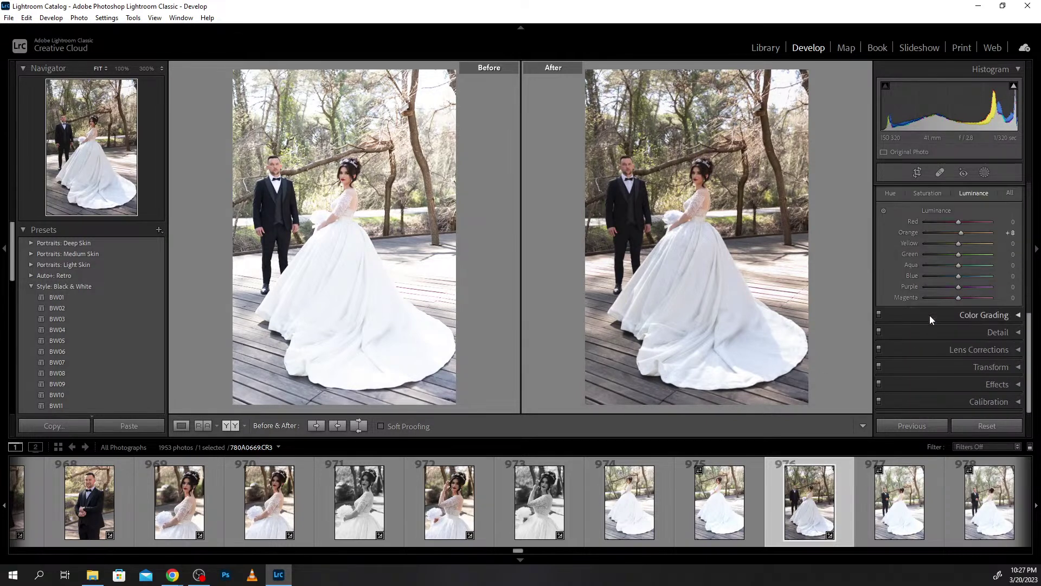
# Color grade the shadows warm orange (hue 28, saturation 17) and tint the highlights blue.
pyautogui.click(1017, 316)
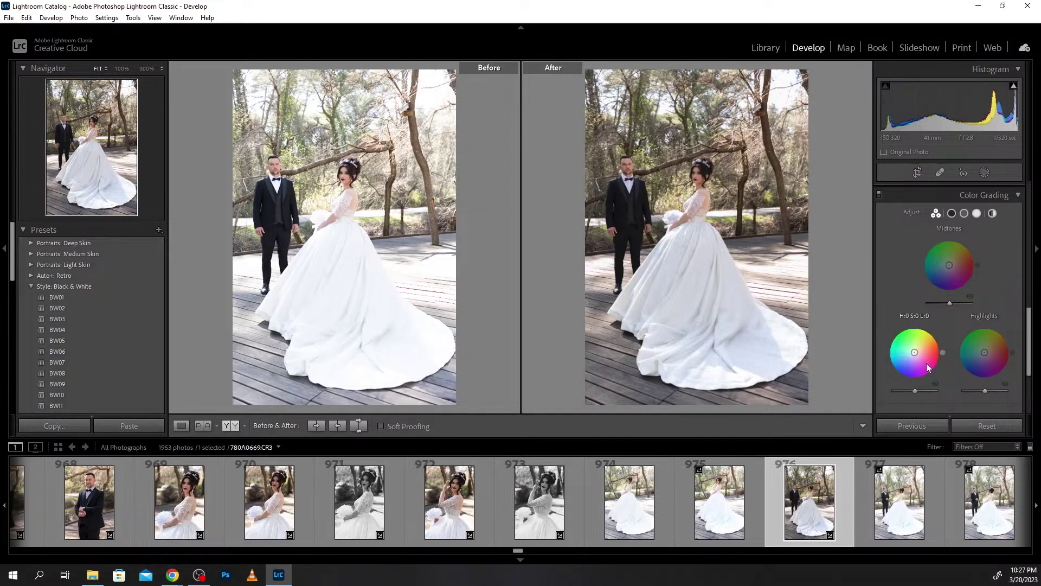
pyautogui.moveTo(944, 357); pyautogui.dragTo(940, 365)
pyautogui.moveTo(940, 364)
pyautogui.mouseDown()
pyautogui.moveTo(930, 329)
pyautogui.moveTo(942, 356)
pyautogui.mouseUp()
pyautogui.moveTo(943, 356); pyautogui.dragTo(940, 340)
pyautogui.moveTo(915, 354); pyautogui.dragTo(918, 350)
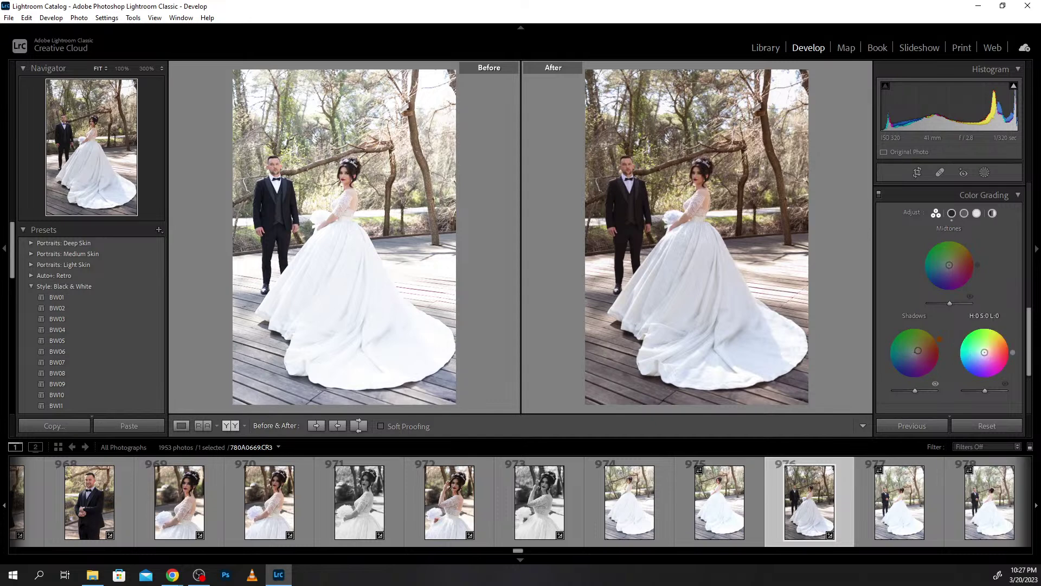
pyautogui.moveTo(984, 352); pyautogui.dragTo(983, 354)
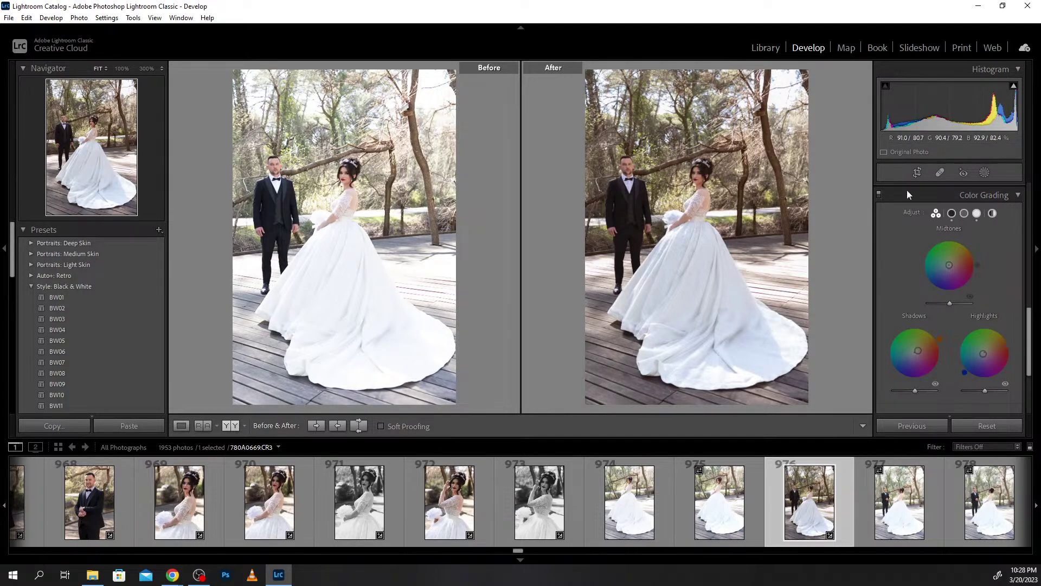
# Reopen masking and raise Mask 1's exposure to +0.20 with the overlay hidden.
pyautogui.click(985, 173)
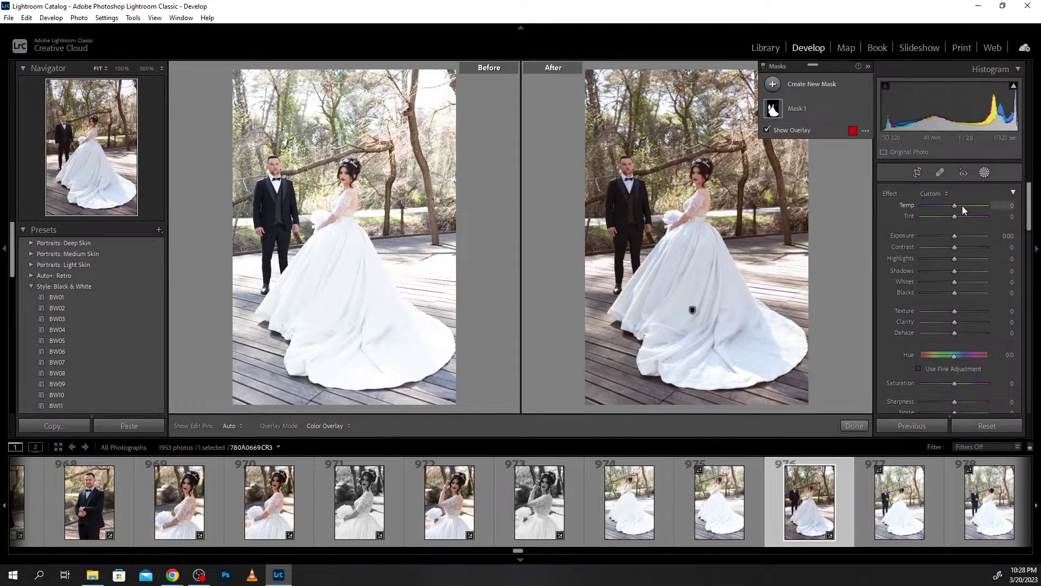
pyautogui.click(984, 173)
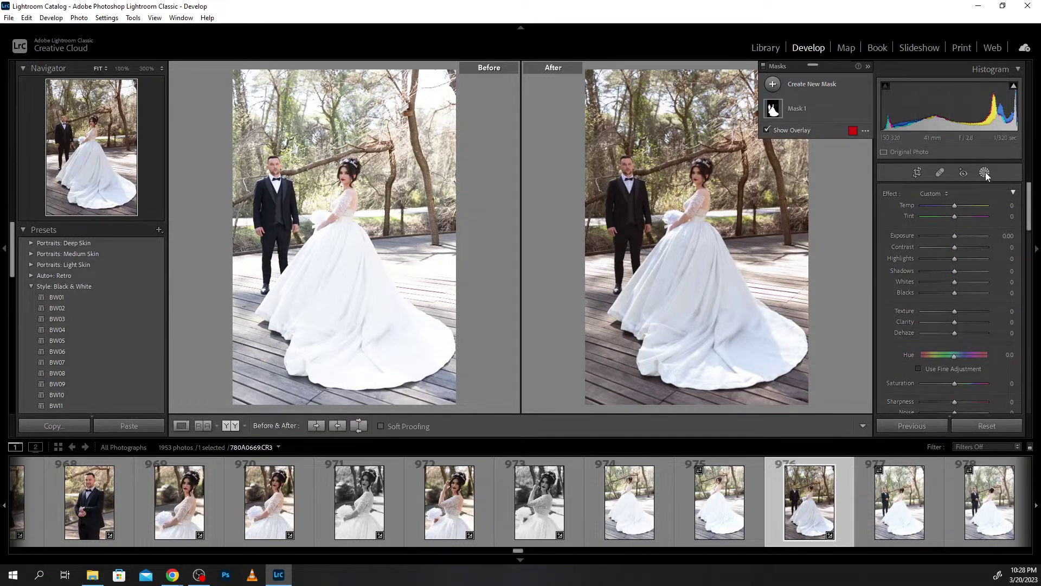
pyautogui.click(985, 171)
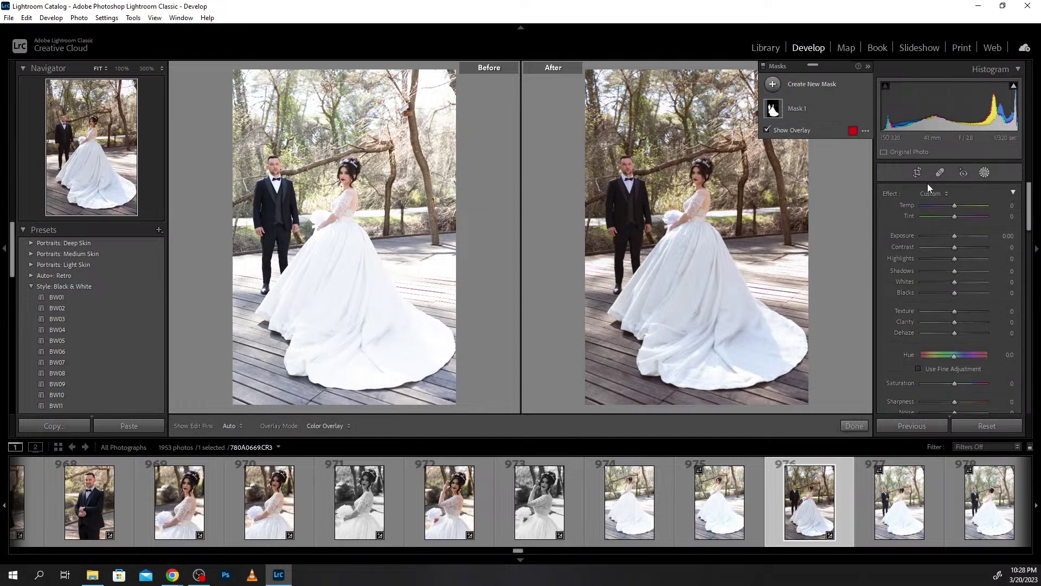
pyautogui.click(945, 195)
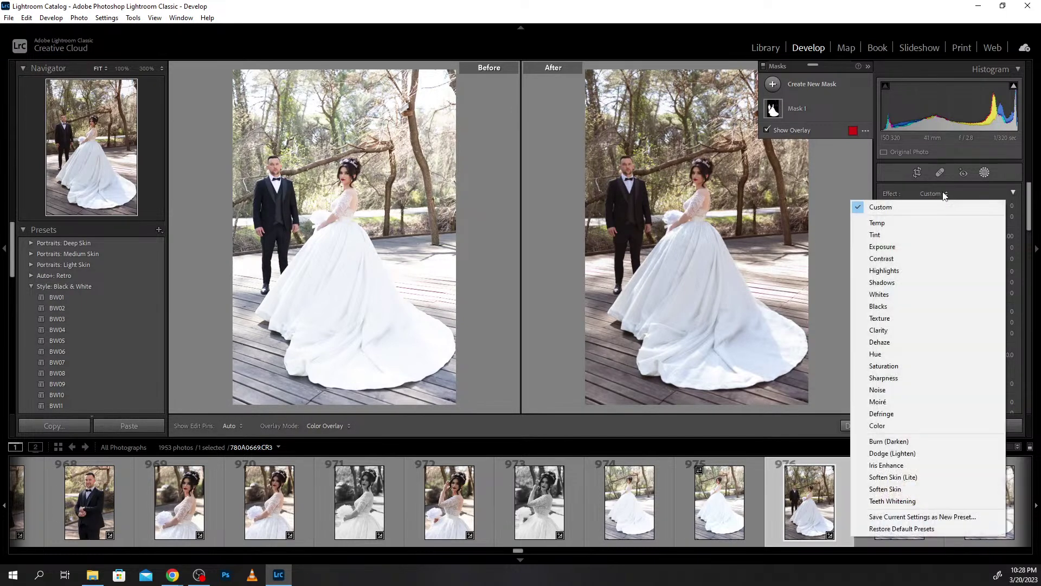
pyautogui.click(889, 184)
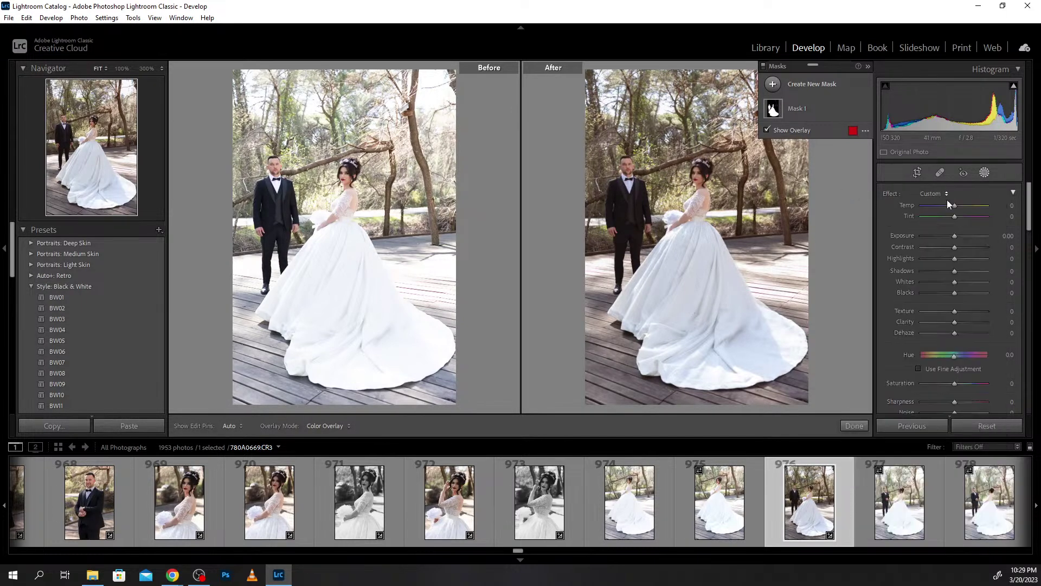
pyautogui.press('o')
pyautogui.click(955, 235)
pyautogui.click(774, 85)
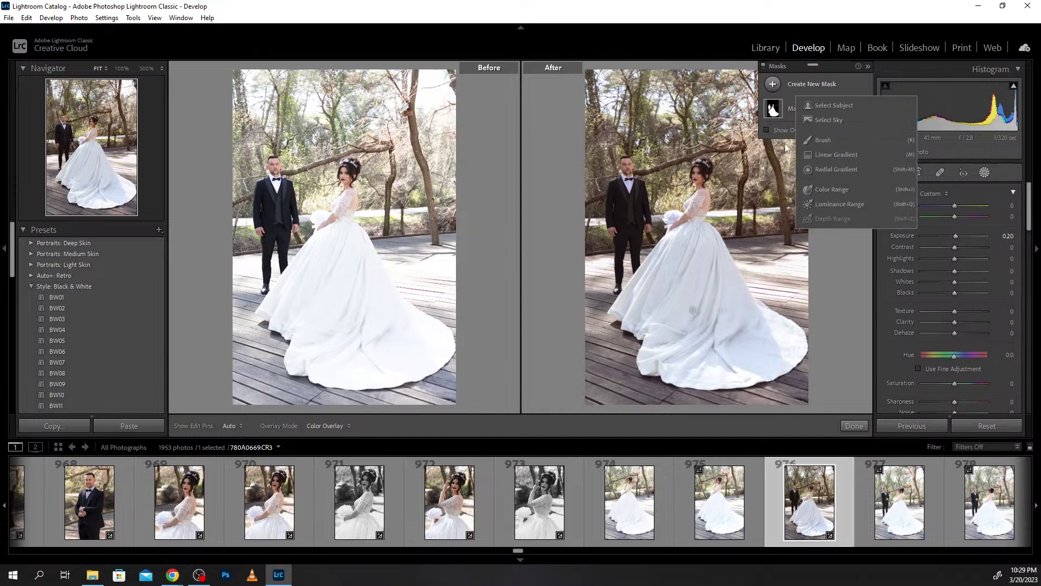
# Paint a new brush mask, Mask 2, over the bride's hair at +0.20 exposure.
pyautogui.click(821, 140)
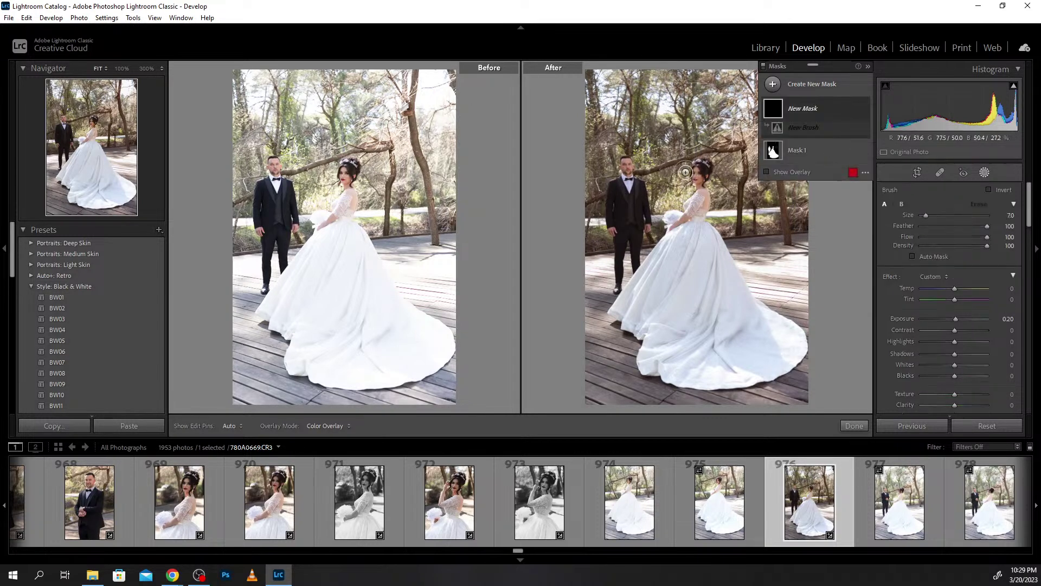
pyautogui.moveTo(693, 166); pyautogui.dragTo(700, 195)
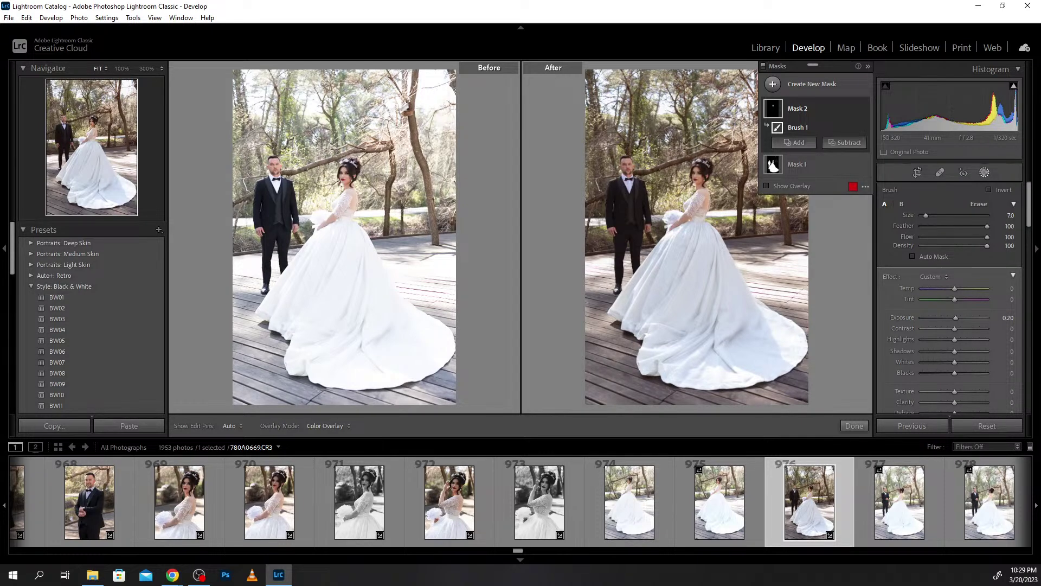
pyautogui.hotkey('alt', 'Tab')
pyautogui.hotkey('alt', 'Tab')
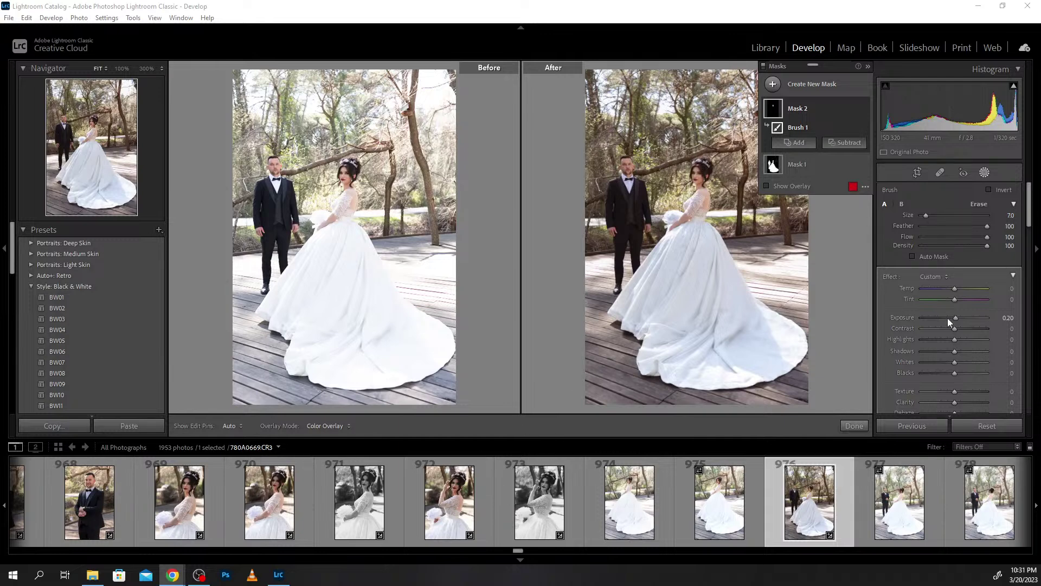
# Reopen Masking and paint a third brush mask across the wooden deck around the couple.
pyautogui.click(983, 175)
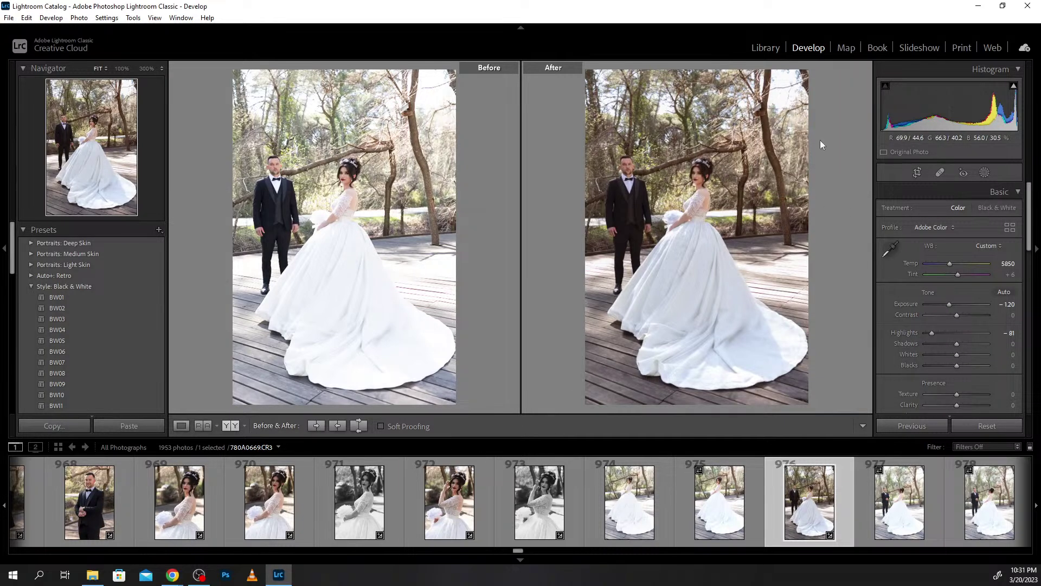
pyautogui.click(985, 172)
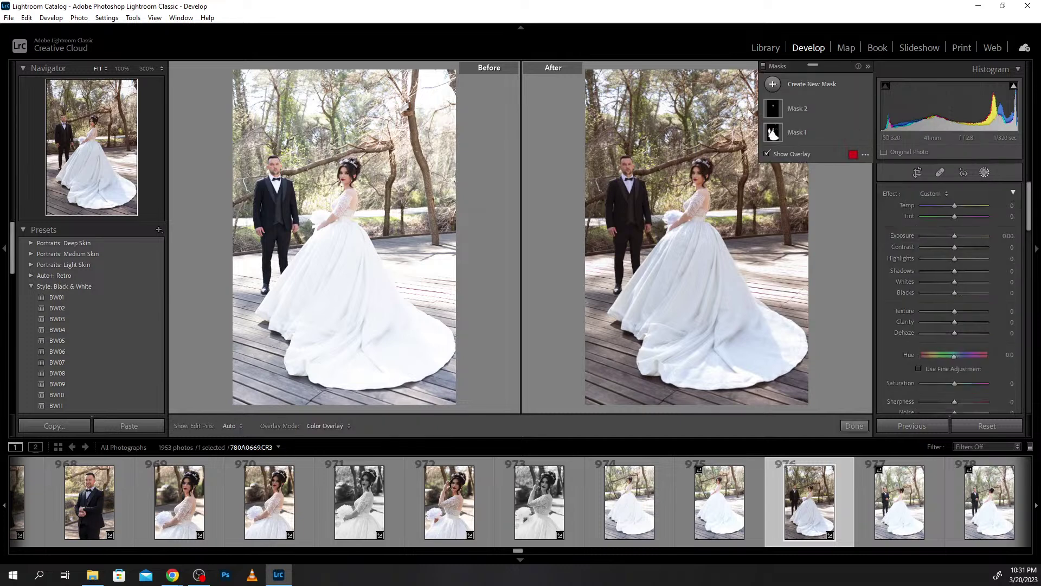
pyautogui.click(772, 85)
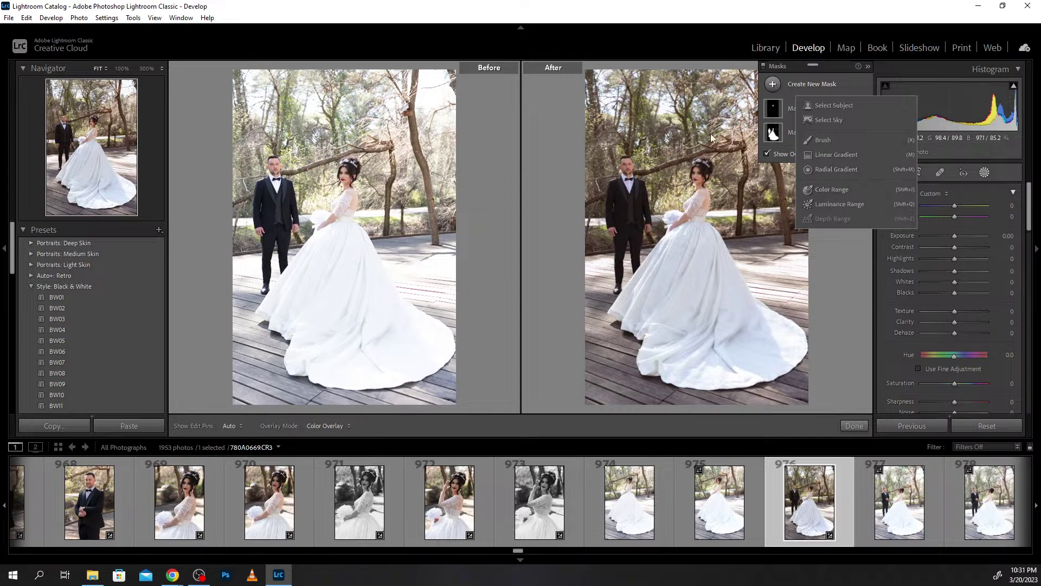
pyautogui.click(829, 142)
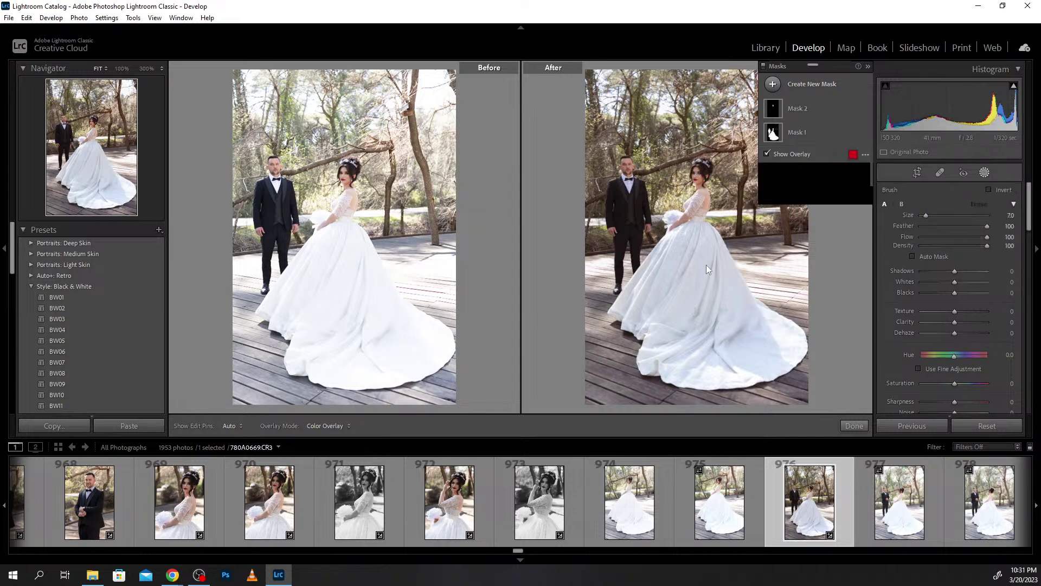
pyautogui.scroll(4, 602, 280)
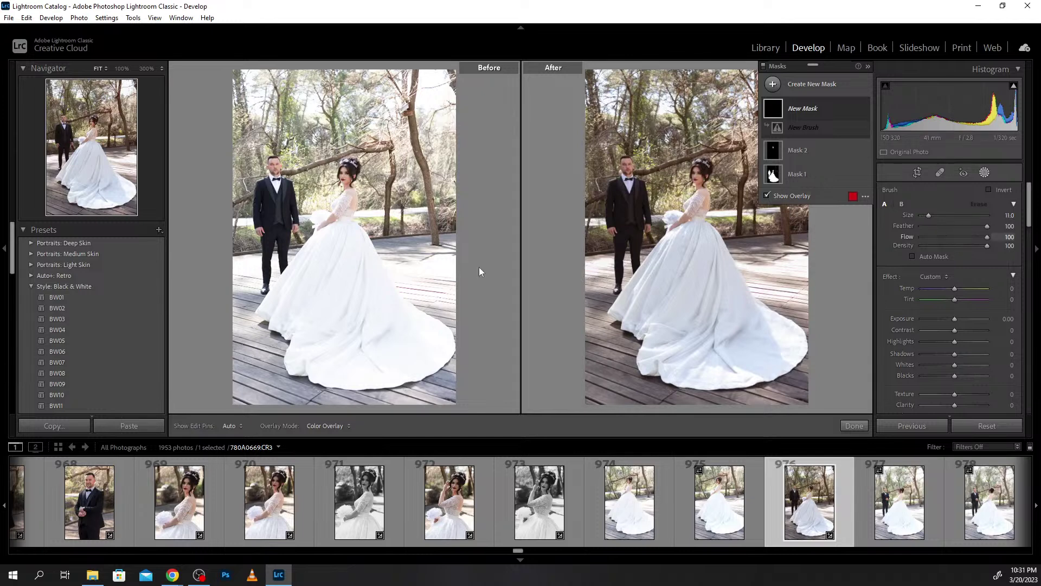
pyautogui.moveTo(591, 269)
pyautogui.mouseDown()
pyautogui.moveTo(602, 338)
pyautogui.moveTo(793, 396)
pyautogui.moveTo(806, 320)
pyautogui.mouseUp()
pyautogui.moveTo(745, 253)
pyautogui.mouseDown()
pyautogui.moveTo(759, 274)
pyautogui.moveTo(781, 242)
pyautogui.moveTo(814, 272)
pyautogui.moveTo(785, 235)
pyautogui.moveTo(743, 243)
pyautogui.mouseUp()
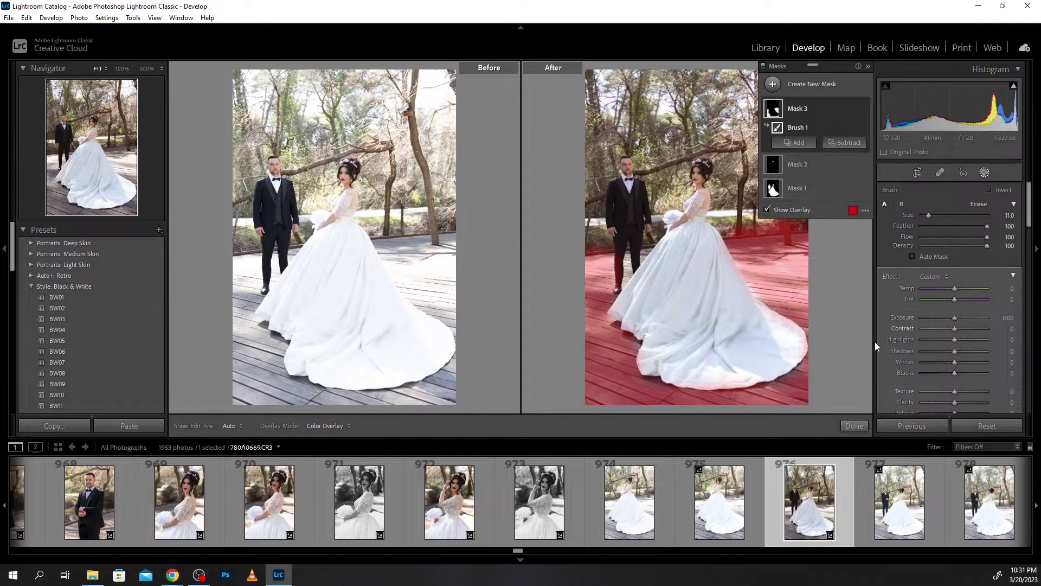
# Hide the mask overlay and paint the burn brush over the bright sky and treetops.
pyautogui.press('o')
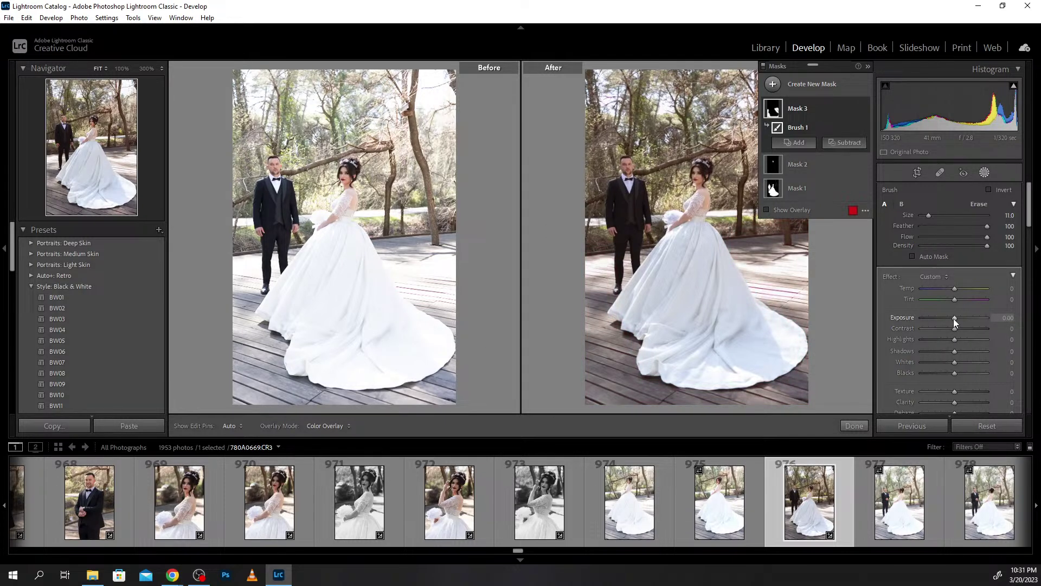
pyautogui.scroll(-5, 953, 317)
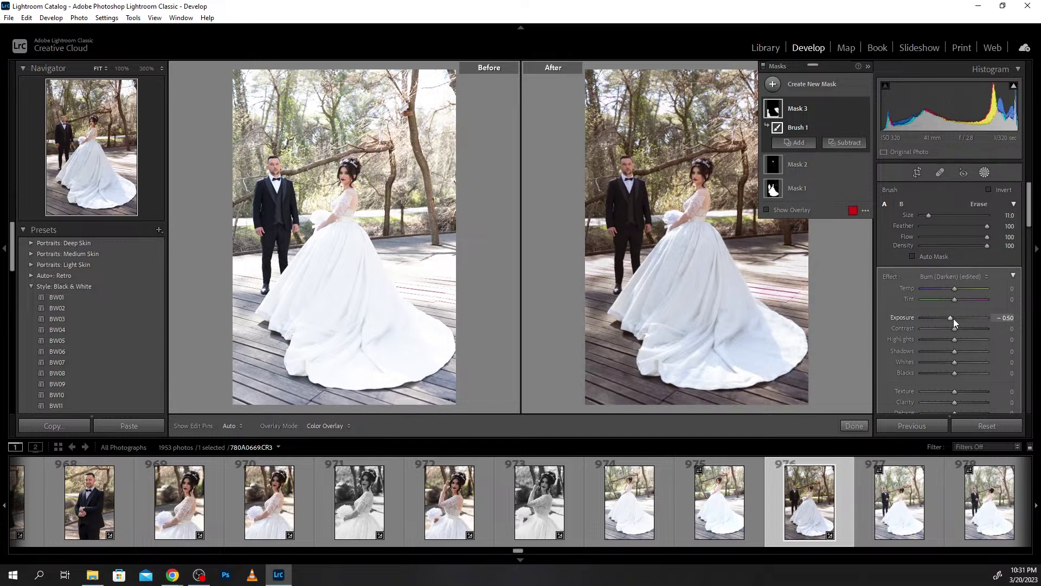
pyautogui.scroll(-1, 954, 318)
pyautogui.scroll(-1, 954, 318)
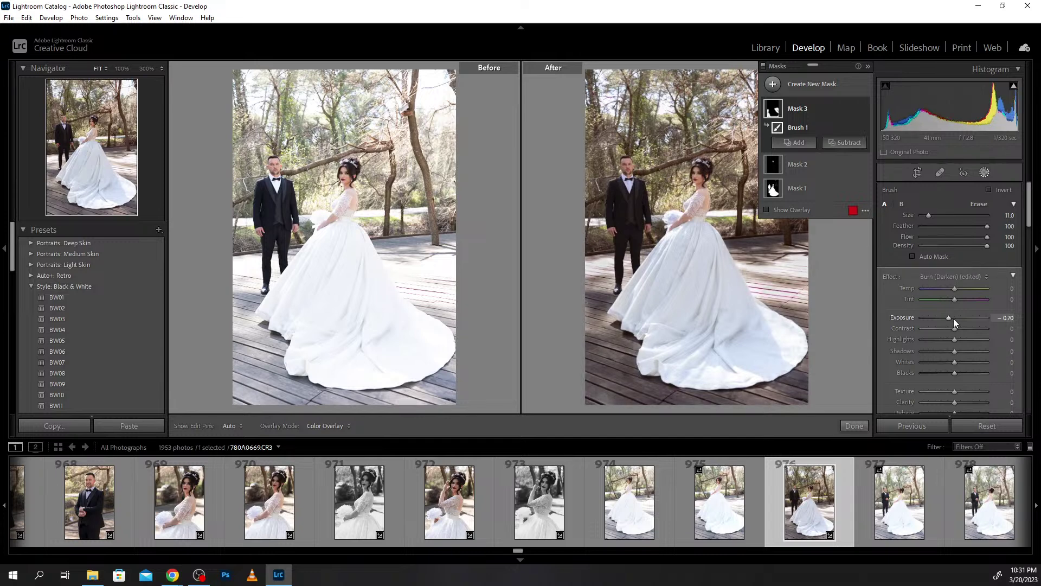
pyautogui.scroll(-1, 954, 318)
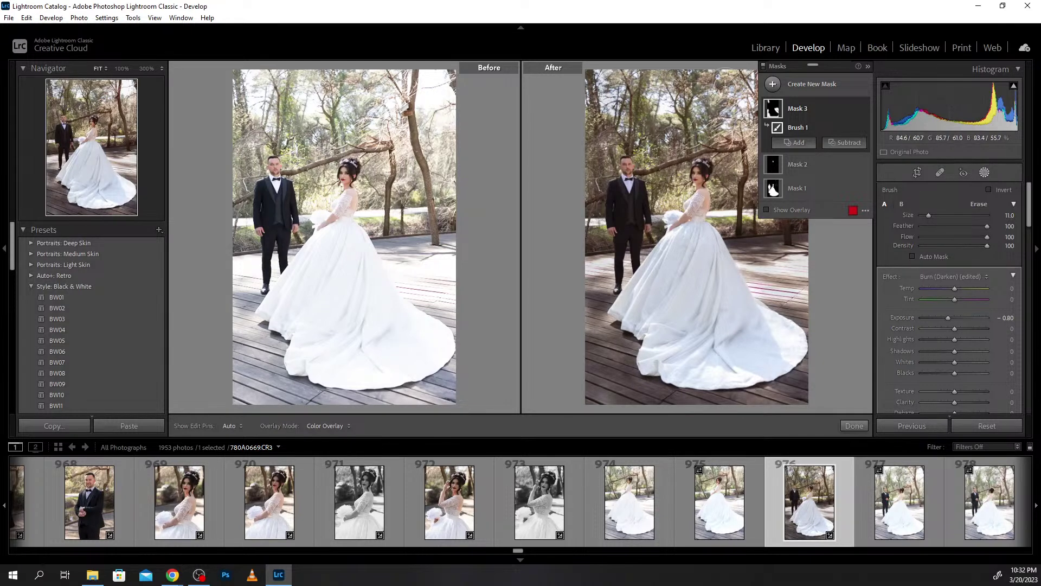
pyautogui.press('h')
pyautogui.press('h')
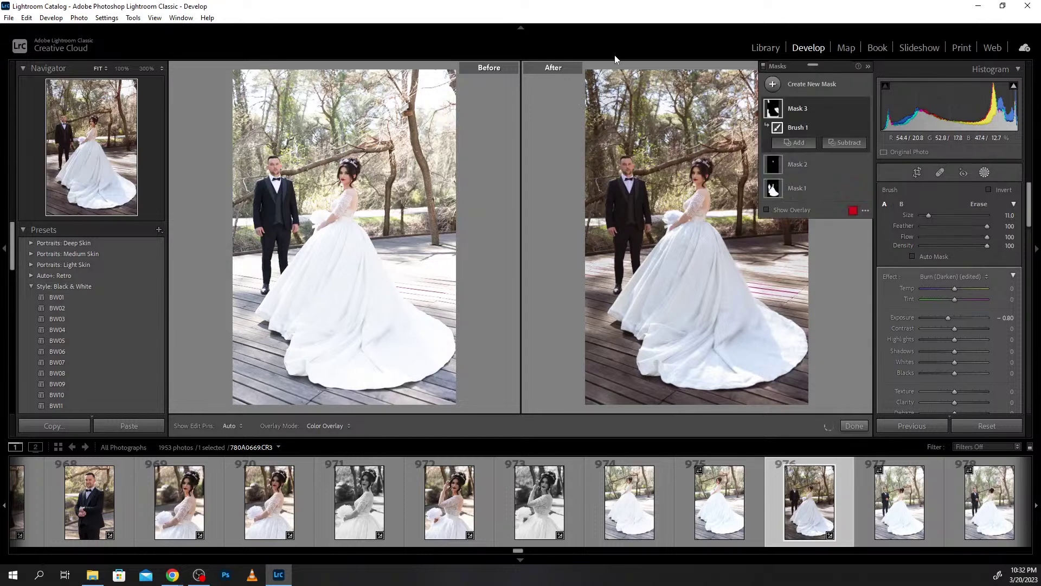
pyautogui.scroll(2, 611, 82)
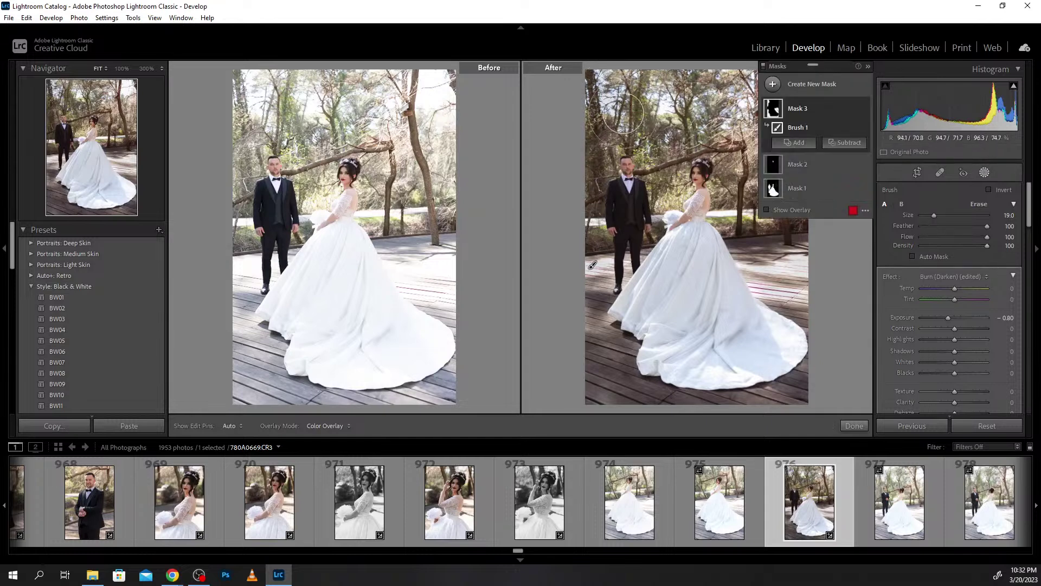
pyautogui.scroll(1, 712, 85)
pyautogui.press('h')
pyautogui.moveTo(712, 86)
pyautogui.mouseDown()
pyautogui.moveTo(783, 169)
pyautogui.moveTo(800, 154)
pyautogui.mouseUp()
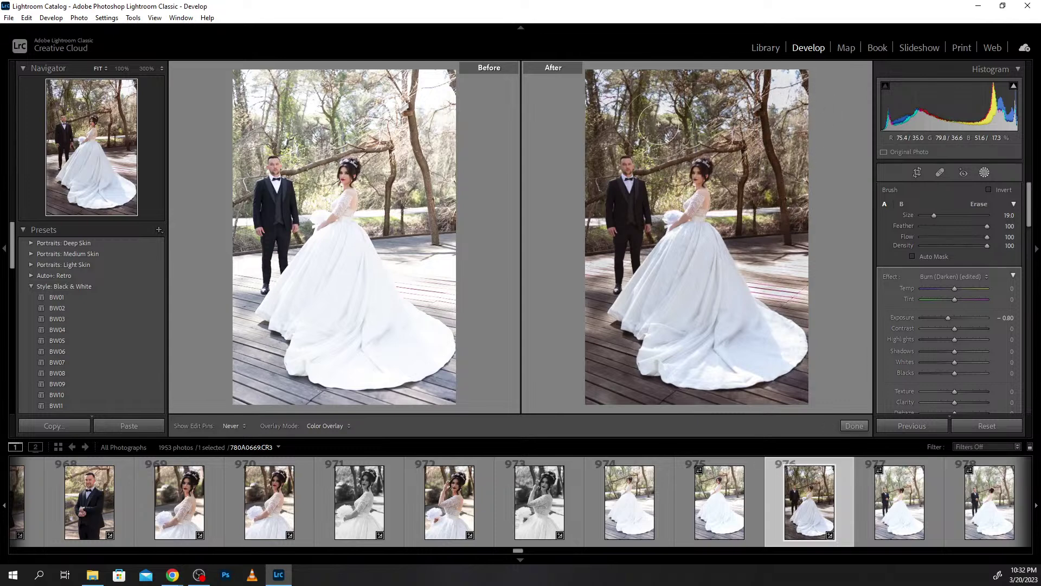
# Select Mask 3 and set its exposure to -0.70 and highlights to -73.
pyautogui.press('h')
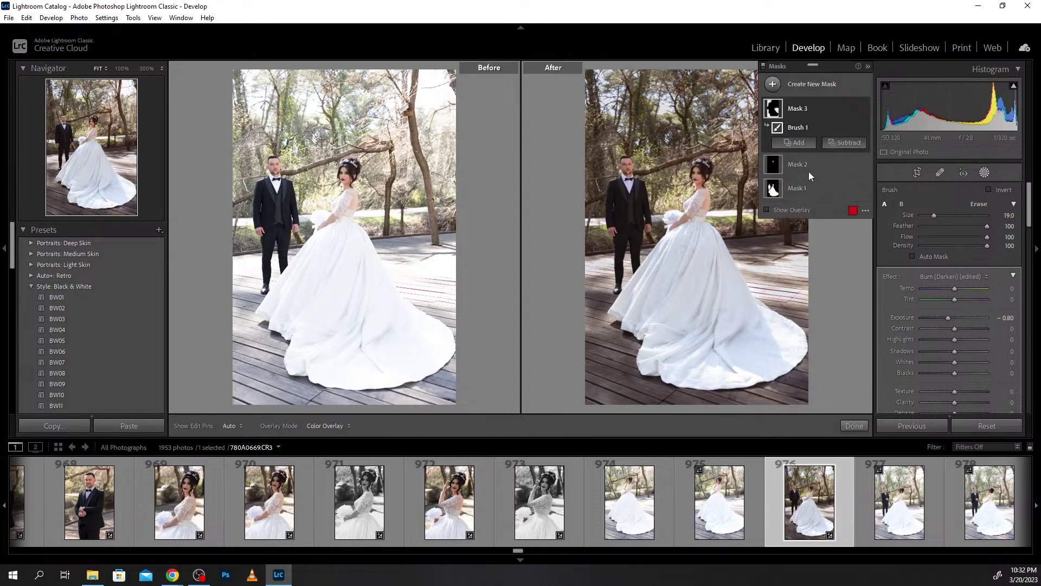
pyautogui.click(800, 154)
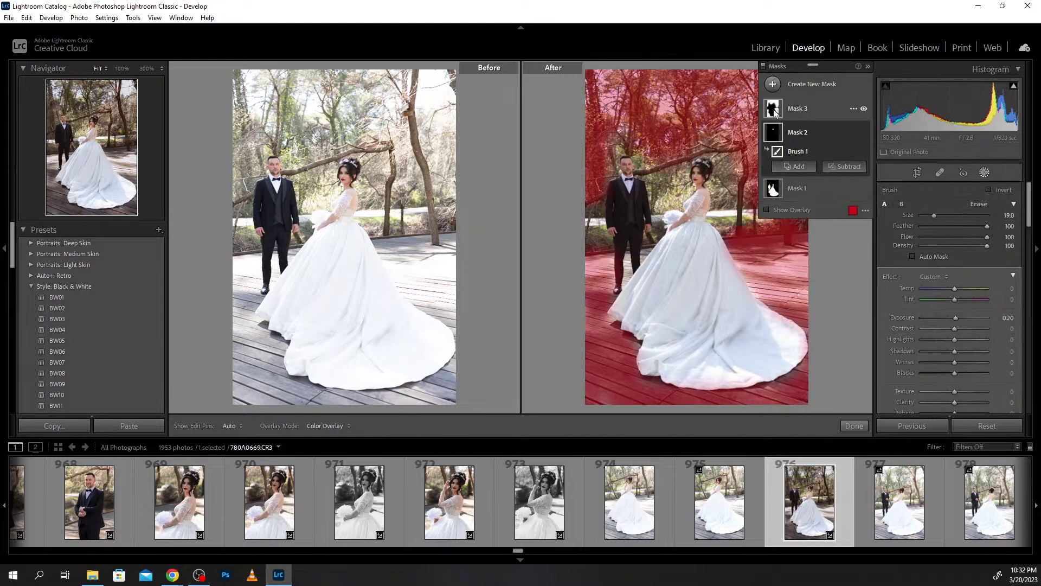
pyautogui.click(796, 109)
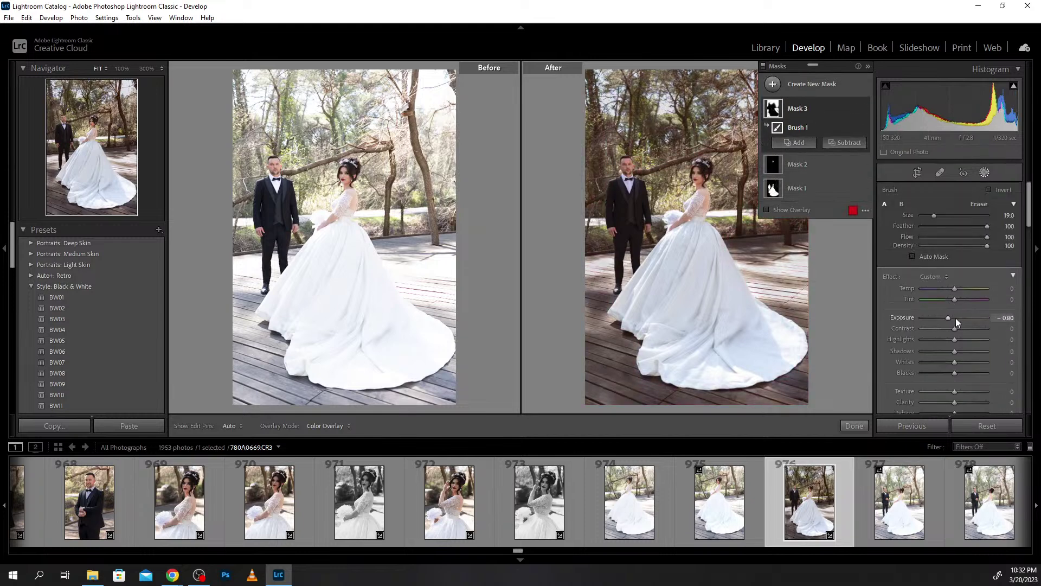
pyautogui.scroll(1, 946, 318)
pyautogui.scroll(1, 946, 318)
pyautogui.scroll(-1, 946, 318)
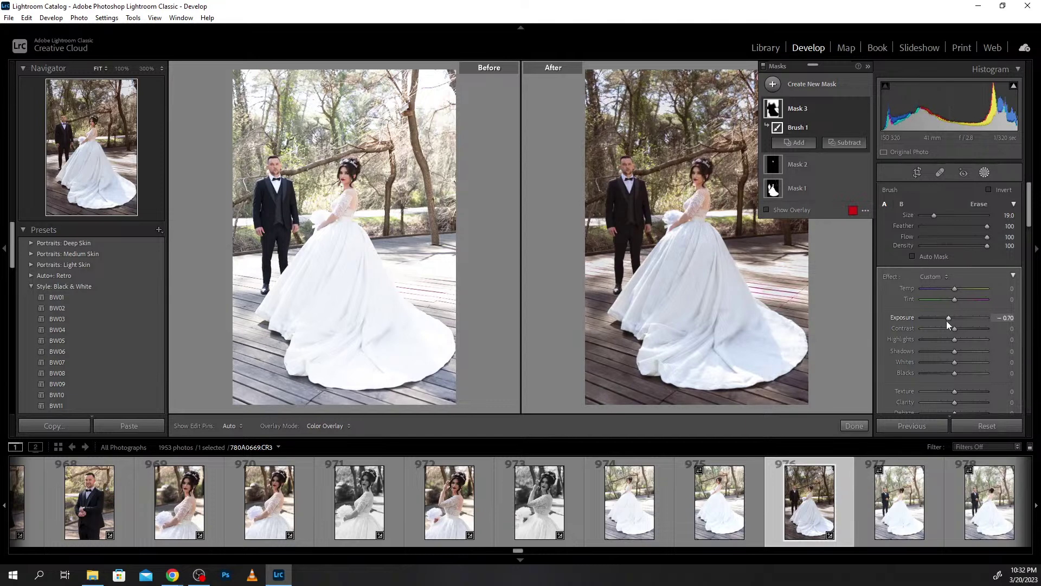
pyautogui.click(931, 340)
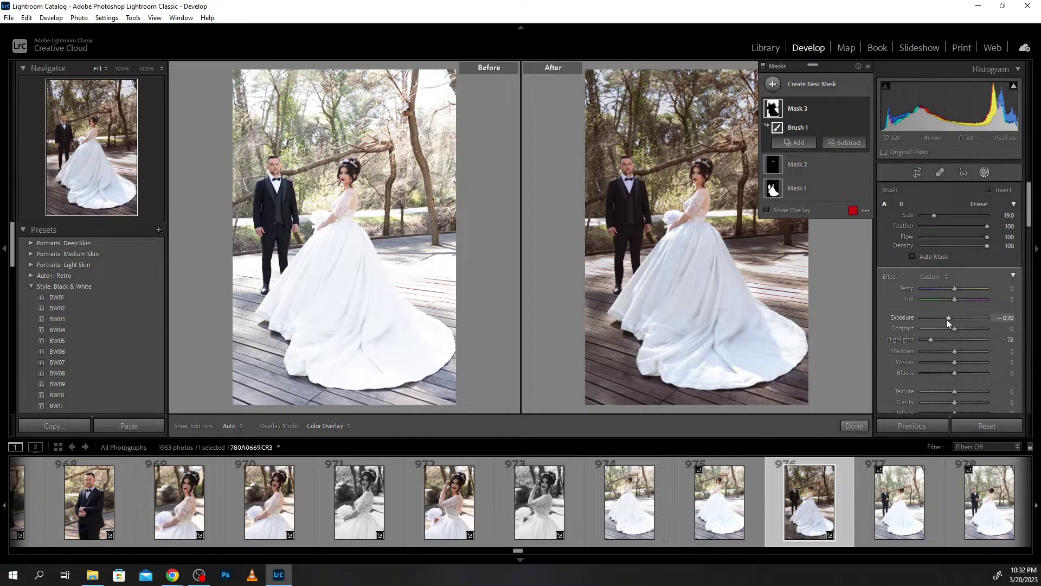
pyautogui.scroll(2, 946, 318)
# Set Mask 3 exposure to -0.50 and close Masking, scrolling down to Color Grading.
pyautogui.scroll(2, 946, 317)
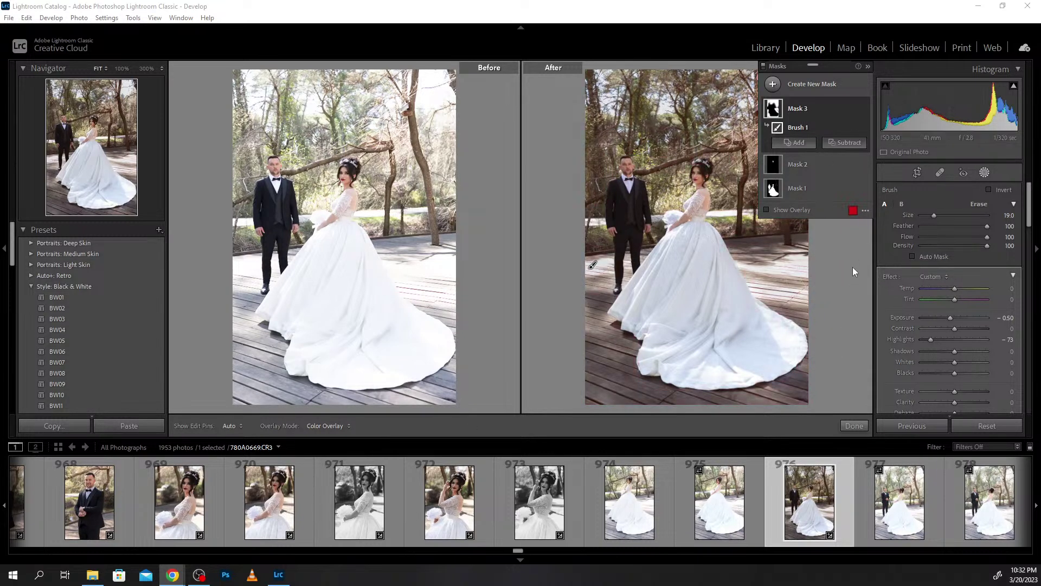
pyautogui.click(859, 427)
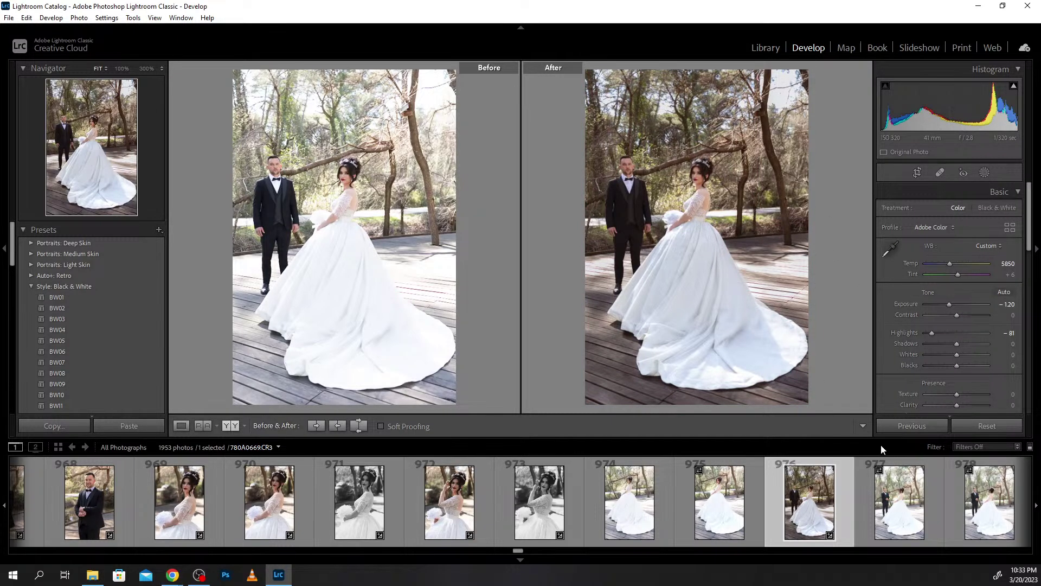
pyautogui.scroll(-3, 945, 318)
pyautogui.scroll(-4, 945, 317)
pyautogui.scroll(-3, 945, 318)
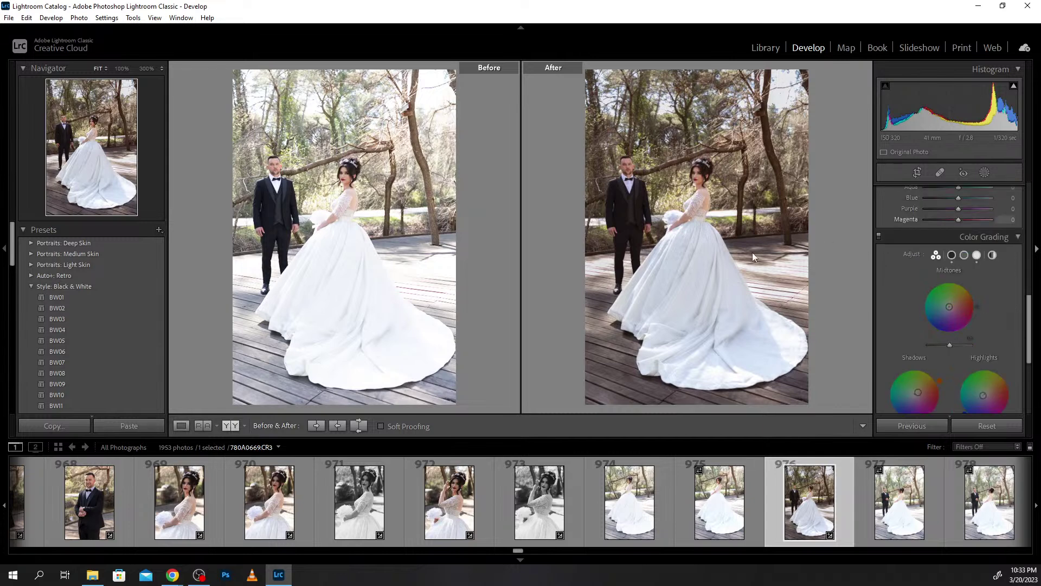
# Set the HSL Orange hue to +2, leaving Color Grading collapsed.
pyautogui.click(1020, 238)
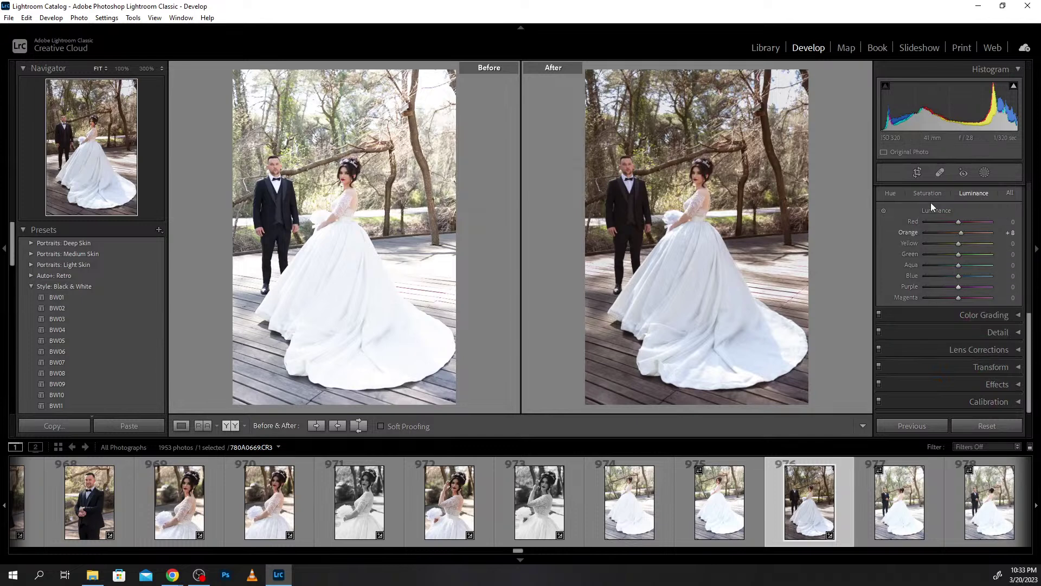
pyautogui.click(892, 193)
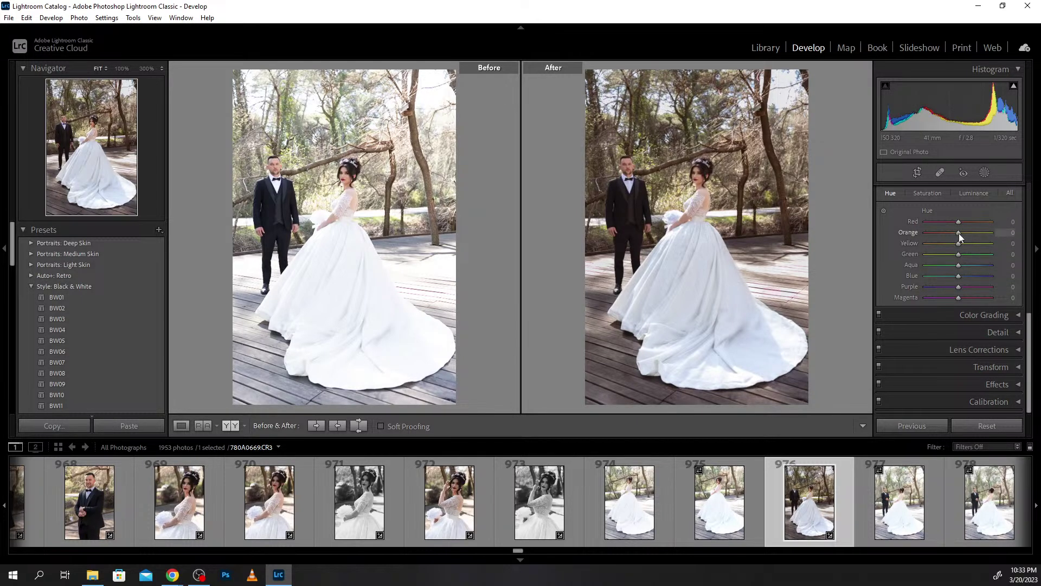
pyautogui.moveTo(959, 234)
pyautogui.mouseDown()
pyautogui.moveTo(922, 233)
pyautogui.moveTo(992, 232)
pyautogui.mouseUp()
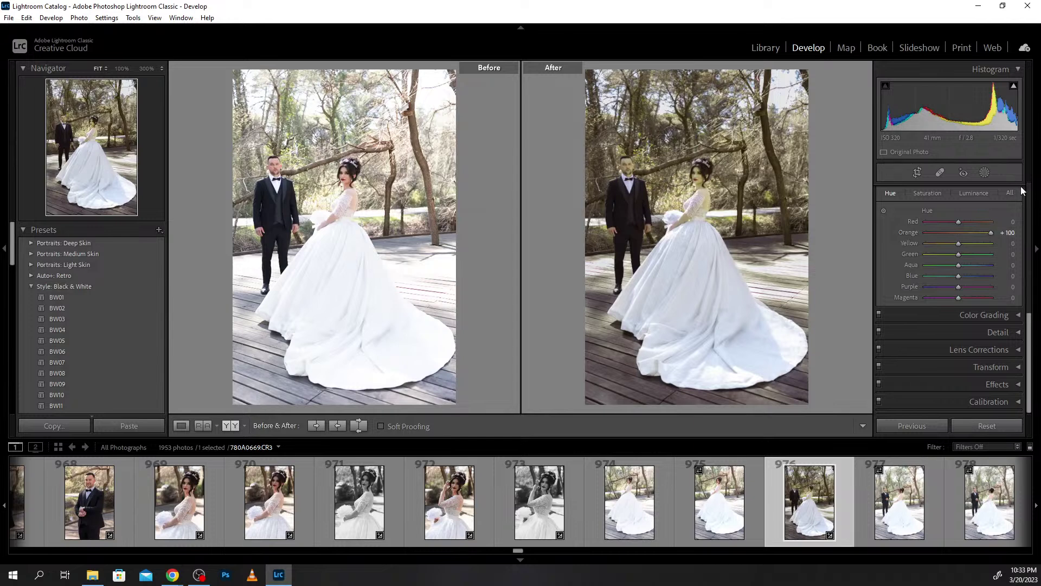
pyautogui.click(959, 231)
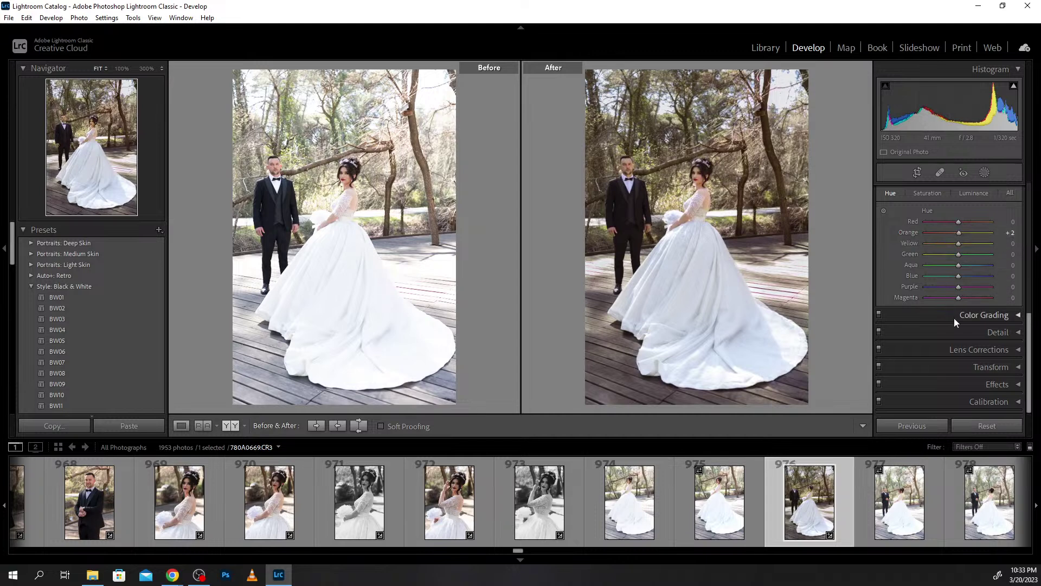
pyautogui.click(1004, 315)
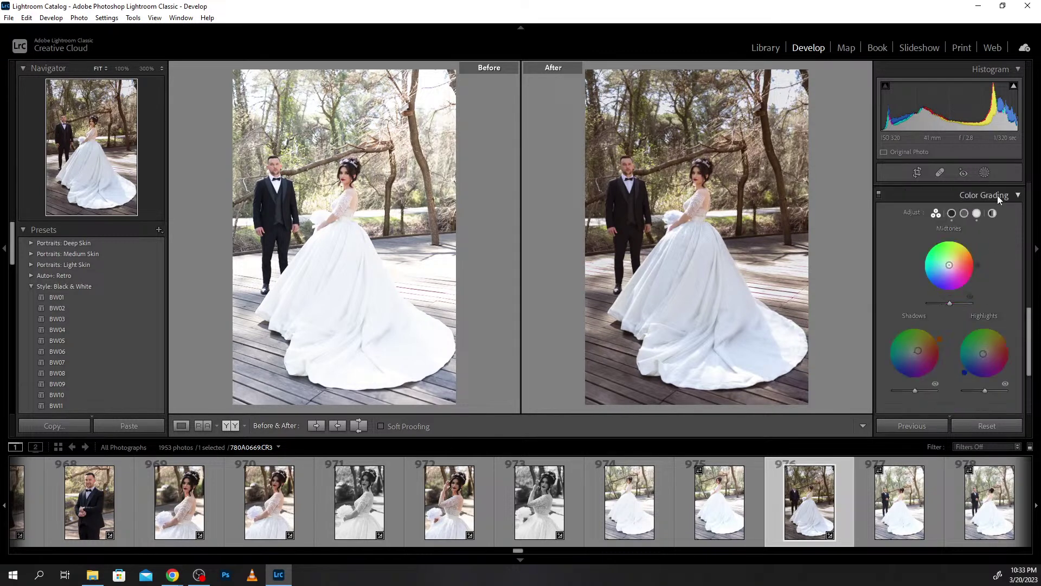
pyautogui.click(998, 196)
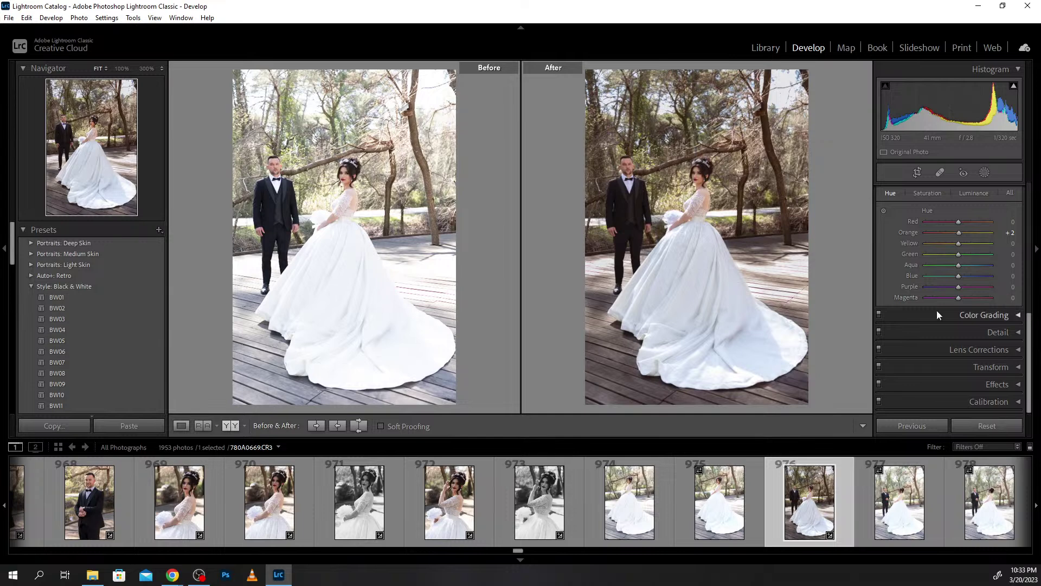
# In Detail, set sharpening Masking to 68 and Luminance noise reduction to 6.
pyautogui.click(1018, 333)
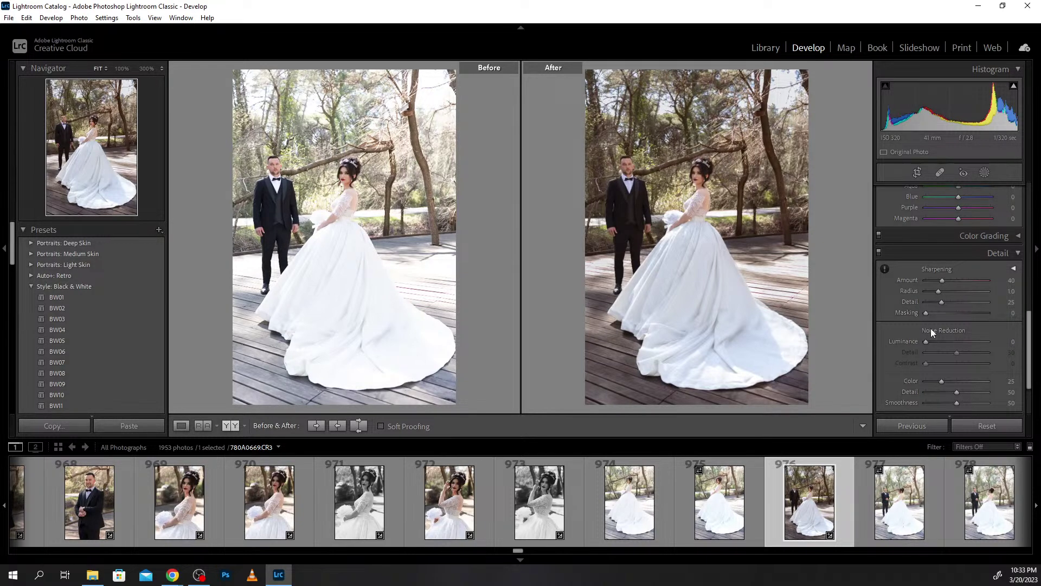
pyautogui.press('alt')
pyautogui.moveTo(926, 313); pyautogui.dragTo(988, 313)
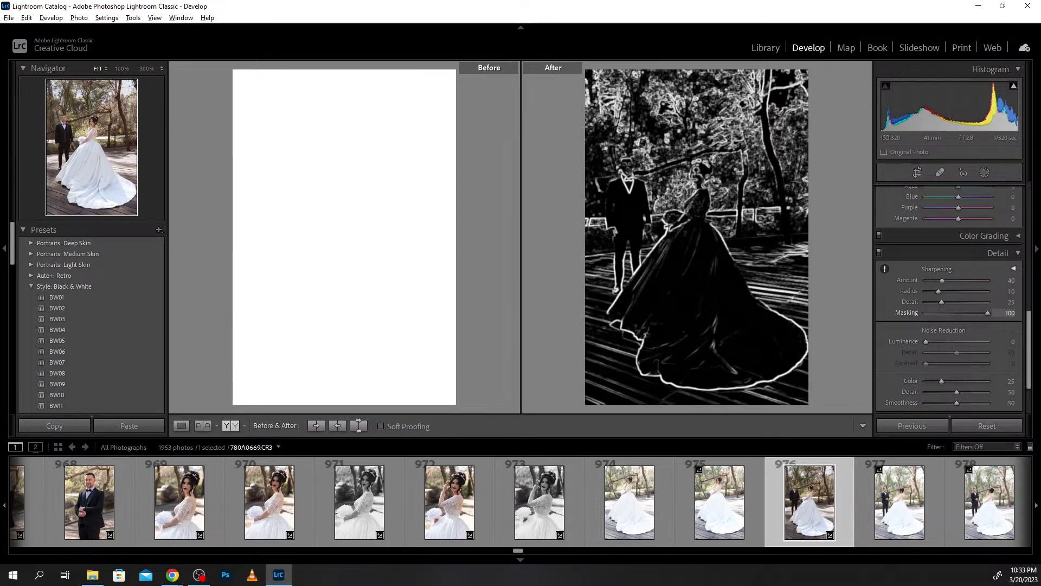
pyautogui.moveTo(988, 313); pyautogui.dragTo(967, 313)
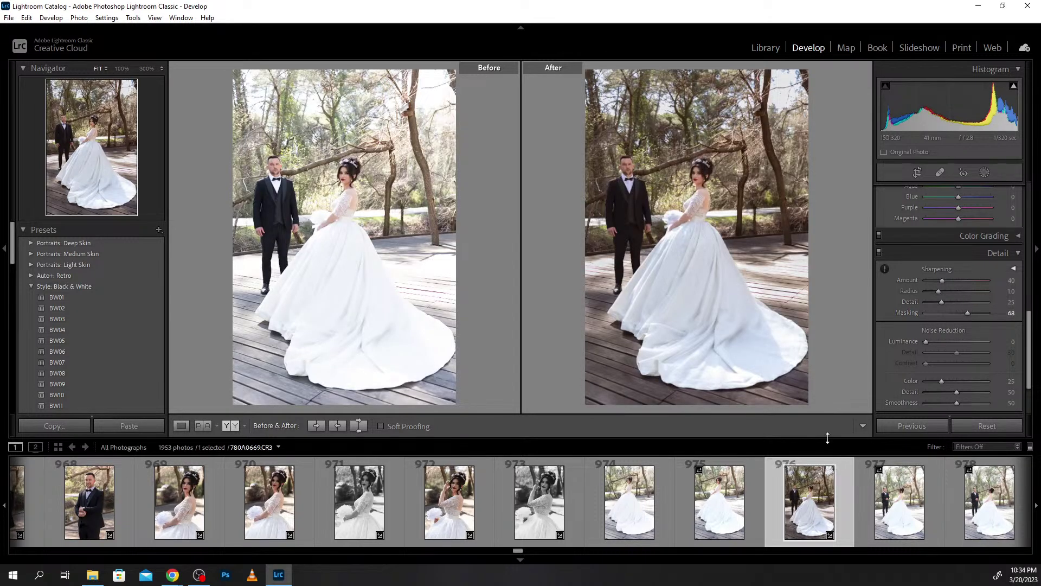
pyautogui.scroll(-2, 952, 329)
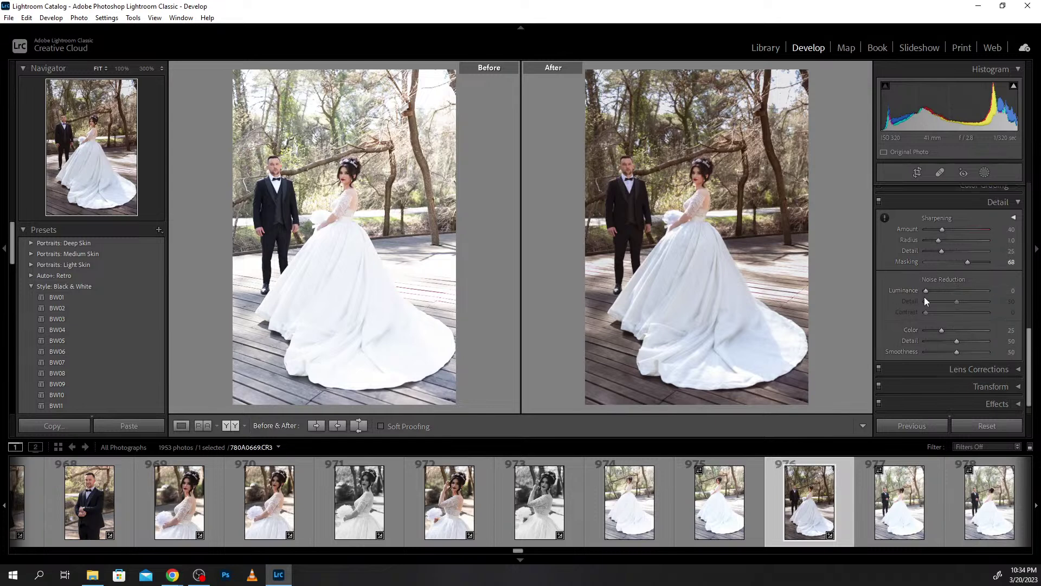
pyautogui.moveTo(926, 290); pyautogui.dragTo(930, 291)
pyautogui.click(1016, 373)
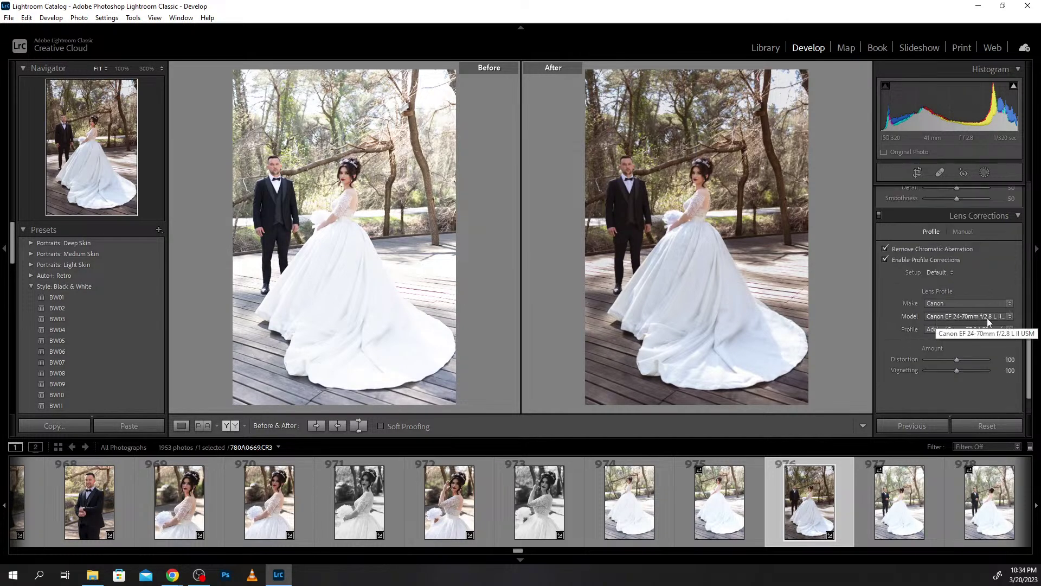
pyautogui.click(884, 260)
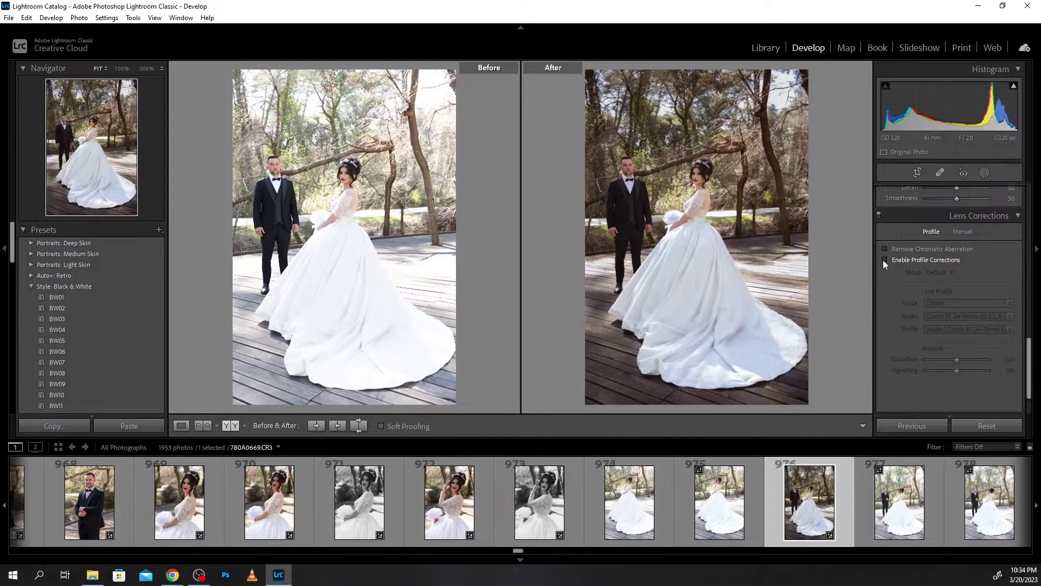
pyautogui.click(884, 260)
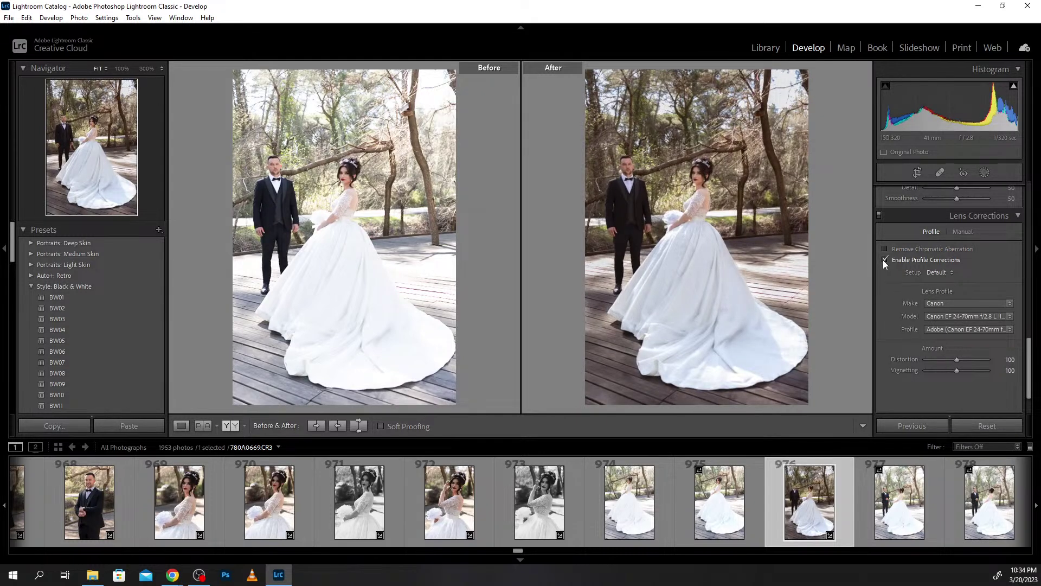
pyautogui.click(885, 261)
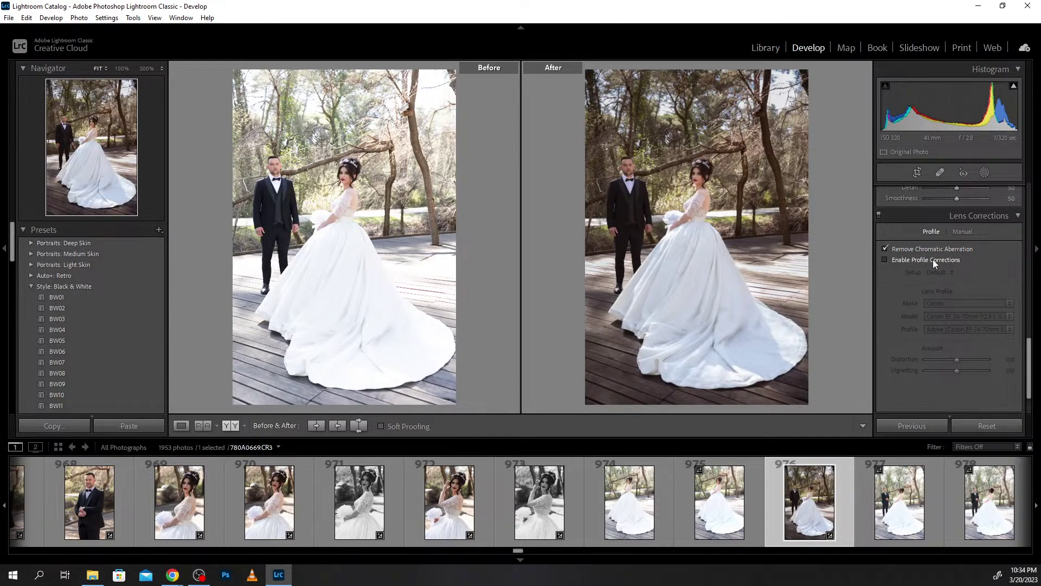
pyautogui.click(885, 260)
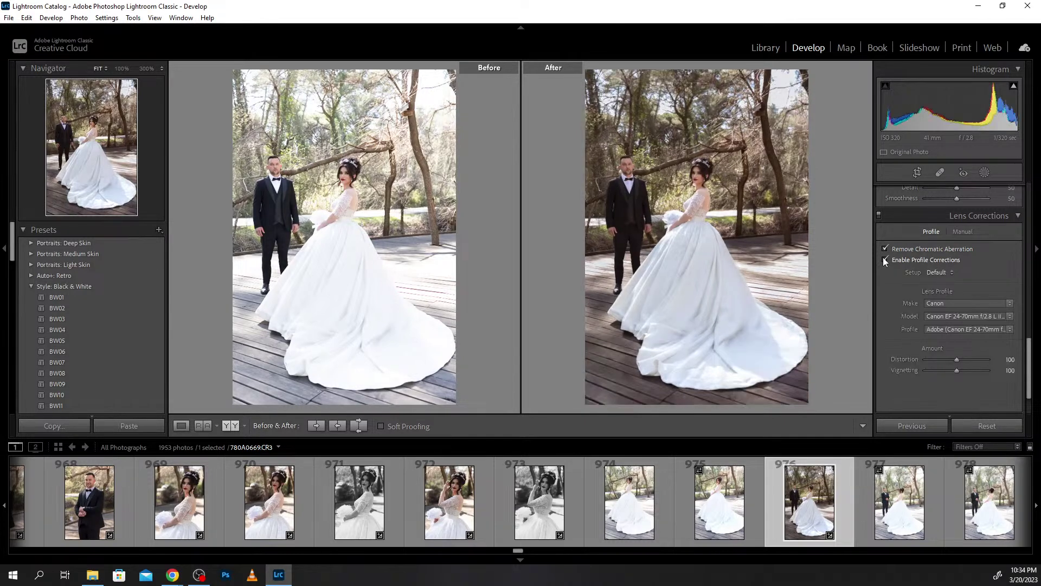
pyautogui.click(885, 260)
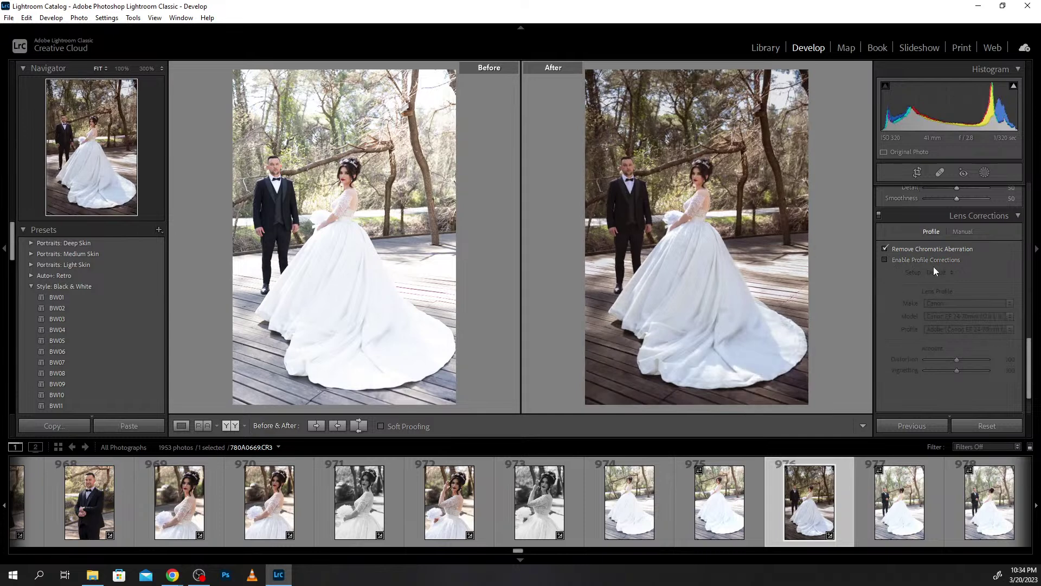
pyautogui.click(884, 262)
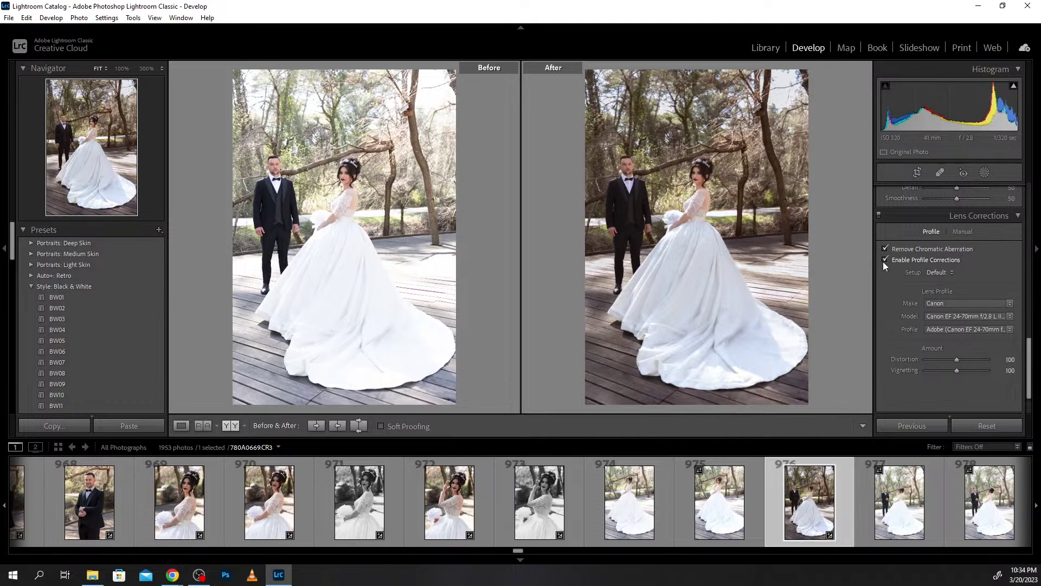
pyautogui.click(885, 261)
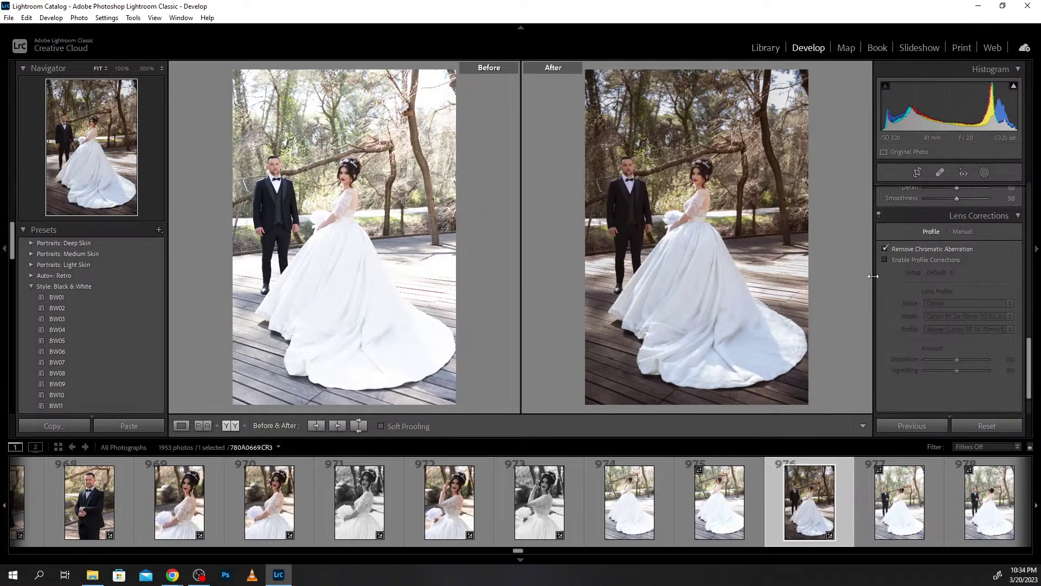
pyautogui.click(885, 260)
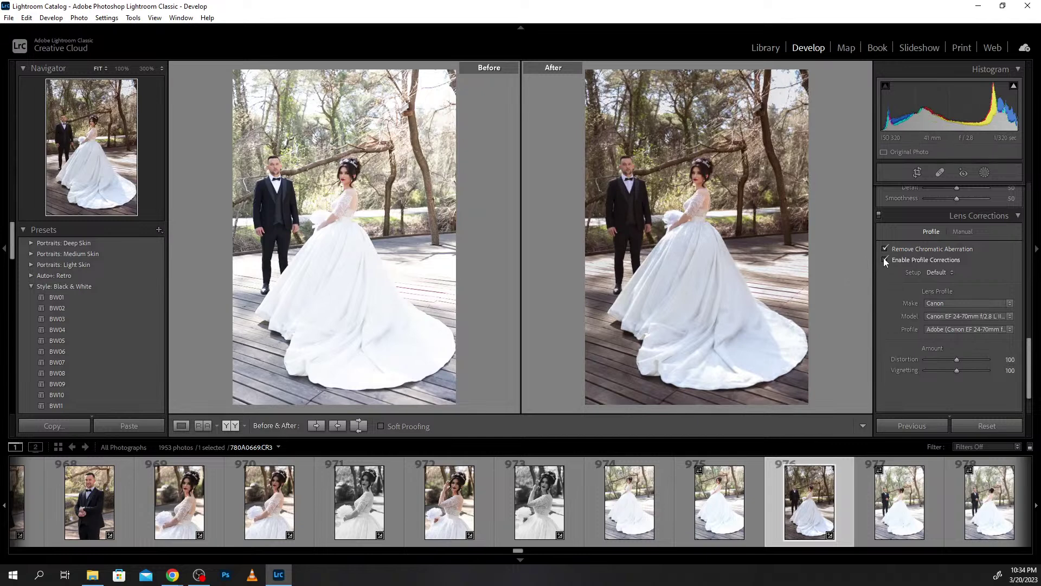
pyautogui.click(885, 260)
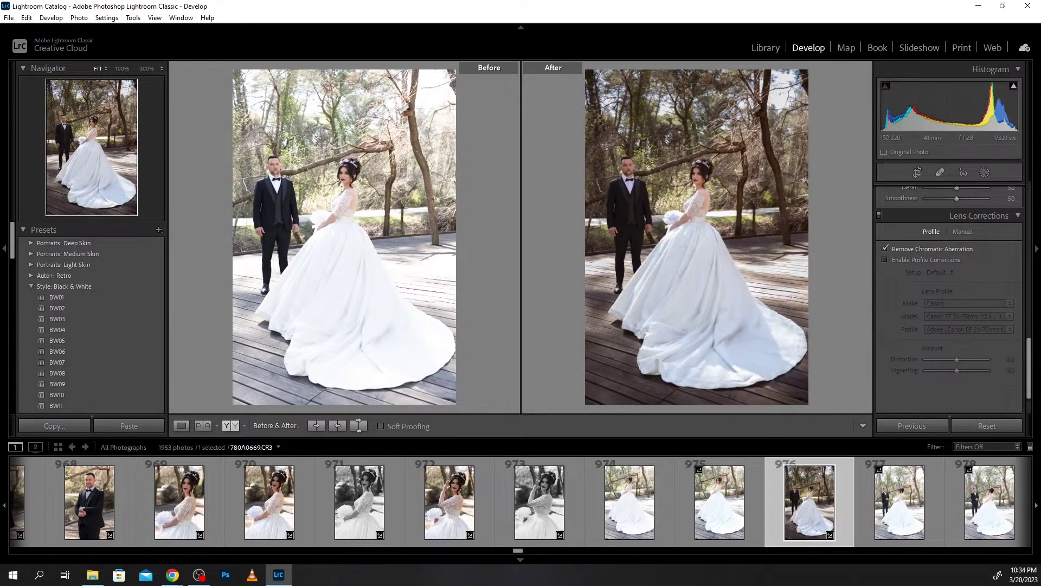
# Enable lens profile corrections with Distortion at 0 and Vignetting at 77.
pyautogui.click(885, 260)
pyautogui.click(954, 359)
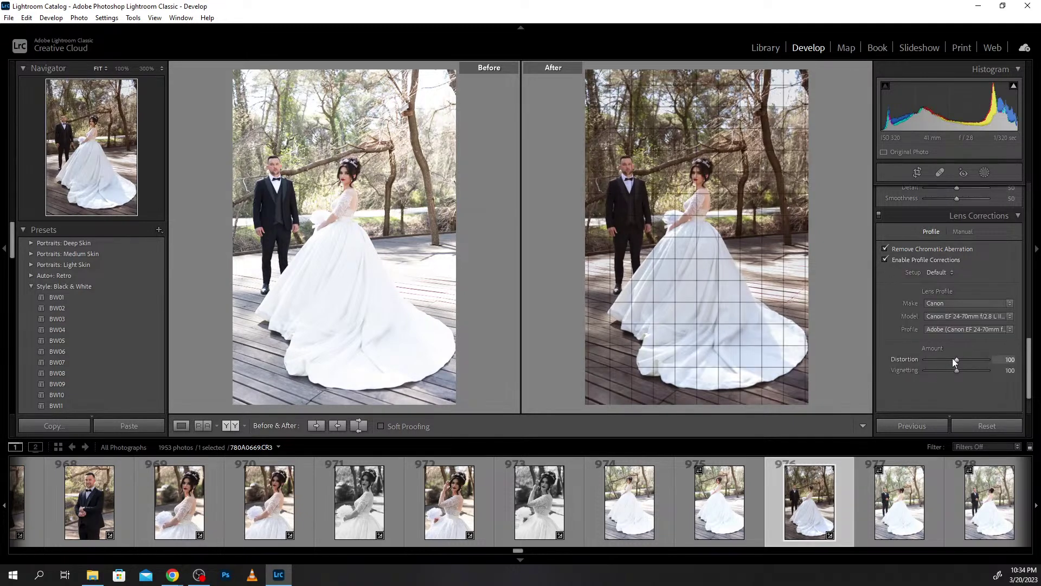
pyautogui.moveTo(954, 360); pyautogui.dragTo(940, 360)
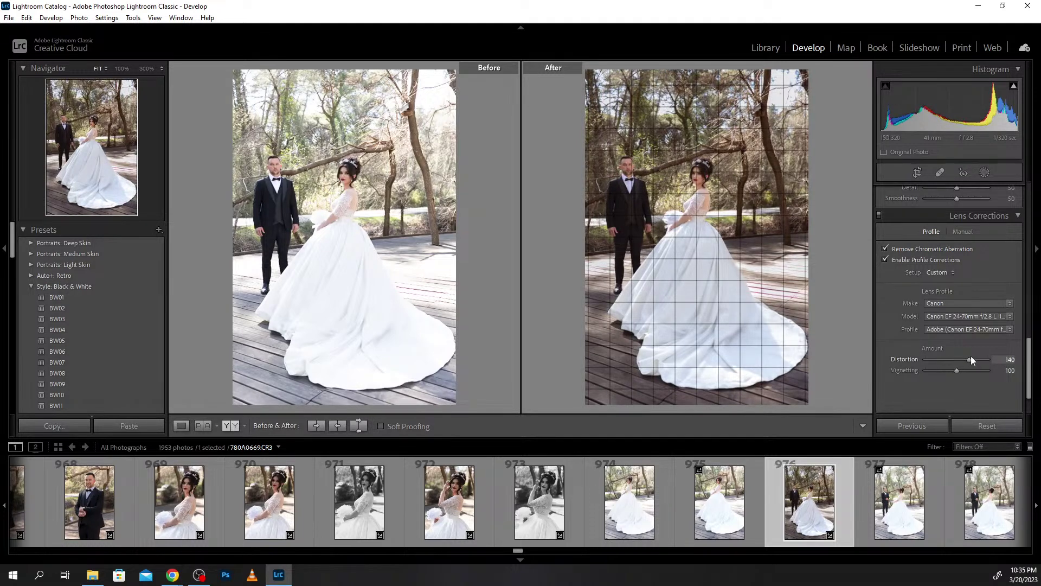
pyautogui.moveTo(971, 360); pyautogui.dragTo(923, 360)
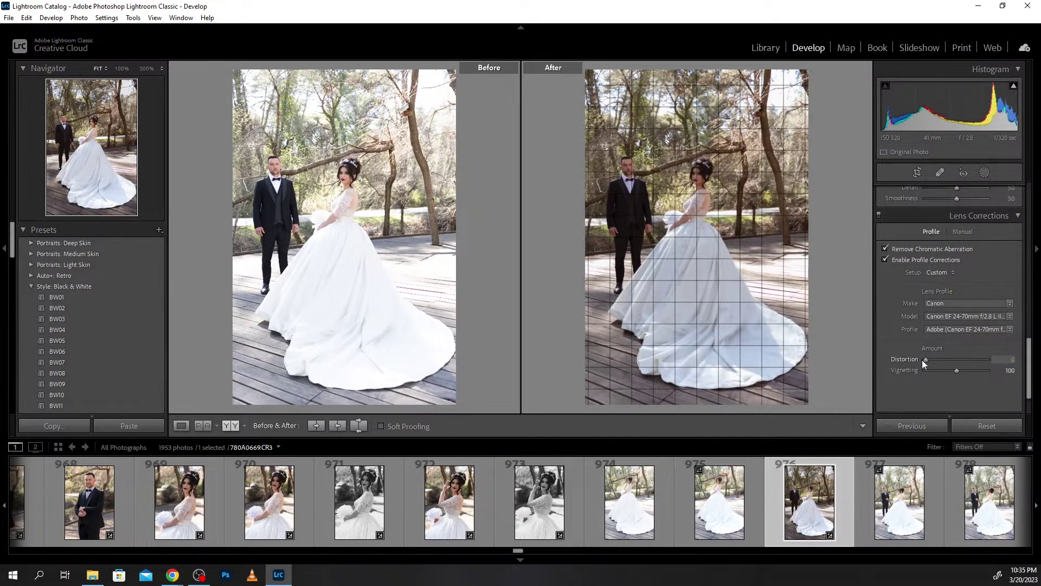
pyautogui.moveTo(922, 360); pyautogui.dragTo(987, 360)
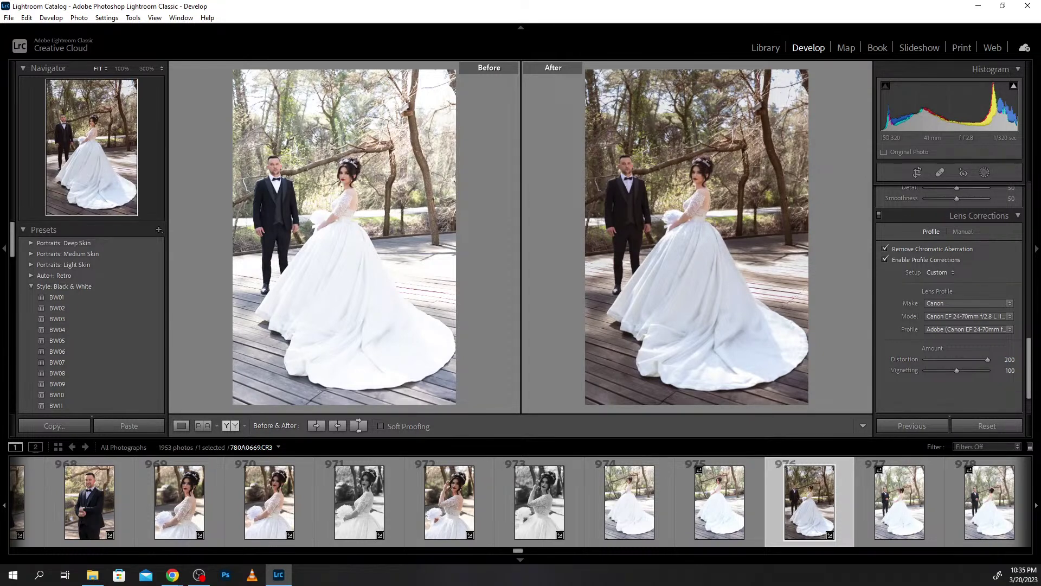
pyautogui.click(953, 368)
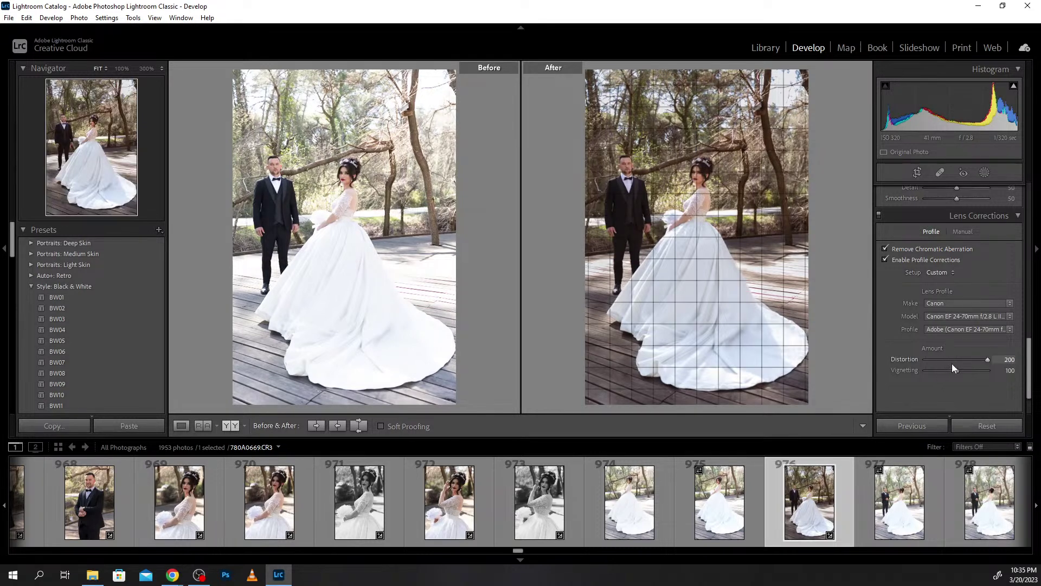
pyautogui.moveTo(987, 359); pyautogui.dragTo(927, 361)
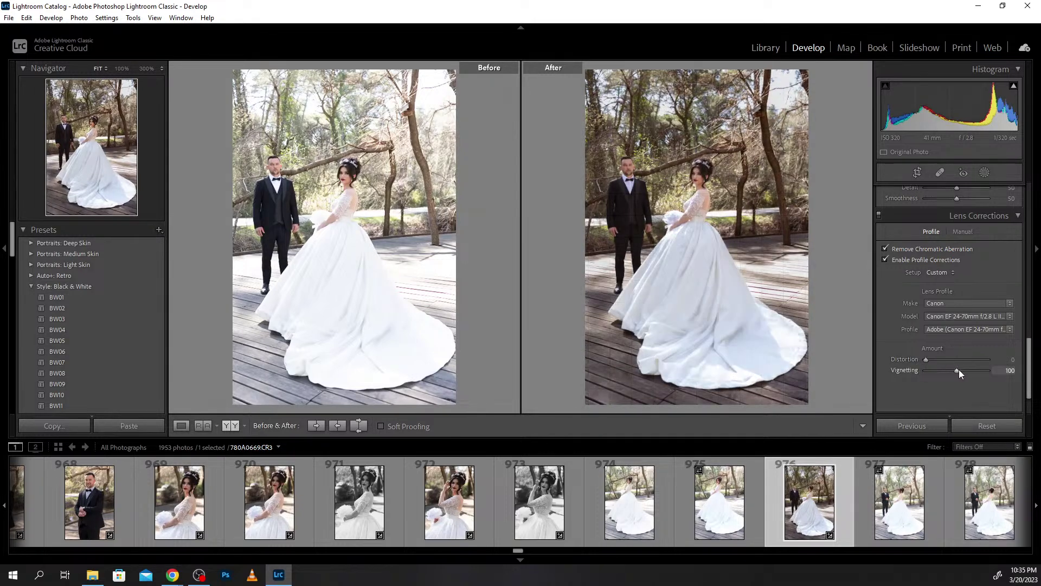
pyautogui.click(953, 371)
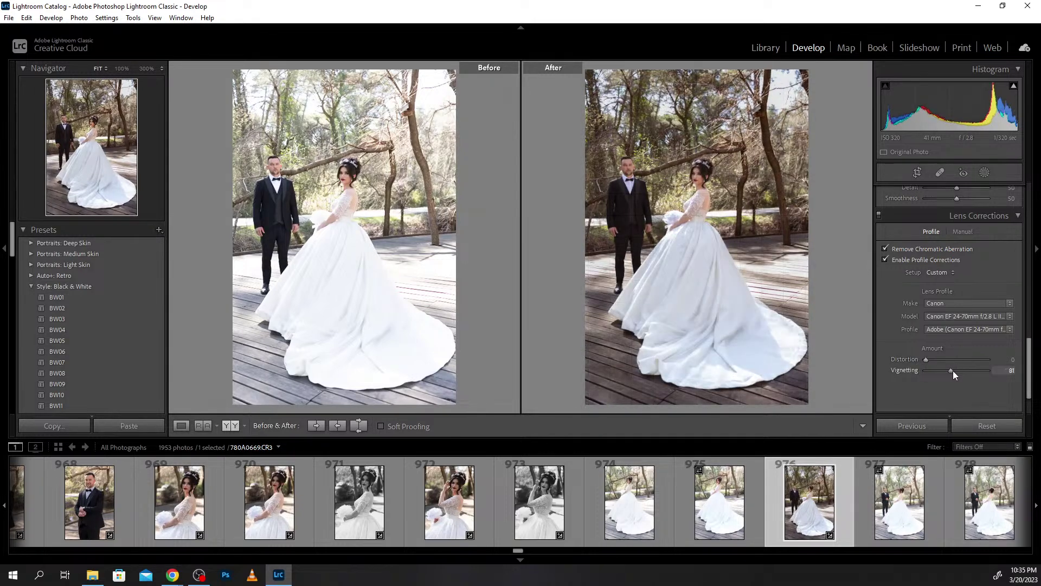
pyautogui.doubleClick(918, 372)
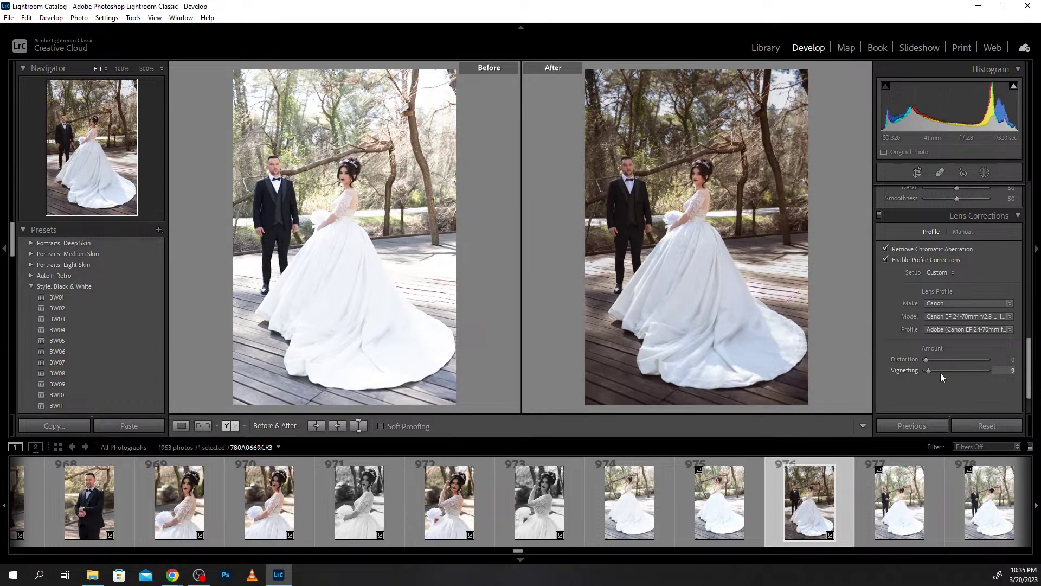
pyautogui.moveTo(940, 373); pyautogui.dragTo(952, 377)
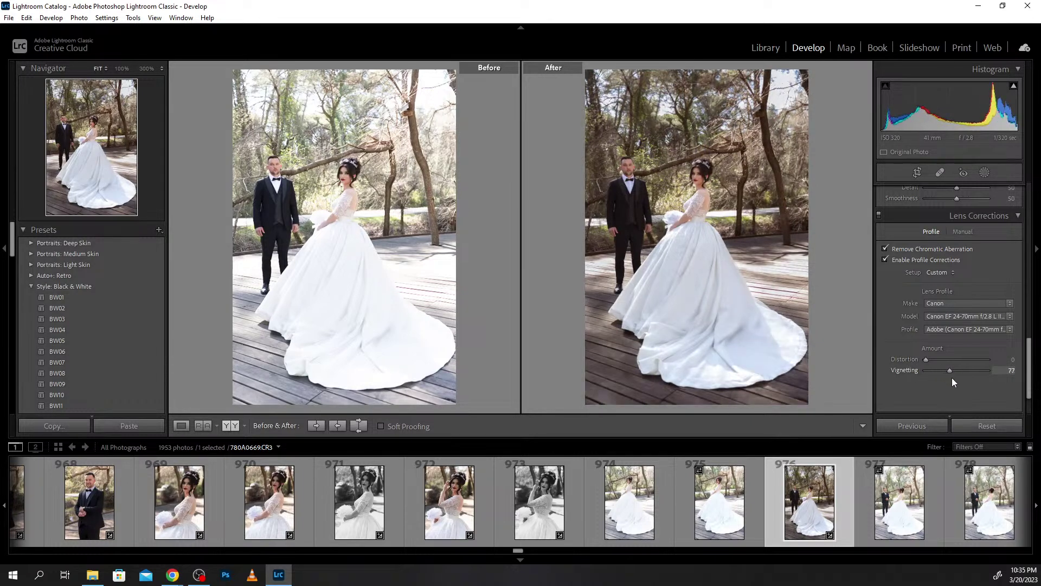
# Zoomed to 100% on the bride's face, set Sharpening Amount 46 and Detail 32.
pyautogui.click(696, 180)
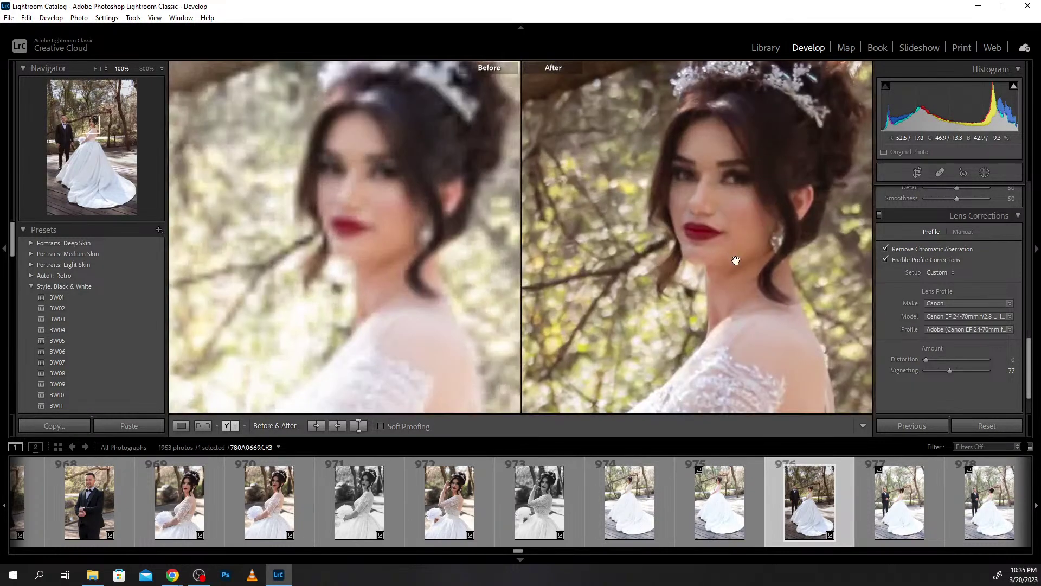
pyautogui.click(739, 195)
pyautogui.scroll(2, 952, 261)
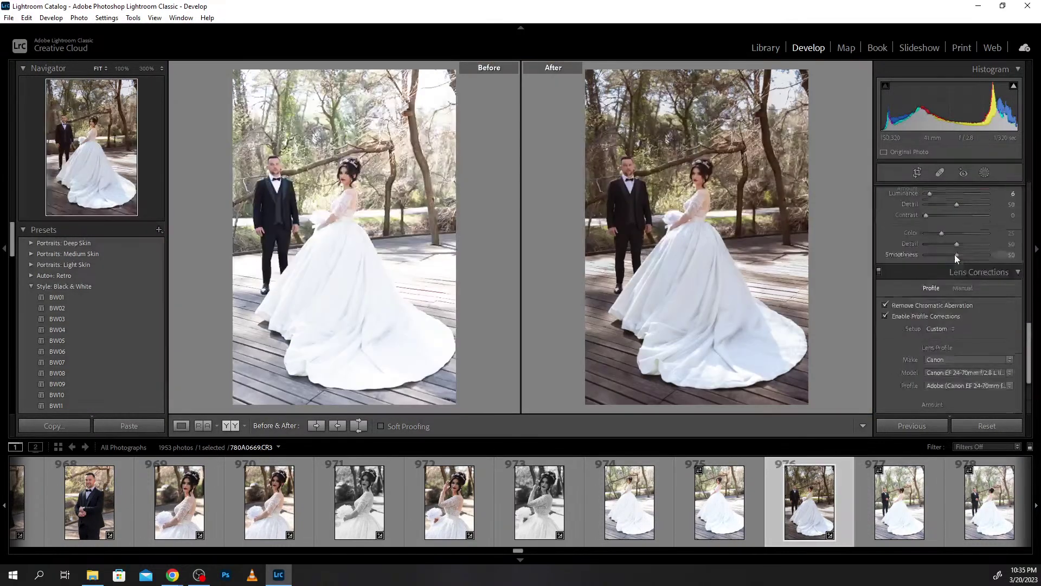
pyautogui.scroll(1, 955, 255)
pyautogui.scroll(1, 954, 255)
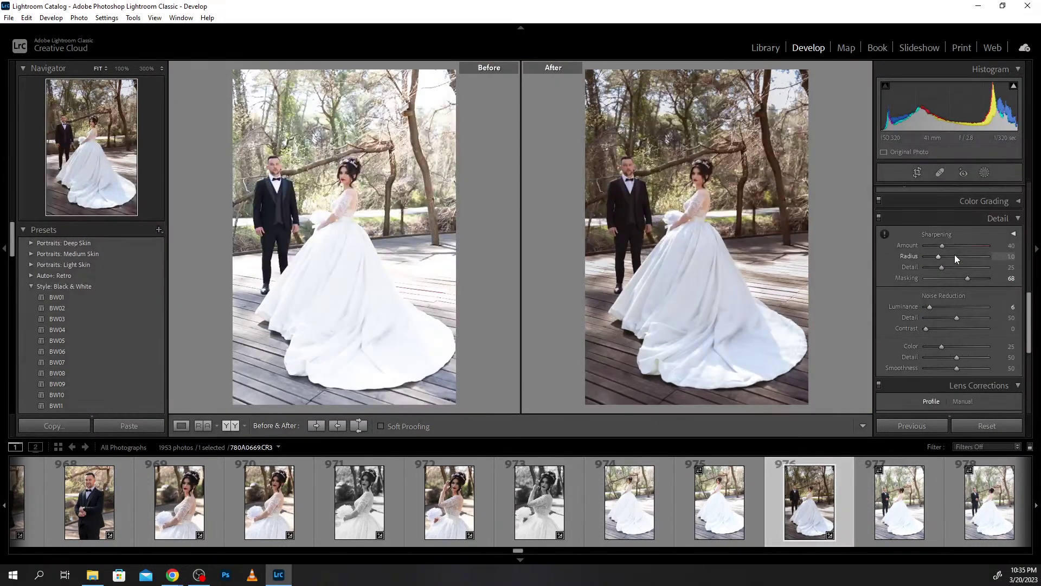
pyautogui.click(701, 179)
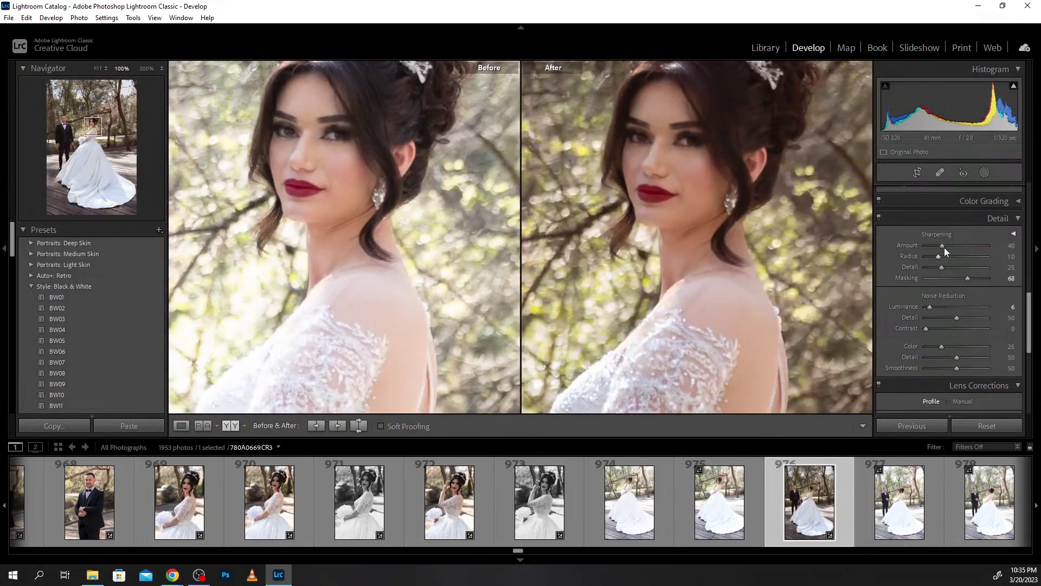
pyautogui.moveTo(944, 247); pyautogui.dragTo(952, 248)
pyautogui.click(945, 245)
pyautogui.moveTo(910, 267); pyautogui.dragTo(976, 267)
pyautogui.click(945, 267)
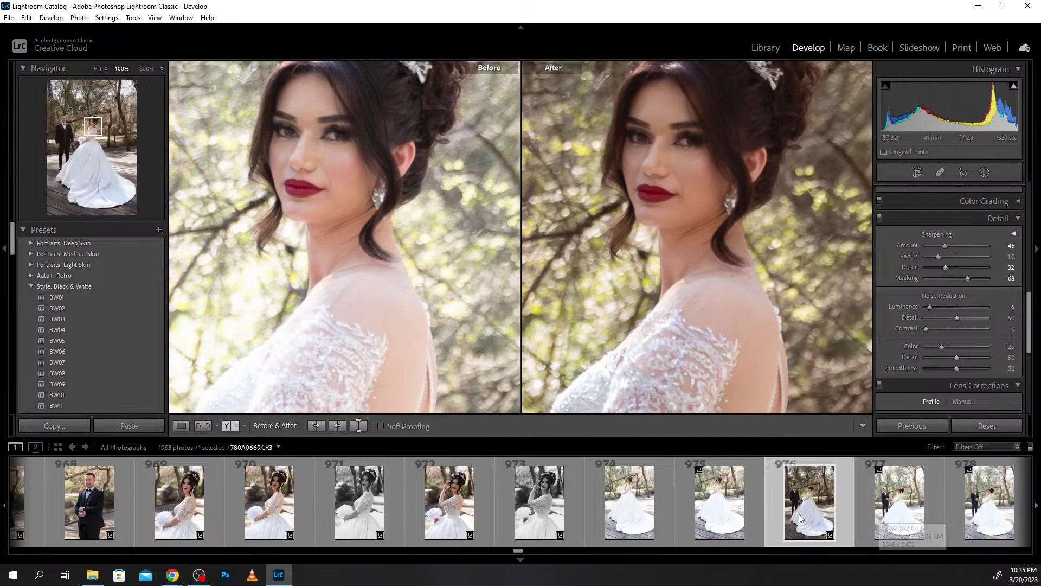
pyautogui.click(712, 157)
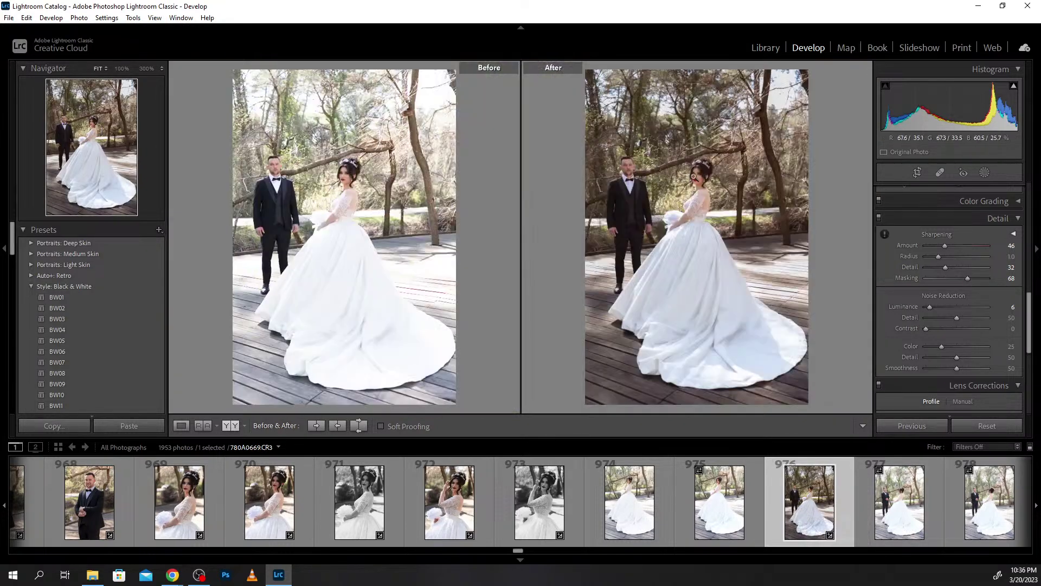
pyautogui.click(332, 188)
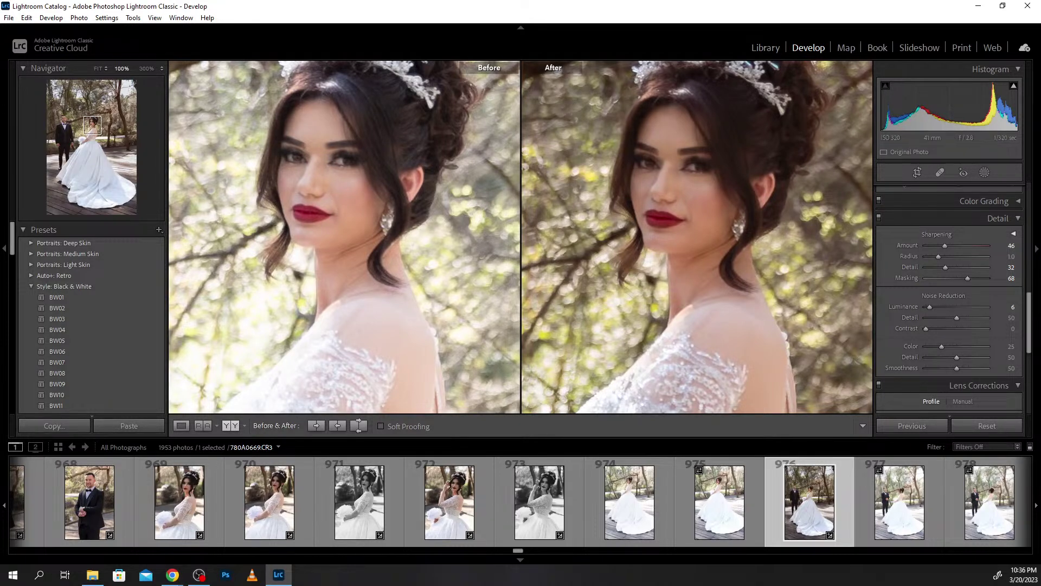
# Switch away from Lightroom to the web browser window.
pyautogui.click(172, 575)
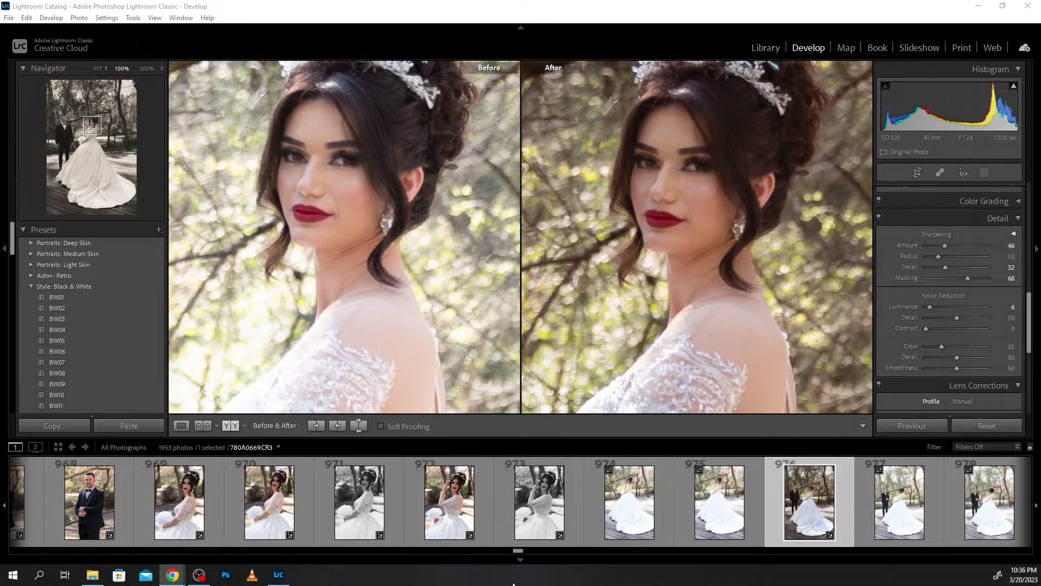
# Select photos 974 and 975 with 976 and synchronize 976's settings onto them.
pyautogui.keyDown('shift'); pyautogui.click(621, 516); pyautogui.keyUp('shift')
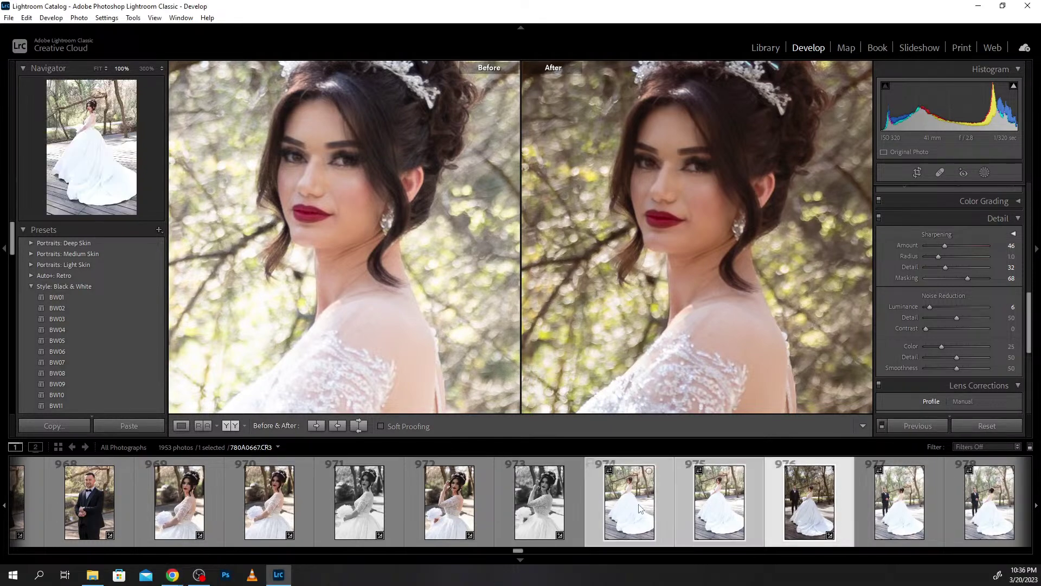
pyautogui.click(934, 425)
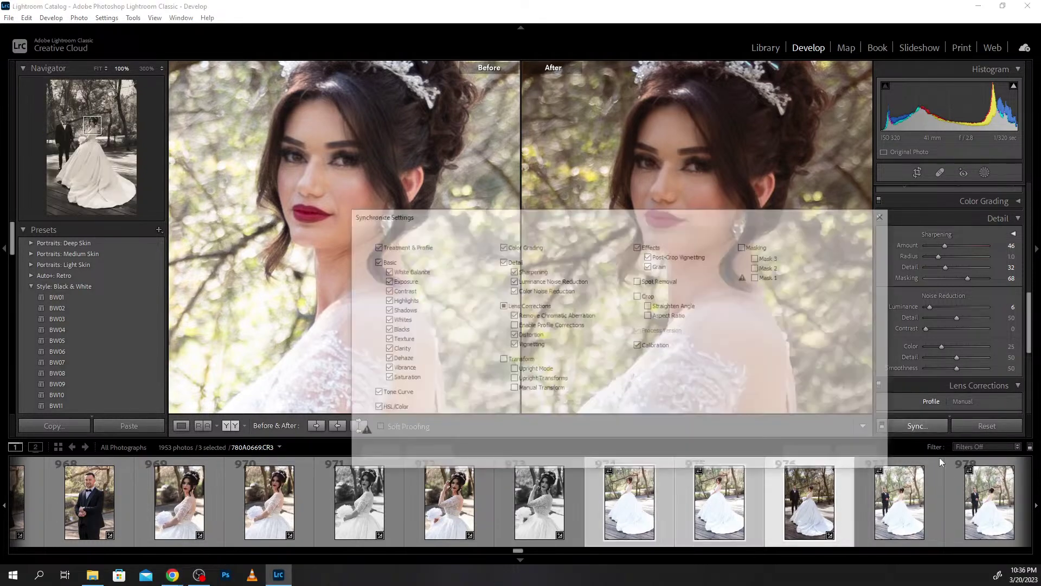
pyautogui.click(814, 458)
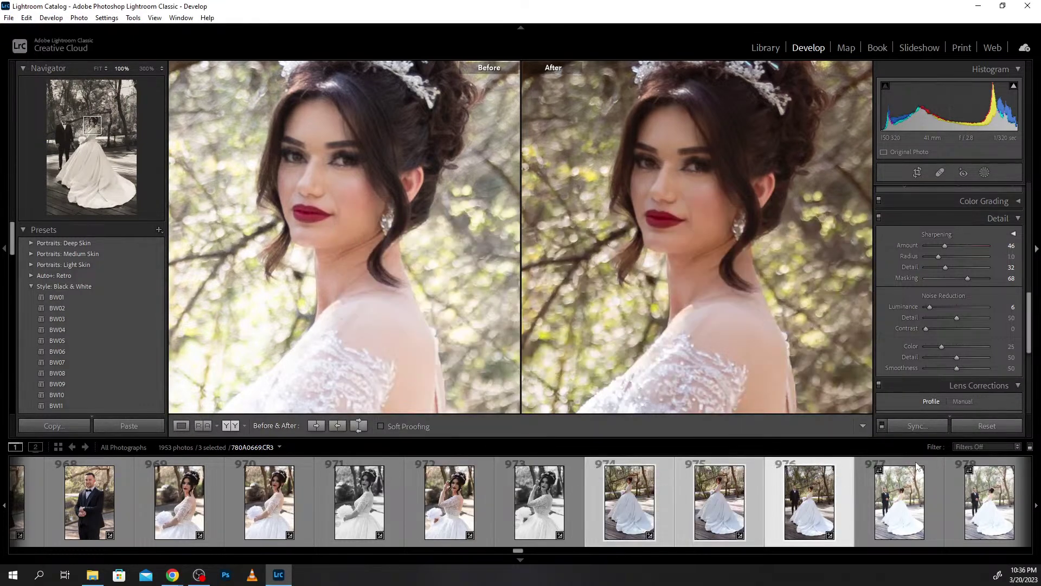
# Review the synced photos, toggling between Fit and 100% zoom to check detail.
pyautogui.click(721, 503)
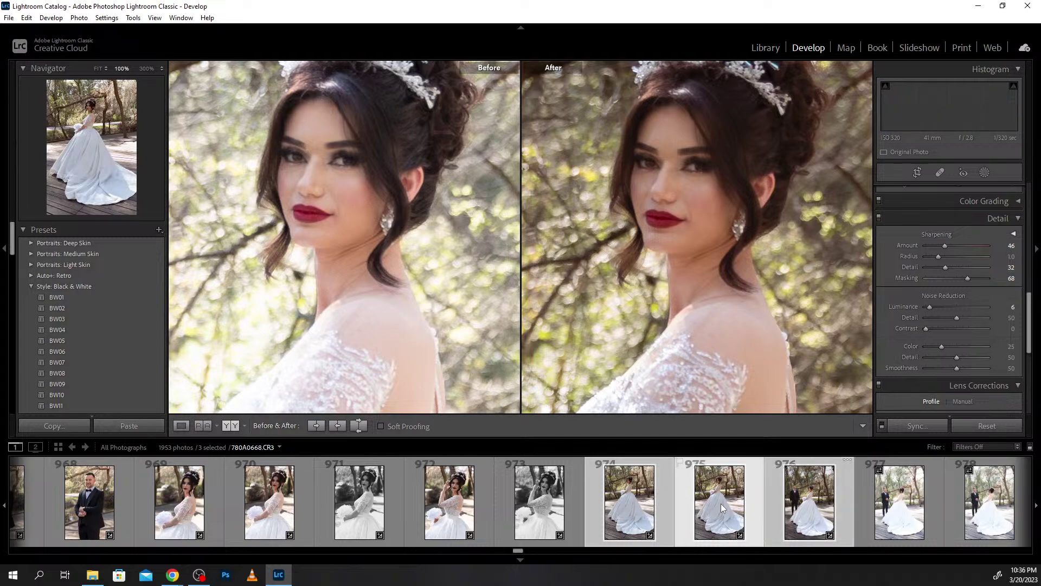
pyautogui.click(803, 511)
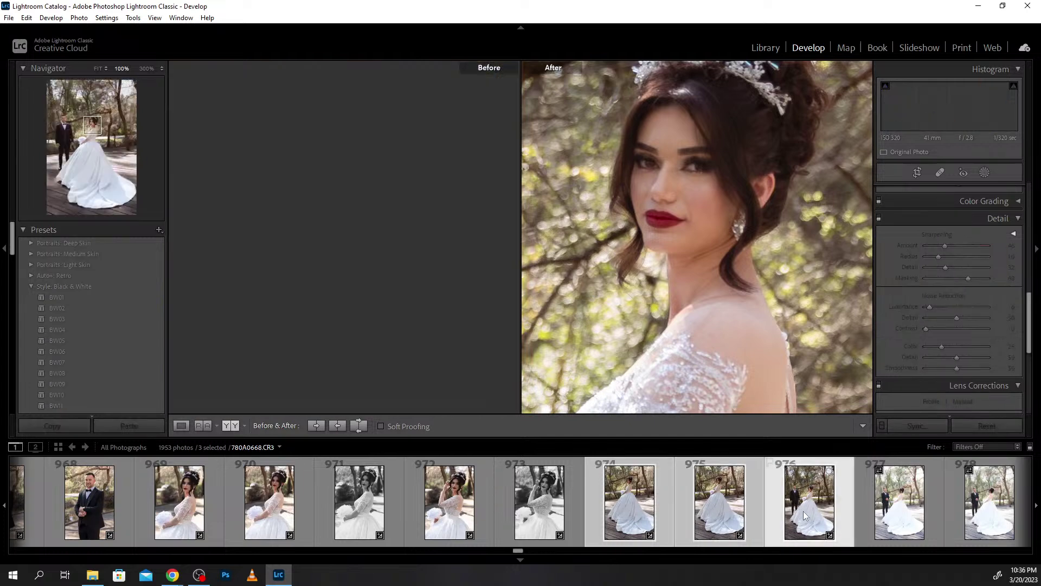
pyautogui.click(710, 505)
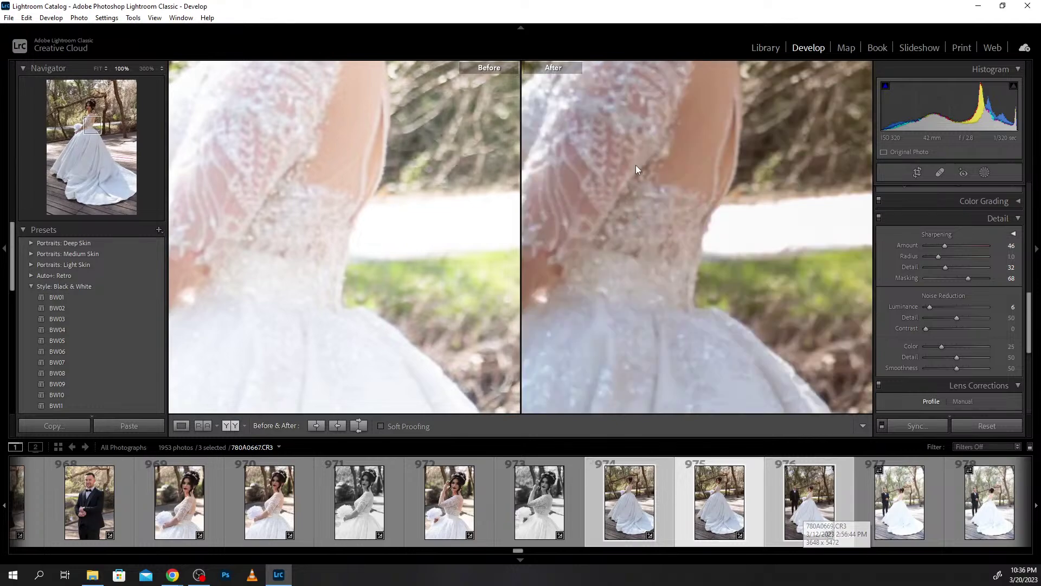
pyautogui.click(649, 217)
pyautogui.click(654, 269)
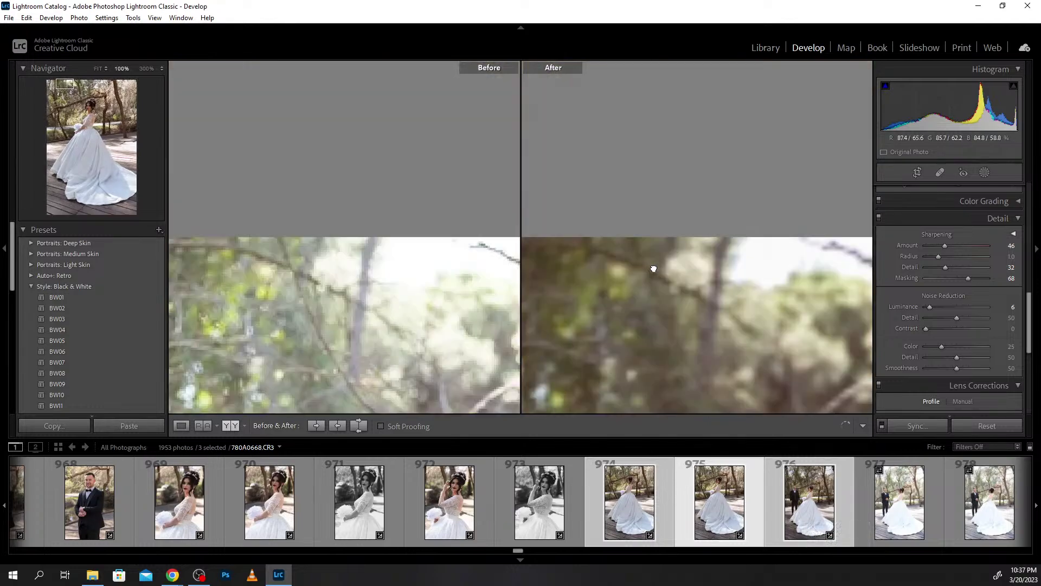
pyautogui.click(655, 269)
pyautogui.click(655, 269)
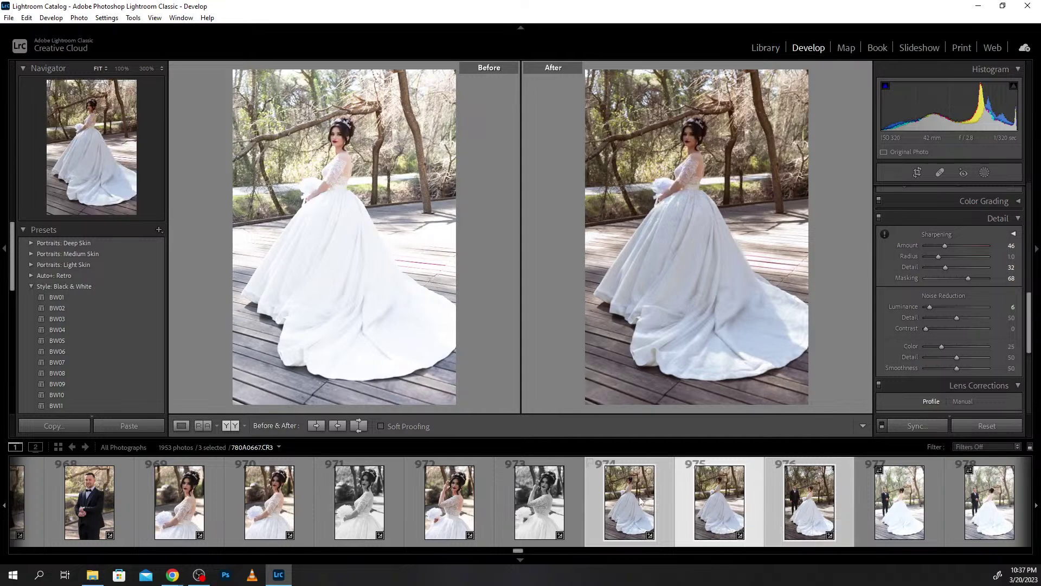
# Open the masks on photo 976 and make Mask 2 active.
pyautogui.click(903, 516)
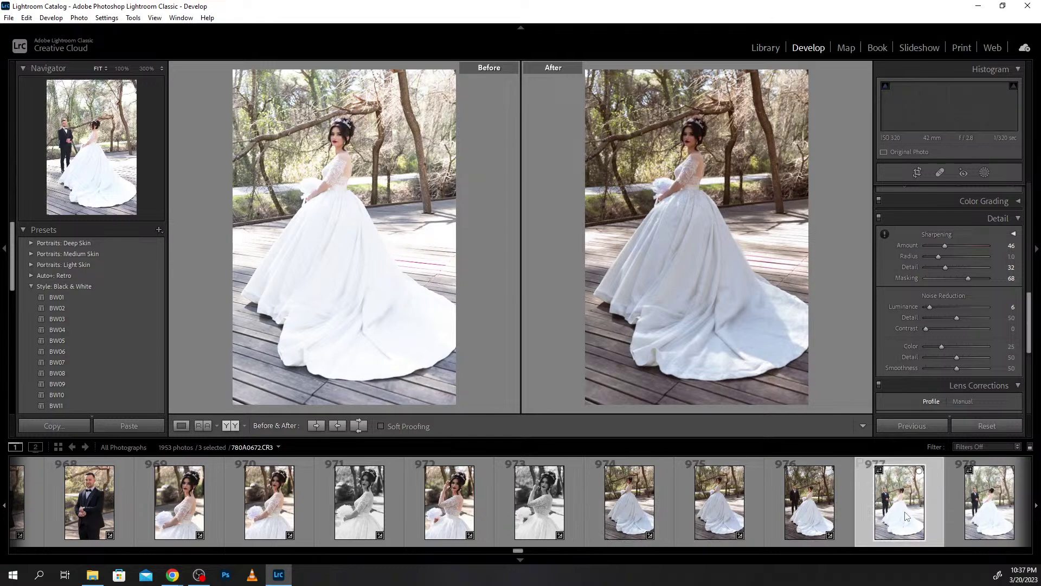
pyautogui.click(812, 500)
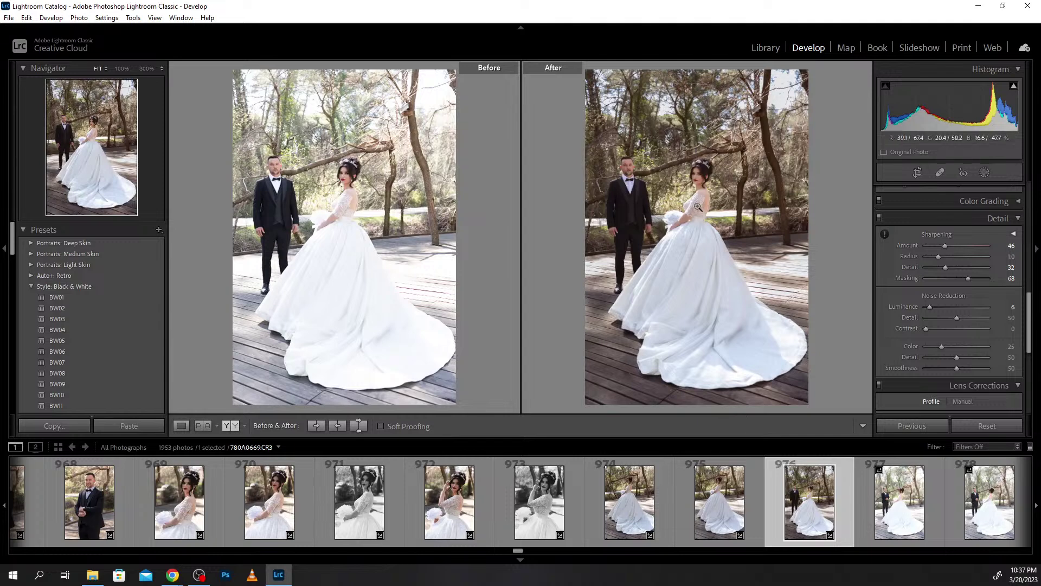
pyautogui.click(984, 172)
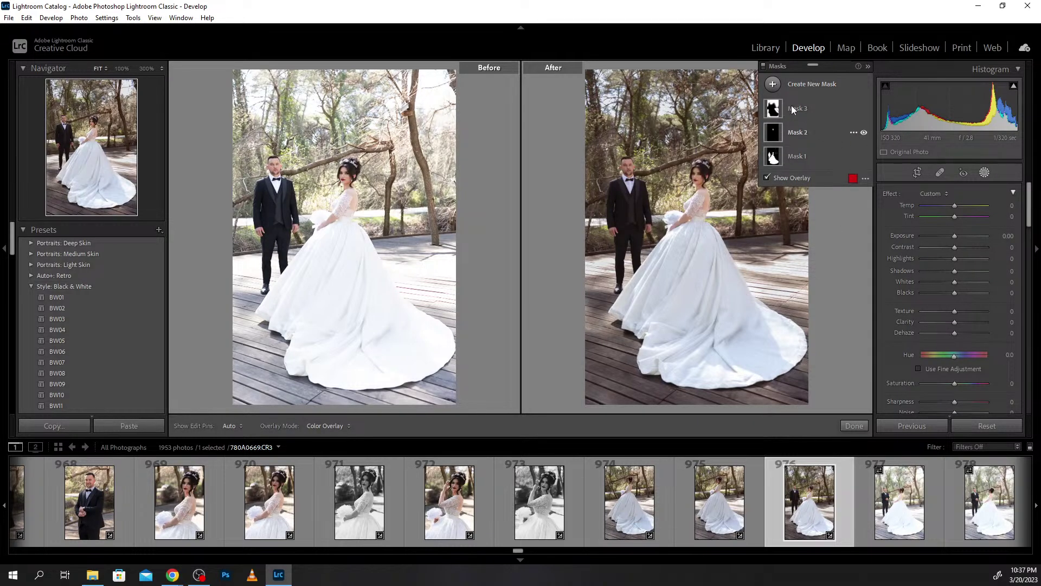
pyautogui.click(791, 133)
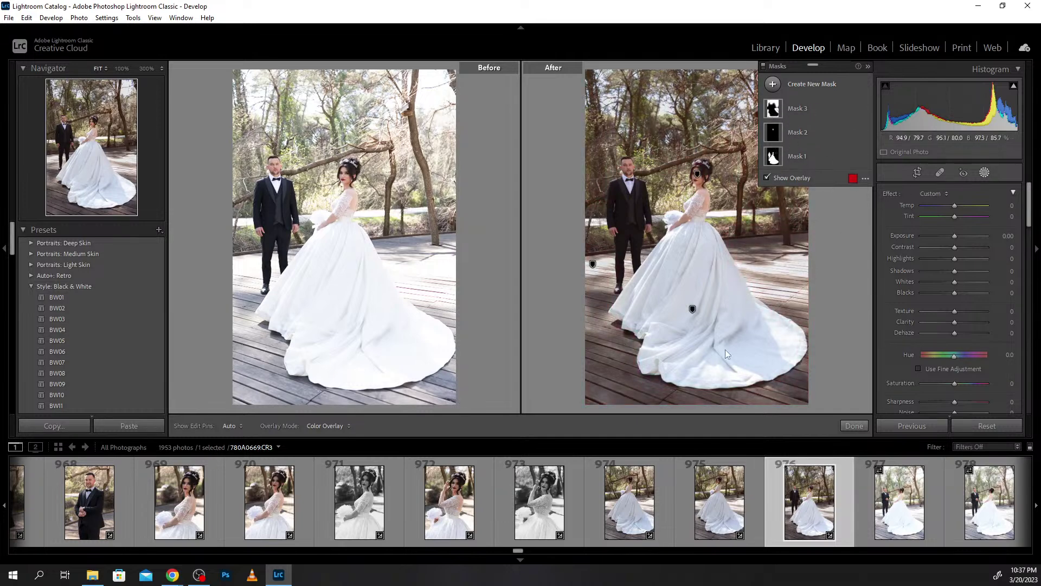
pyautogui.moveTo(719, 502)
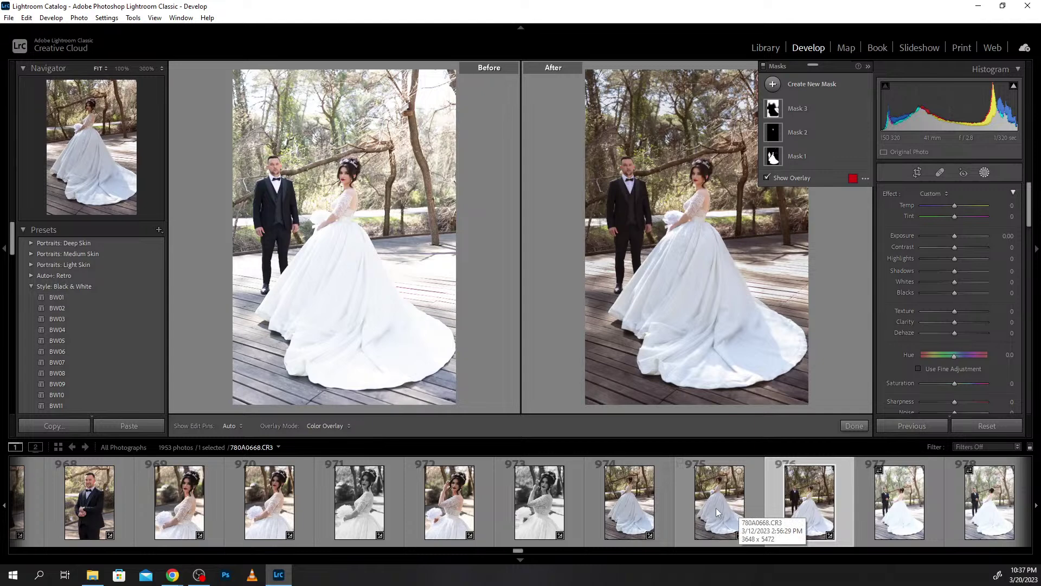
# Browse the nearby similar shots, then select photos 976 and 977 together.
pyautogui.press('Left')
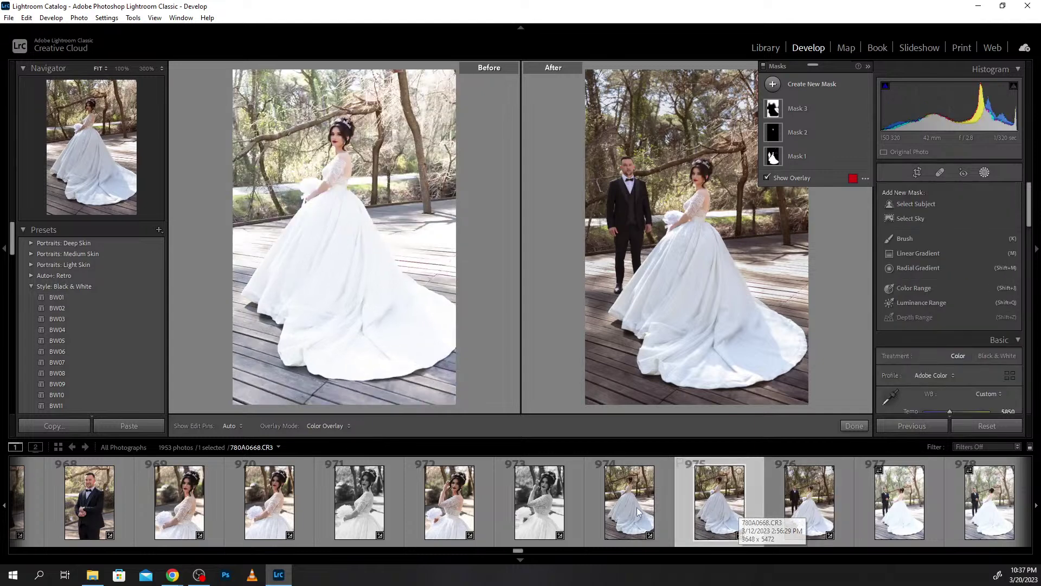
pyautogui.press('Left')
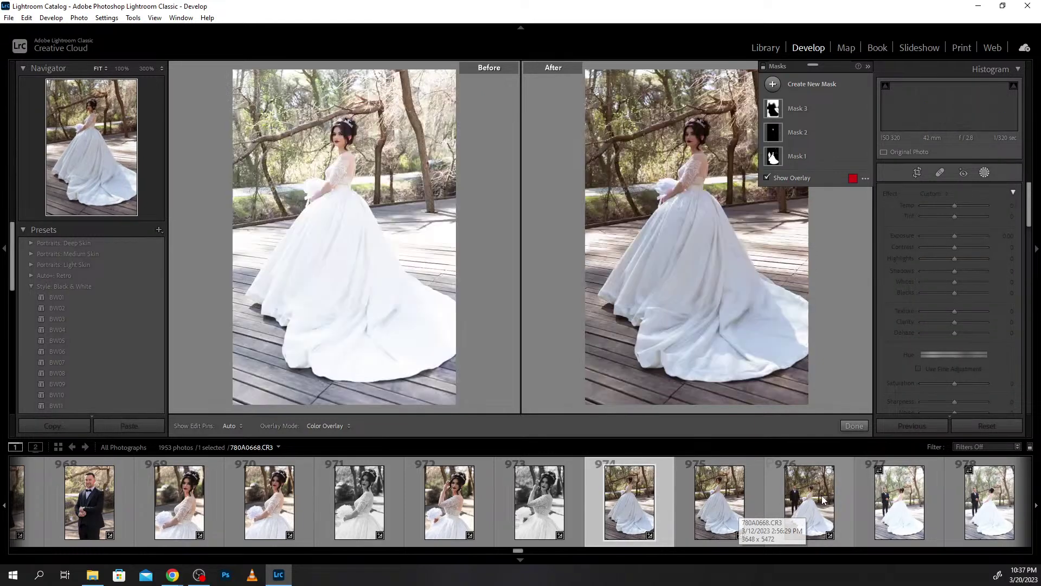
pyautogui.press('Right')
pyautogui.press('Right')
pyautogui.press('Right')
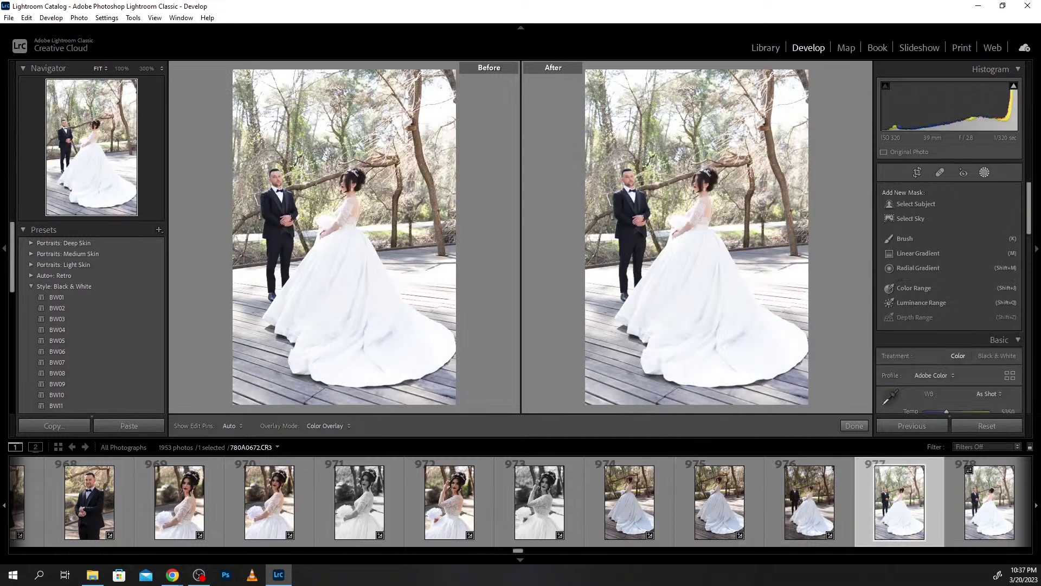
pyautogui.click(778, 518)
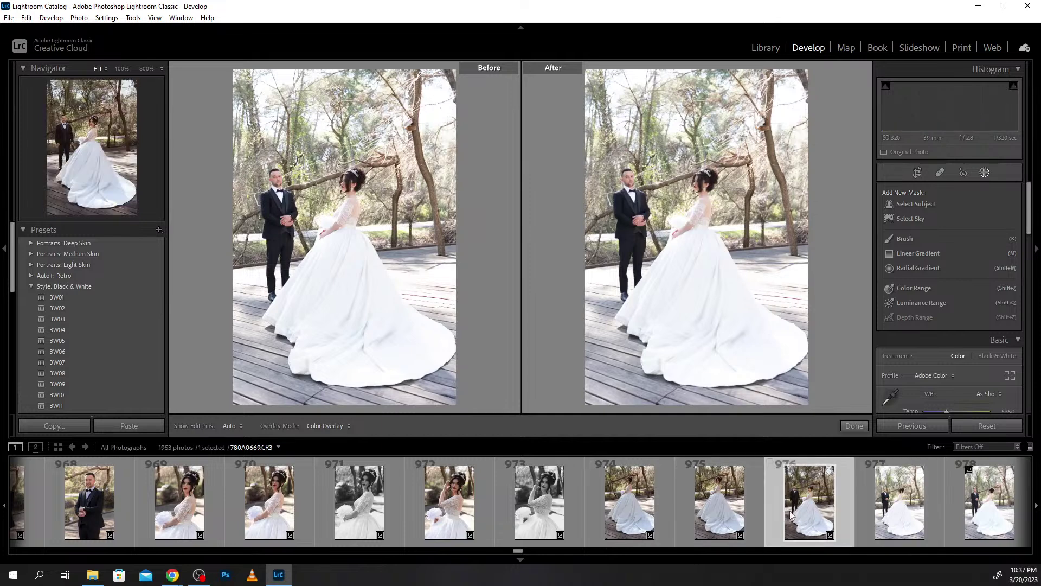
pyautogui.keyDown('ctrl'); pyautogui.click(900, 526); pyautogui.keyUp('ctrl')
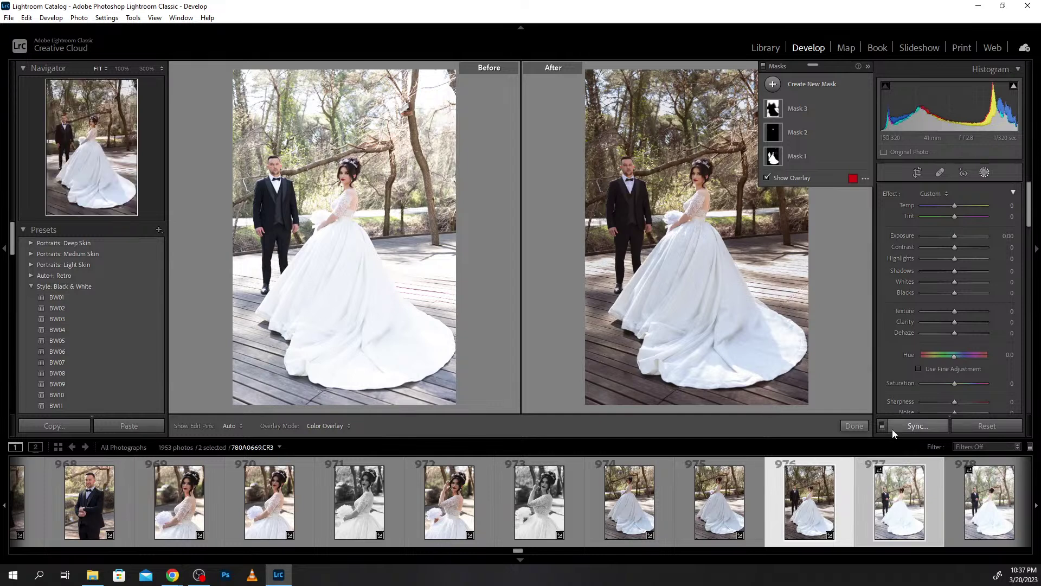
# Sync photo 976's settings, including Masks 1–3, onto photo 977 and view 977.
pyautogui.click(929, 425)
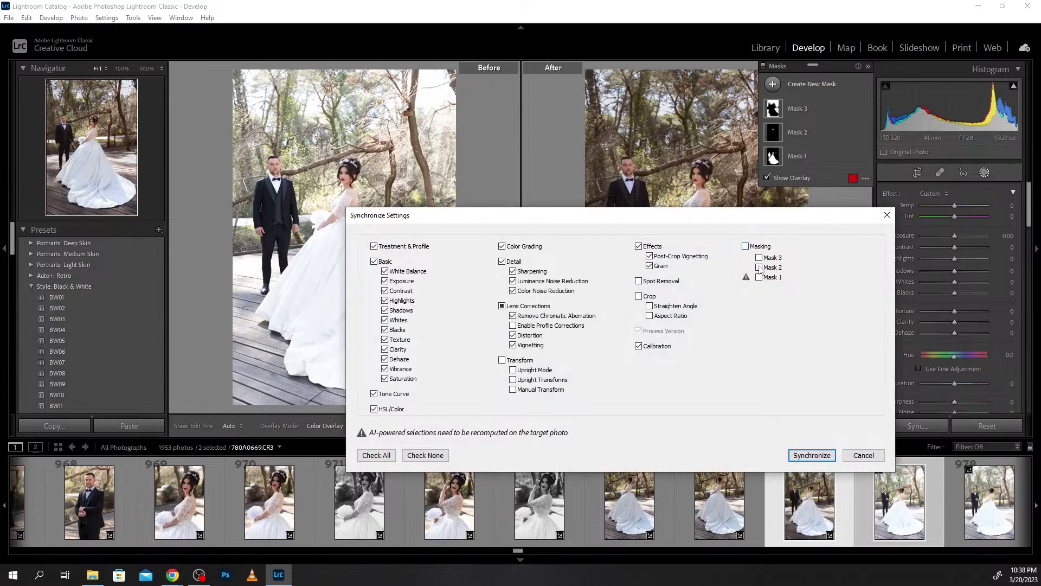
pyautogui.click(745, 246)
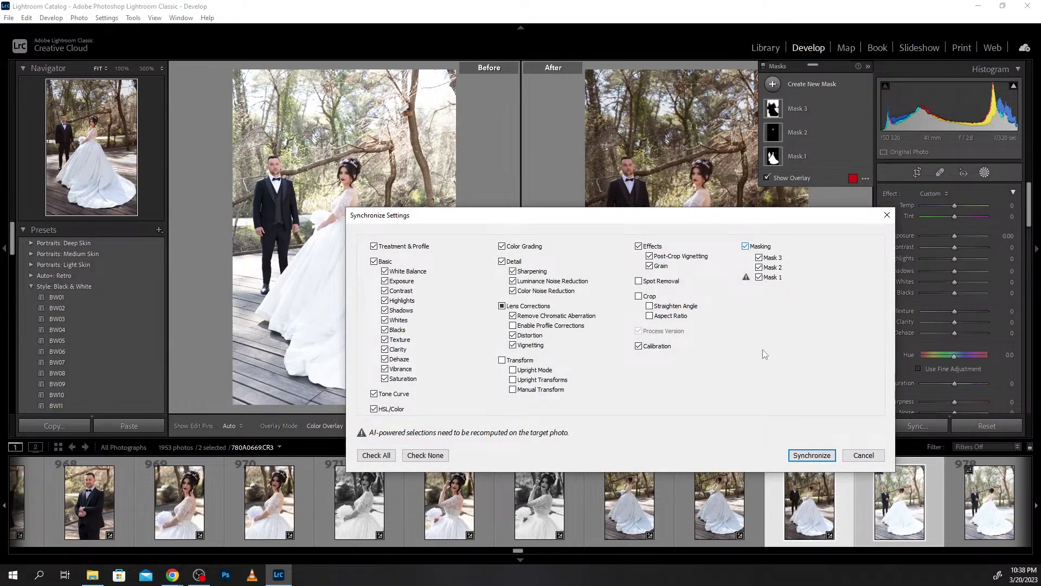
pyautogui.click(808, 456)
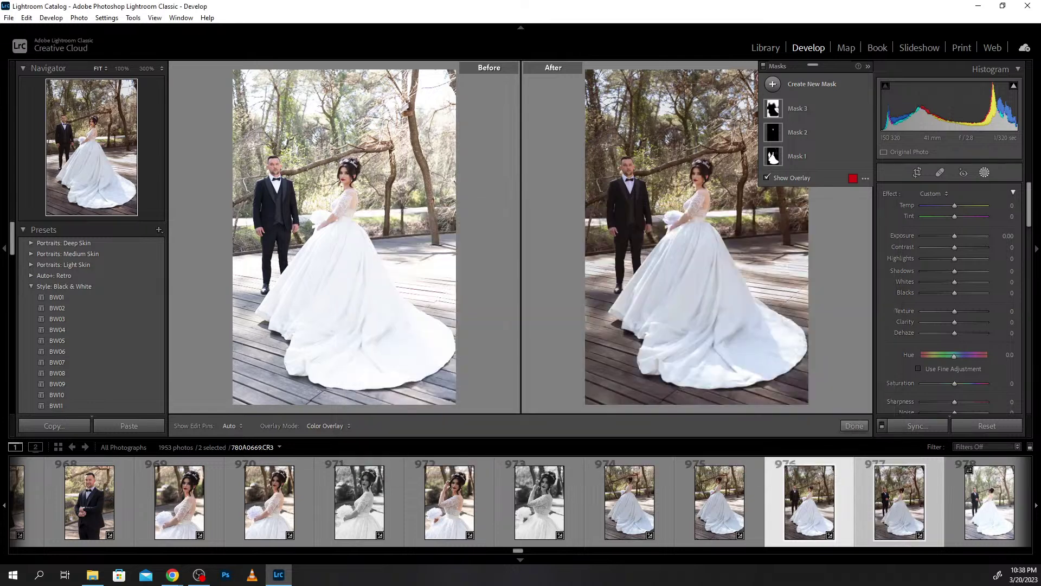
pyautogui.click(888, 516)
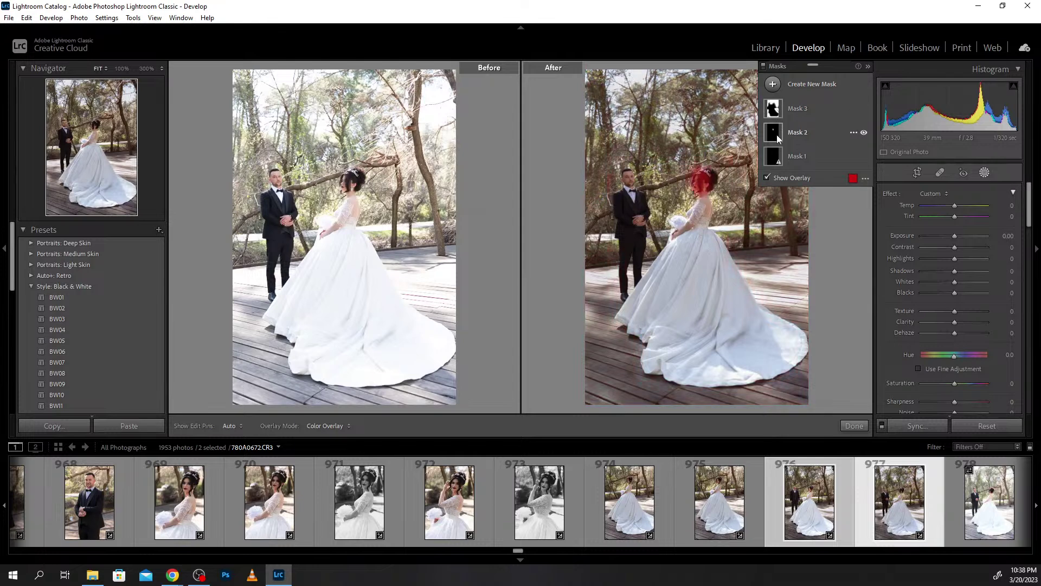
# Review Masks 1 and 3 on photo 977 and reduce the brush size to 8.
pyautogui.click(779, 165)
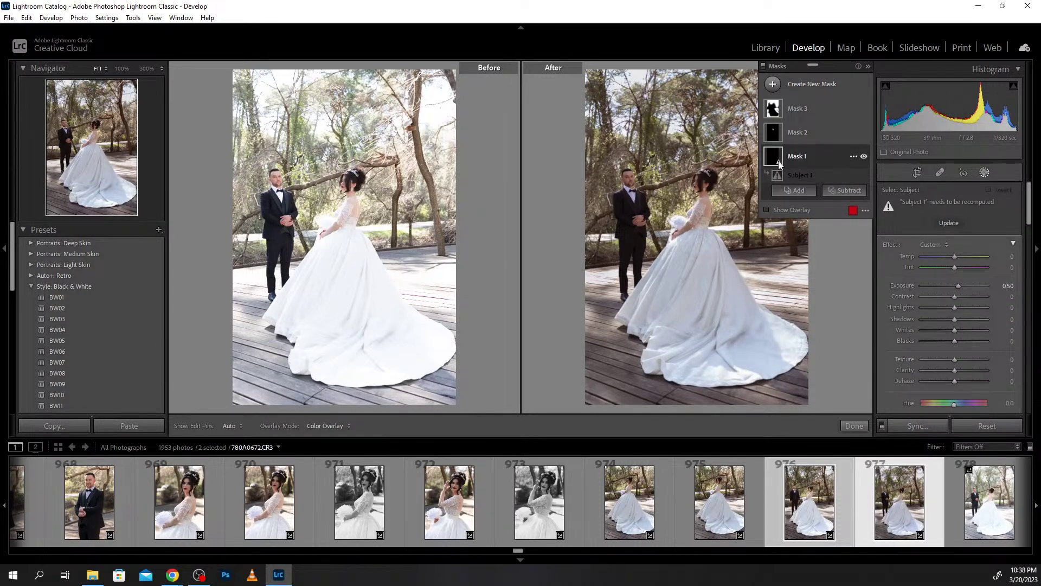
pyautogui.click(794, 112)
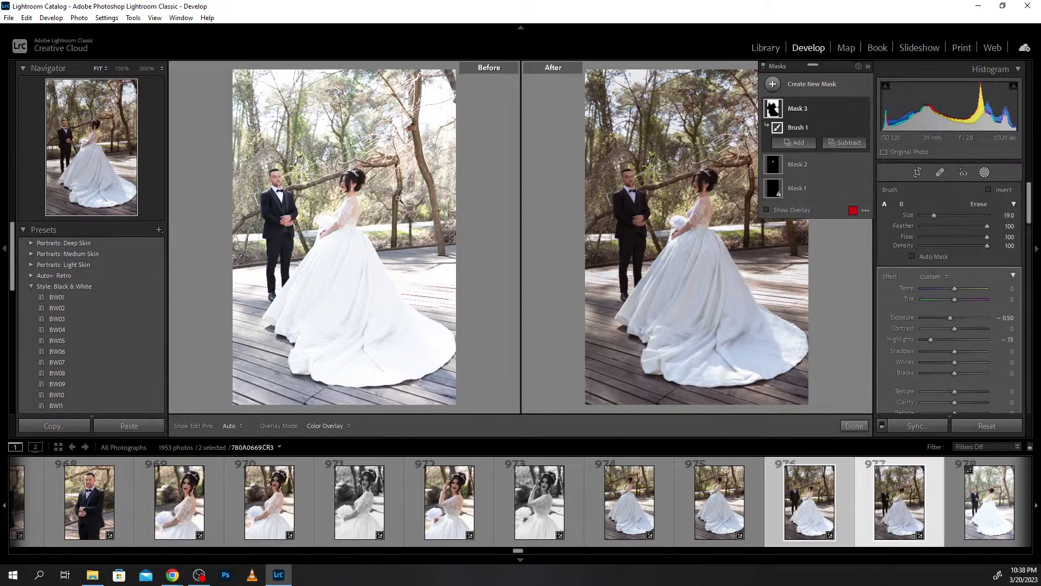
pyautogui.scroll(-3, 646, 185)
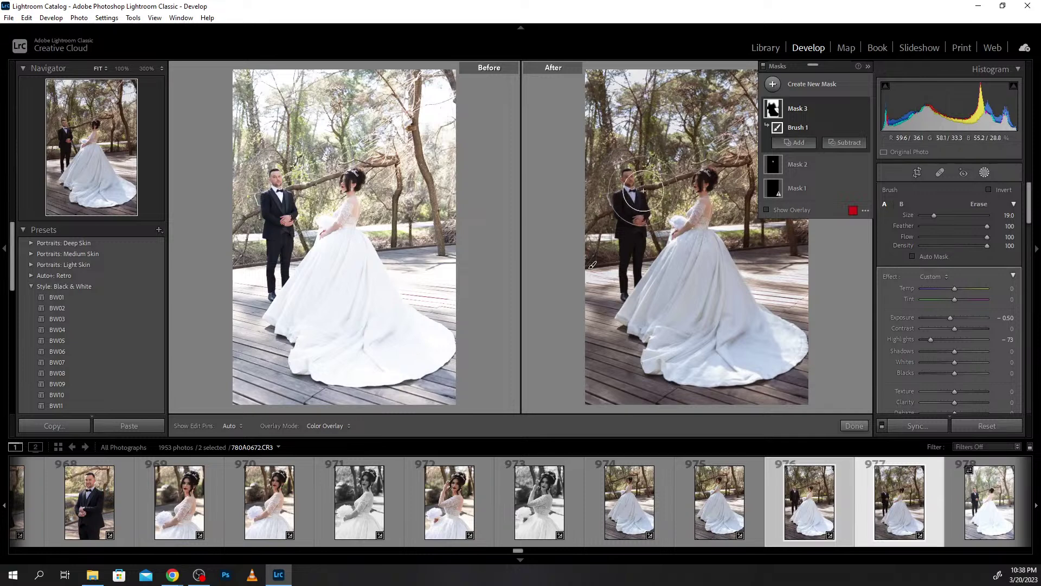
pyautogui.scroll(-3, 646, 184)
pyautogui.scroll(-2, 646, 185)
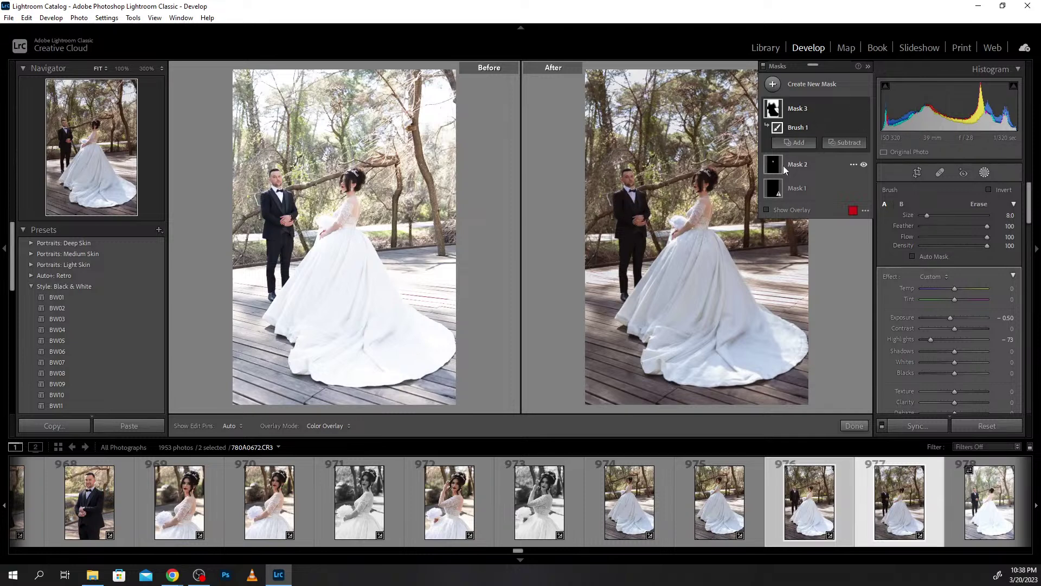
# Paint Mask 2 over the groom's face with the smaller brush.
pyautogui.click(797, 165)
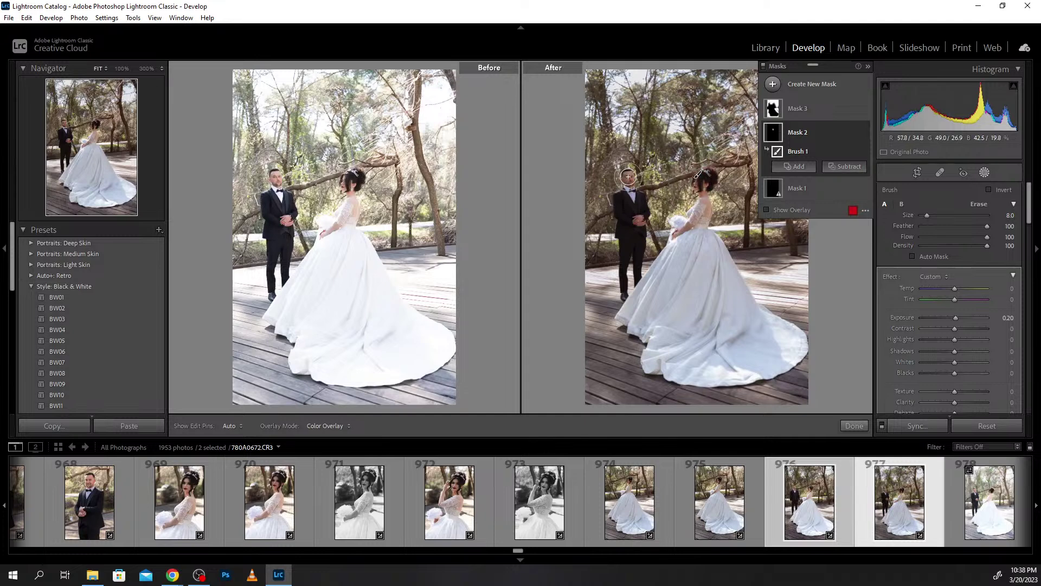
pyautogui.moveTo(623, 181); pyautogui.dragTo(629, 207)
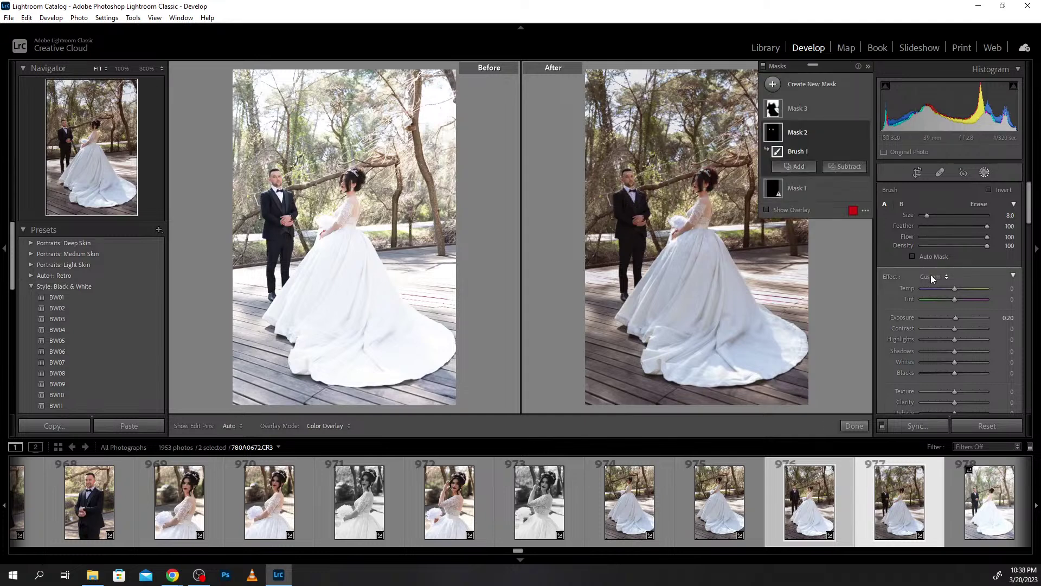
pyautogui.click(790, 92)
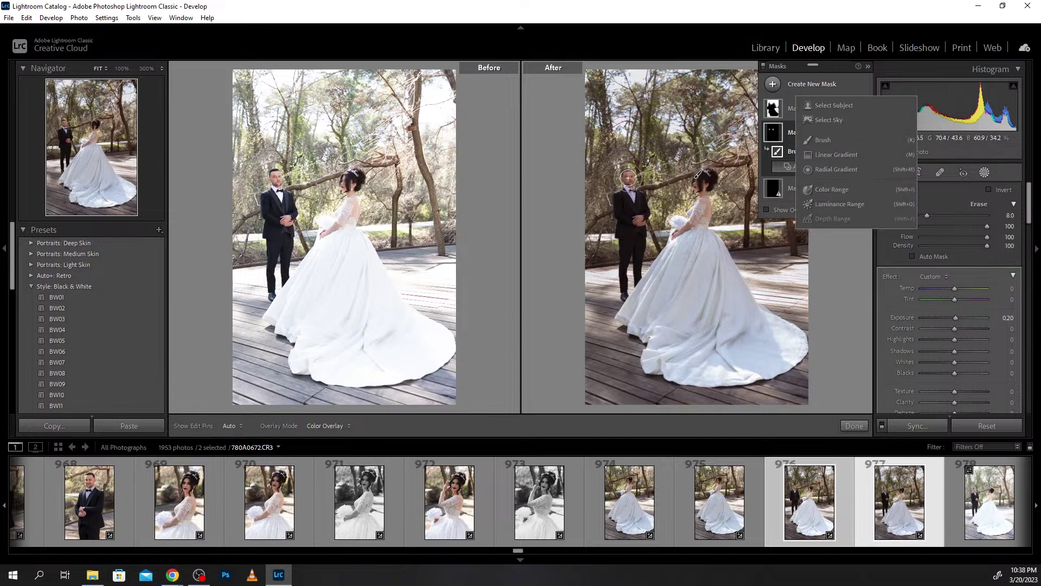
# Add a Select Subject mask as a trial, then delete it (Mask 4).
pyautogui.click(822, 103)
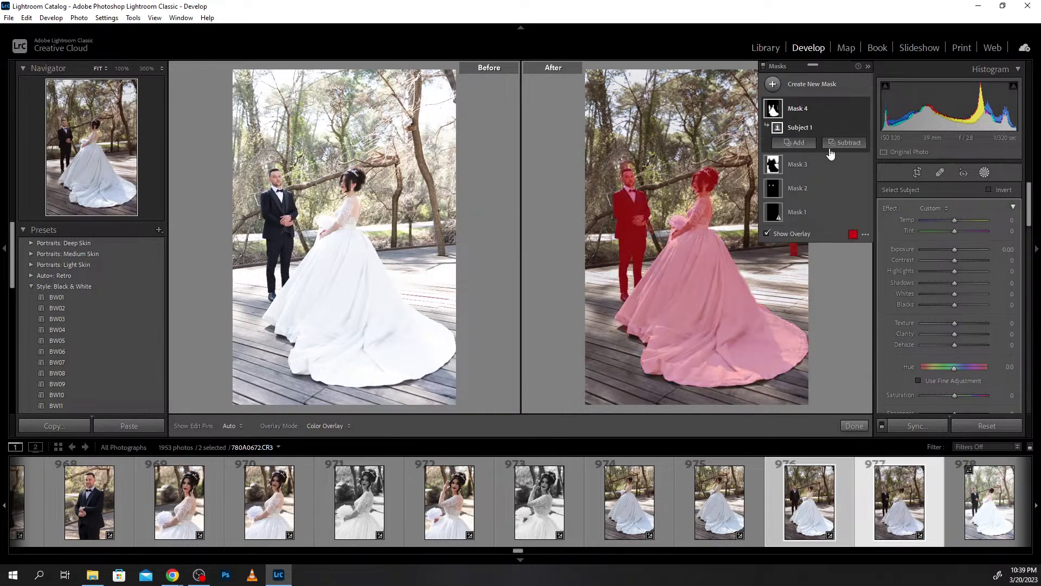
pyautogui.moveTo(814, 109)
pyautogui.click(854, 108)
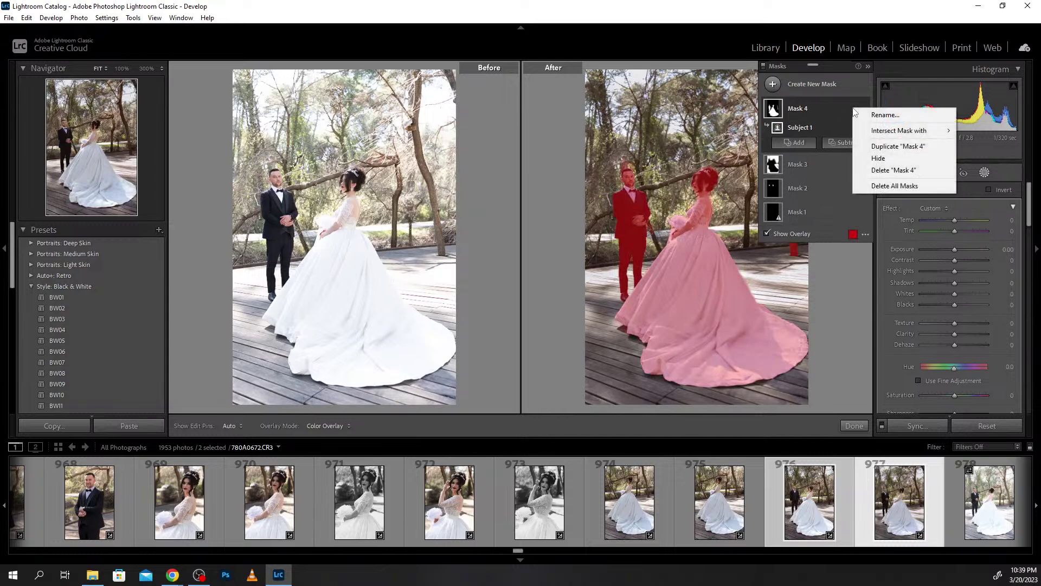
pyautogui.click(894, 186)
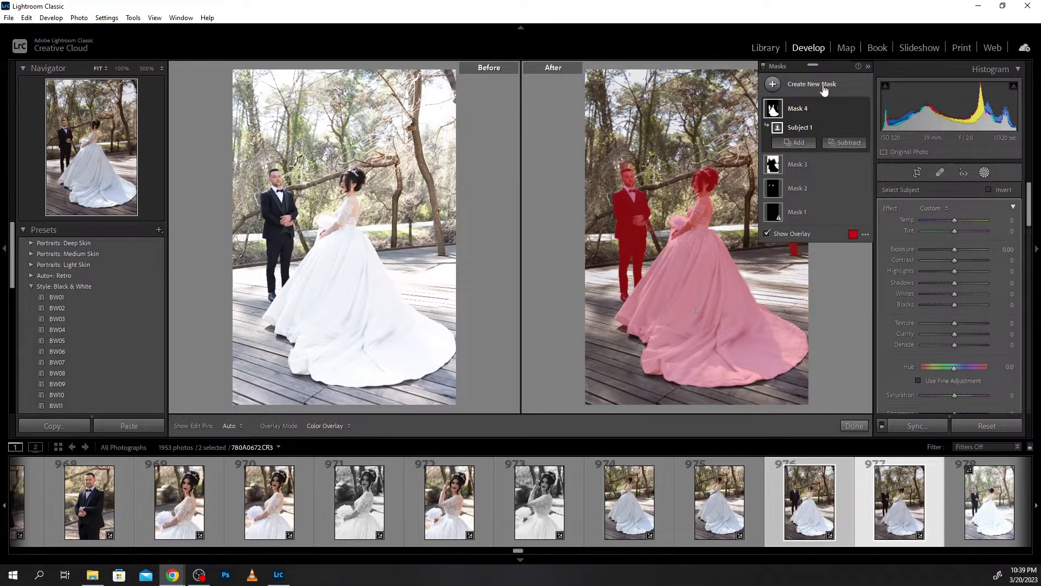
pyautogui.moveTo(813, 108)
pyautogui.click(854, 109)
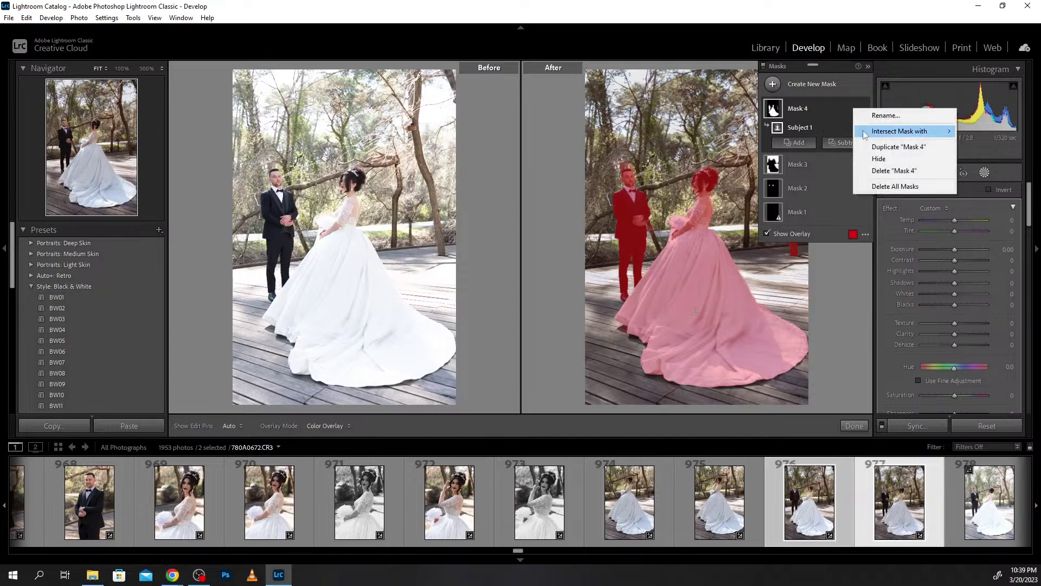
pyautogui.click(893, 171)
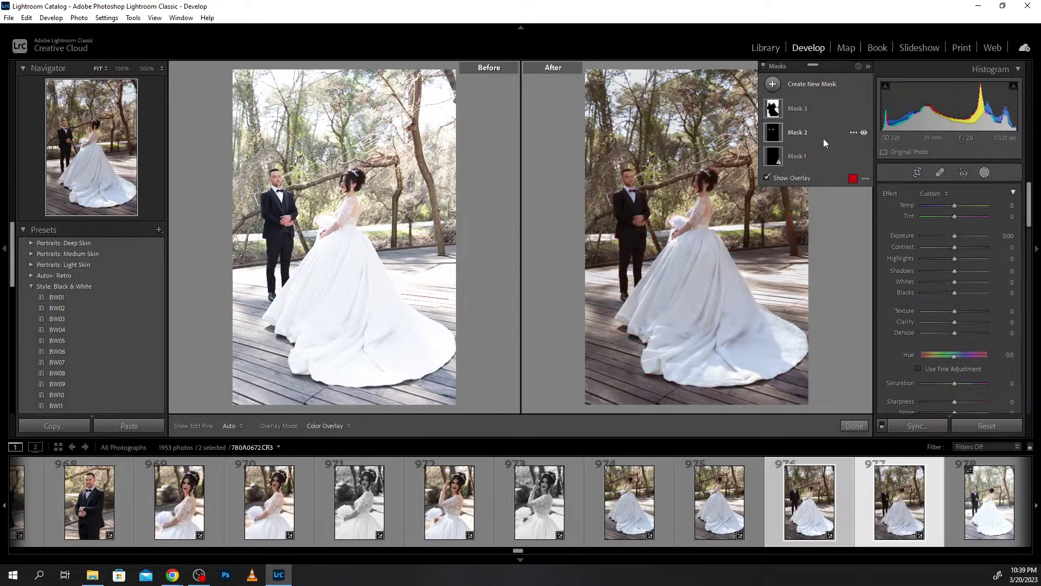
# Add a brush mask slightly brightening the groom's face, then finish masking.
pyautogui.click(812, 84)
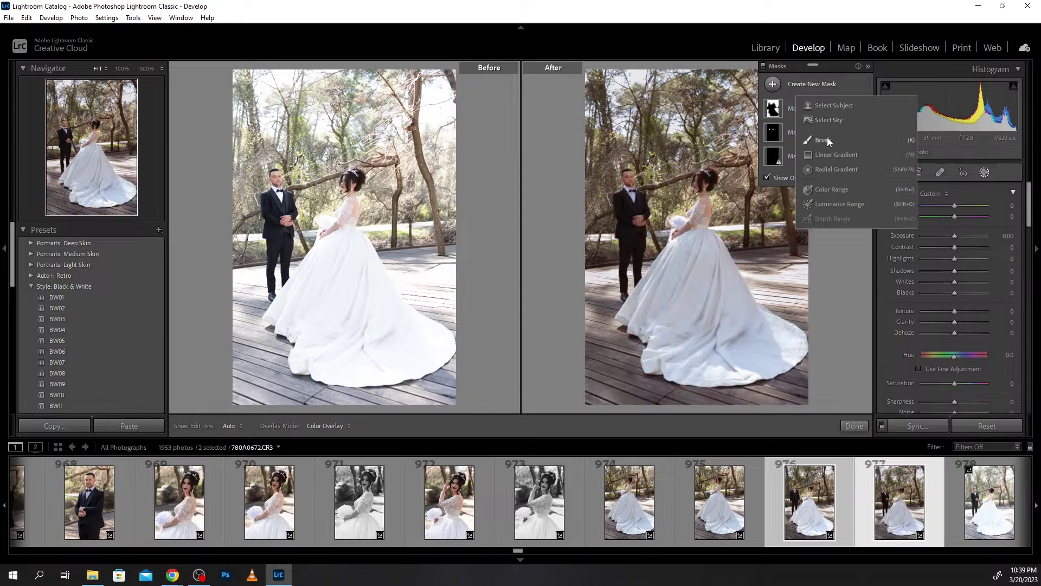
pyautogui.click(824, 140)
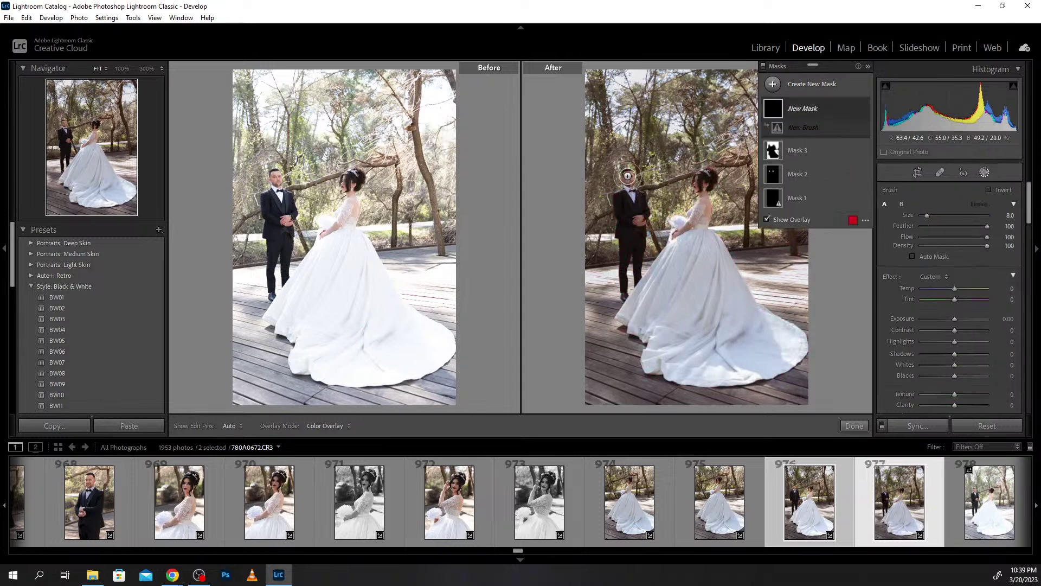
pyautogui.moveTo(626, 181); pyautogui.dragTo(628, 173)
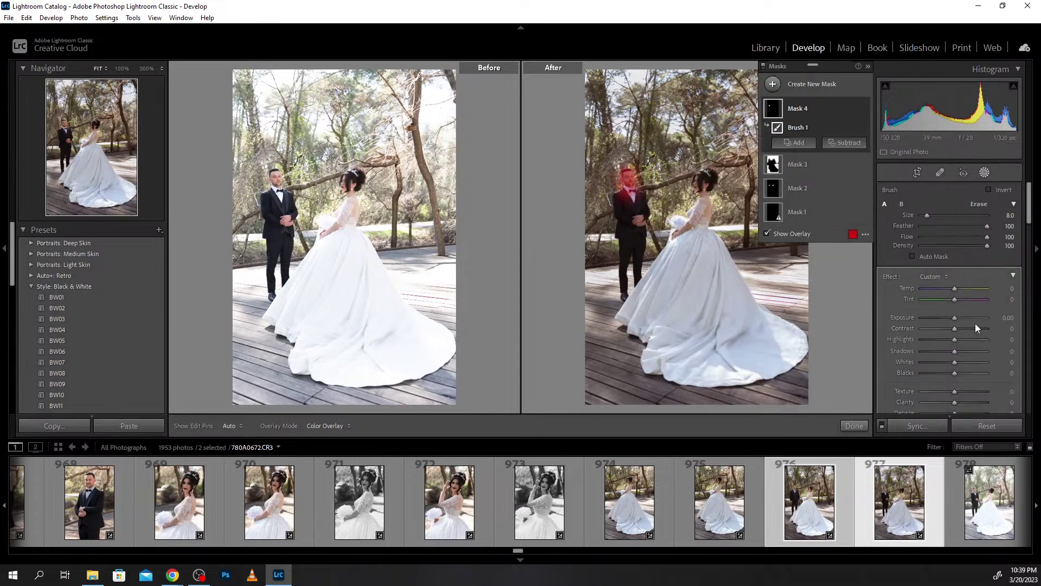
pyautogui.press('o')
pyautogui.scroll(2, 955, 315)
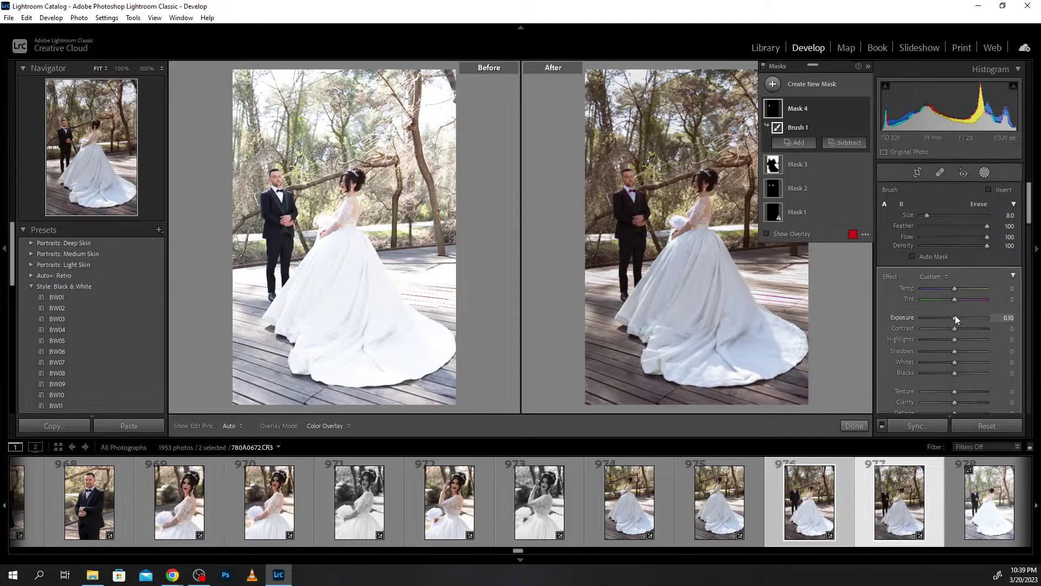
pyautogui.scroll(2, 955, 314)
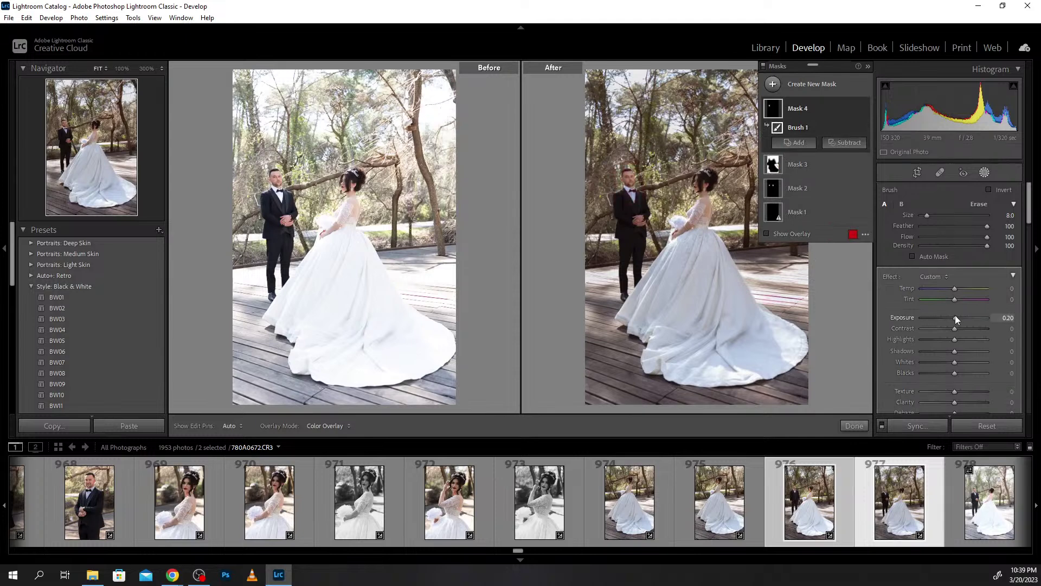
pyautogui.click(855, 427)
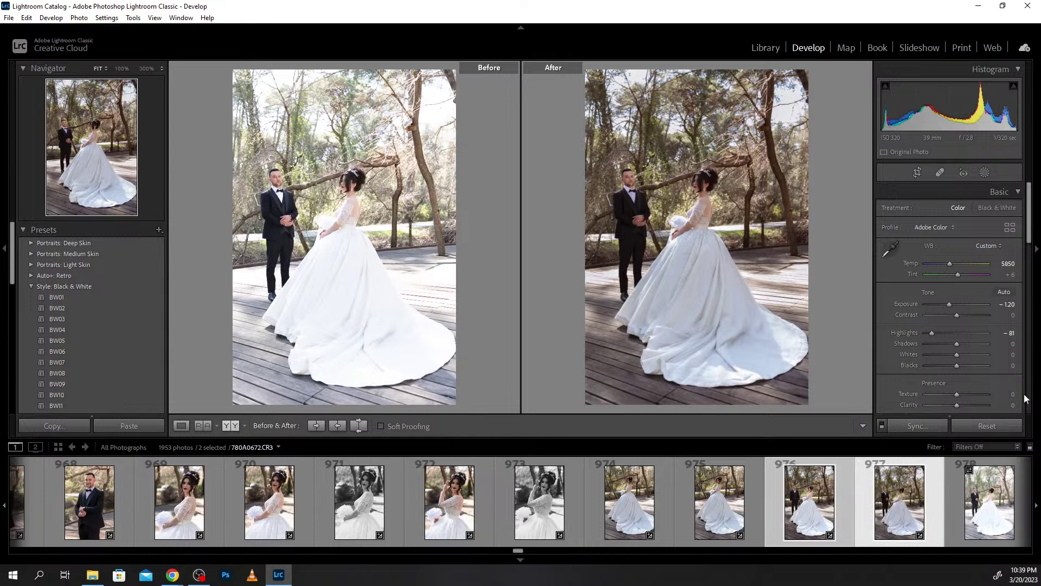
# Return to photo 976, then bring up photo 977 and scroll the filmstrip onward.
pyautogui.click(795, 533)
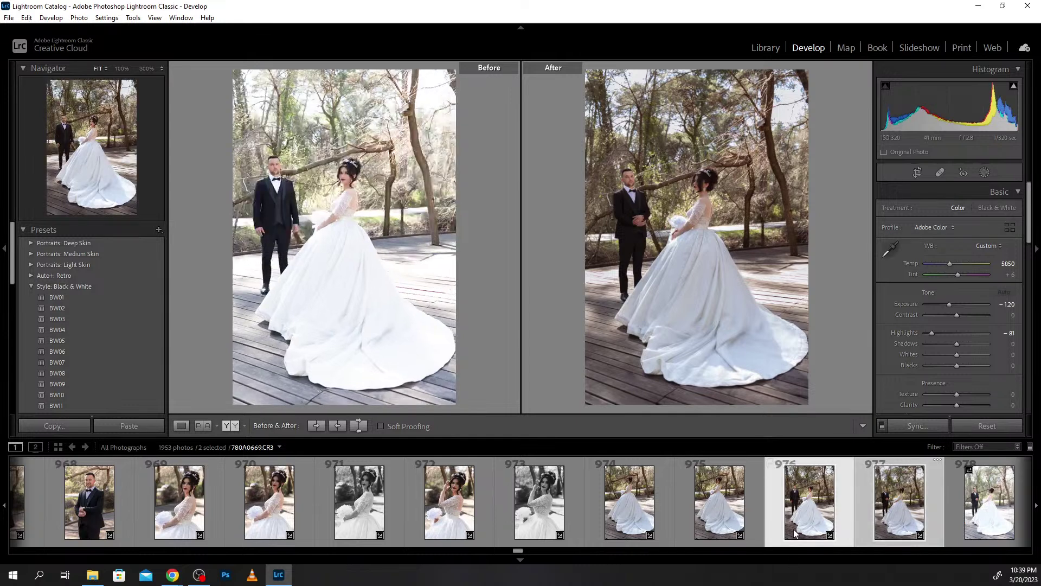
pyautogui.click(921, 516)
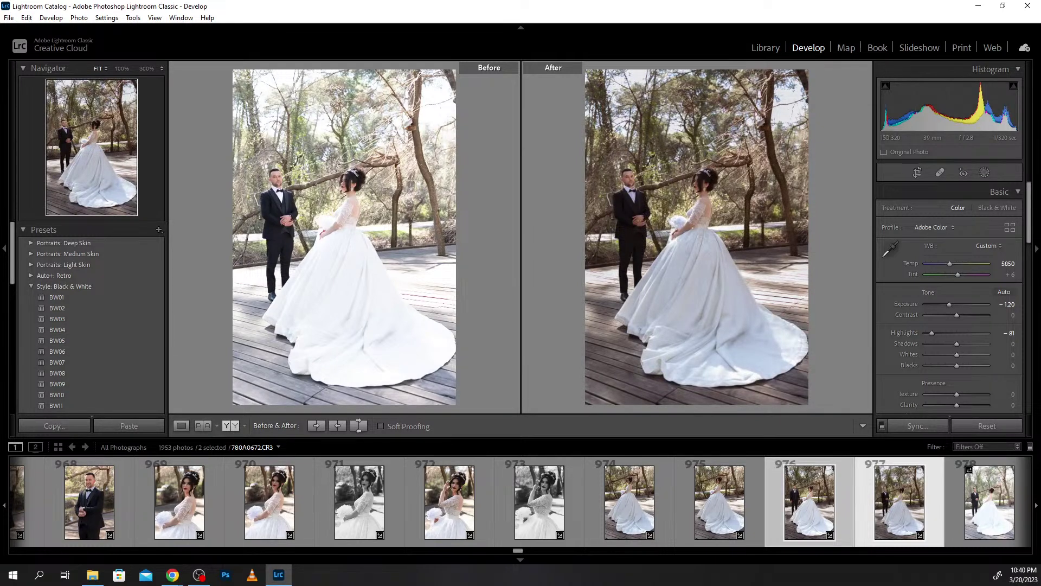
pyautogui.scroll(-2, 944, 511)
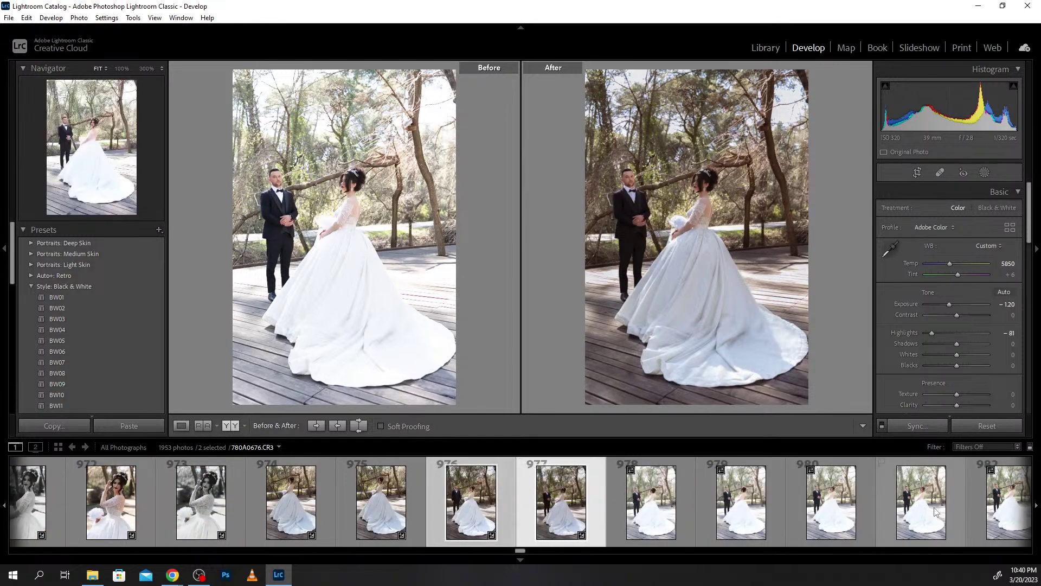
# Open photo 978 and remove a rejected near-duplicate from the catalog.
pyautogui.click(651, 529)
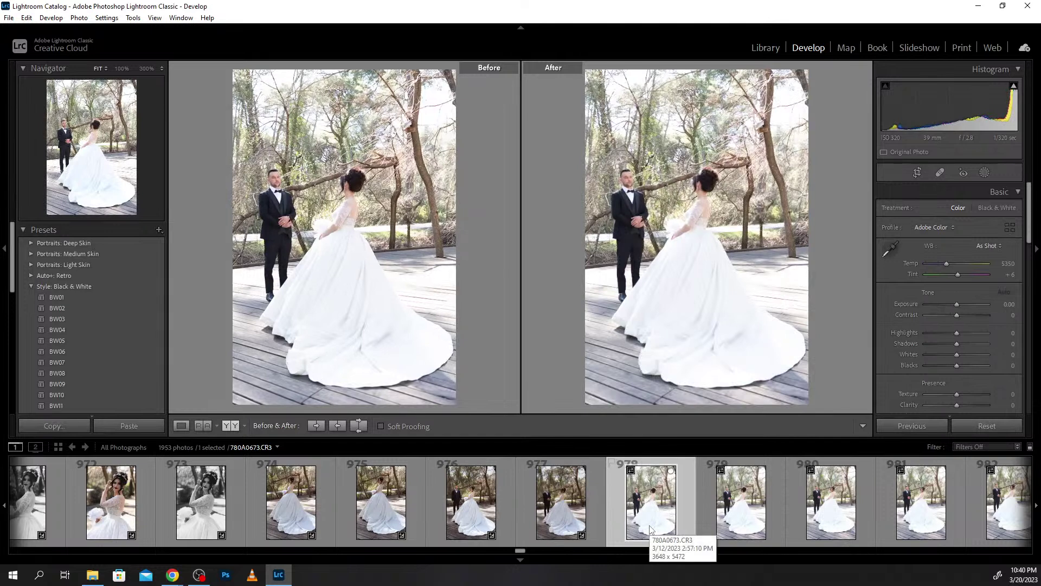
pyautogui.press('Delete')
pyautogui.press('Return')
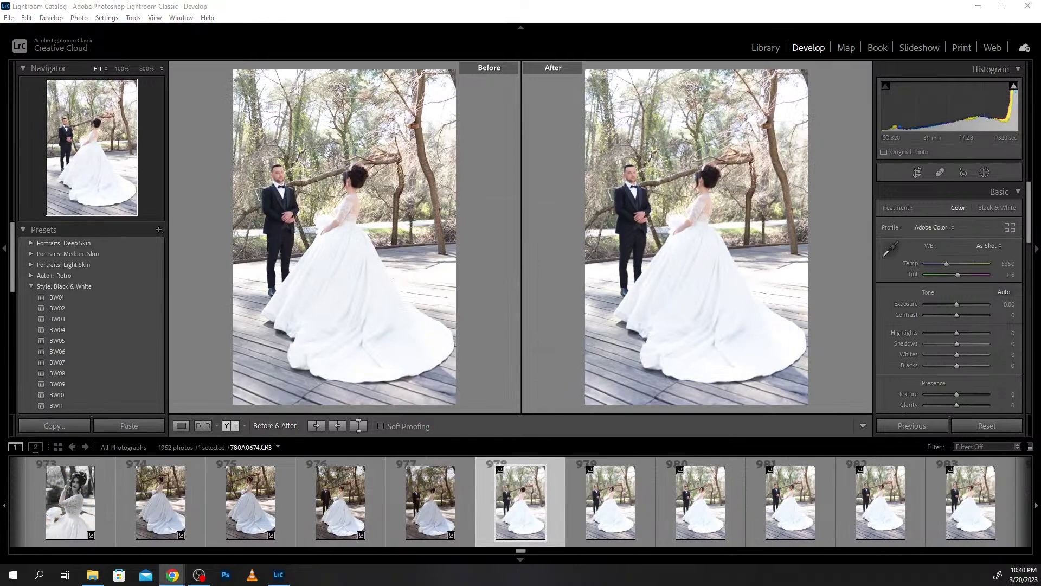
# Check the groom's face and branch at 100%, then remove that photo from the catalog.
pyautogui.click(630, 202)
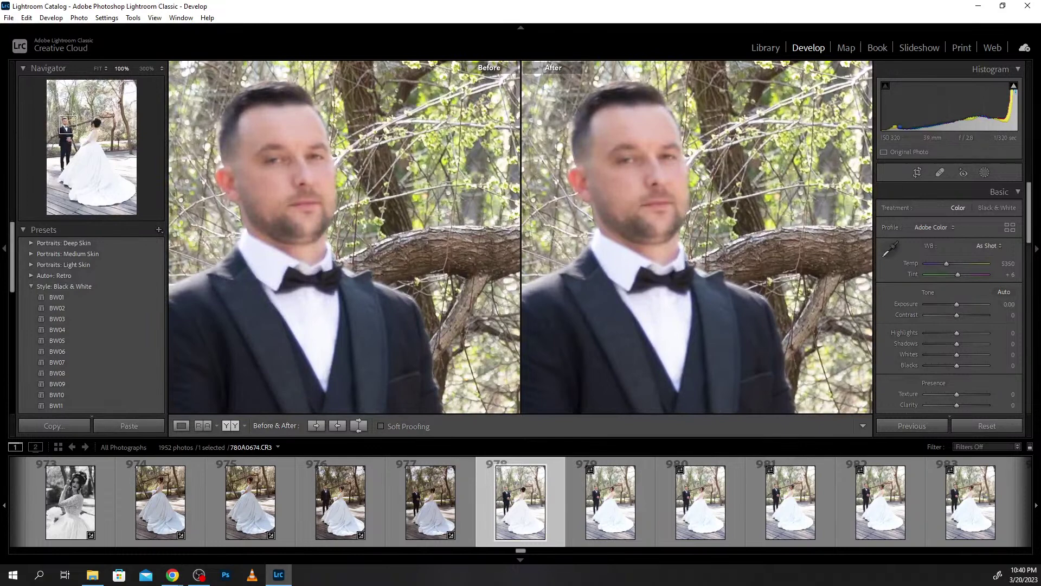
pyautogui.click(781, 248)
pyautogui.click(659, 179)
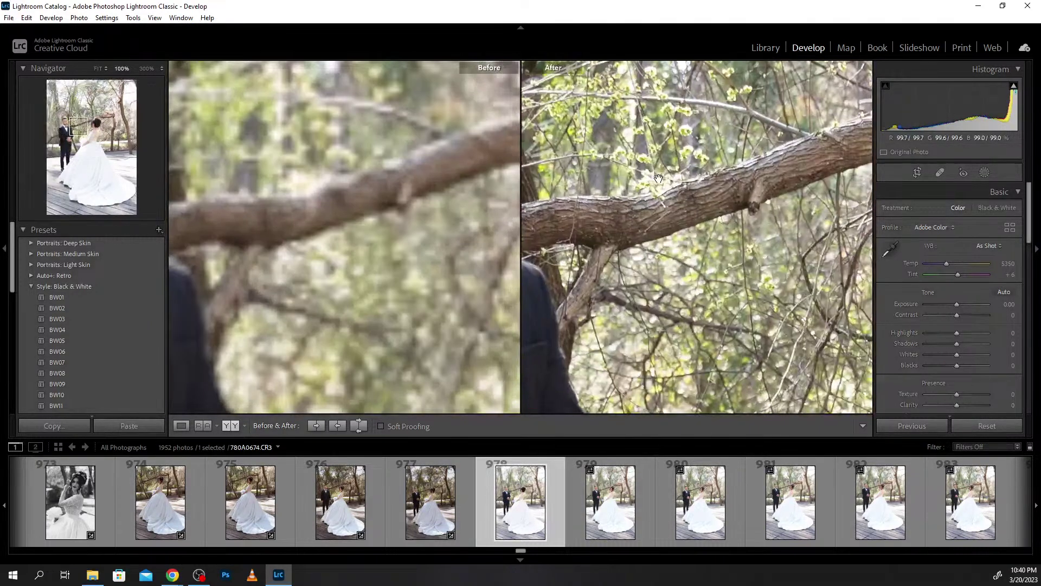
pyautogui.click(69, 125)
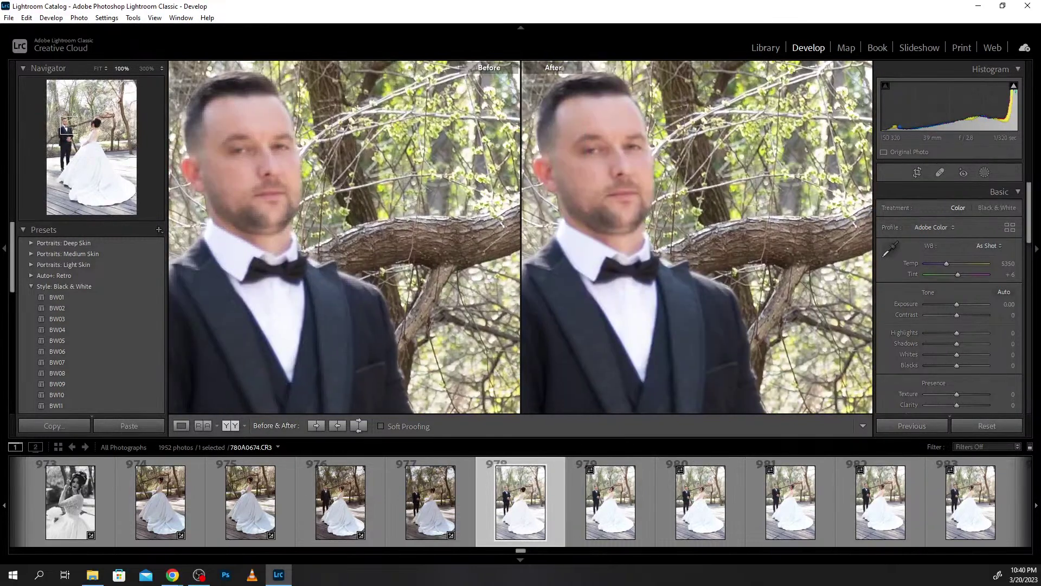
pyautogui.press('Delete')
pyautogui.press('Return')
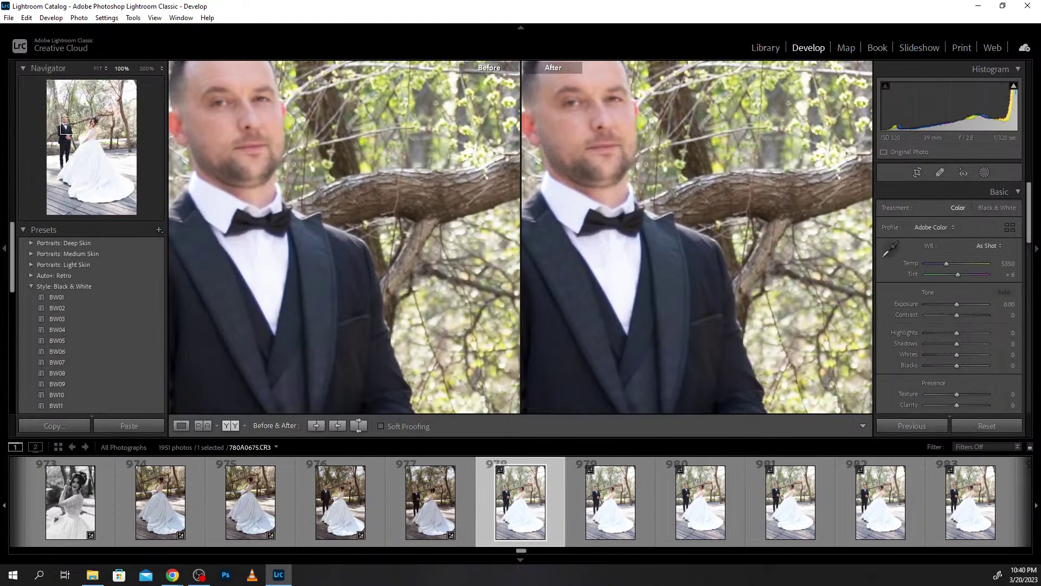
# Inspect the bride's and groom's faces at 100% on the next shot.
pyautogui.hotkey('alt', 'Tab')
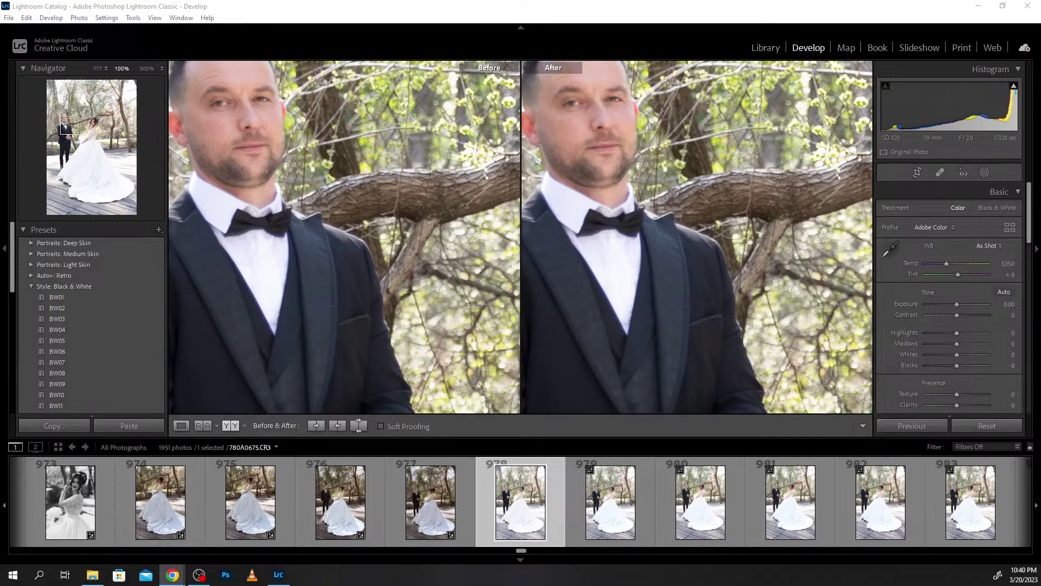
pyautogui.moveTo(711, 199); pyautogui.dragTo(824, 275)
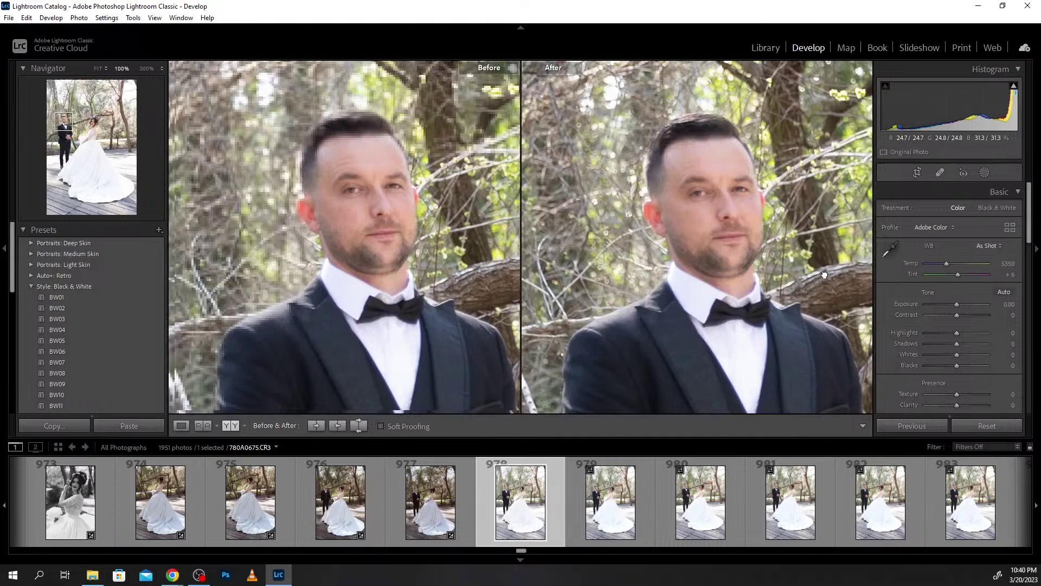
pyautogui.click(825, 275)
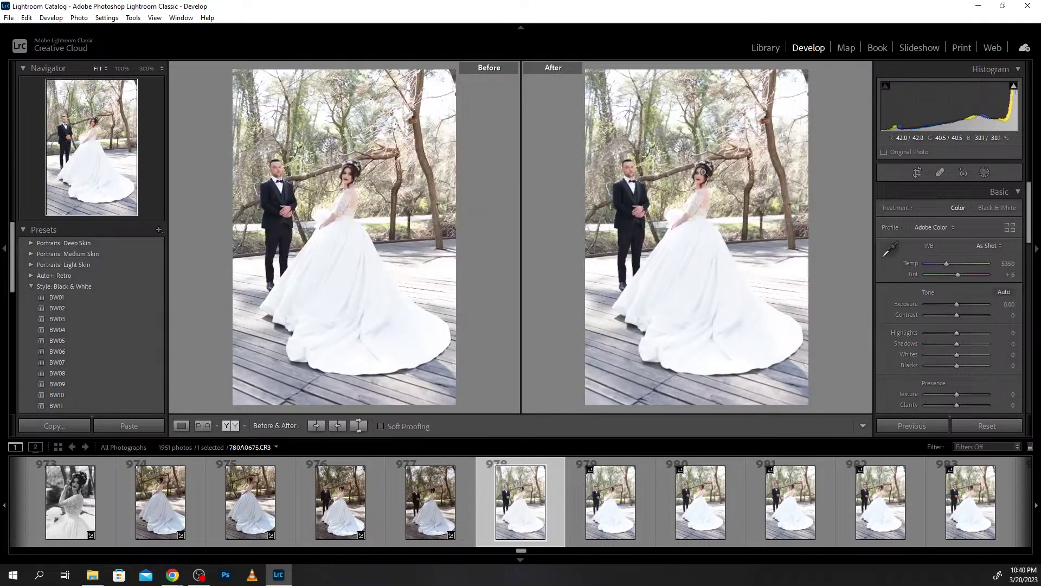
pyautogui.click(703, 172)
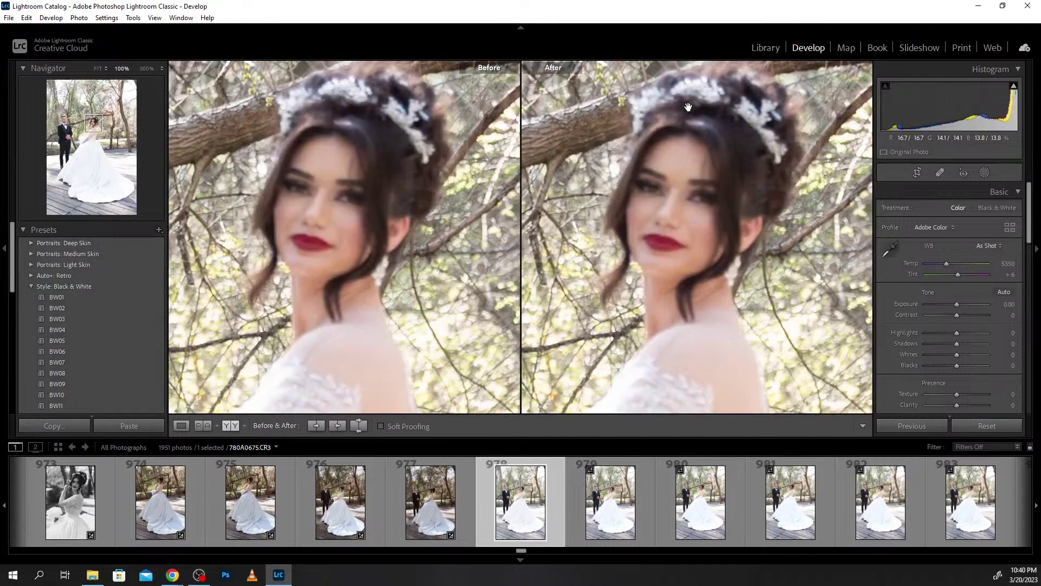
pyautogui.moveTo(687, 107)
pyautogui.mouseDown()
pyautogui.moveTo(864, 225)
pyautogui.moveTo(974, 130)
pyautogui.mouseUp()
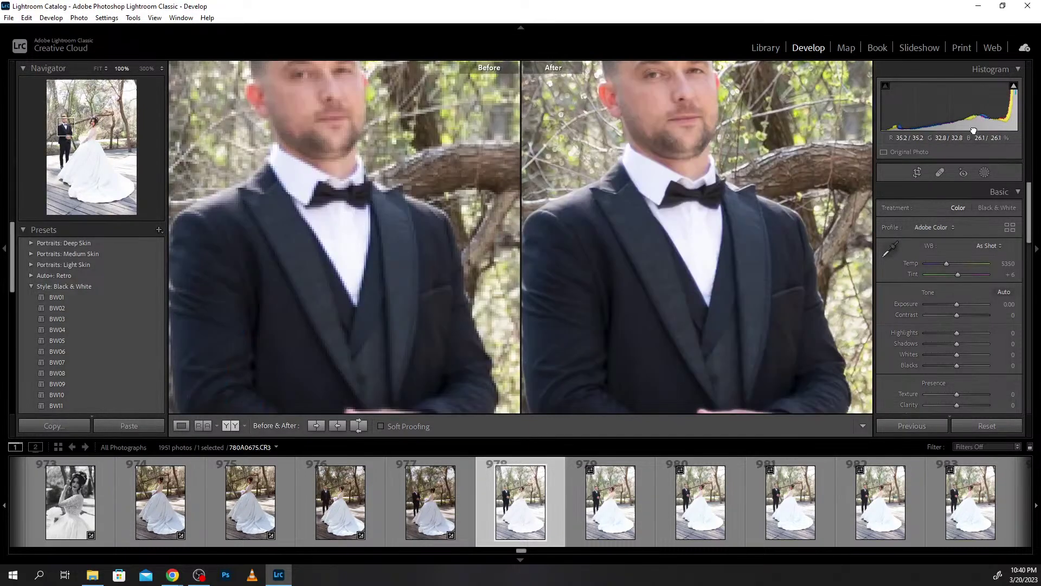
pyautogui.click(665, 196)
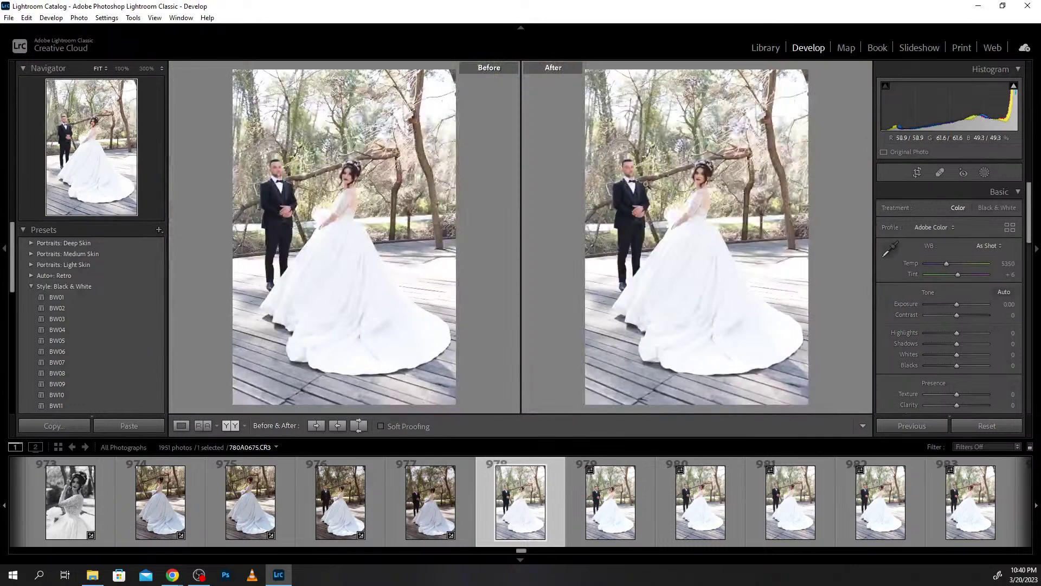
pyautogui.click(629, 165)
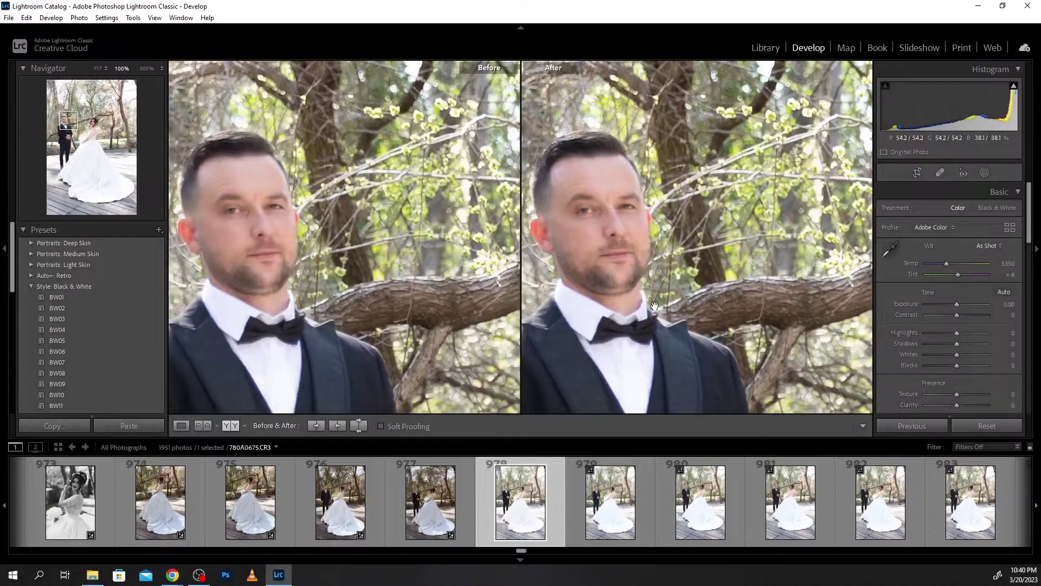
pyautogui.click(659, 309)
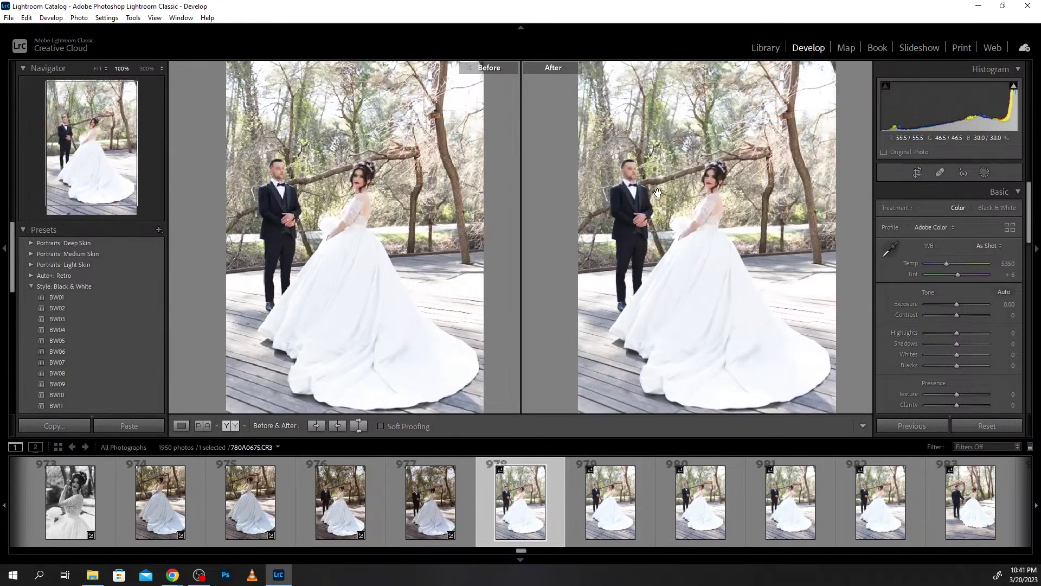
# Pan the 100% view across the groom's face, bride's hair, dress and branch.
pyautogui.click(641, 199)
pyautogui.moveTo(752, 270); pyautogui.dragTo(477, 118)
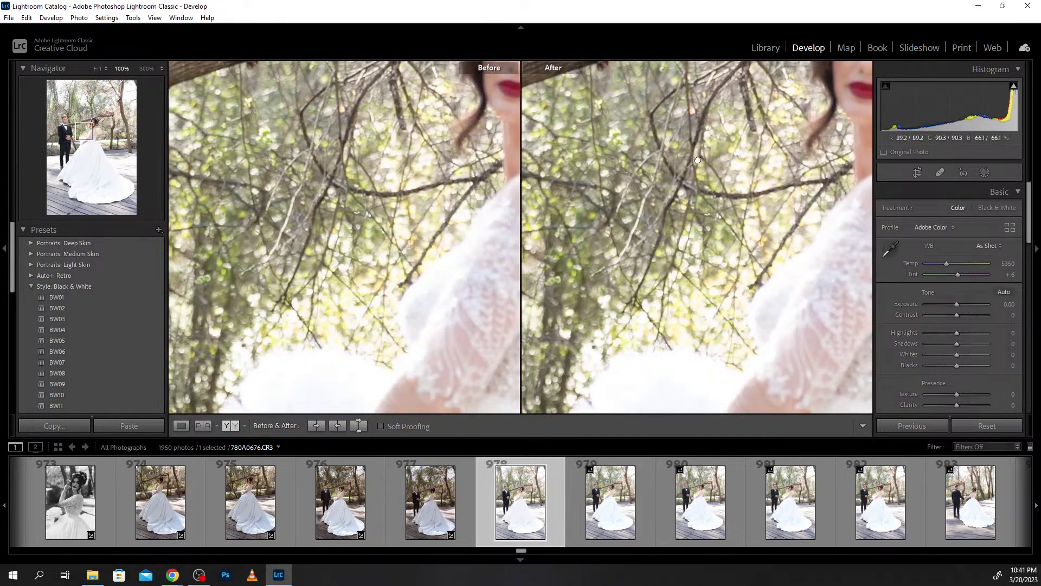
pyautogui.moveTo(714, 138)
pyautogui.mouseDown()
pyautogui.moveTo(619, 279)
pyautogui.moveTo(836, 216)
pyautogui.mouseUp()
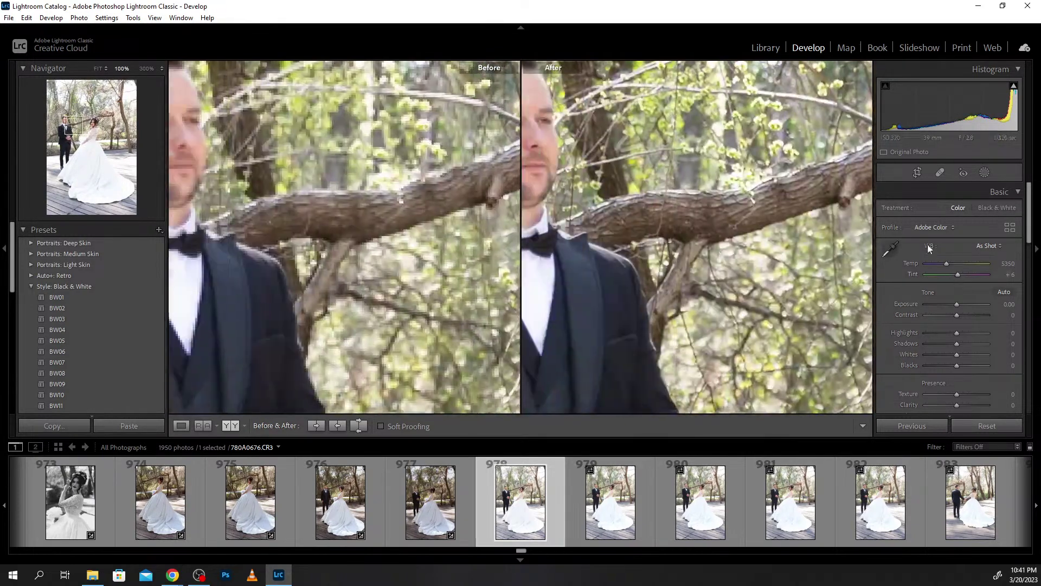
pyautogui.moveTo(726, 217); pyautogui.dragTo(894, 233)
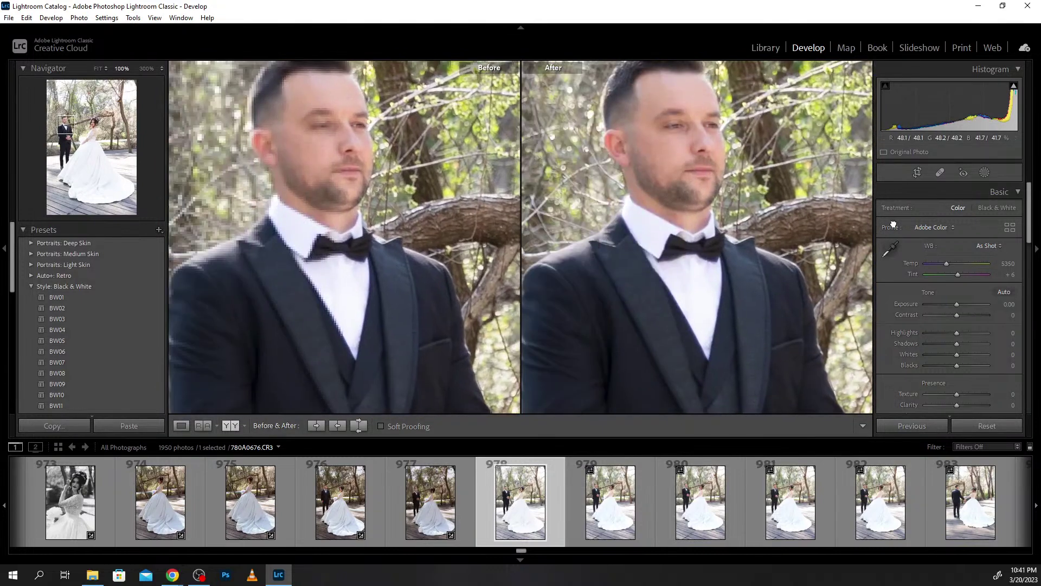
pyautogui.click(671, 126)
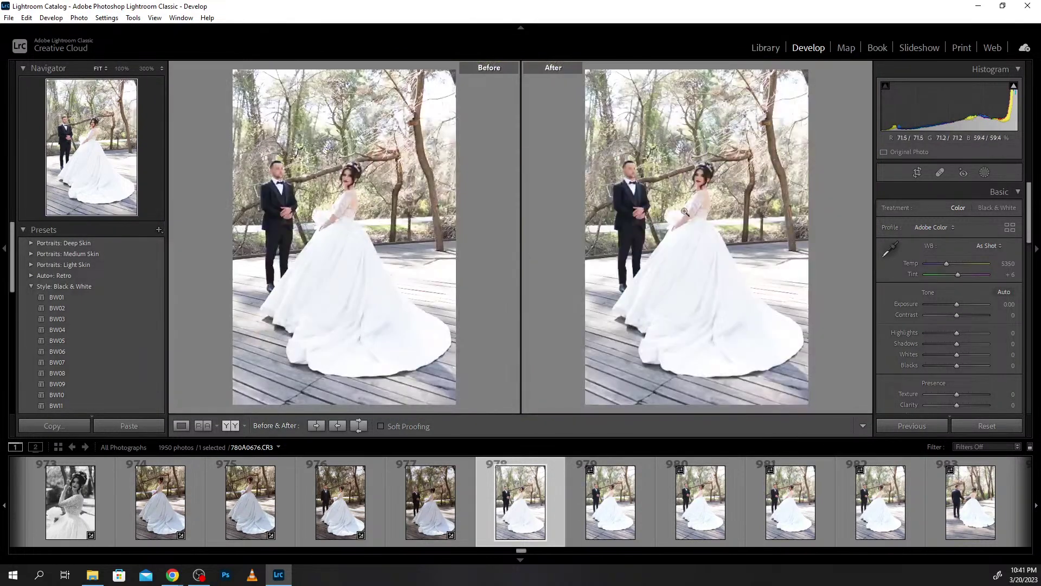
# Sync photo 976's edits and all three masks onto photo 979, then view 979.
pyautogui.moveTo(521, 502)
pyautogui.click(328, 510)
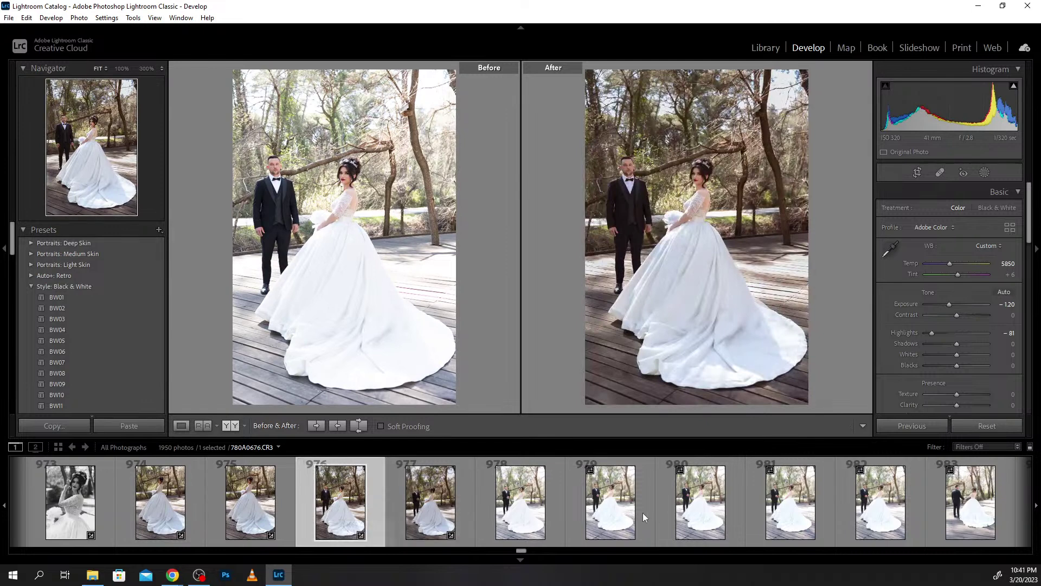
pyautogui.keyDown('ctrl'); pyautogui.click(595, 516); pyautogui.keyUp('ctrl')
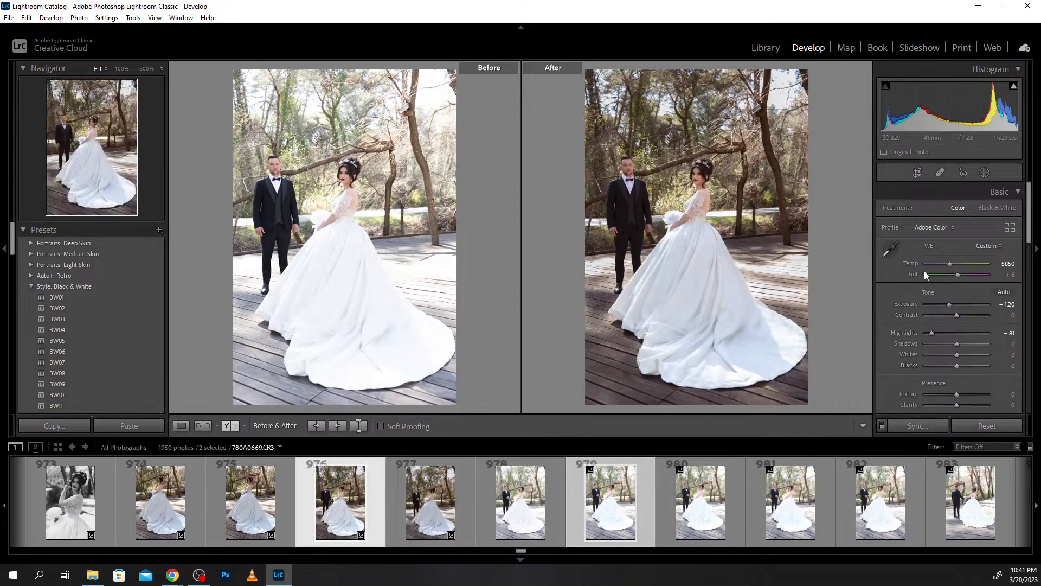
pyautogui.click(912, 426)
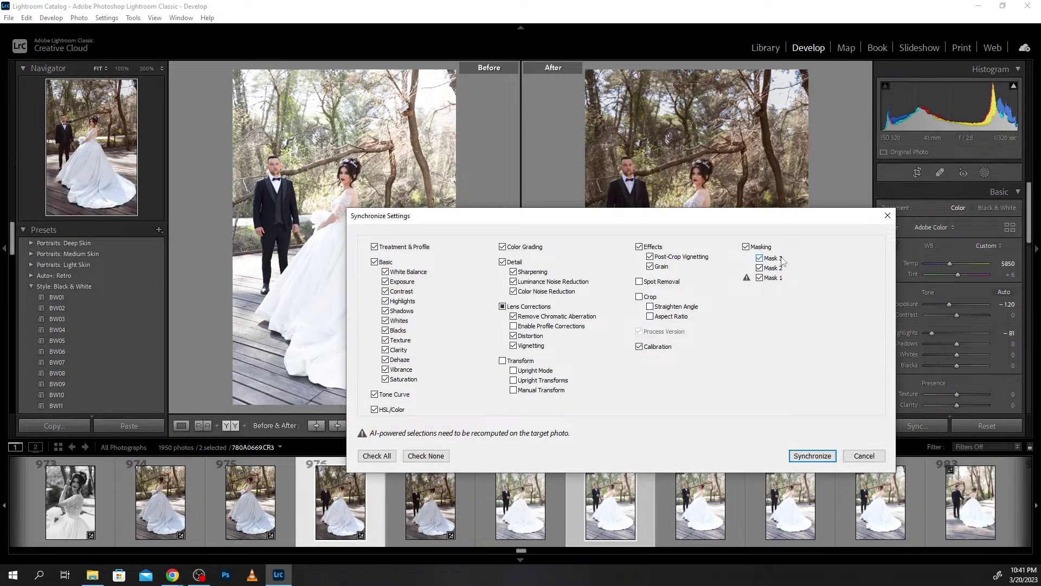
pyautogui.click(812, 455)
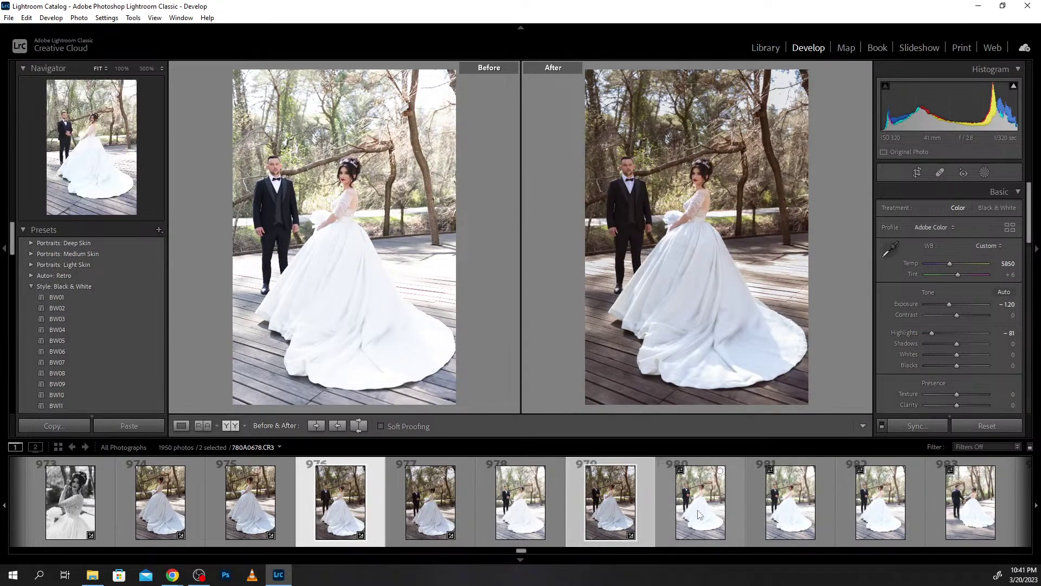
pyautogui.click(608, 512)
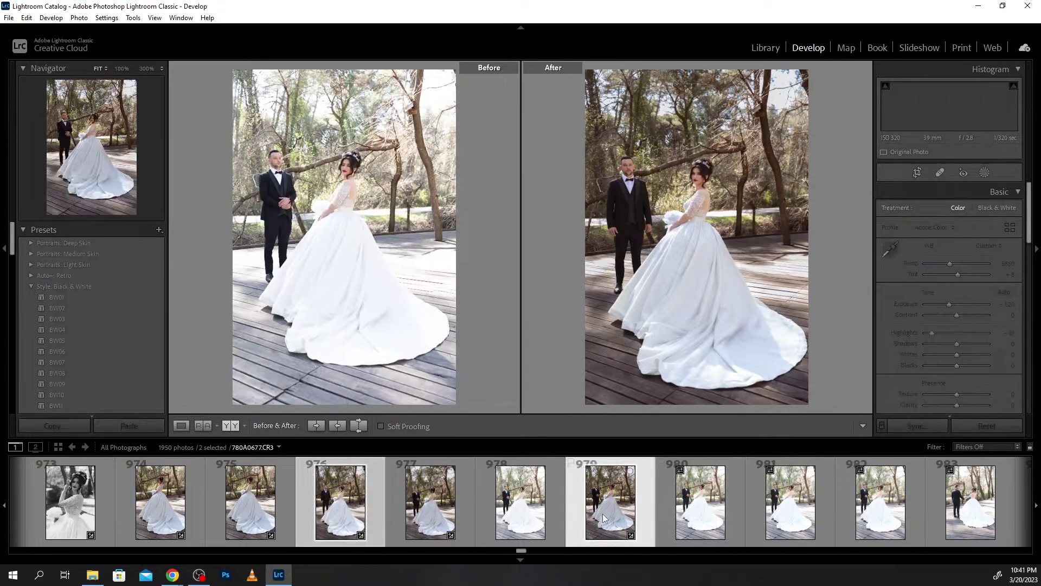
# Open photo 979's masks with Mask 2 selected, toggle the list with Shift+W, and dismiss Brush 1's menu.
pyautogui.click(985, 172)
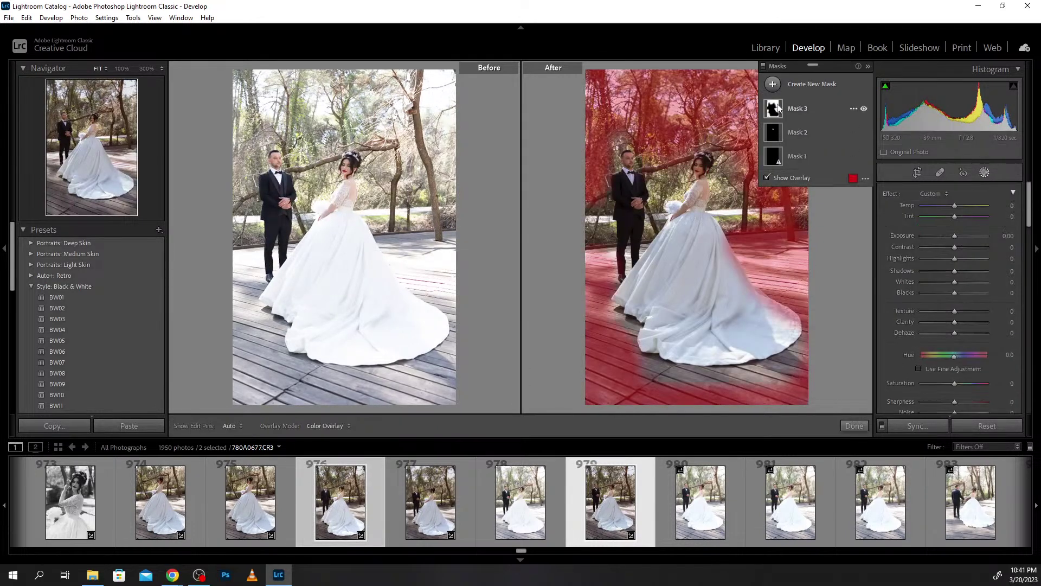
pyautogui.click(773, 132)
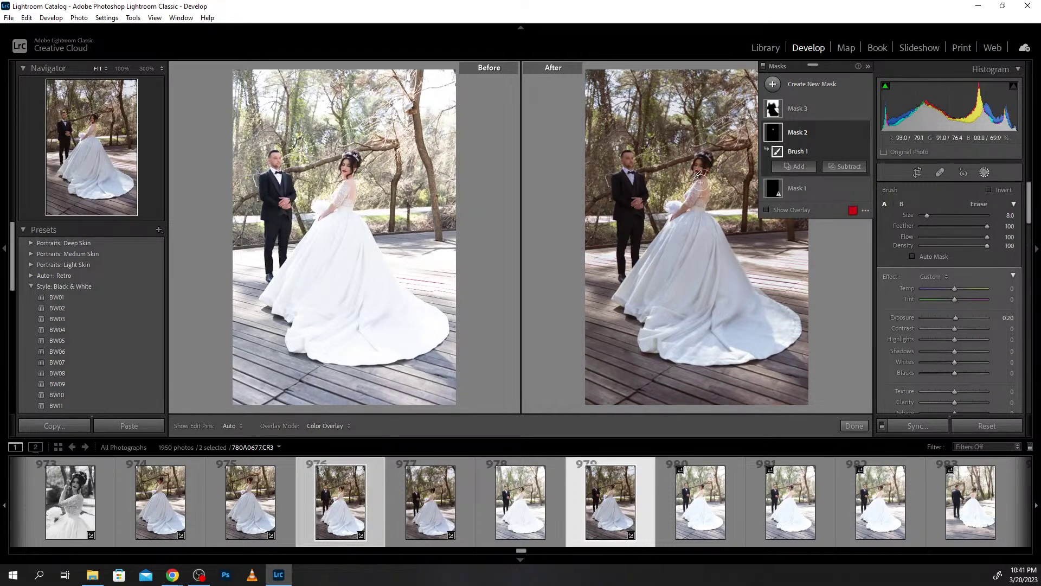
pyautogui.hotkey('shift', 'w')
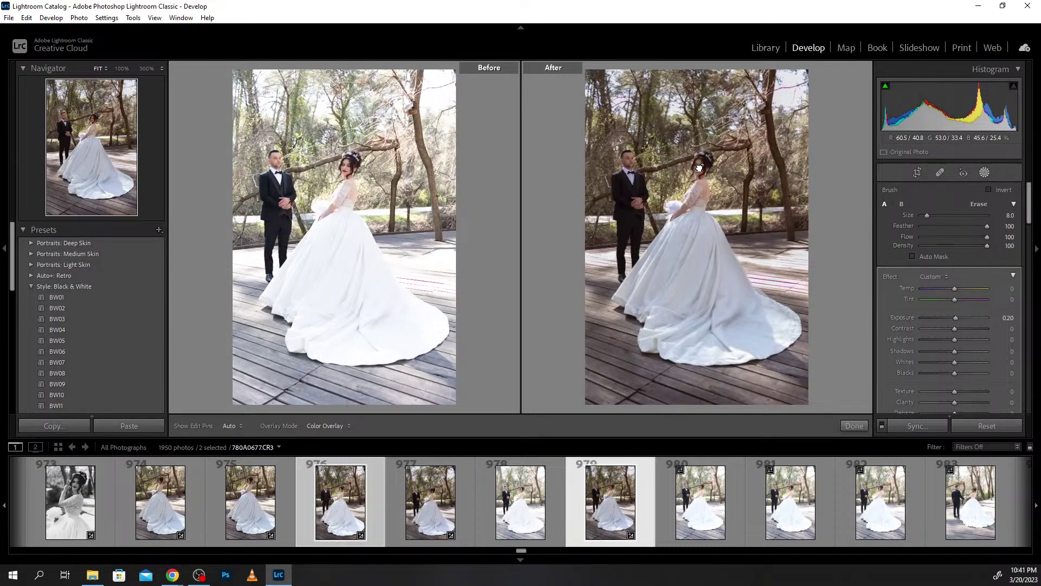
pyautogui.hotkey('shift', 'w')
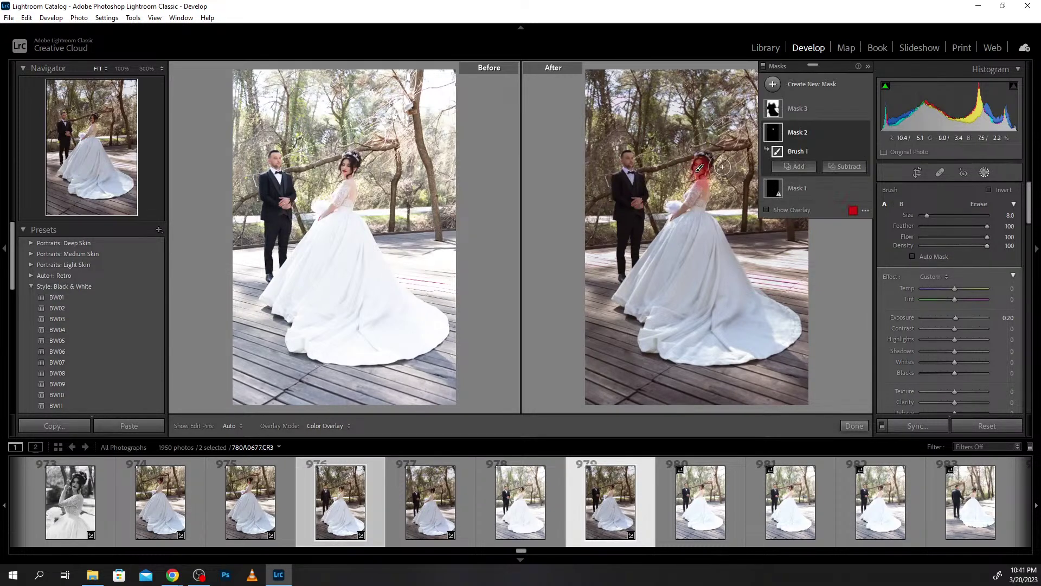
pyautogui.moveTo(814, 152)
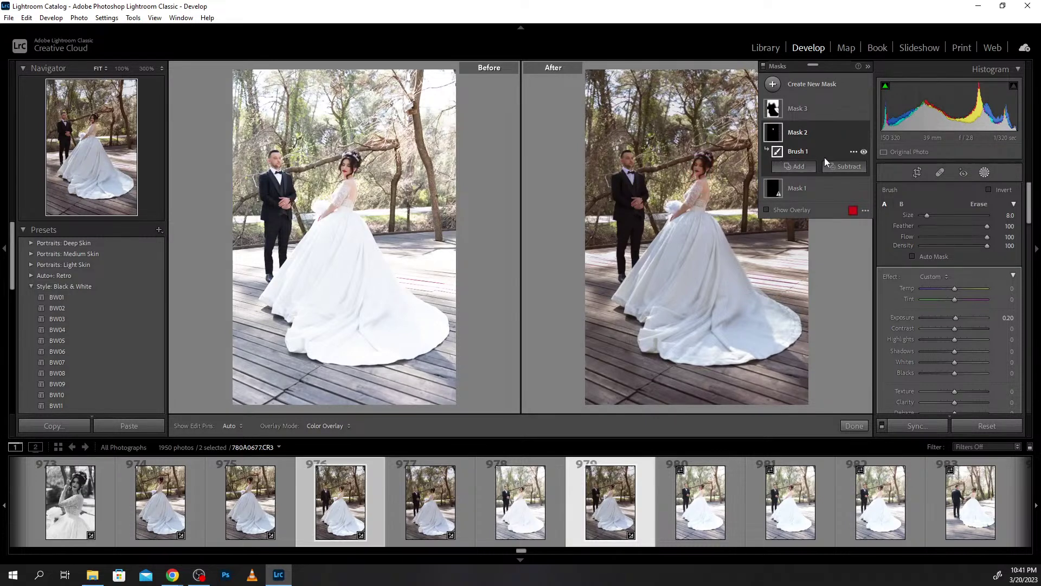
pyautogui.click(854, 153)
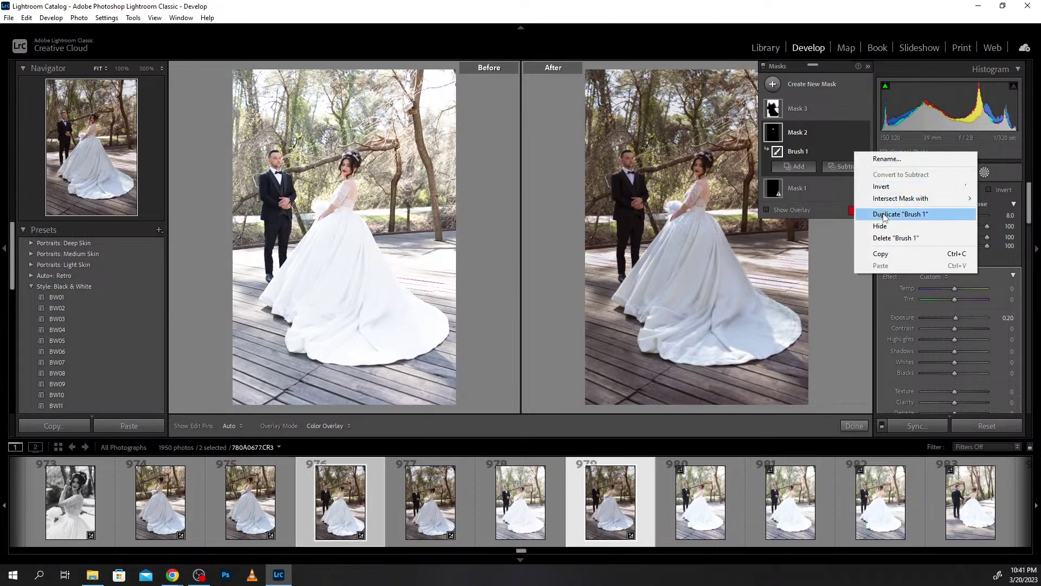
pyautogui.click(700, 167)
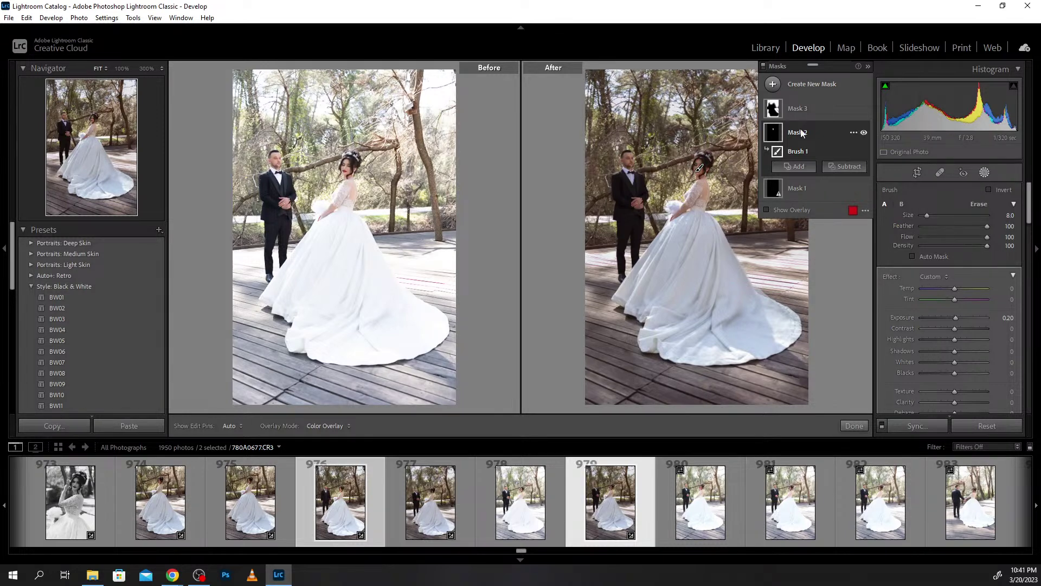
# Add a brush to Mask 2 over both couple's heads at +0.60 exposure, then switch to photo 978.
pyautogui.click(805, 171)
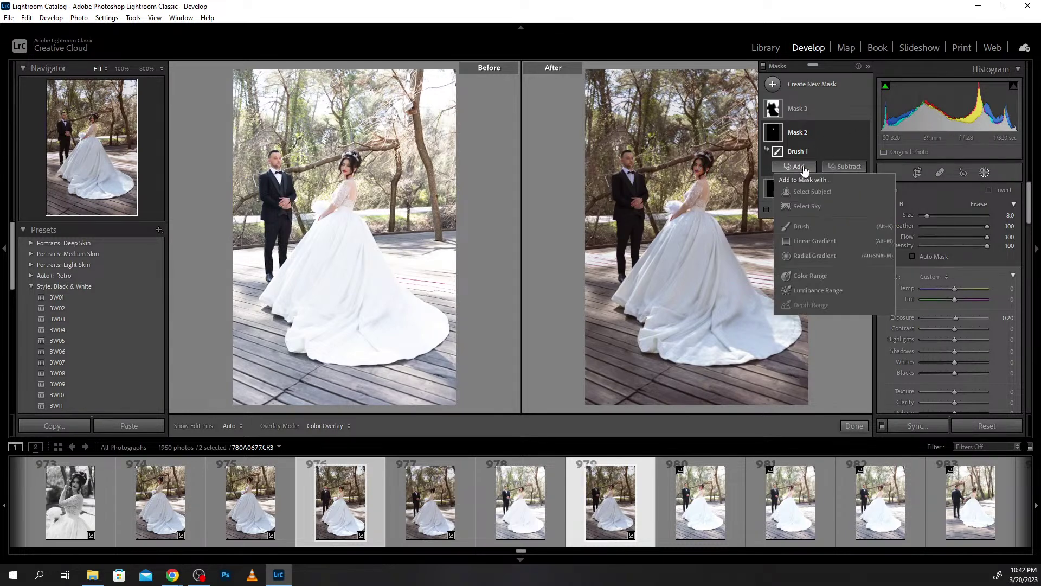
pyautogui.click(792, 224)
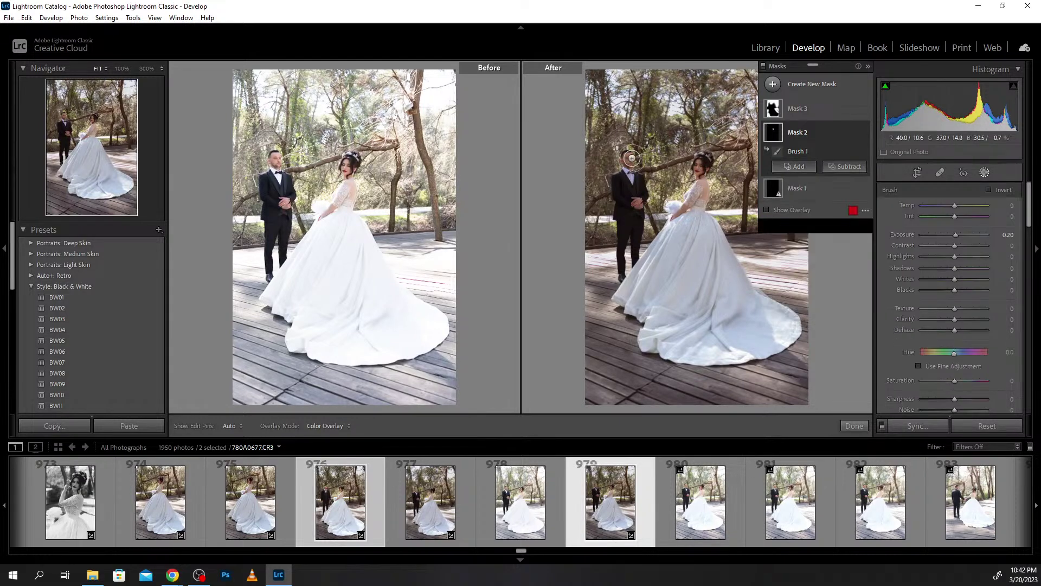
pyautogui.moveTo(629, 157); pyautogui.dragTo(628, 177)
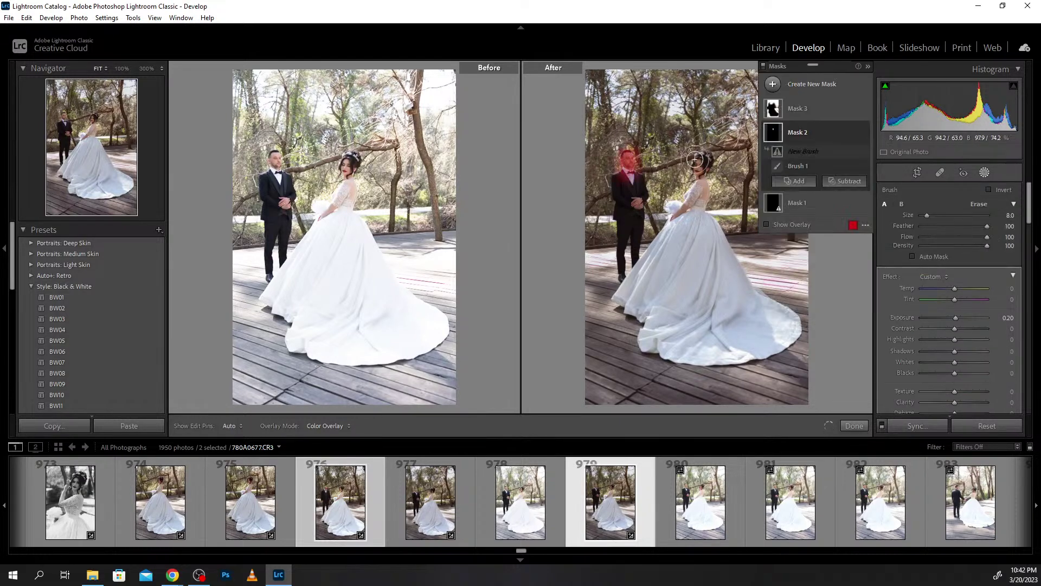
pyautogui.moveTo(698, 164); pyautogui.dragTo(701, 189)
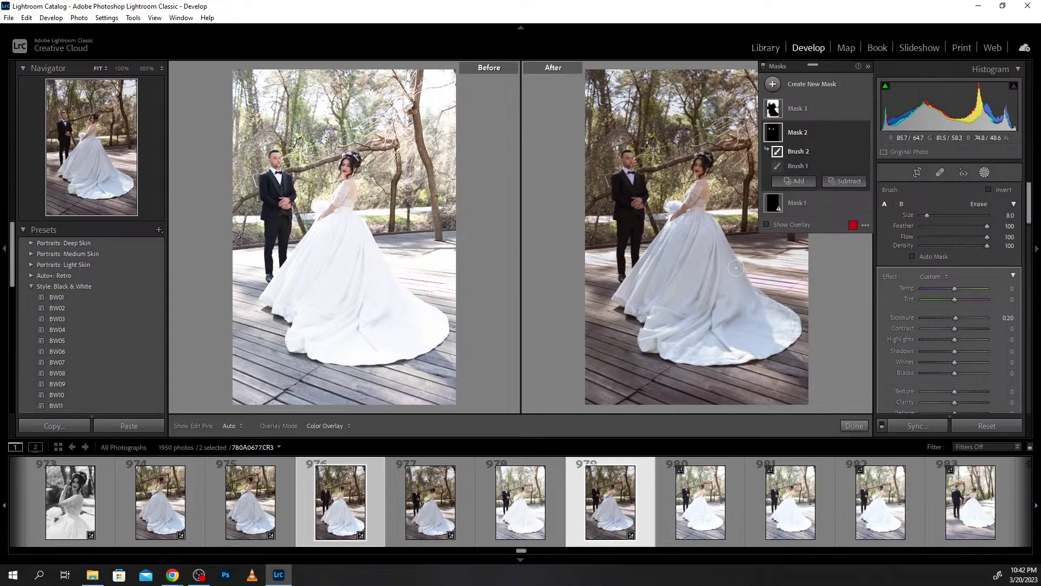
pyautogui.click(957, 317)
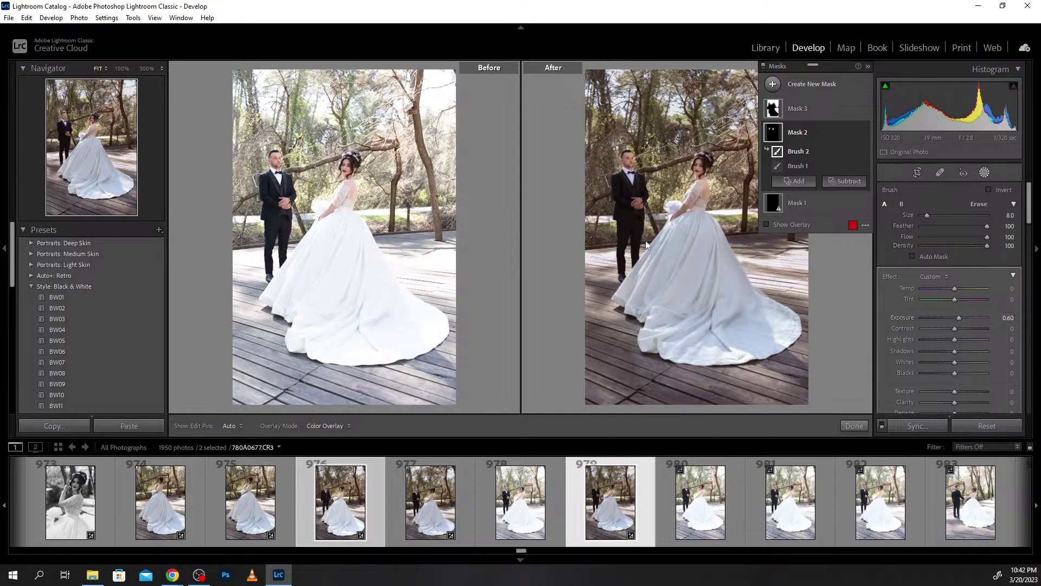
pyautogui.click(526, 519)
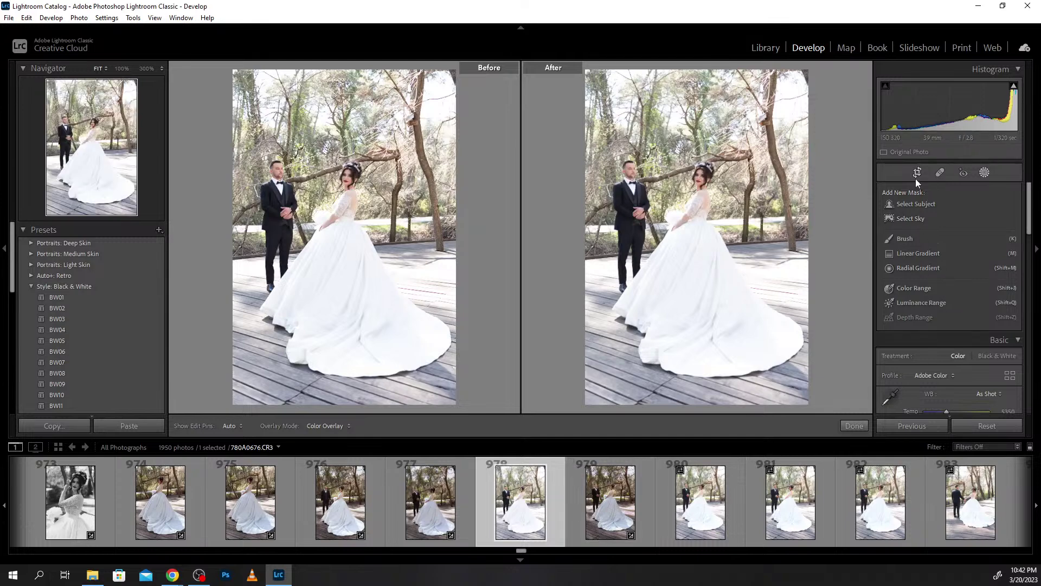
# Set photo 978's exposure to -1.30 and temperature to 6123, then check detail at 100%.
pyautogui.click(855, 427)
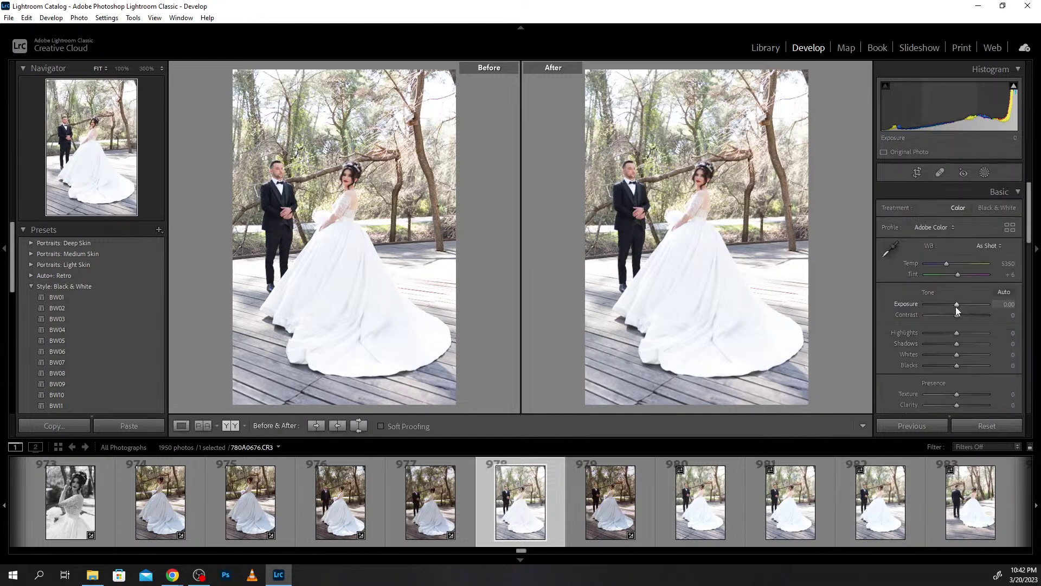
pyautogui.scroll(-3, 956, 307)
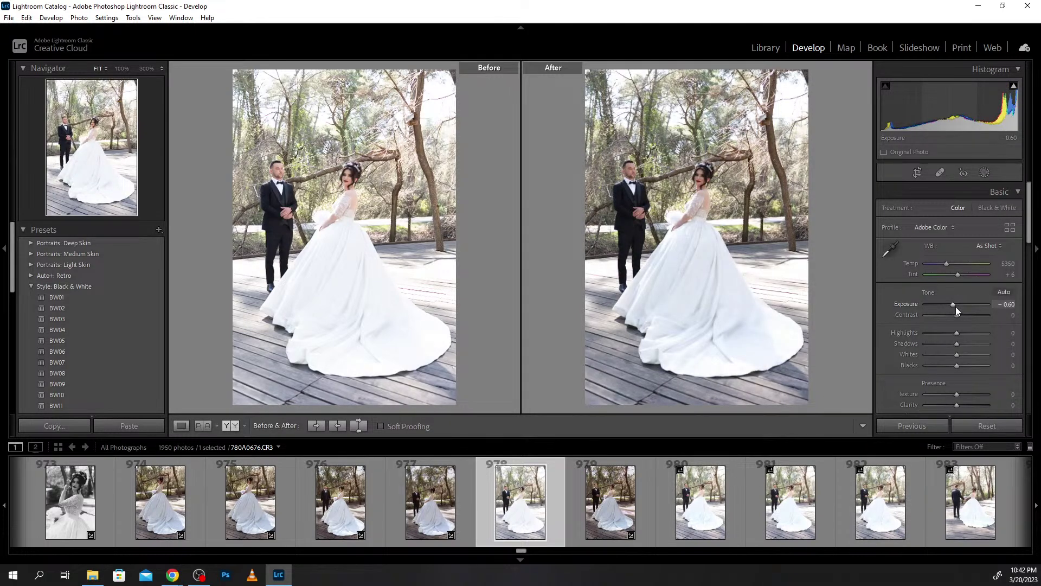
pyautogui.scroll(-2, 955, 307)
pyautogui.scroll(-2, 956, 307)
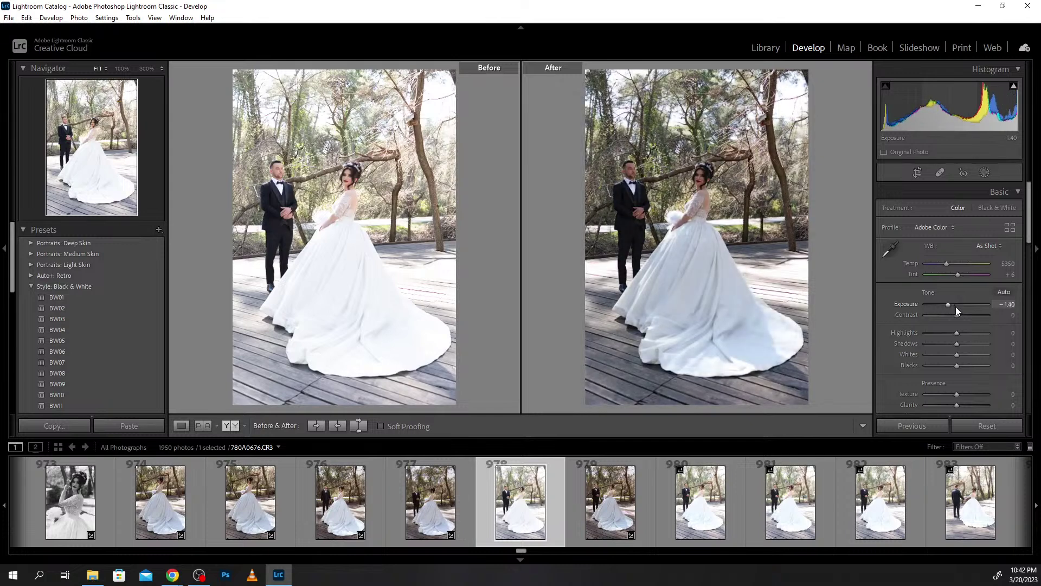
pyautogui.scroll(1, 955, 307)
pyautogui.click(952, 263)
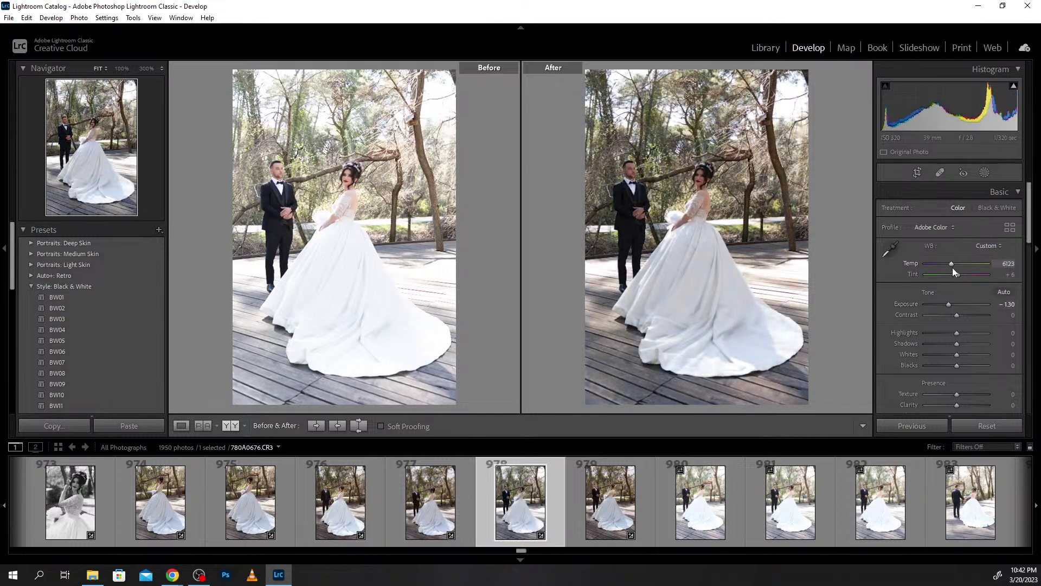
pyautogui.click(629, 175)
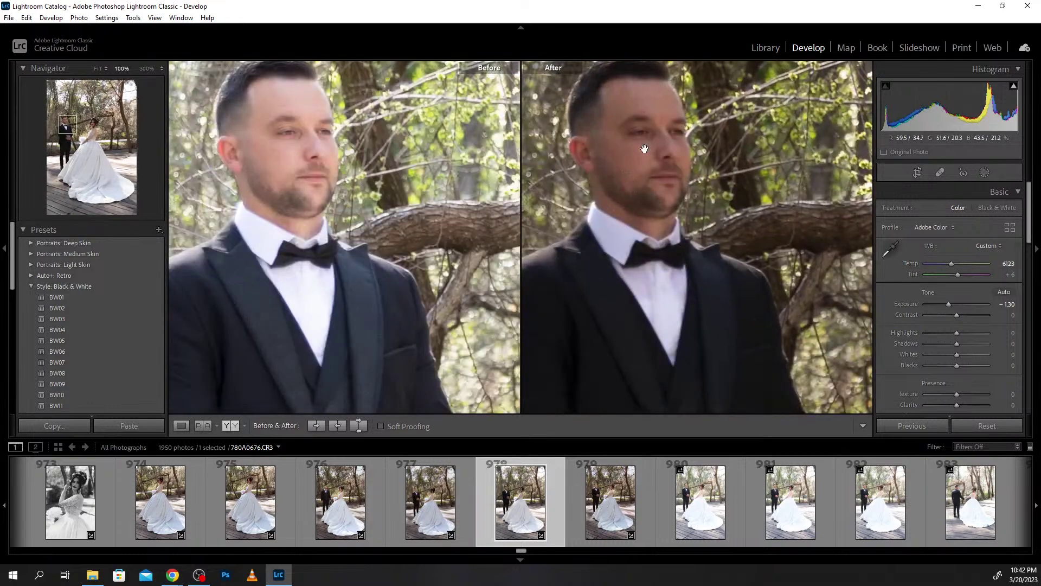
pyautogui.click(642, 148)
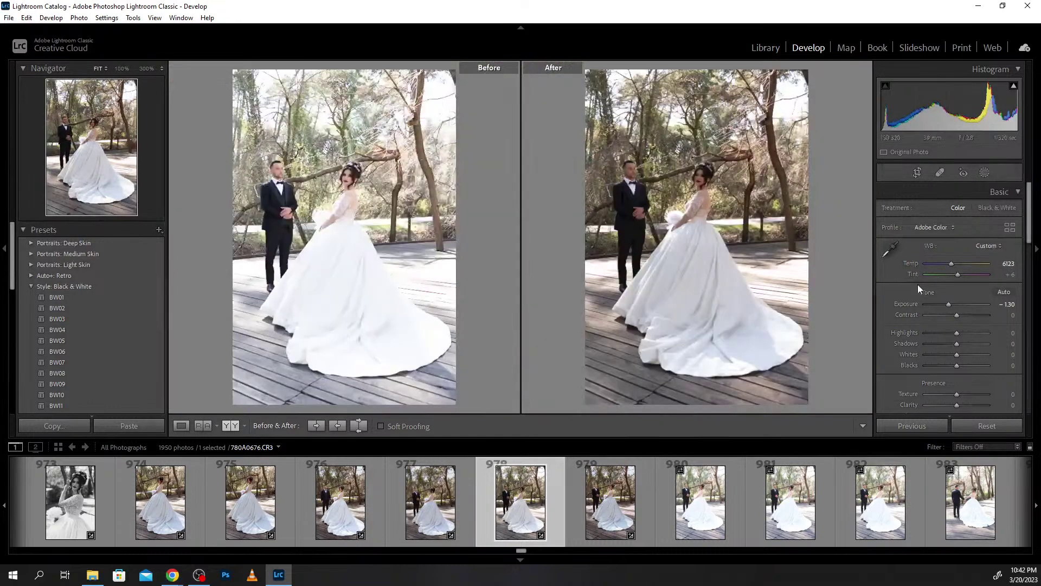
# Paint a new brush mask over the bride's head and the groom's face.
pyautogui.click(985, 172)
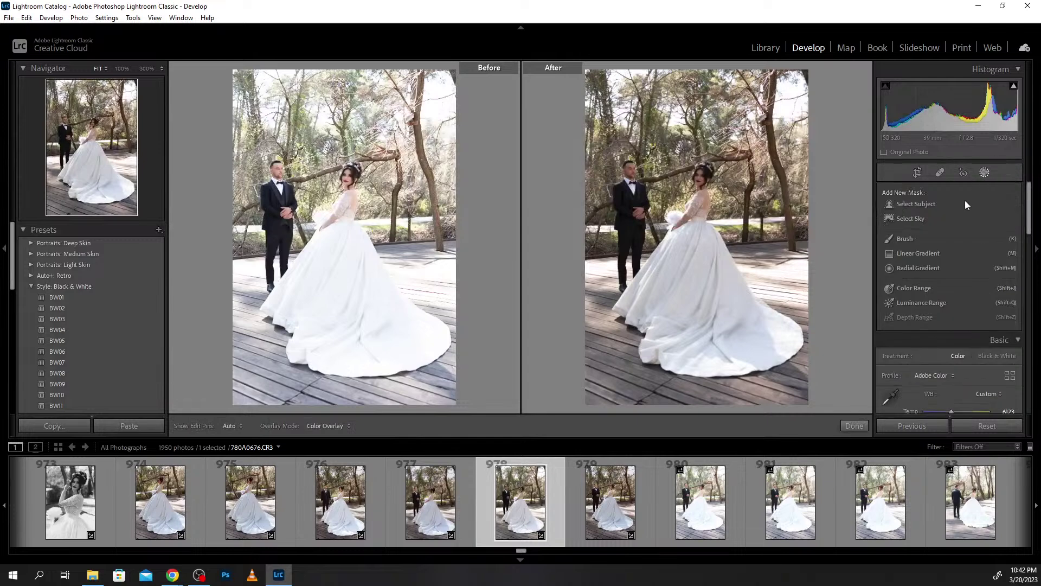
pyautogui.click(910, 219)
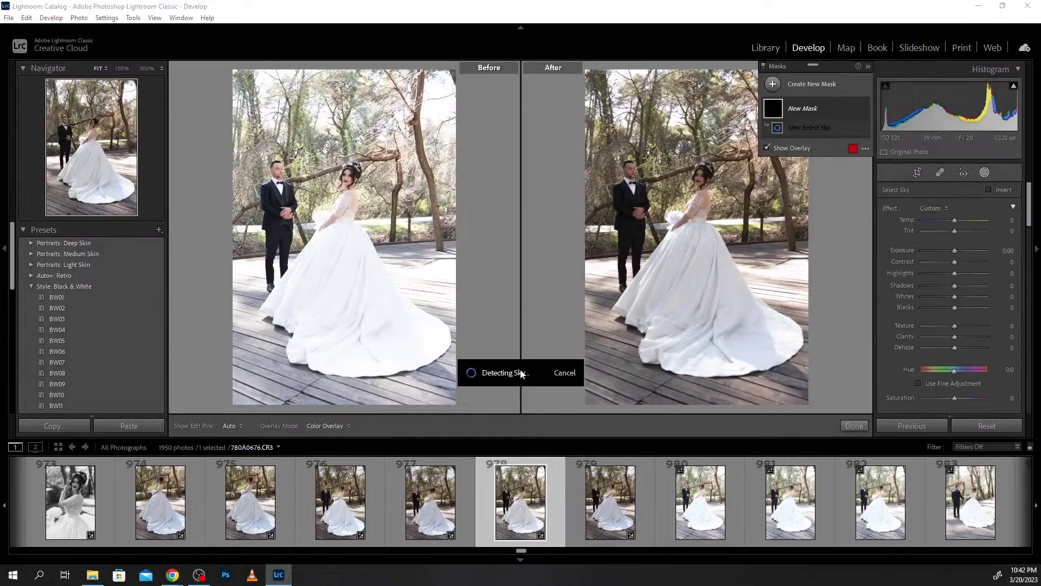
pyautogui.click(569, 372)
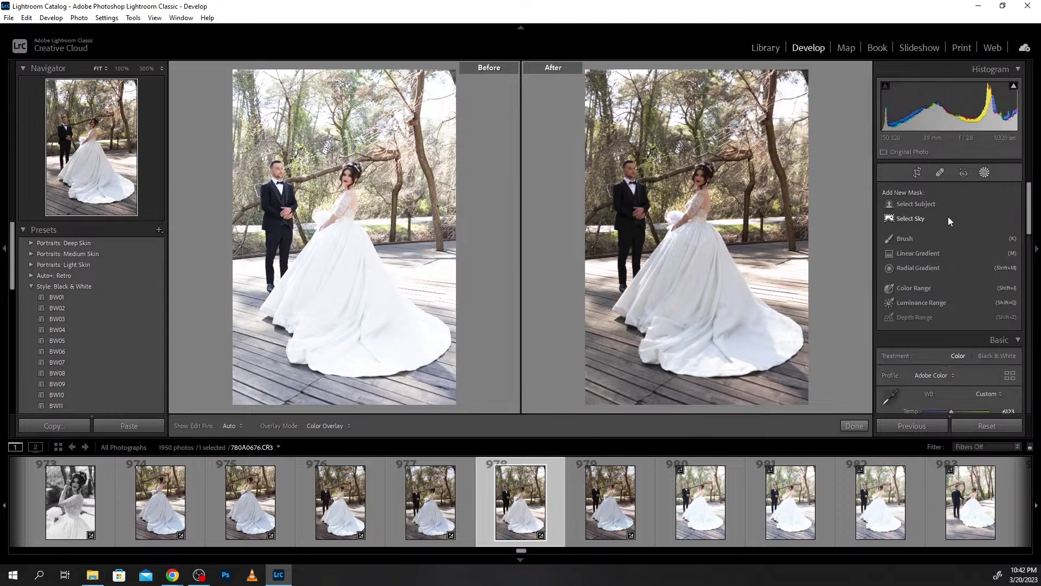
pyautogui.click(902, 239)
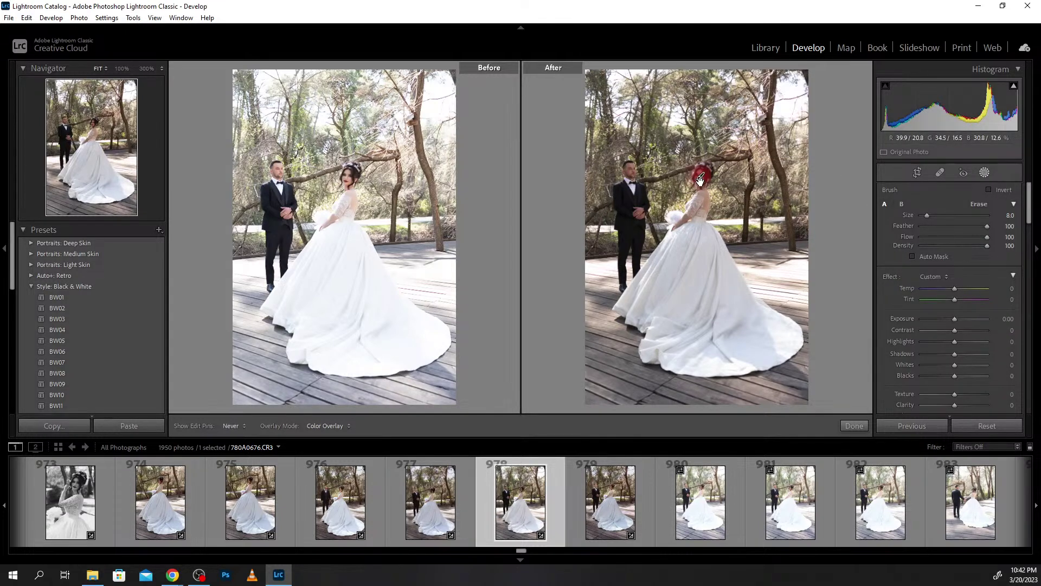
pyautogui.moveTo(697, 164); pyautogui.dragTo(699, 209)
pyautogui.scroll(-3, 631, 168)
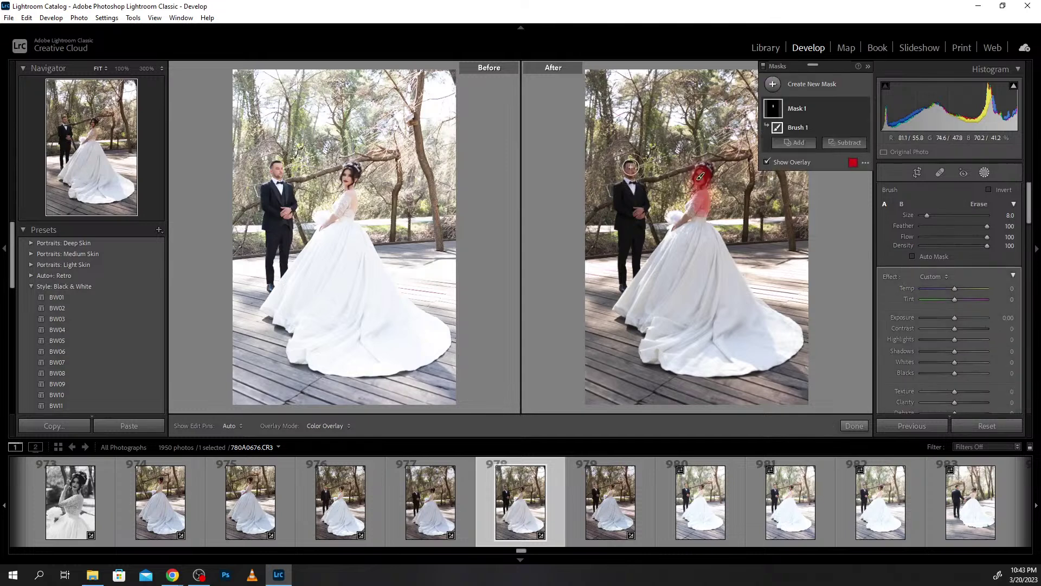
pyautogui.moveTo(631, 166); pyautogui.dragTo(633, 194)
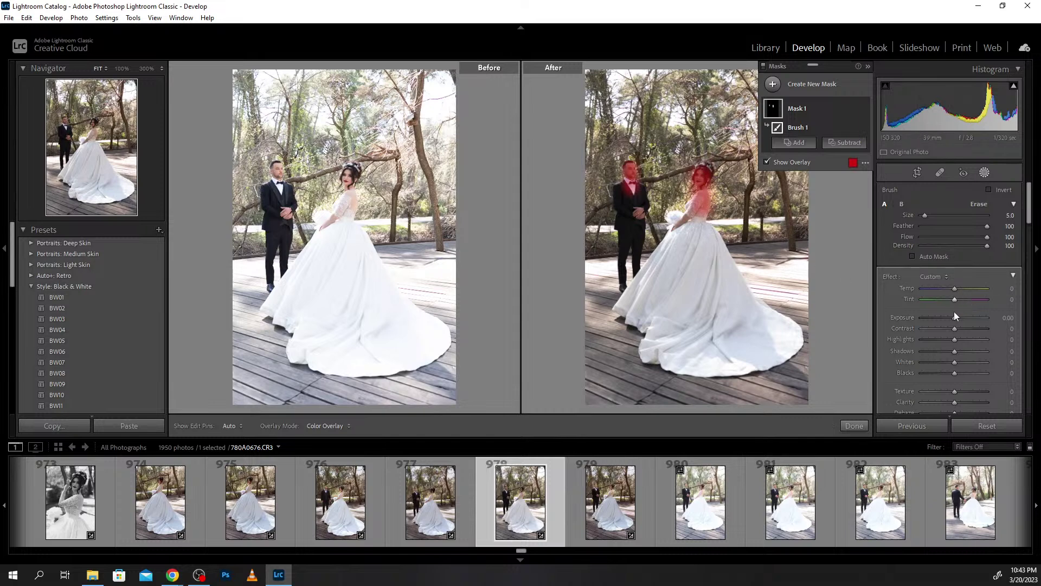
# With the overlay hidden, raise the mask's exposure to +0.60 and add slight sharpness.
pyautogui.press('o')
pyautogui.moveTo(954, 323); pyautogui.dragTo(958, 321)
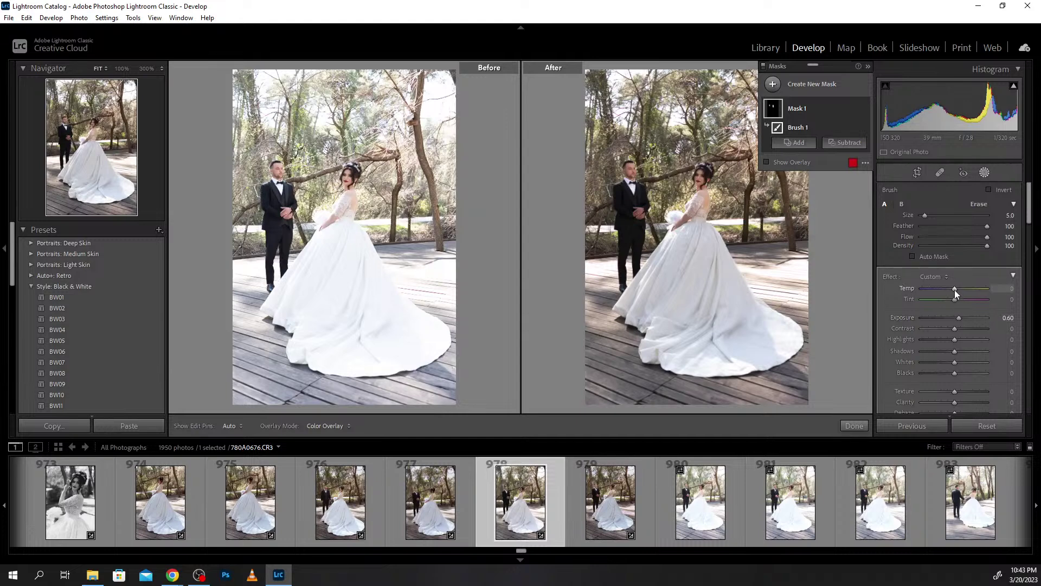
pyautogui.scroll(-5, 959, 324)
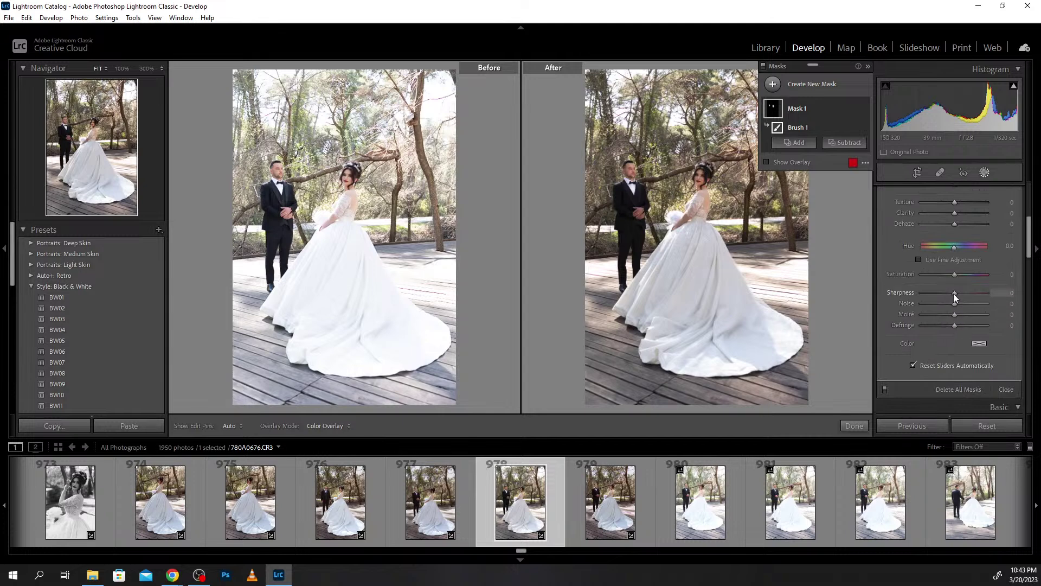
pyautogui.moveTo(955, 296); pyautogui.dragTo(956, 297)
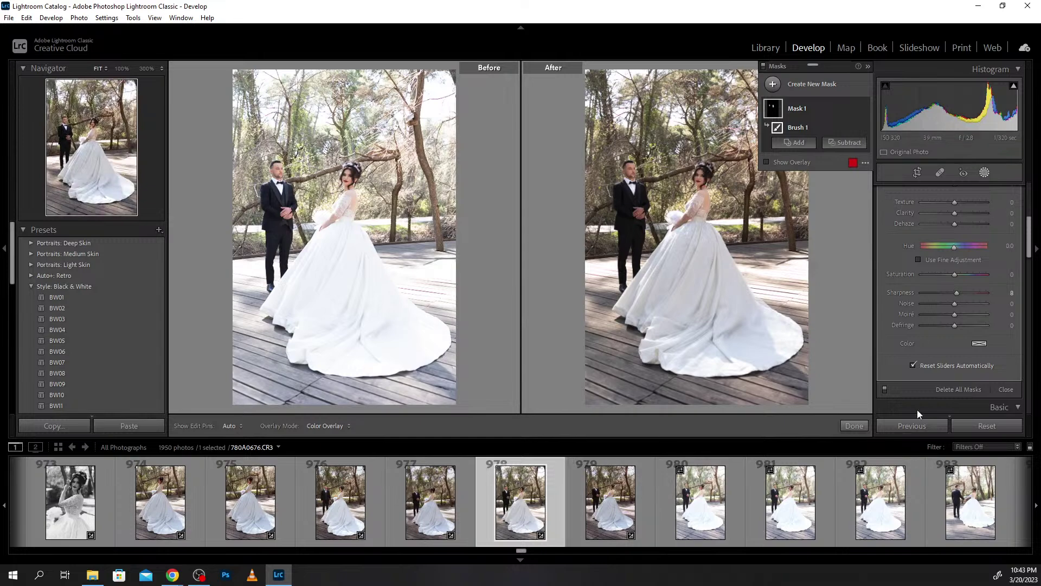
# Close the burn mask and inspect the bride's and groom's faces at full size.
pyautogui.click(854, 427)
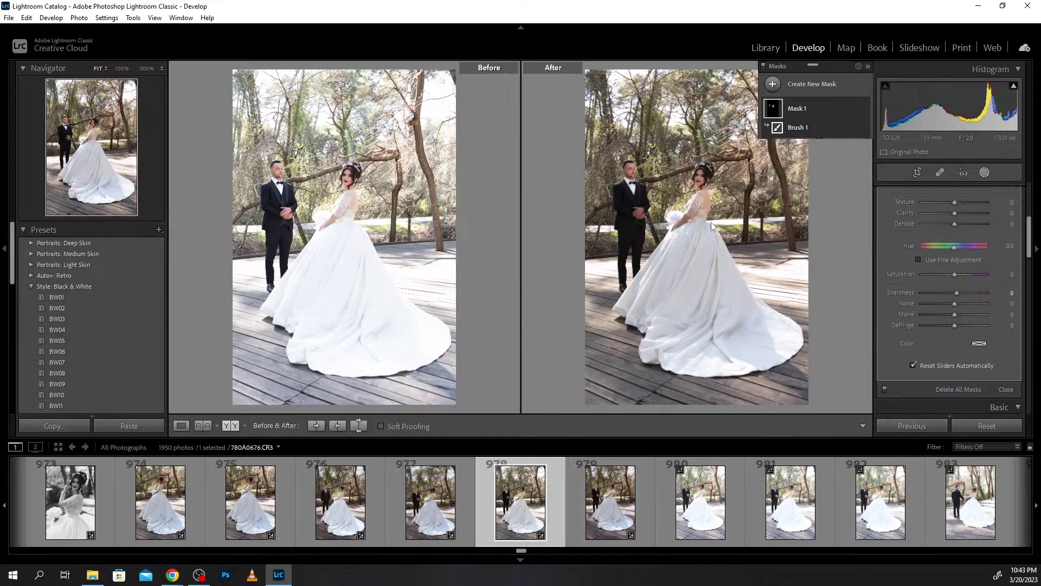
pyautogui.click(703, 179)
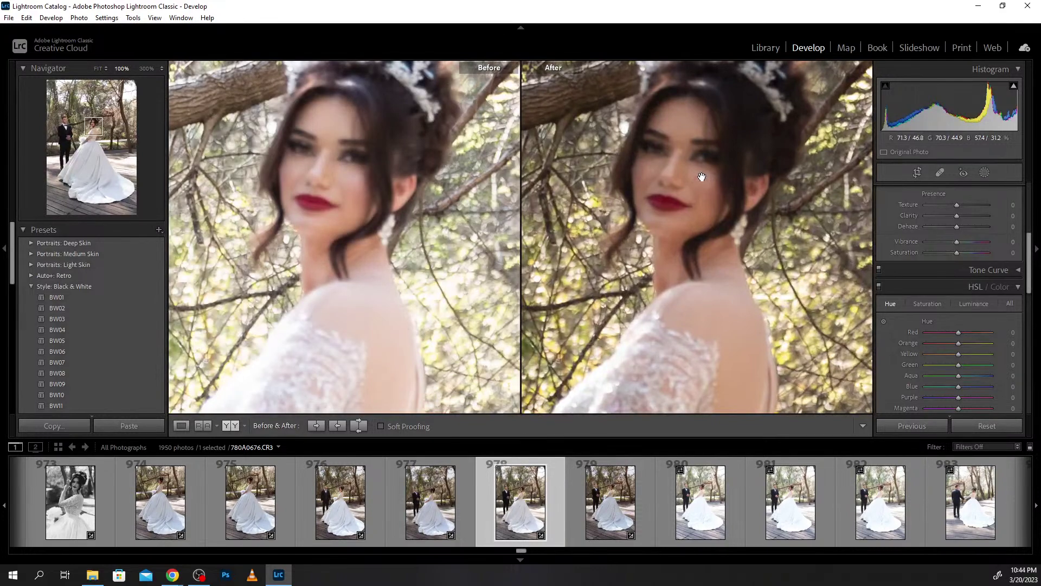
pyautogui.moveTo(596, 102); pyautogui.dragTo(664, 226)
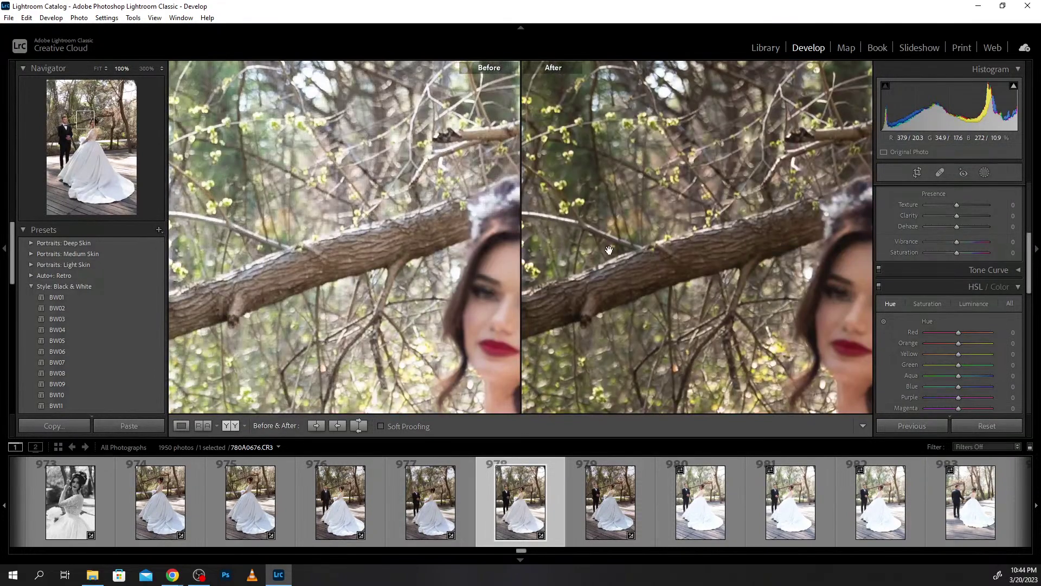
pyautogui.click(633, 278)
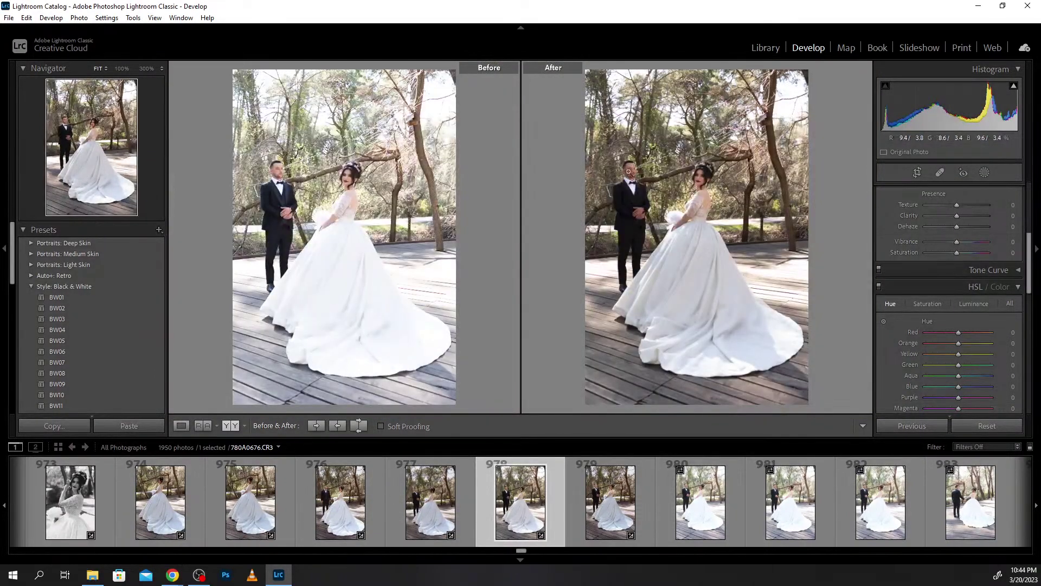
pyautogui.click(639, 182)
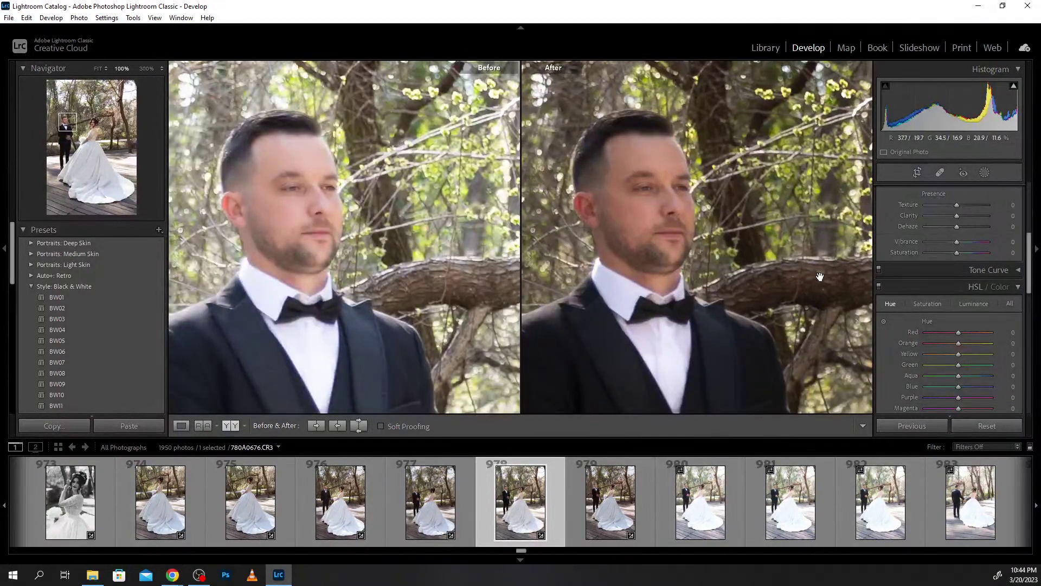
pyautogui.click(657, 195)
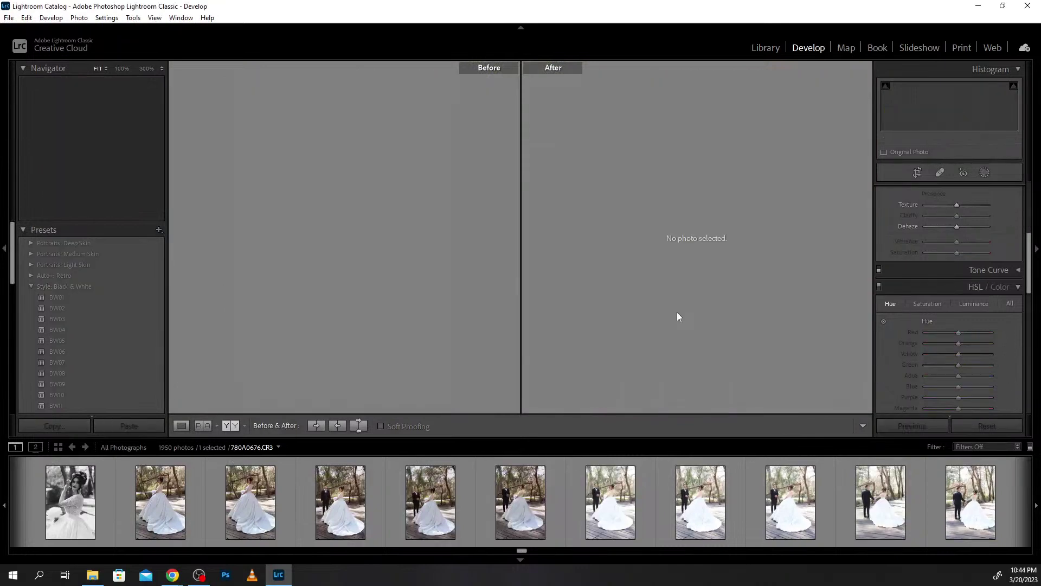
# Check the next photo's sharpness and remove that rejected frame from the catalog.
pyautogui.click(609, 514)
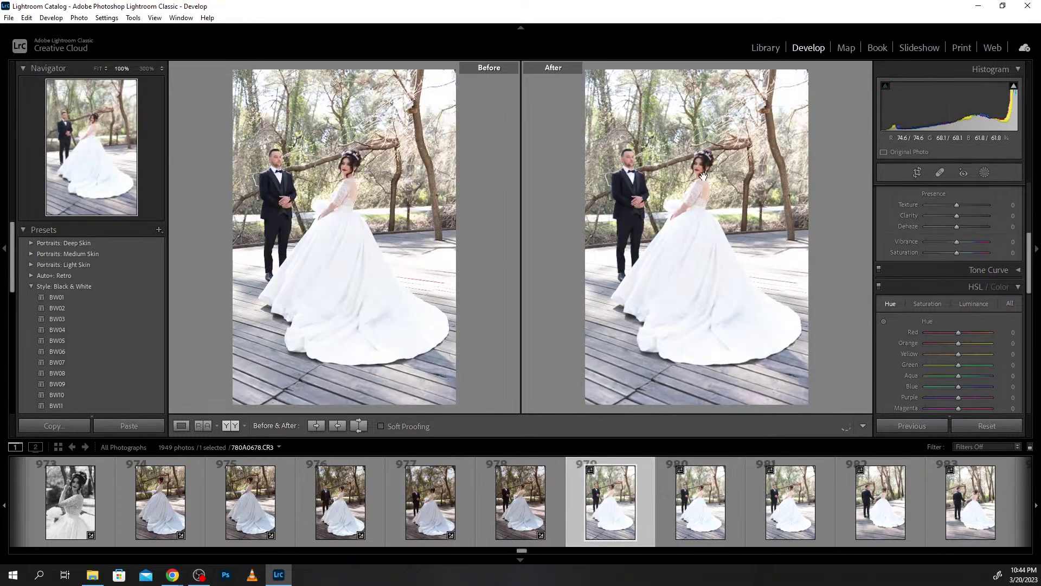
pyautogui.click(703, 176)
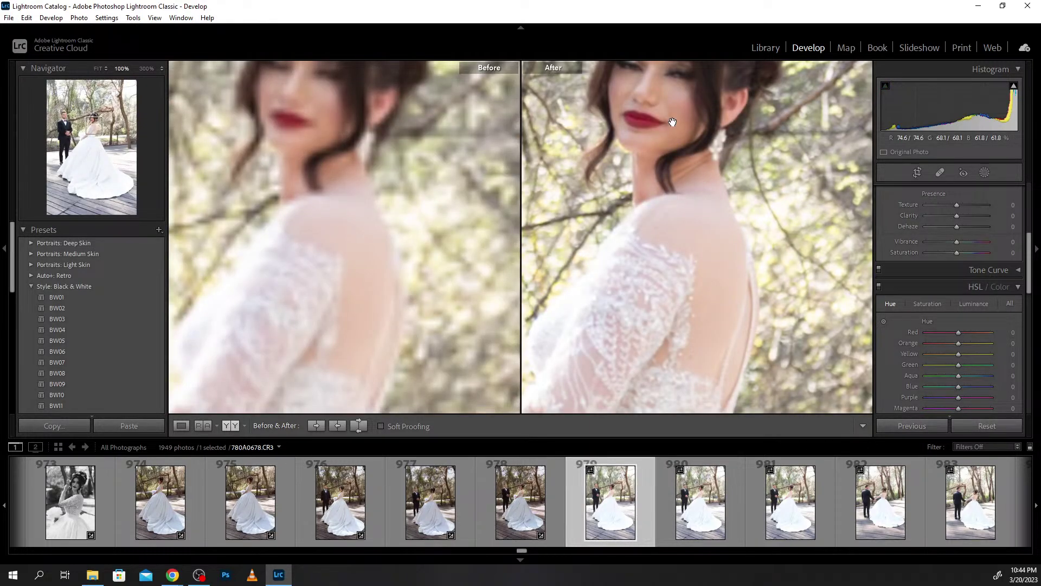
pyautogui.press('Delete')
pyautogui.press('Return')
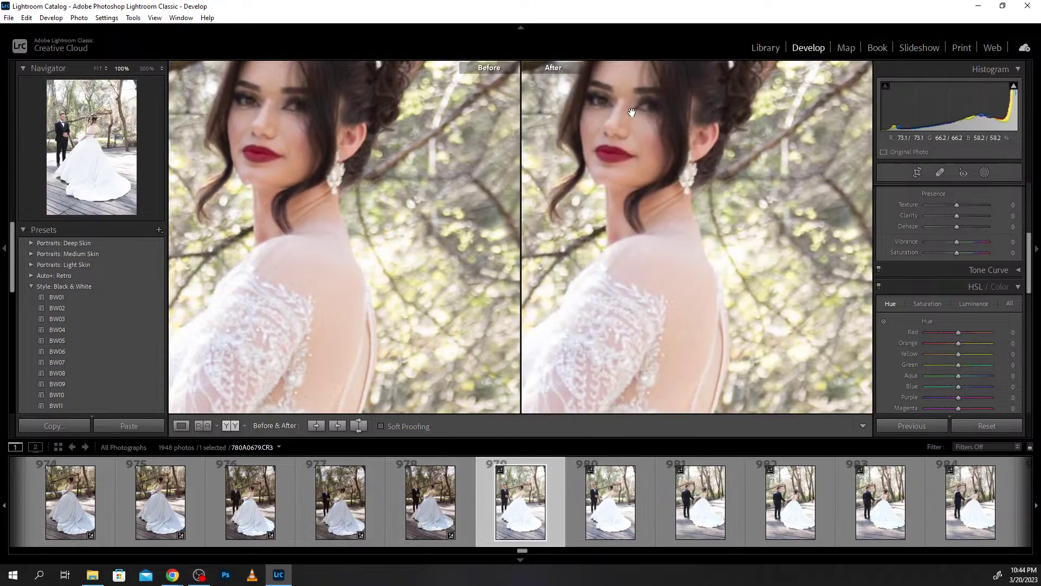
# Inspect the groom's and bride's faces at full size on the following photo.
pyautogui.click(641, 130)
pyautogui.click(627, 158)
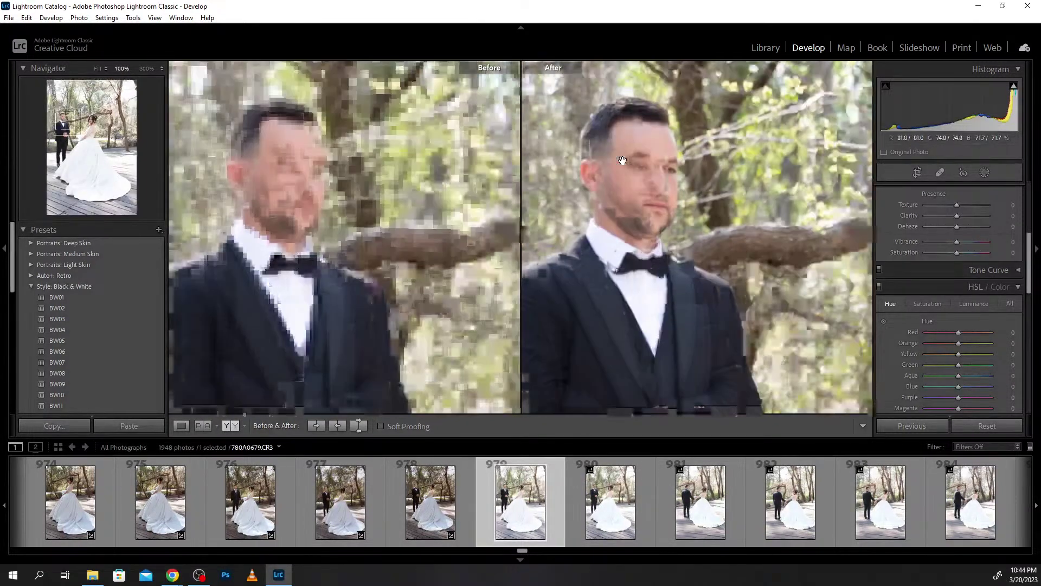
pyautogui.moveTo(784, 262)
pyautogui.mouseDown()
pyautogui.moveTo(715, 215)
pyautogui.moveTo(828, 105)
pyautogui.moveTo(793, 186)
pyautogui.mouseUp()
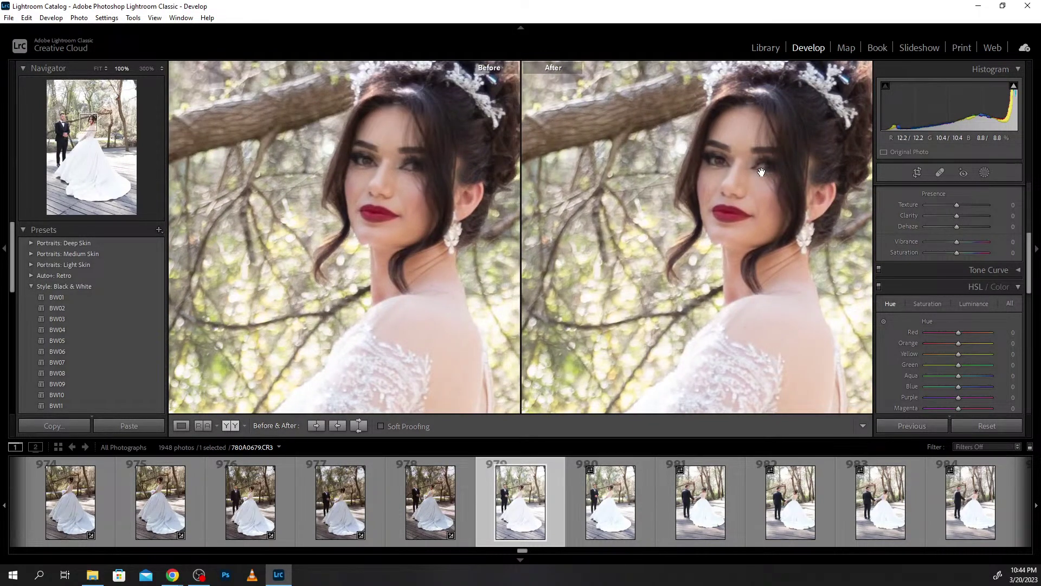
pyautogui.click(761, 172)
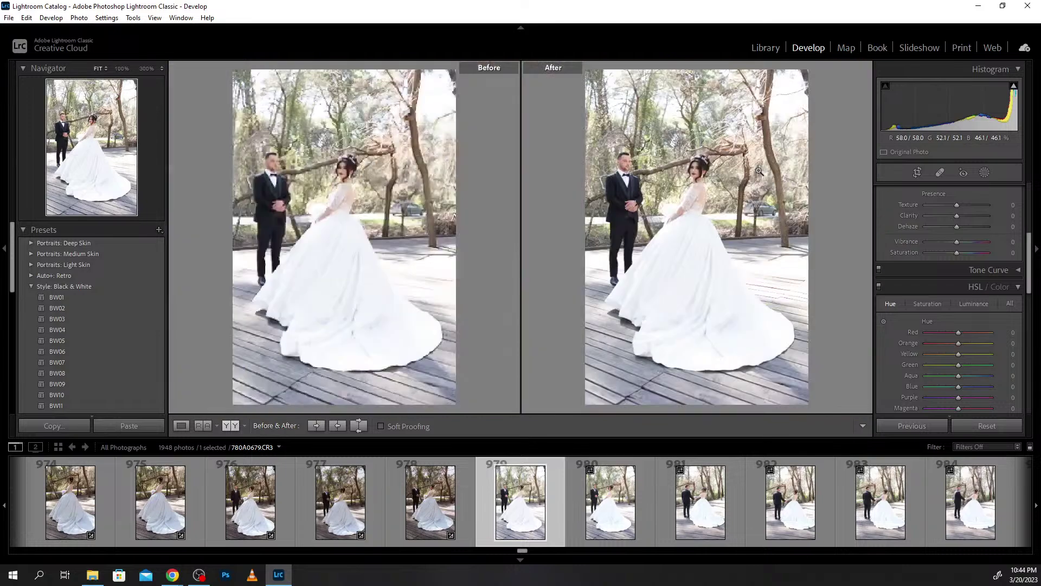
pyautogui.click(704, 170)
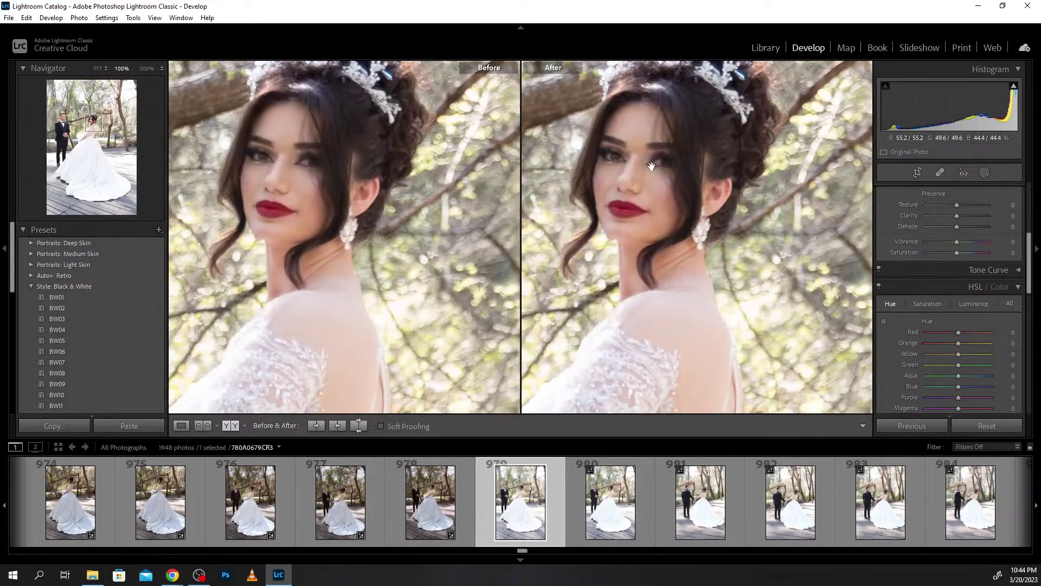
pyautogui.moveTo(651, 166); pyautogui.dragTo(714, 178)
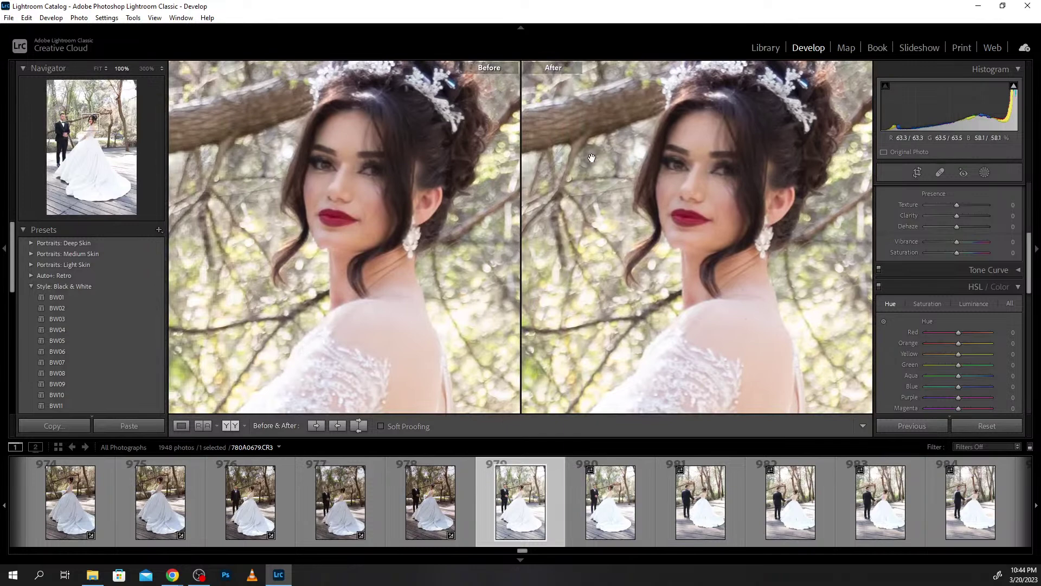
pyautogui.moveTo(397, 176); pyautogui.dragTo(428, 194)
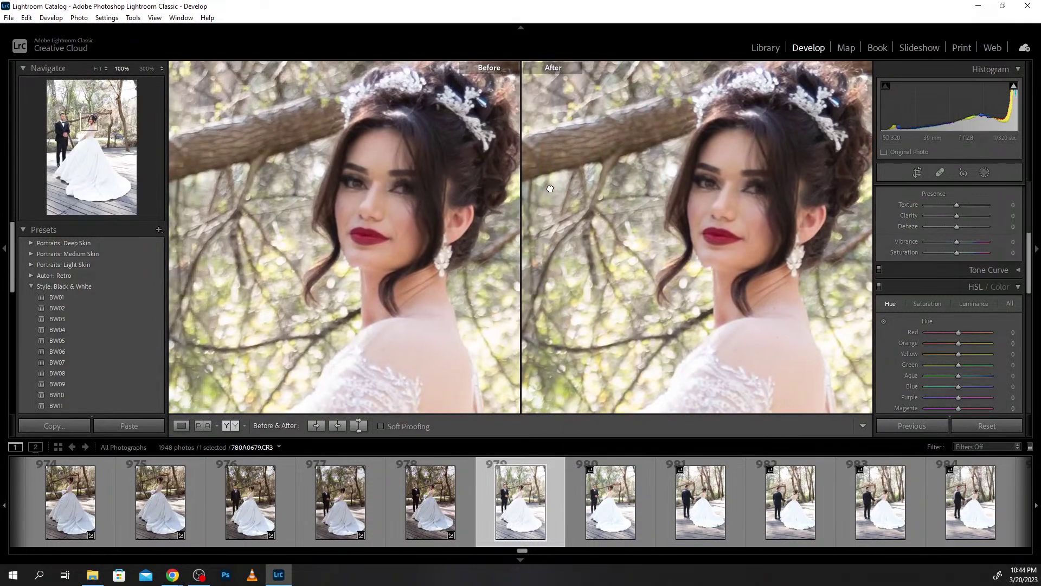
pyautogui.click(608, 180)
pyautogui.click(608, 180)
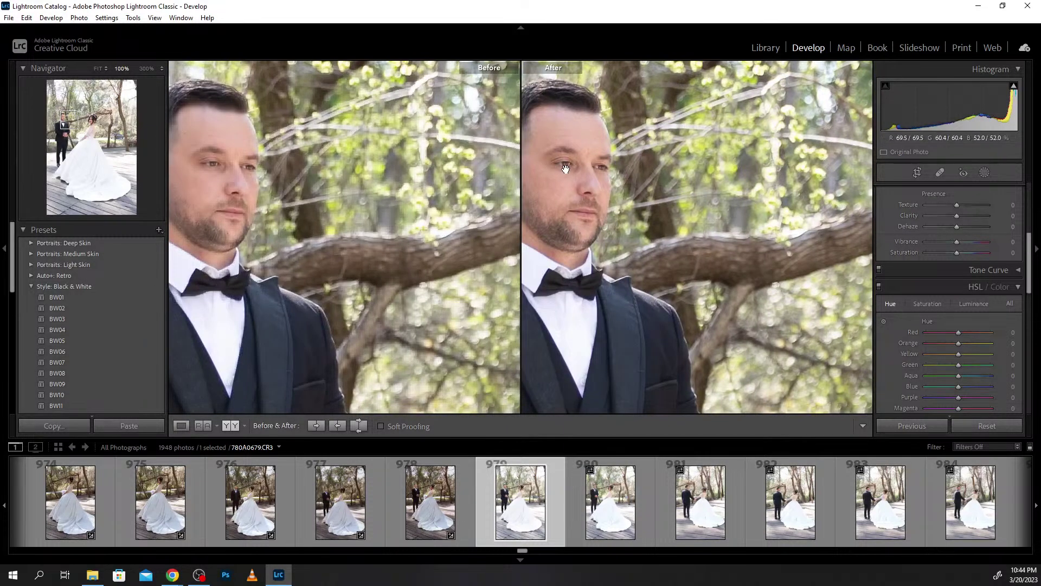
pyautogui.click(578, 171)
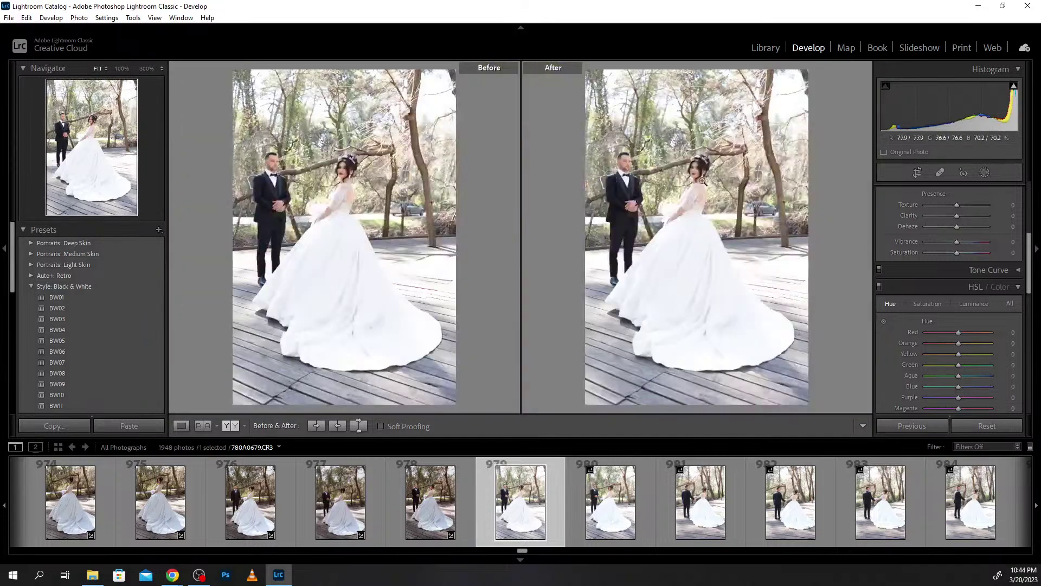
pyautogui.scroll(5, 935, 246)
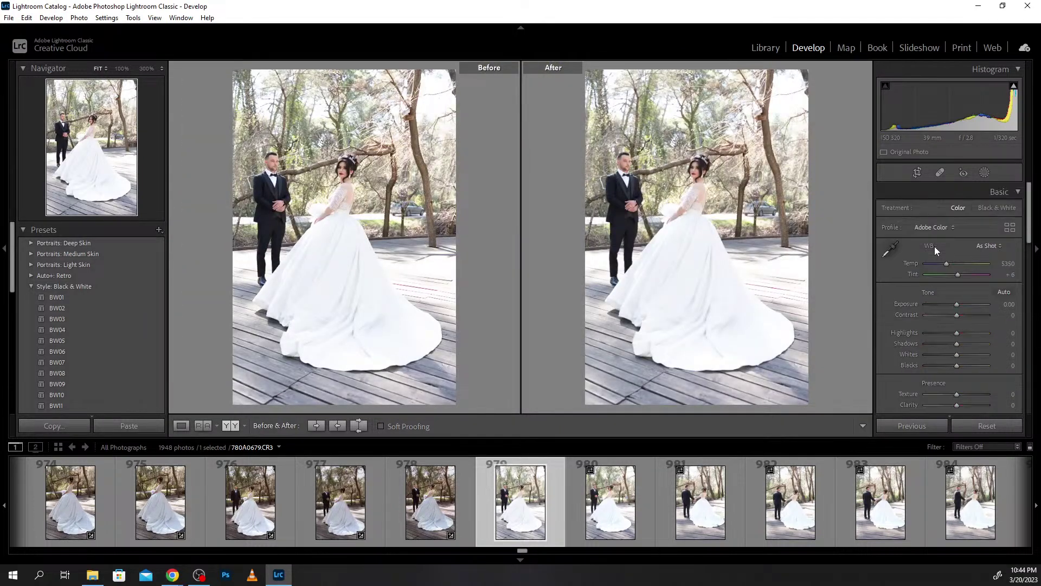
pyautogui.click(591, 504)
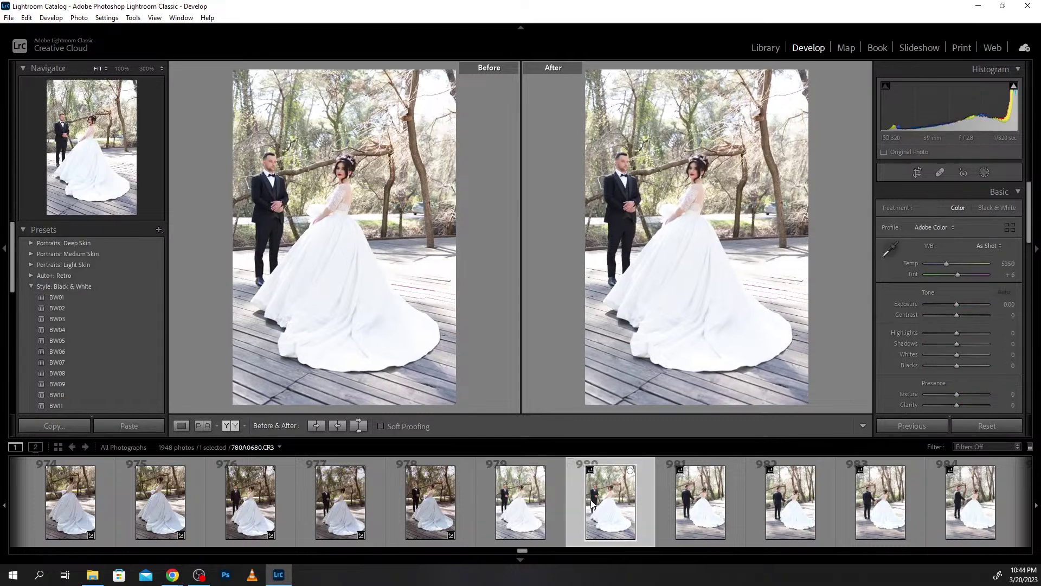
pyautogui.click(548, 503)
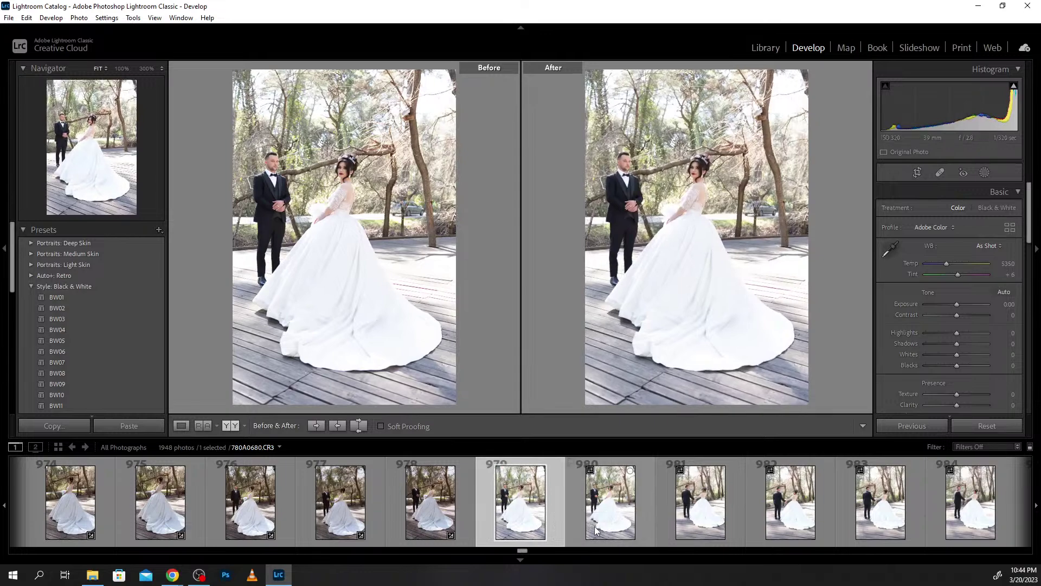
pyautogui.press('Right')
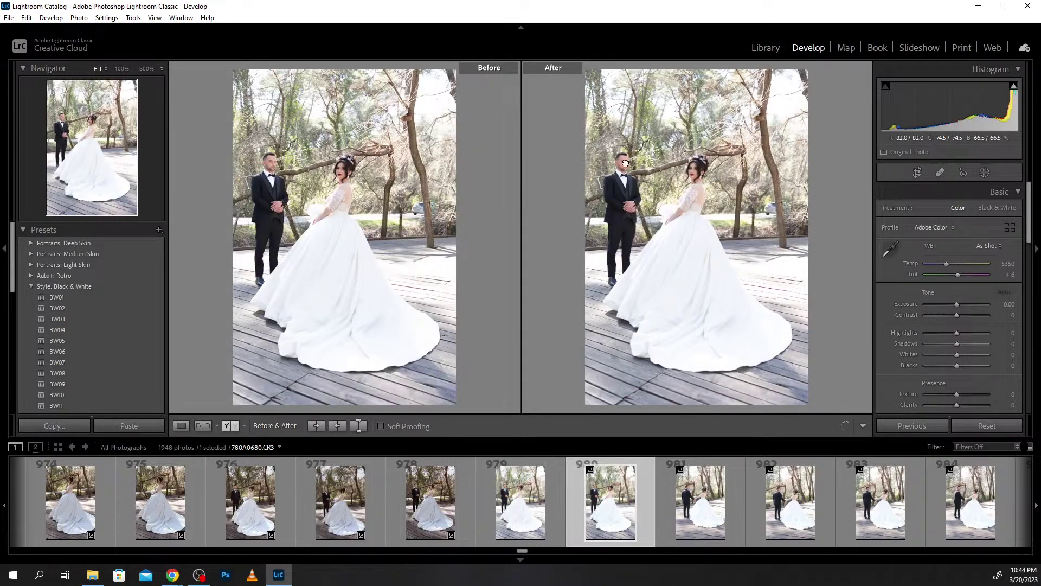
pyautogui.click(632, 162)
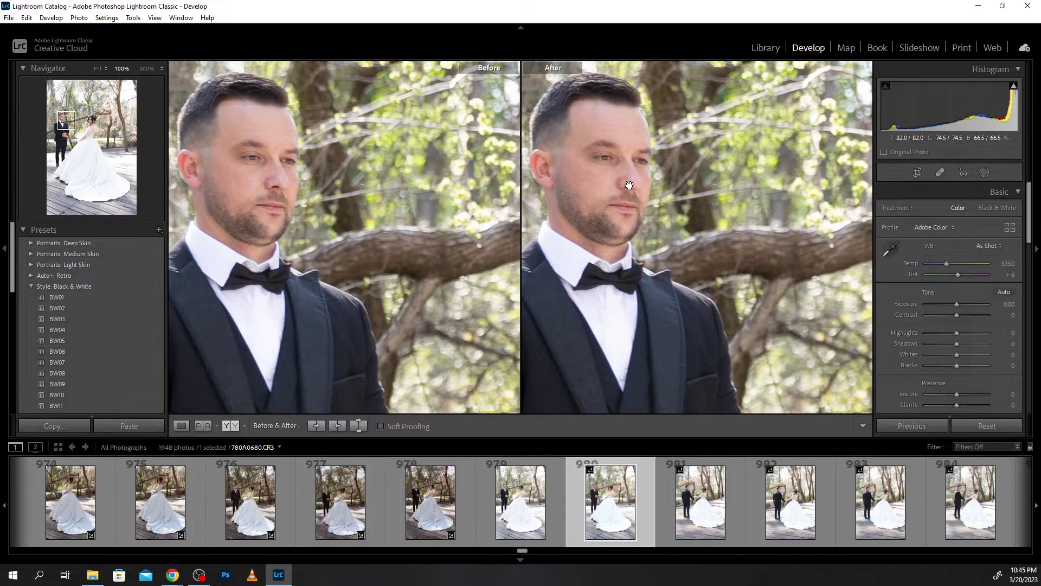
pyautogui.moveTo(773, 275); pyautogui.dragTo(492, 122)
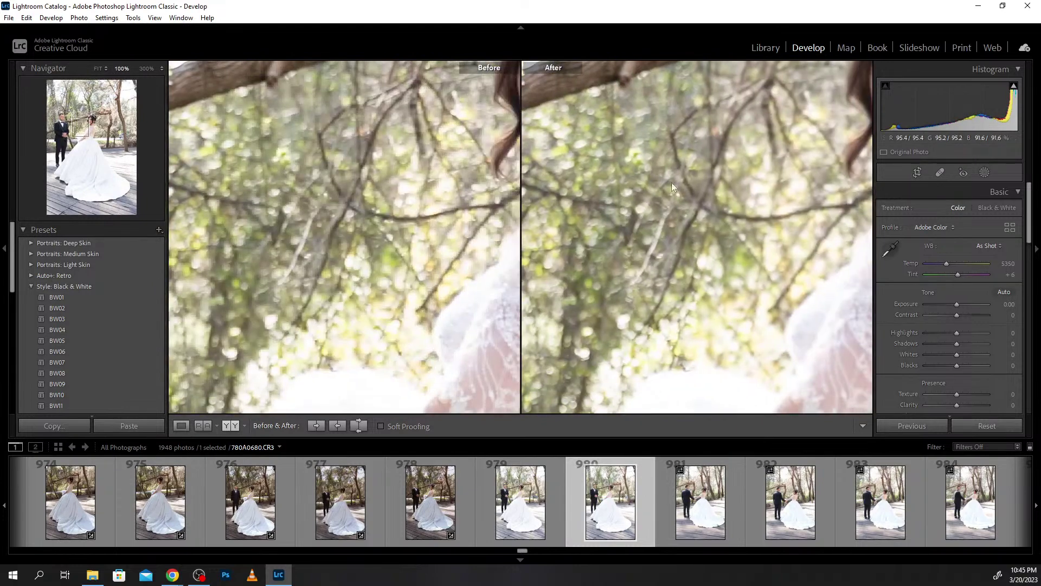
pyautogui.moveTo(671, 182)
pyautogui.mouseDown()
pyautogui.moveTo(559, 268)
pyautogui.moveTo(760, 239)
pyautogui.mouseUp()
pyautogui.moveTo(596, 239); pyautogui.dragTo(813, 271)
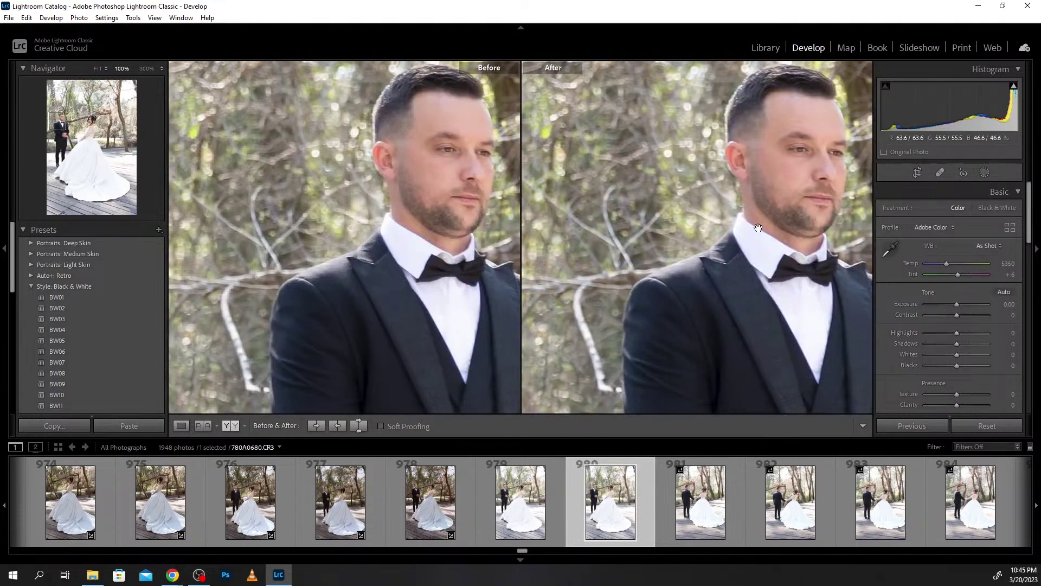
pyautogui.click(727, 217)
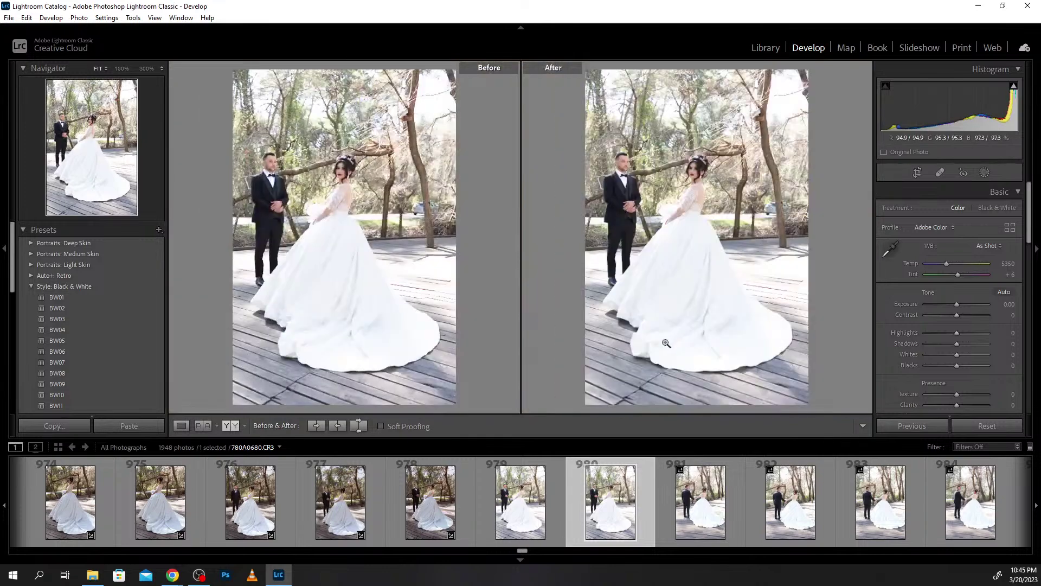
pyautogui.click(537, 501)
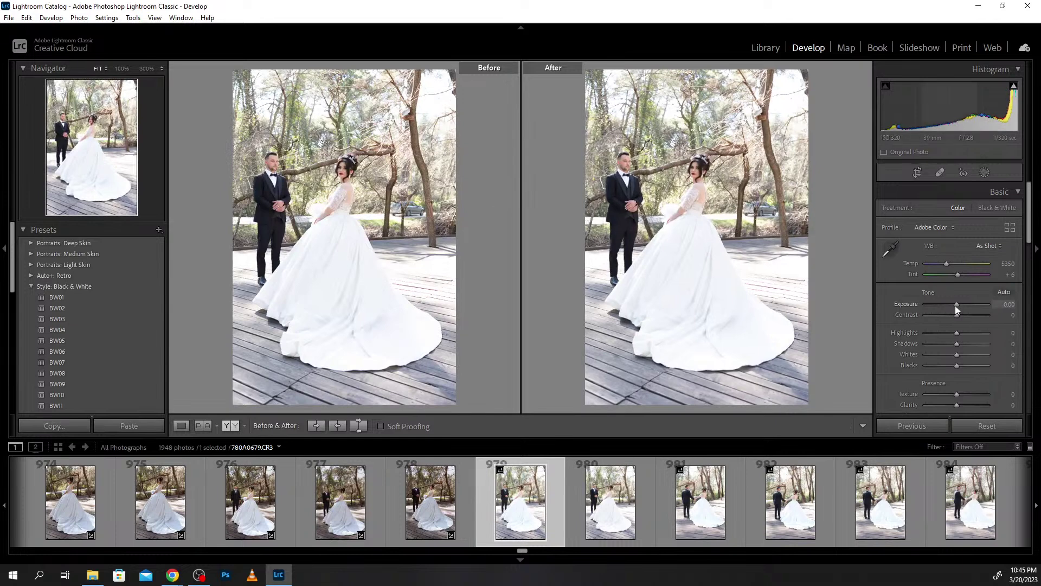
# Set exposure -0.70, highlights -100 and whites -42, then tilt the photo slightly to level it.
pyautogui.moveTo(955, 305); pyautogui.dragTo(952, 304)
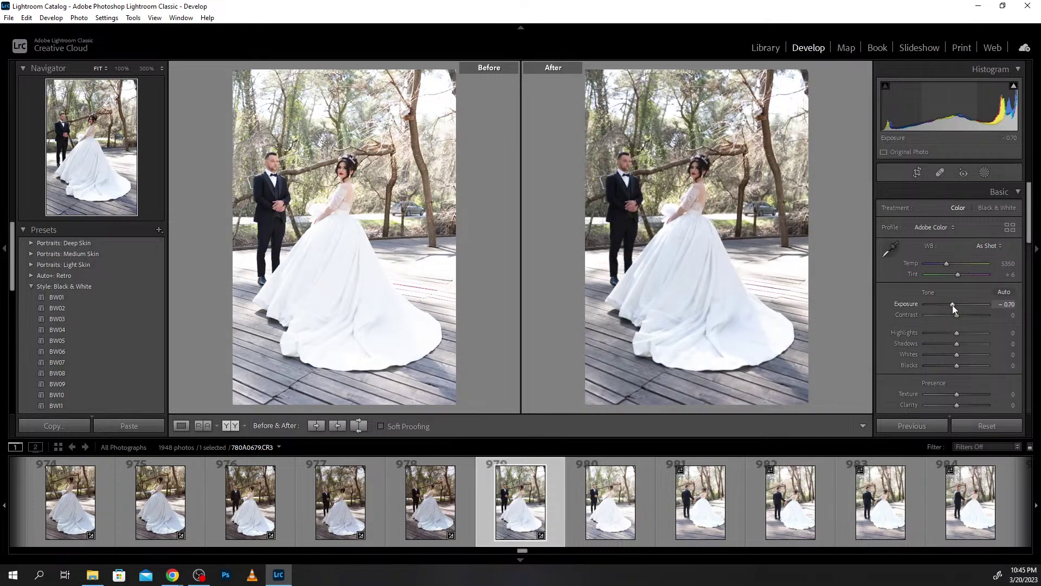
pyautogui.click(948, 333)
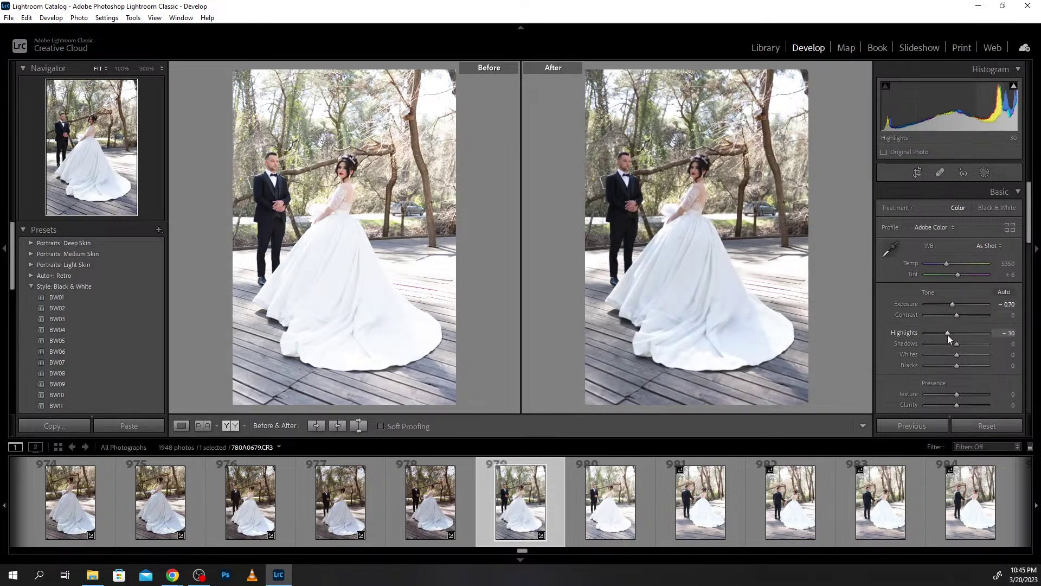
pyautogui.moveTo(939, 332)
pyautogui.mouseDown()
pyautogui.moveTo(916, 333)
pyautogui.moveTo(972, 333)
pyautogui.moveTo(897, 335)
pyautogui.mouseUp()
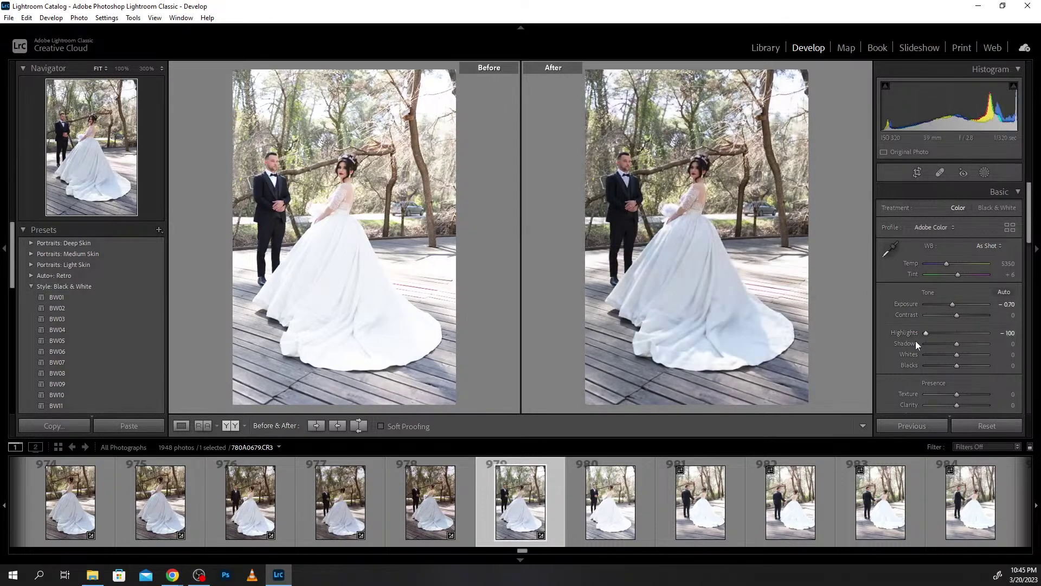
pyautogui.click(949, 353)
pyautogui.moveTo(940, 354); pyautogui.dragTo(944, 355)
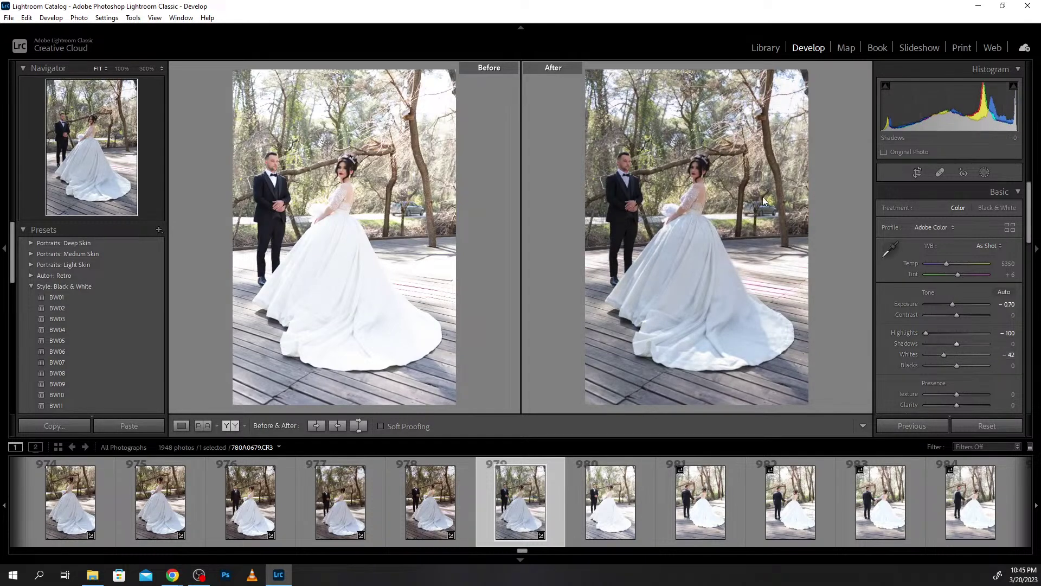
pyautogui.click(917, 172)
pyautogui.moveTo(710, 236)
pyautogui.mouseDown()
pyautogui.moveTo(709, 225)
pyautogui.moveTo(711, 234)
pyautogui.mouseUp()
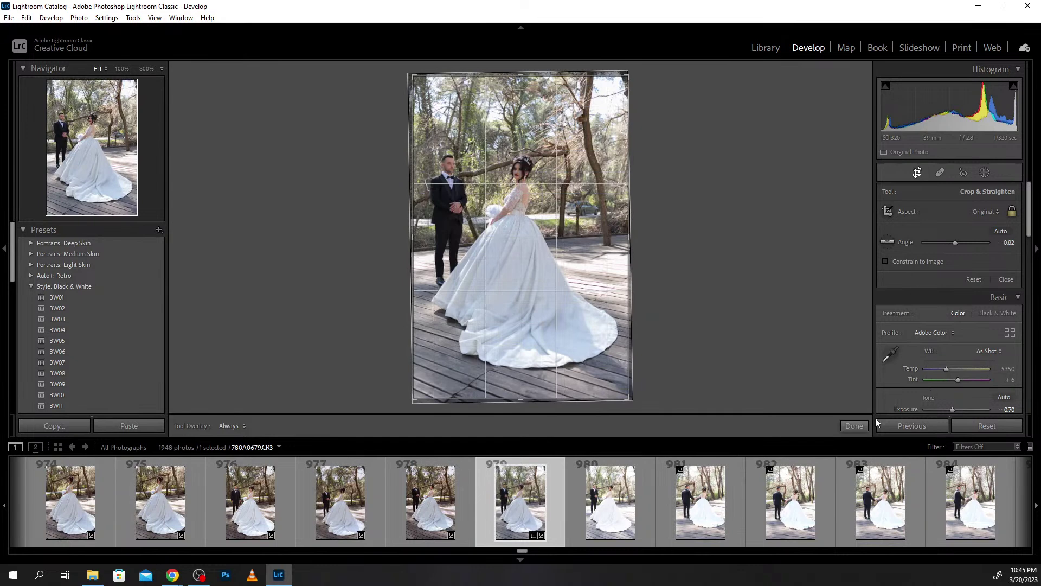
# Commit the straightened crop and warm the white balance temperature to 5850.
pyautogui.click(848, 428)
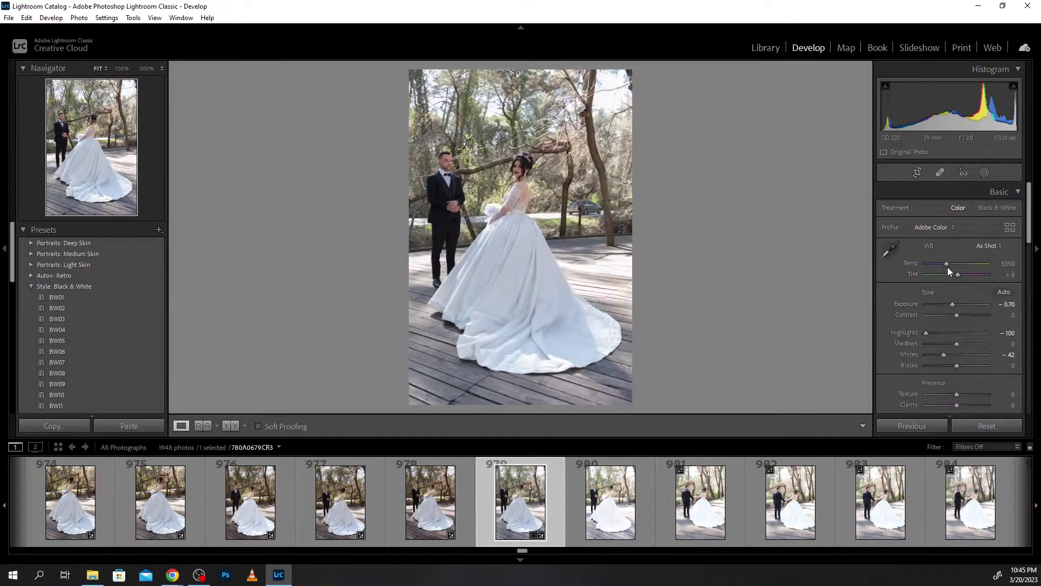
pyautogui.press('Up')
pyautogui.press('Up')
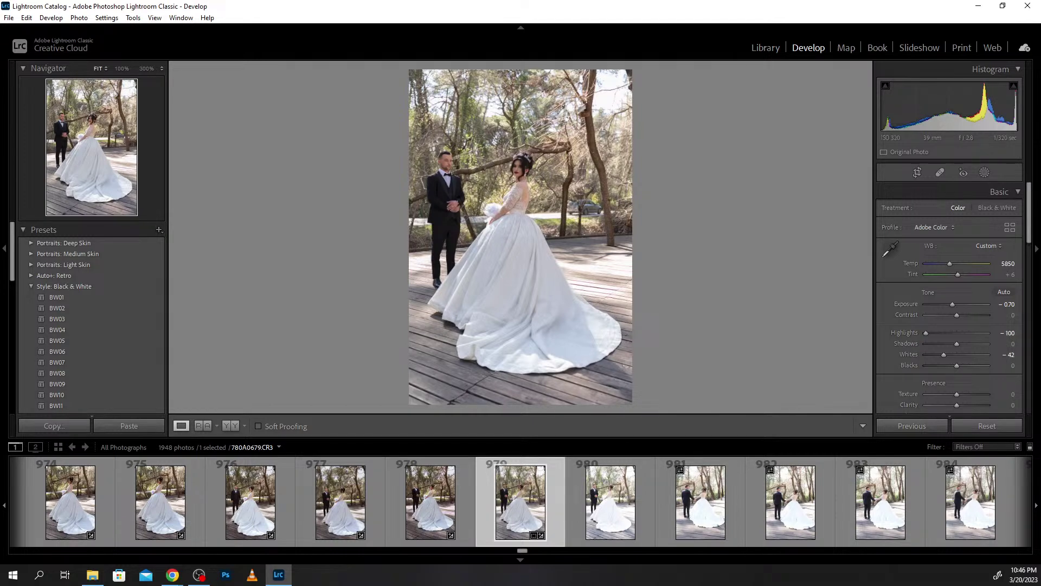
pyautogui.hotkey('alt', 'Tab')
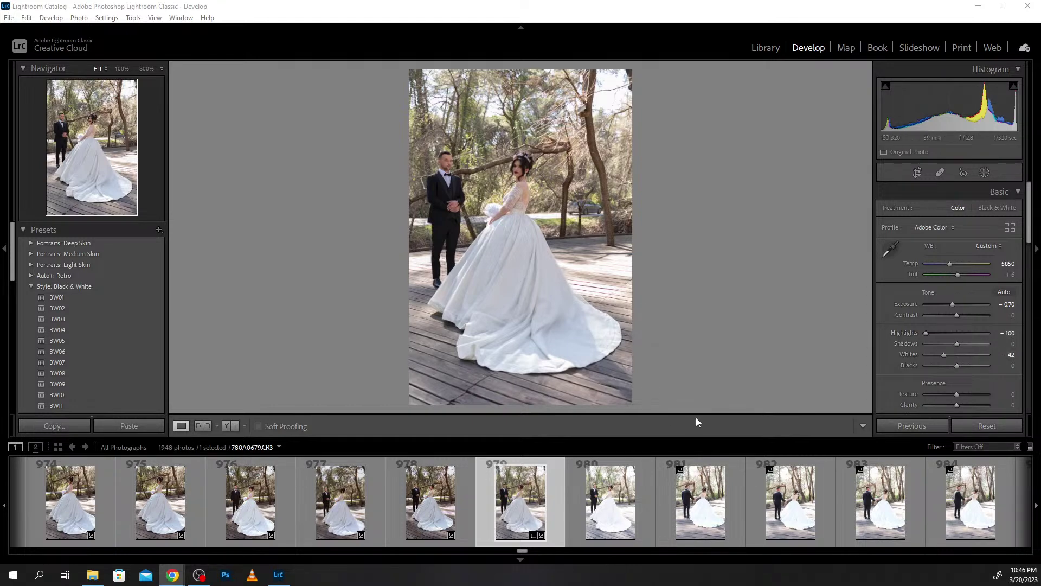
# Brush a mask over the bride's and groom's heads with exposure raised to 0.40.
pyautogui.click(984, 172)
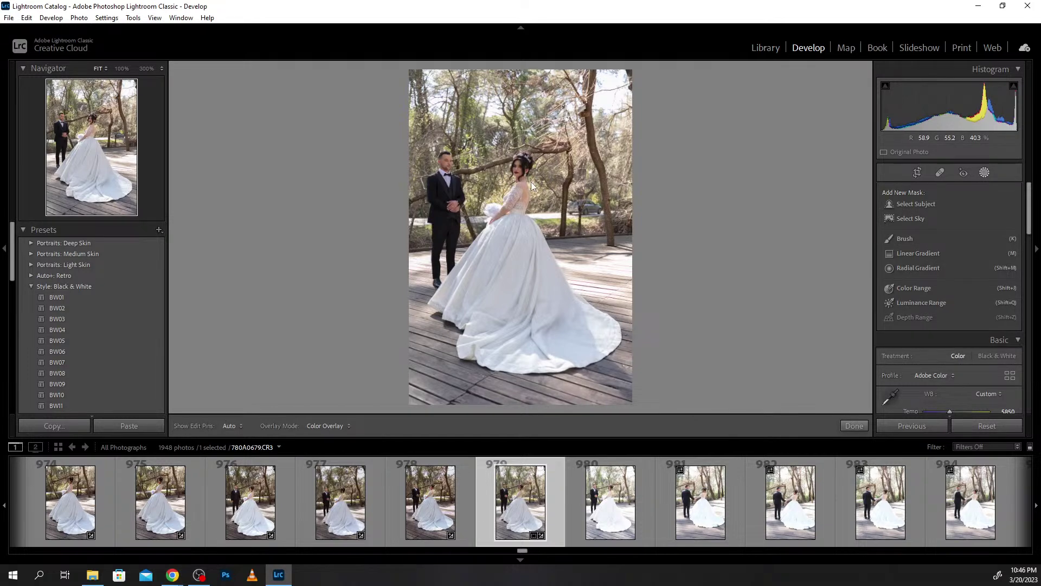
pyautogui.click(905, 239)
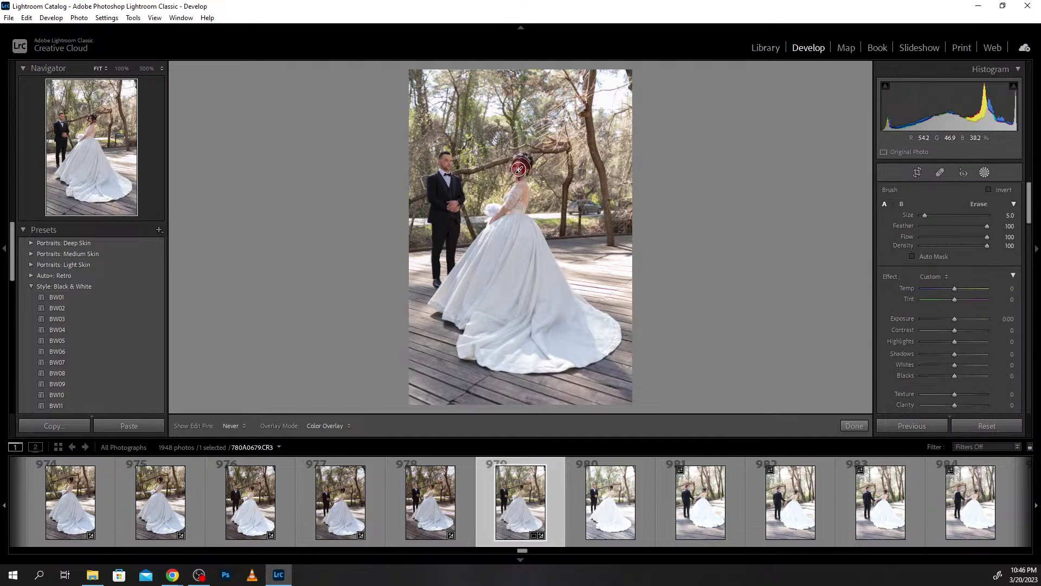
pyautogui.moveTo(519, 170); pyautogui.dragTo(522, 198)
pyautogui.press('[')
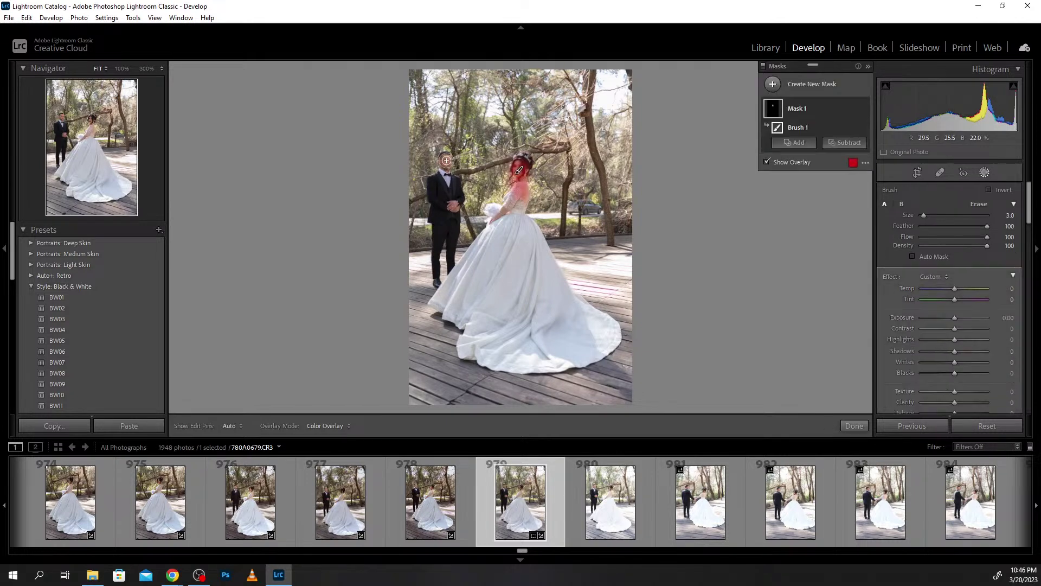
pyautogui.press('[')
pyautogui.moveTo(444, 158); pyautogui.dragTo(446, 163)
pyautogui.press('h')
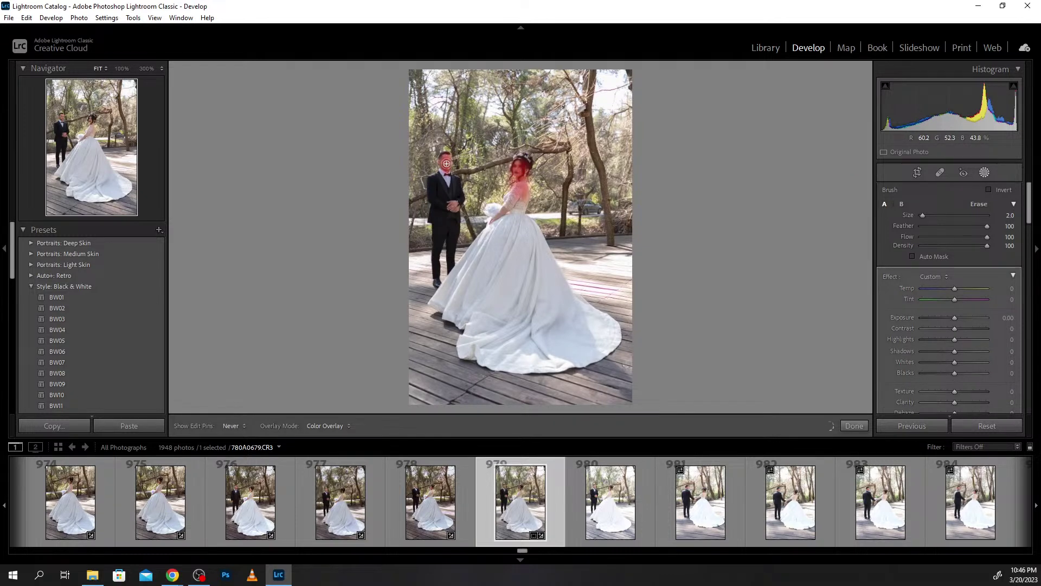
pyautogui.press('h')
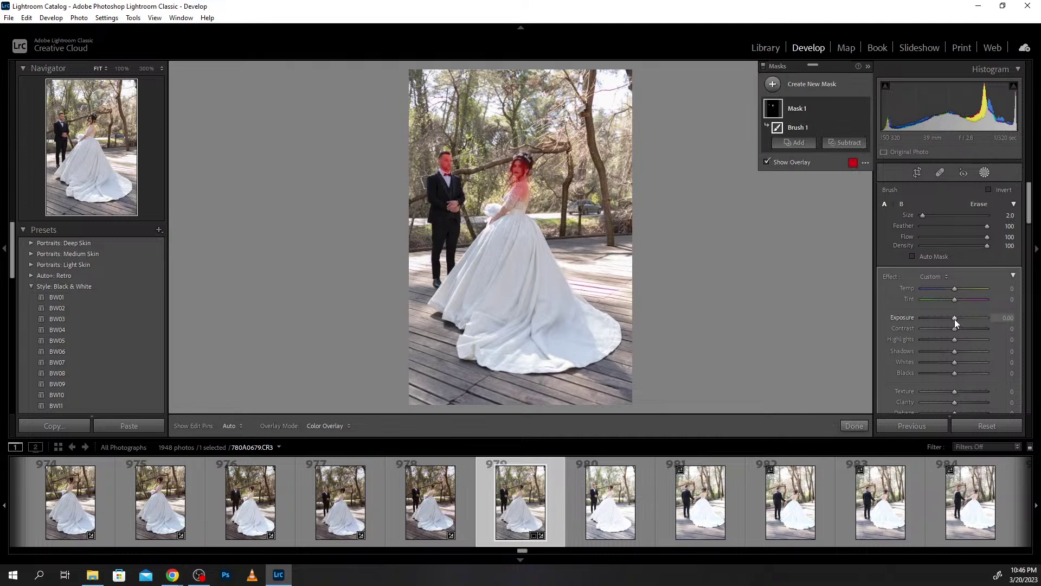
pyautogui.press('o')
pyautogui.scroll(2, 955, 324)
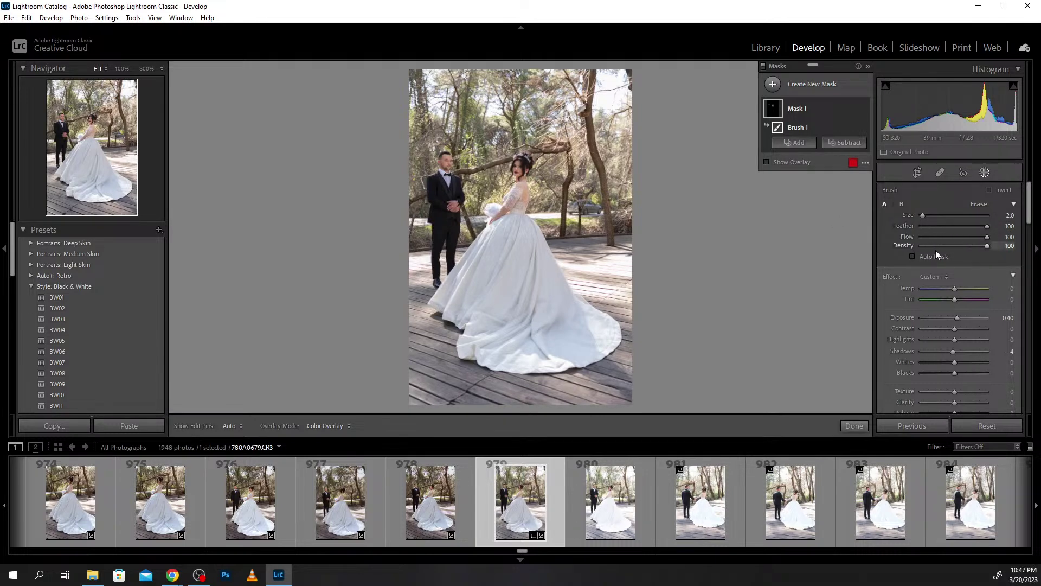
pyautogui.click(854, 426)
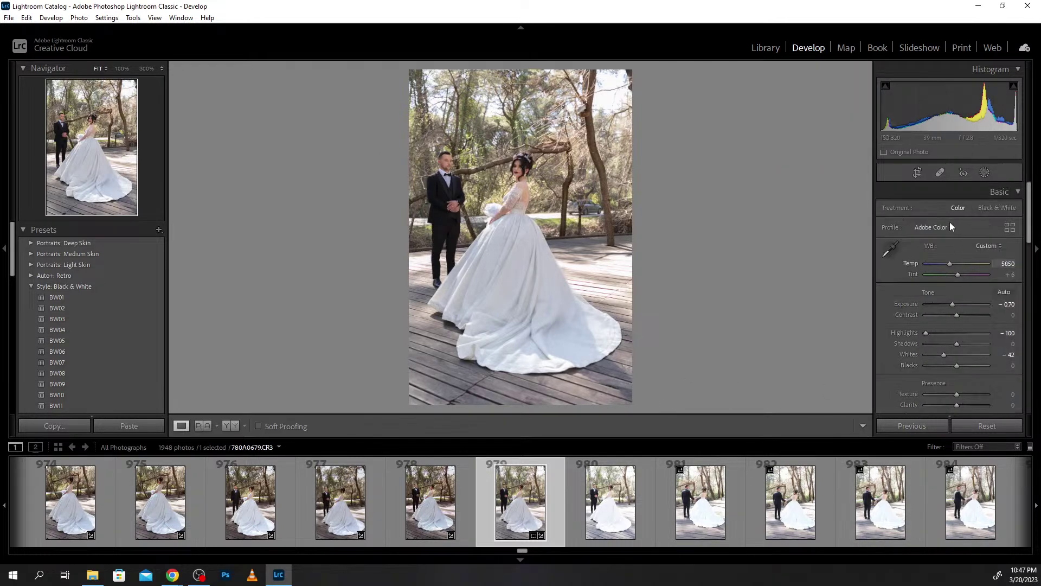
# Add a second brush mask painted along the left edge and across the bottom deck.
pyautogui.click(984, 173)
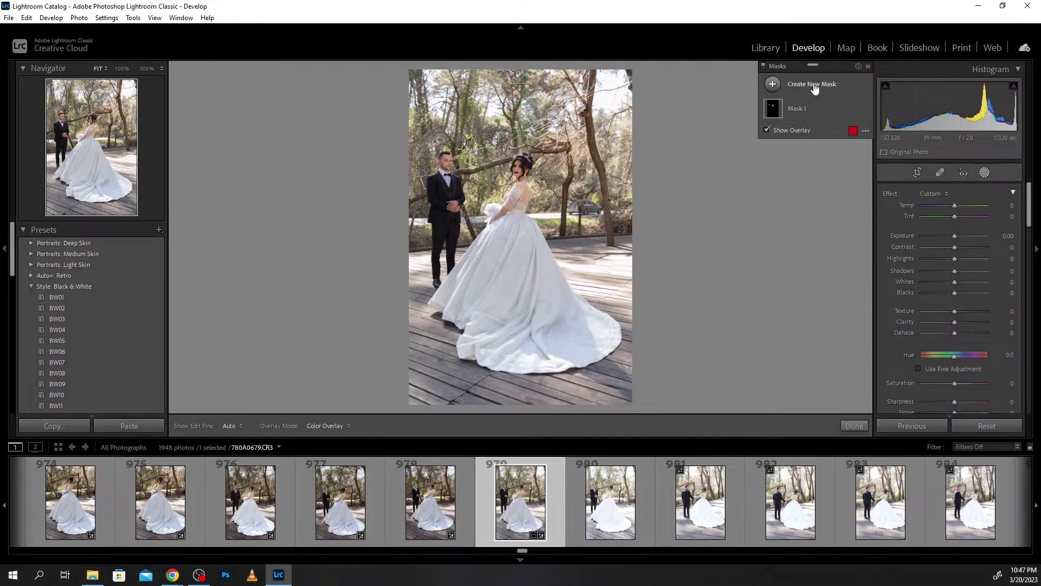
pyautogui.click(813, 85)
pyautogui.click(839, 138)
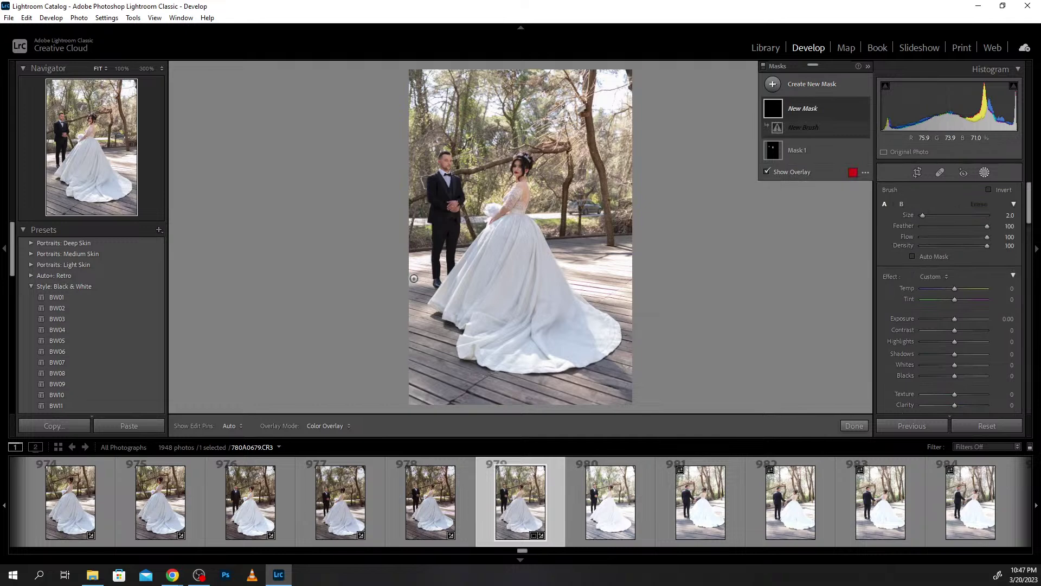
pyautogui.scroll(3, 414, 278)
pyautogui.moveTo(413, 279)
pyautogui.mouseDown()
pyautogui.moveTo(416, 348)
pyautogui.moveTo(574, 400)
pyautogui.mouseUp()
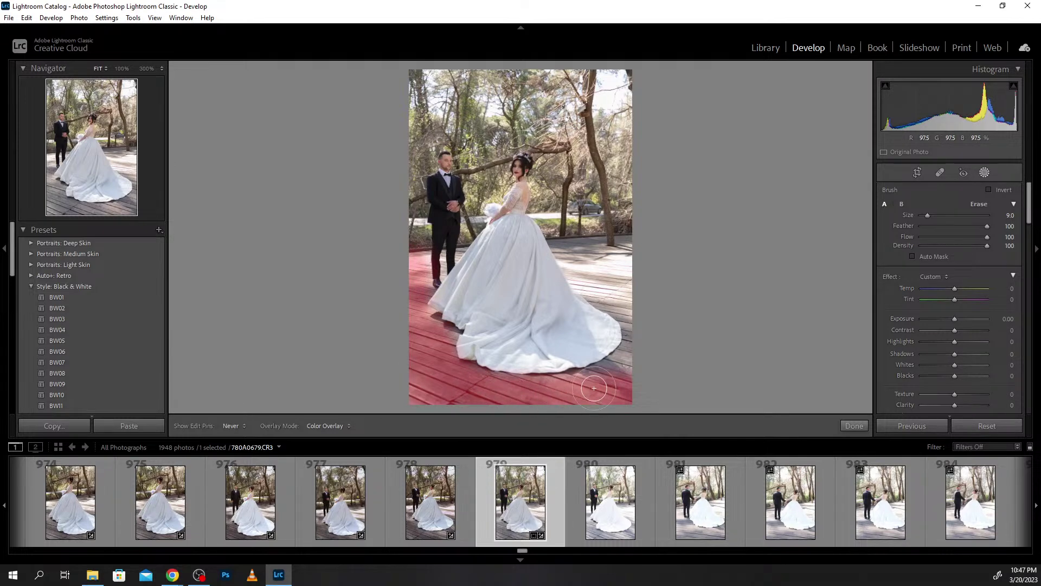
pyautogui.moveTo(574, 399)
pyautogui.mouseDown()
pyautogui.moveTo(630, 375)
pyautogui.moveTo(624, 259)
pyautogui.moveTo(614, 283)
pyautogui.mouseUp()
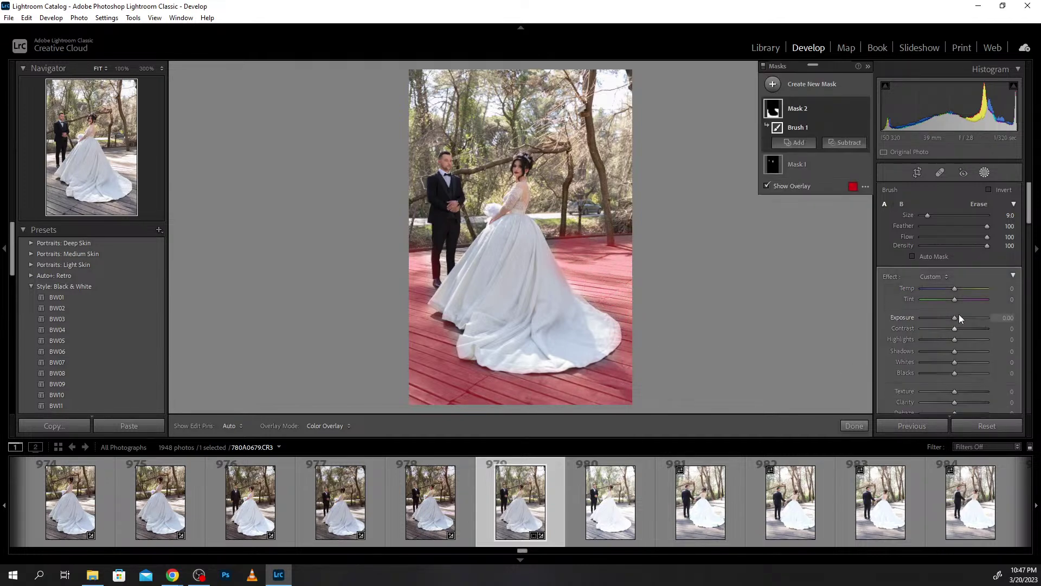
# Give the deck mask -0.60 exposure, -38 shadows and a slightly warmer temperature.
pyautogui.press('o')
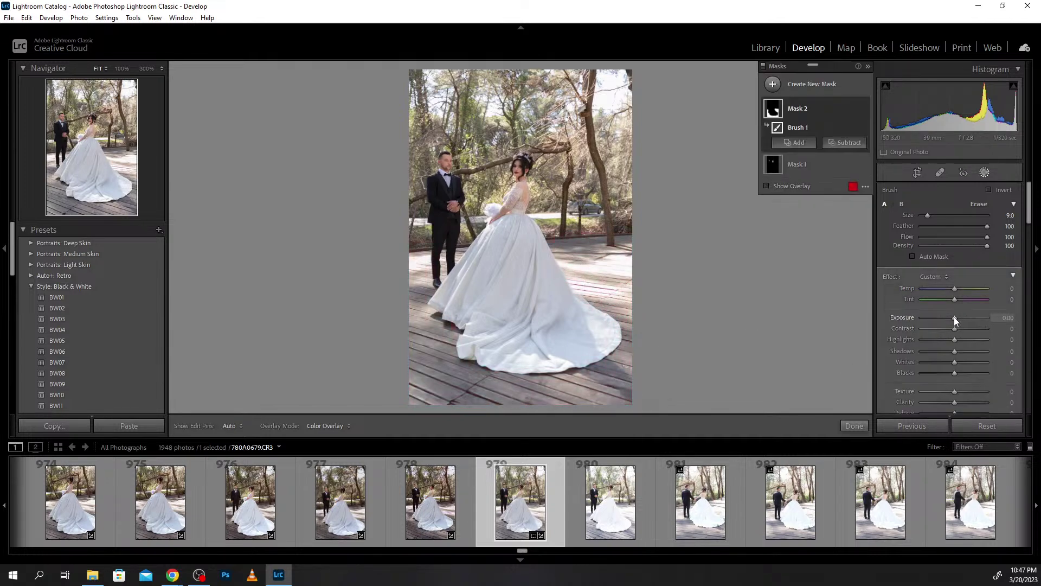
pyautogui.scroll(-6, 954, 317)
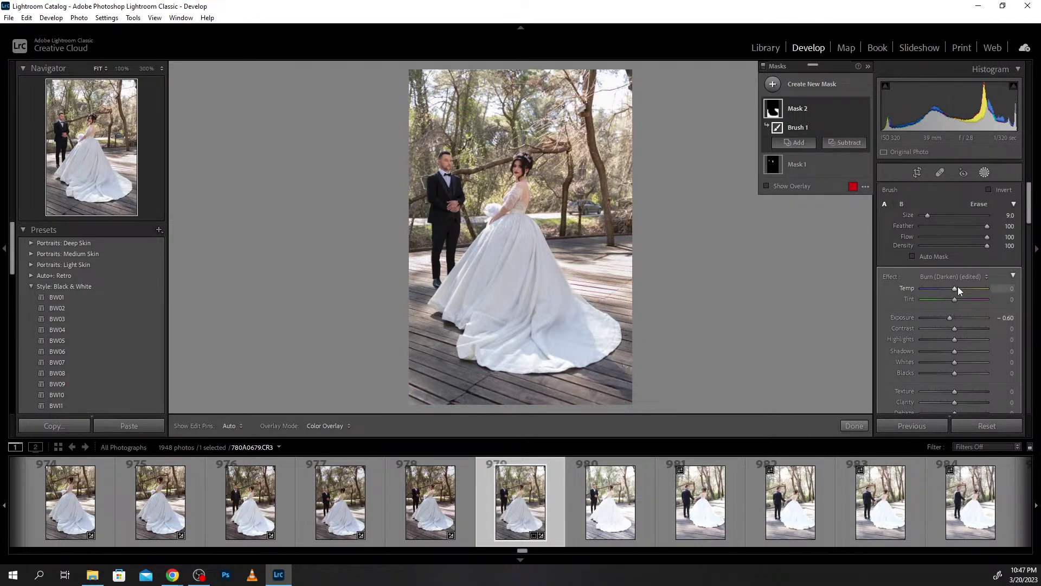
pyautogui.scroll(5, 955, 287)
pyautogui.scroll(1, 955, 288)
pyautogui.moveTo(954, 351); pyautogui.dragTo(942, 353)
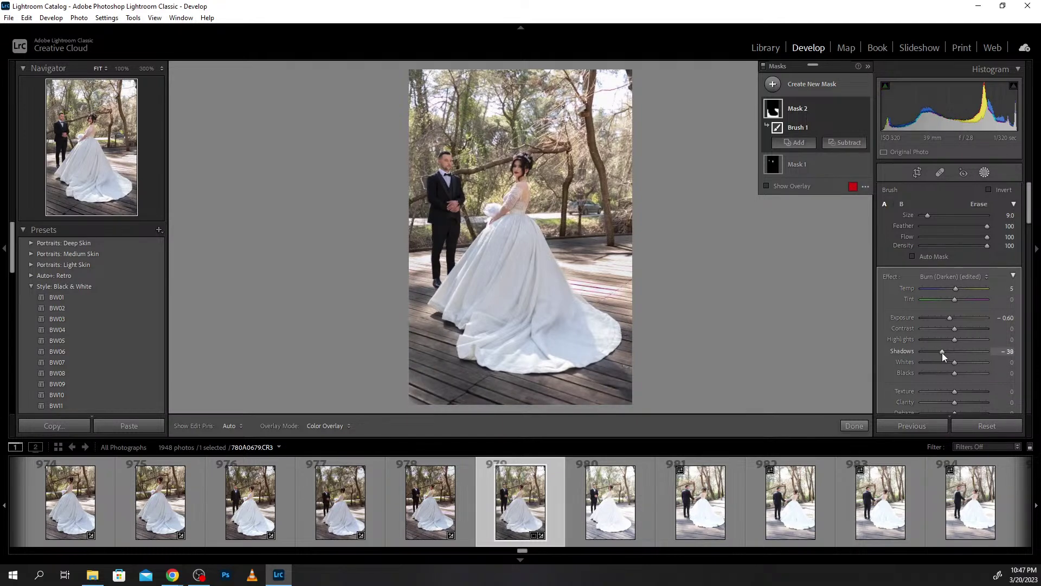
pyautogui.scroll(-2, 935, 370)
pyautogui.scroll(-2, 935, 370)
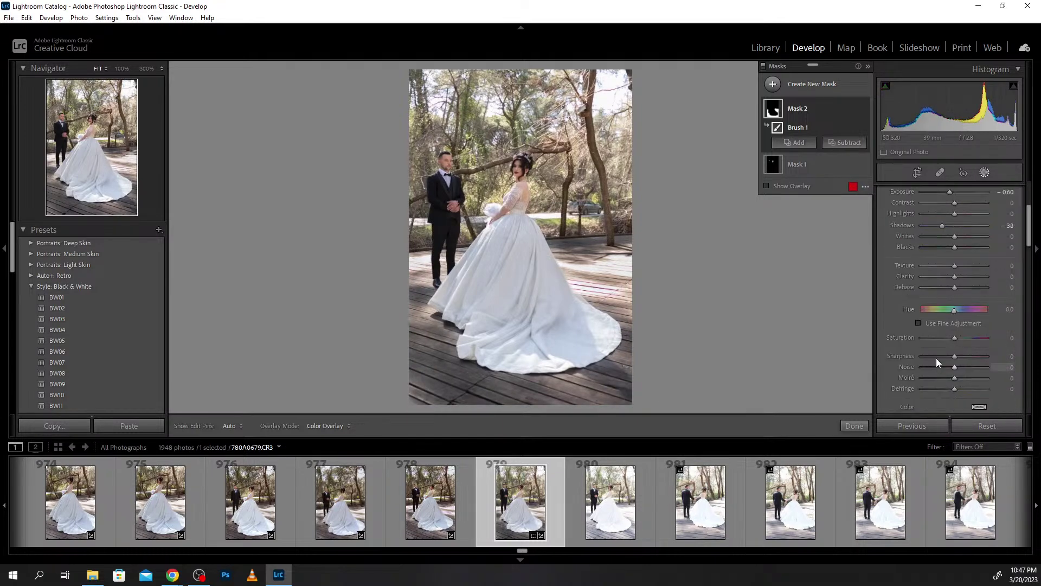
pyautogui.scroll(-3, 944, 396)
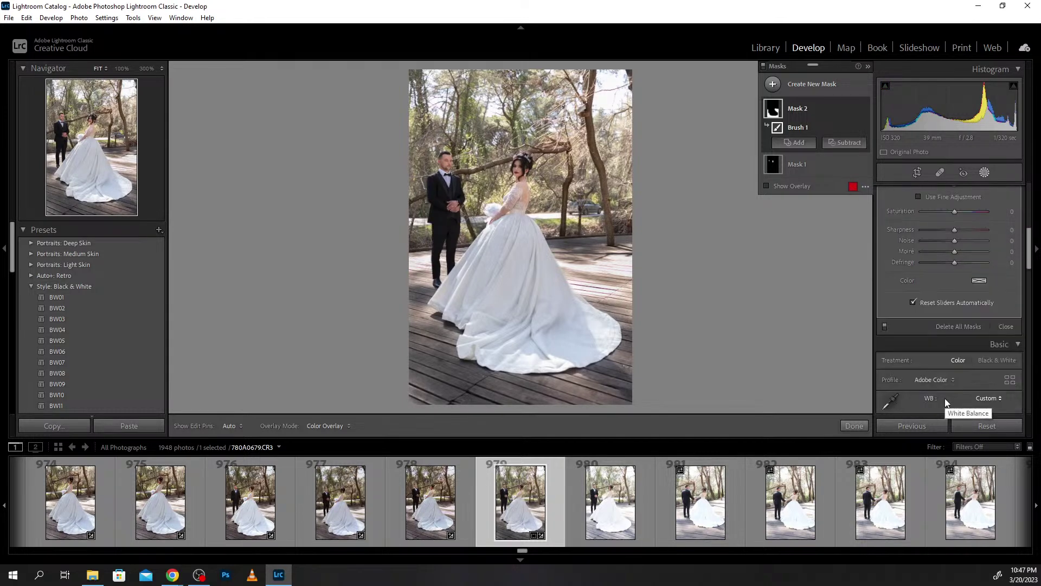
# Close masking, disable lens profile corrections, and move on to photo 980.
pyautogui.scroll(-3, 945, 401)
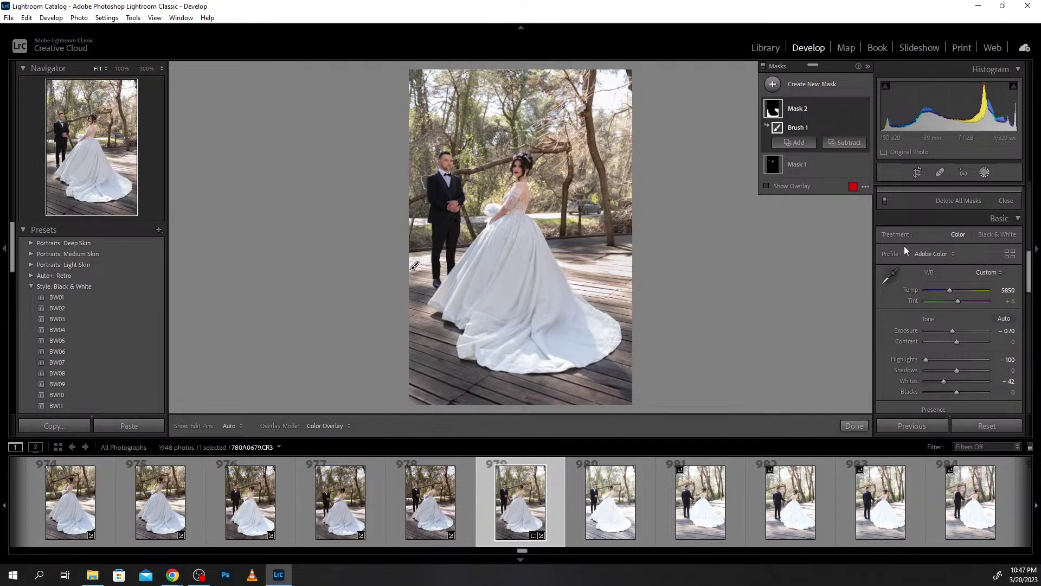
pyautogui.click(855, 426)
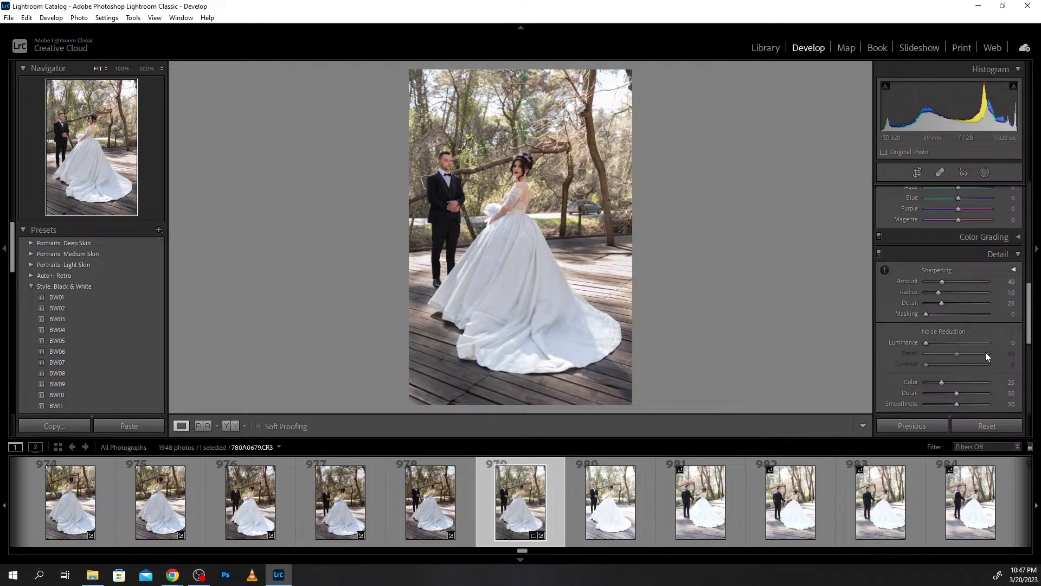
pyautogui.scroll(-2, 957, 289)
pyautogui.scroll(-3, 957, 289)
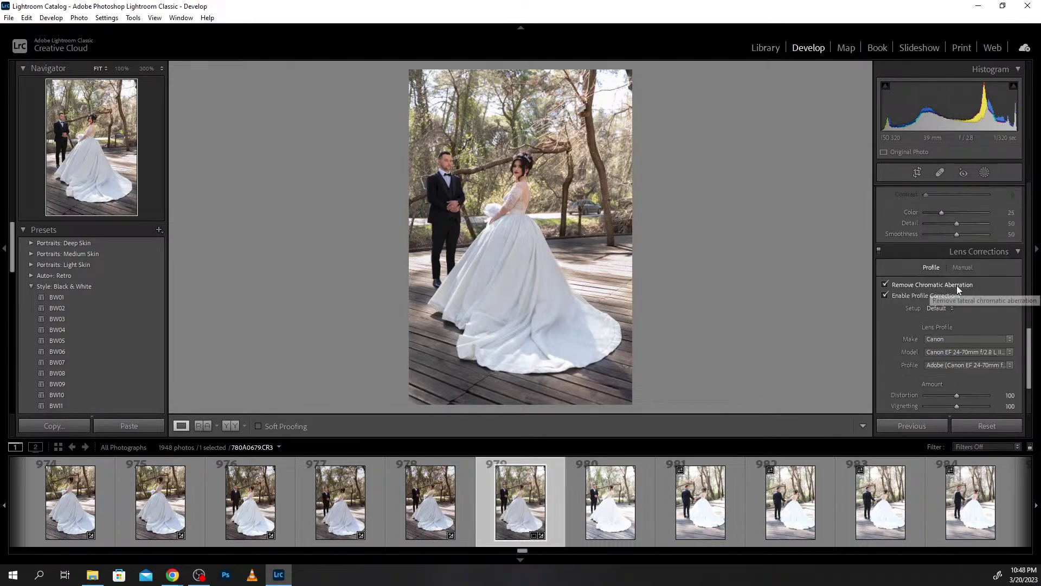
pyautogui.scroll(-2, 956, 285)
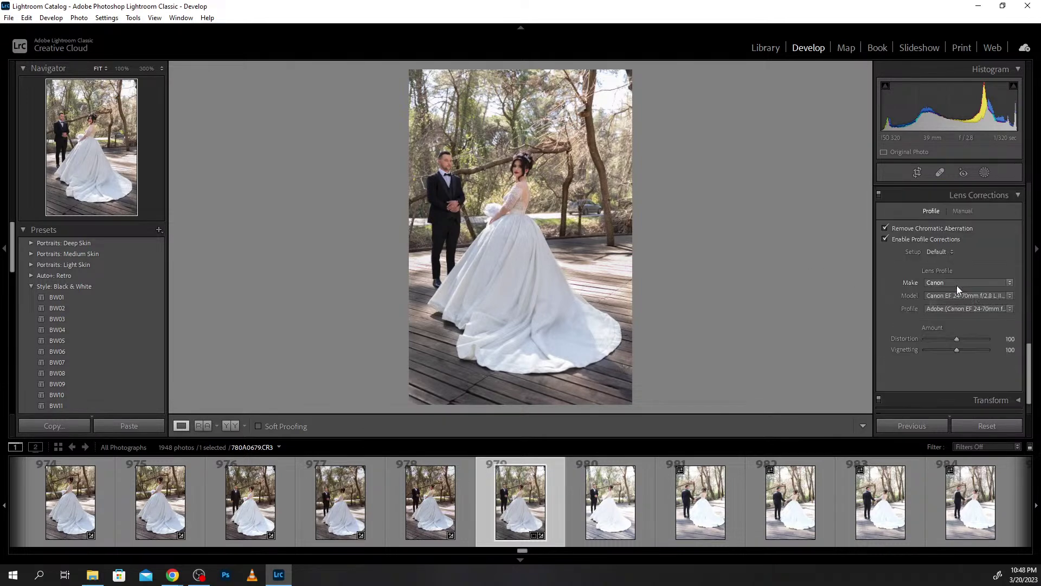
pyautogui.click(885, 239)
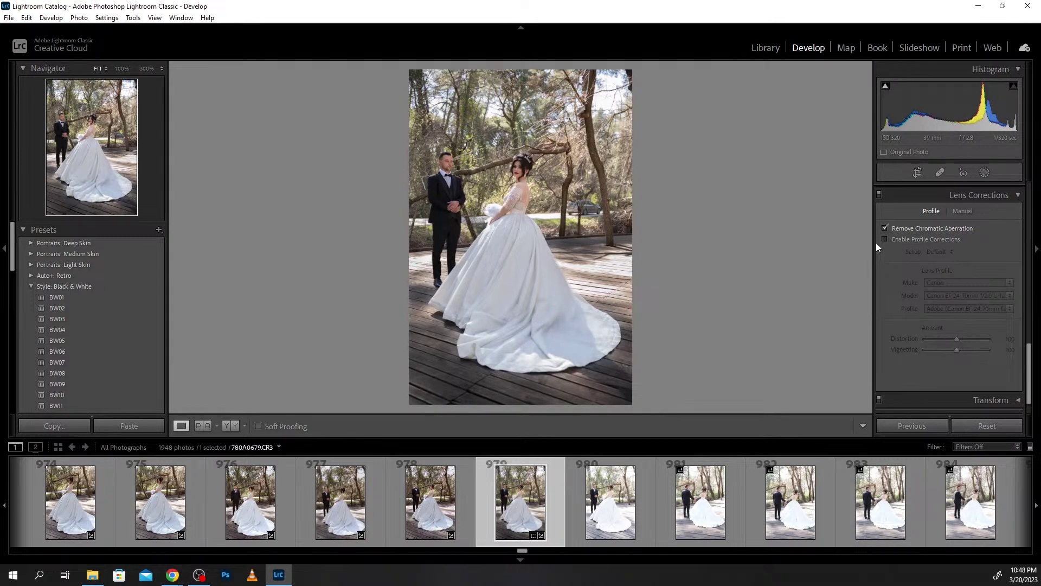
pyautogui.moveTo(610, 502)
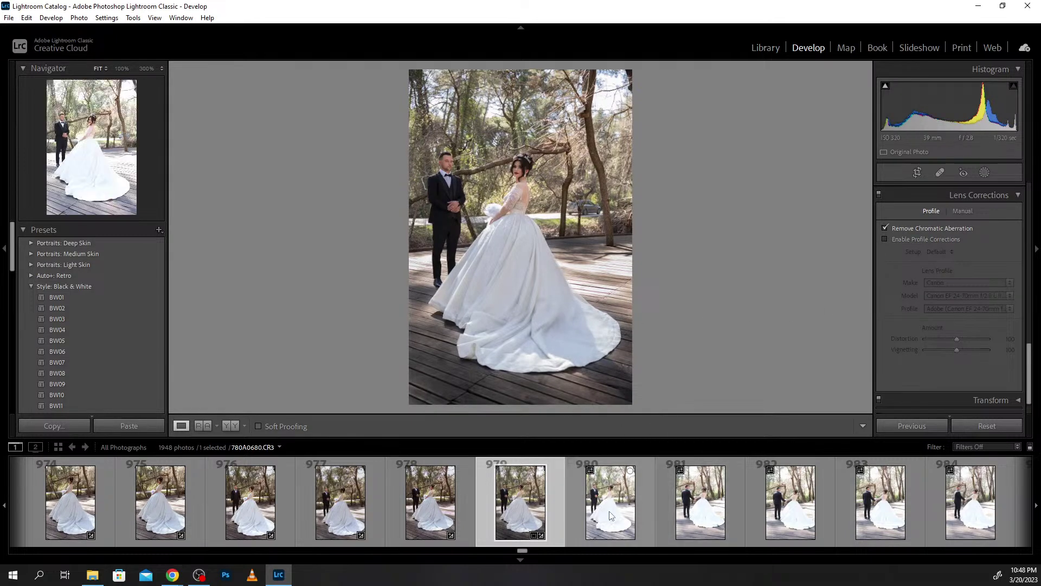
pyautogui.click(610, 516)
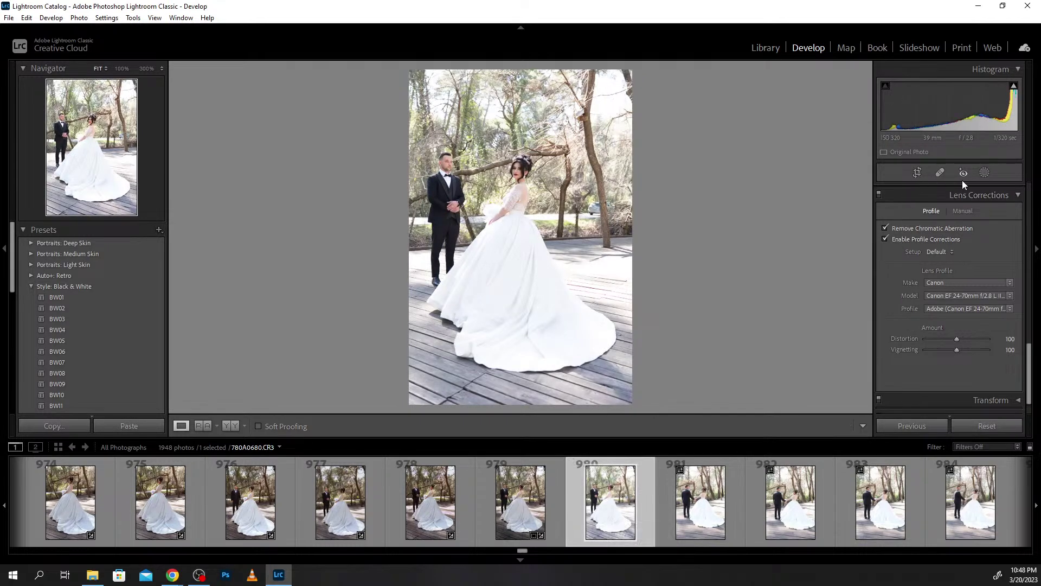
# Lower photo 780A0680's exposure to -0.50 in the Basic panel.
pyautogui.scroll(5, 951, 206)
pyautogui.scroll(5, 952, 206)
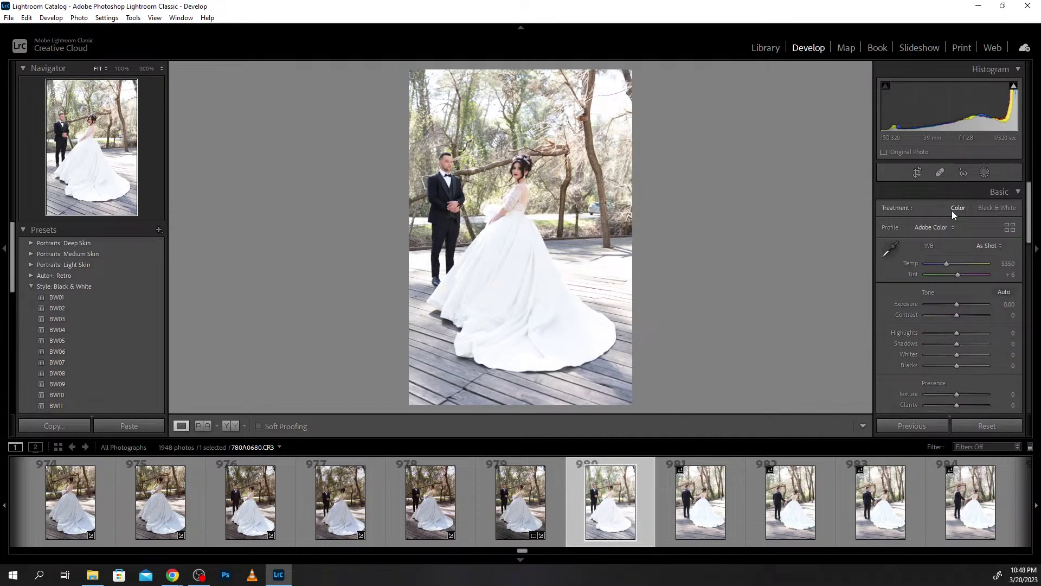
pyautogui.click(955, 304)
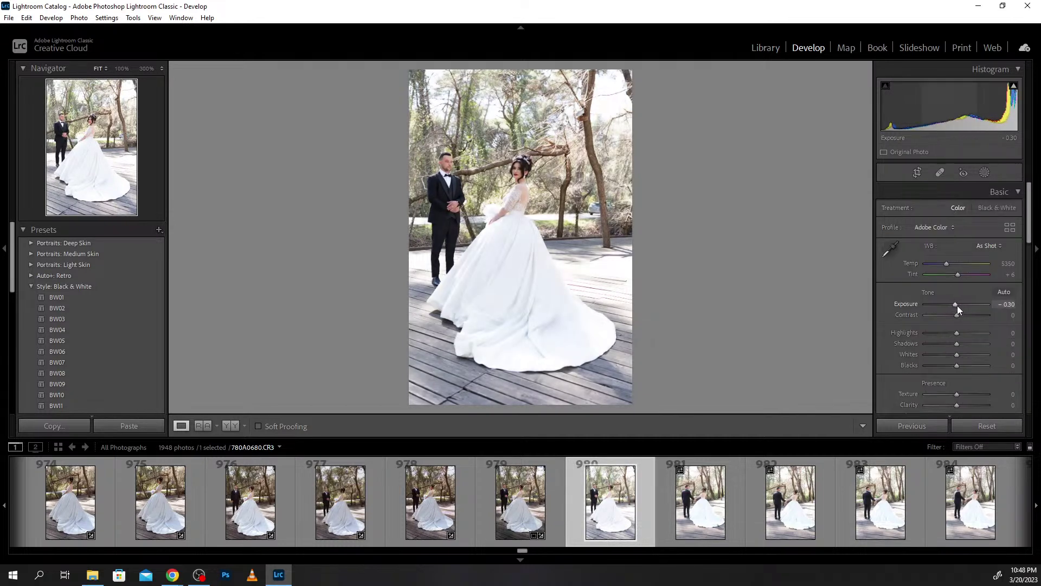
pyautogui.moveTo(957, 305); pyautogui.dragTo(956, 305)
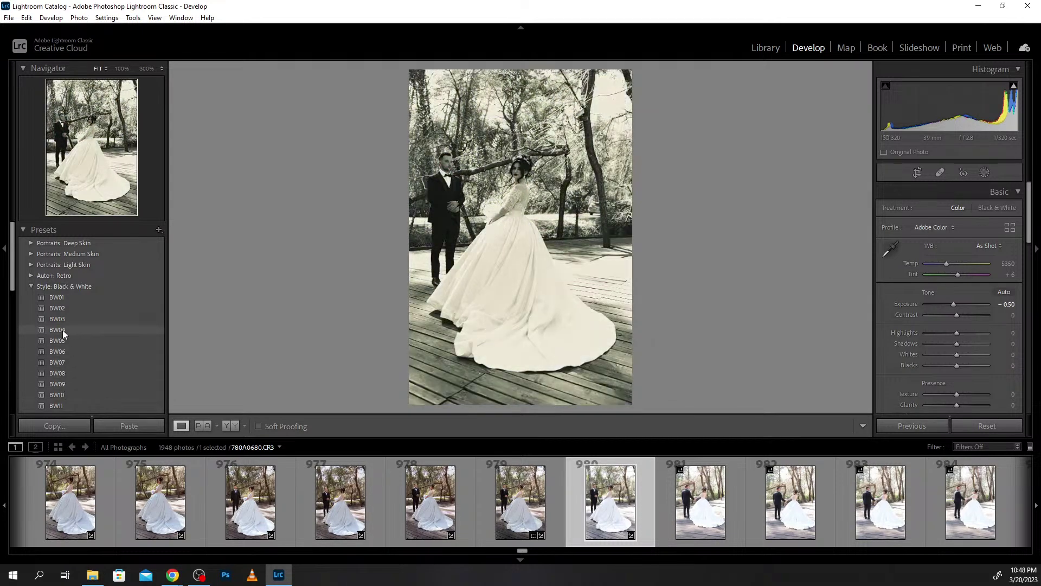
# Apply the BW01 preset with highlights at -100 and shadows at -42.
pyautogui.click(63, 295)
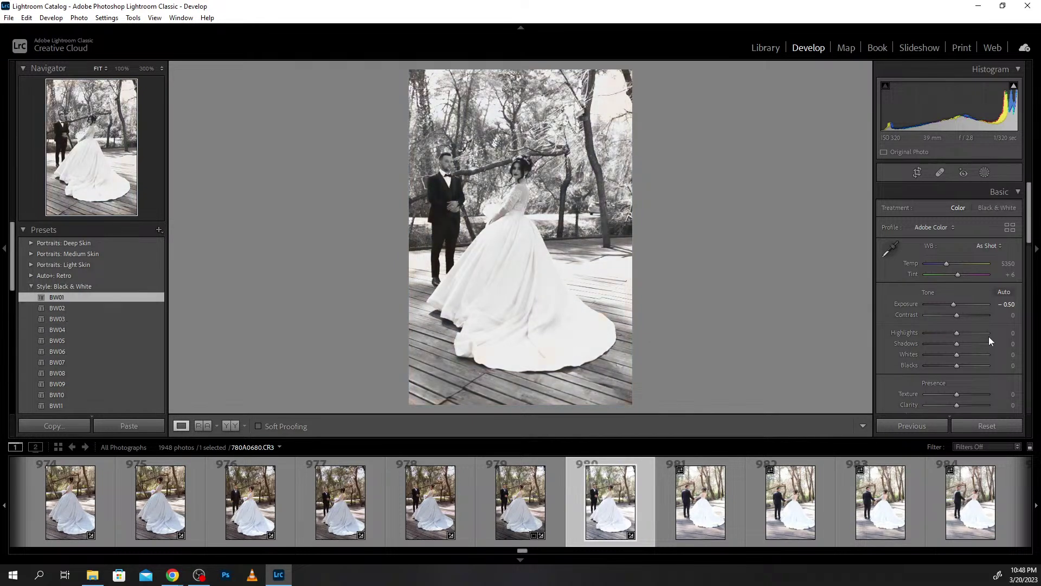
pyautogui.moveTo(939, 333); pyautogui.dragTo(904, 336)
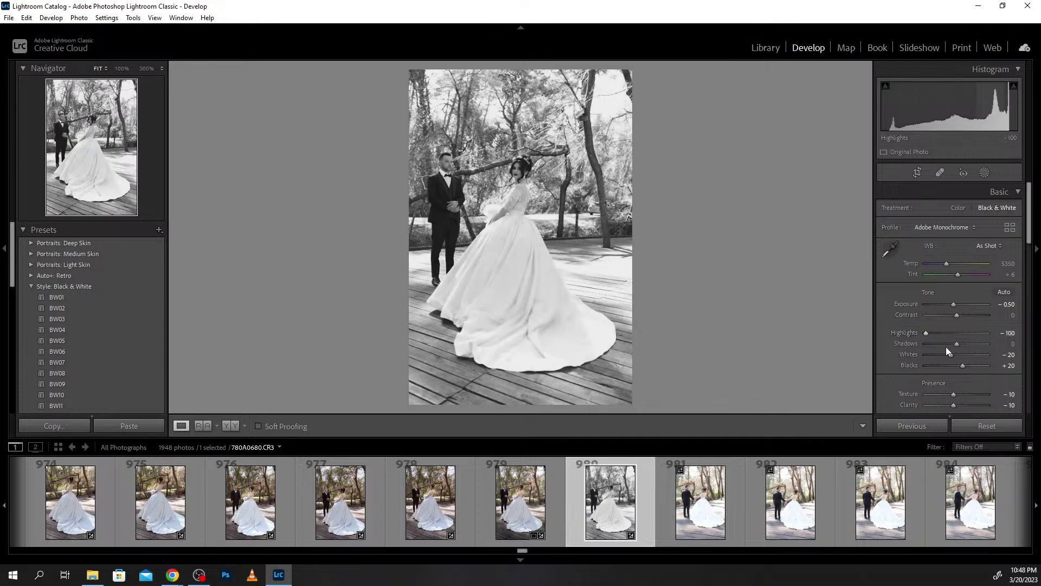
pyautogui.moveTo(955, 344); pyautogui.dragTo(943, 343)
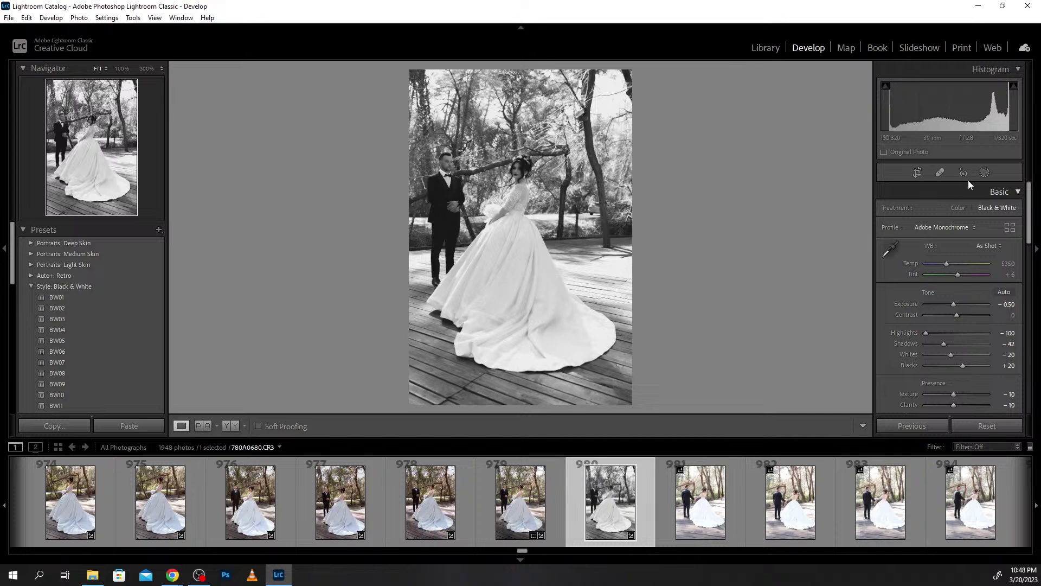
pyautogui.click(985, 171)
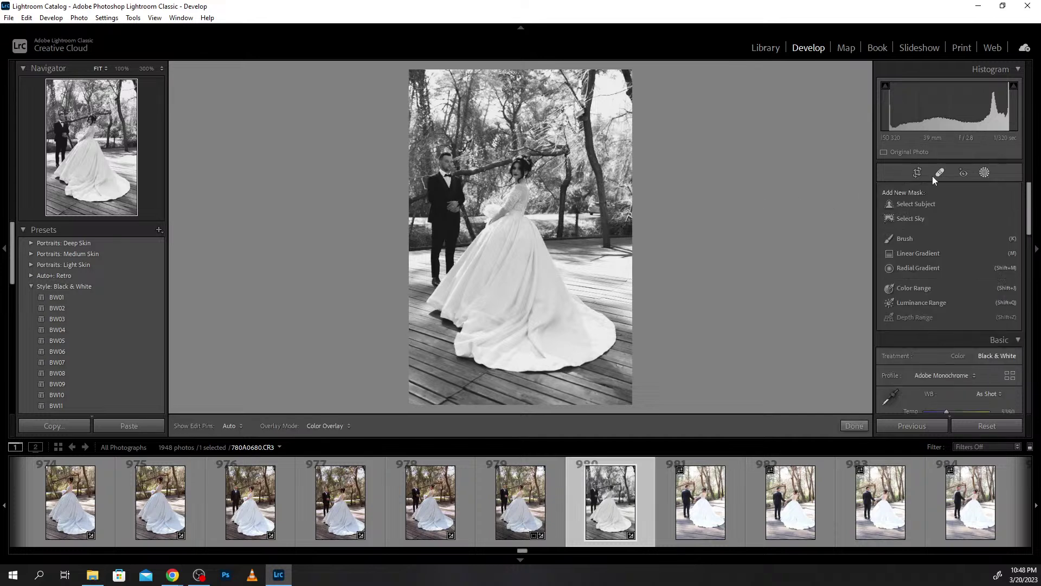
# Brush a mask over both heads on 780A0680 with exposure raised by 0.50.
pyautogui.click(903, 239)
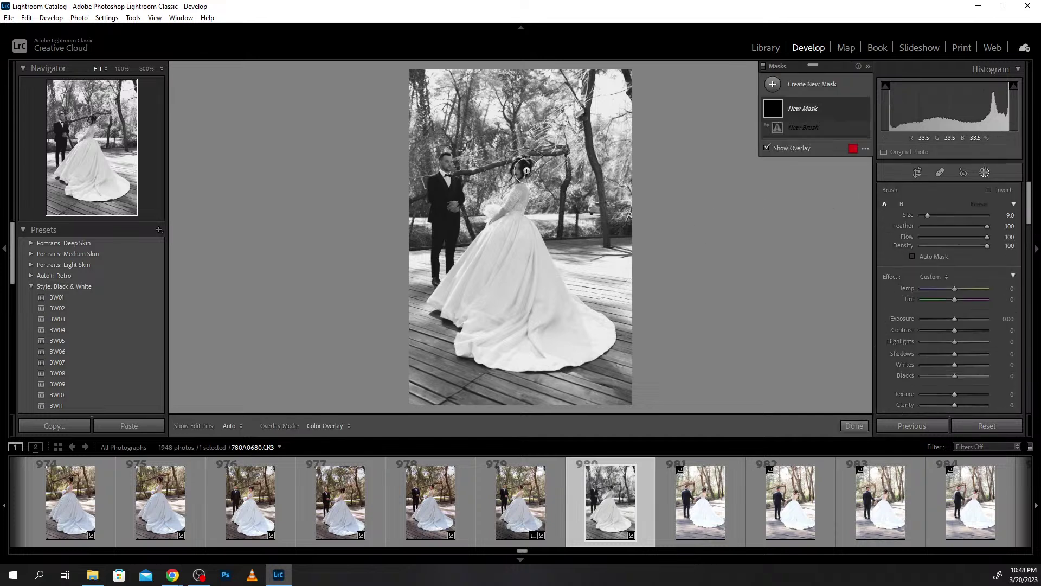
pyautogui.scroll(3, 515, 168)
pyautogui.moveTo(514, 169); pyautogui.dragTo(519, 188)
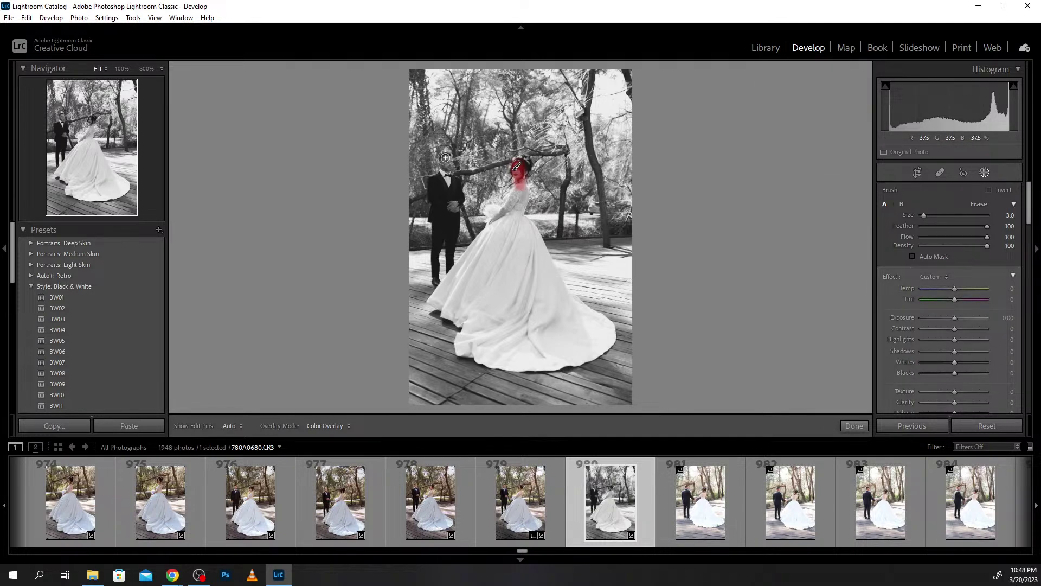
pyautogui.moveTo(447, 162); pyautogui.dragTo(446, 173)
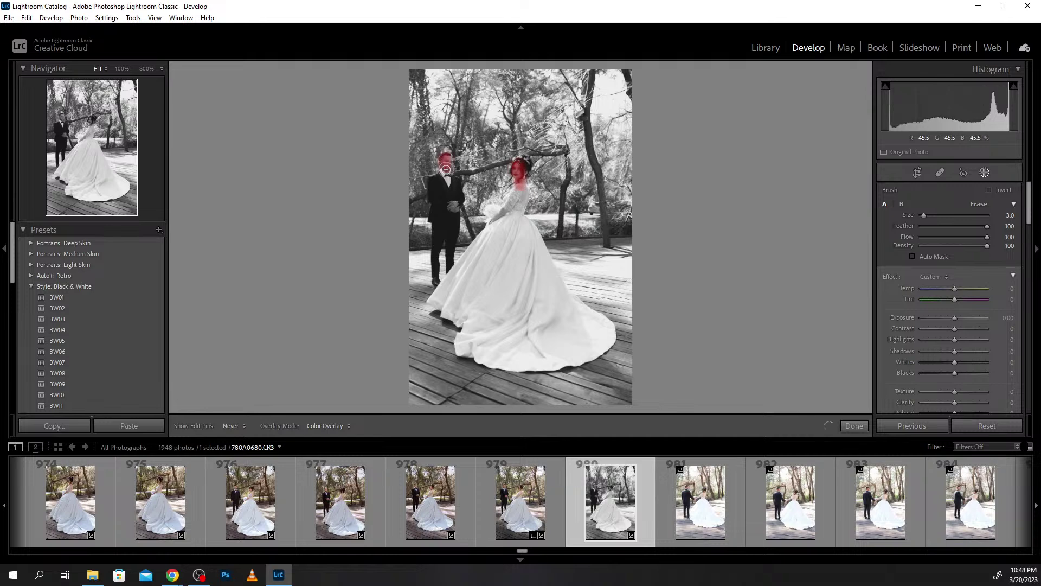
pyautogui.press('o')
pyautogui.click(956, 319)
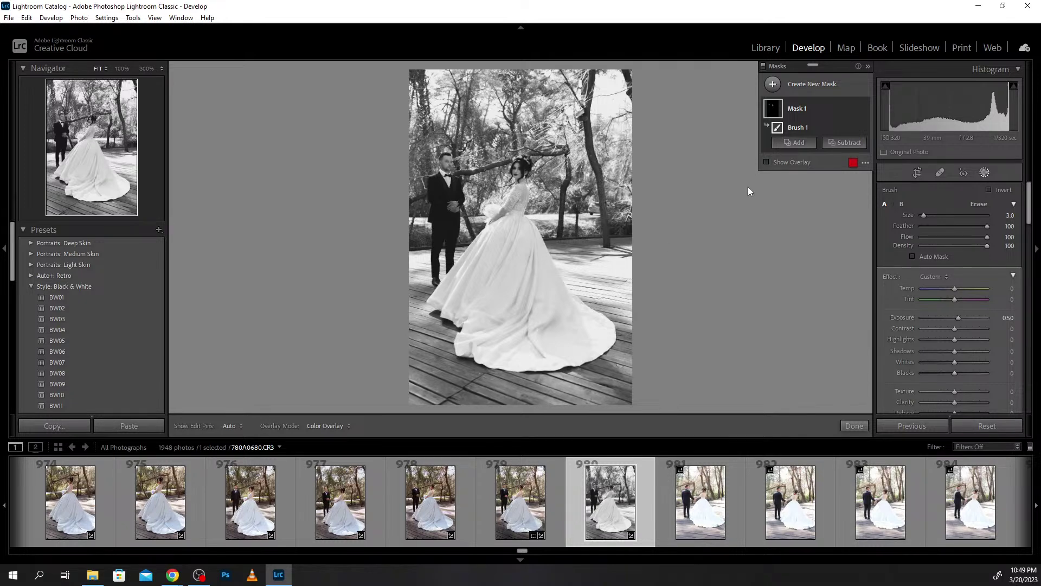
pyautogui.click(855, 428)
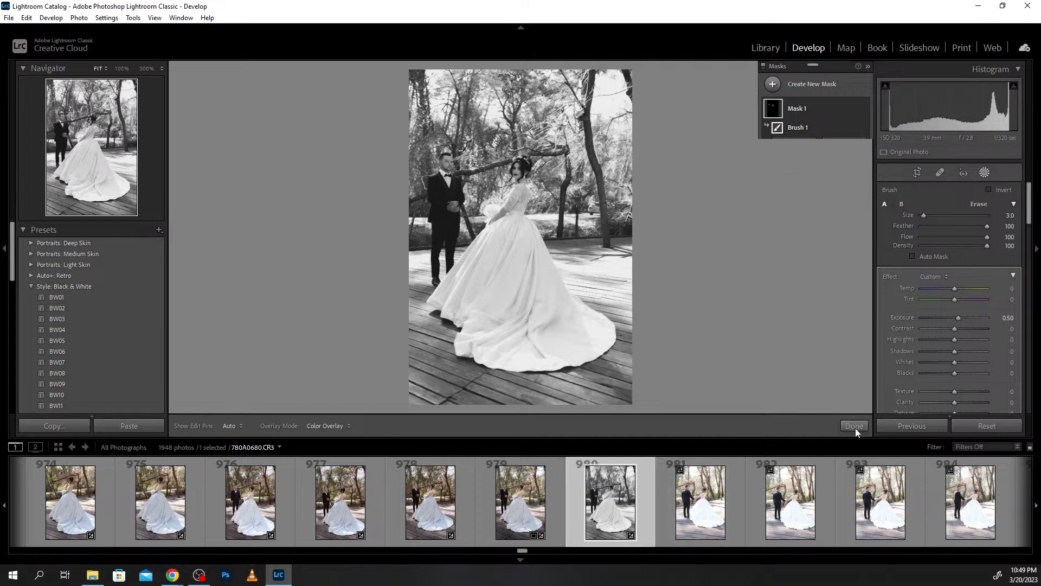
# Compare B&W photo 980 at 100% against photo 979, then set shadows +18 and whites -40.
pyautogui.click(535, 177)
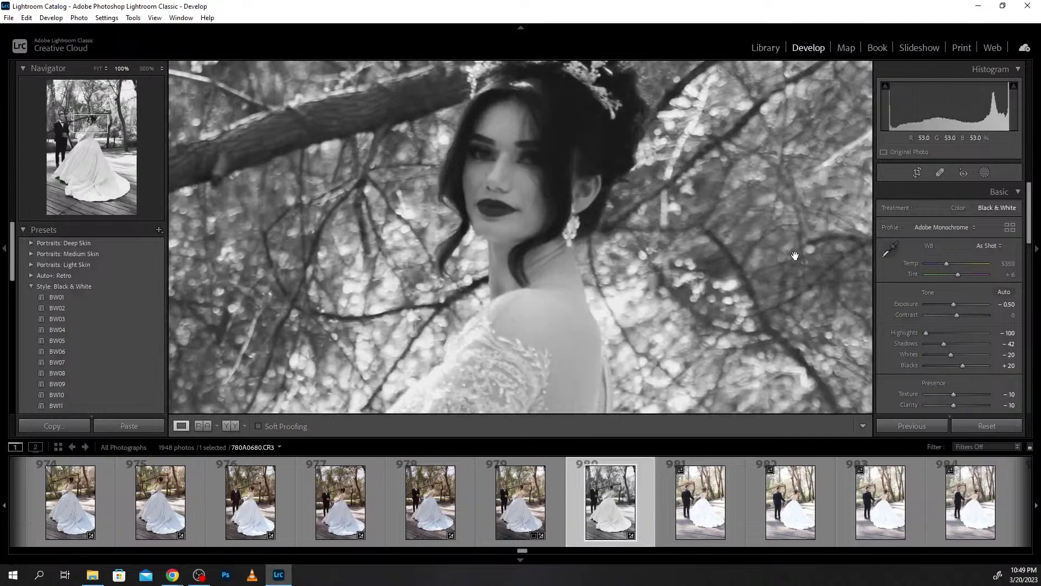
pyautogui.click(512, 526)
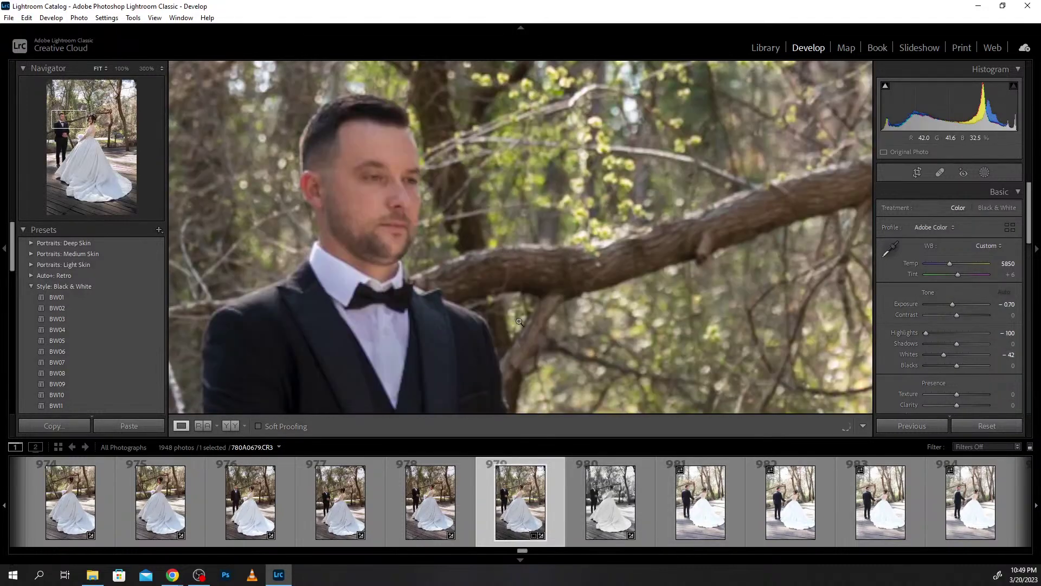
pyautogui.click(519, 311)
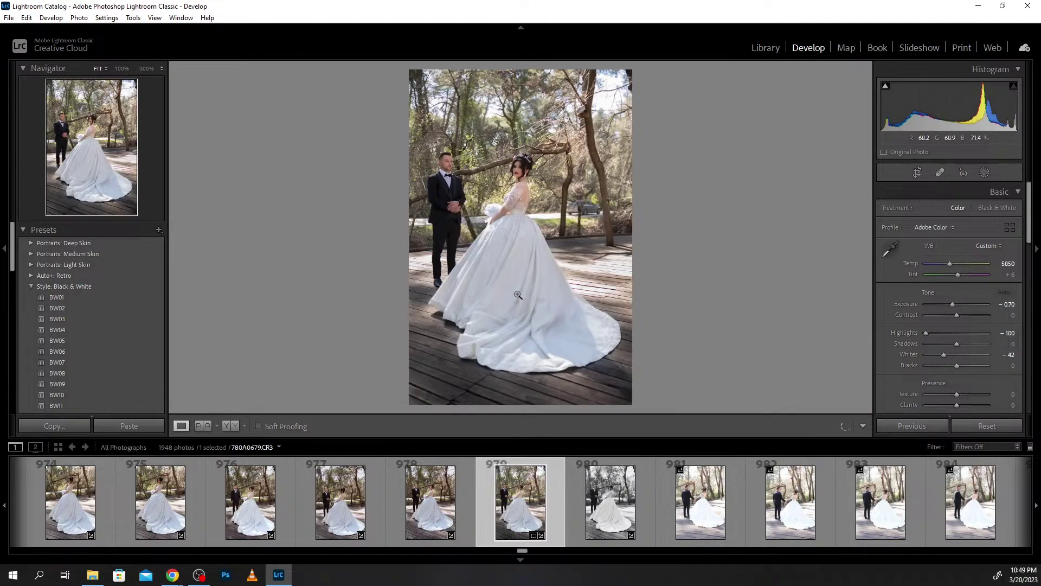
pyautogui.click(624, 522)
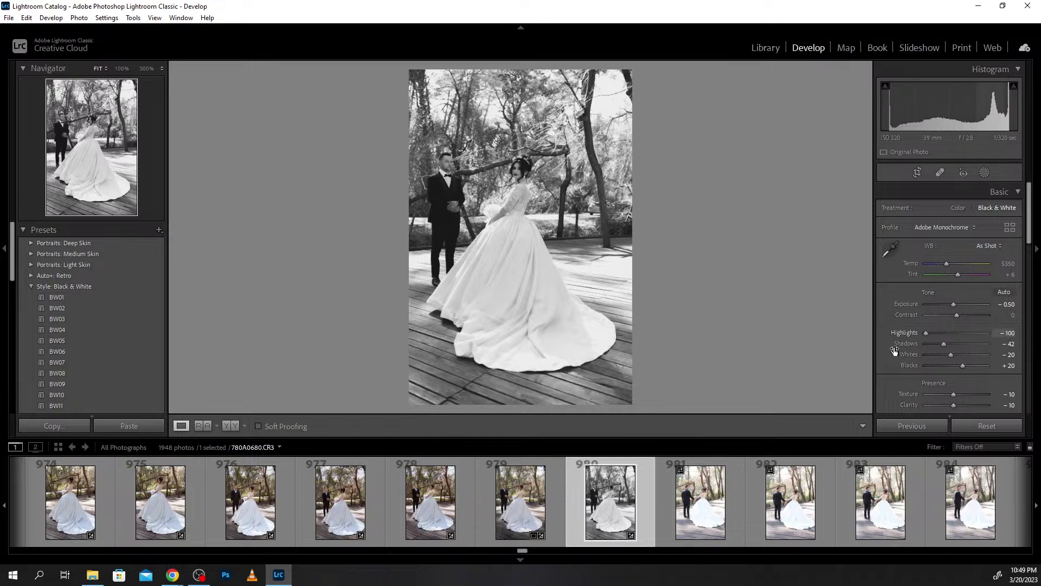
pyautogui.moveTo(944, 344)
pyautogui.mouseDown()
pyautogui.moveTo(959, 344)
pyautogui.moveTo(906, 353)
pyautogui.moveTo(943, 356)
pyautogui.moveTo(961, 344)
pyautogui.moveTo(958, 366)
pyautogui.mouseUp()
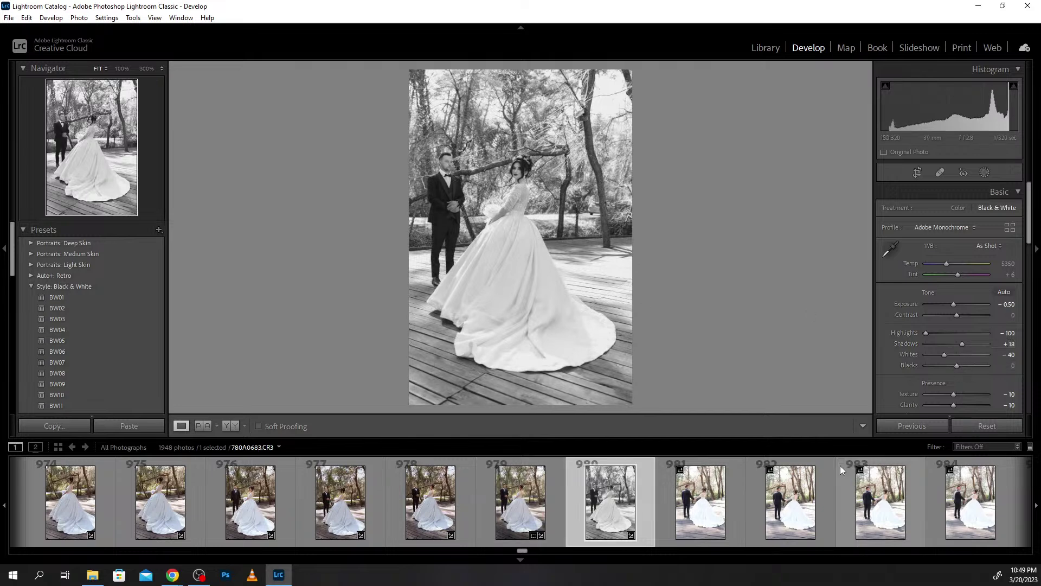
# Browse couple photos 981 through 985 in the filmstrip, ending on photo 986.
pyautogui.click(702, 509)
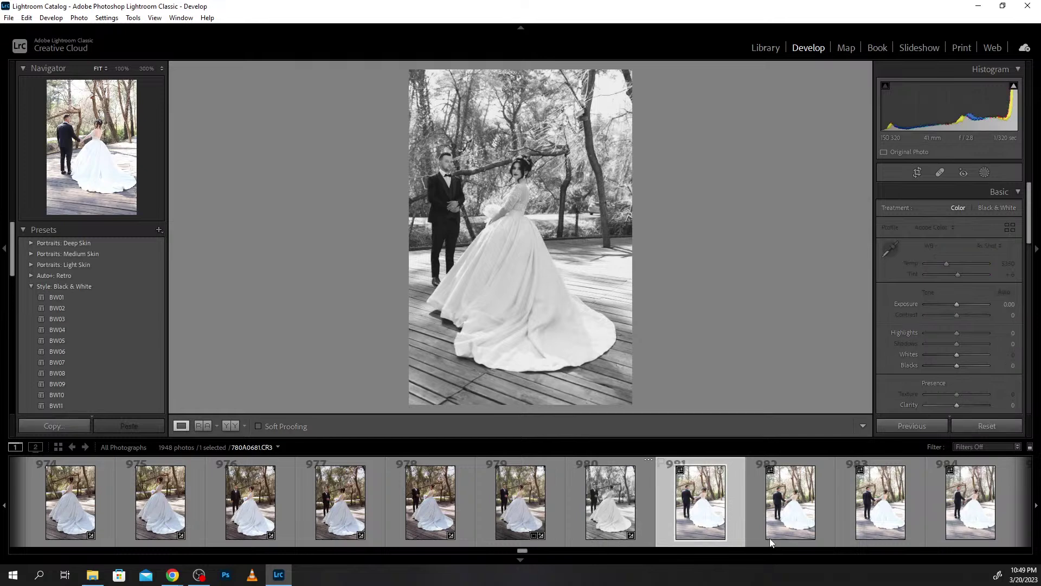
pyautogui.scroll(-3, 770, 538)
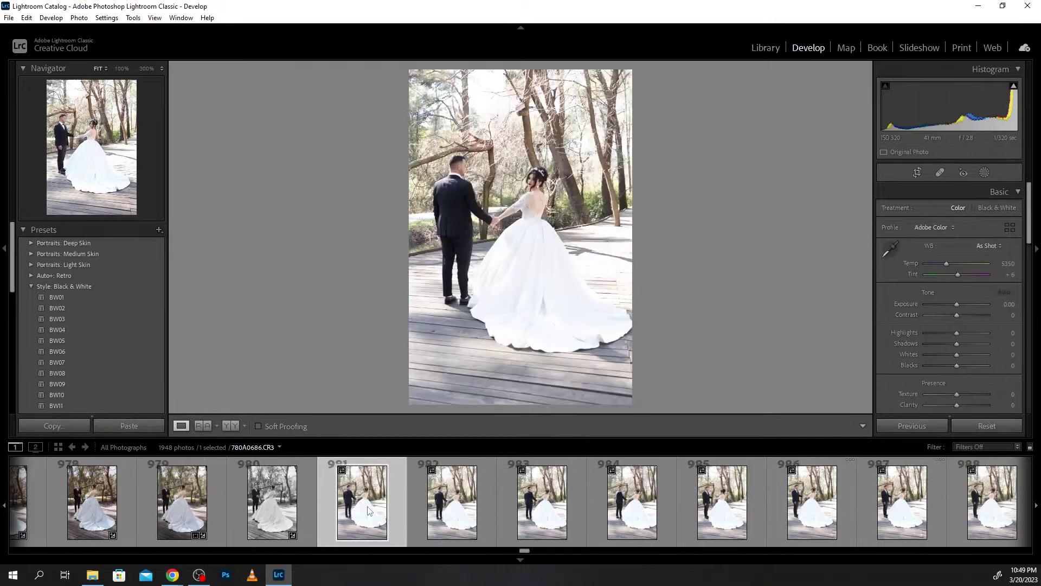
pyautogui.click(442, 512)
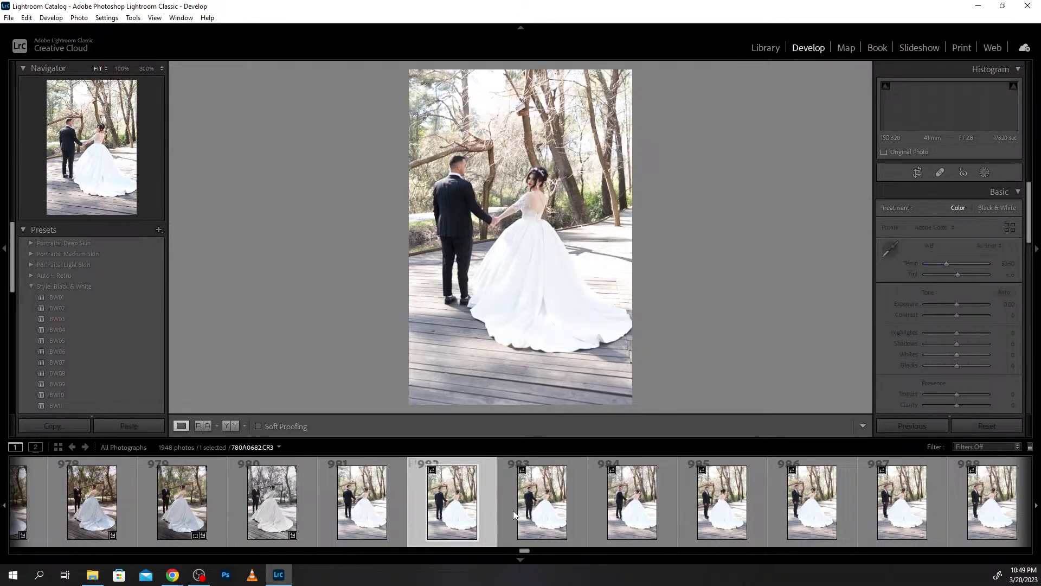
pyautogui.click(525, 514)
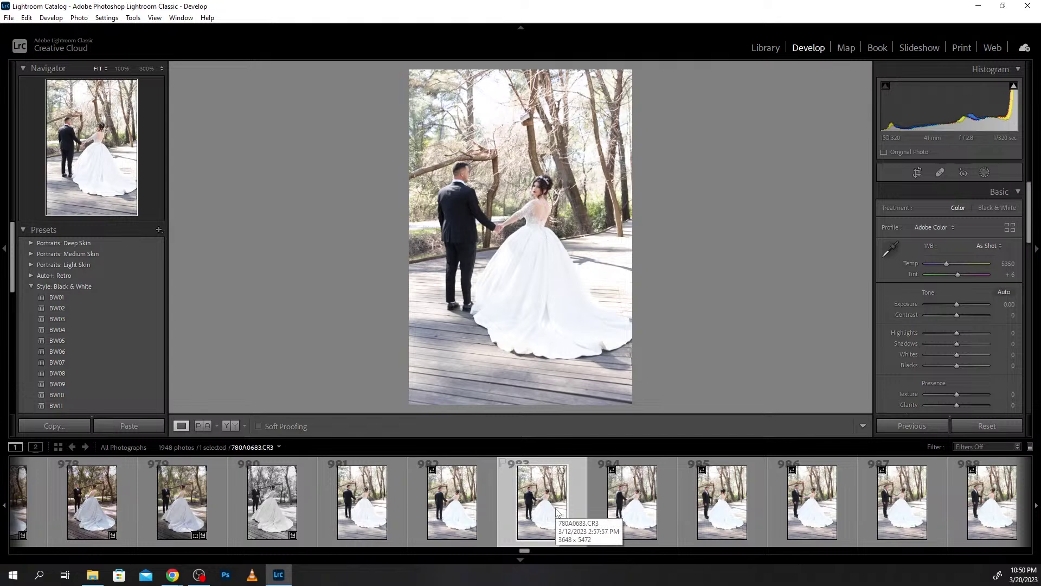
pyautogui.click(621, 511)
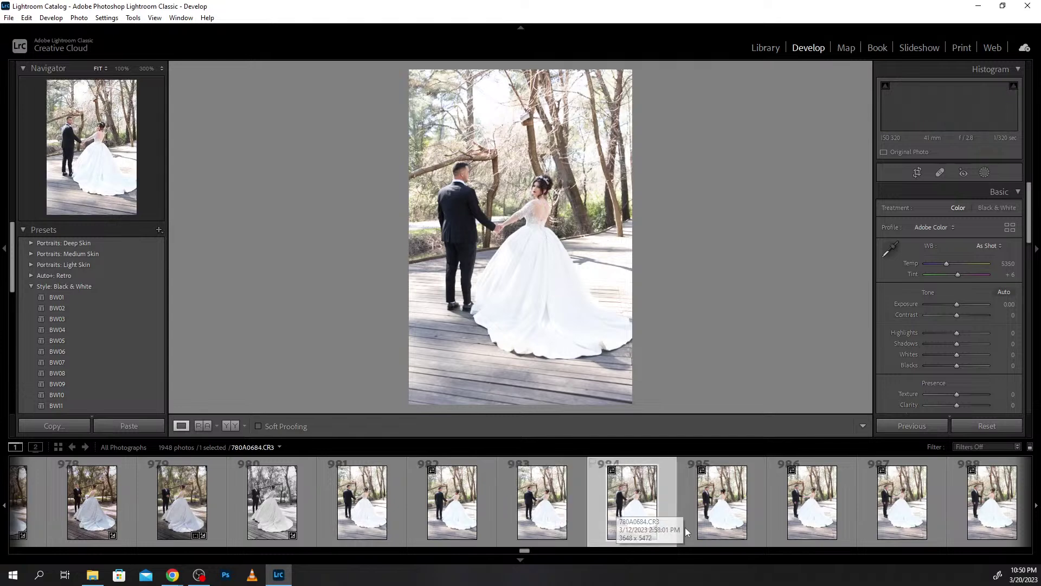
pyautogui.click(723, 513)
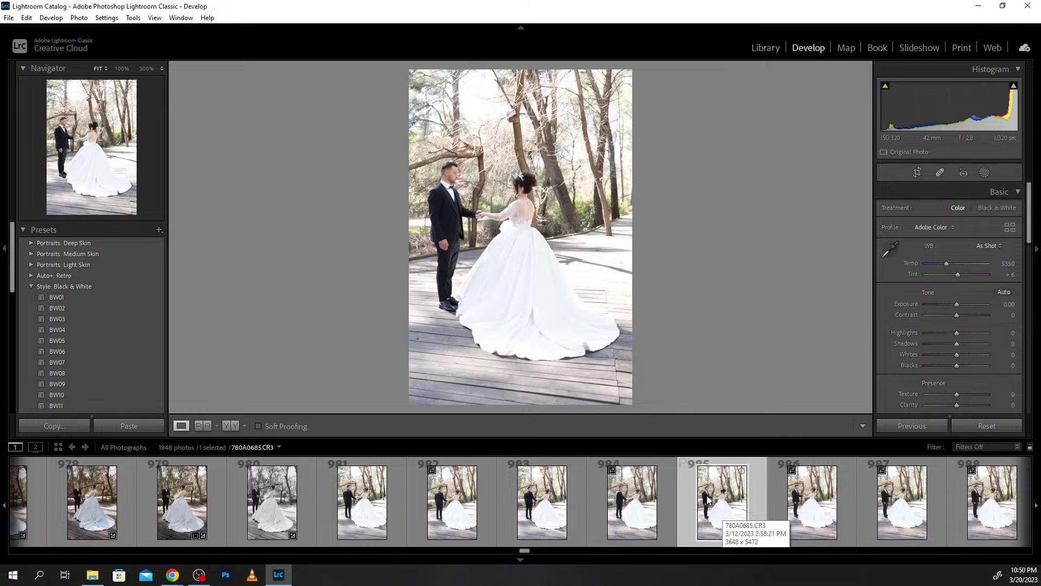
pyautogui.click(836, 524)
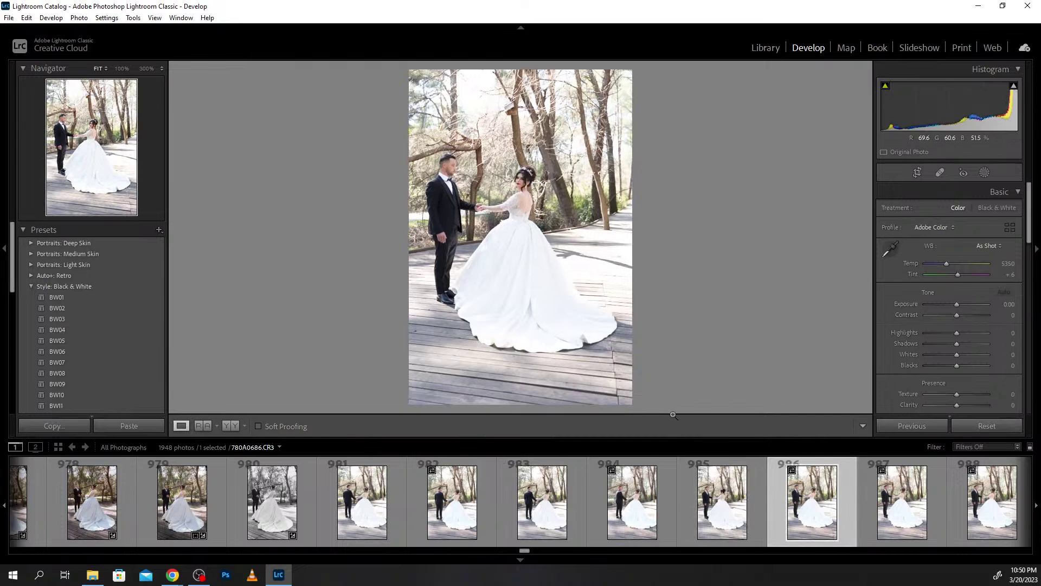
# Find frame 981 in the filmstrip and delete rejected photo 780A0681, leaving 1947 photos.
pyautogui.scroll(-5, 746, 497)
pyautogui.scroll(-4, 745, 497)
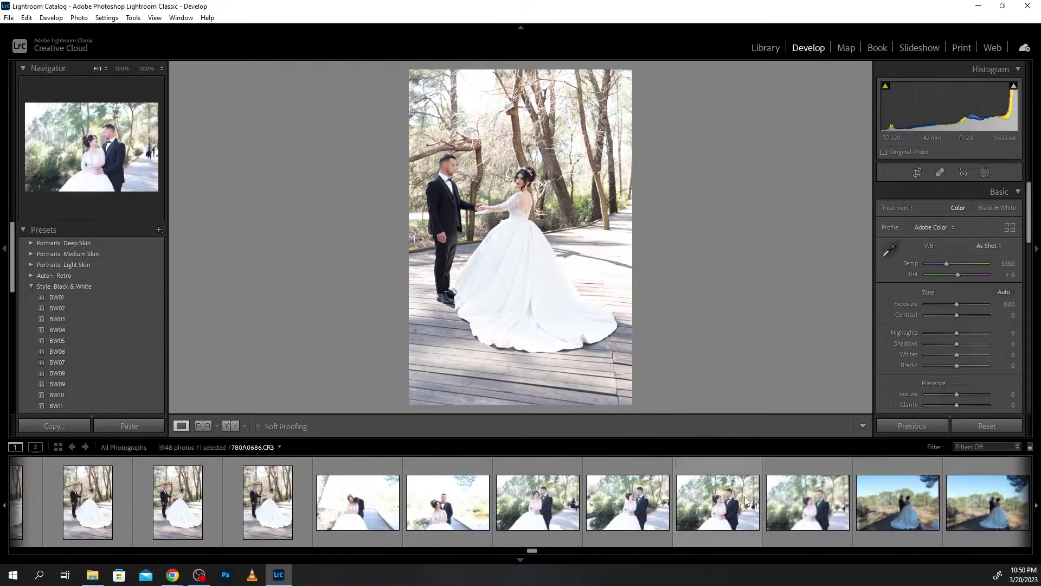
pyautogui.scroll(-4, 745, 500)
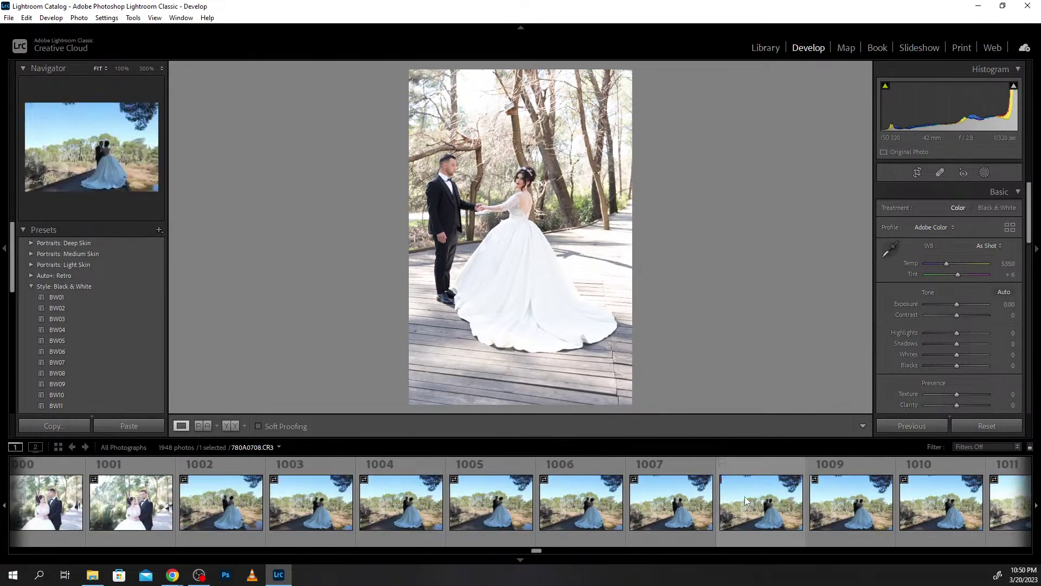
pyautogui.scroll(-3, 746, 500)
pyautogui.scroll(-5, 745, 500)
pyautogui.scroll(-5, 745, 500)
pyautogui.scroll(-5, 746, 500)
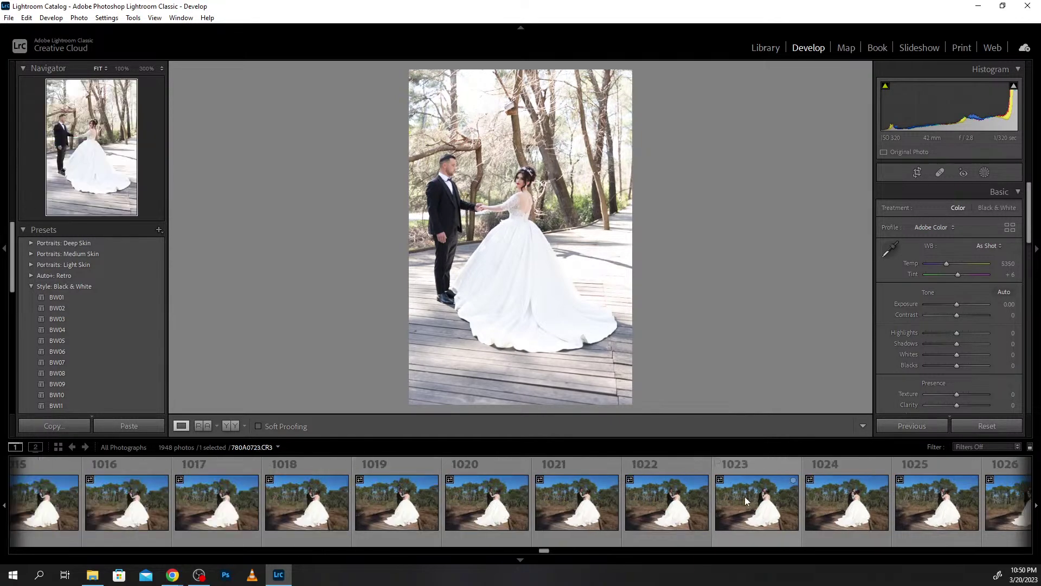
pyautogui.scroll(-5, 746, 500)
pyautogui.scroll(-5, 745, 500)
pyautogui.scroll(-5, 746, 500)
pyautogui.scroll(-5, 746, 500)
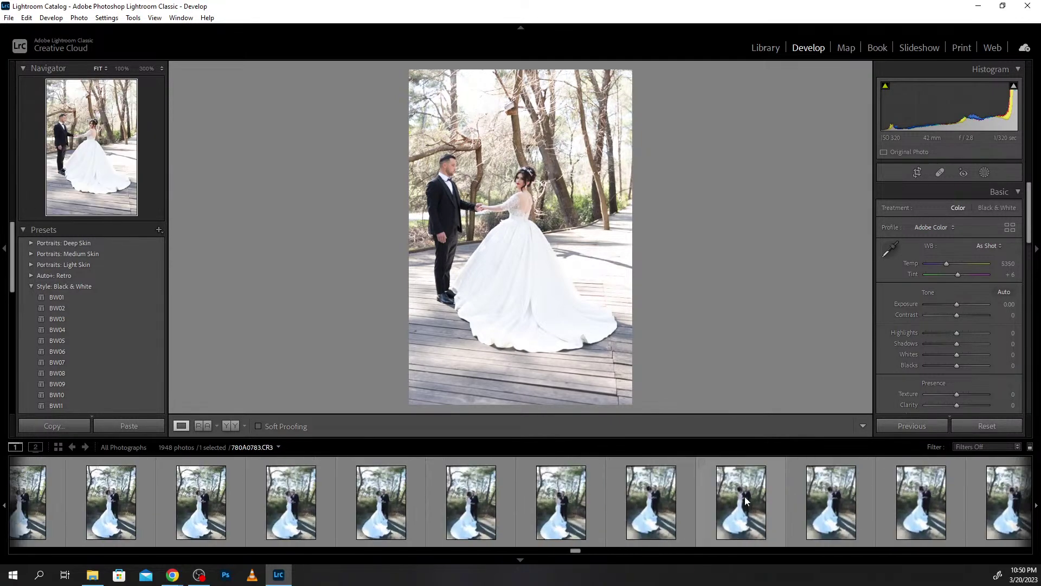
pyautogui.scroll(-5, 745, 500)
pyautogui.scroll(-5, 746, 500)
pyautogui.scroll(-5, 746, 501)
pyautogui.scroll(-5, 745, 501)
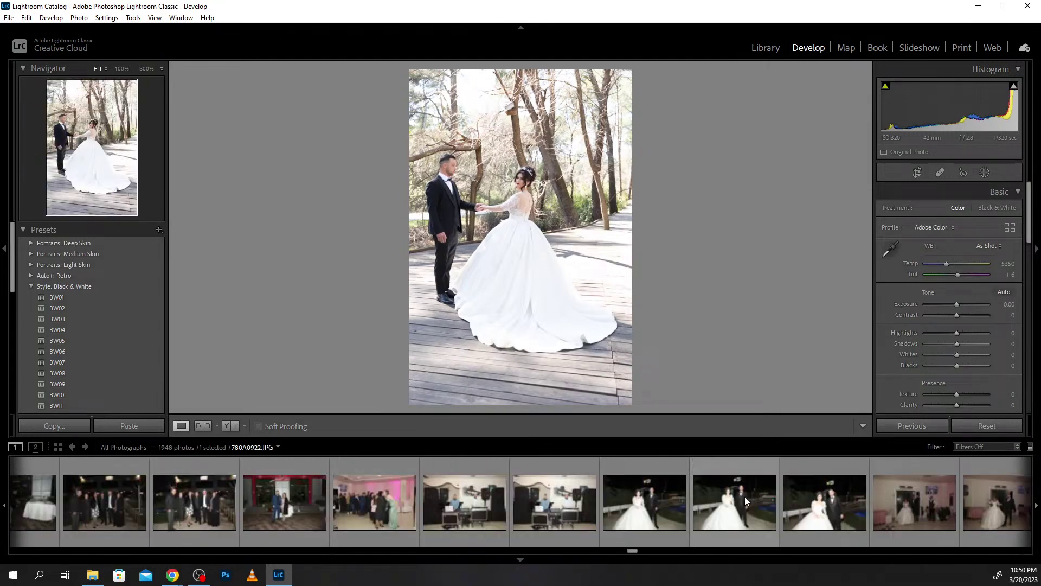
pyautogui.scroll(-5, 745, 500)
pyautogui.scroll(5, 746, 498)
pyautogui.scroll(5, 745, 498)
pyautogui.scroll(5, 746, 498)
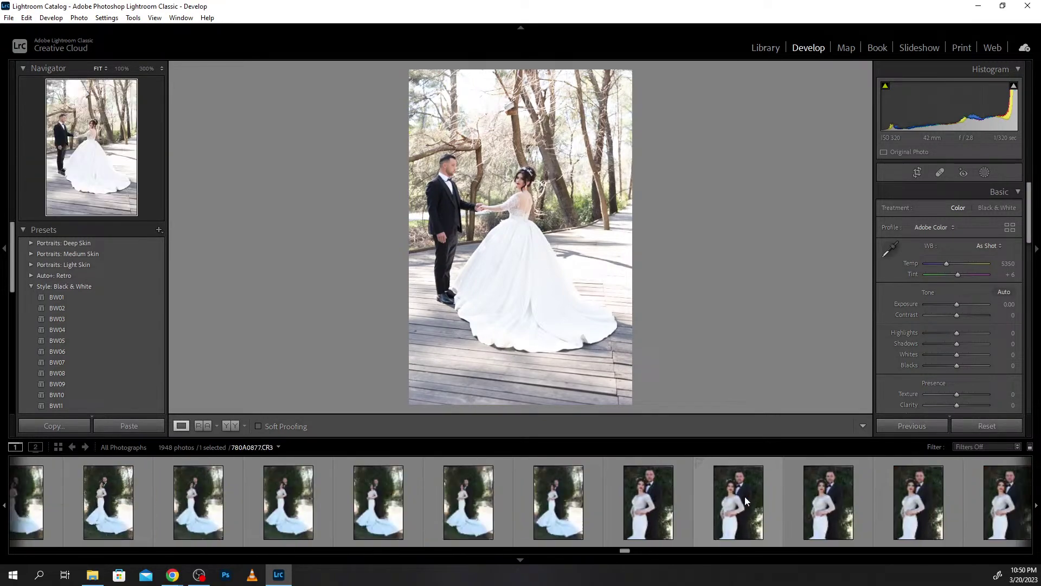
pyautogui.scroll(5, 745, 498)
pyautogui.scroll(5, 744, 497)
pyautogui.scroll(5, 744, 496)
pyautogui.scroll(5, 744, 497)
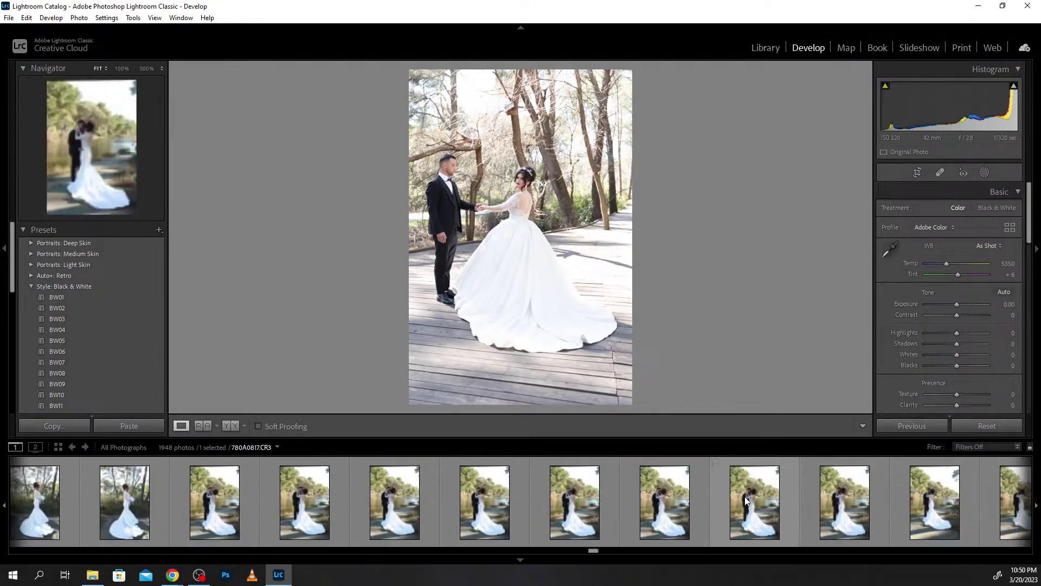
pyautogui.scroll(5, 745, 497)
pyautogui.scroll(5, 745, 500)
pyautogui.scroll(5, 745, 500)
pyautogui.scroll(5, 745, 500)
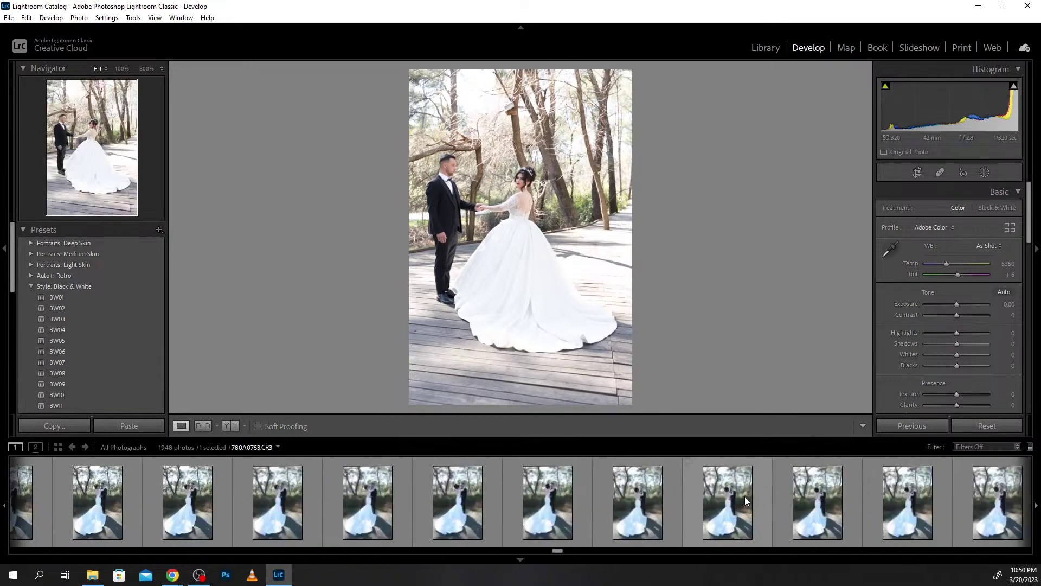
pyautogui.scroll(5, 745, 500)
pyautogui.scroll(3, 745, 500)
pyautogui.scroll(3, 745, 500)
pyautogui.scroll(3, 746, 500)
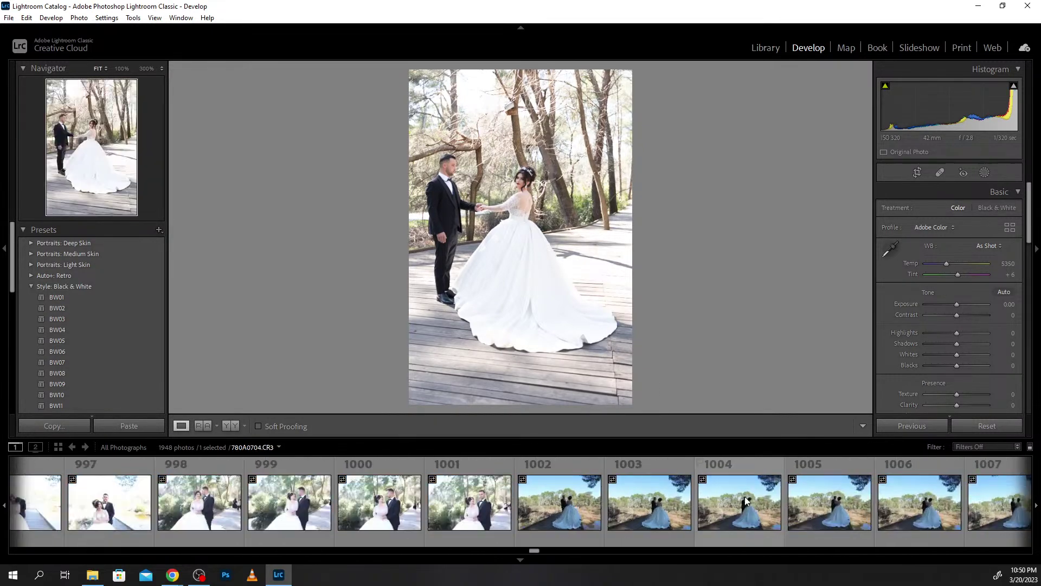
pyautogui.scroll(3, 746, 500)
pyautogui.scroll(5, 745, 501)
pyautogui.scroll(5, 745, 500)
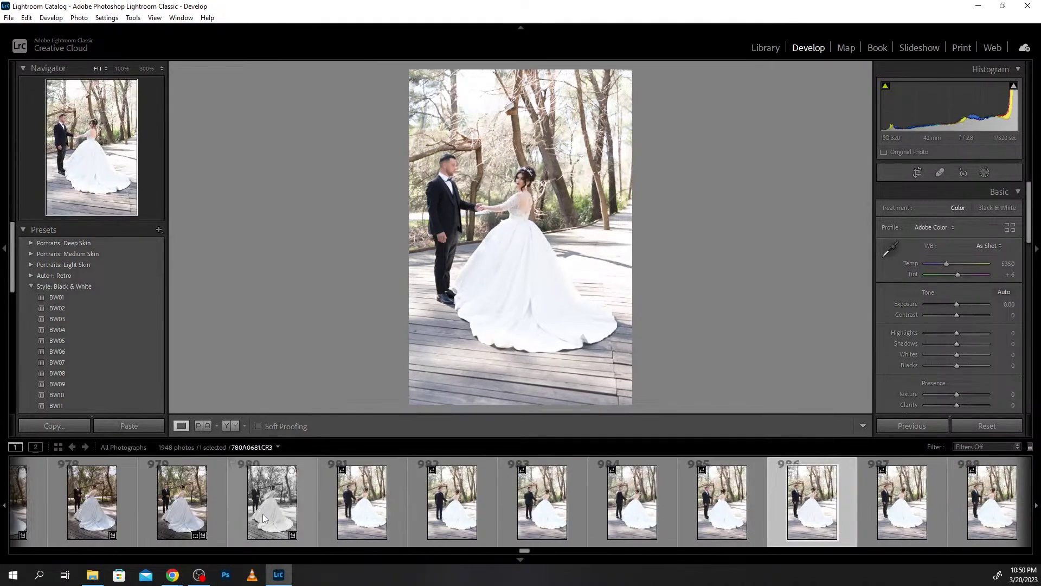
pyautogui.click(350, 521)
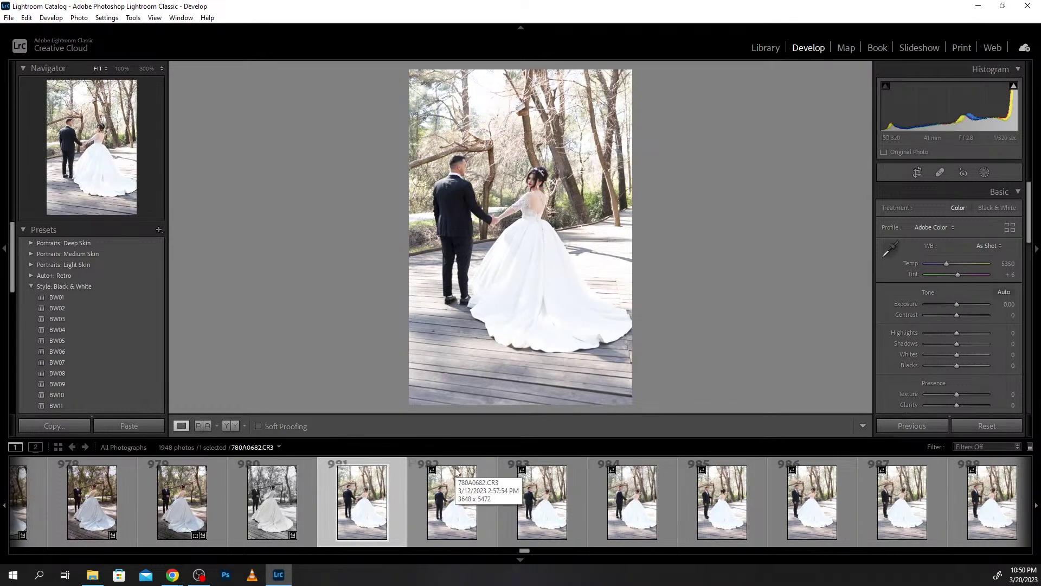
pyautogui.hotkey('ctrl', 'd')
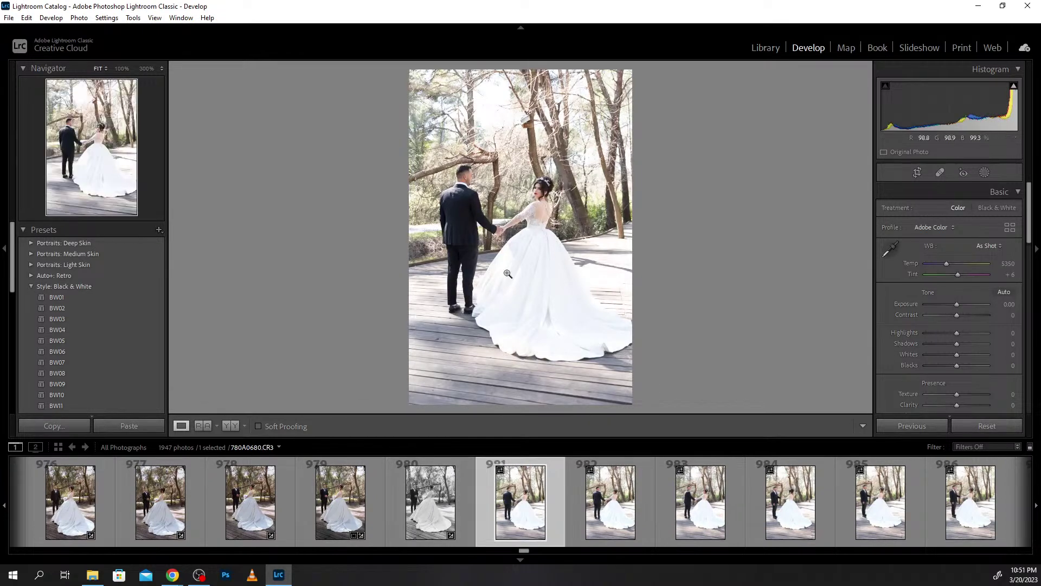
# Give photo 981 exposure -1.75, shadows +26 and temperature 6211.
pyautogui.moveTo(957, 304); pyautogui.dragTo(946, 305)
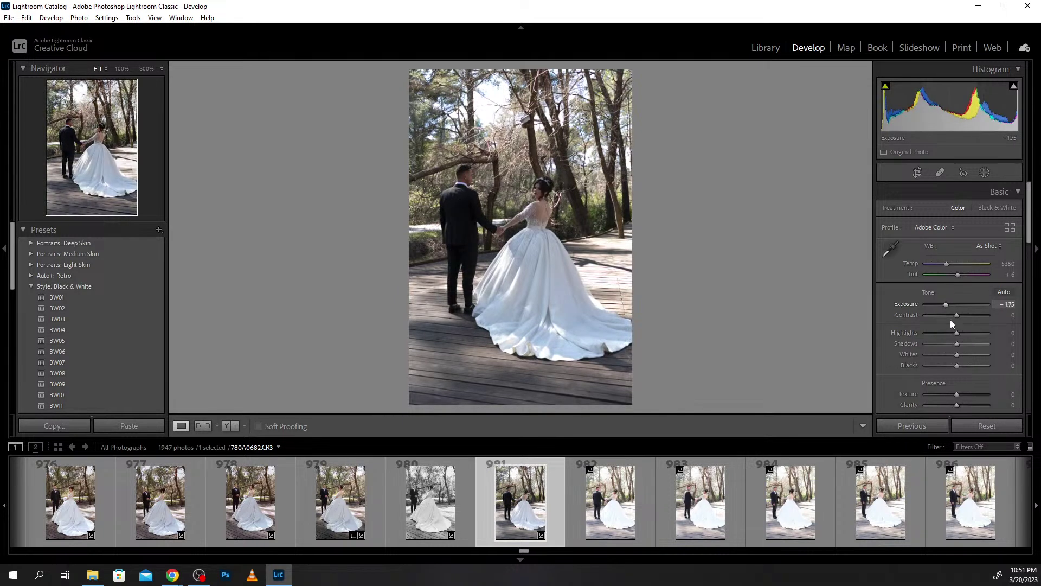
pyautogui.click(965, 343)
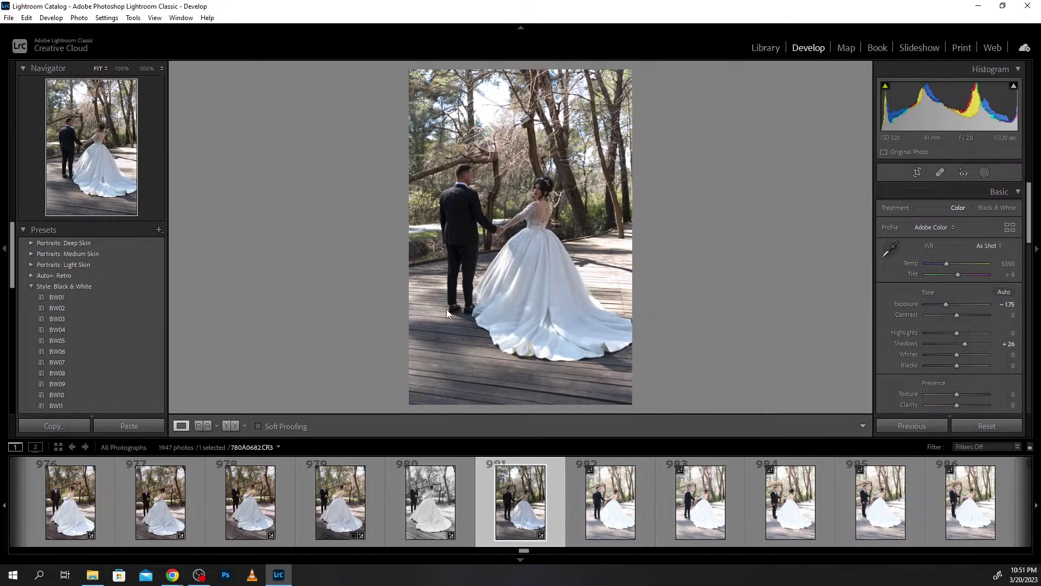
pyautogui.moveTo(610, 503)
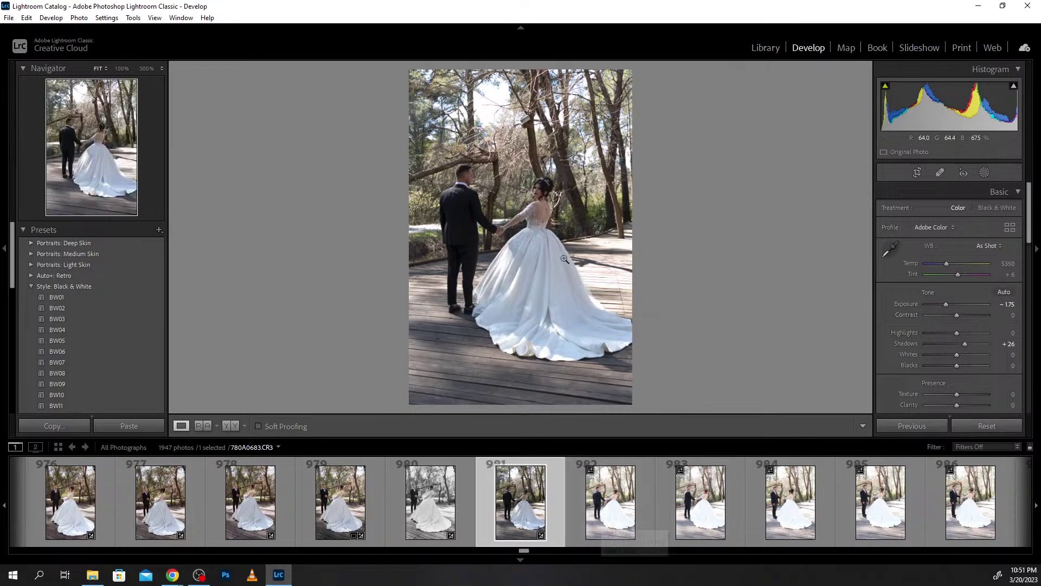
pyautogui.click(953, 263)
pyautogui.moveTo(953, 263); pyautogui.dragTo(951, 263)
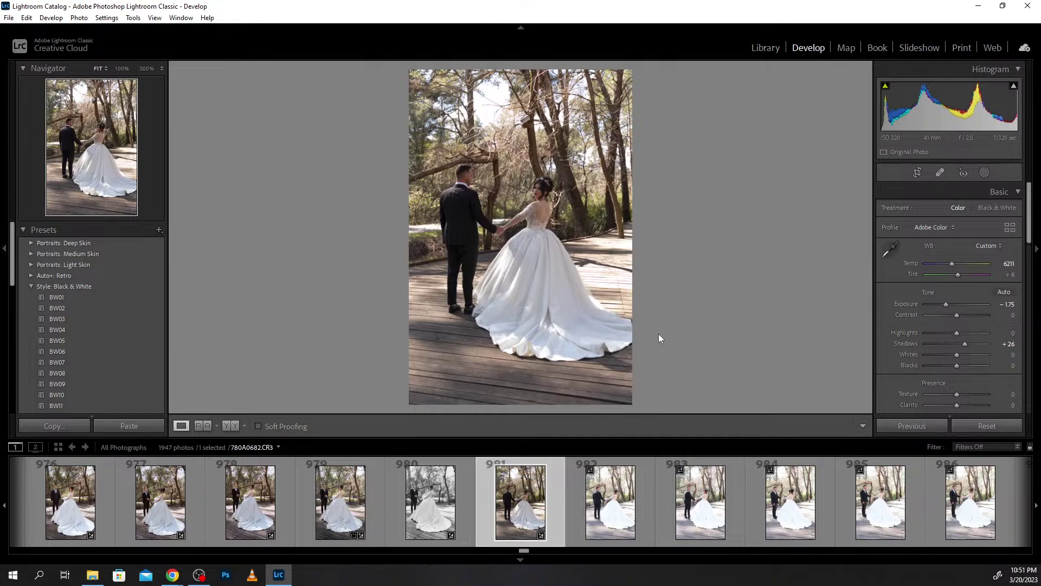
# Uncheck Enable Profile Corrections under Lens Corrections, then expand the Calibration panel.
pyautogui.scroll(-5, 938, 364)
pyautogui.scroll(-5, 937, 363)
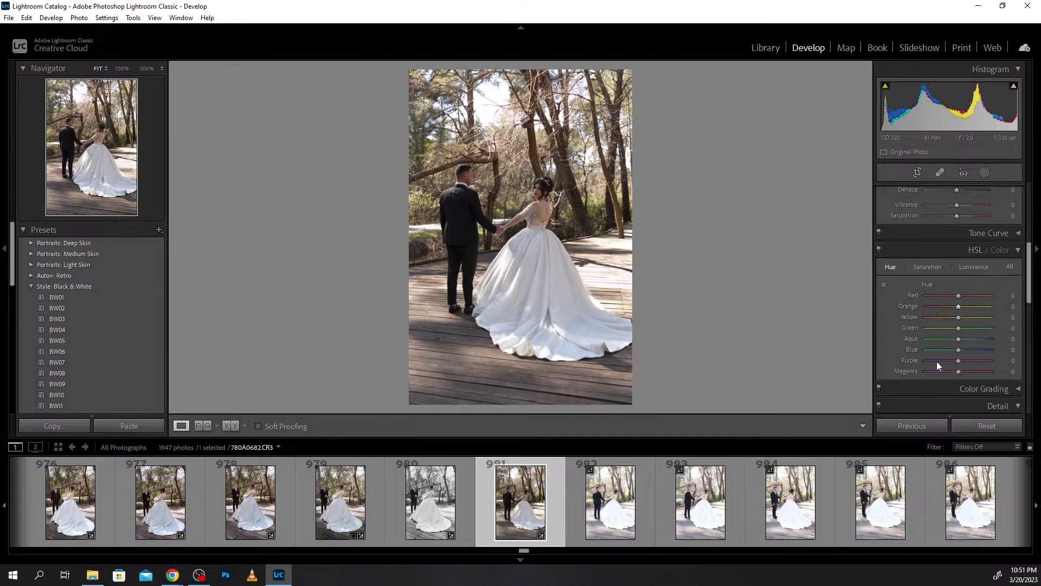
pyautogui.scroll(-3, 937, 364)
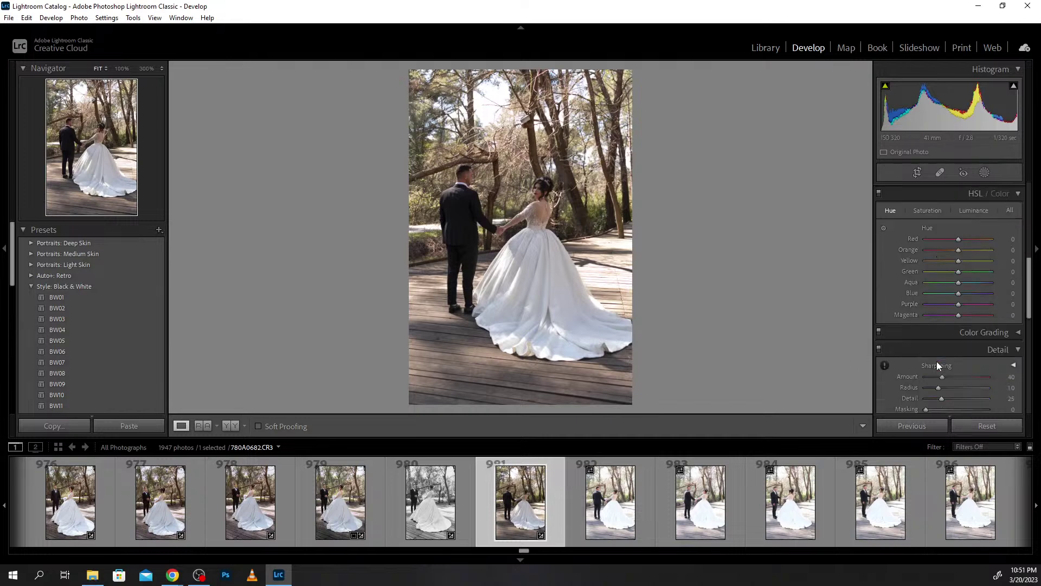
pyautogui.click(1019, 349)
pyautogui.click(993, 367)
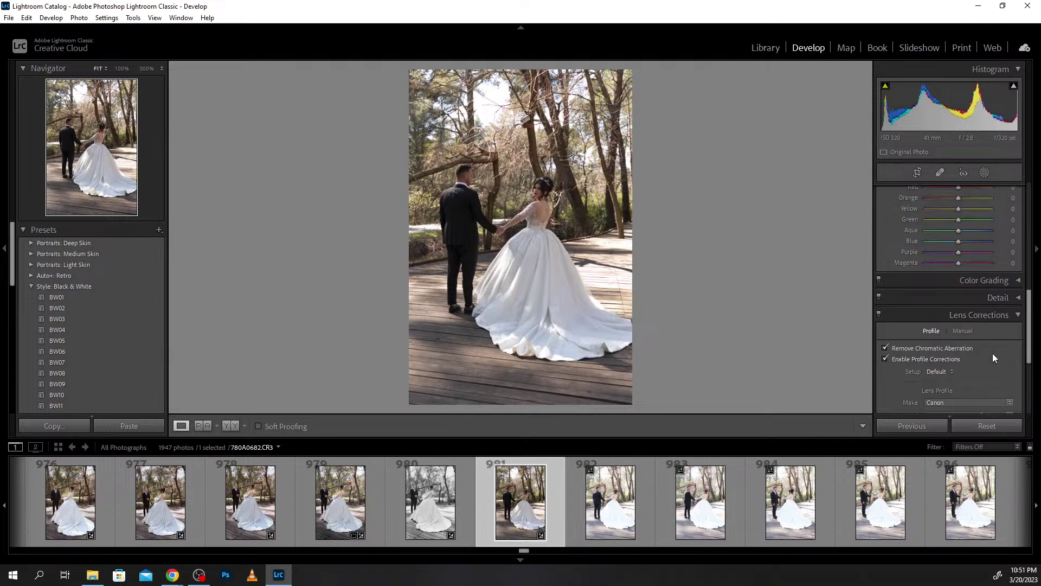
pyautogui.click(886, 359)
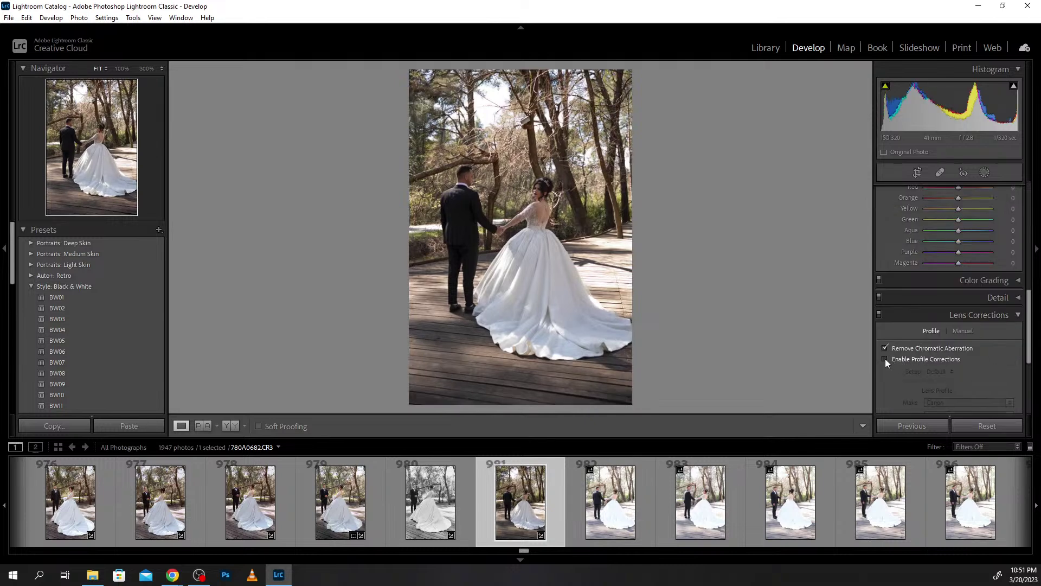
pyautogui.click(1019, 315)
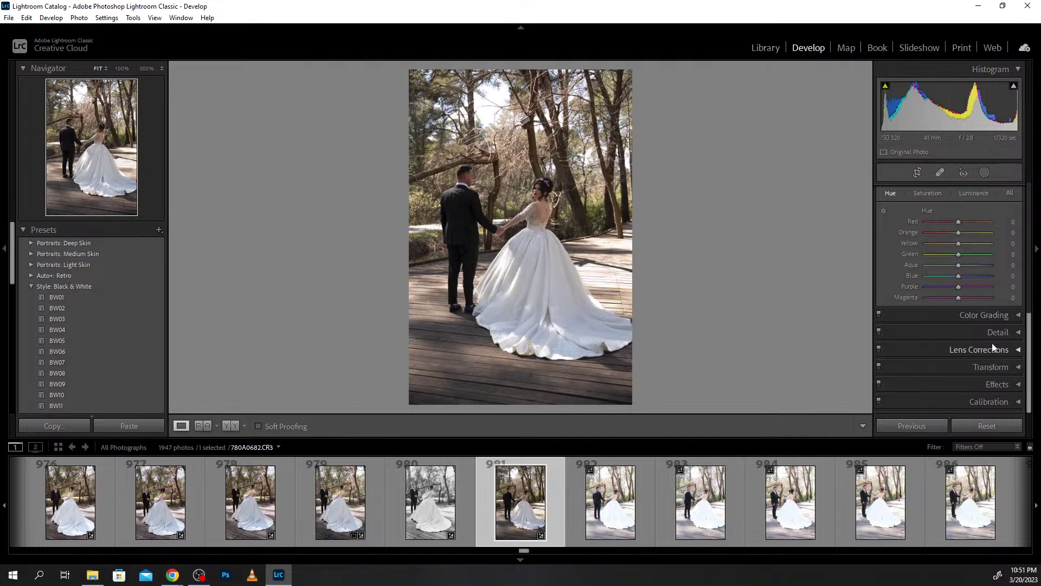
pyautogui.click(1019, 401)
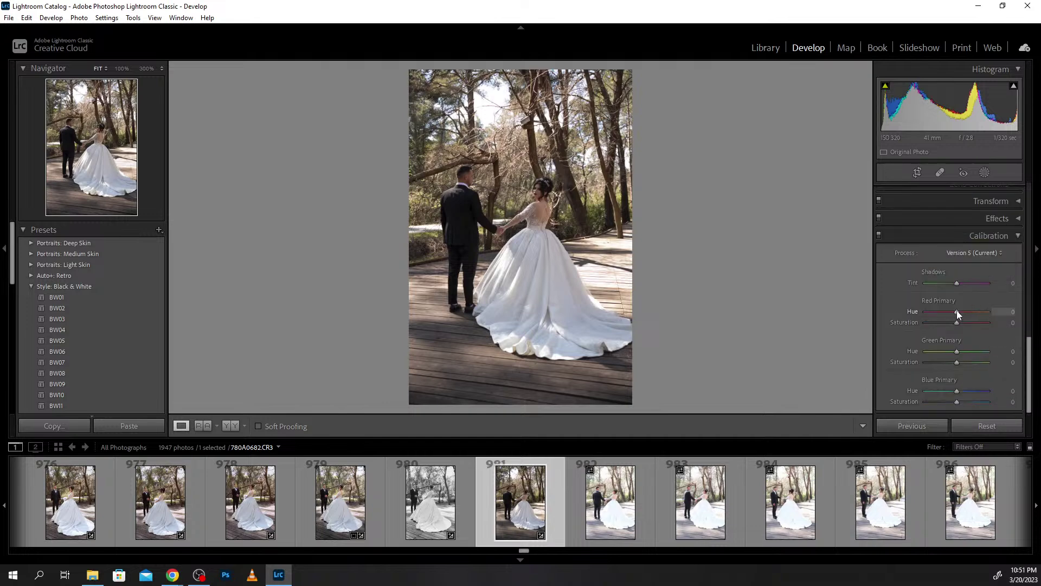
# Set Red Primary +11/+18, Green Primary +7/+18 and Blue Primary +5/+11 hue/saturation.
pyautogui.moveTo(957, 313)
pyautogui.mouseDown()
pyautogui.moveTo(936, 312)
pyautogui.moveTo(994, 323)
pyautogui.moveTo(964, 327)
pyautogui.mouseUp()
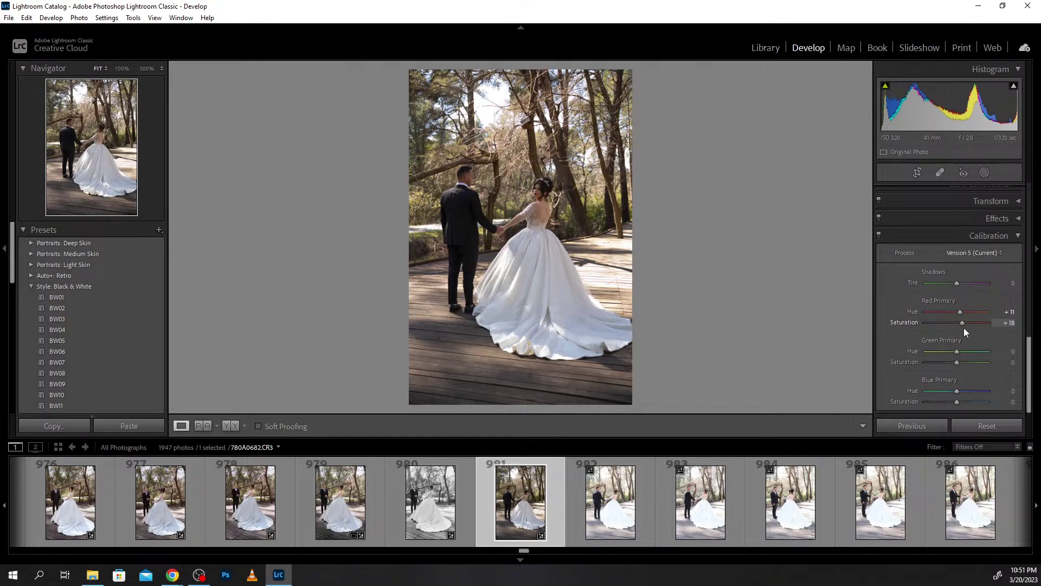
pyautogui.moveTo(957, 351)
pyautogui.mouseDown()
pyautogui.moveTo(1010, 350)
pyautogui.moveTo(959, 351)
pyautogui.moveTo(1011, 362)
pyautogui.moveTo(963, 362)
pyautogui.mouseUp()
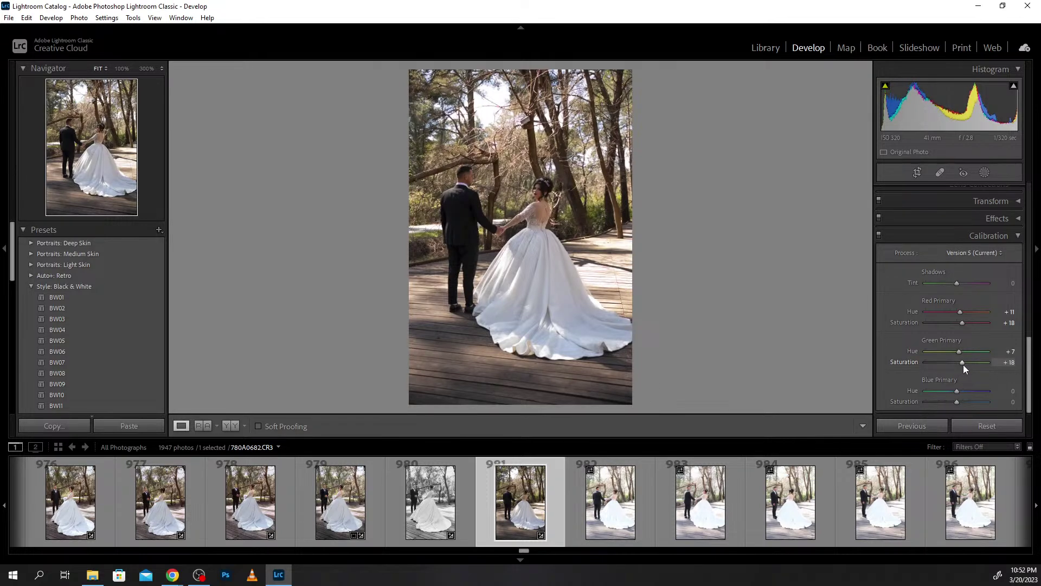
pyautogui.moveTo(956, 401)
pyautogui.mouseDown()
pyautogui.moveTo(939, 403)
pyautogui.moveTo(1000, 390)
pyautogui.moveTo(959, 389)
pyautogui.mouseUp()
pyautogui.moveTo(959, 390); pyautogui.dragTo(958, 390)
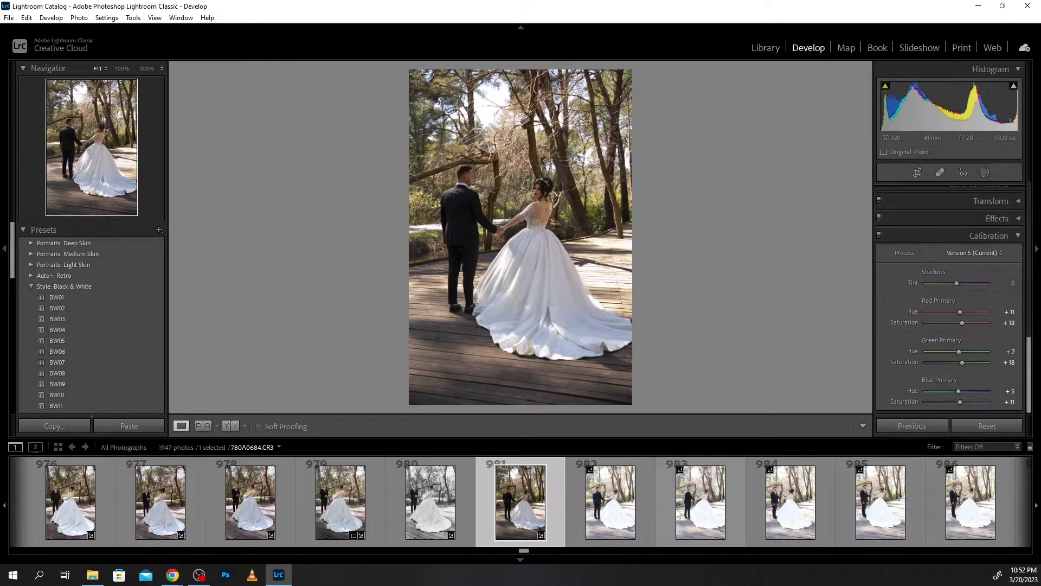
# Select the 14 couple shots and synchronize photo 981's settings to them.
pyautogui.scroll(-4, 662, 512)
pyautogui.scroll(-4, 662, 512)
pyautogui.scroll(-3, 672, 515)
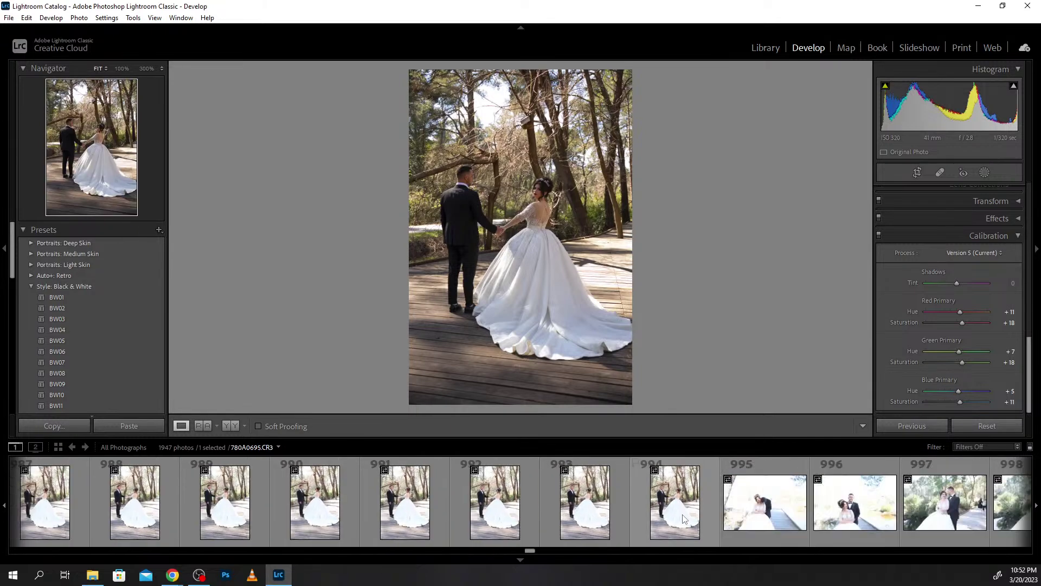
pyautogui.keyDown('shift'); pyautogui.click(684, 519); pyautogui.keyUp('shift')
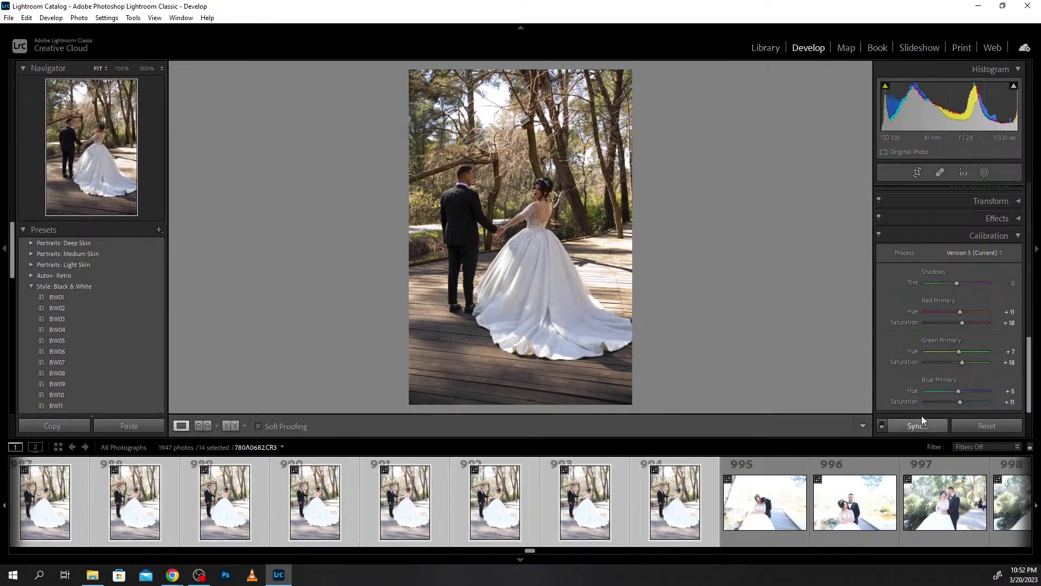
pyautogui.click(925, 428)
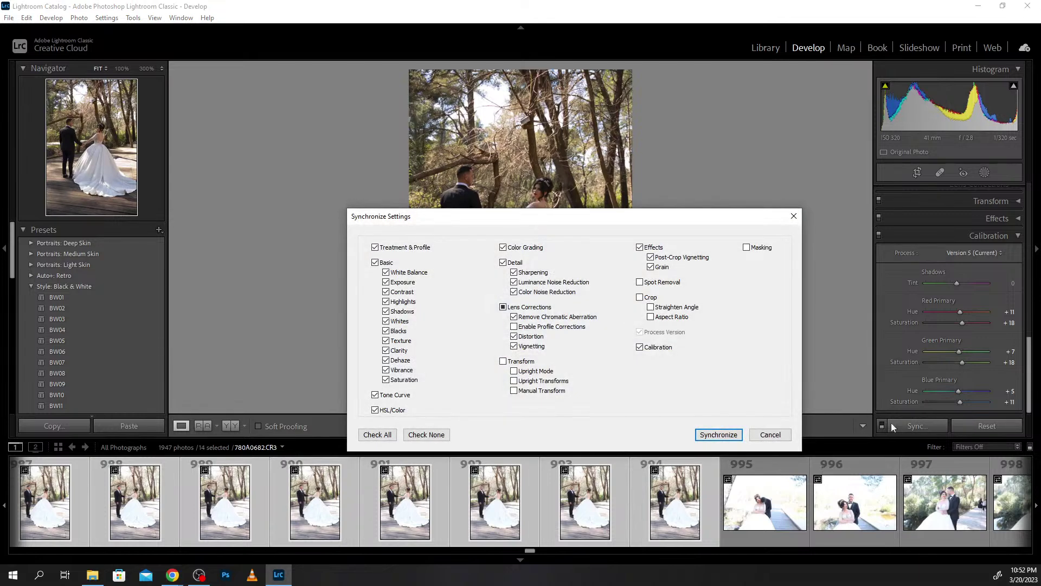
pyautogui.click(719, 435)
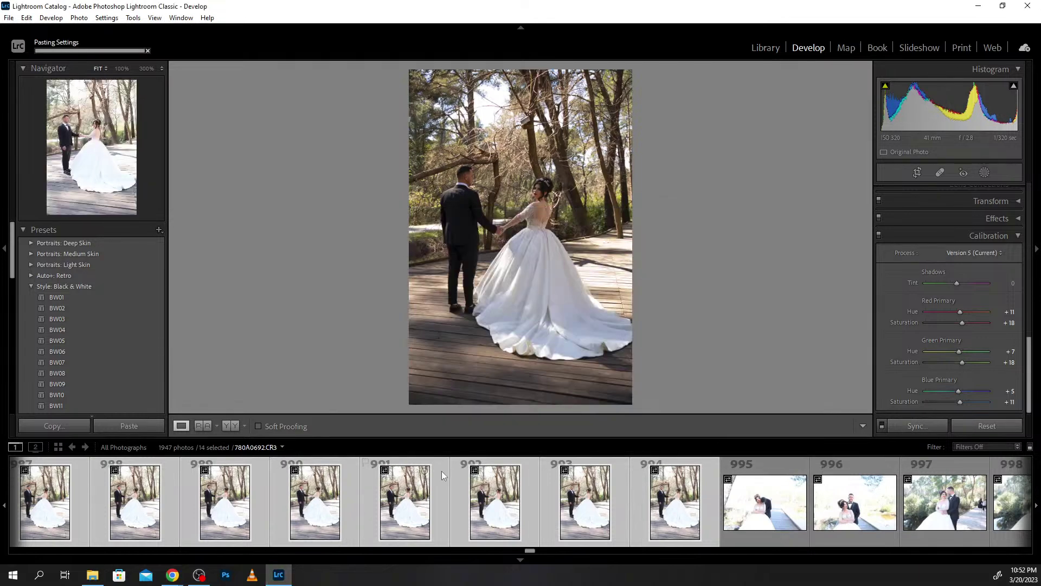
# Switch to the side-by-side Y|Y Before/After view.
pyautogui.scroll(4, 441, 471)
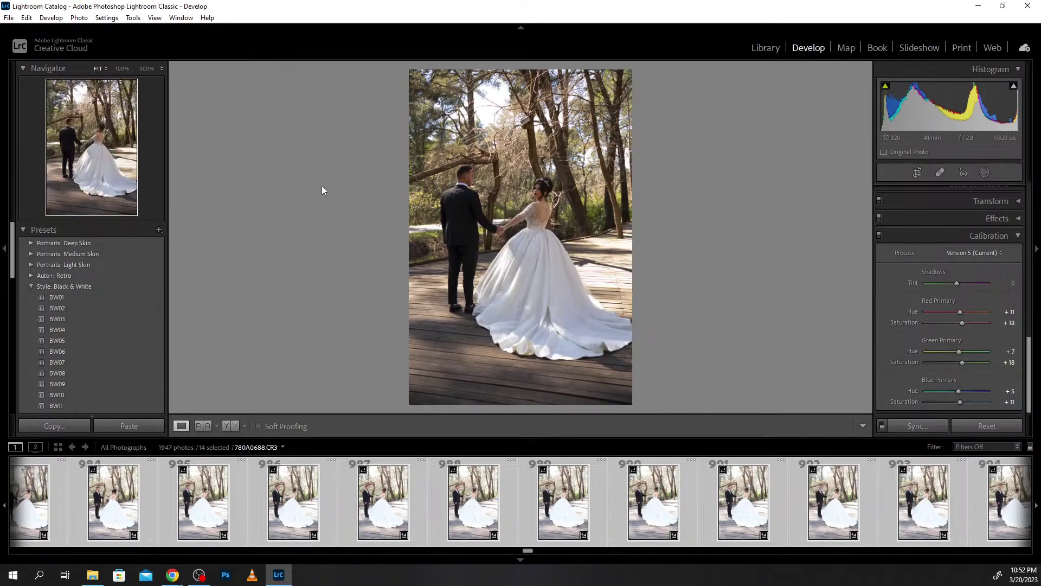
pyautogui.scroll(3, 412, 529)
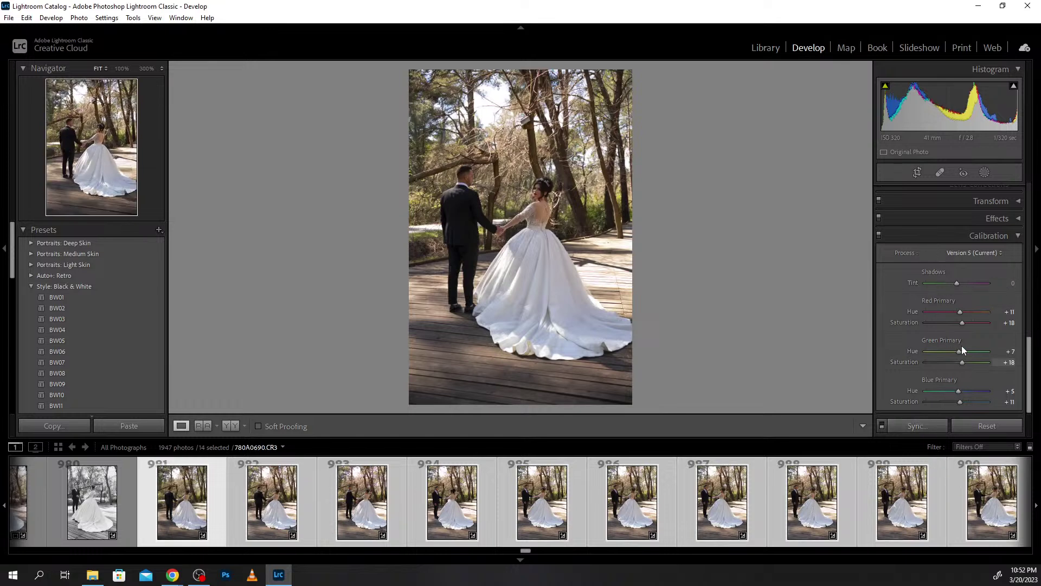
pyautogui.click(234, 425)
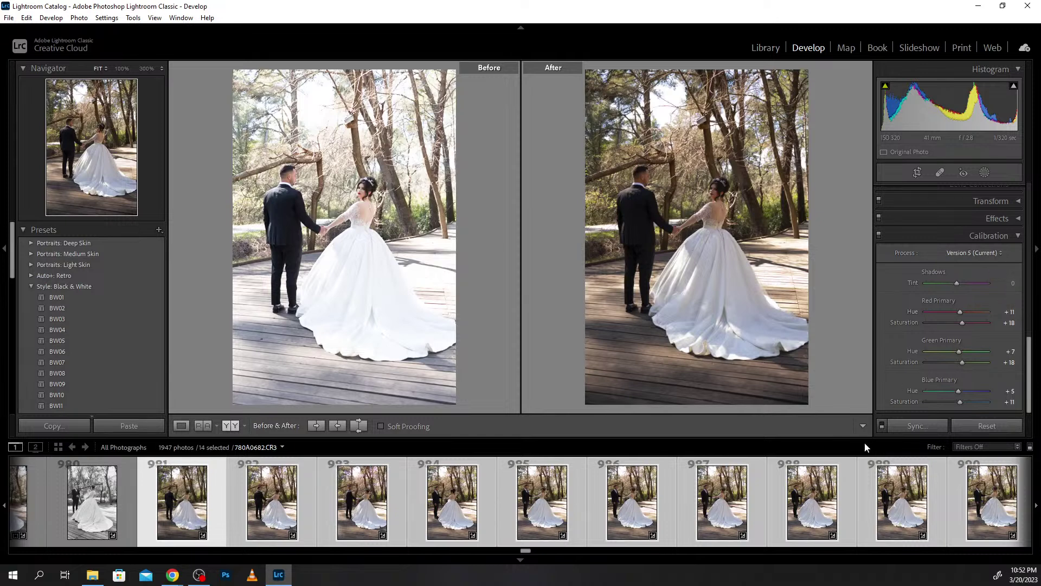
# Toggle Auto Sync on and off, then paint a new brush mask over the couple's heads.
pyautogui.click(883, 425)
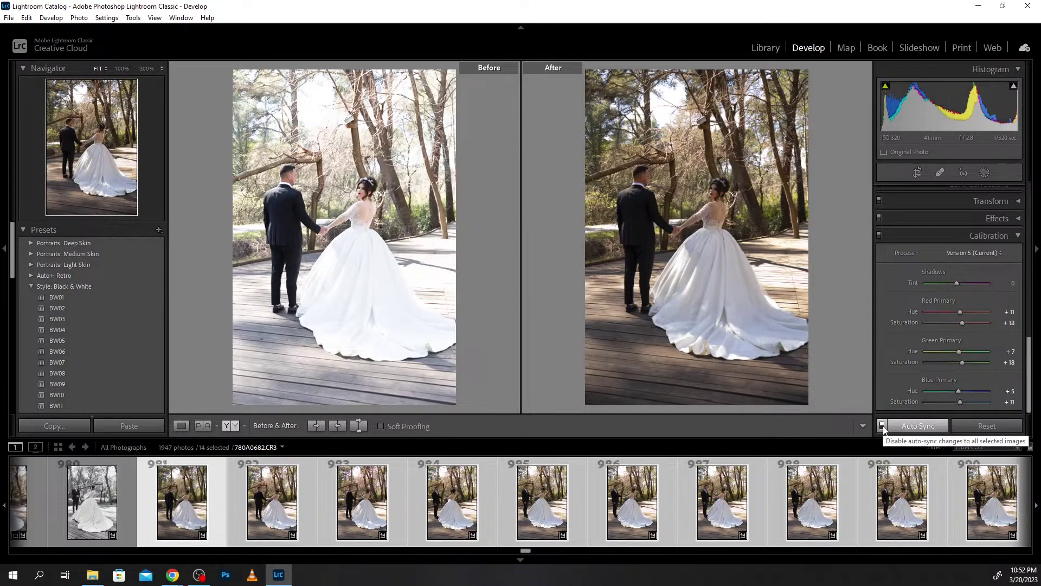
pyautogui.click(882, 425)
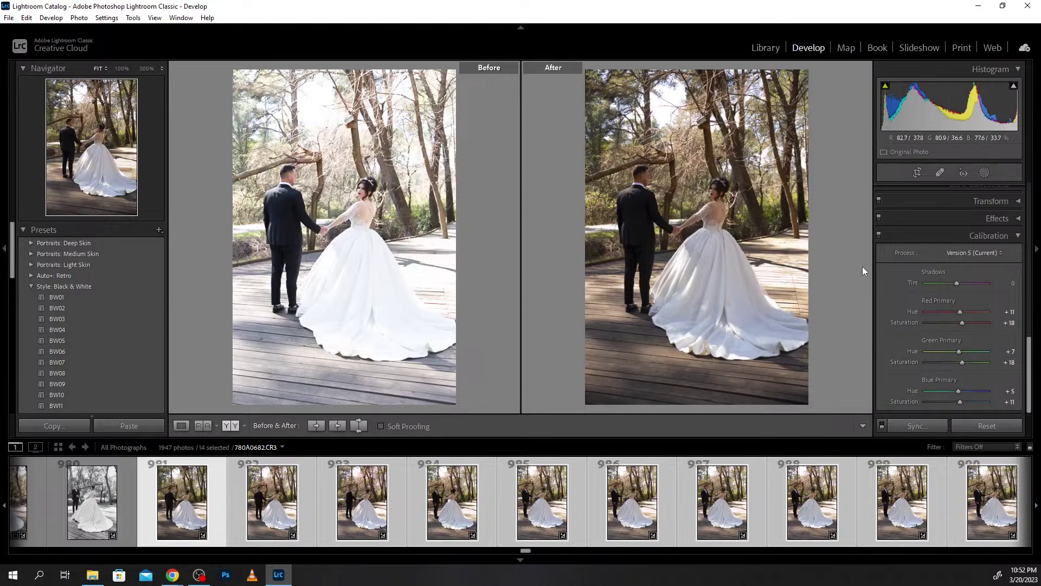
pyautogui.scroll(5, 960, 198)
pyautogui.scroll(5, 960, 198)
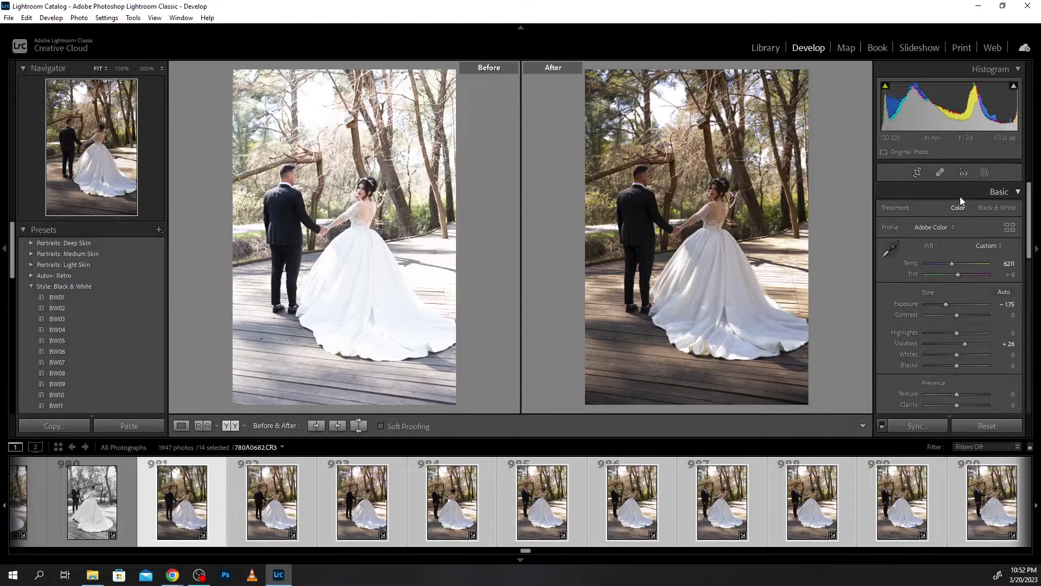
pyautogui.click(984, 172)
pyautogui.click(910, 239)
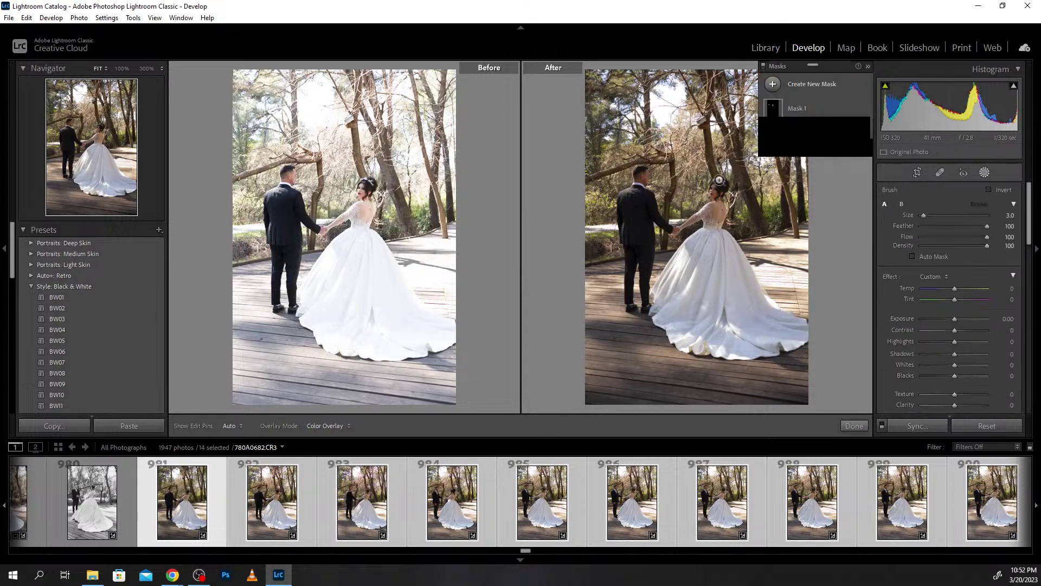
pyautogui.moveTo(715, 193); pyautogui.dragTo(720, 212)
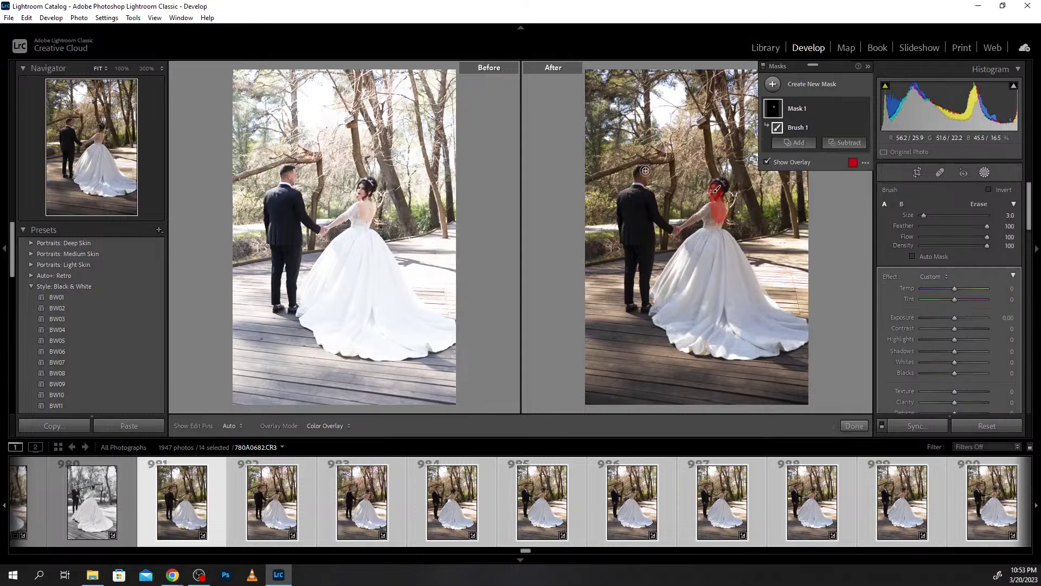
# Hide the mask overlay and set the brush mask to exposure 0.40, shadows 24, temp -3.
pyautogui.press('h')
pyautogui.press('h')
pyautogui.press('o')
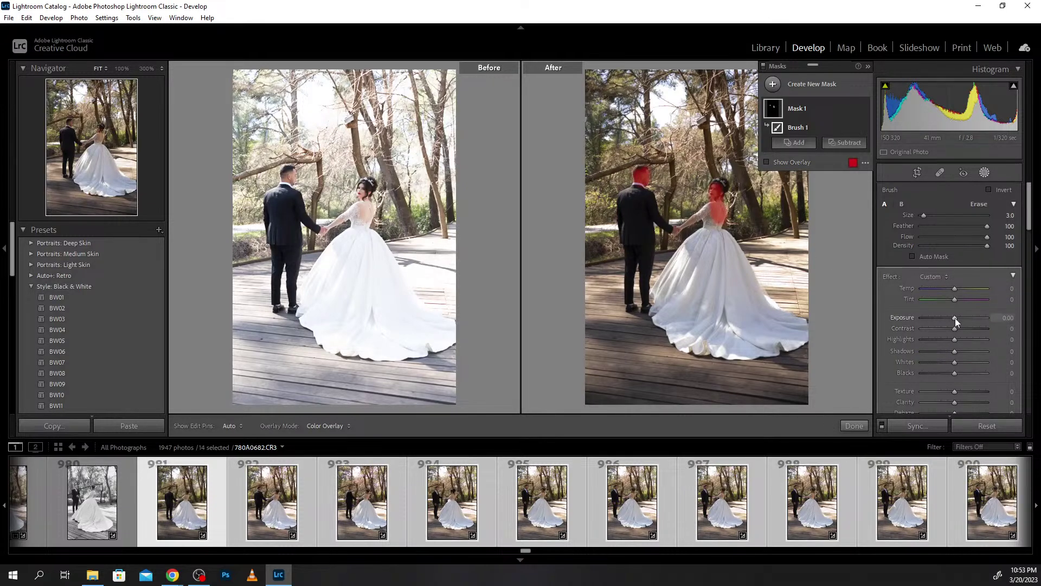
pyautogui.click(955, 318)
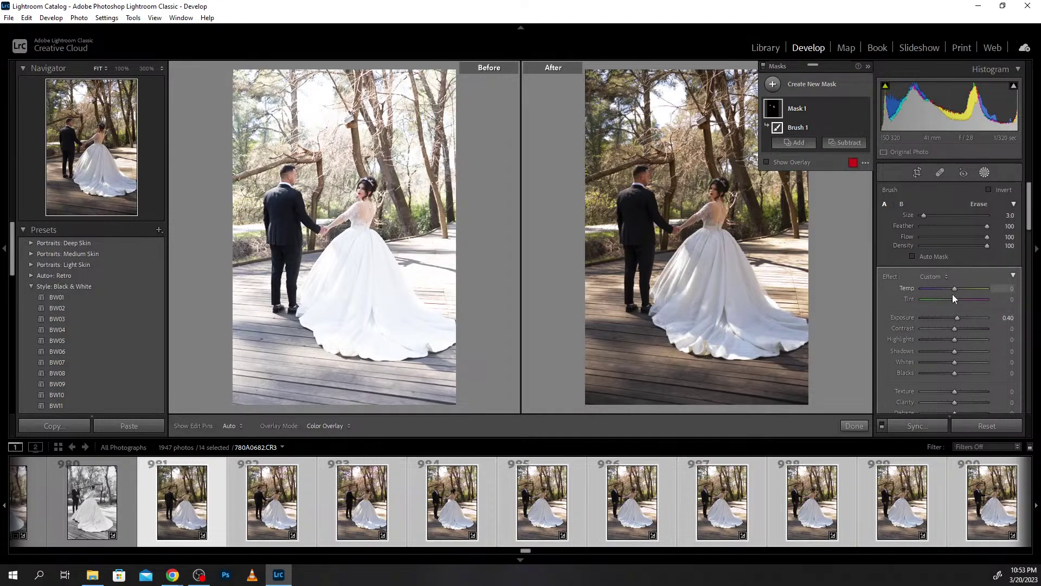
pyautogui.click(962, 351)
pyautogui.click(955, 288)
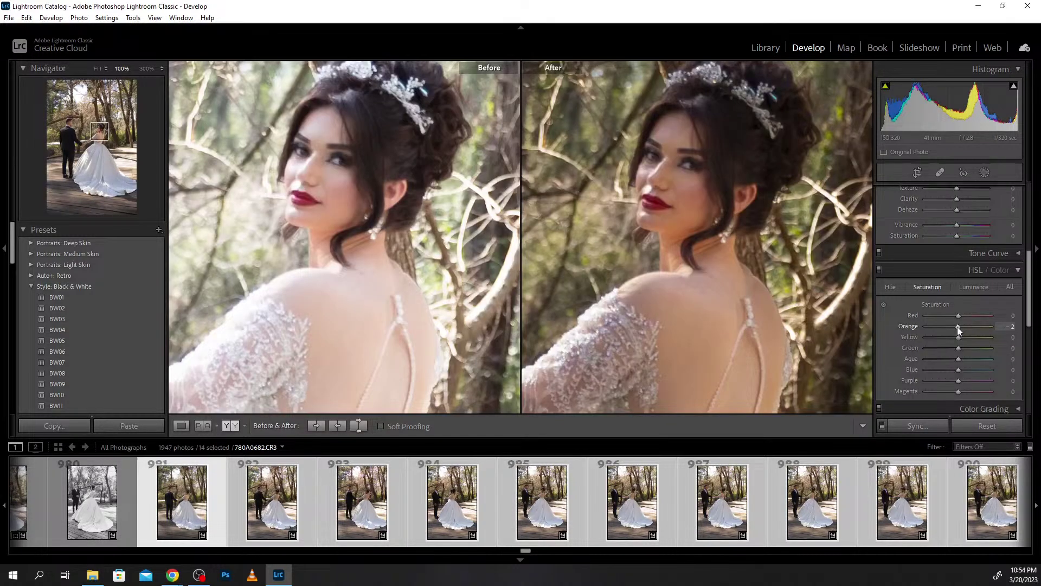
# Lower Orange saturation to -7 in HSL/Color and return to the full-photo view.
pyautogui.scroll(-1, 958, 326)
pyautogui.hotkey('alt', 'Tab')
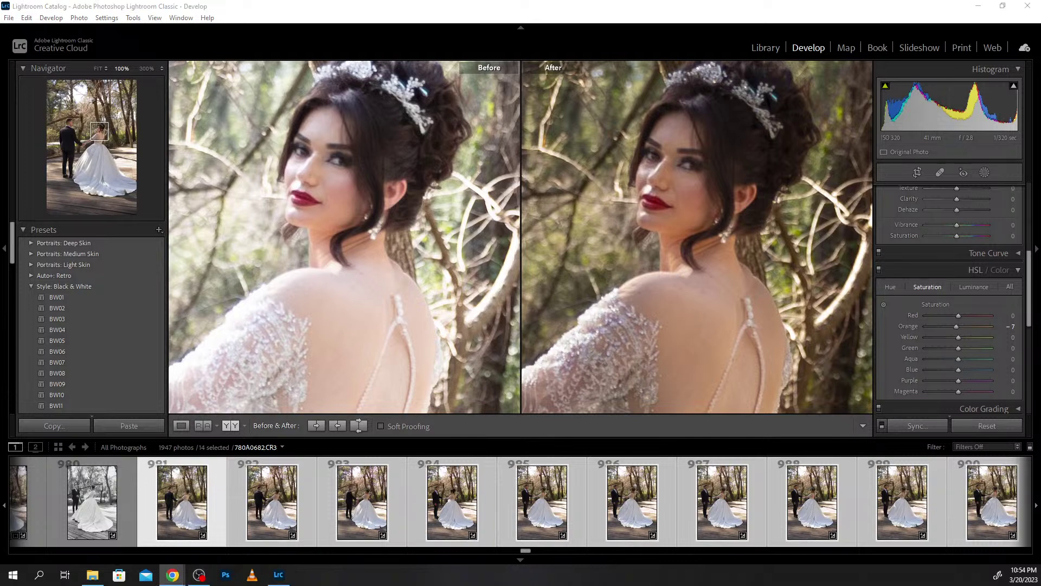
pyautogui.click(628, 263)
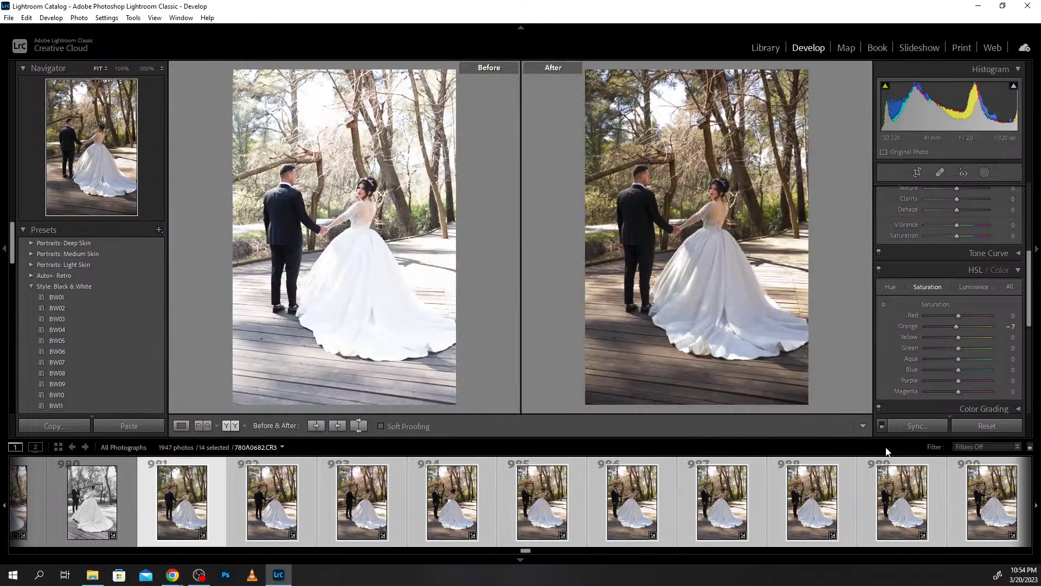
# Swap before/after settings and inspect close-ups of the bride's face and joined hands.
pyautogui.click(363, 426)
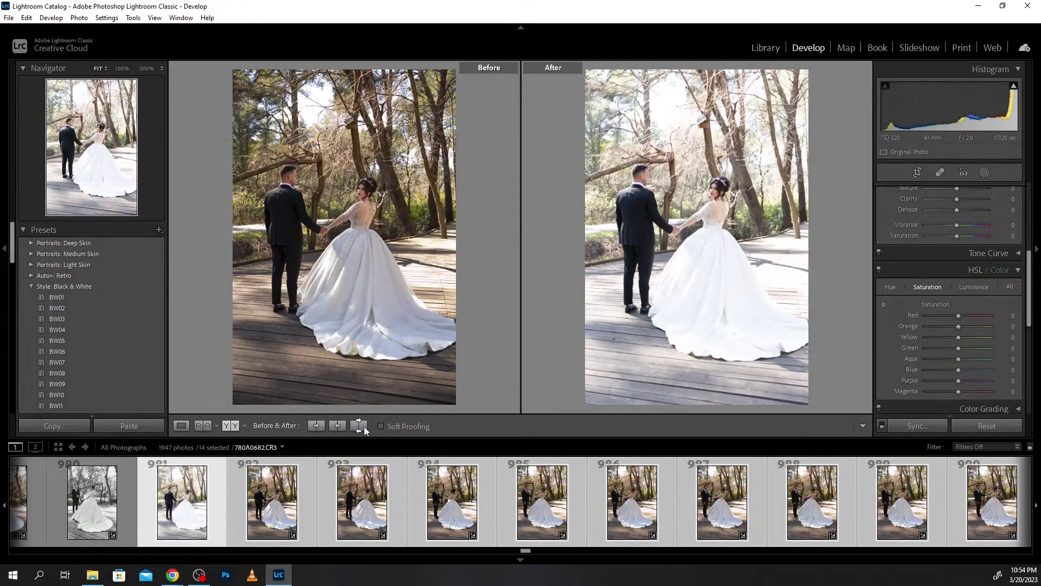
pyautogui.click(363, 426)
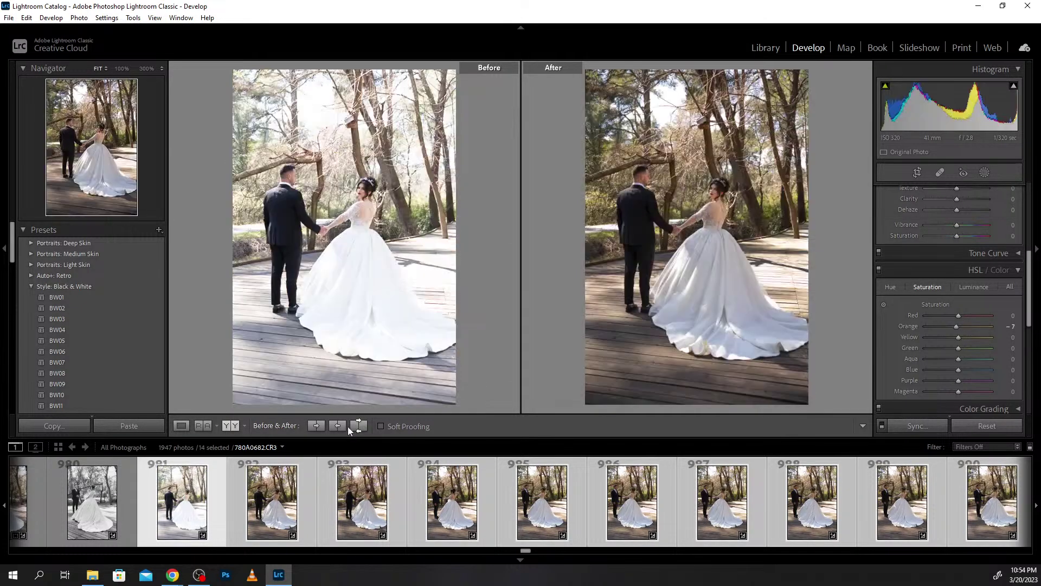
pyautogui.click(708, 191)
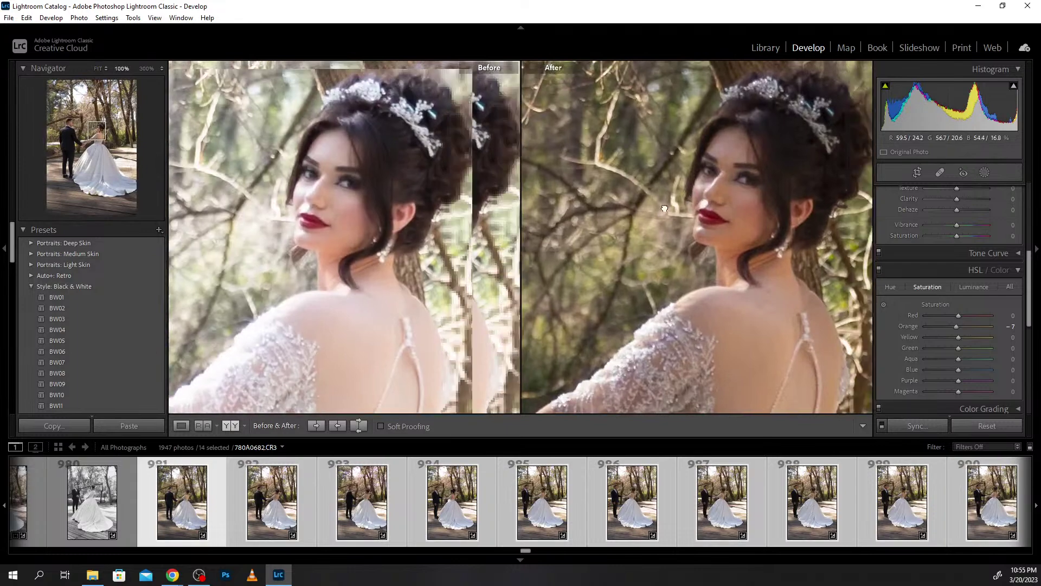
pyautogui.moveTo(708, 191)
pyautogui.mouseDown()
pyautogui.moveTo(781, 190)
pyautogui.moveTo(944, 157)
pyautogui.mouseUp()
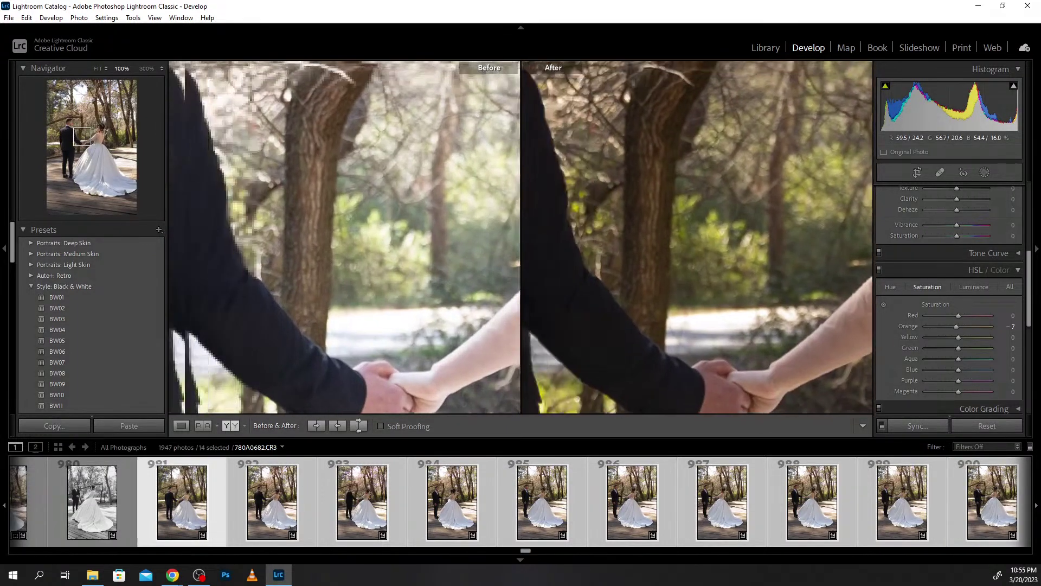
pyautogui.moveTo(651, 217); pyautogui.dragTo(792, 173)
pyautogui.moveTo(705, 109); pyautogui.dragTo(524, 209)
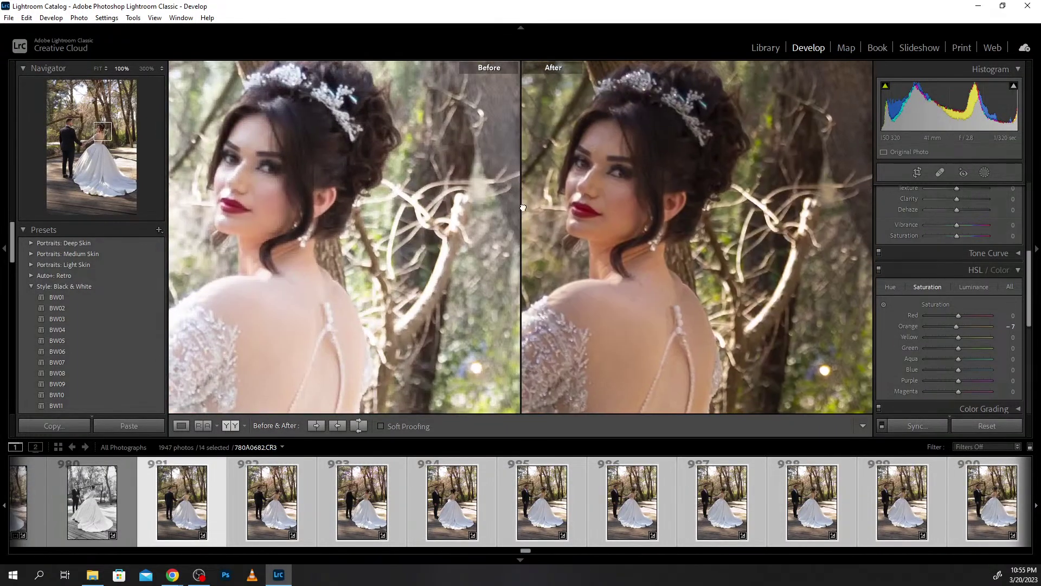
pyautogui.click(532, 207)
# Set Sharpening Detail to 19 and Masking to 18, previewing the mask with Alt.
pyautogui.scroll(-5, 922, 320)
pyautogui.click(954, 311)
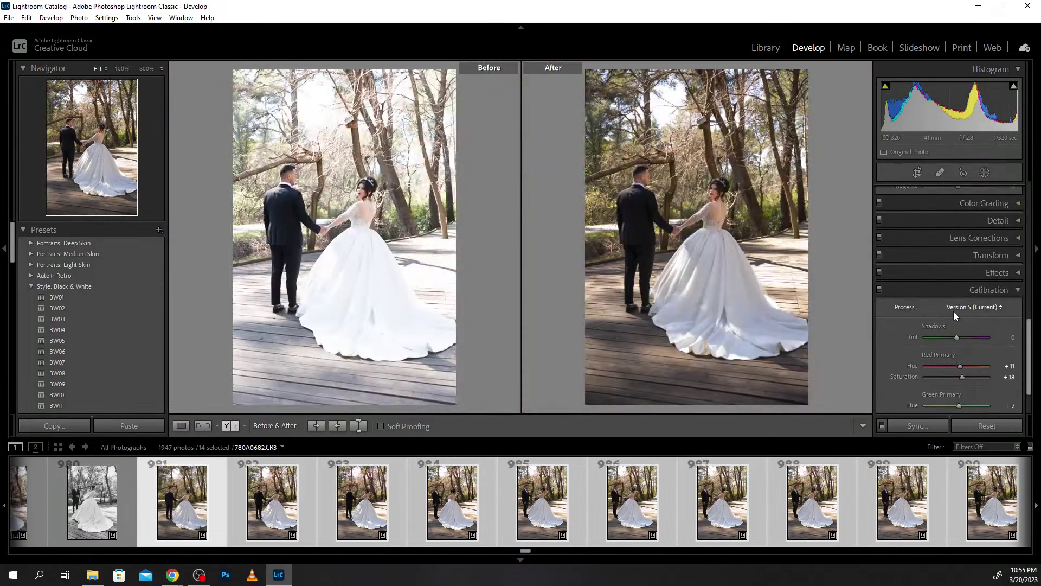
pyautogui.click(993, 220)
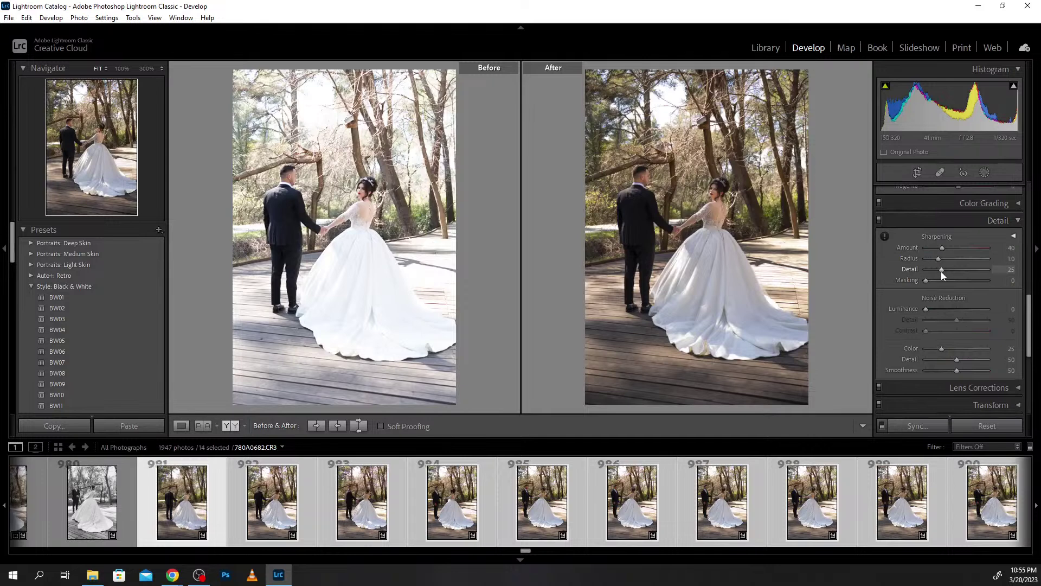
pyautogui.moveTo(942, 271); pyautogui.dragTo(939, 281)
pyautogui.press('alt')
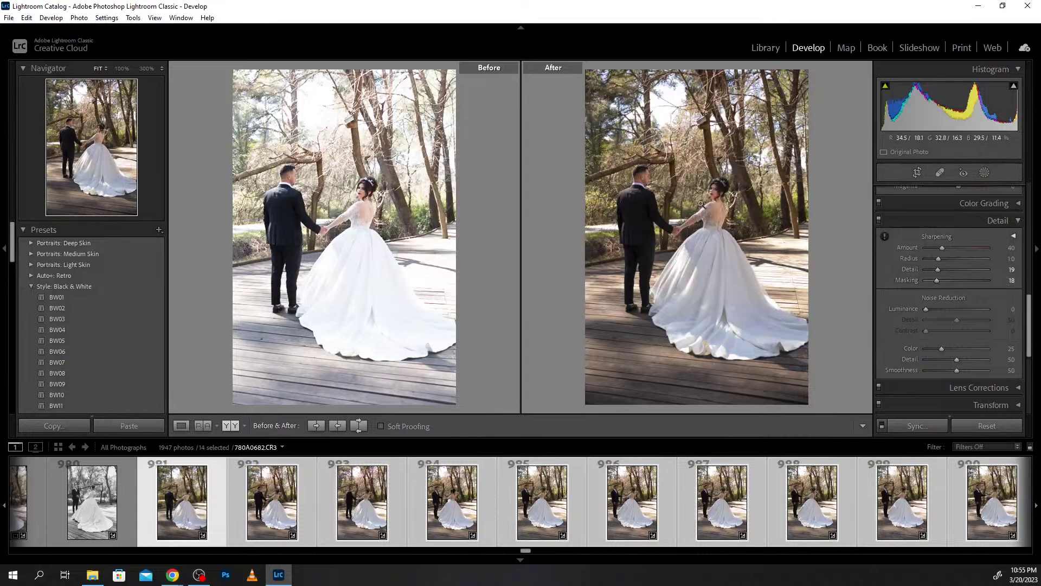
# Select only photo 982 and apply the BW01 black-and-white preset.
pyautogui.click(253, 521)
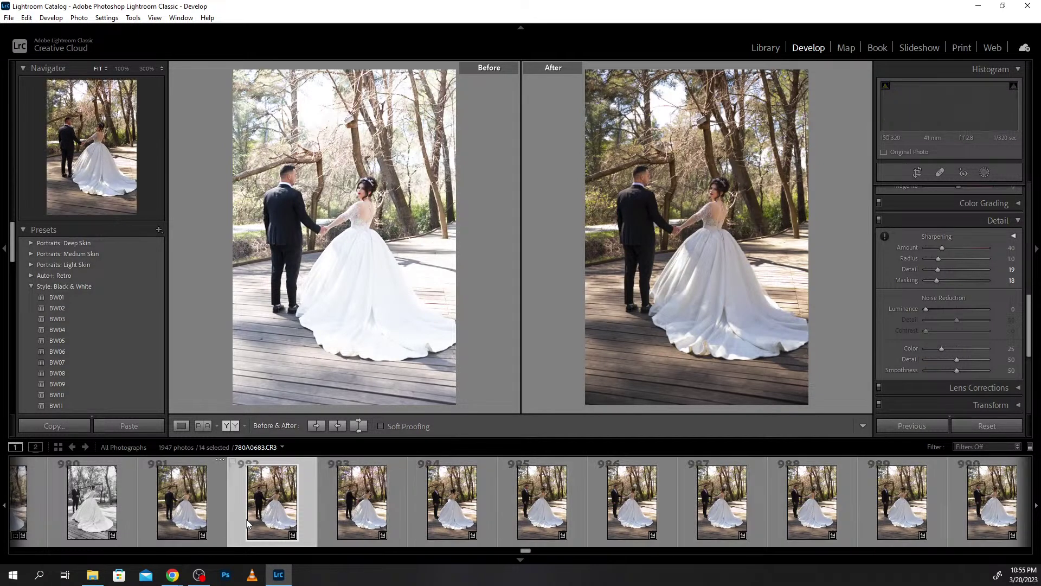
pyautogui.click(269, 526)
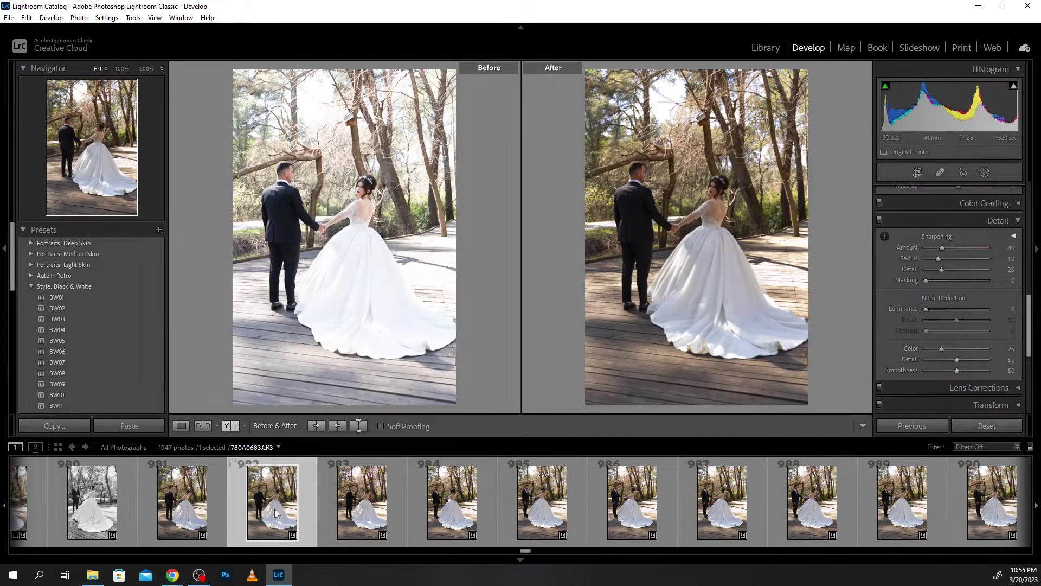
pyautogui.click(65, 297)
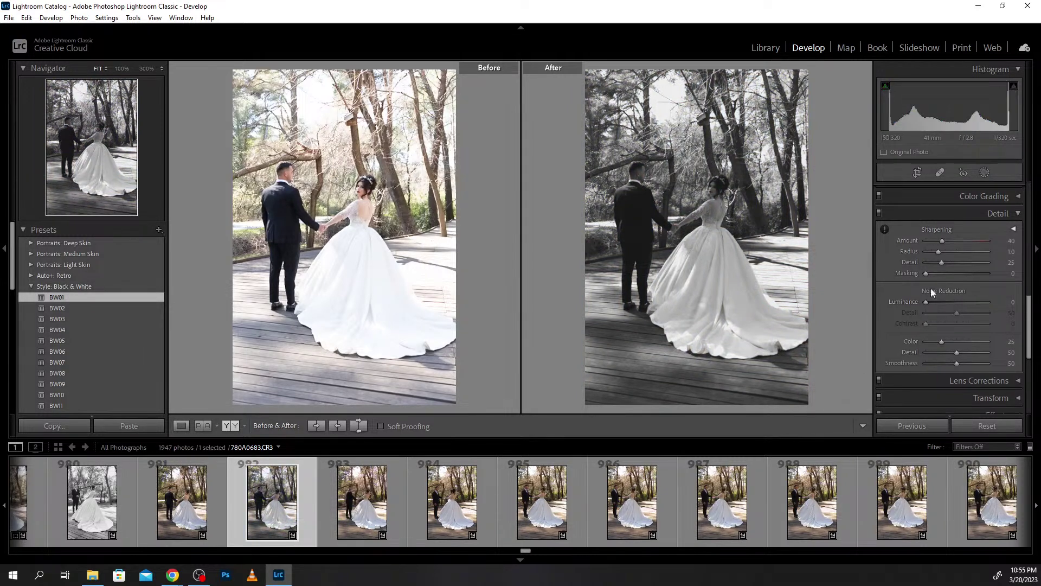
# Raise the Orange slider in the B&W mix to brighten orange tones.
pyautogui.scroll(3, 936, 285)
pyautogui.scroll(3, 941, 281)
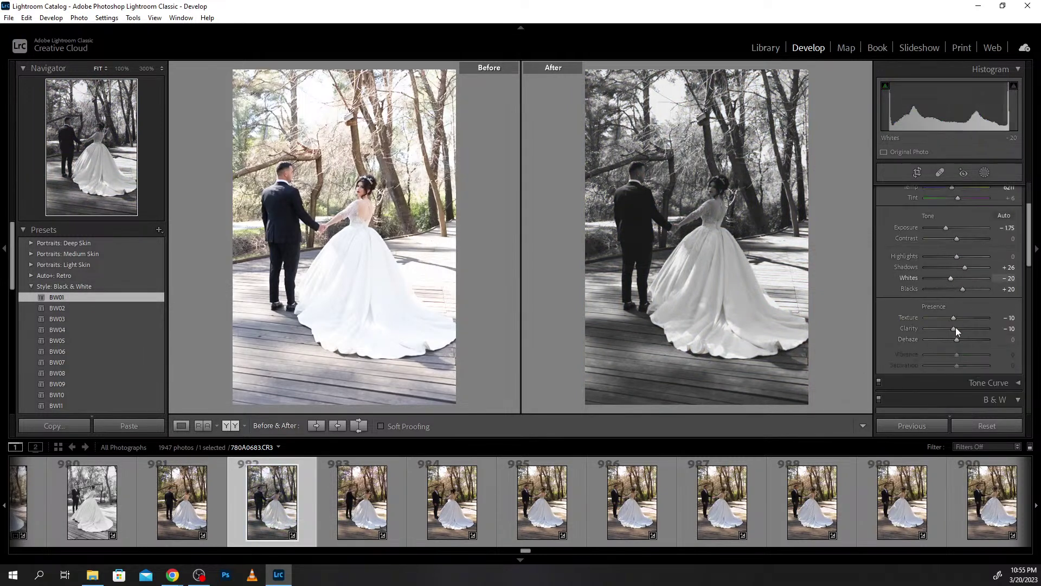
pyautogui.scroll(-2, 948, 323)
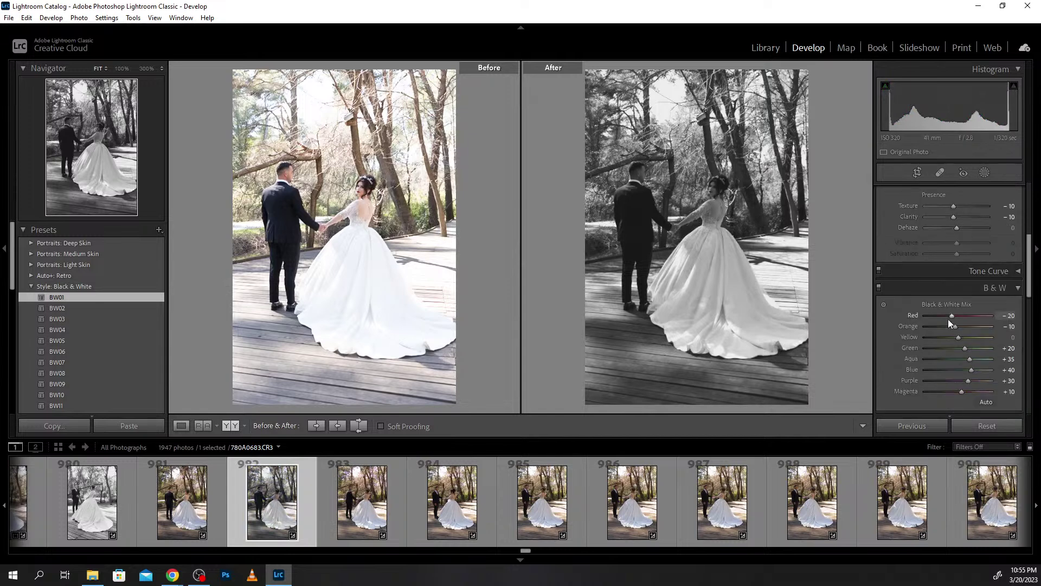
pyautogui.moveTo(955, 326); pyautogui.dragTo(974, 326)
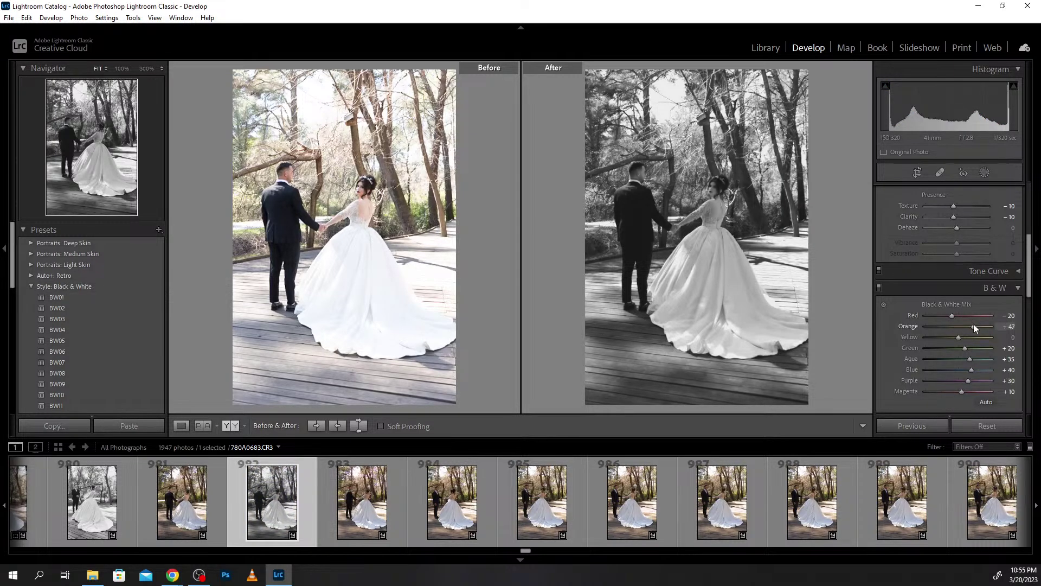
pyautogui.click(981, 326)
# Lift Basic Shadows to +50.
pyautogui.scroll(4, 957, 255)
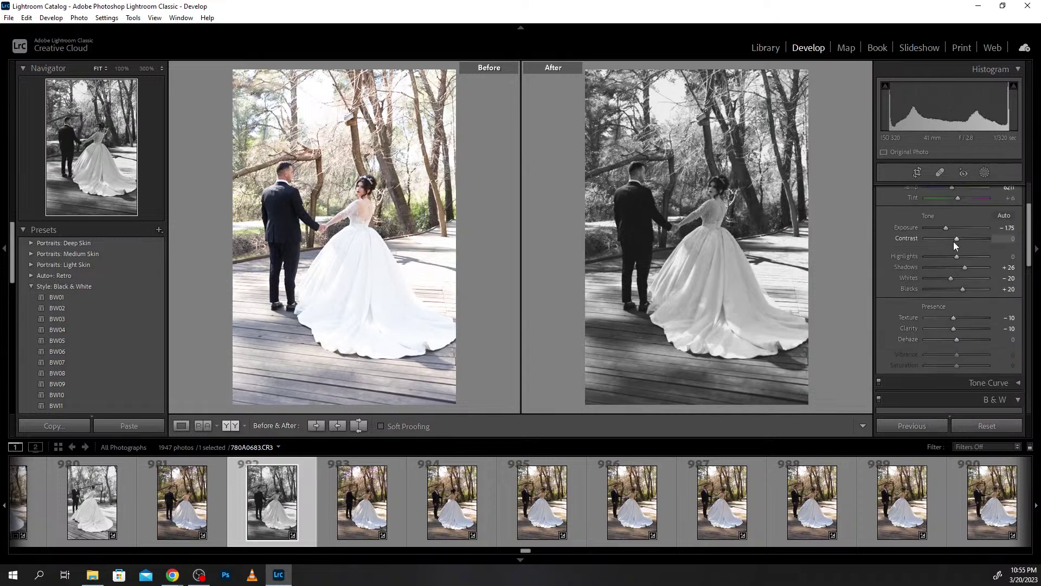
pyautogui.moveTo(965, 267); pyautogui.dragTo(977, 268)
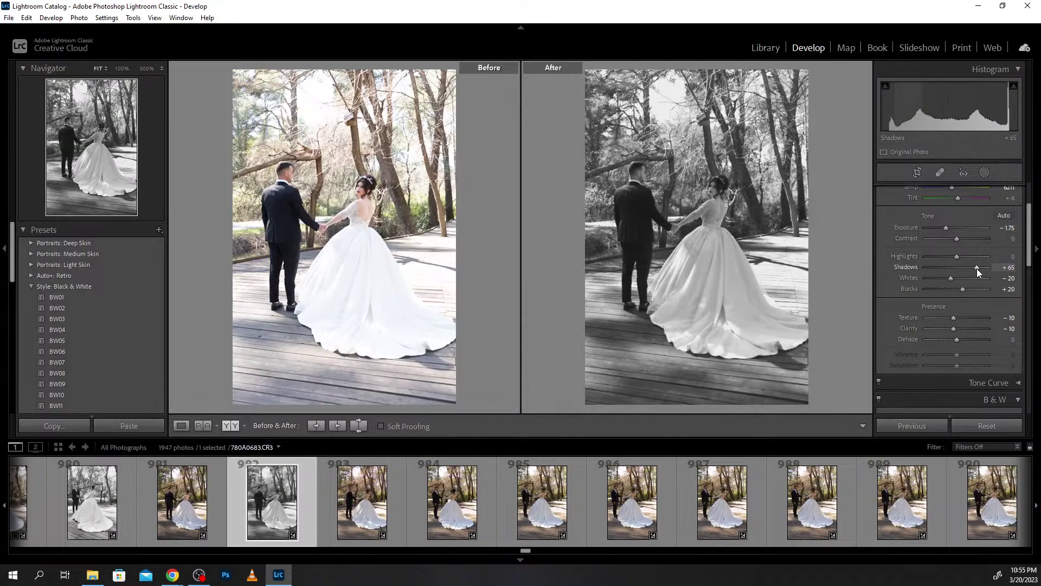
pyautogui.scroll(-1, 978, 268)
pyautogui.scroll(-2, 978, 268)
pyautogui.scroll(-1, 978, 269)
pyautogui.scroll(-1, 978, 268)
pyautogui.scroll(2, 977, 268)
pyautogui.scroll(1, 977, 269)
# Inspect the bride's face and nearby trees at 100%, then switch to photo 983.
pyautogui.click(716, 195)
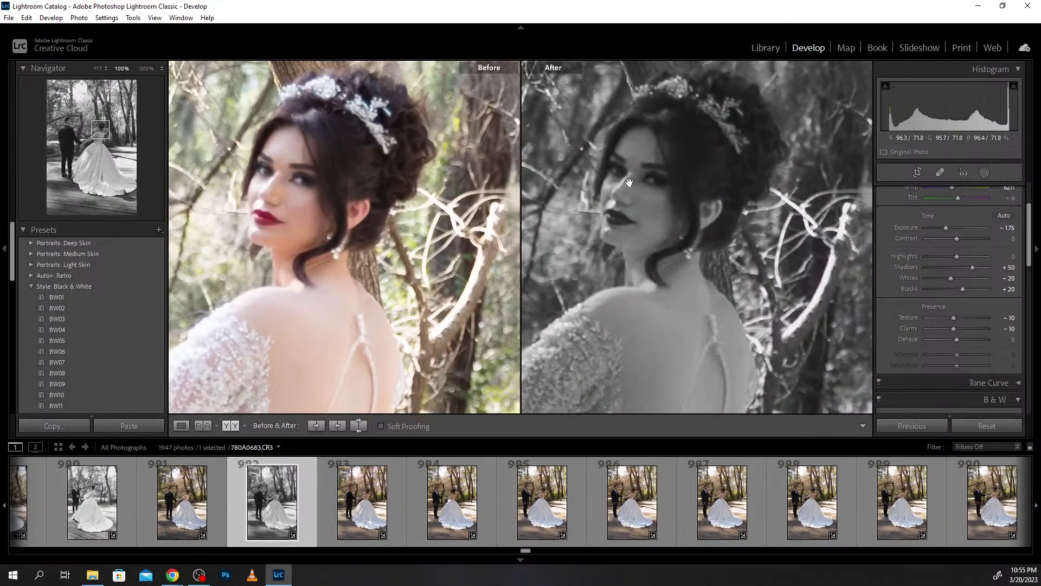
pyautogui.moveTo(567, 200)
pyautogui.mouseDown()
pyautogui.moveTo(615, 239)
pyautogui.moveTo(612, 339)
pyautogui.mouseUp()
pyautogui.click(612, 339)
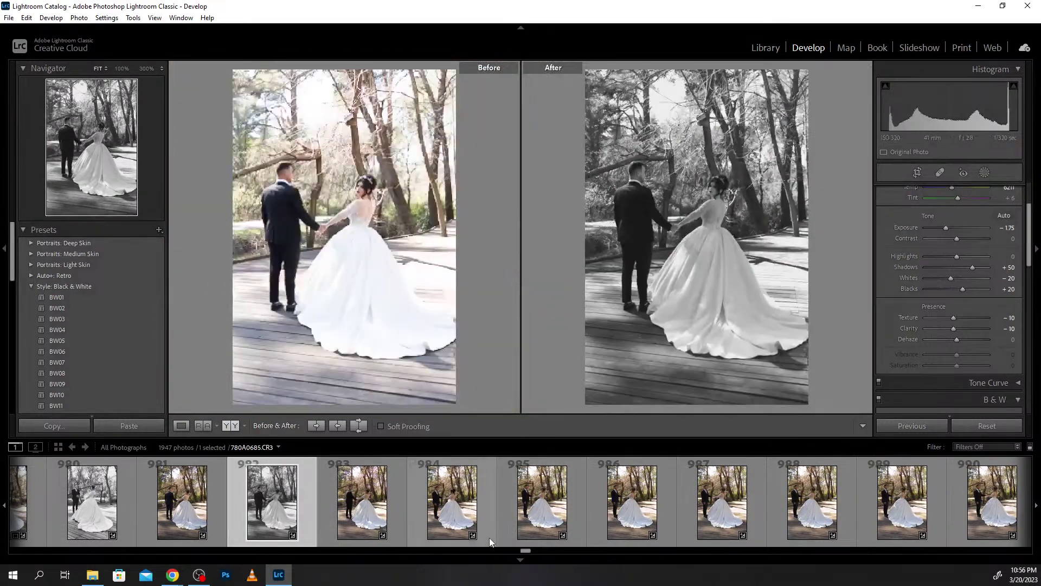
pyautogui.click(364, 496)
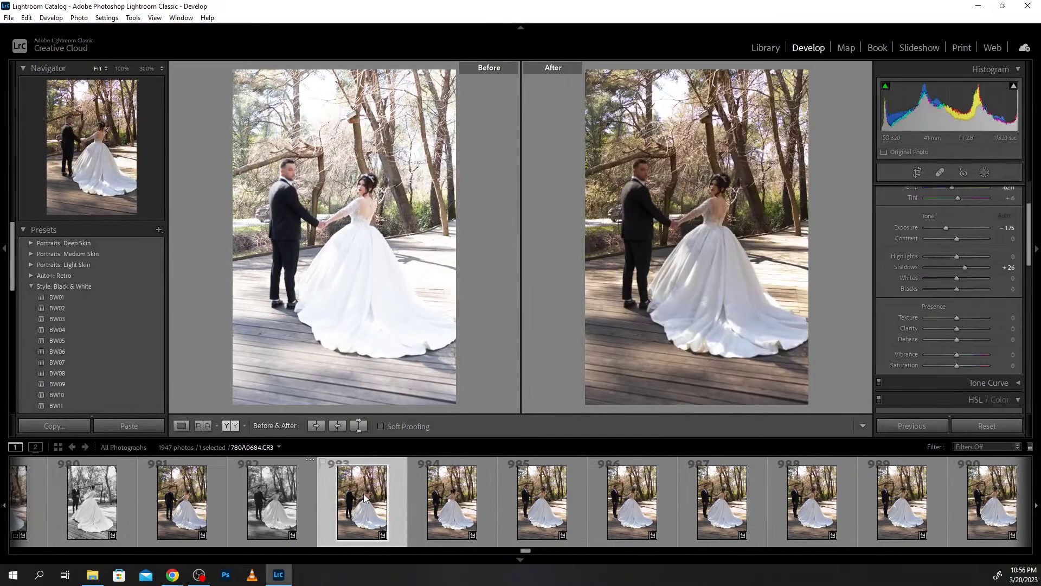
# Zoom in on the groom and the branches above him, then return to full view.
pyautogui.click(660, 195)
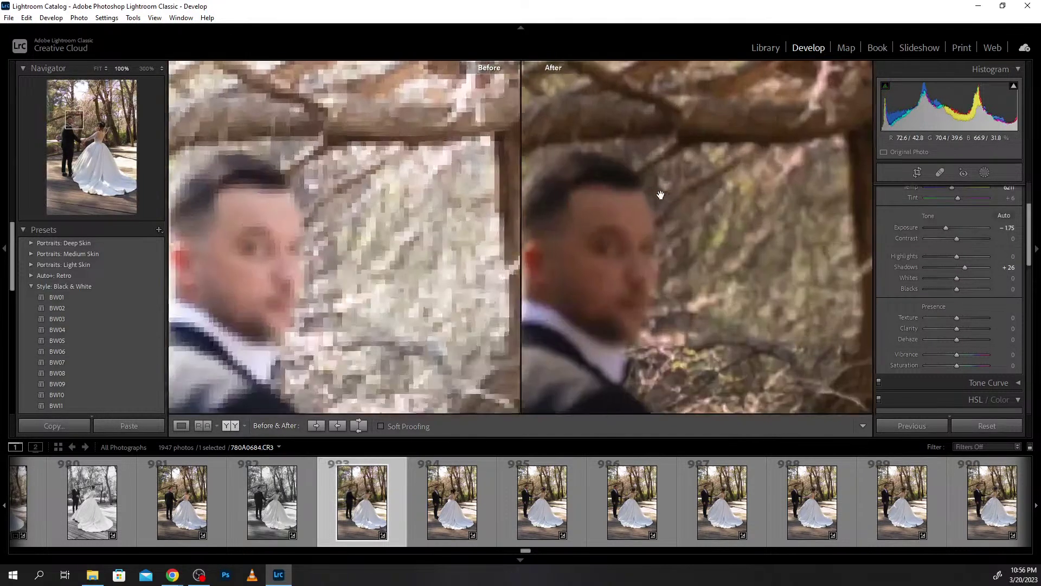
pyautogui.moveTo(660, 194); pyautogui.dragTo(663, 249)
pyautogui.moveTo(628, 284)
pyautogui.mouseDown()
pyautogui.moveTo(846, 260)
pyautogui.moveTo(679, 272)
pyautogui.moveTo(600, 186)
pyautogui.moveTo(627, 233)
pyautogui.mouseUp()
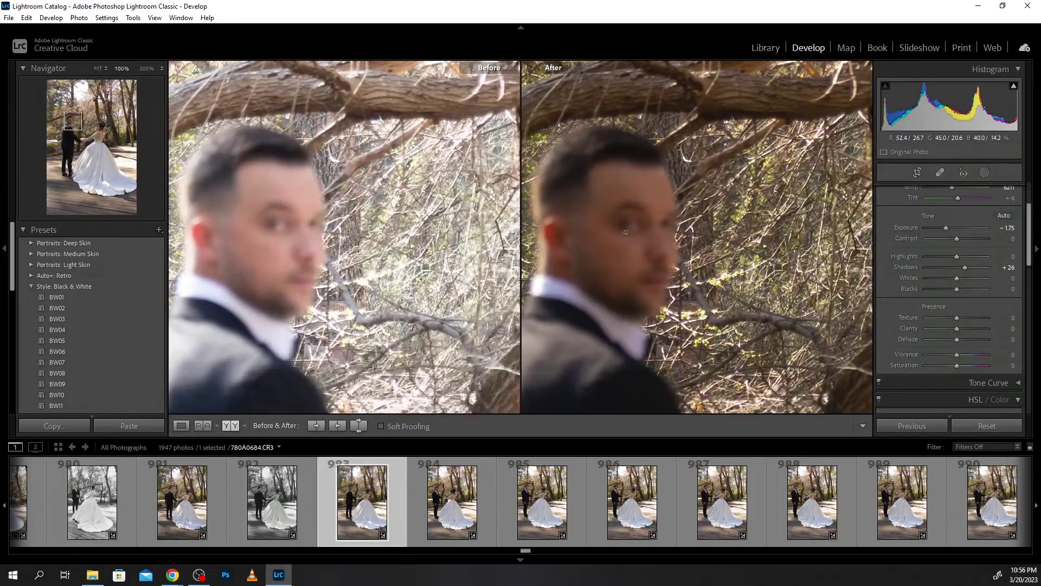
pyautogui.click(626, 232)
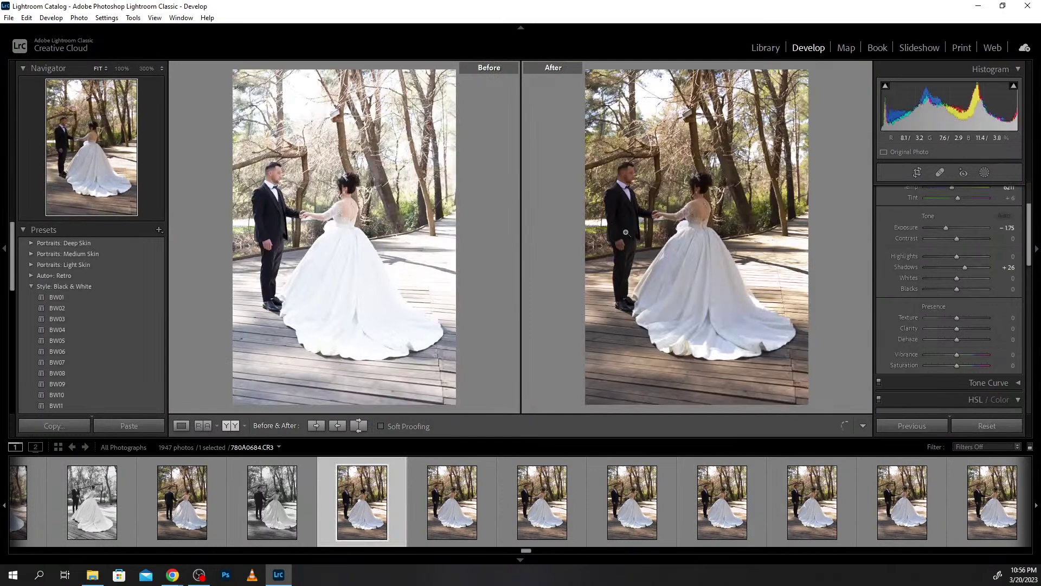
# Step ahead three frames and remove the rejected shot from Lightroom, ending on 780A0689.
pyautogui.press('Right')
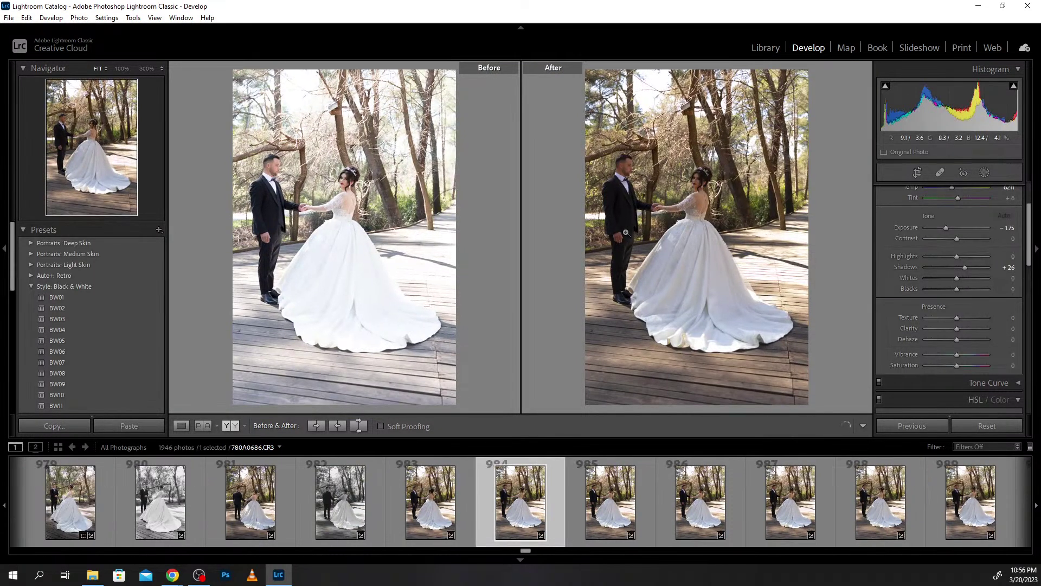
pyautogui.press('Right')
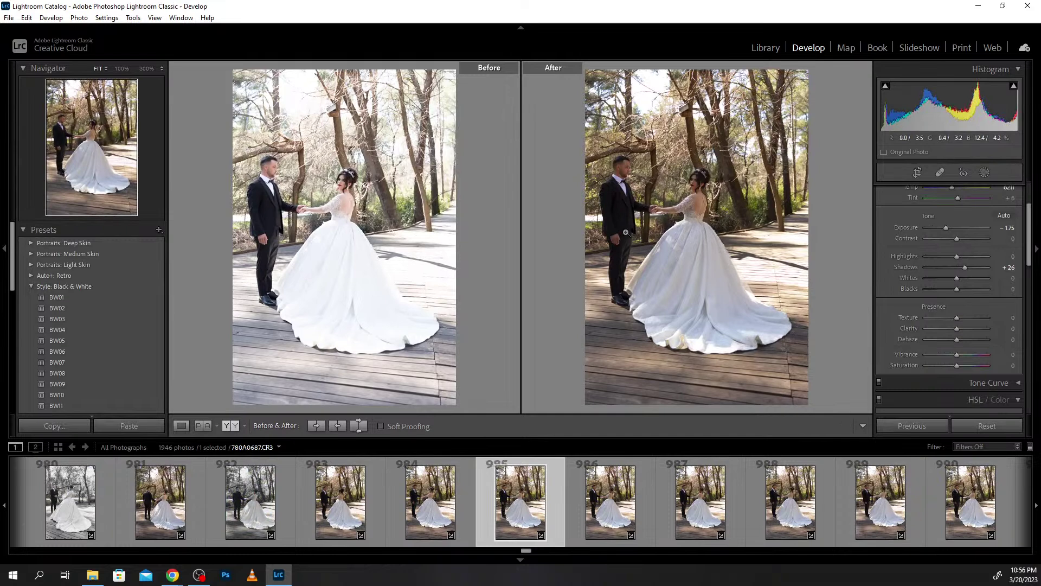
pyautogui.press('Right')
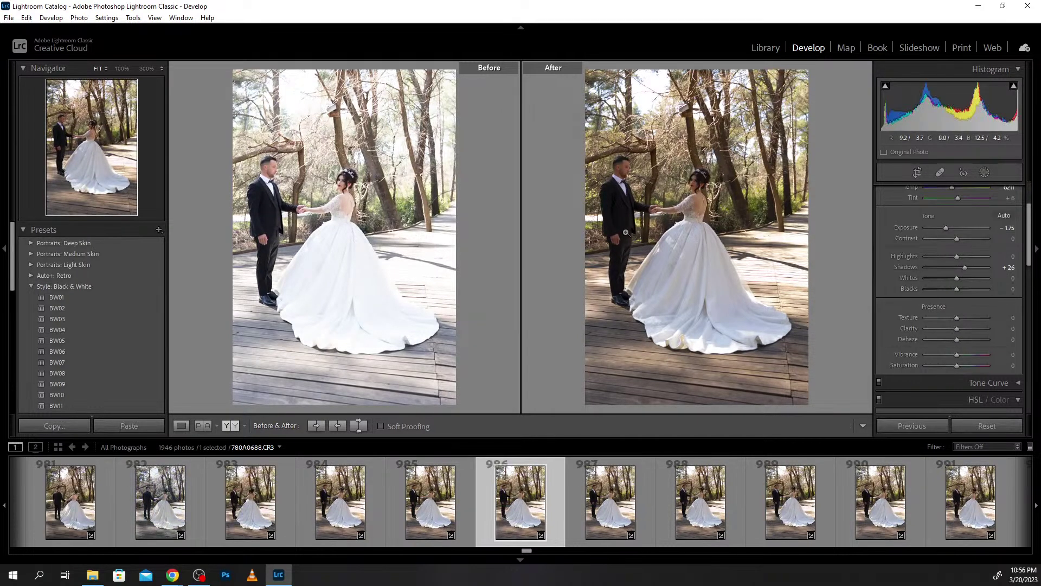
pyautogui.press('Delete')
pyautogui.press('Return')
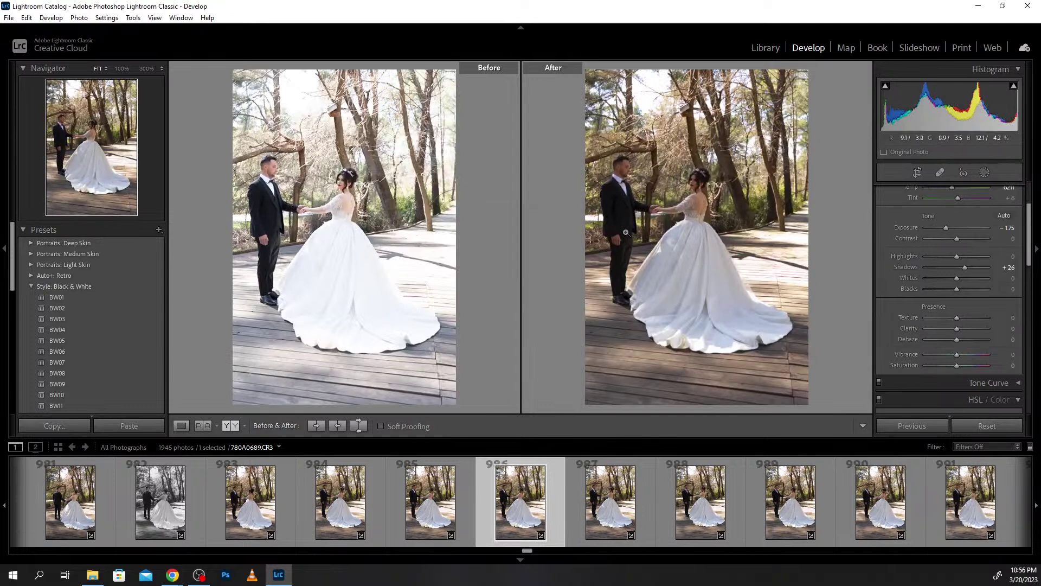
pyautogui.press('Right')
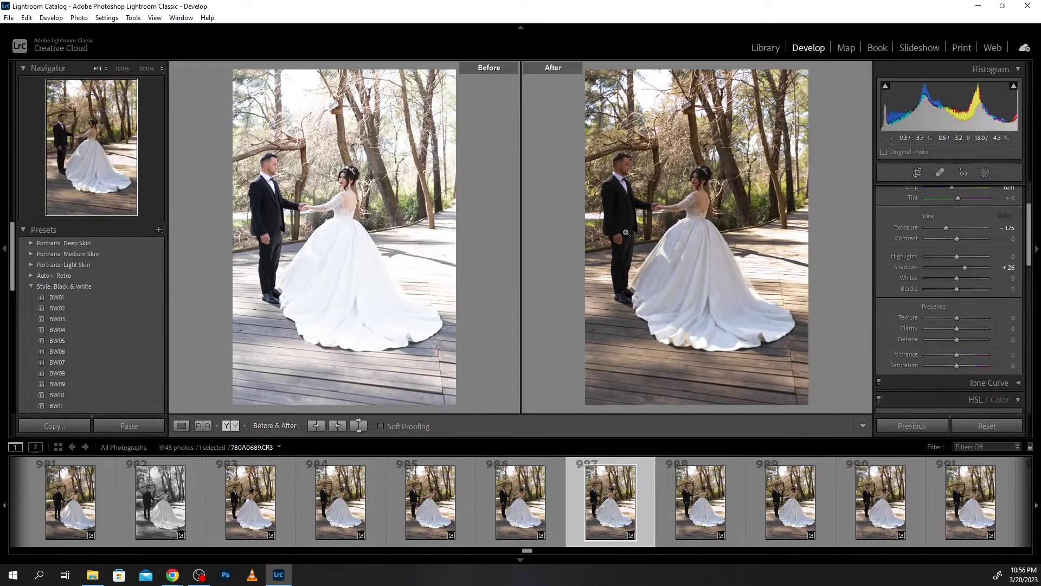
pyautogui.press('Left')
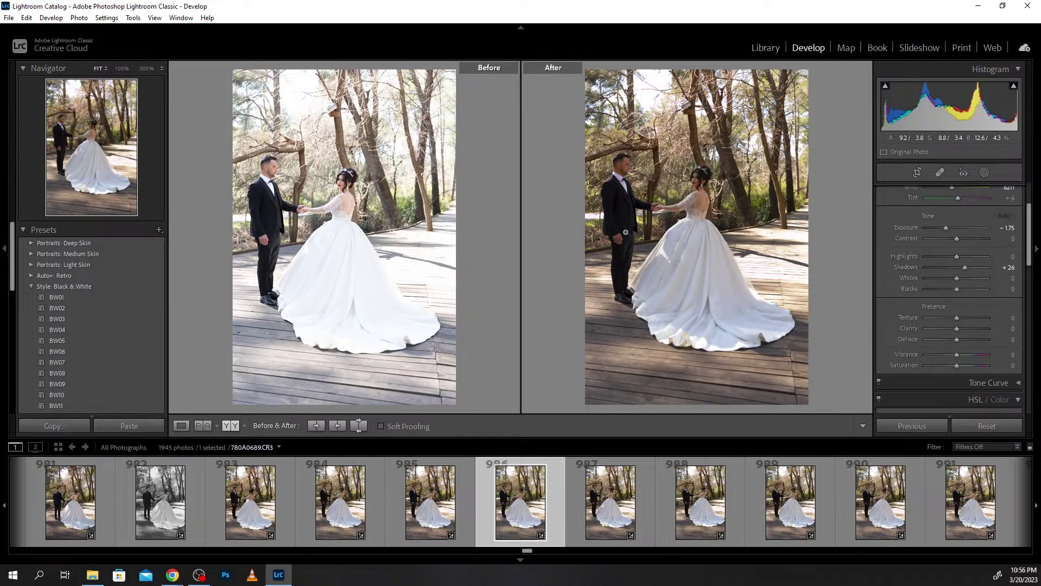
pyautogui.press('Right')
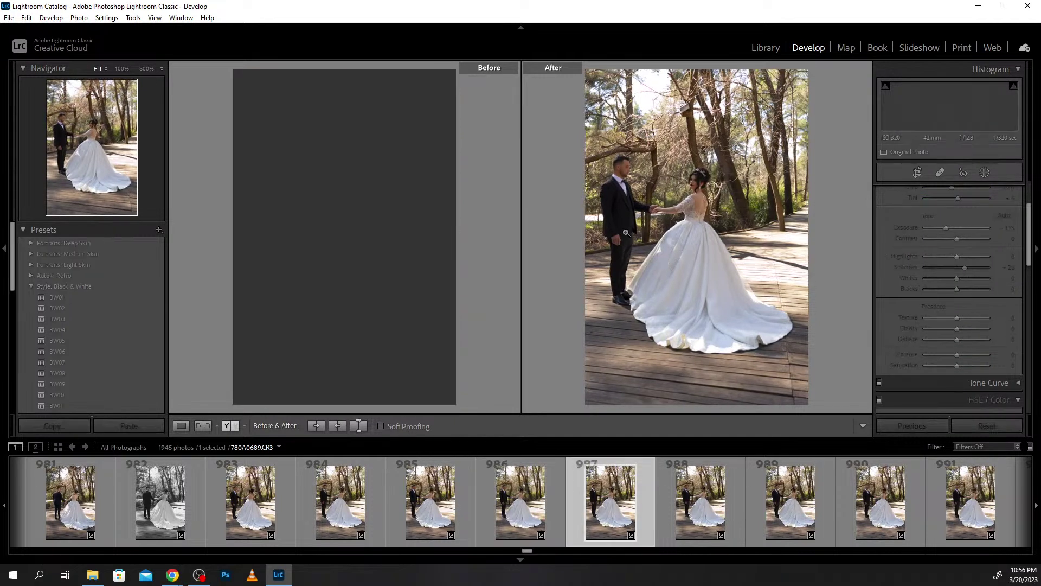
# Remove three consecutive rejected couple frames from the catalog.
pyautogui.press('Left')
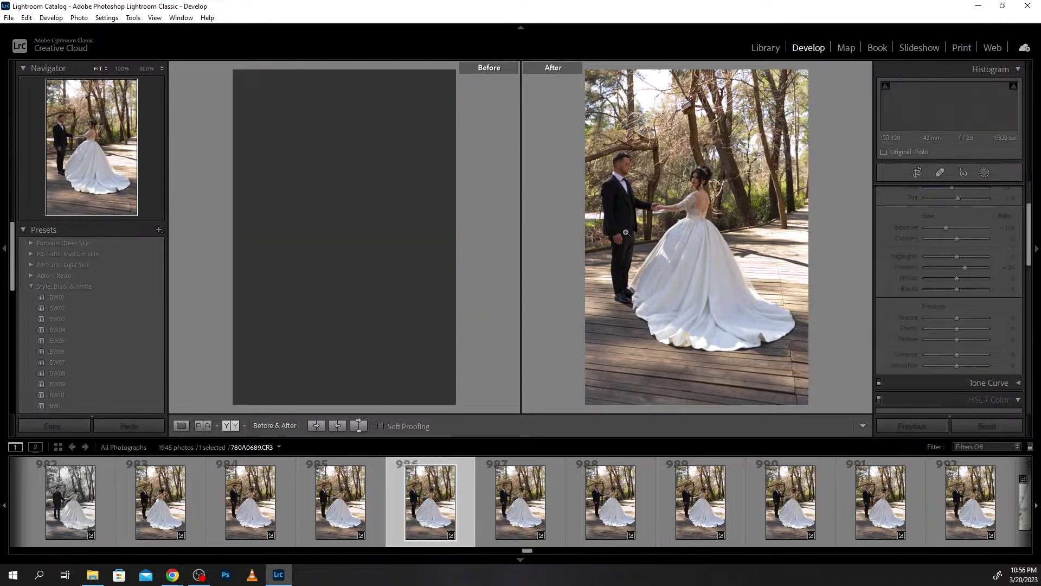
pyautogui.press('Delete')
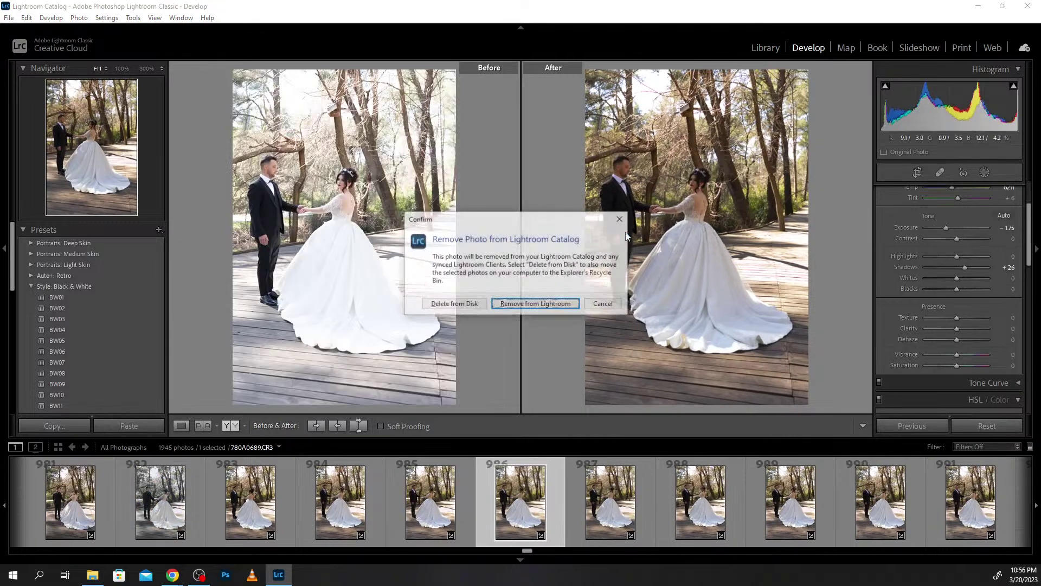
pyautogui.press('Return')
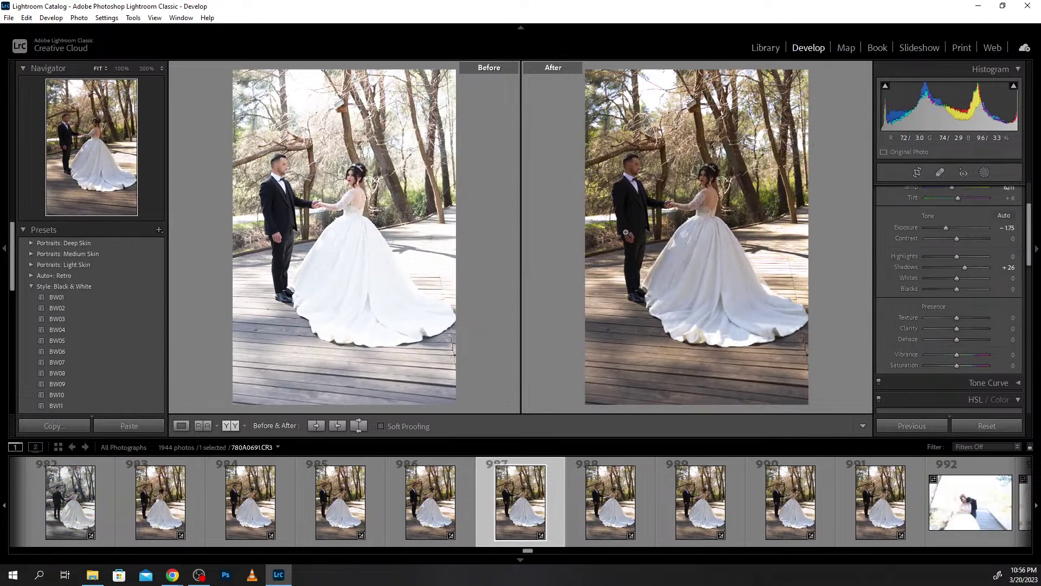
pyautogui.press('Delete')
pyautogui.press('Return')
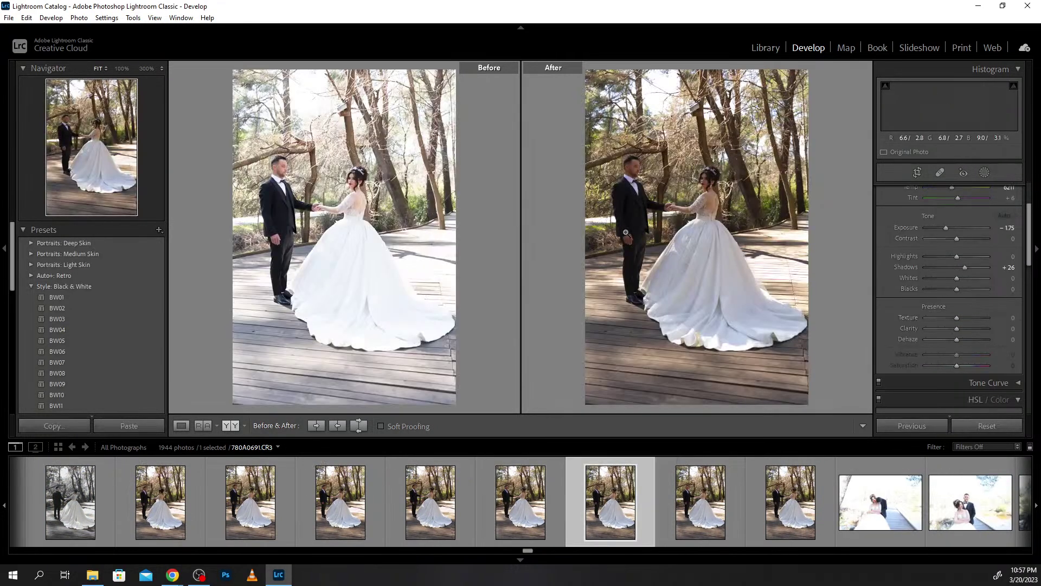
pyautogui.press('Delete')
pyautogui.press('Return')
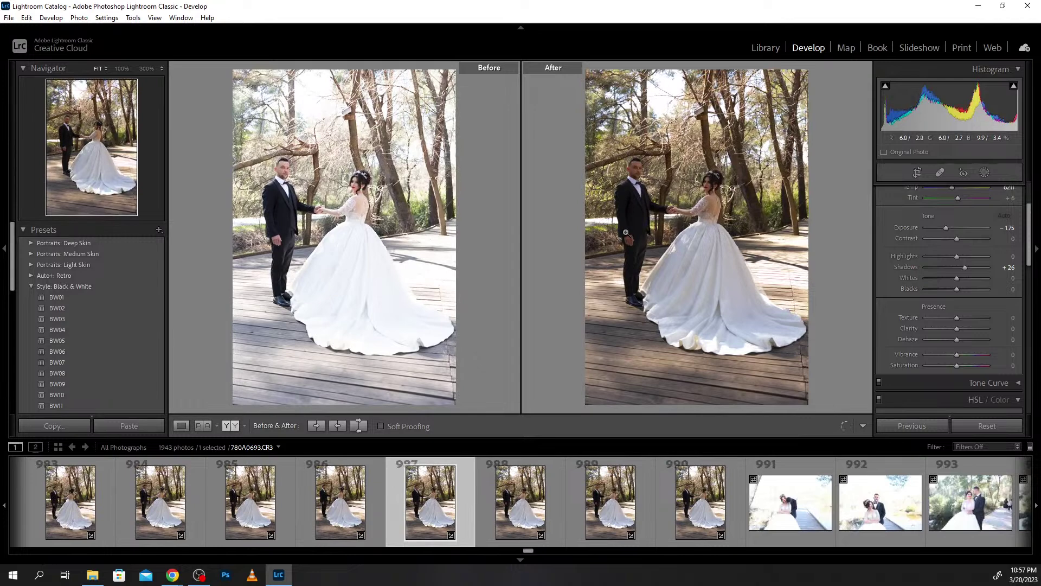
# Browse the neighbouring frames and remove one more rejected shot, leaving 1941 photos.
pyautogui.press('Left')
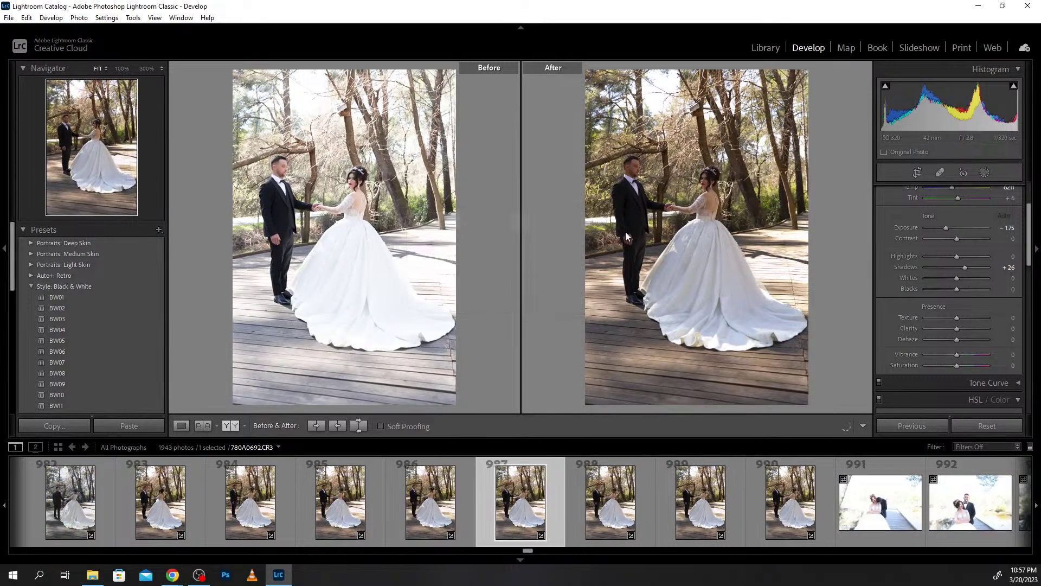
pyautogui.press('Right')
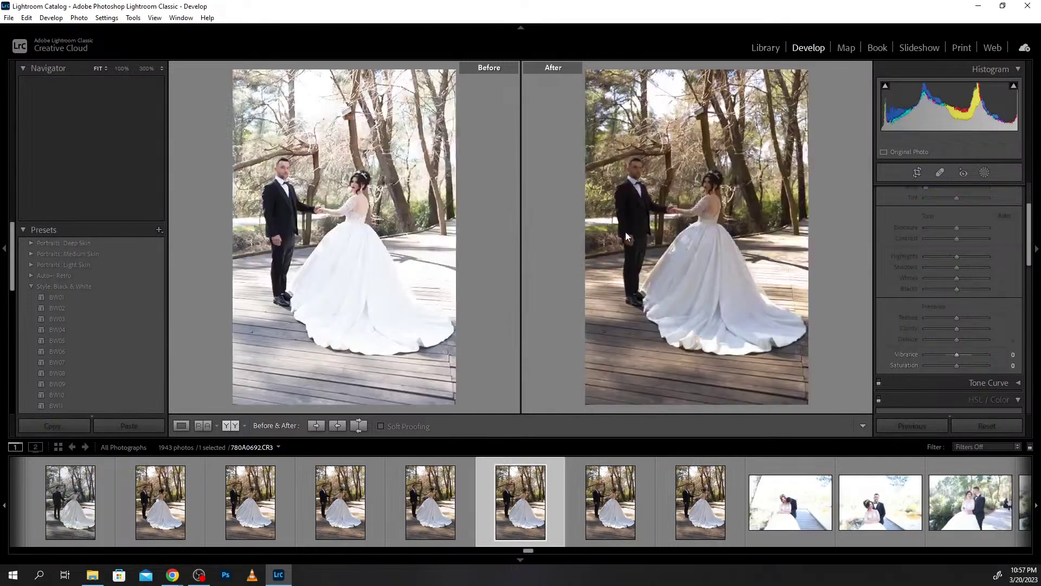
pyautogui.press('Right')
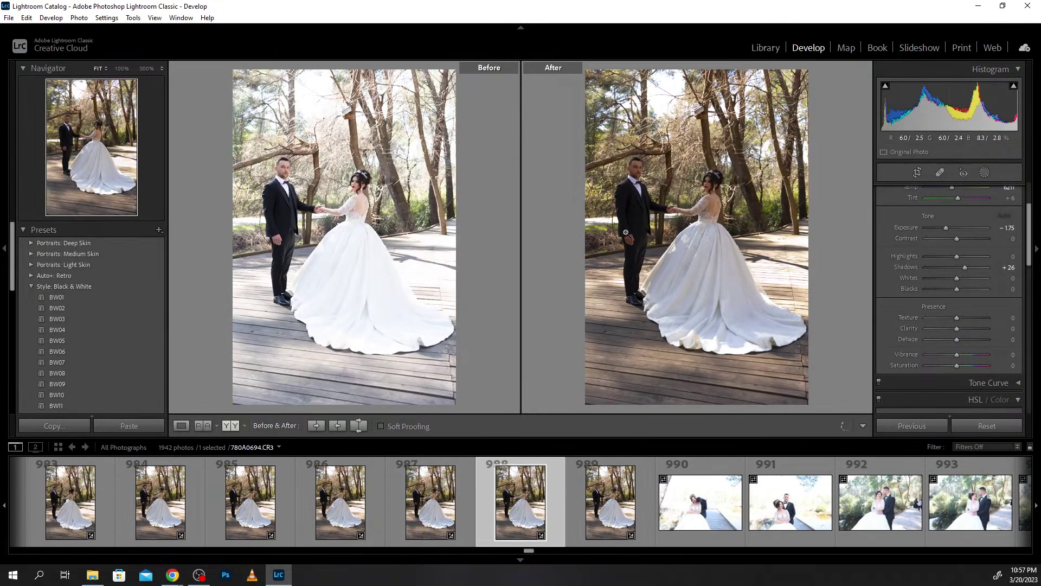
pyautogui.press('Right')
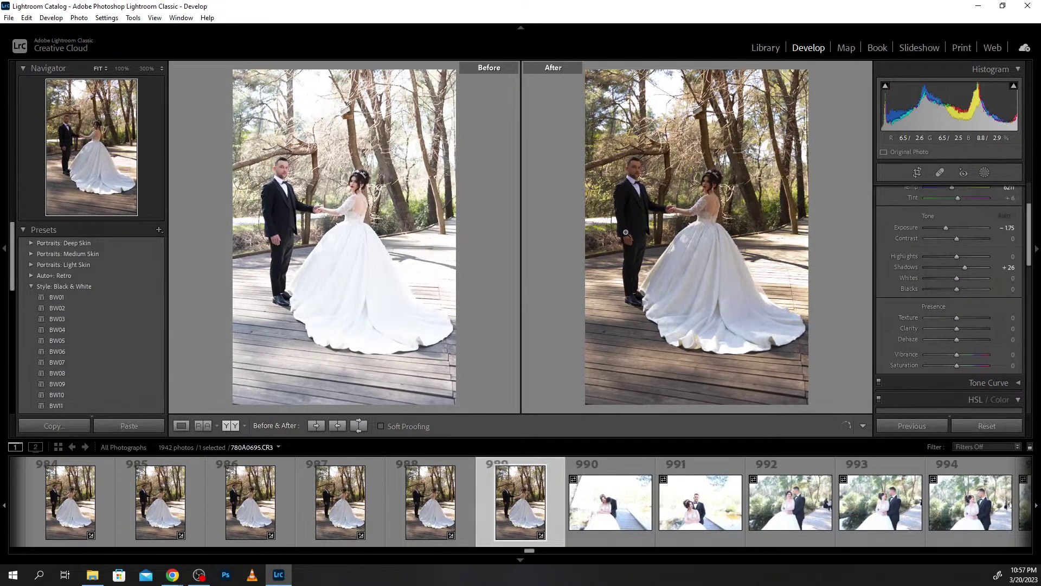
pyautogui.press('Left')
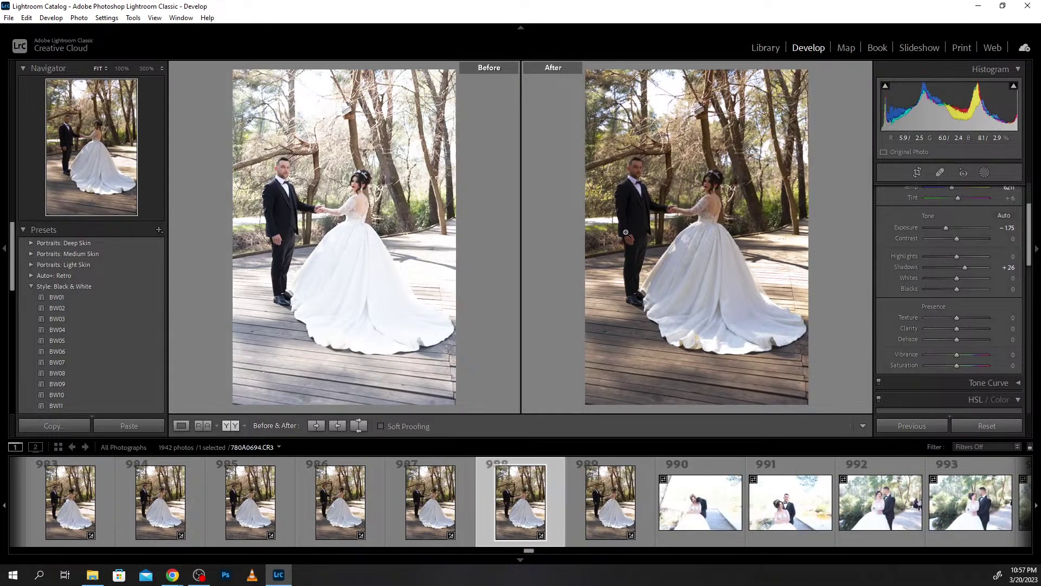
pyautogui.press('Delete')
pyautogui.press('Return')
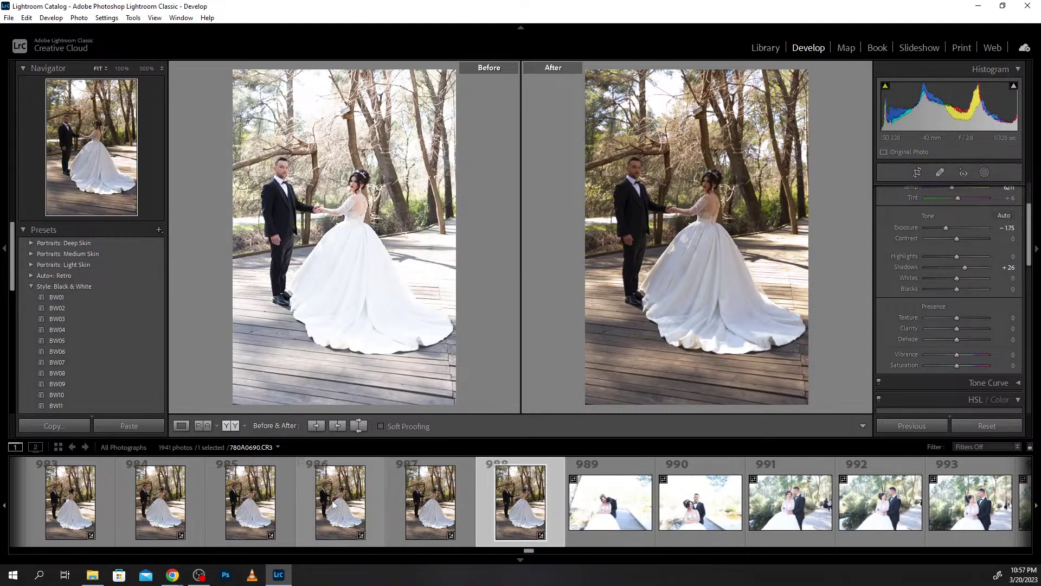
# Open frame 983 and reset a trial Orange saturation change back to zero.
pyautogui.click(361, 510)
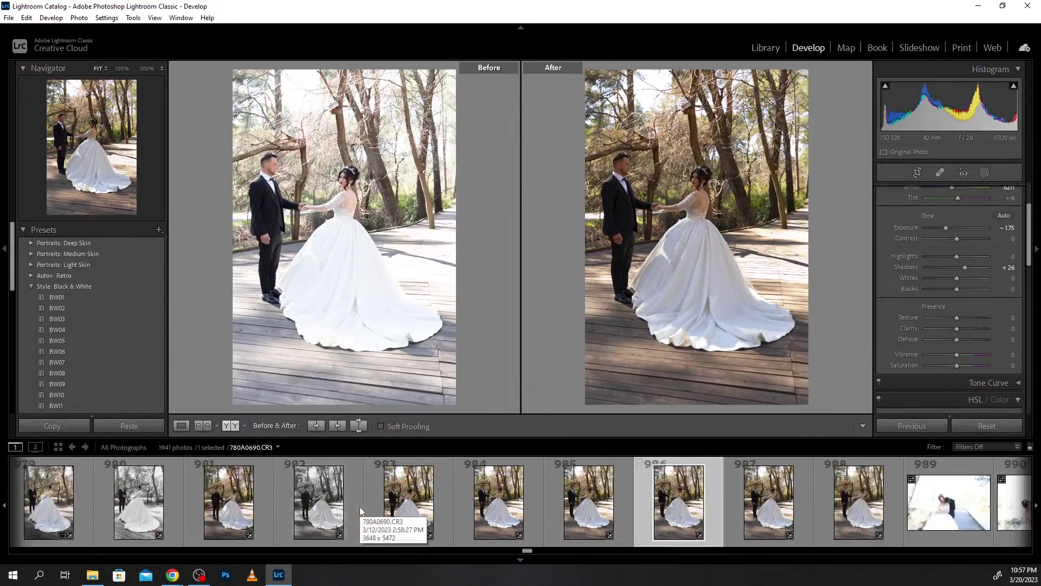
pyautogui.scroll(3, 361, 510)
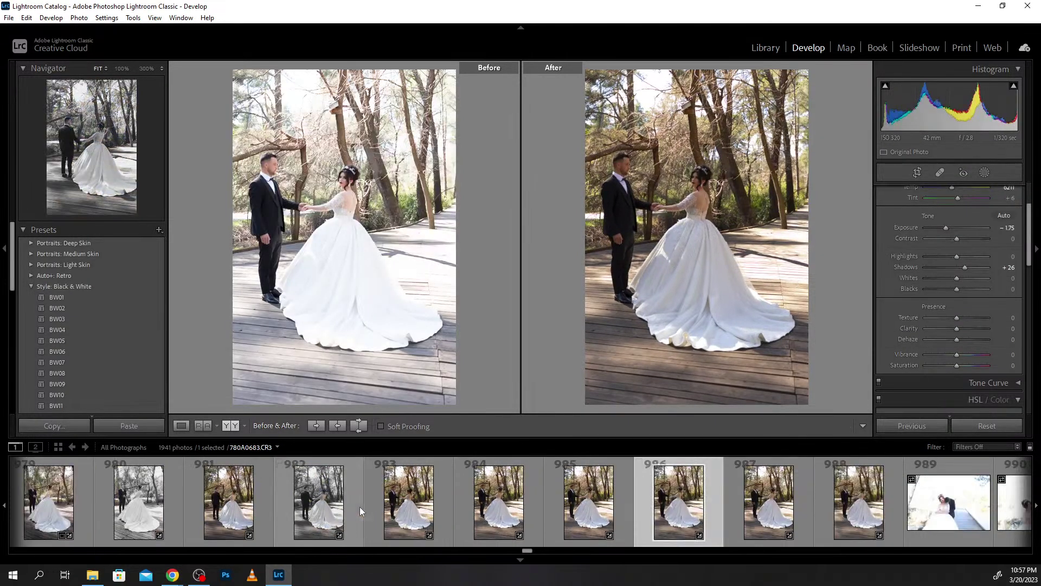
pyautogui.click(402, 500)
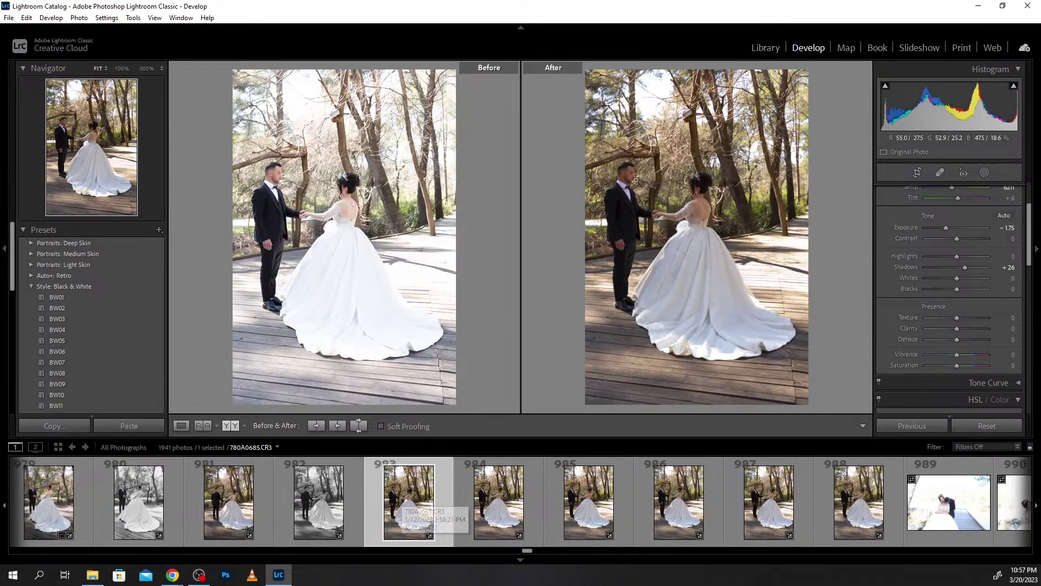
pyautogui.scroll(-5, 959, 324)
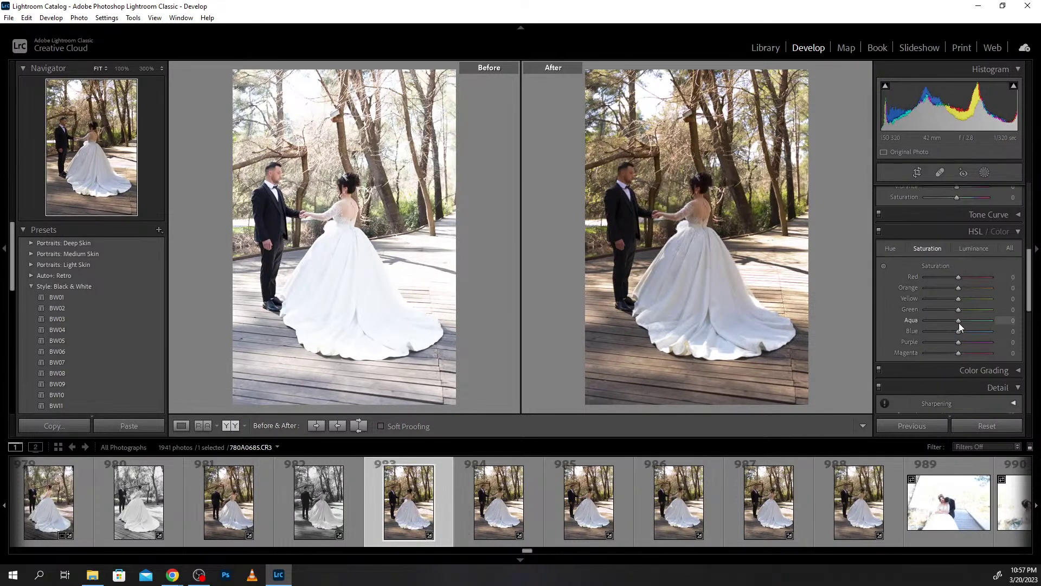
pyautogui.click(970, 288)
pyautogui.doubleClick(972, 288)
# Set HSL Luminance Orange +57 and Blue -28, and Saturation Blue -92.
pyautogui.click(978, 249)
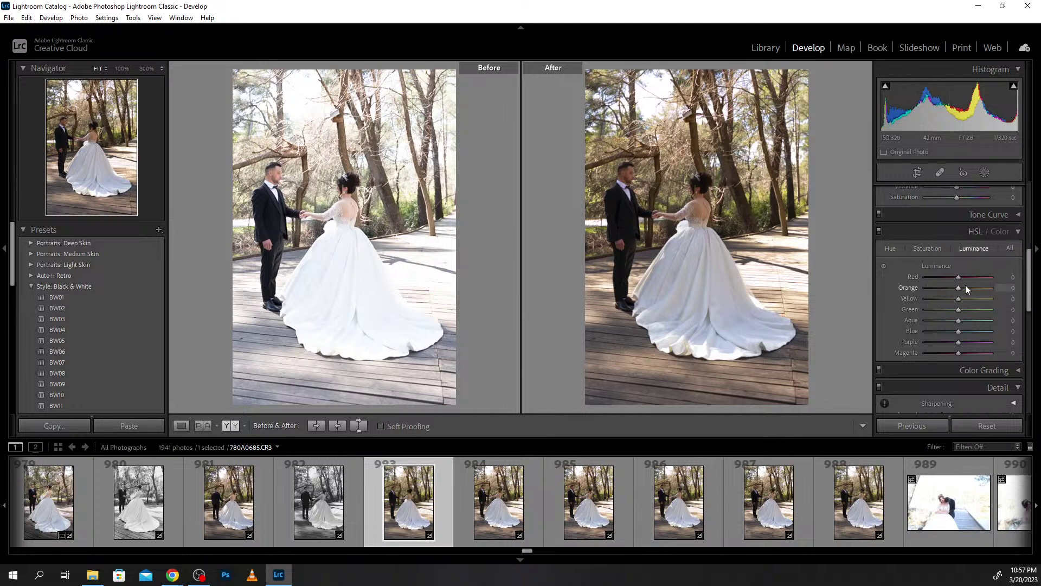
pyautogui.click(966, 288)
pyautogui.moveTo(969, 288); pyautogui.dragTo(978, 288)
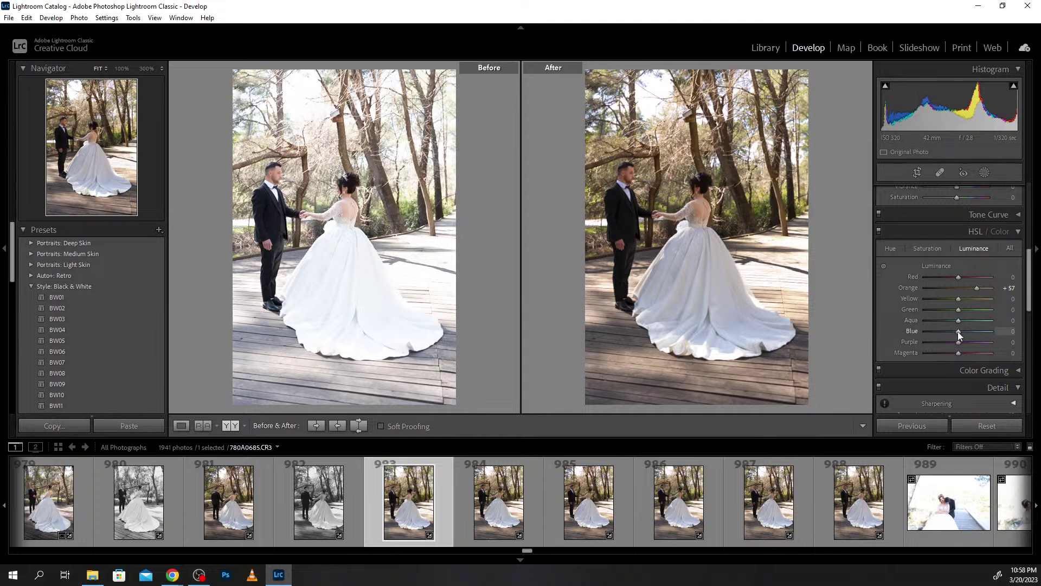
pyautogui.moveTo(958, 331)
pyautogui.mouseDown()
pyautogui.moveTo(920, 334)
pyautogui.moveTo(949, 333)
pyautogui.mouseUp()
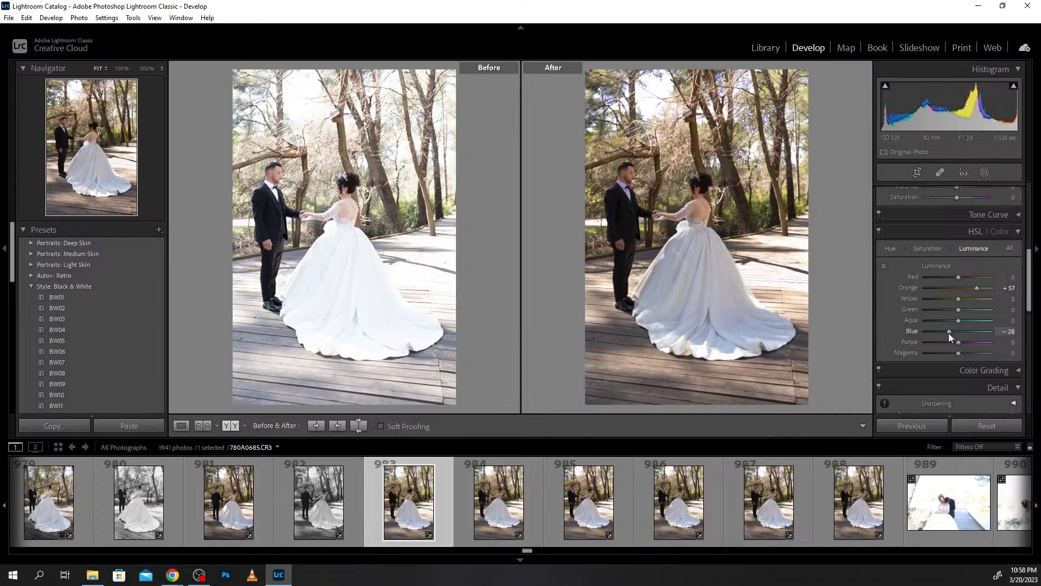
pyautogui.click(939, 250)
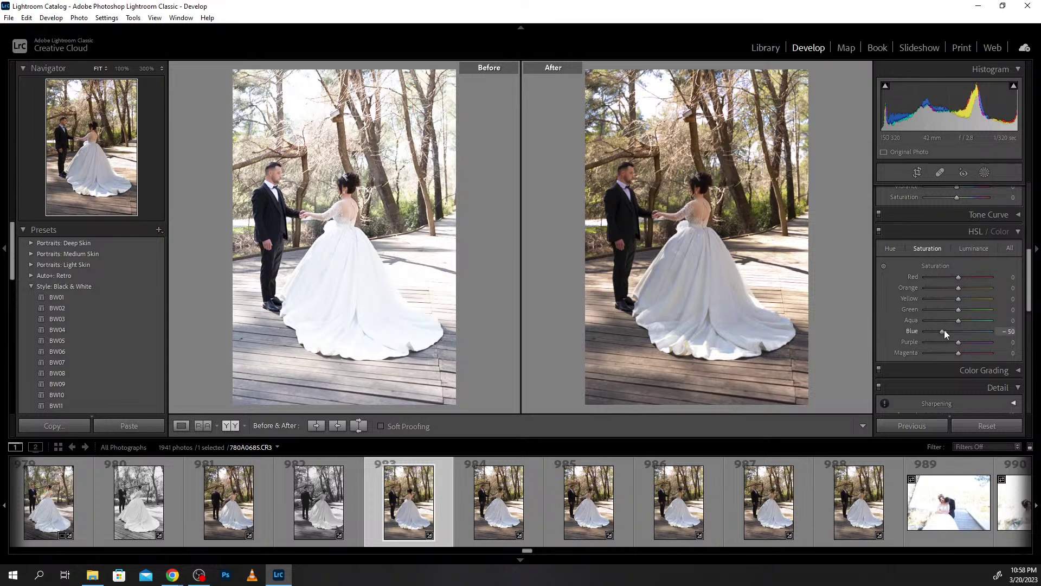
pyautogui.moveTo(945, 330); pyautogui.dragTo(929, 328)
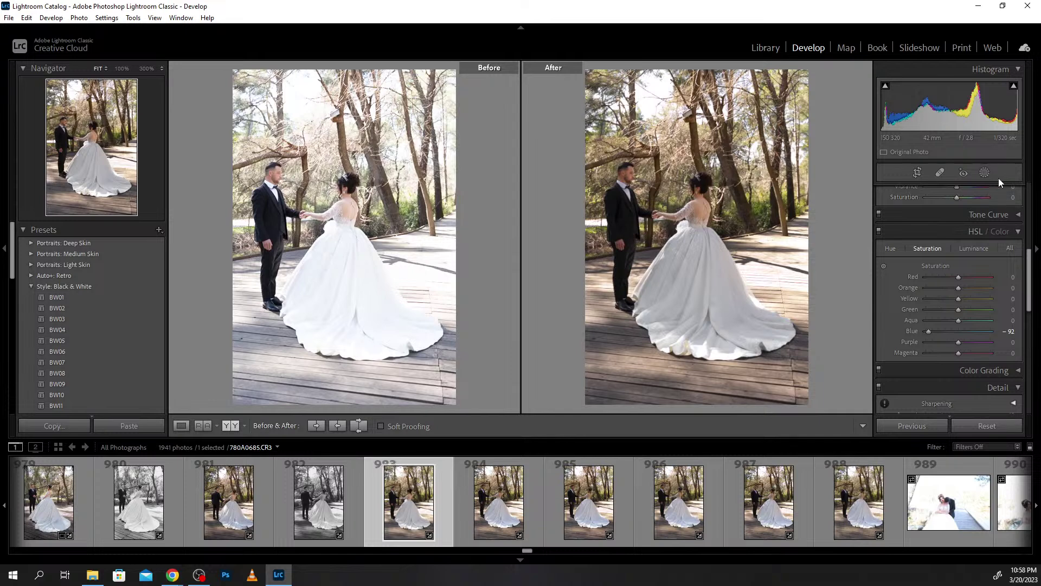
# Create a Select Subject mask of the couple and invert it onto the background.
pyautogui.click(984, 174)
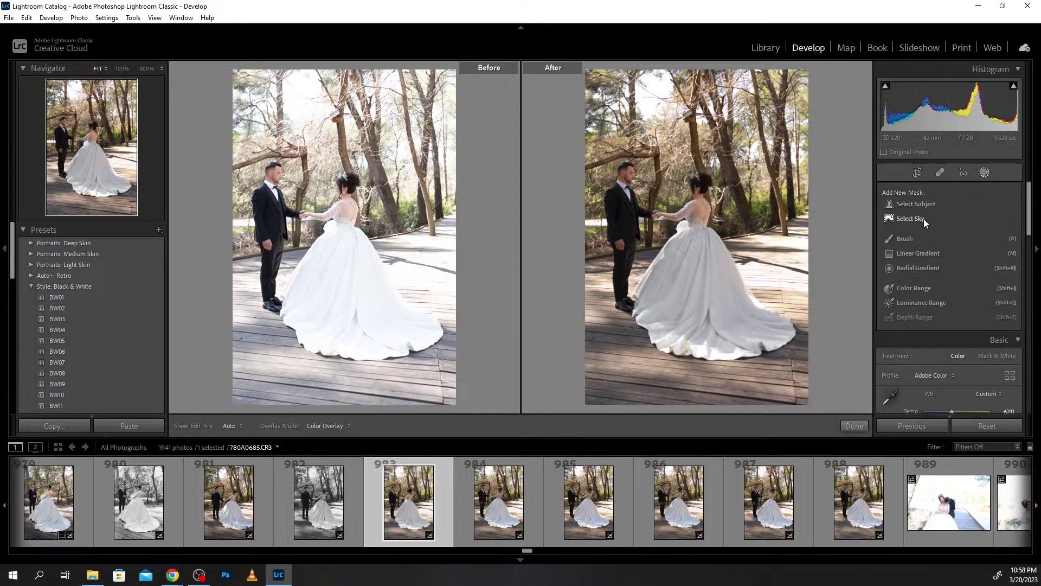
pyautogui.click(917, 204)
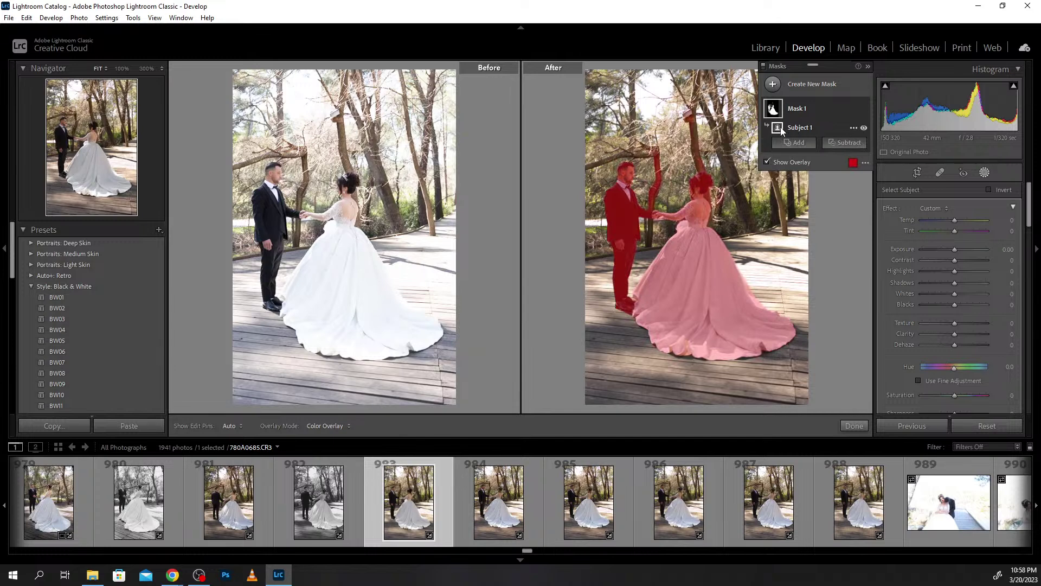
pyautogui.click(854, 129)
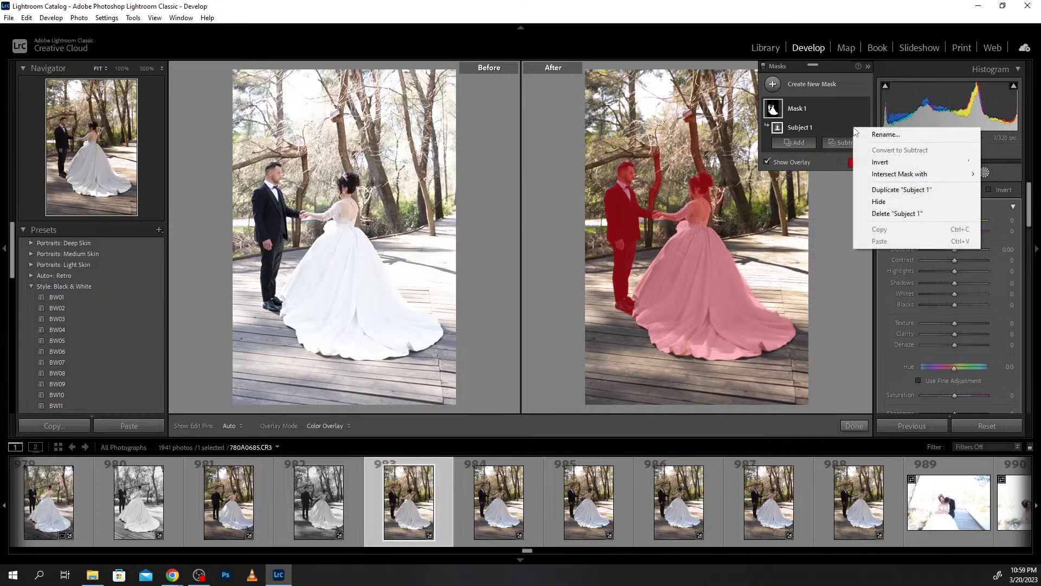
pyautogui.click(881, 162)
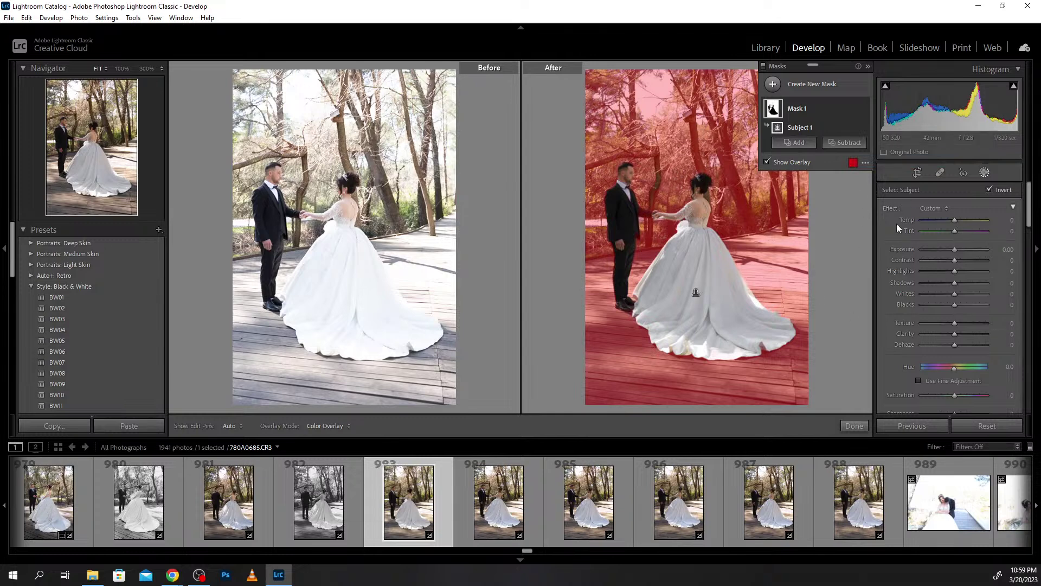
# Set the mask Exposure to -0.30, check the overlay, and finish masking.
pyautogui.press('o')
pyautogui.click(953, 249)
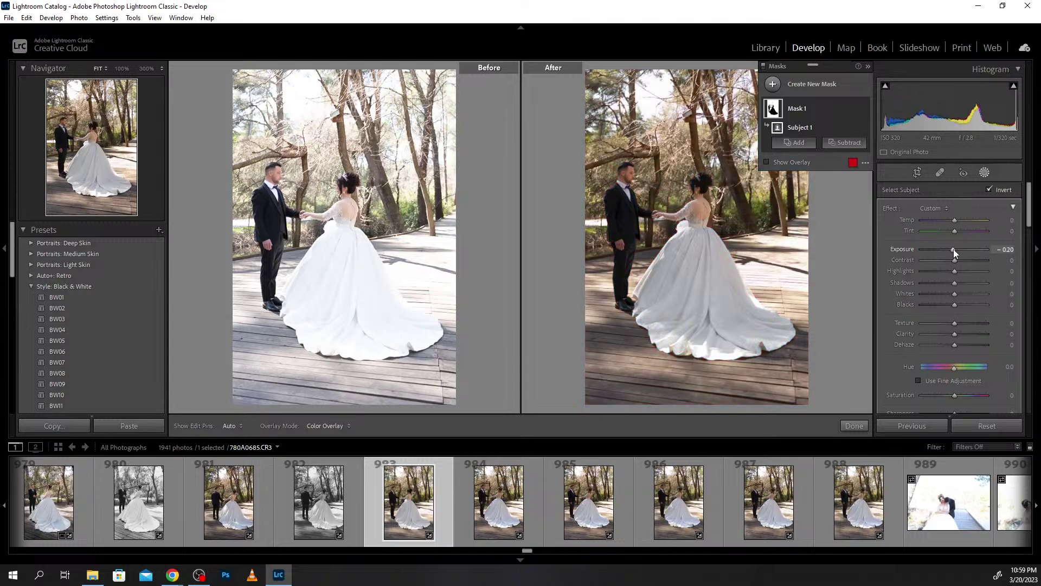
pyautogui.click(954, 249)
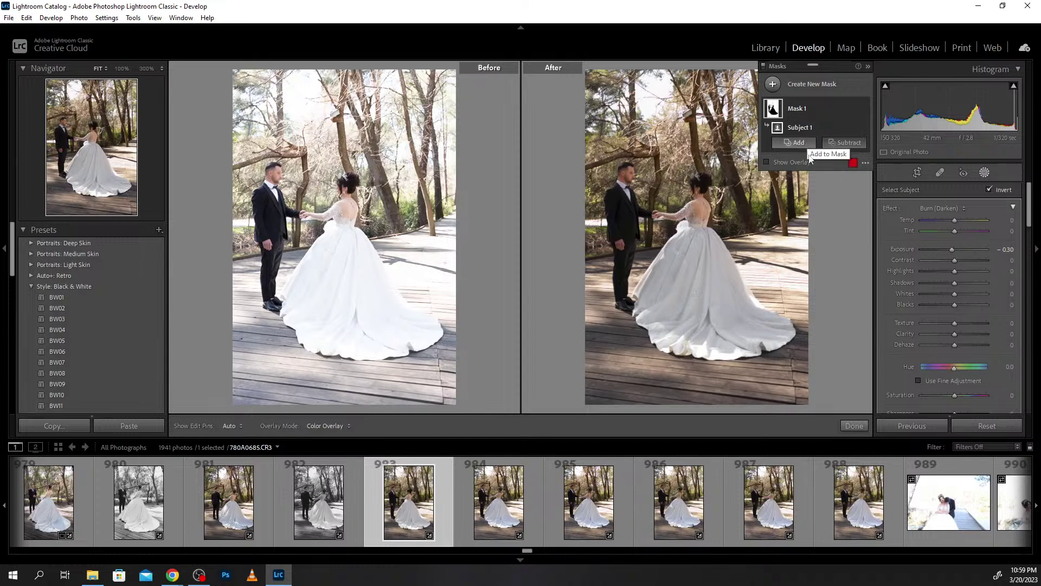
pyautogui.click(792, 163)
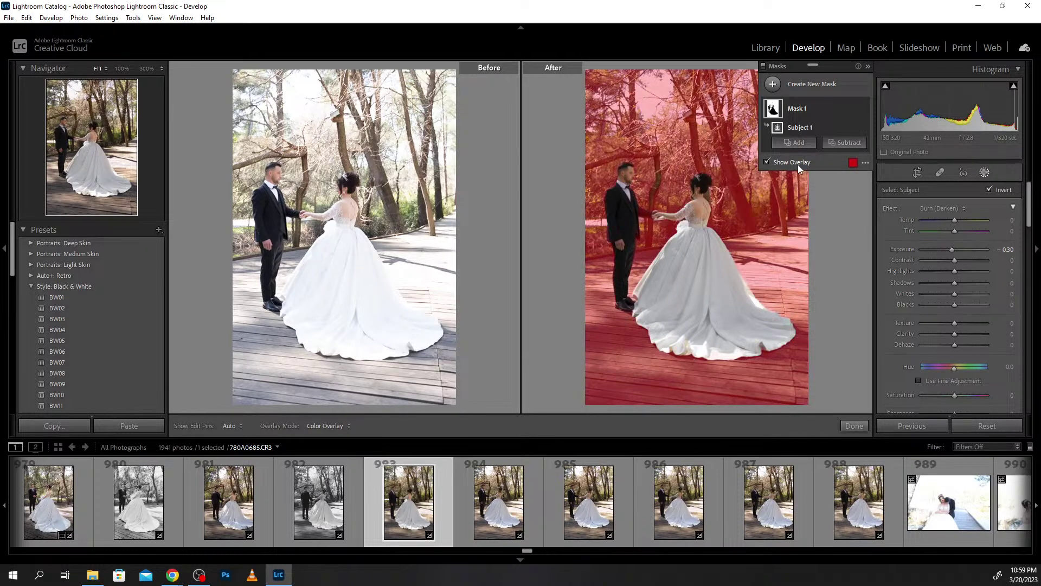
pyautogui.click(799, 165)
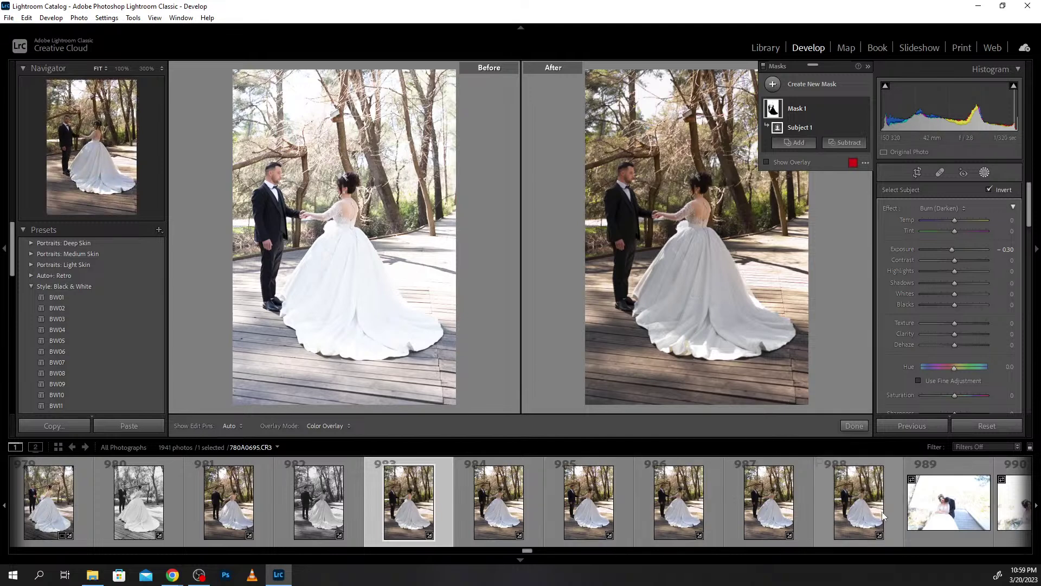
pyautogui.click(855, 427)
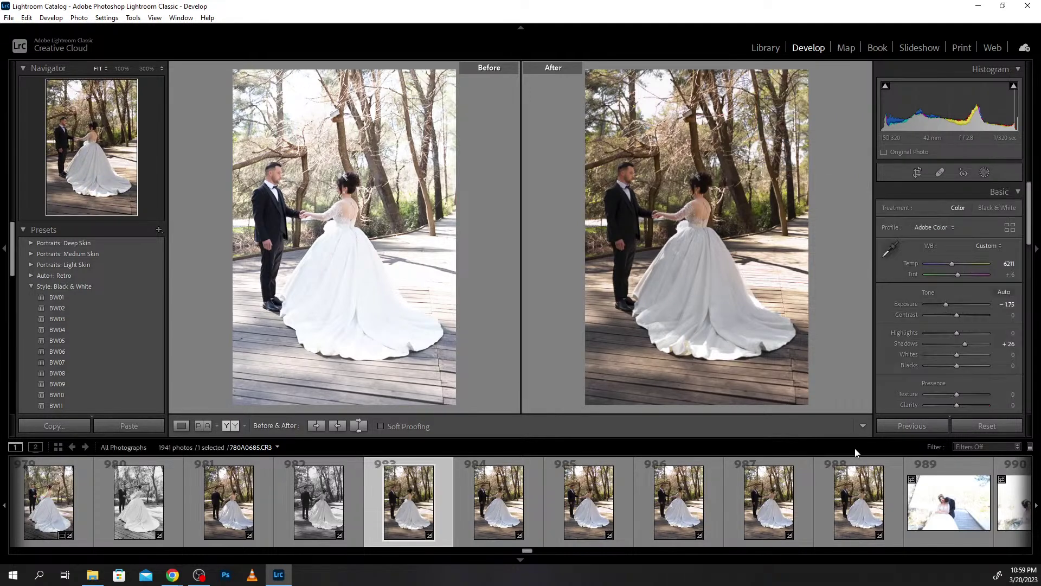
# Open photo 984 and raise HSL Luminance Orange to +82.
pyautogui.click(501, 512)
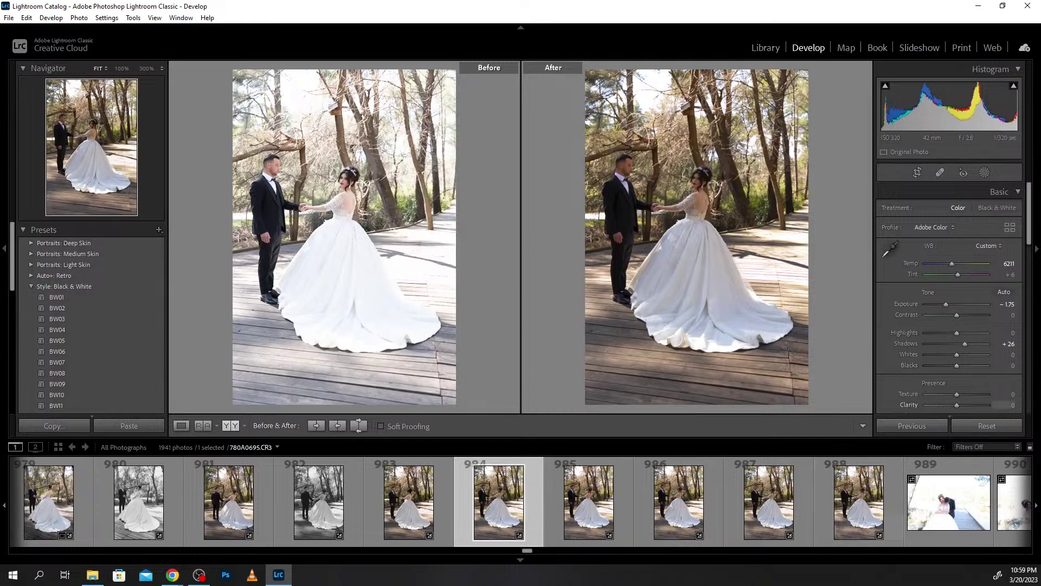
pyautogui.scroll(-3, 949, 359)
pyautogui.scroll(-2, 949, 359)
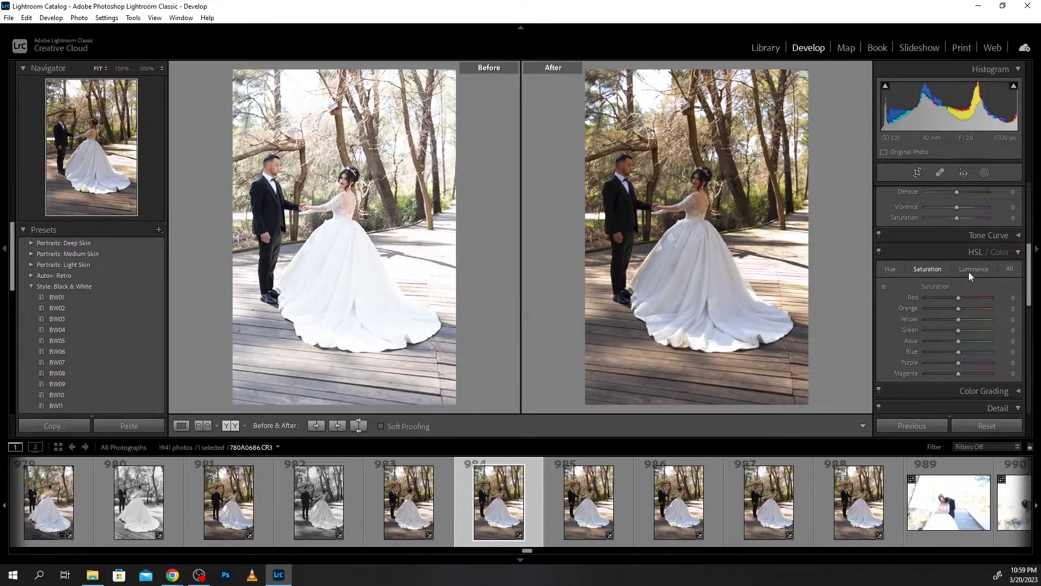
pyautogui.click(969, 272)
pyautogui.click(969, 308)
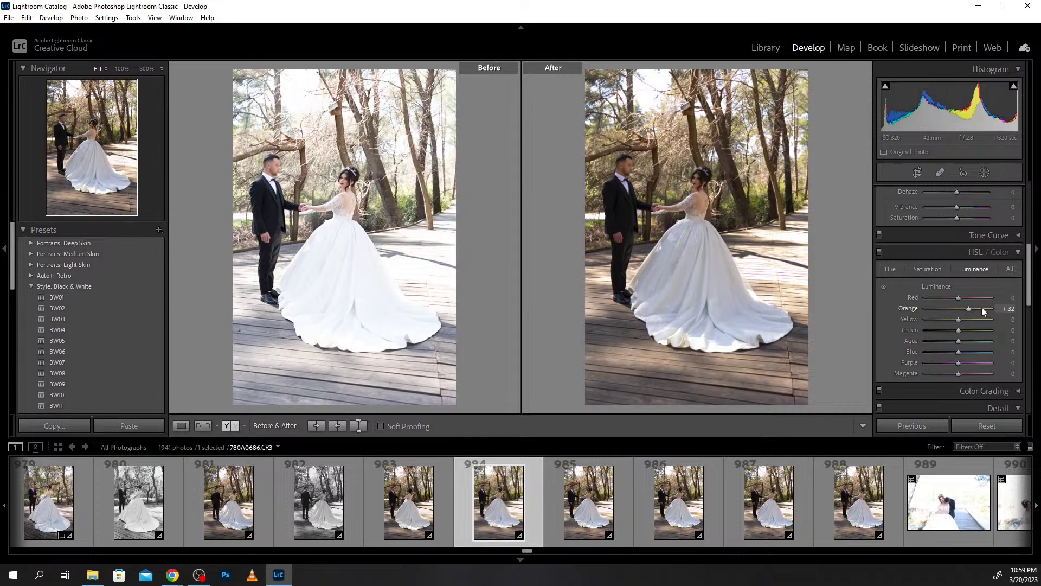
pyautogui.click(983, 308)
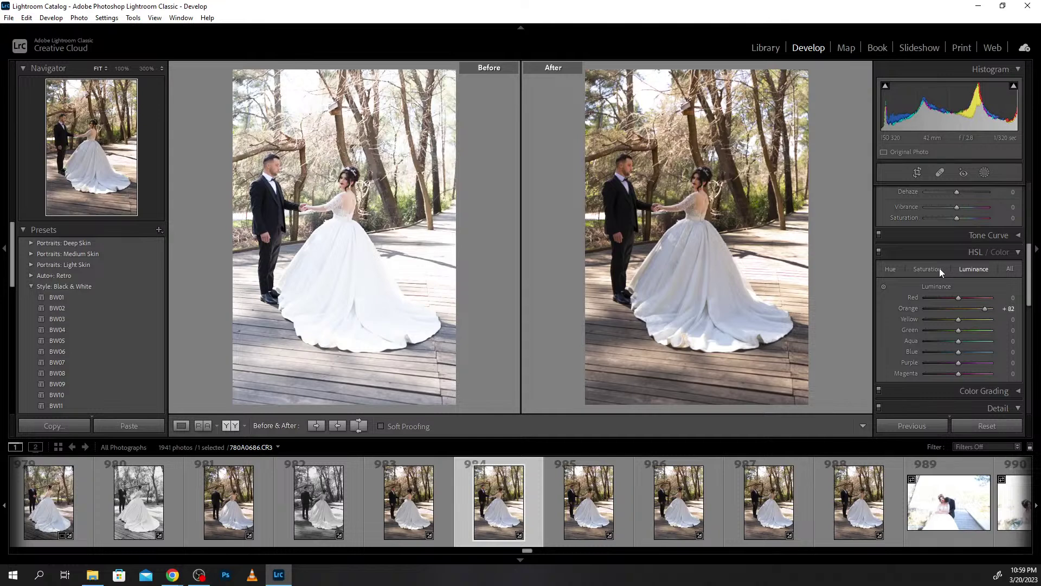
# Lift Basic Shadows to +46.
pyautogui.scroll(2, 940, 271)
pyautogui.scroll(2, 940, 271)
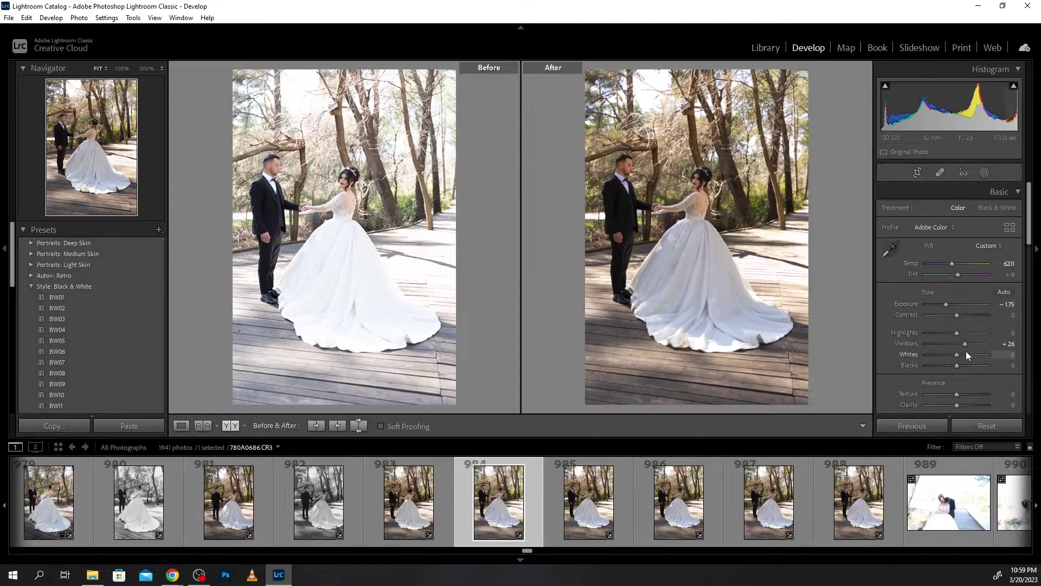
pyautogui.scroll(3, 965, 344)
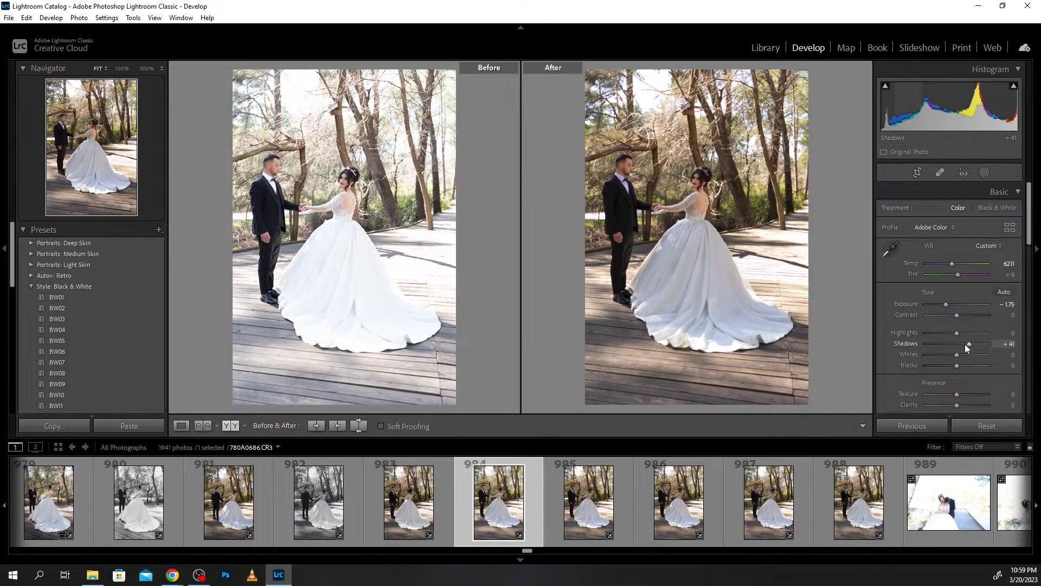
pyautogui.scroll(-3, 965, 344)
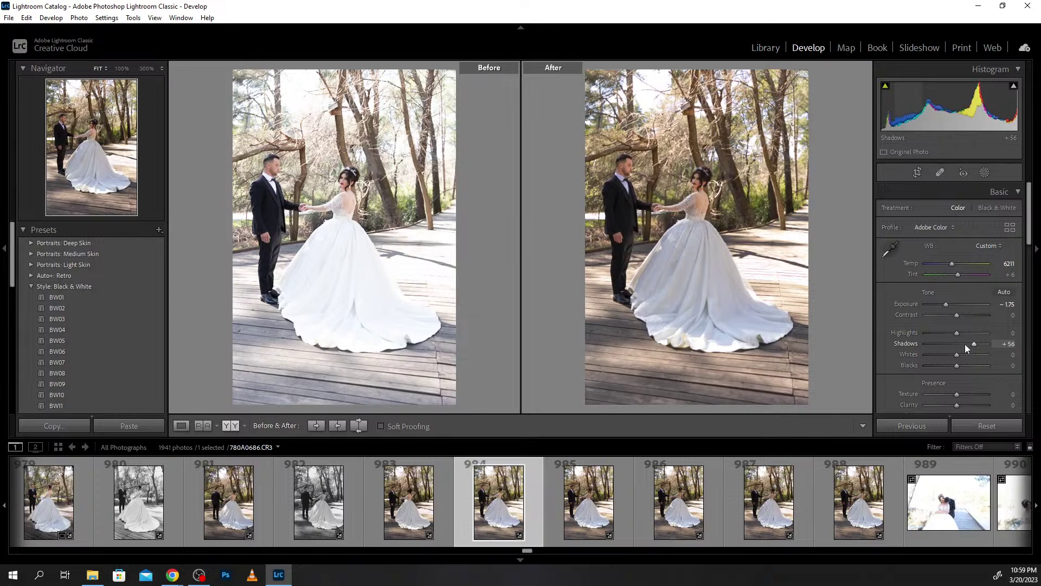
pyautogui.scroll(5, 965, 344)
pyautogui.scroll(-1, 965, 344)
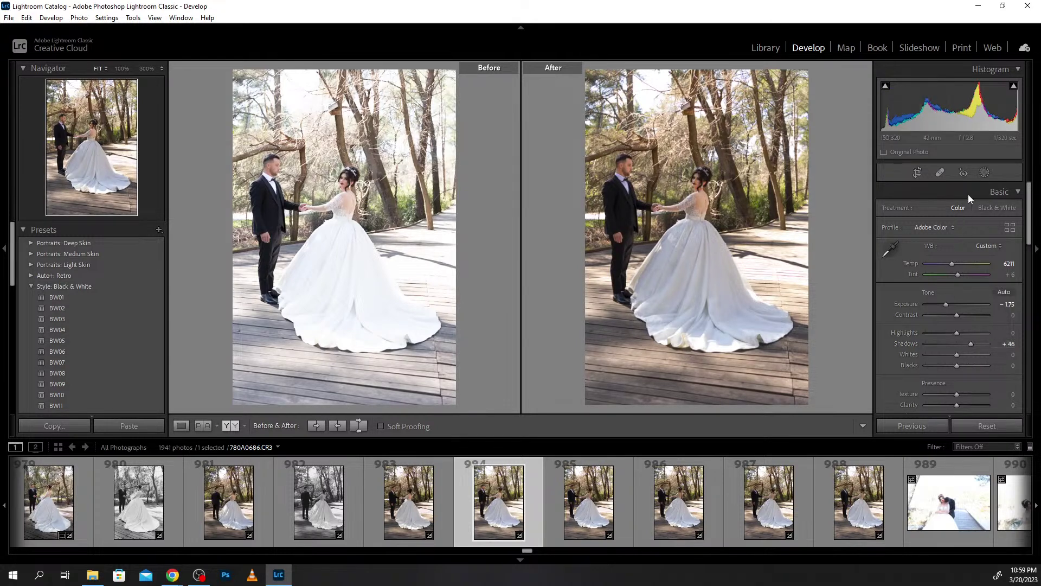
# Create a Select Subject mask of the couple and invert it to cover the background.
pyautogui.click(986, 173)
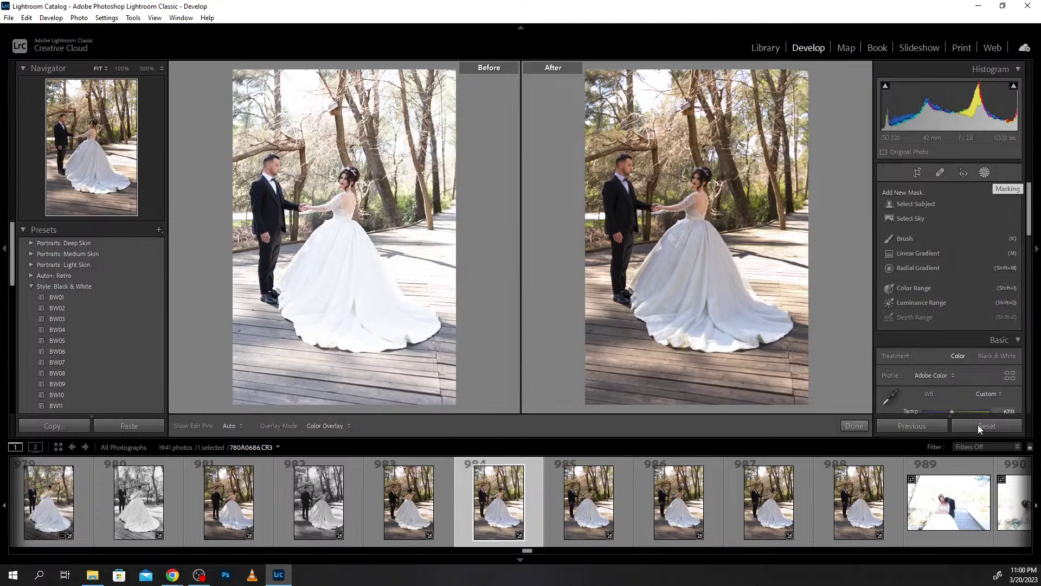
pyautogui.click(933, 204)
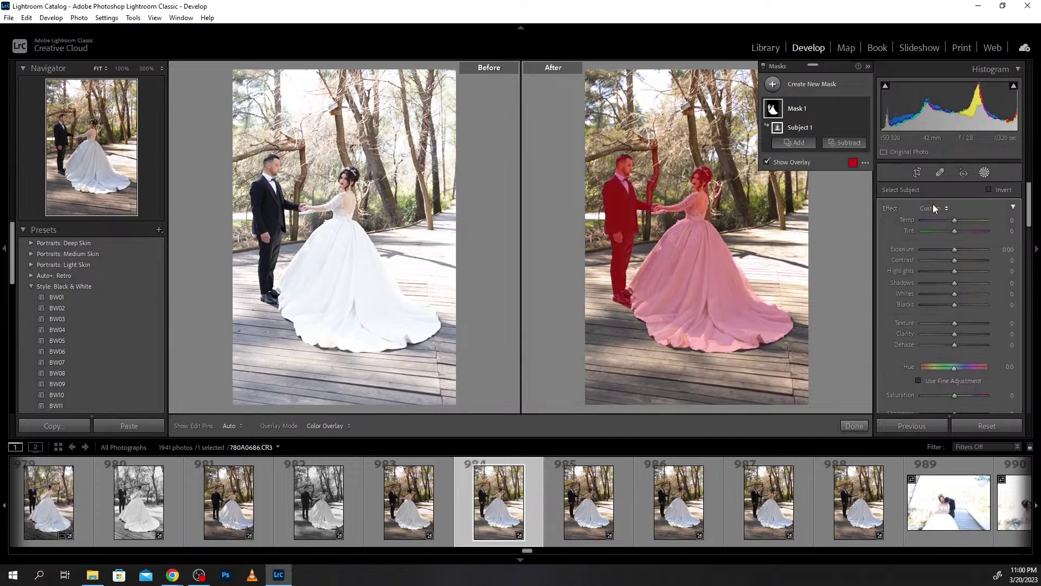
pyautogui.moveTo(805, 109)
pyautogui.click(853, 109)
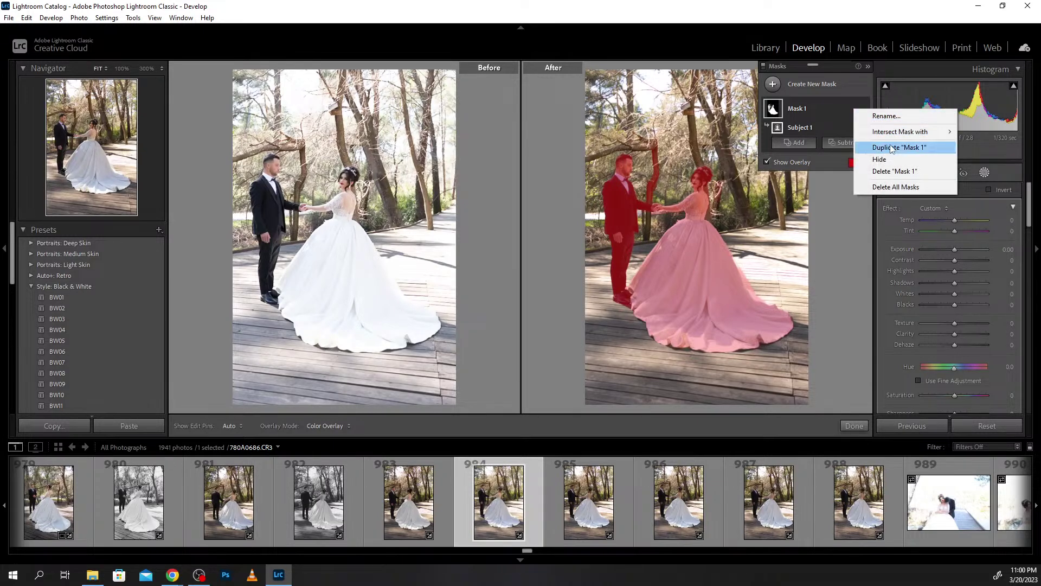
pyautogui.moveTo(900, 132)
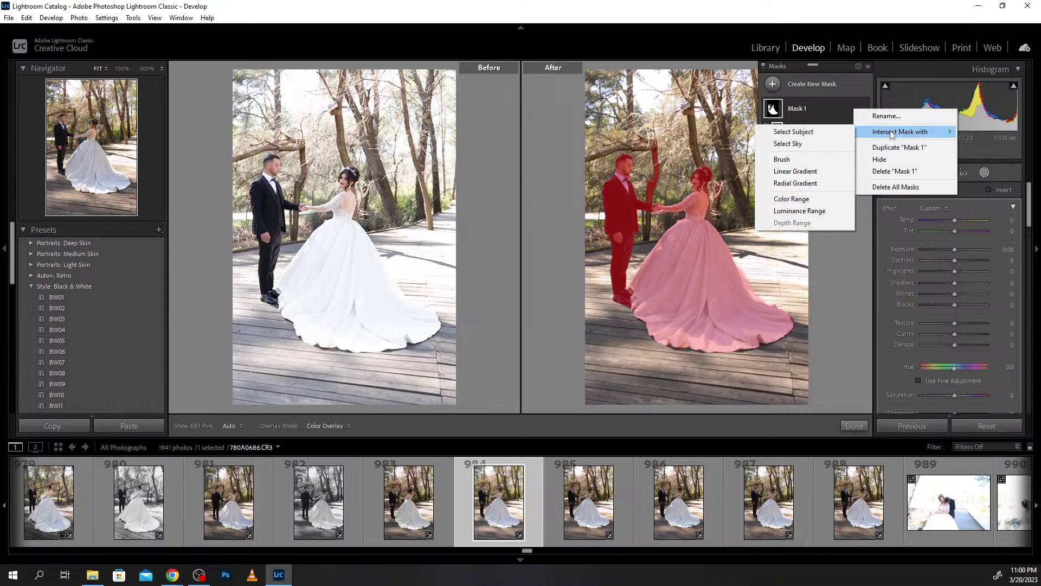
pyautogui.click(834, 110)
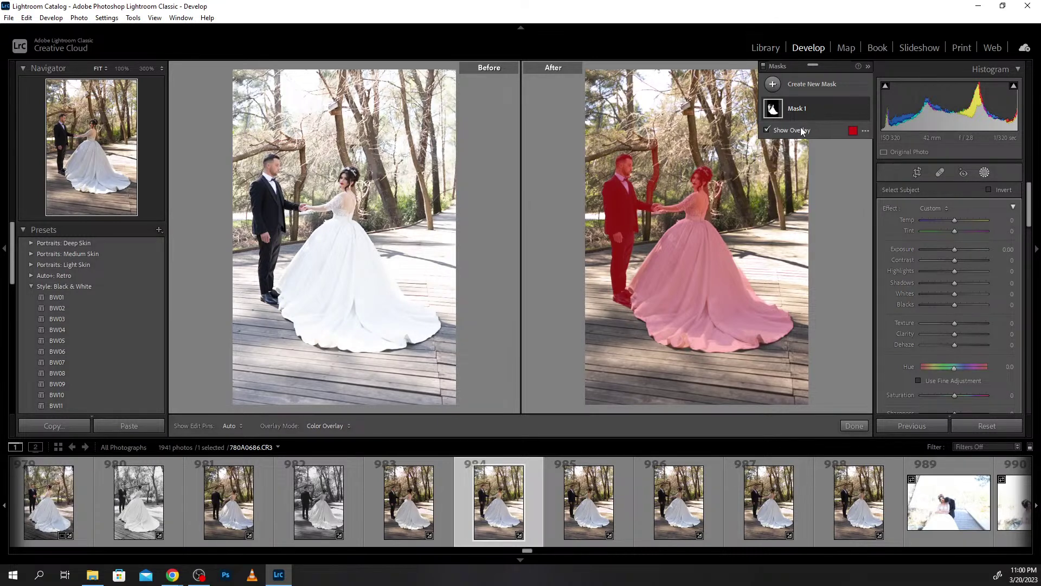
pyautogui.click(809, 129)
pyautogui.click(812, 112)
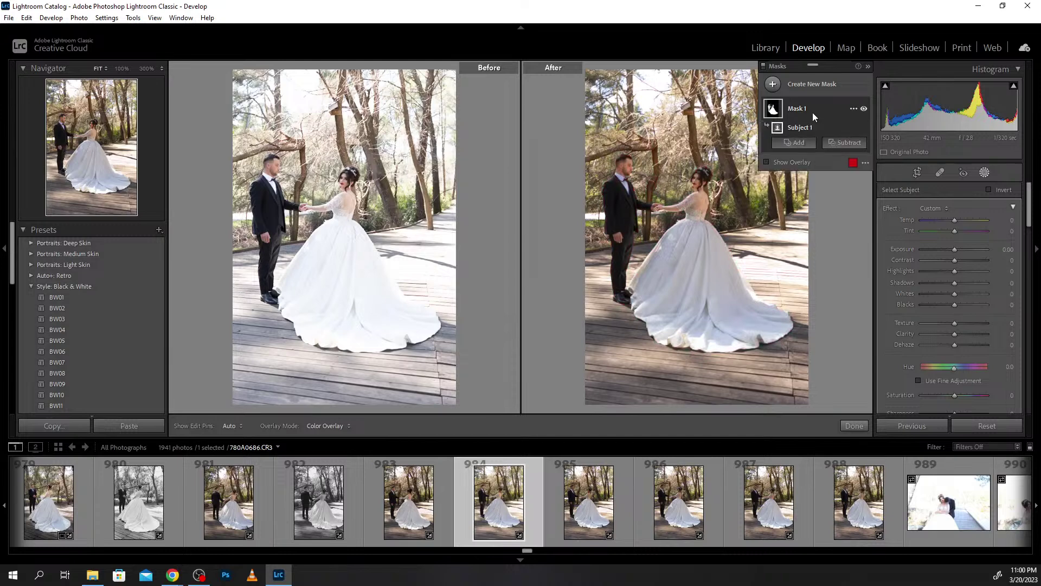
pyautogui.click(852, 130)
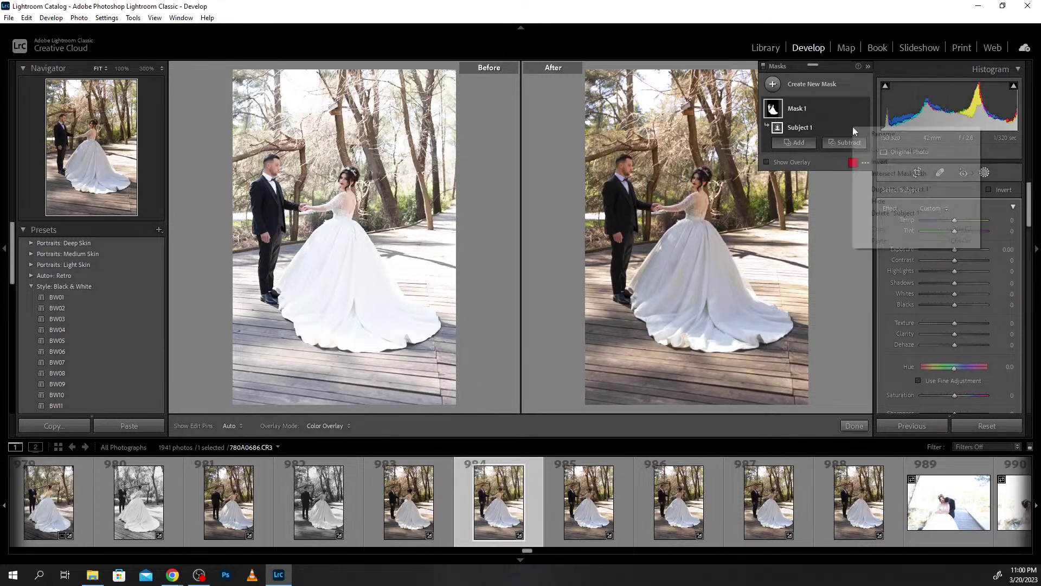
pyautogui.click(880, 161)
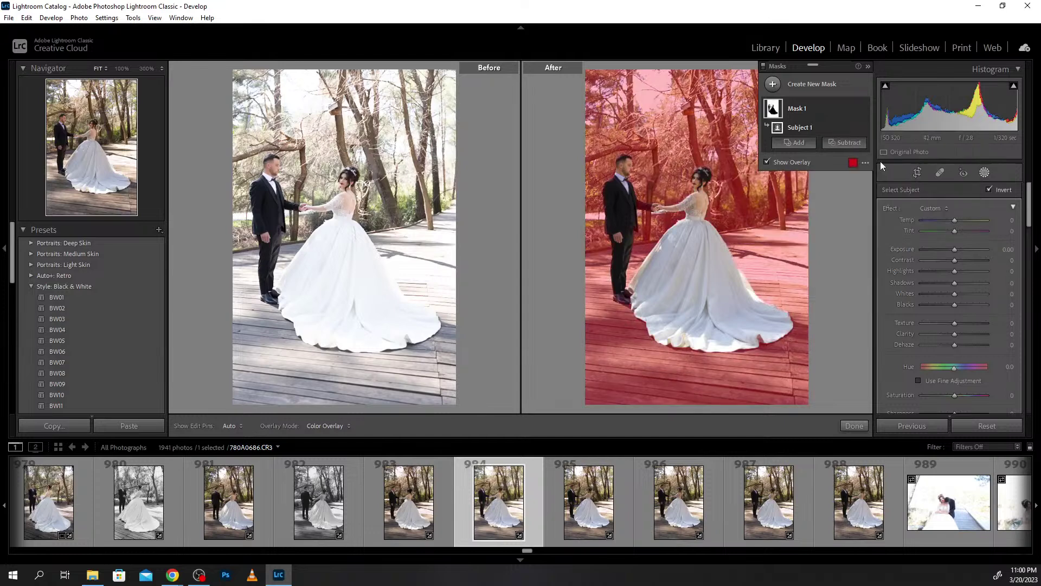
# Set the inverted mask's Exposure to -0.30.
pyautogui.moveTo(957, 252); pyautogui.dragTo(956, 251)
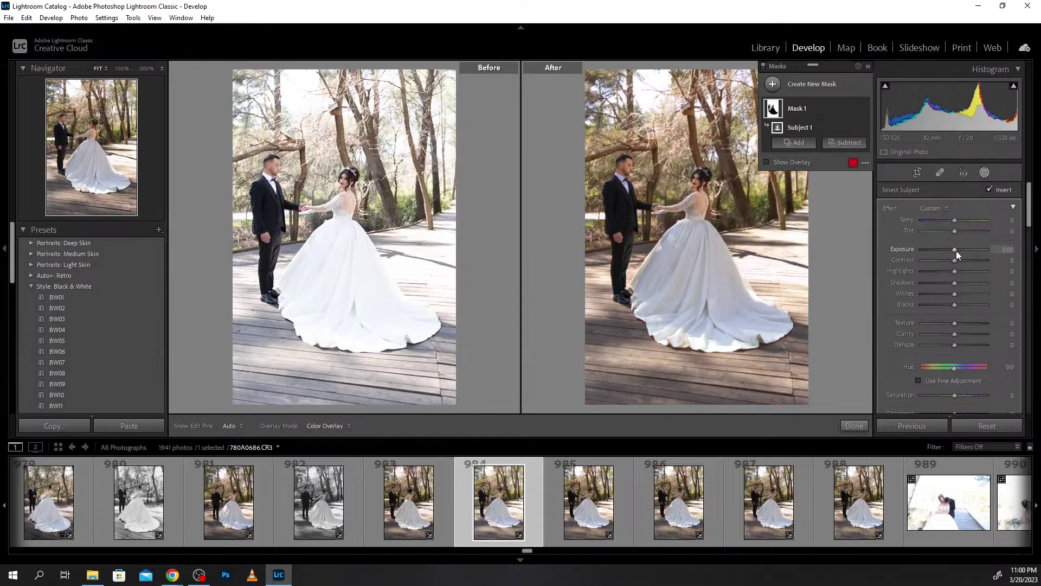
pyautogui.click(955, 251)
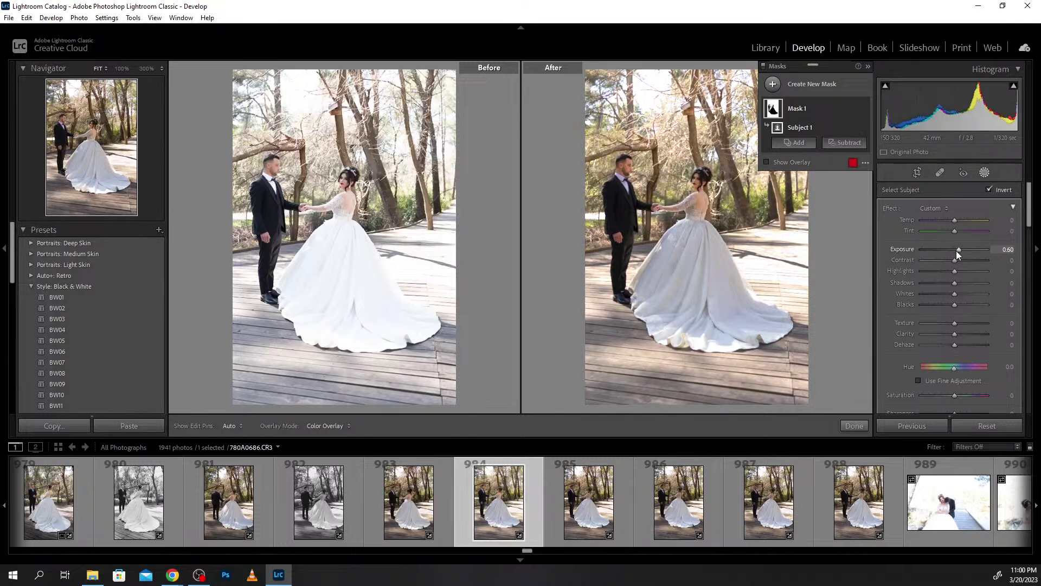
pyautogui.click(955, 251)
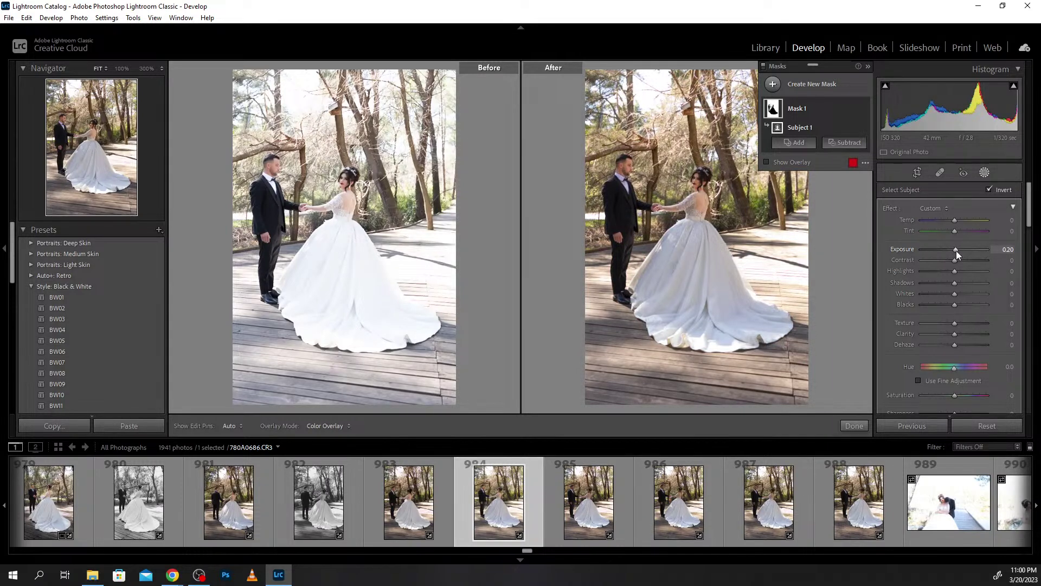
pyautogui.press('Down')
pyautogui.press('Down')
pyautogui.press('Down')
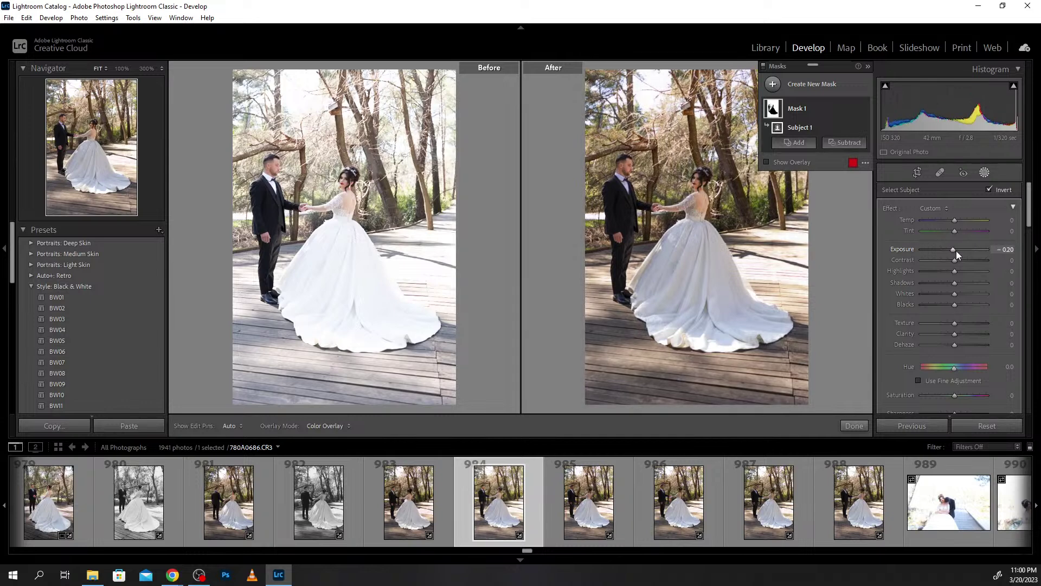
pyautogui.press('Down')
pyautogui.press('Down')
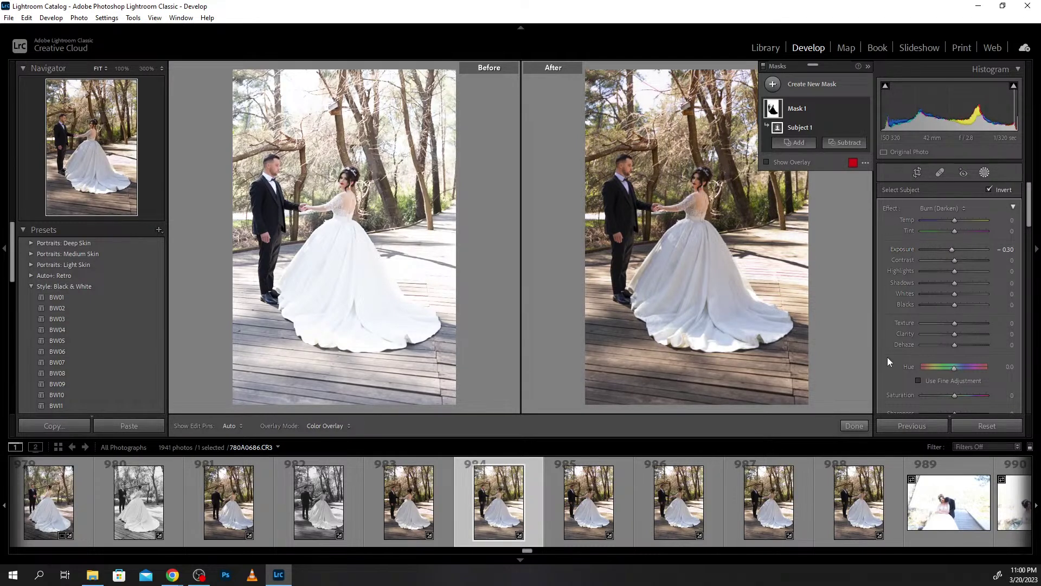
# Close Masking and lift Shadows slightly with the arrow keys.
pyautogui.click(854, 426)
pyautogui.hotkey('shift', 'w')
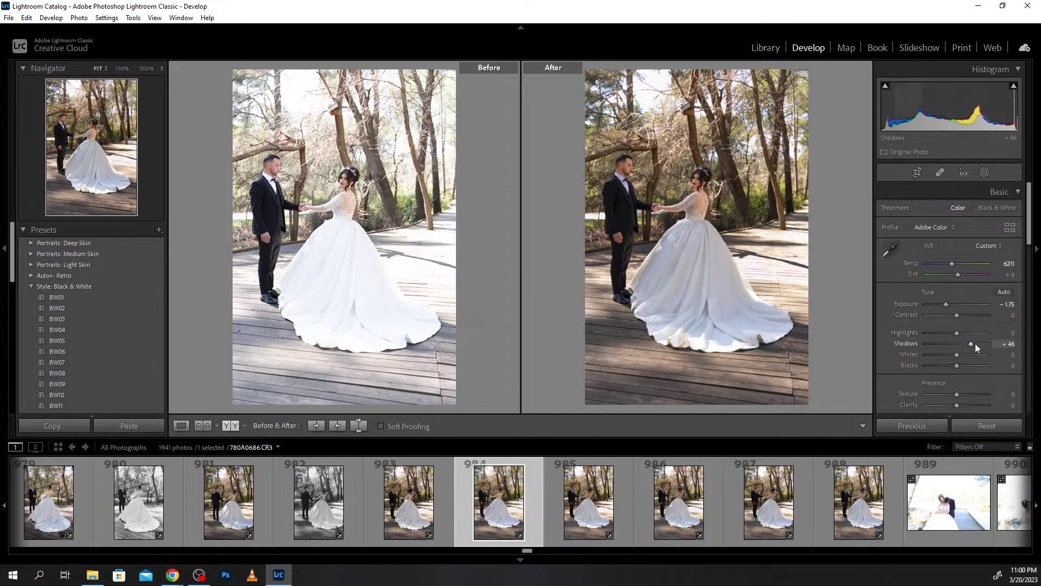
pyautogui.press('Up')
pyautogui.press('Up')
pyautogui.press('Up')
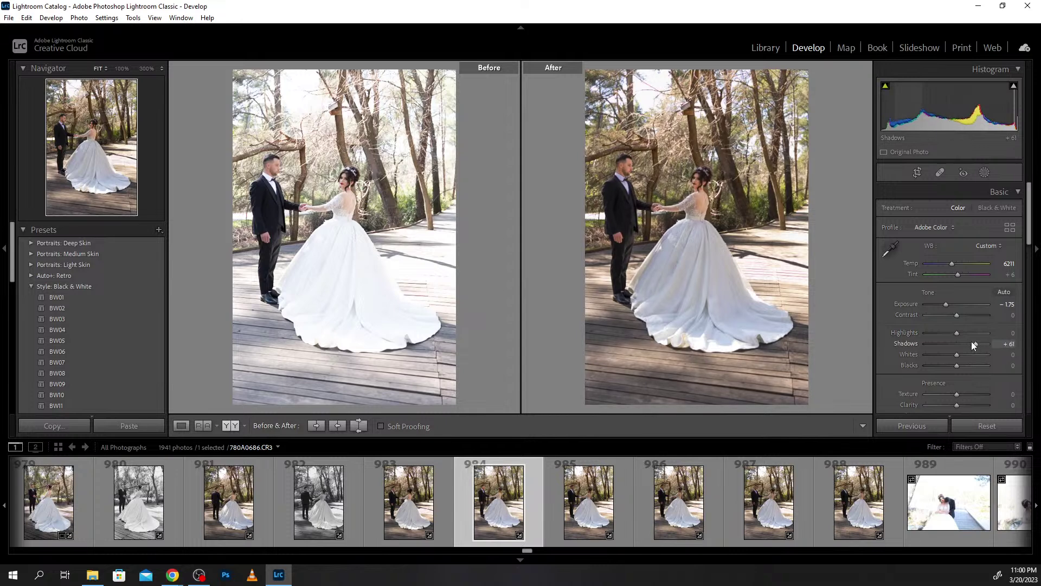
pyautogui.press('Up')
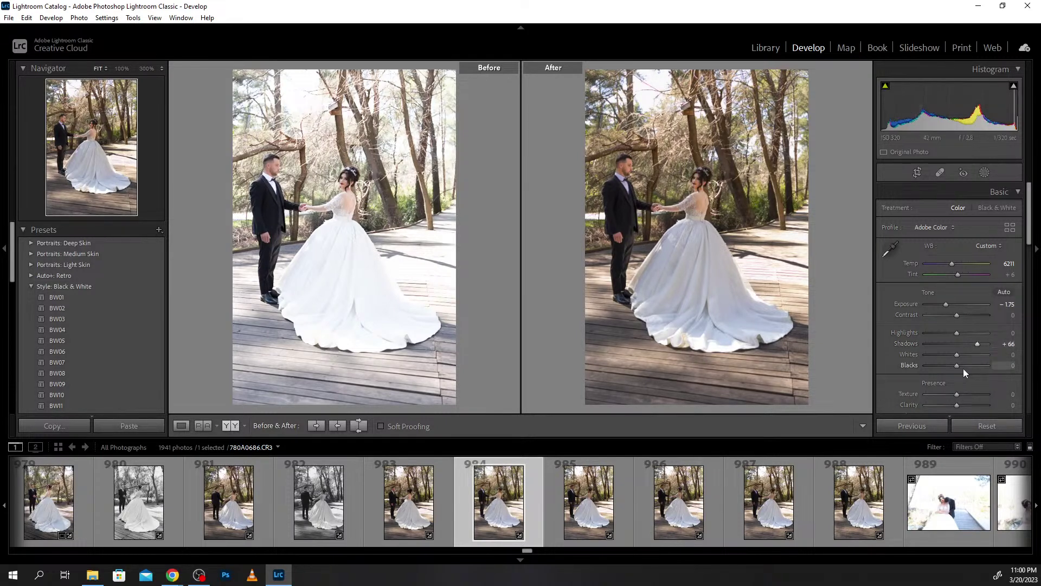
# Compare photos 983, 984 and 985, settling back on 984.
pyautogui.click(423, 514)
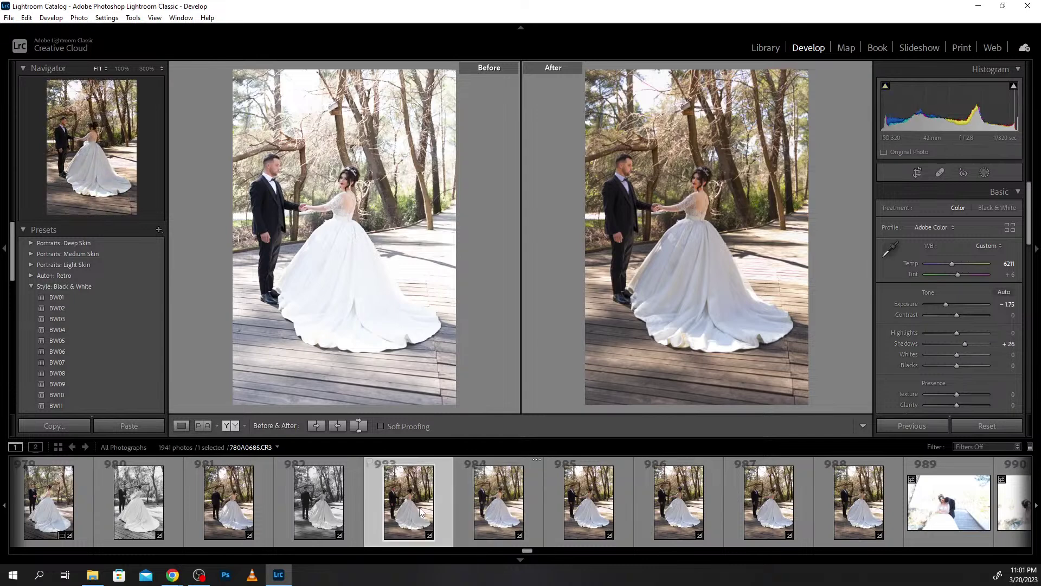
pyautogui.click(519, 510)
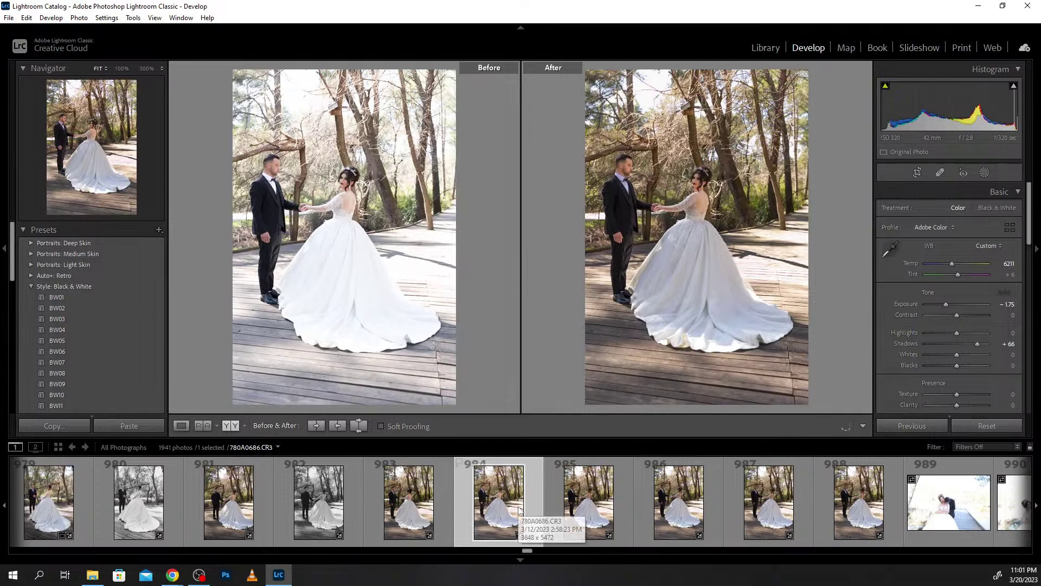
pyautogui.click(597, 510)
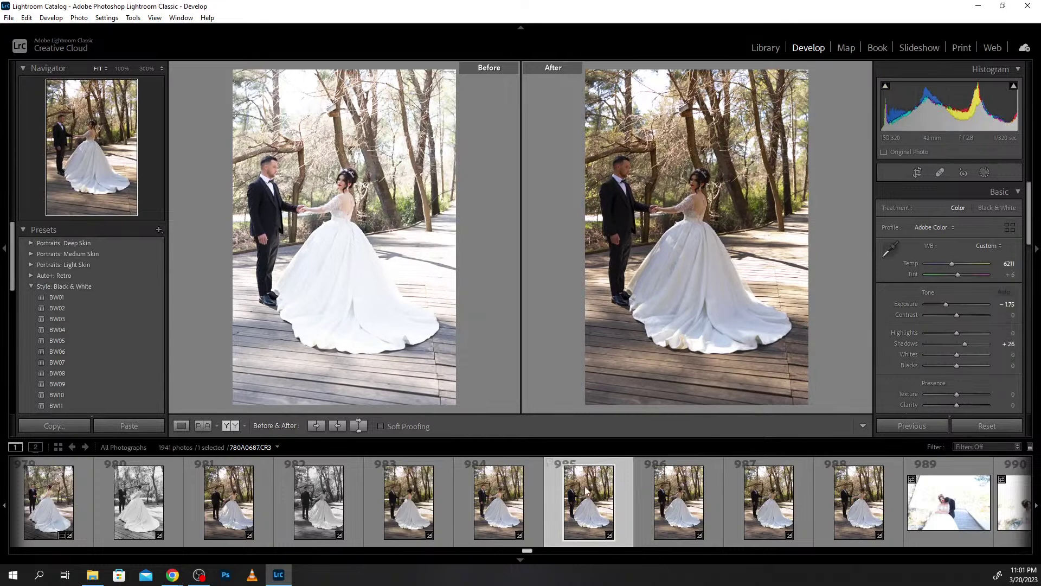
pyautogui.click(495, 505)
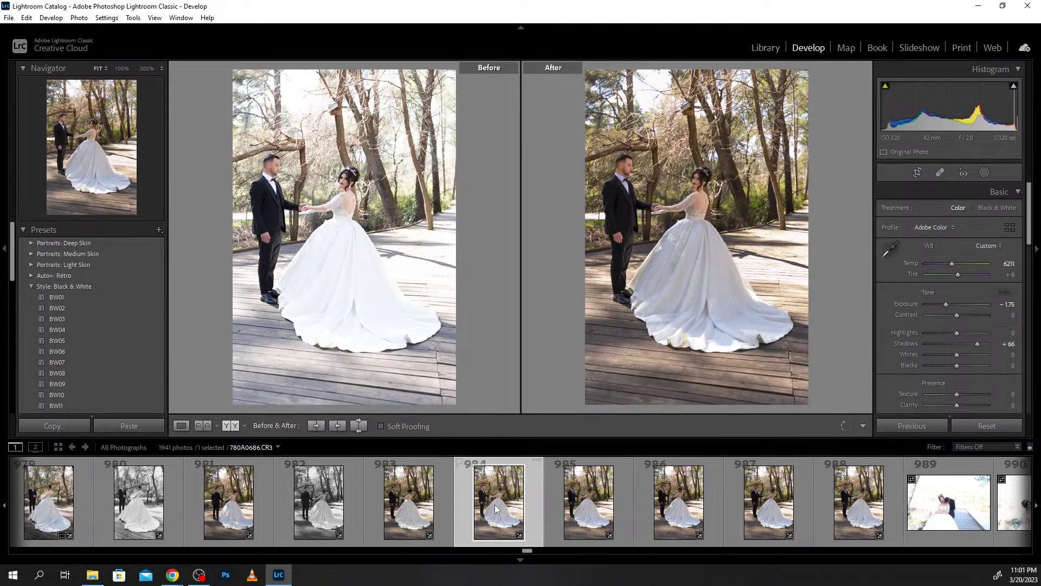
pyautogui.click(420, 508)
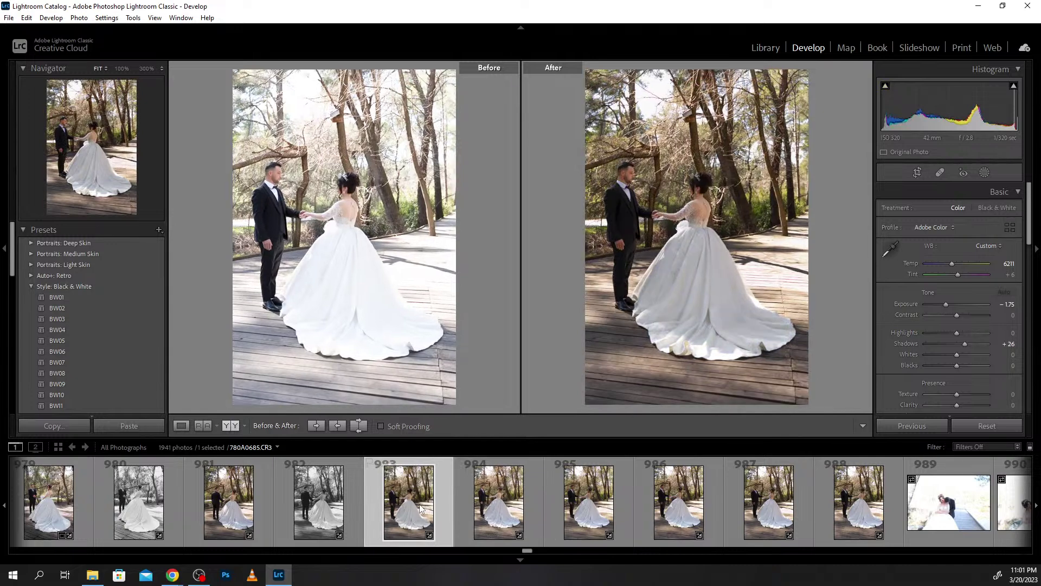
pyautogui.click(485, 507)
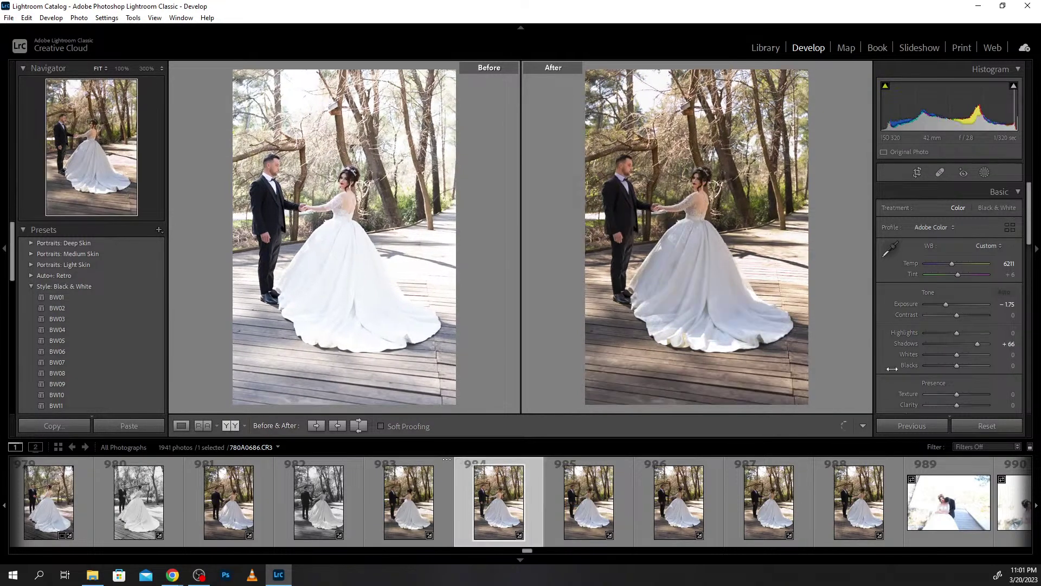
# Adjust HSL Luminance Blue to brighten the blue tones.
pyautogui.scroll(-2, 952, 304)
pyautogui.scroll(-3, 952, 303)
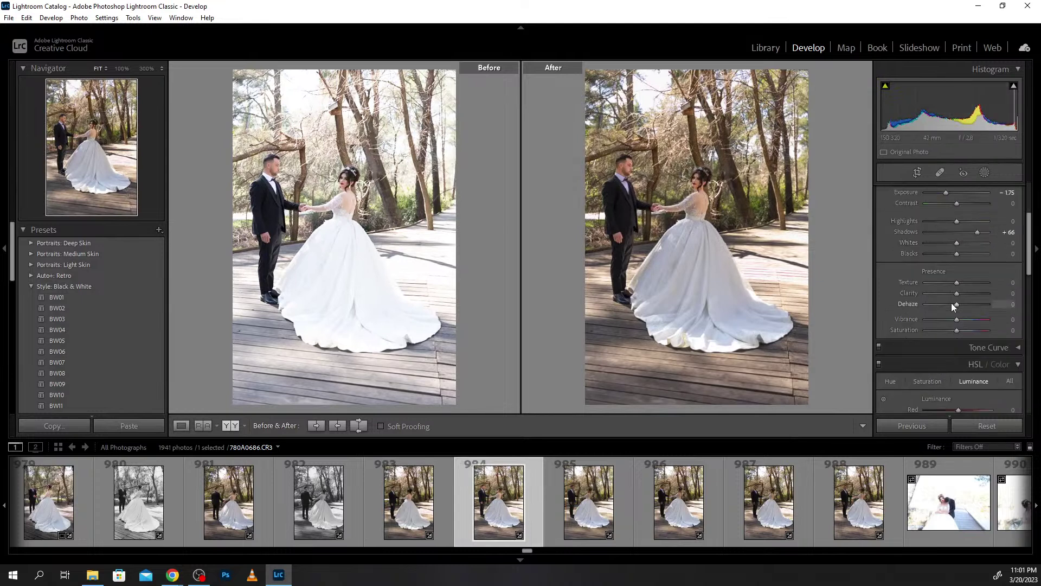
pyautogui.scroll(-2, 953, 303)
pyautogui.scroll(-2, 951, 308)
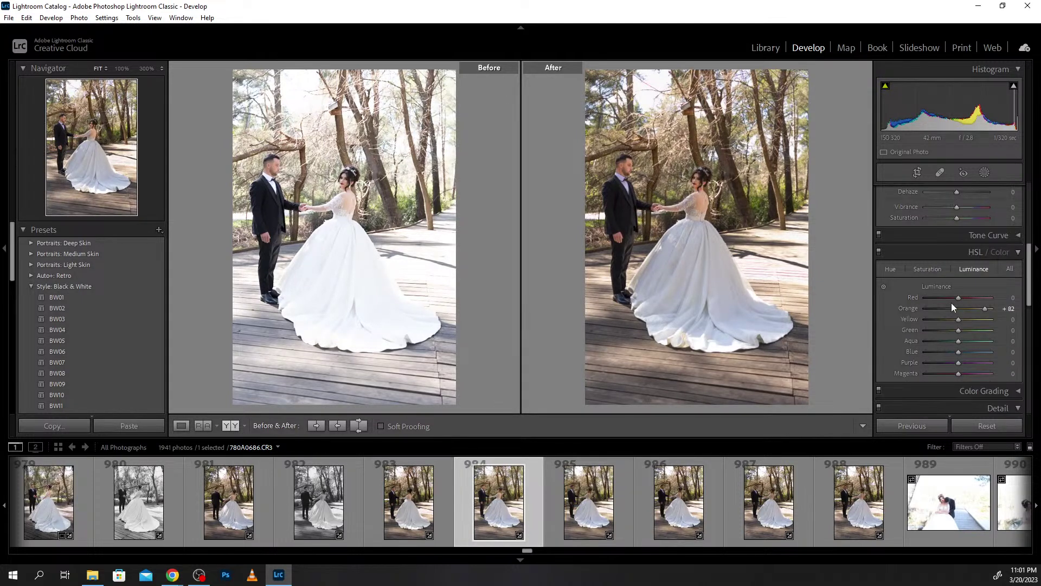
pyautogui.click(939, 351)
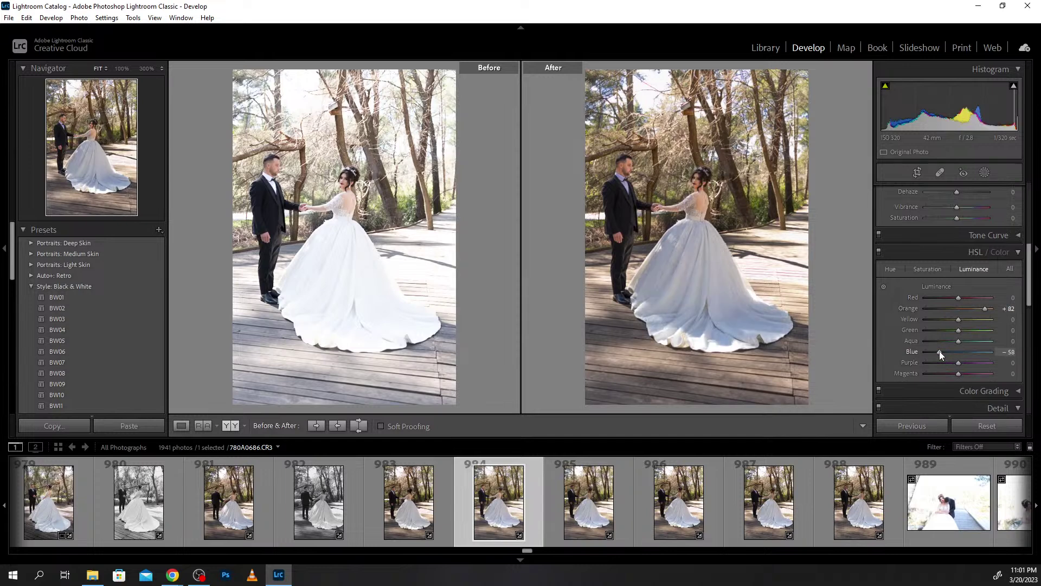
pyautogui.click(969, 351)
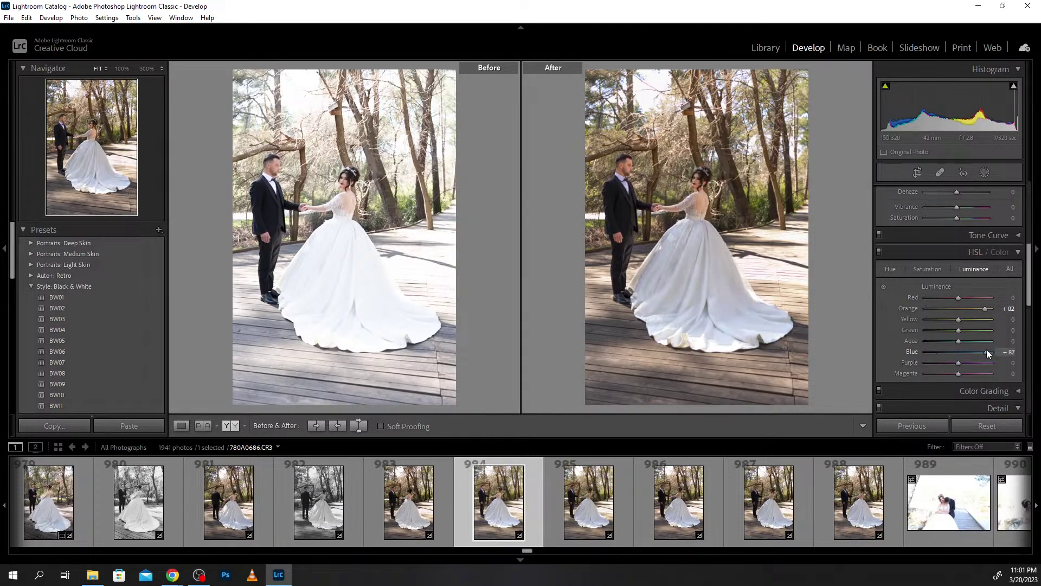
pyautogui.moveTo(987, 352); pyautogui.dragTo(971, 351)
# Reduce HSL Saturation Blue to -28.
pyautogui.click(928, 270)
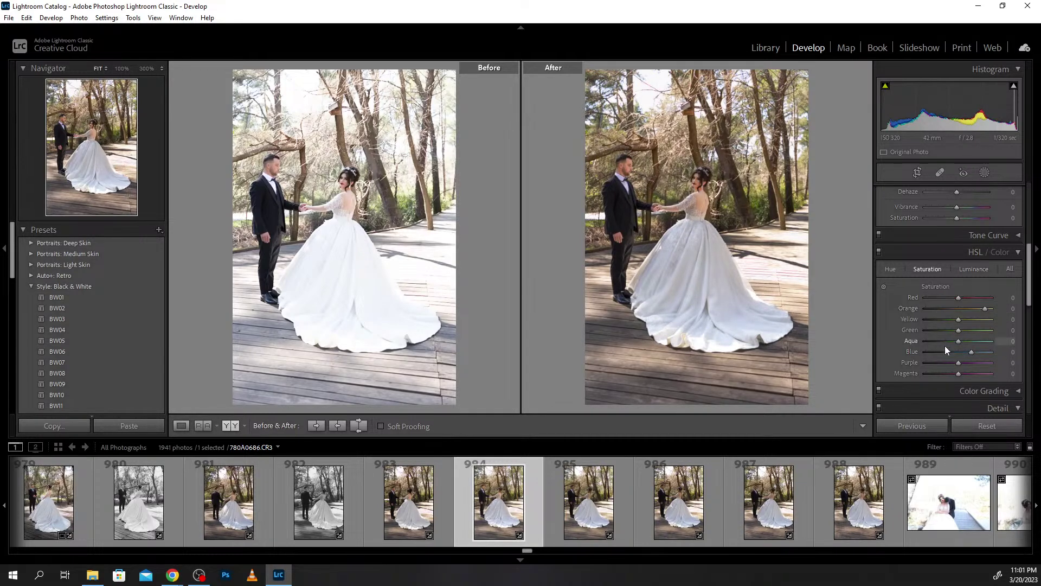
pyautogui.click(945, 352)
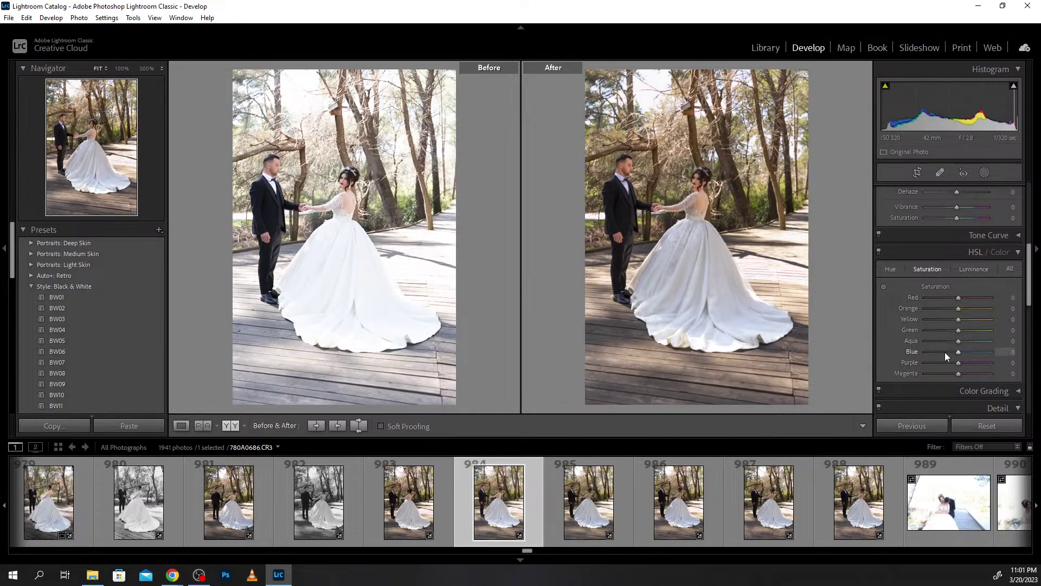
pyautogui.moveTo(945, 352)
pyautogui.mouseDown()
pyautogui.moveTo(987, 352)
pyautogui.moveTo(914, 350)
pyautogui.moveTo(933, 353)
pyautogui.mouseUp()
# Remove photo 985 and the next rejected frame from Lightroom, ending on 780A0693.
pyautogui.click(611, 519)
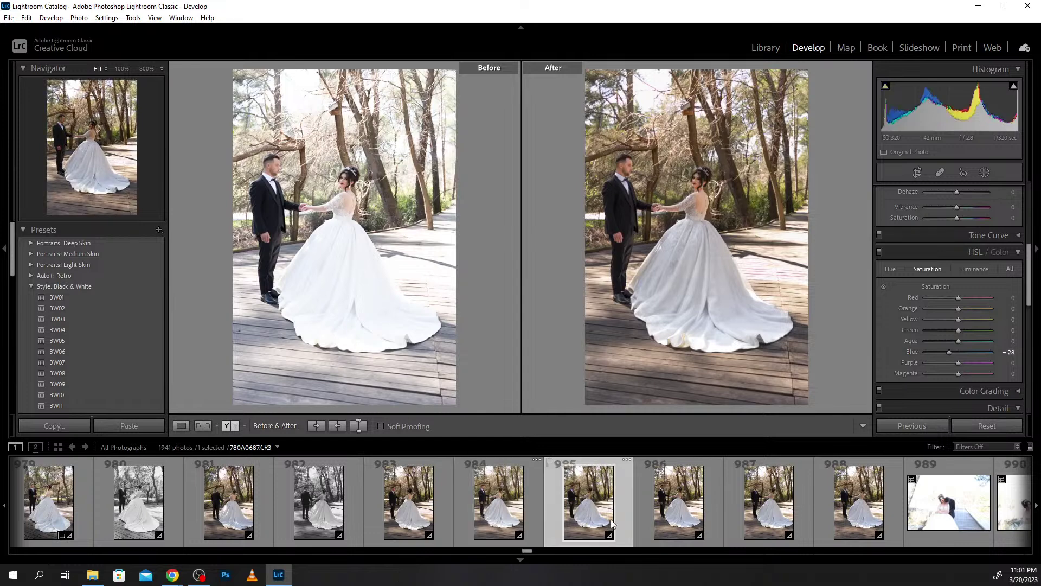
pyautogui.moveTo(588, 501)
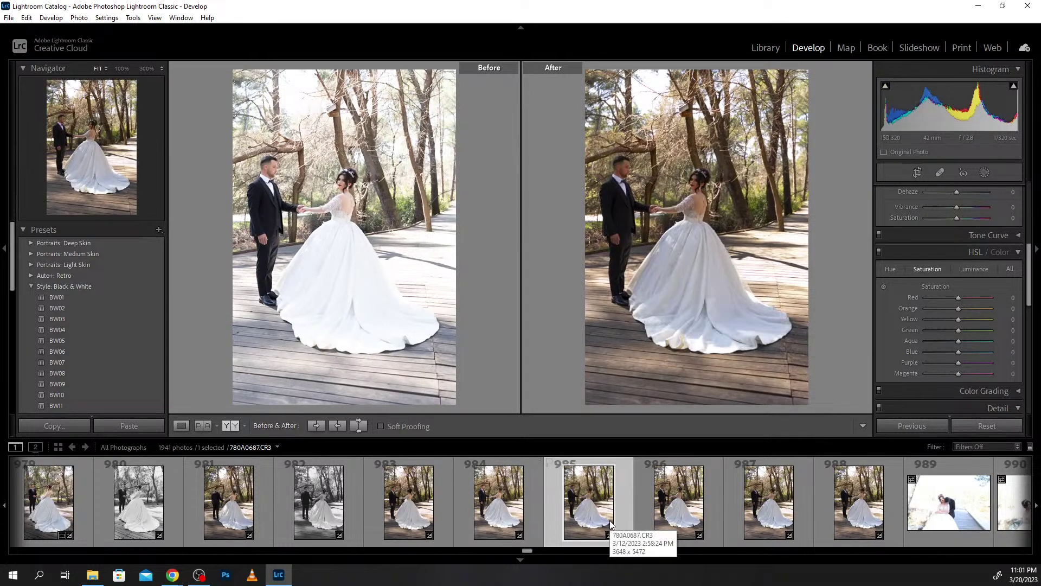
pyautogui.press('Delete')
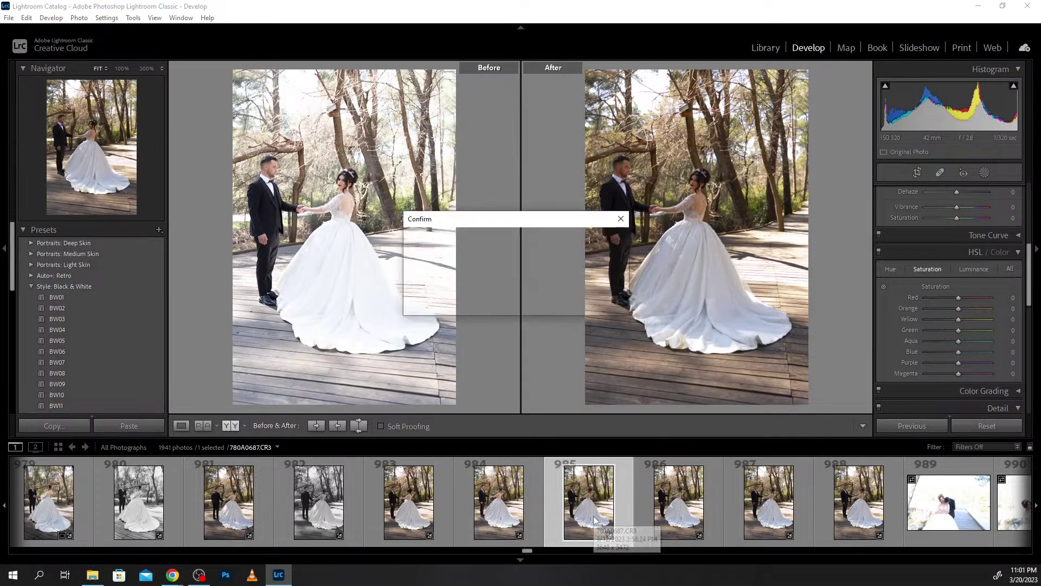
pyautogui.press('Return')
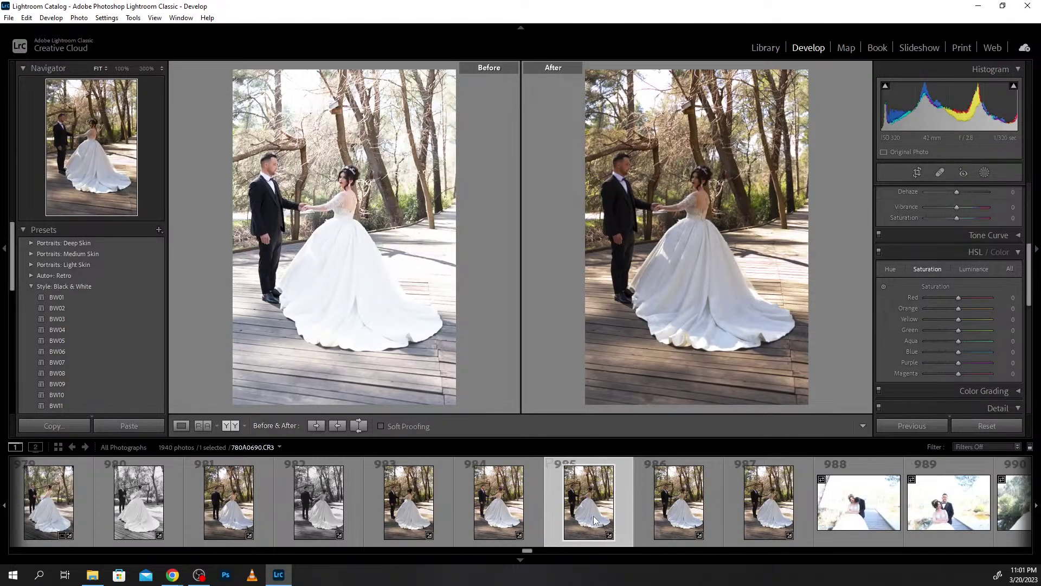
pyautogui.press('Delete')
pyautogui.press('Return')
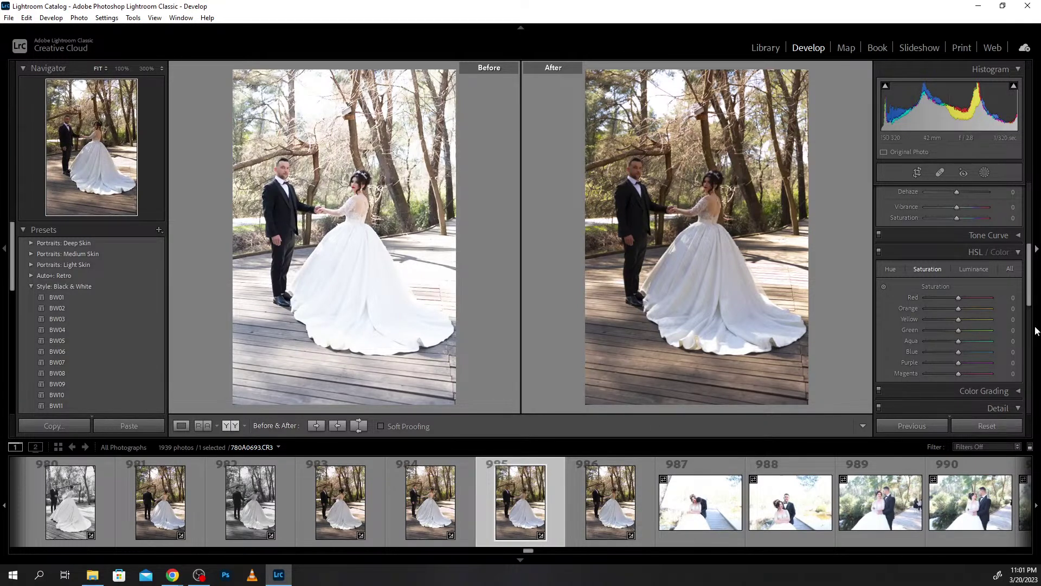
# Raise the HSL Orange Luminance to brighten the orange tones.
pyautogui.click(975, 310)
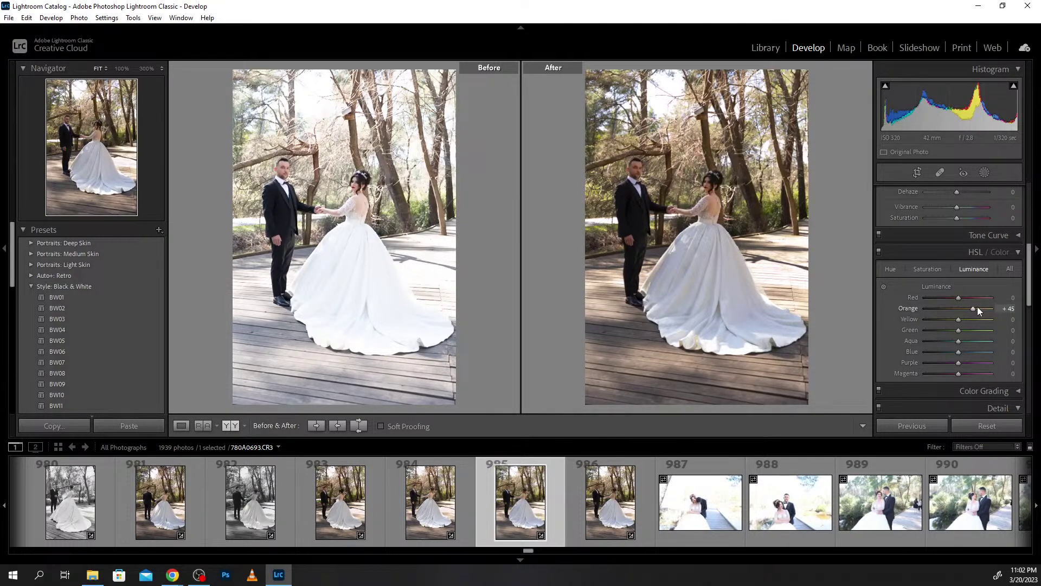
pyautogui.click(979, 308)
pyautogui.moveTo(979, 308)
pyautogui.mouseDown()
pyautogui.moveTo(962, 310)
pyautogui.moveTo(981, 317)
pyautogui.mouseUp()
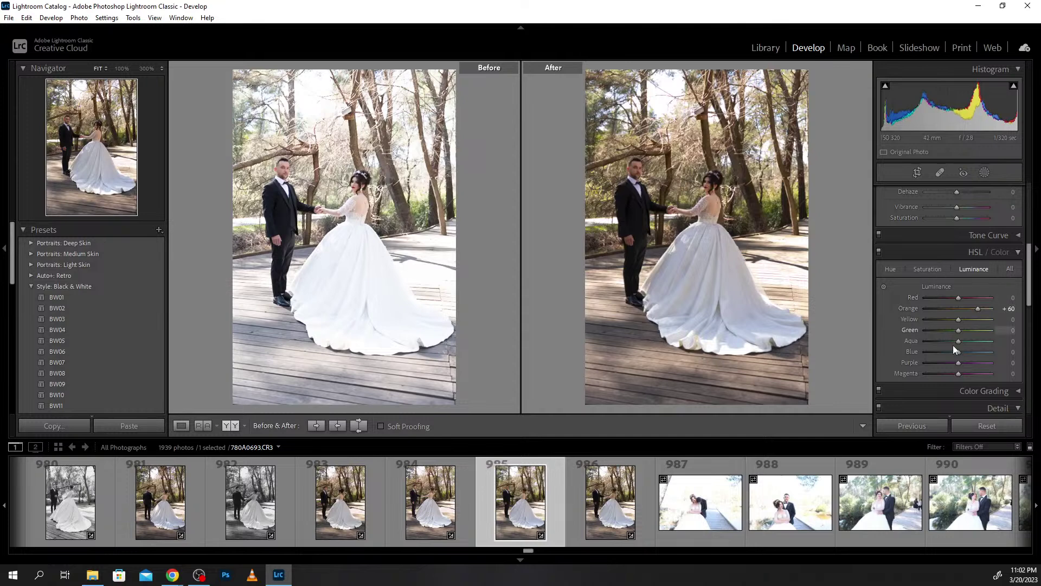
# Set Exposure -1.35, Shadows +58, Blacks -10, then add a Select Subject mask on the couple.
pyautogui.scroll(5, 930, 236)
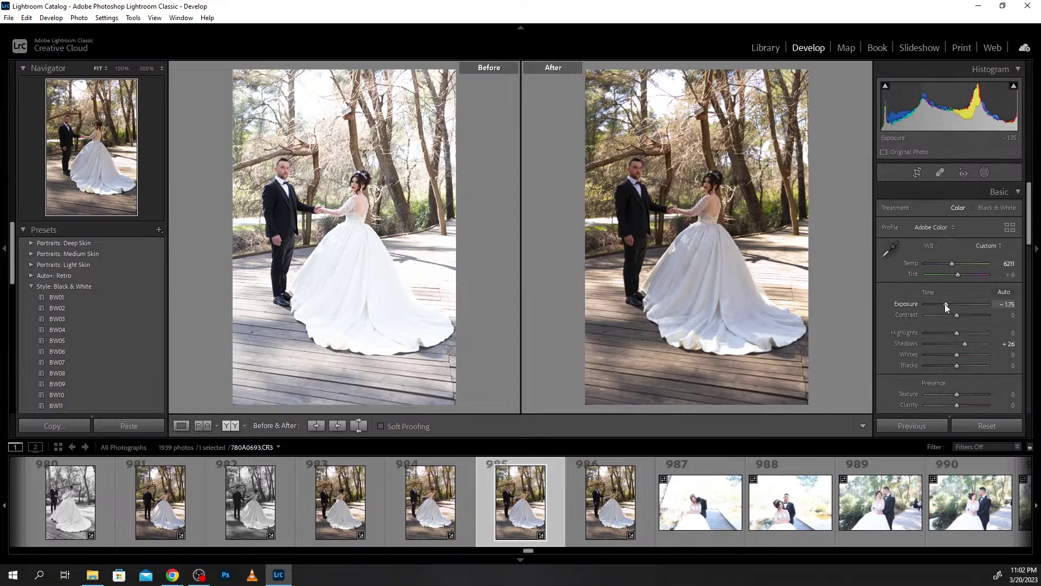
pyautogui.scroll(2, 944, 304)
pyautogui.scroll(1, 945, 304)
pyautogui.scroll(2, 945, 304)
pyautogui.scroll(1, 945, 304)
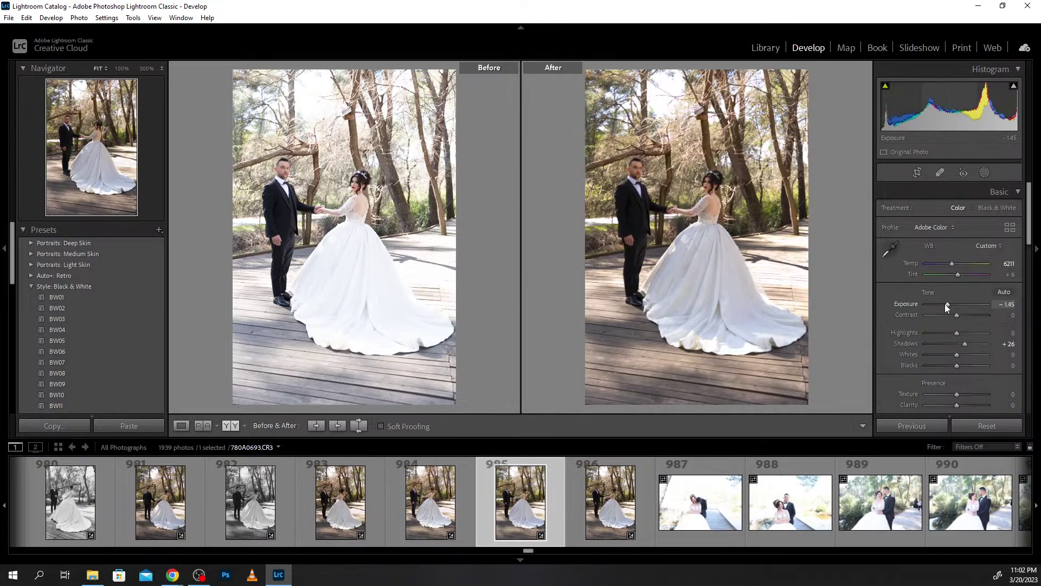
pyautogui.scroll(2, 945, 304)
pyautogui.scroll(-2, 945, 304)
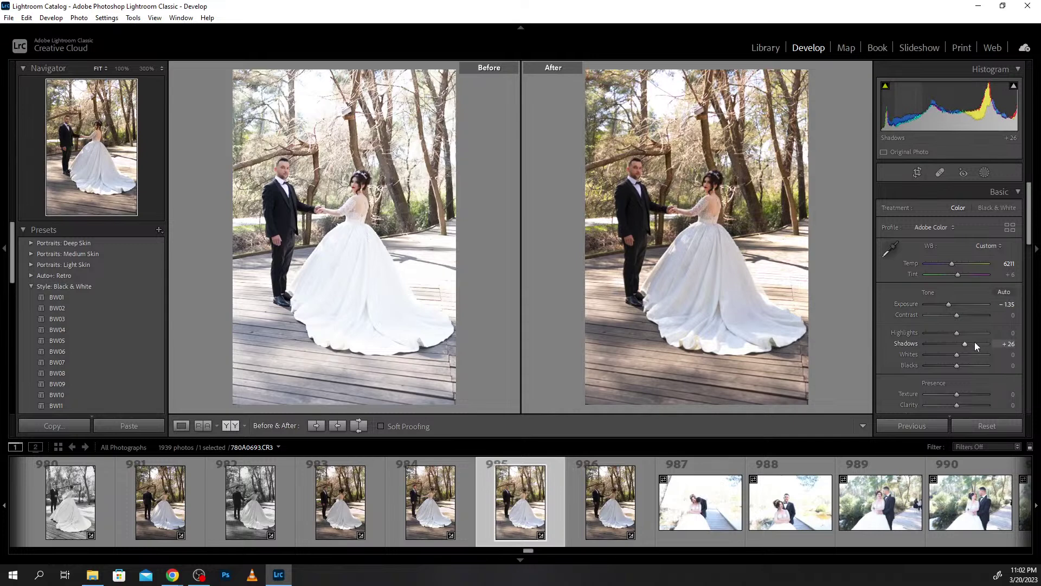
pyautogui.scroll(10, 974, 341)
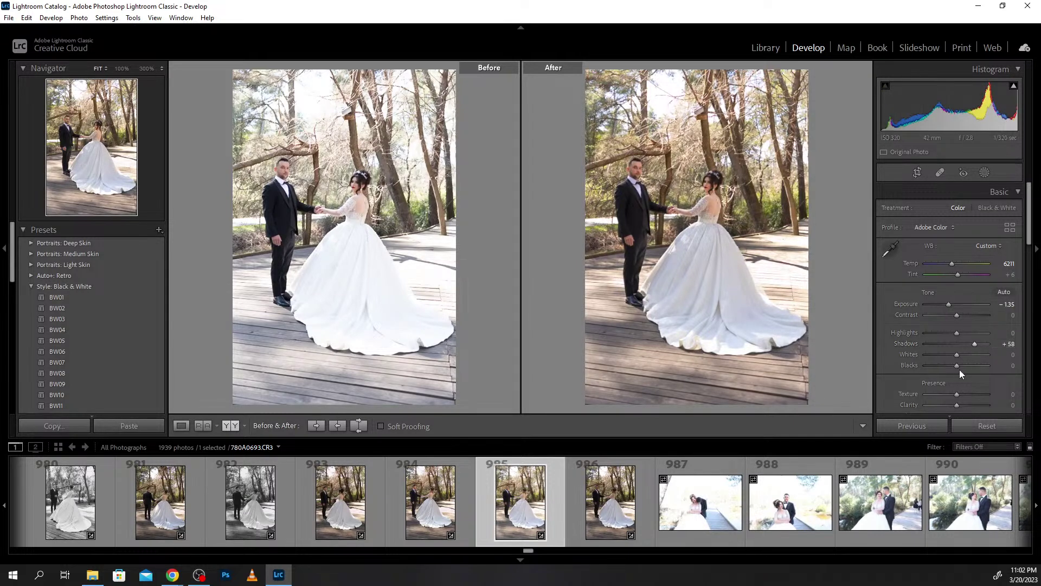
pyautogui.scroll(-5, 955, 363)
pyautogui.scroll(-2, 954, 367)
pyautogui.scroll(-2, 955, 366)
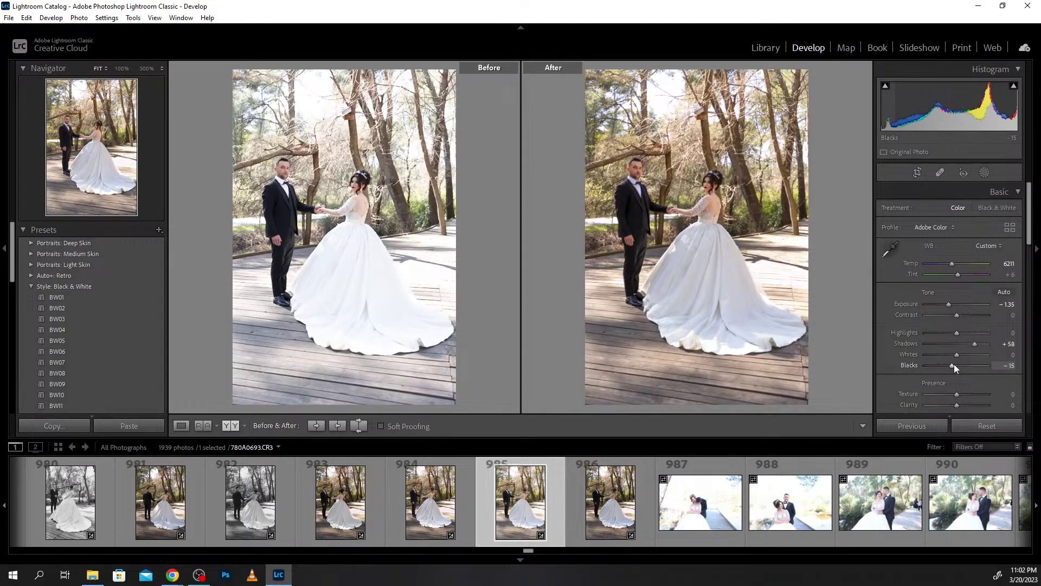
pyautogui.scroll(2, 955, 366)
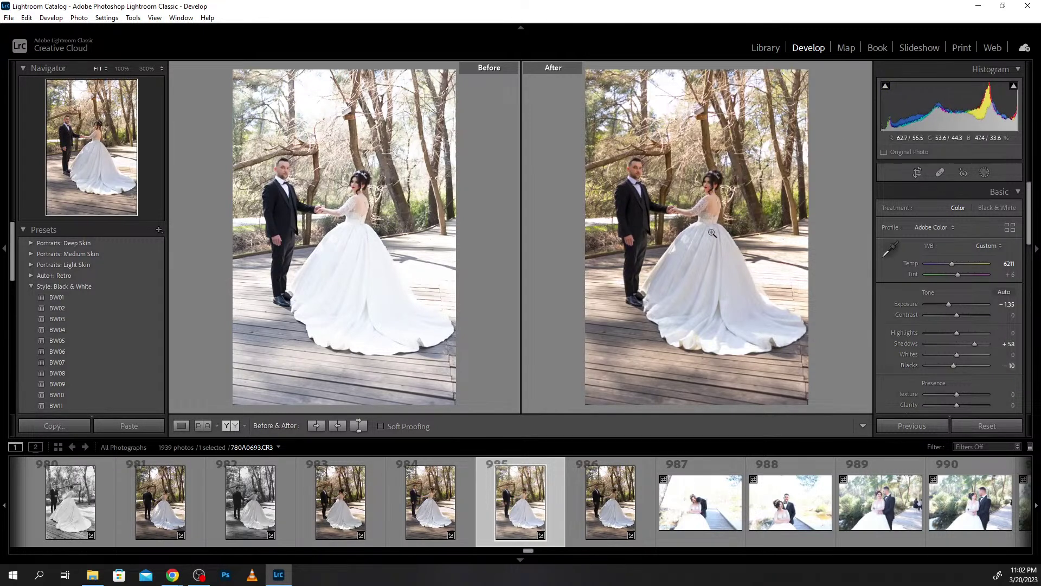
pyautogui.click(988, 173)
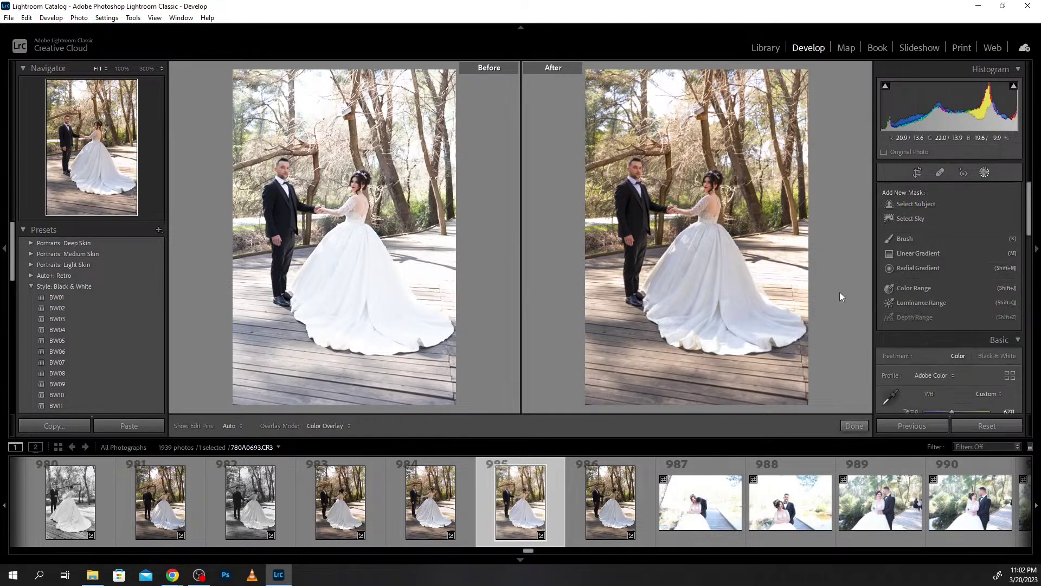
pyautogui.click(923, 205)
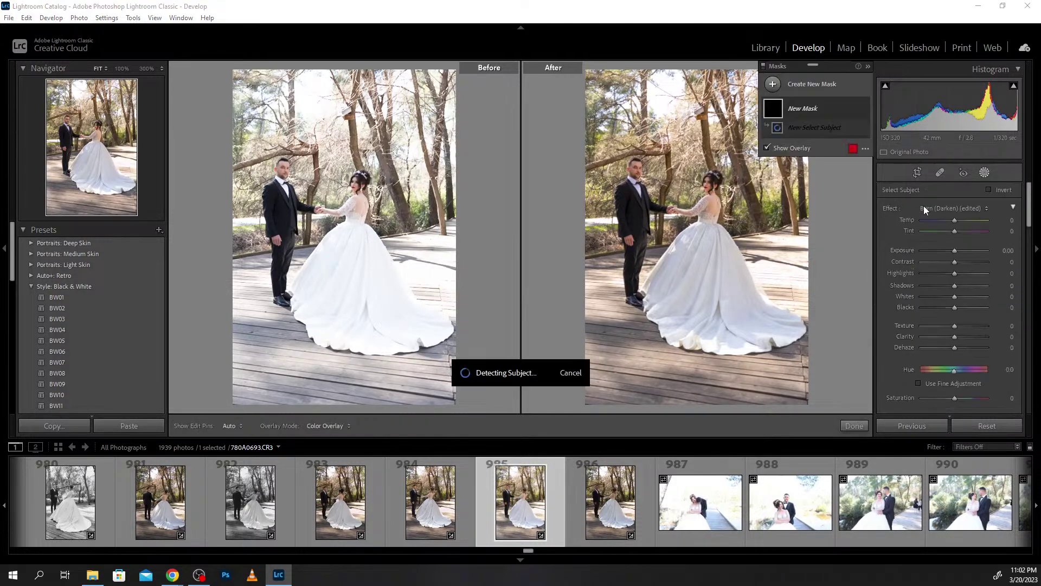
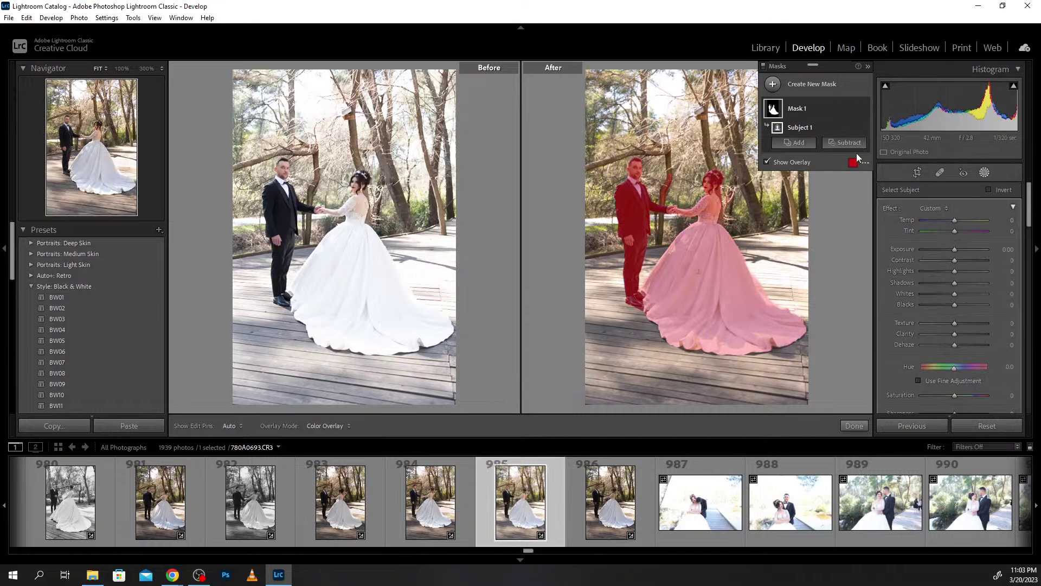
# Invert the Subject 1 mask onto the background, hide the overlay, and apply -0.30 mask exposure.
pyautogui.rightClick(854, 128)
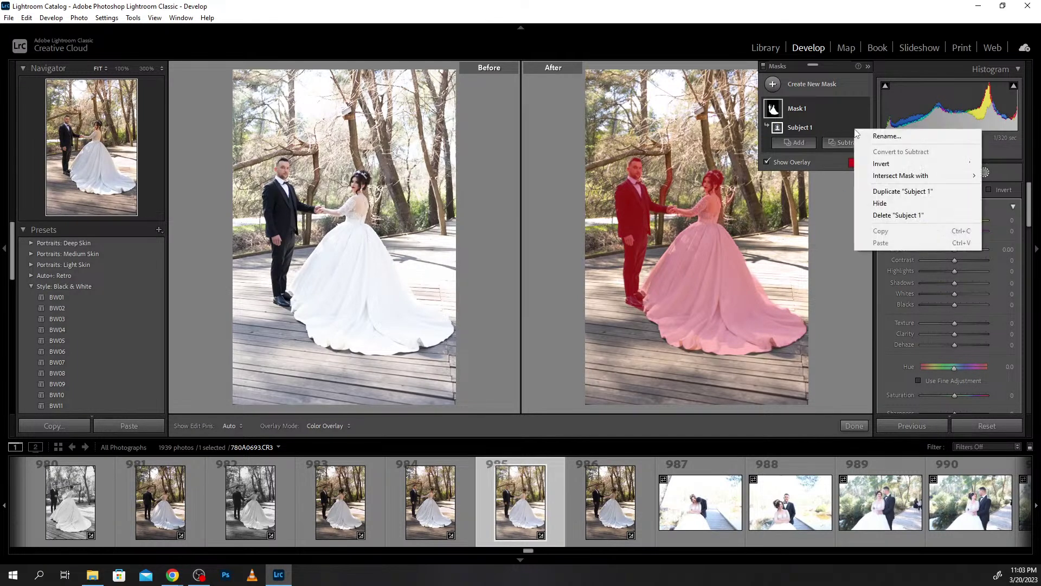
pyautogui.click(881, 164)
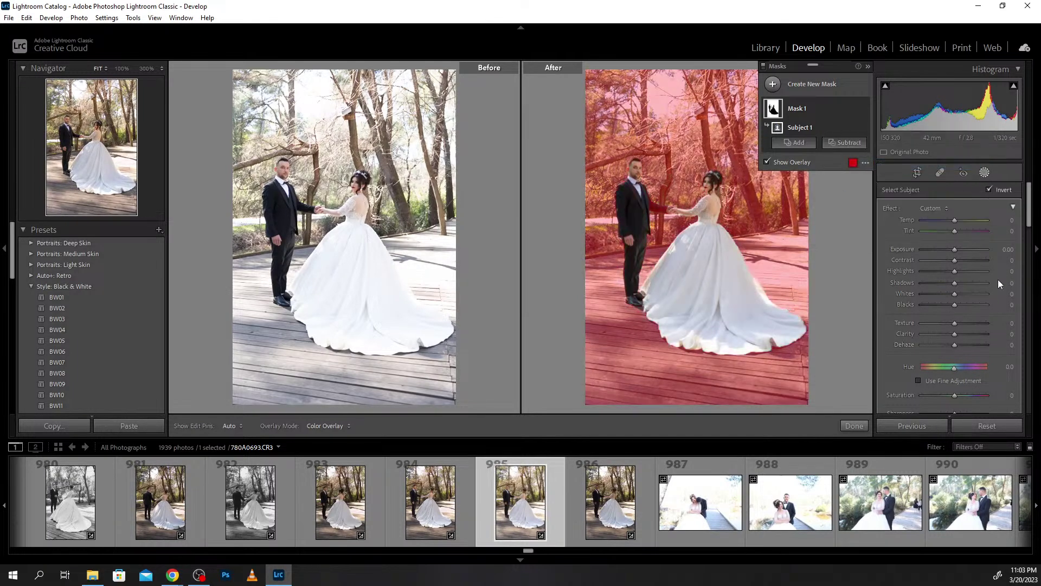
pyautogui.press('o')
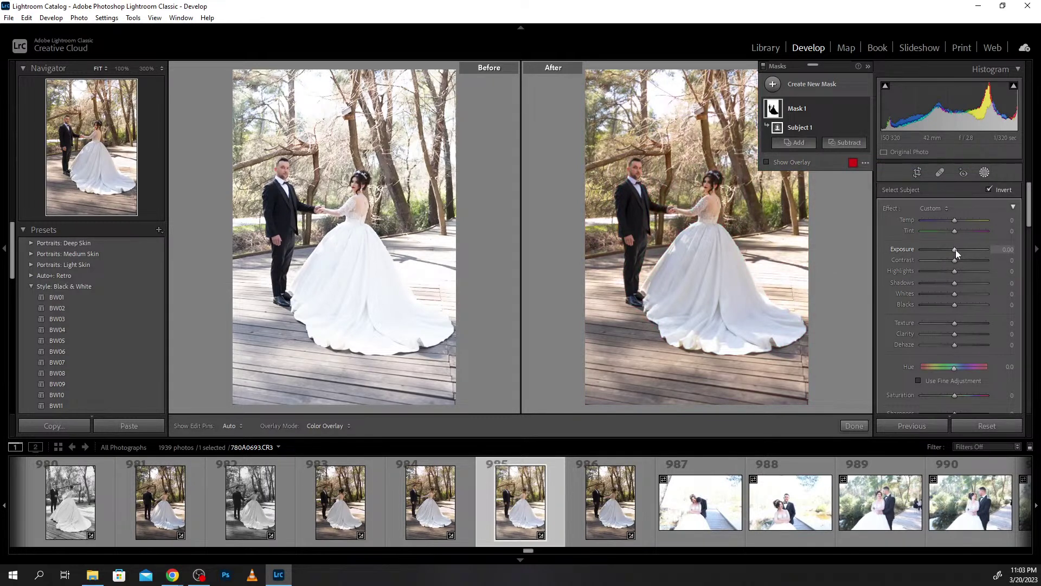
pyautogui.scroll(-2, 956, 250)
pyautogui.scroll(-1, 956, 249)
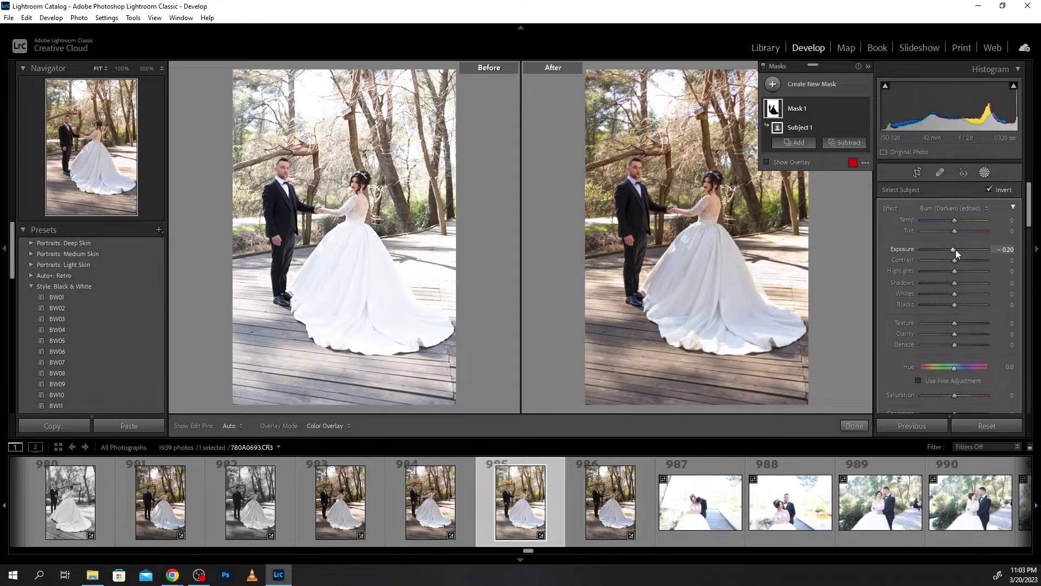
pyautogui.click(854, 427)
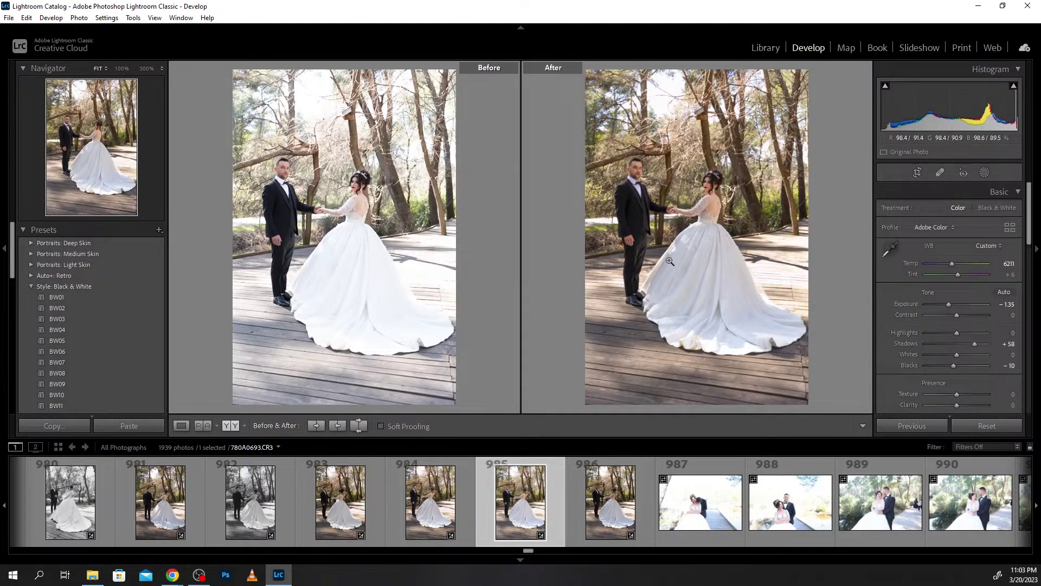
# Turn off Enable Profile Corrections in Lens Corrections.
pyautogui.scroll(-10, 894, 317)
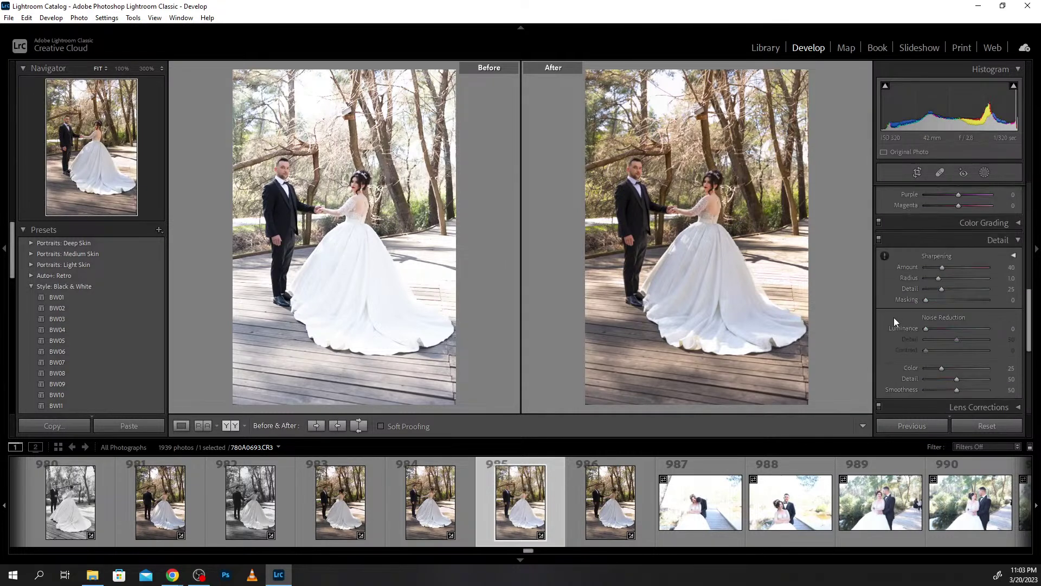
pyautogui.scroll(-5, 894, 317)
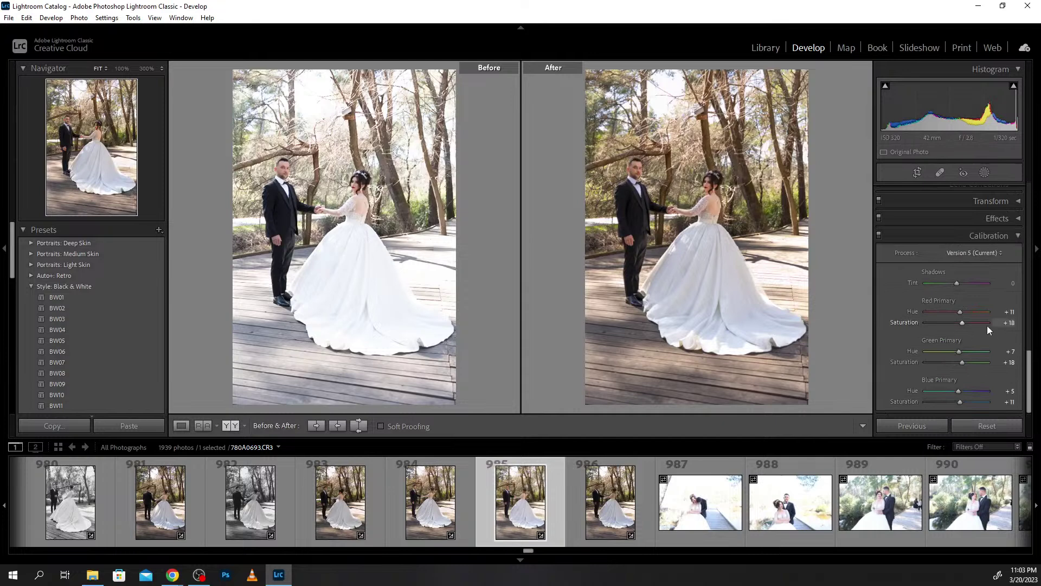
pyautogui.scroll(2, 965, 312)
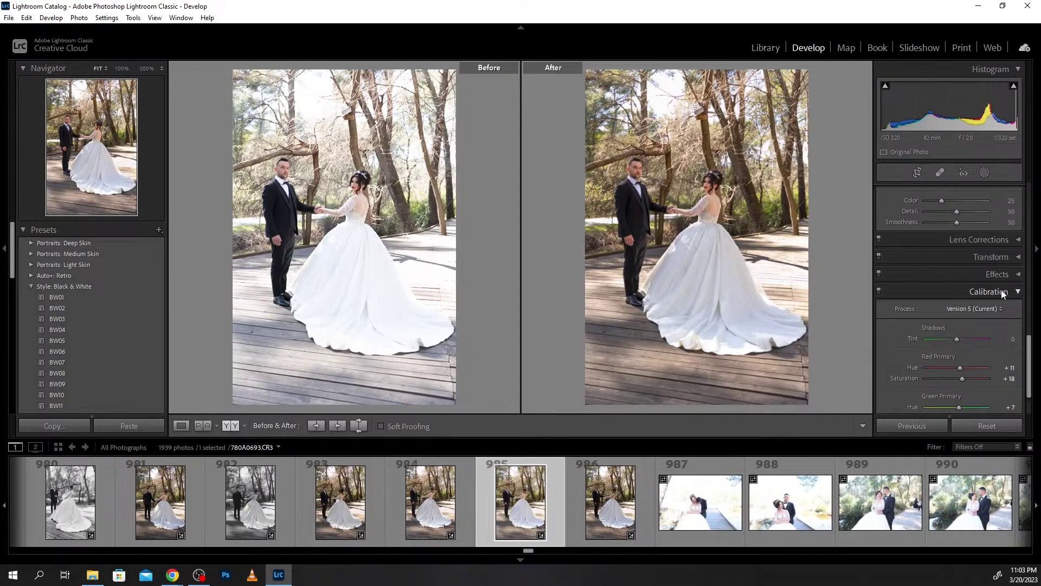
pyautogui.click(1018, 275)
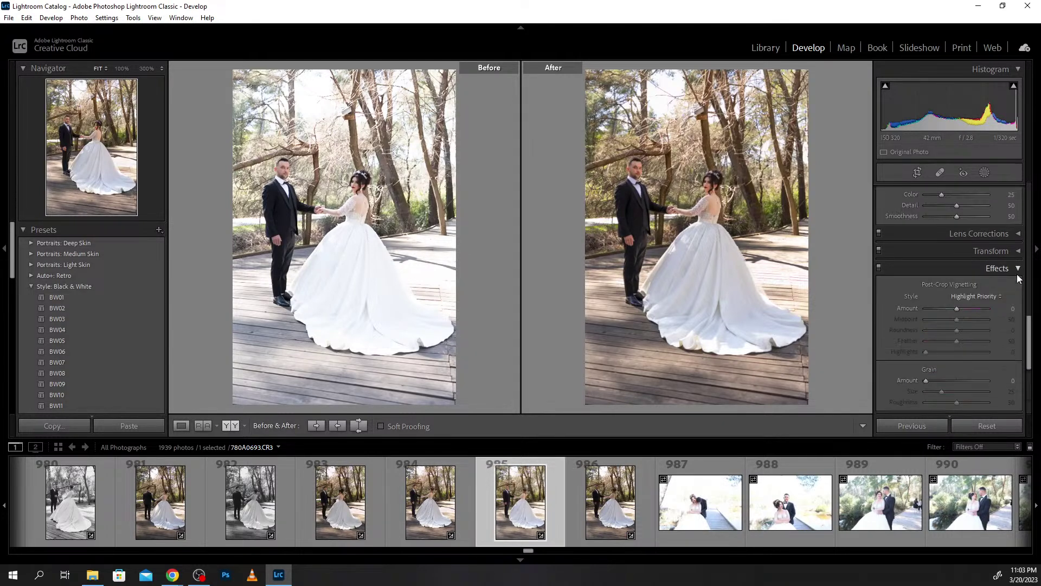
pyautogui.scroll(-3, 997, 314)
pyautogui.scroll(2, 996, 314)
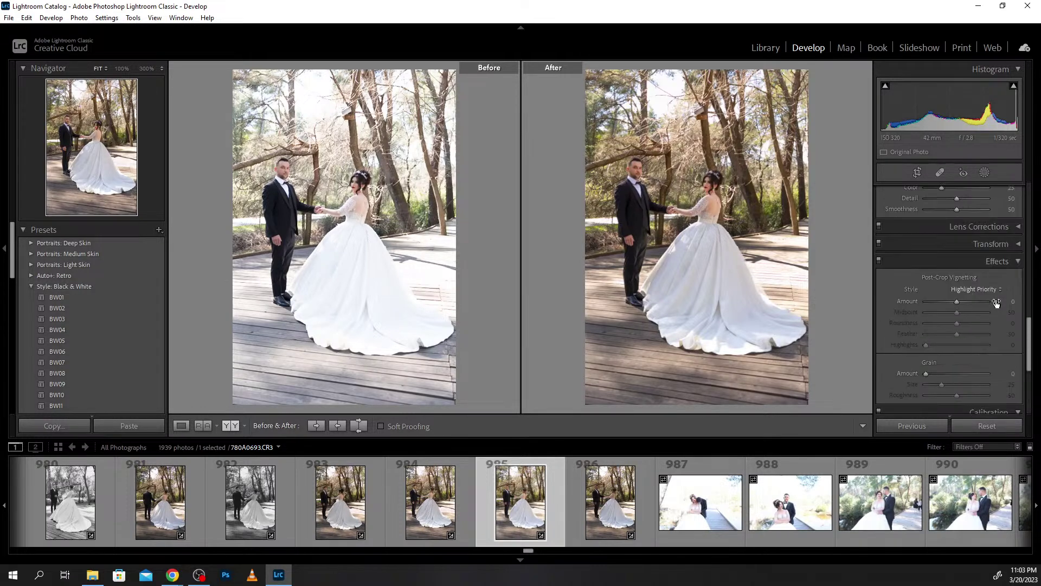
pyautogui.click(1018, 227)
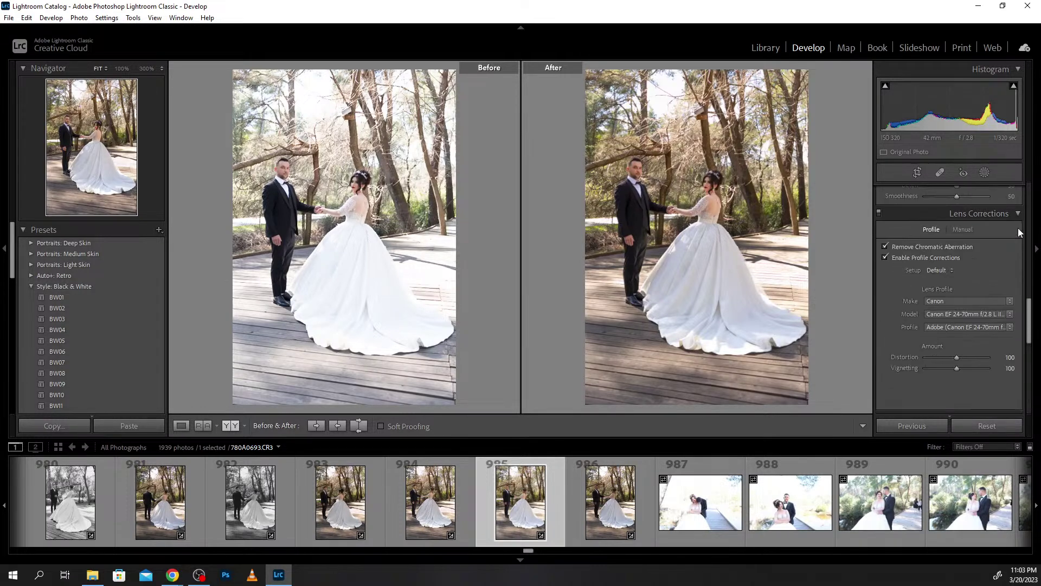
pyautogui.click(885, 259)
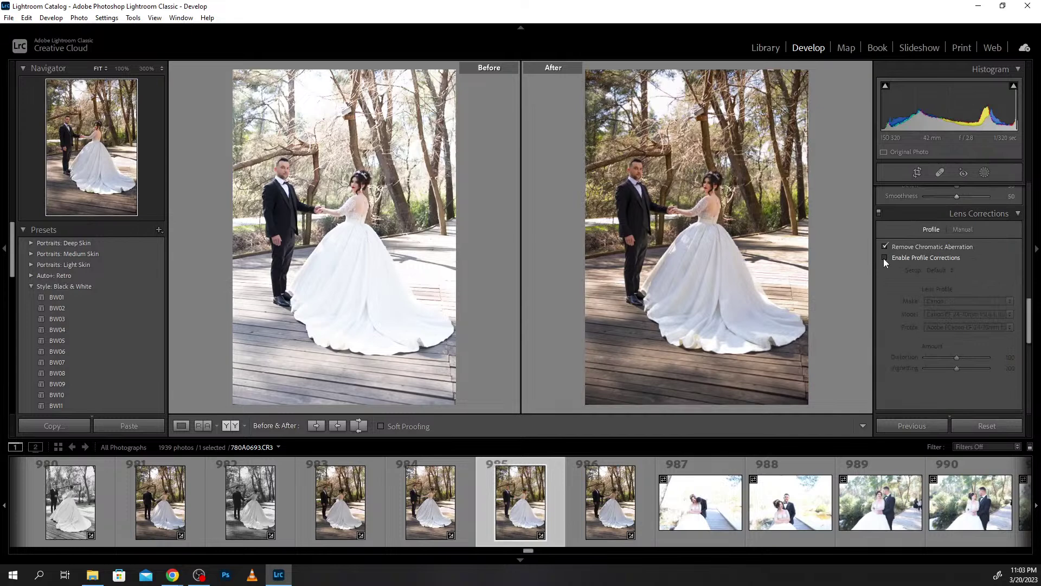
pyautogui.click(1017, 214)
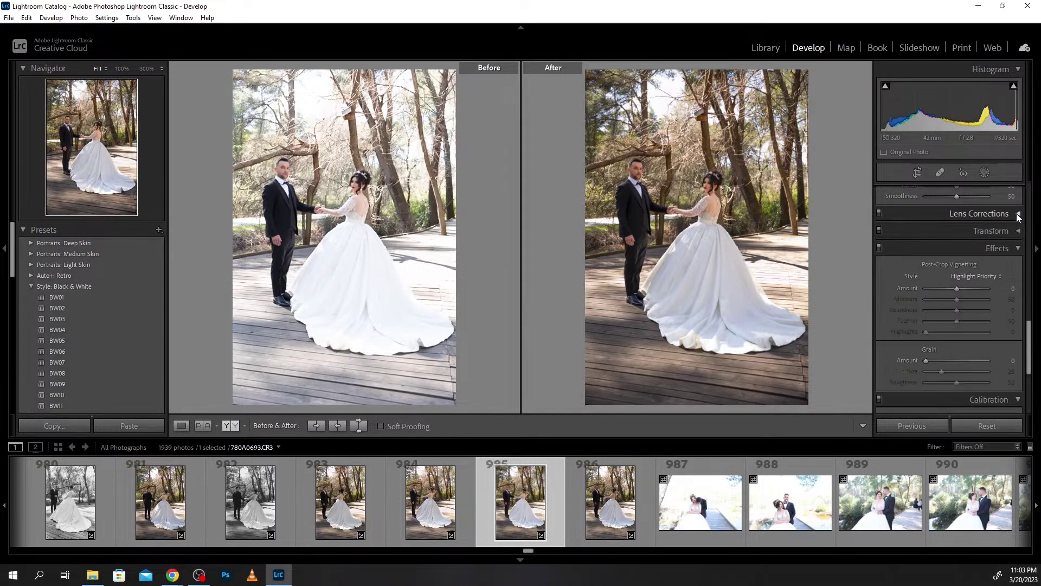
# Set Effects Grain Amount to 2 and load photo 986 from the filmstrip.
pyautogui.click(1019, 232)
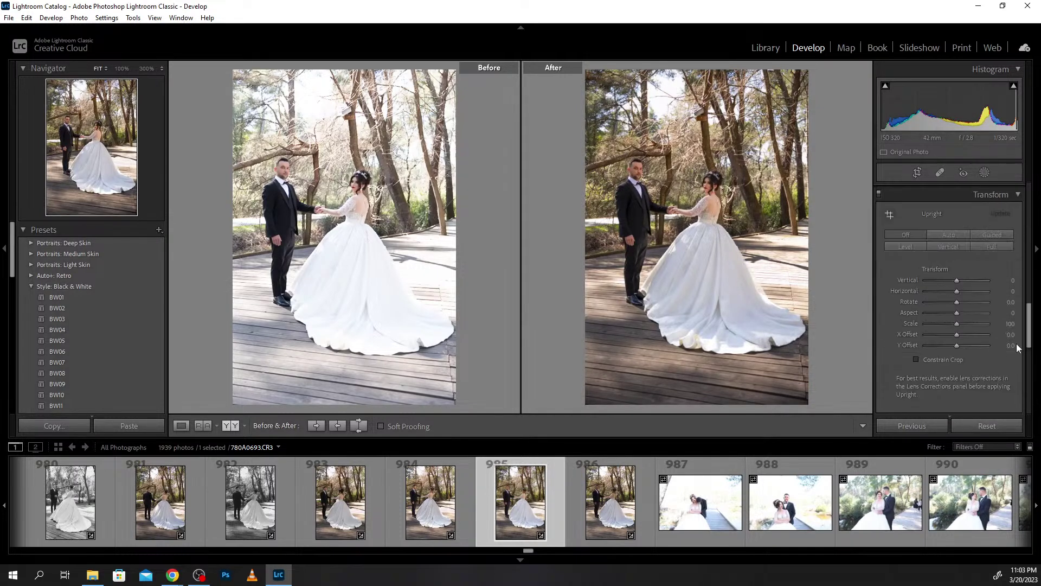
pyautogui.click(1017, 196)
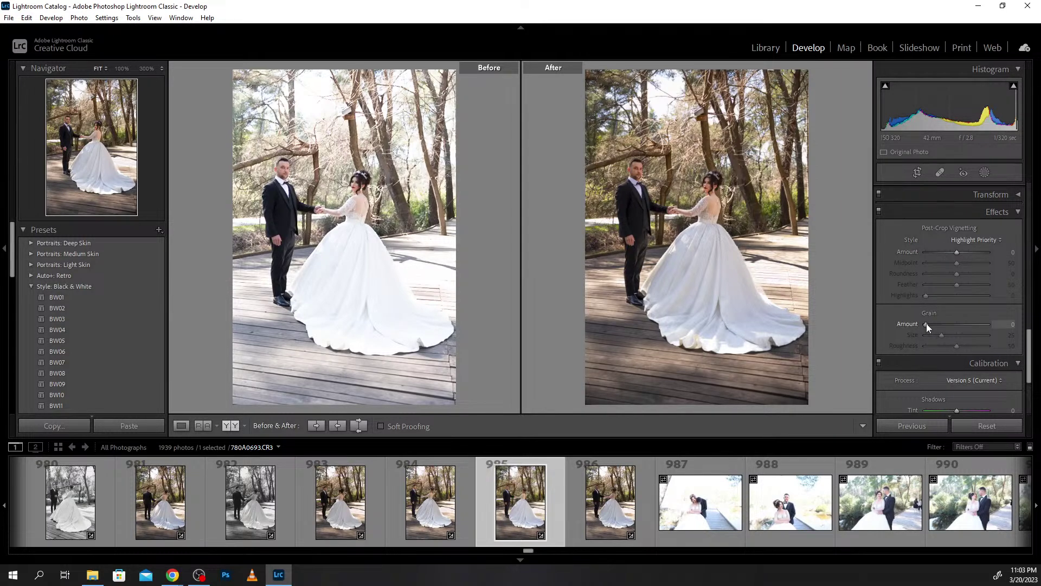
pyautogui.moveTo(926, 323); pyautogui.dragTo(928, 325)
pyautogui.click(1017, 213)
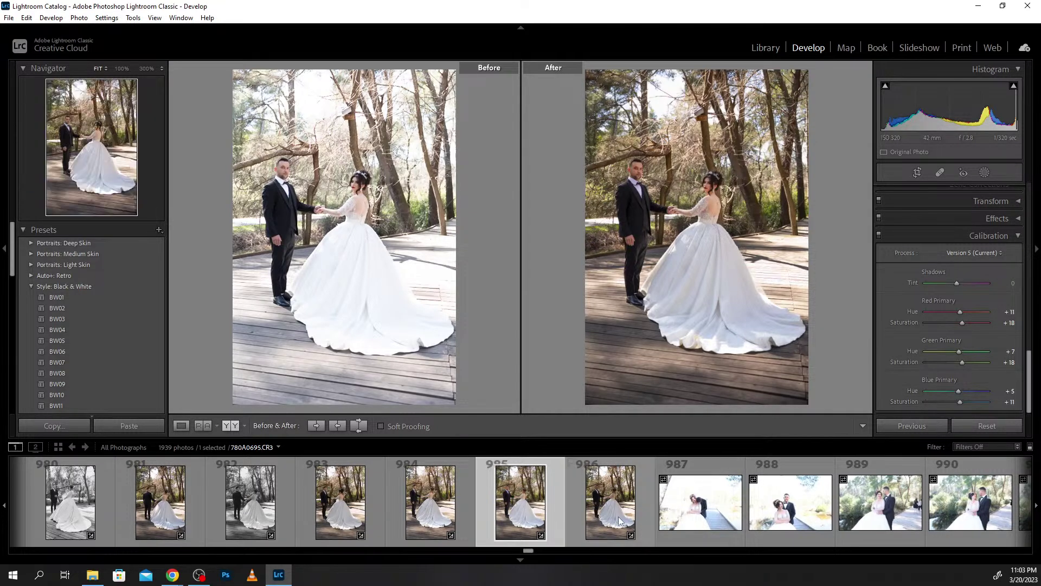
pyautogui.click(603, 513)
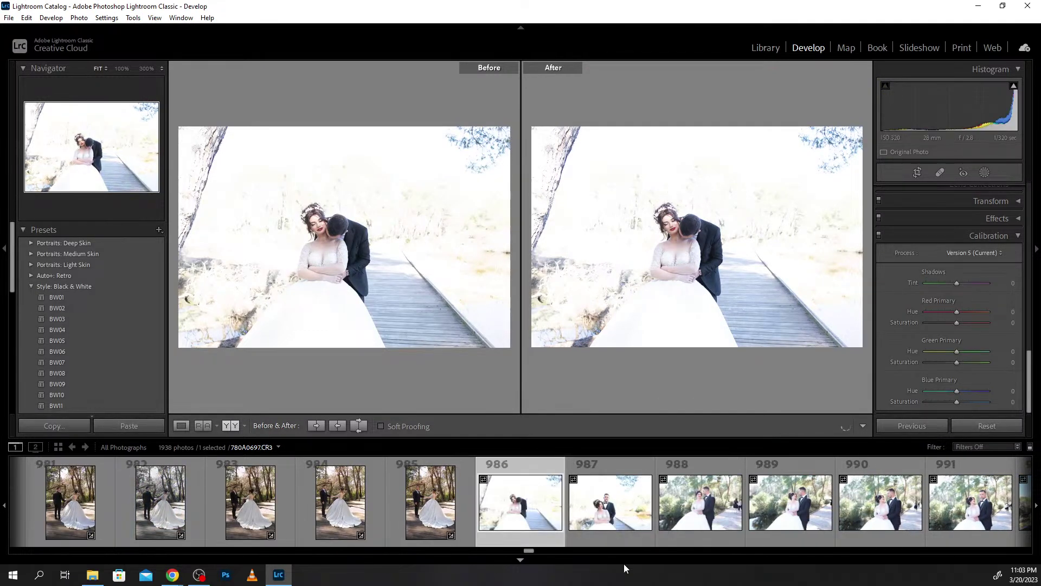
# On photo 986, lower Exposure to -3.33 and Highlights to -100.
pyautogui.click(616, 520)
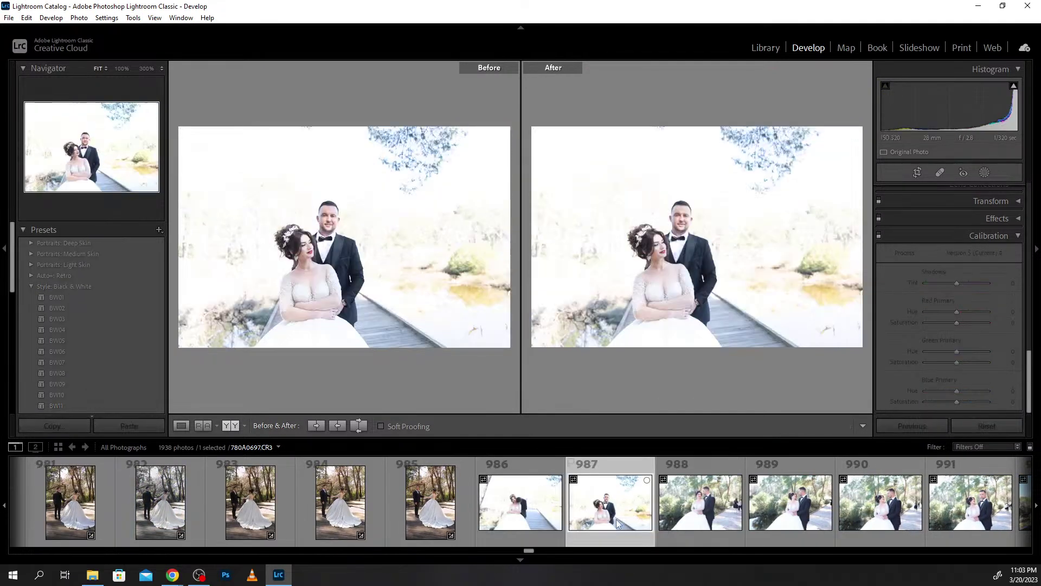
pyautogui.click(522, 500)
pyautogui.scroll(3, 922, 222)
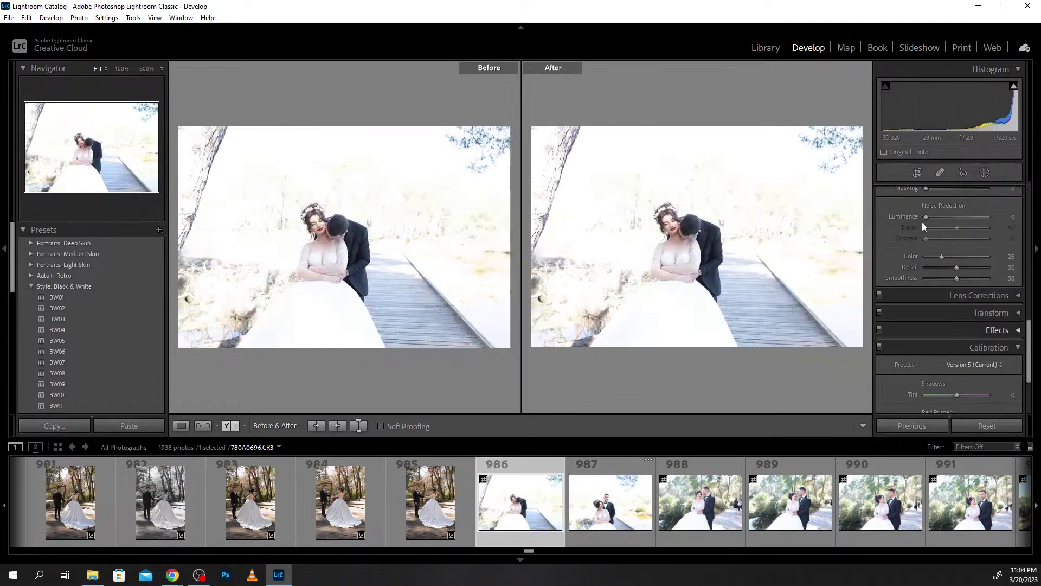
pyautogui.scroll(10, 948, 306)
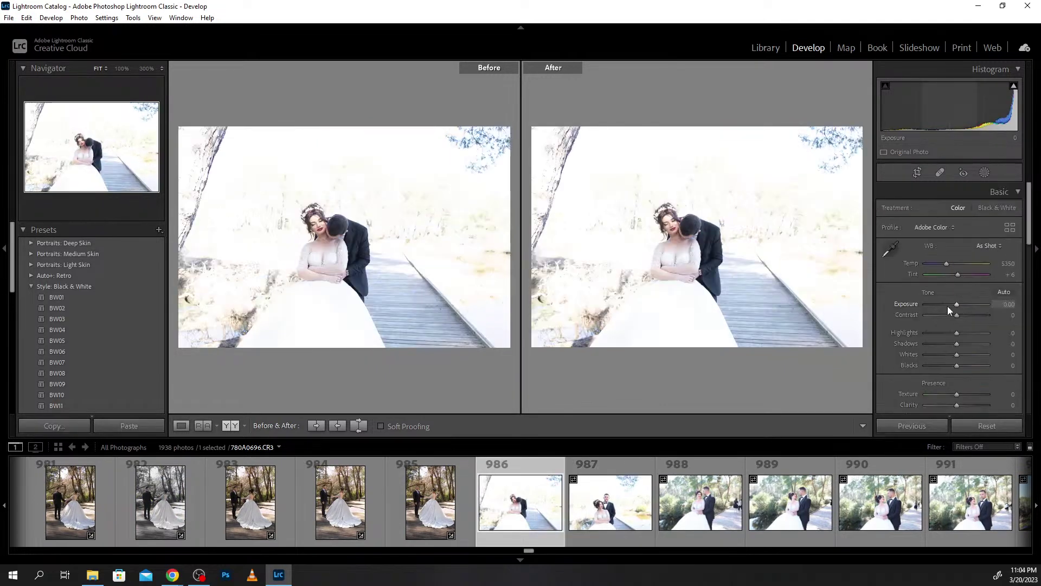
pyautogui.moveTo(948, 306); pyautogui.dragTo(945, 303)
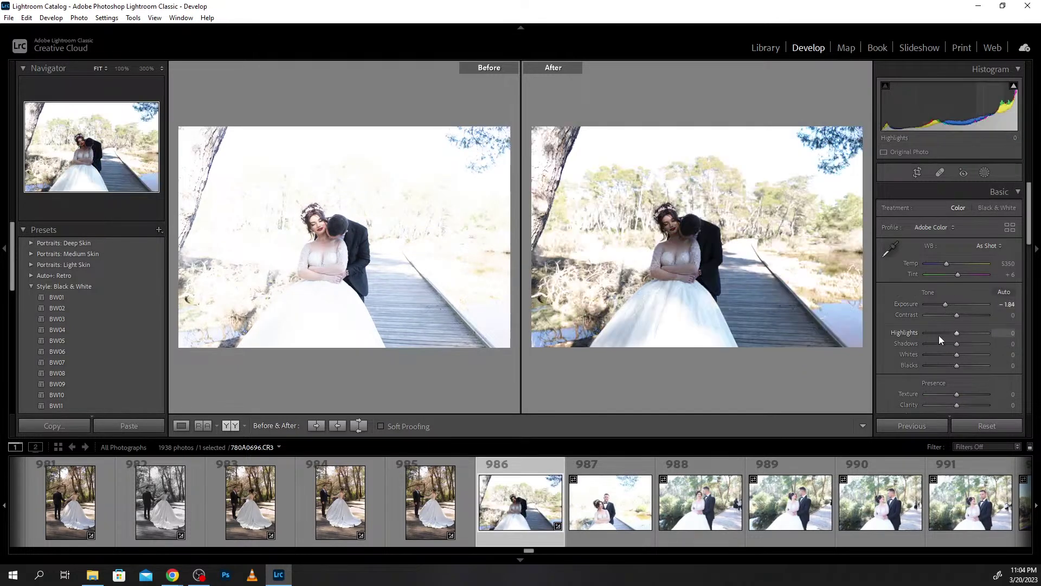
pyautogui.moveTo(940, 337); pyautogui.dragTo(925, 330)
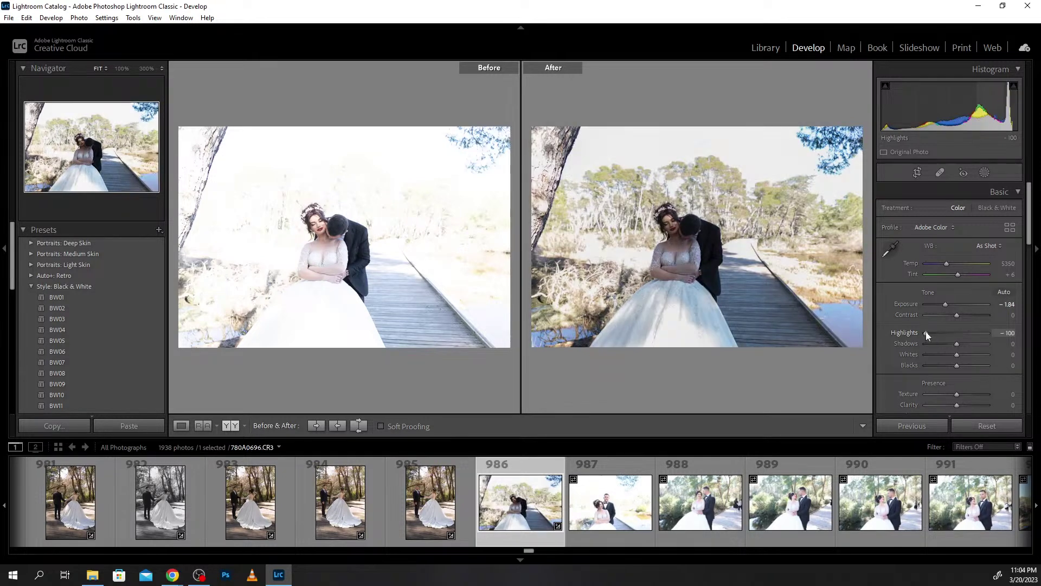
pyautogui.moveTo(945, 304); pyautogui.dragTo(936, 305)
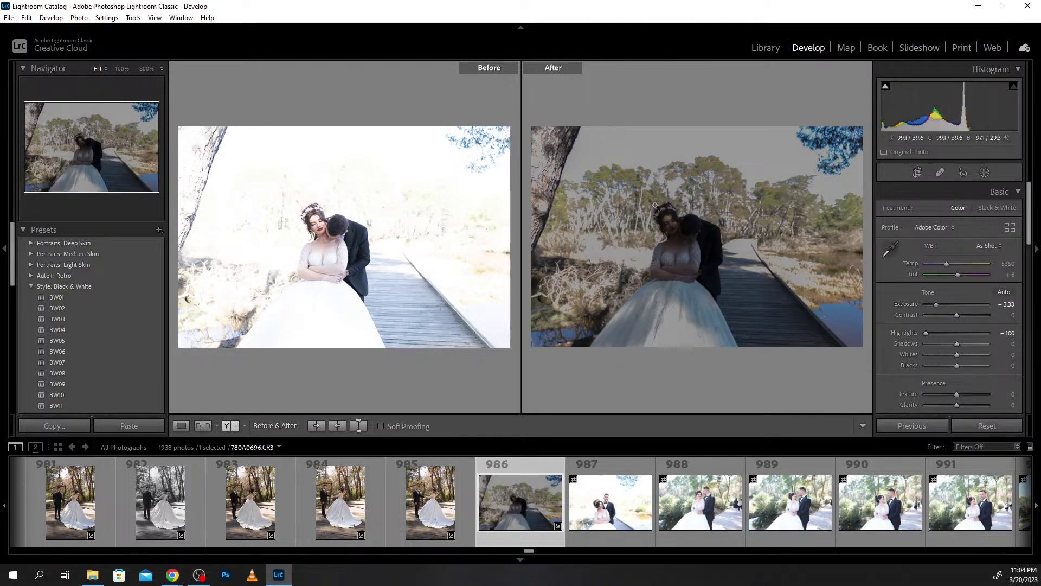
pyautogui.click(430, 500)
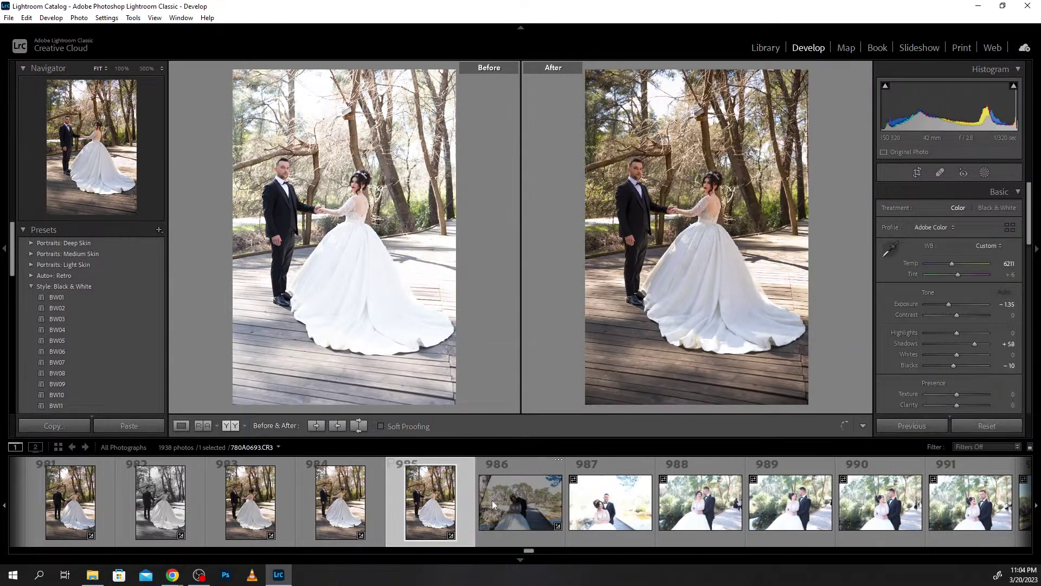
pyautogui.click(494, 500)
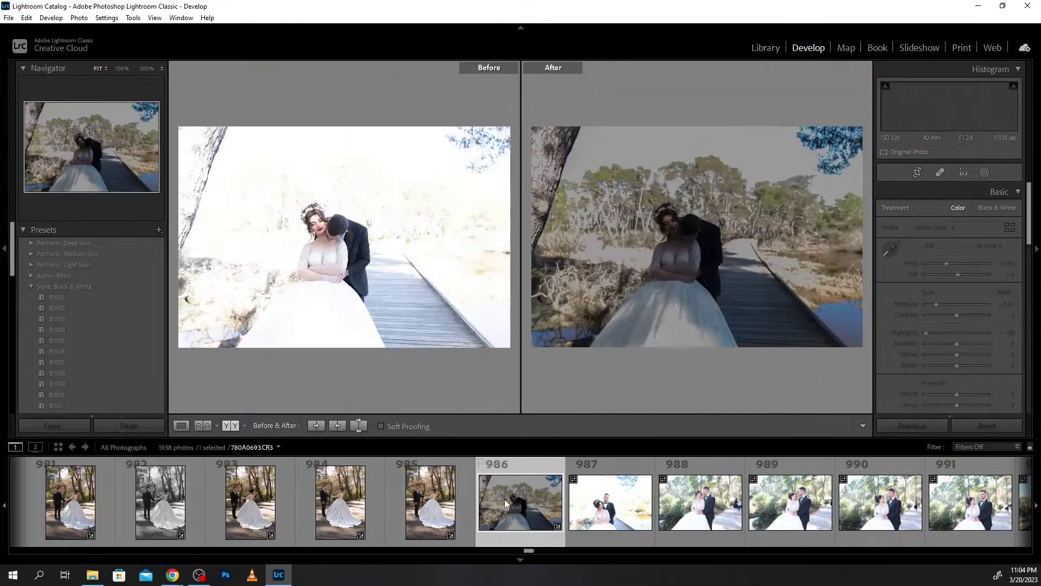
pyautogui.click(424, 517)
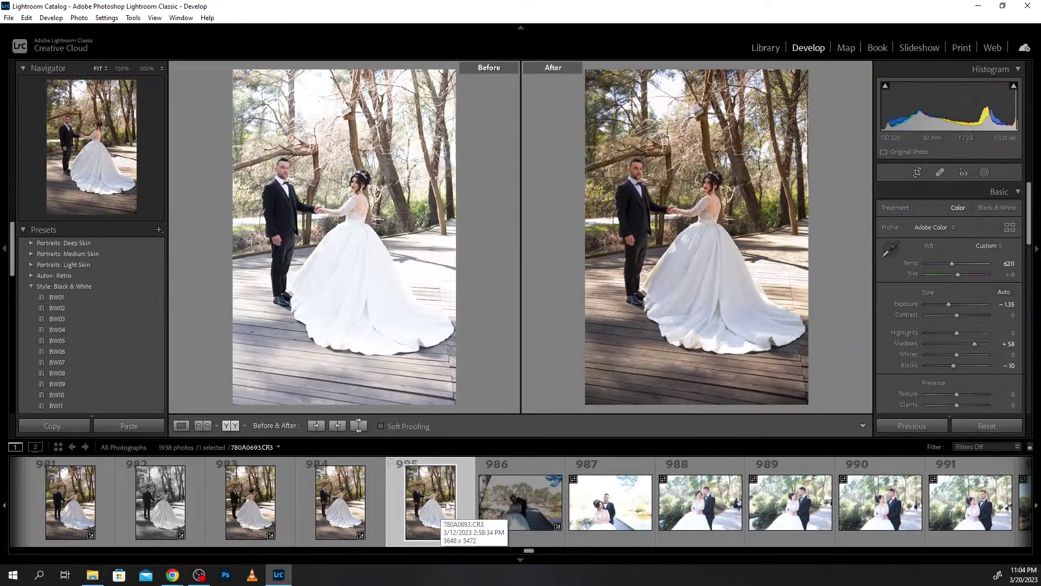
pyautogui.click(537, 518)
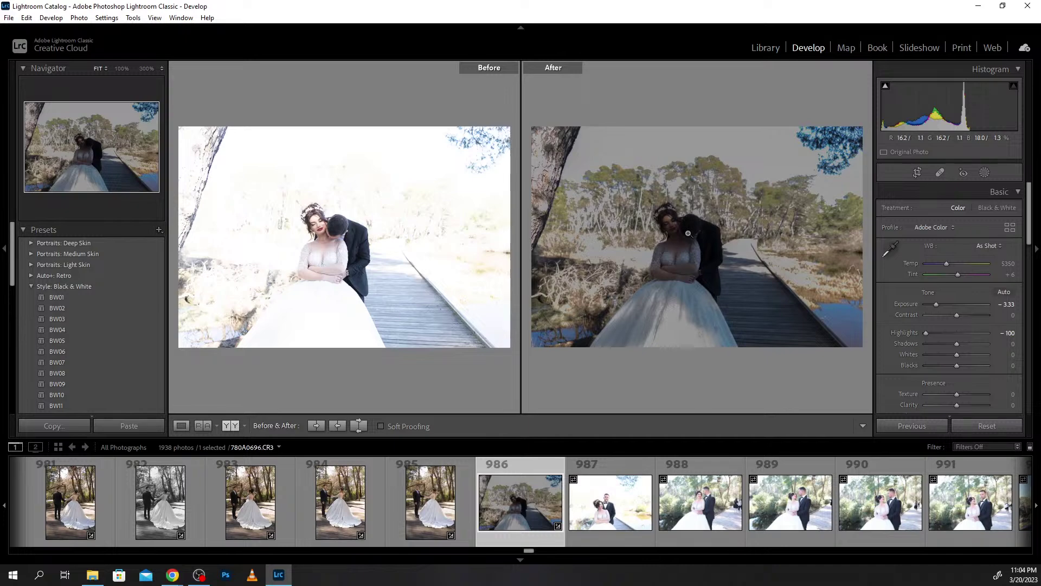
pyautogui.click(675, 238)
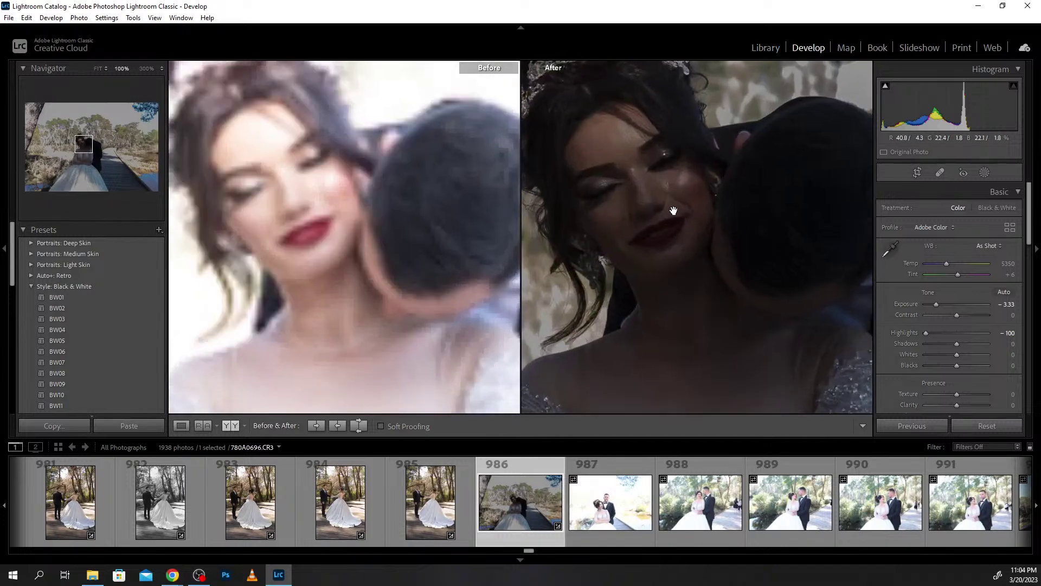
pyautogui.click(673, 196)
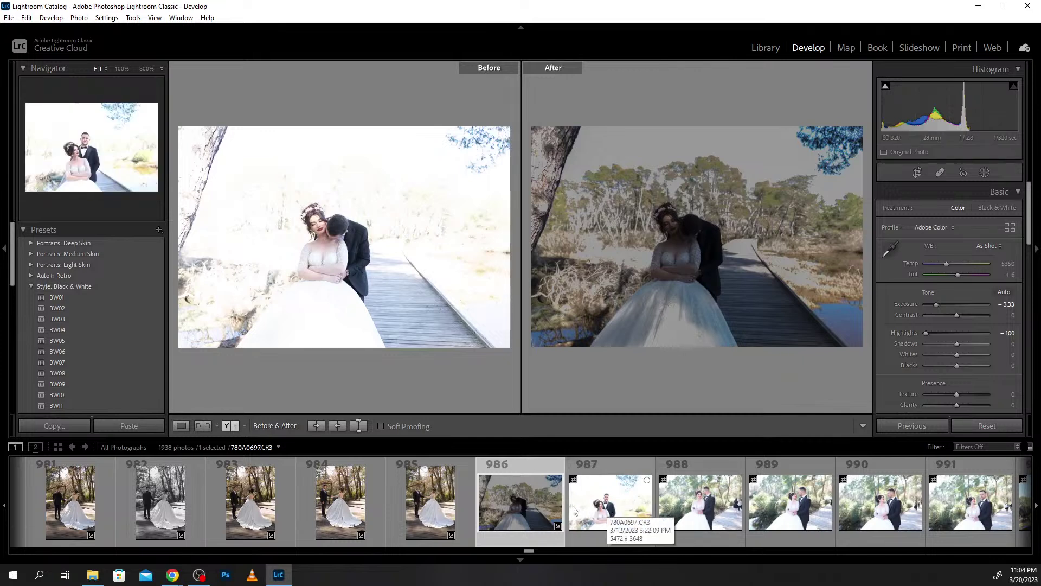
# Remove photo 986 and the following rejected frames from the catalog, confirming each.
pyautogui.rightClick(504, 505)
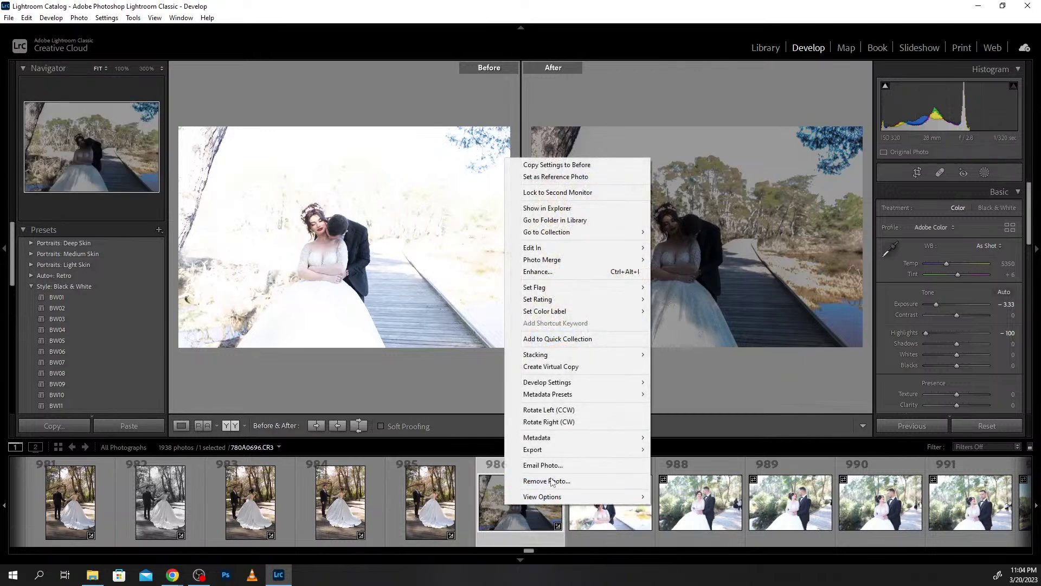
pyautogui.click(553, 481)
pyautogui.press('Return')
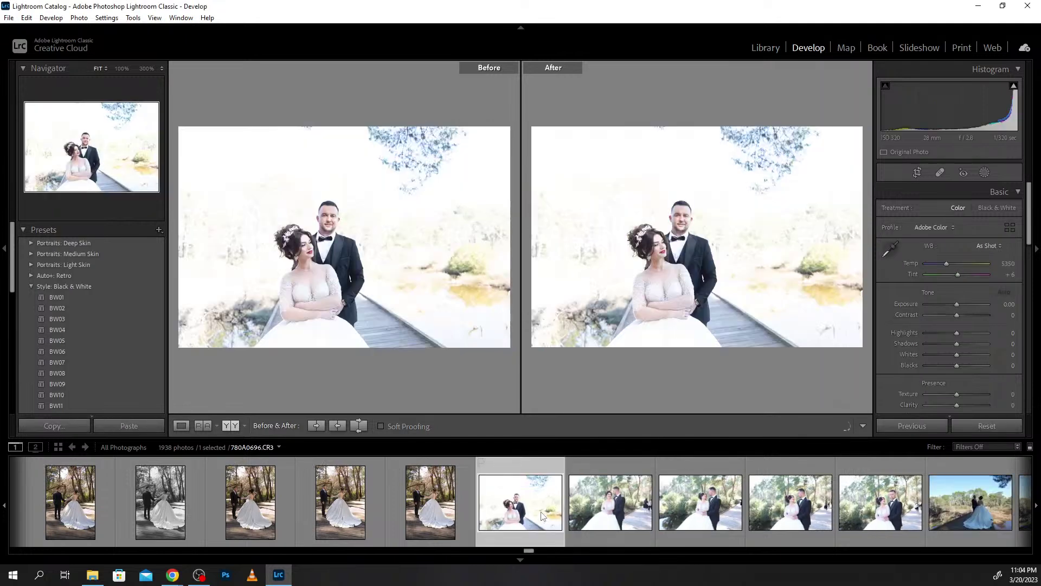
pyautogui.press('Delete')
pyautogui.press('Return')
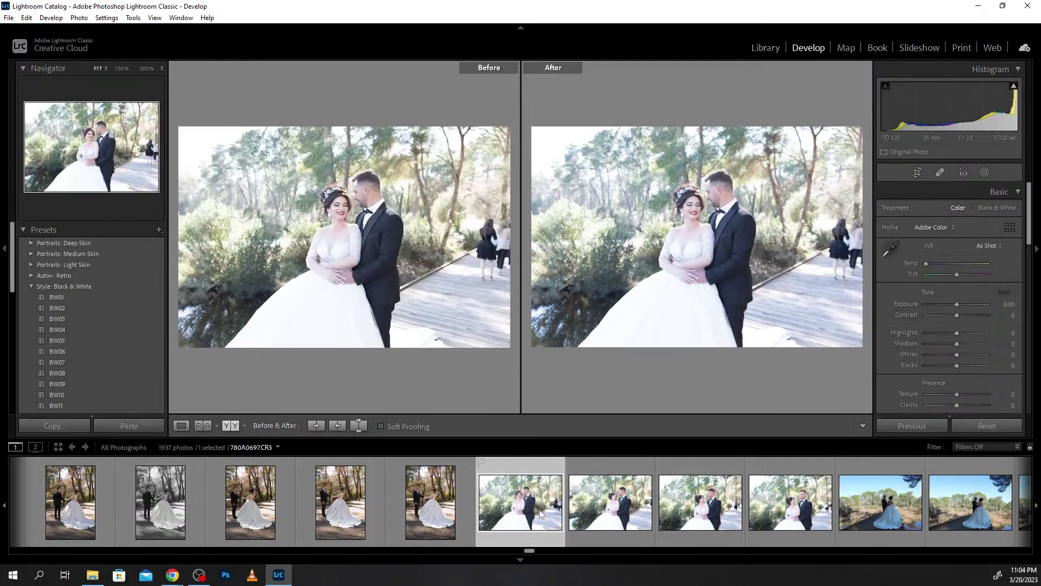
pyautogui.press('Delete')
pyautogui.press('Return')
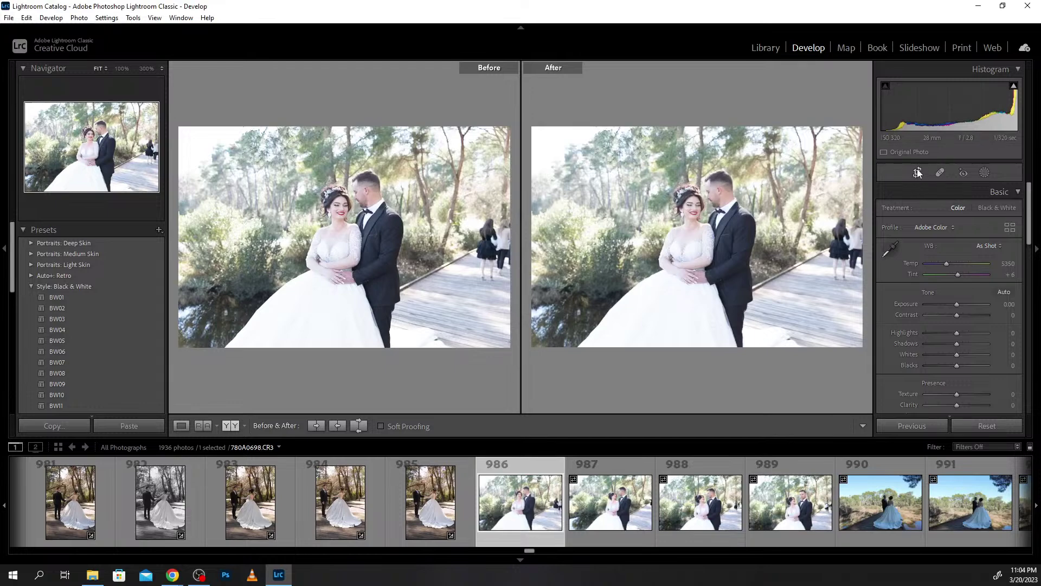
# Crop photo 780A0698 in from the right and reposition the couple.
pyautogui.click(917, 172)
pyautogui.moveTo(771, 242); pyautogui.dragTo(732, 259)
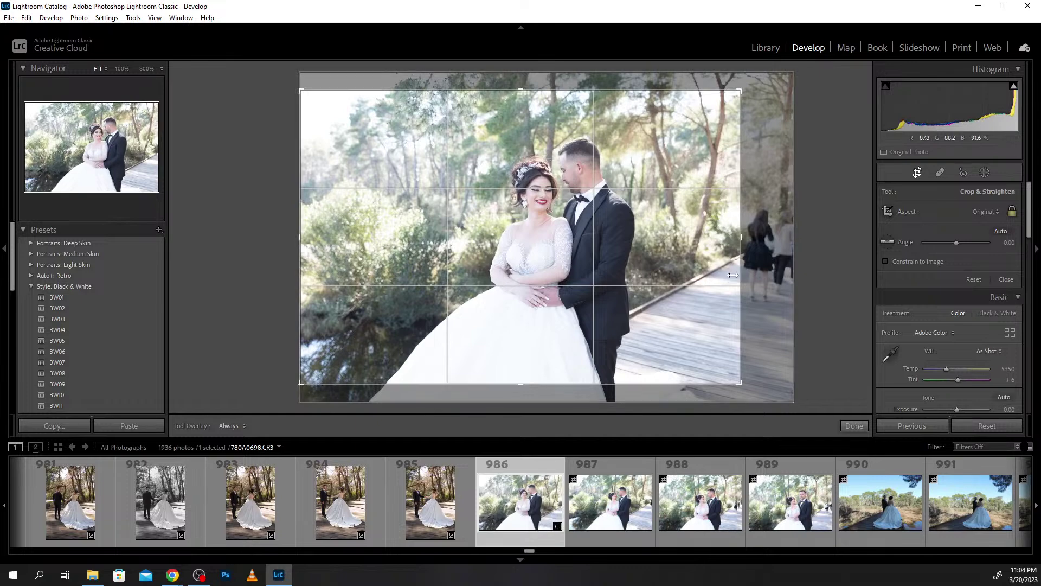
pyautogui.moveTo(574, 223); pyautogui.dragTo(573, 219)
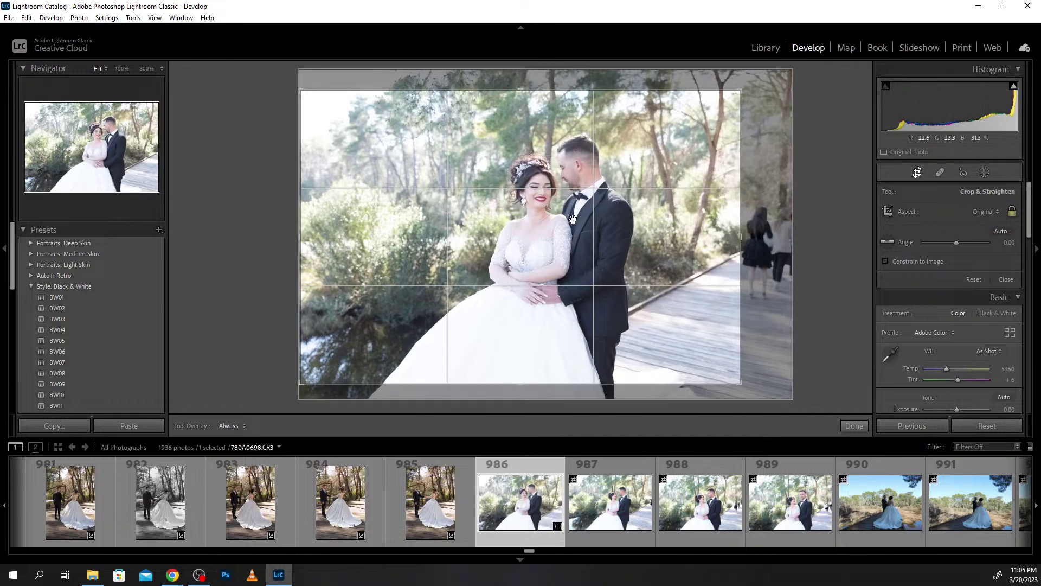
pyautogui.press('Return')
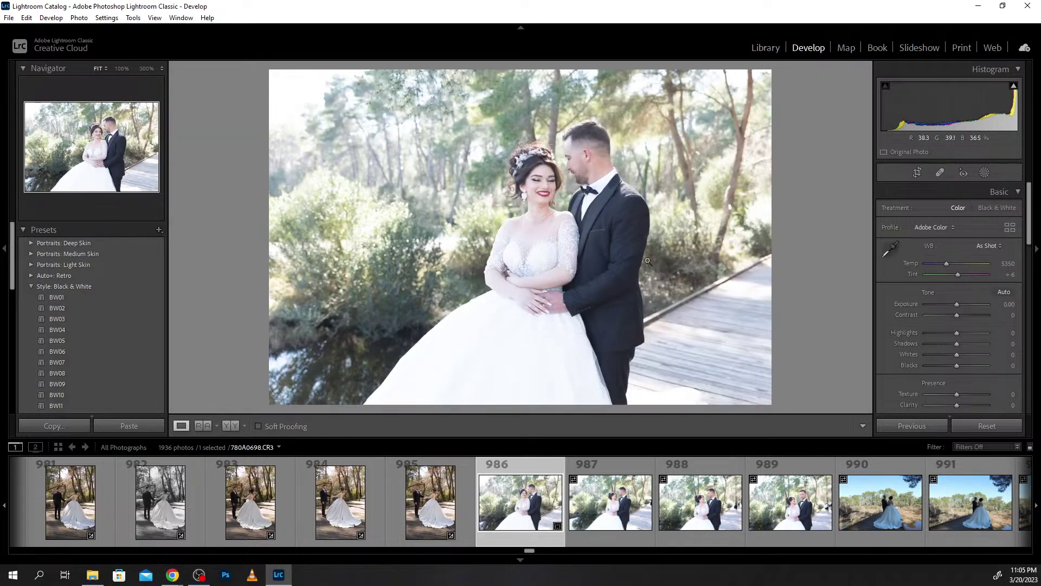
# Remove photo 780A0698 from the catalog.
pyautogui.click(587, 502)
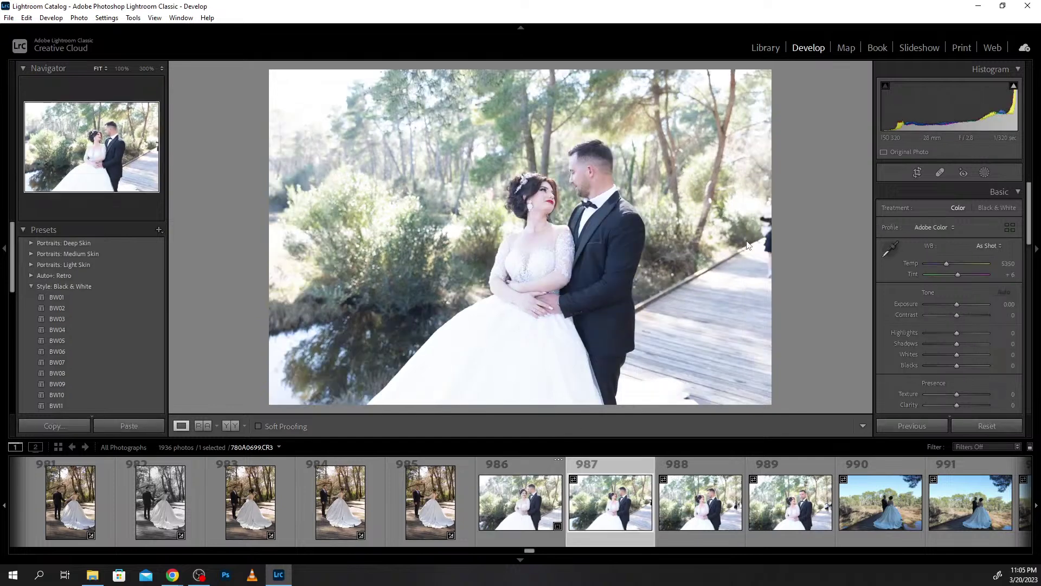
pyautogui.click(550, 530)
pyautogui.press('Delete')
pyautogui.press('Return')
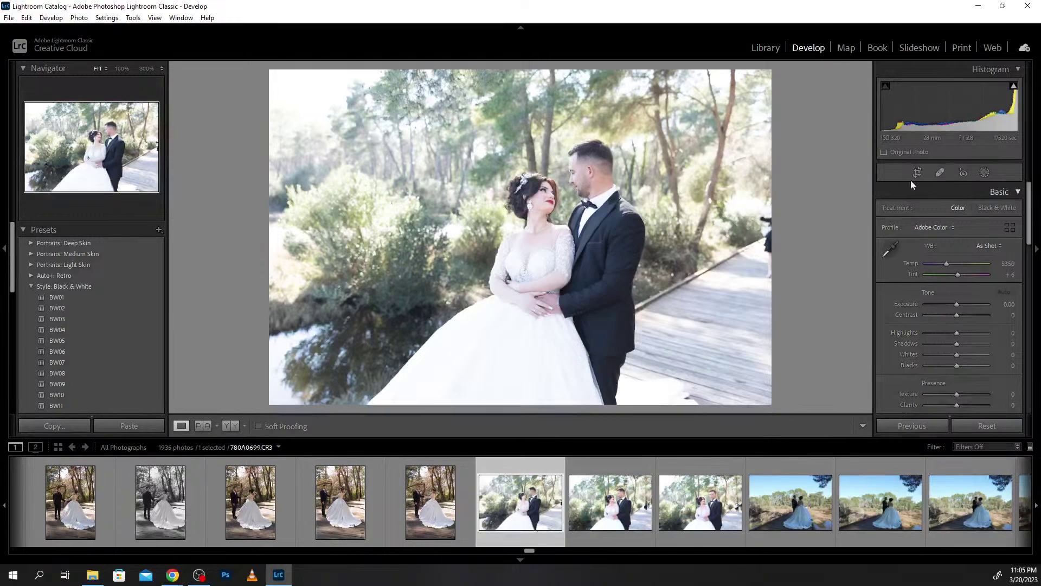
# Tighten the crop on photo 780A0699 from the top-right corner.
pyautogui.click(917, 172)
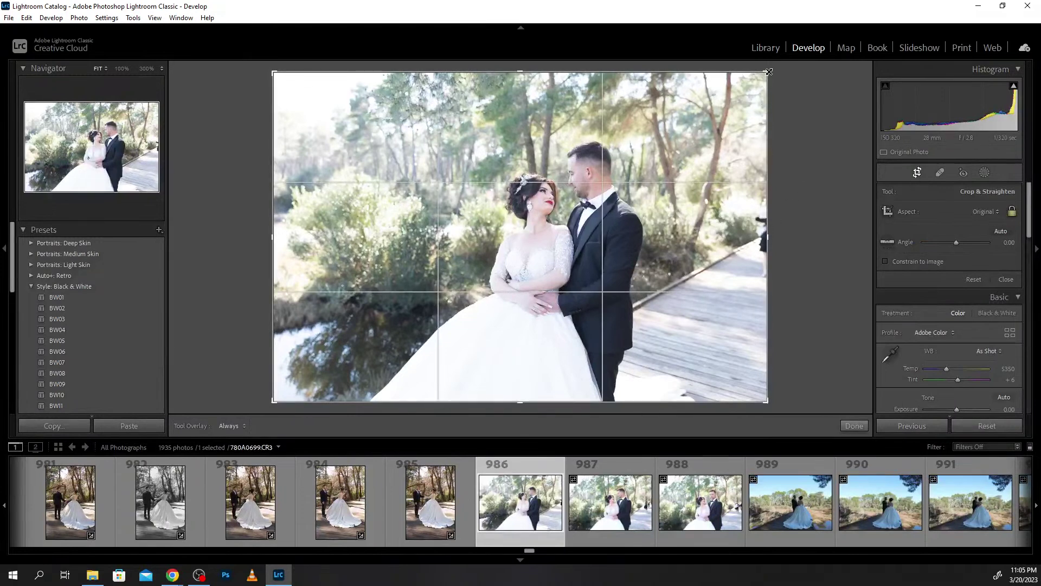
pyautogui.moveTo(769, 71); pyautogui.dragTo(753, 82)
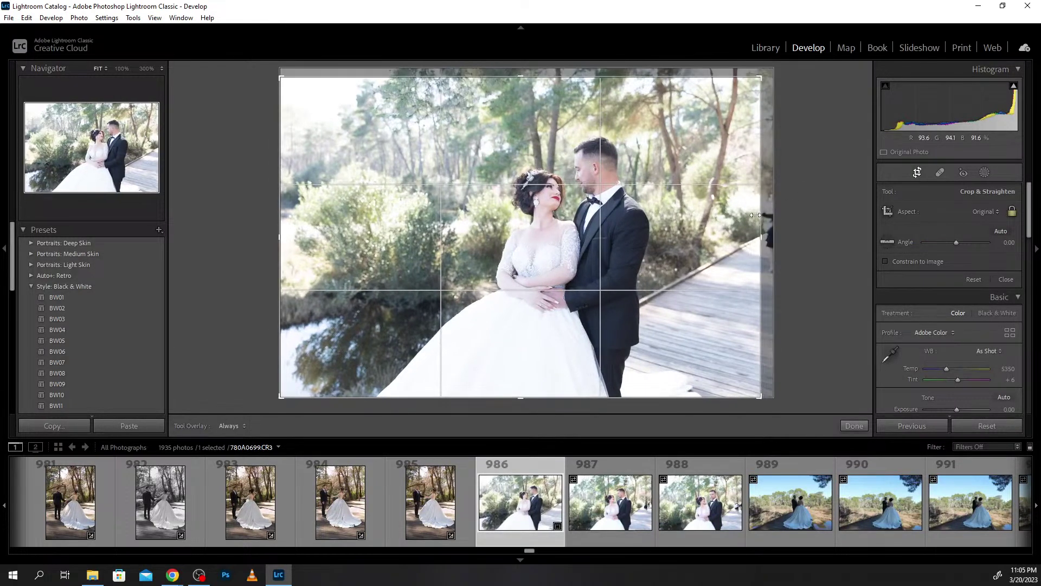
pyautogui.press('Return')
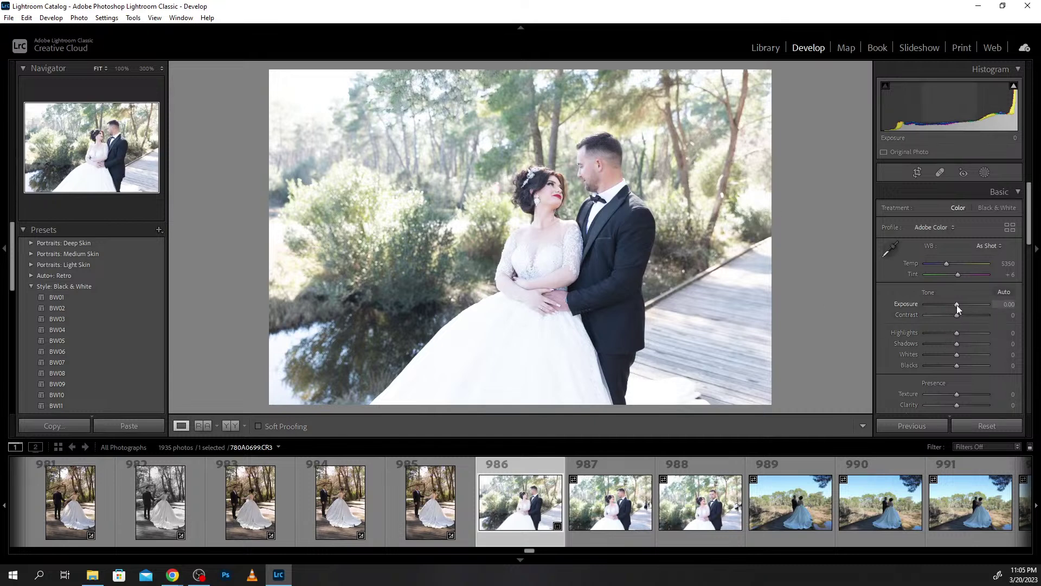
# Set Exposure -0.90, Highlights -95, Temp 6350, Texture +10 and Clarity +10.
pyautogui.scroll(-2, 957, 305)
pyautogui.scroll(-2, 957, 305)
pyautogui.scroll(-2, 957, 305)
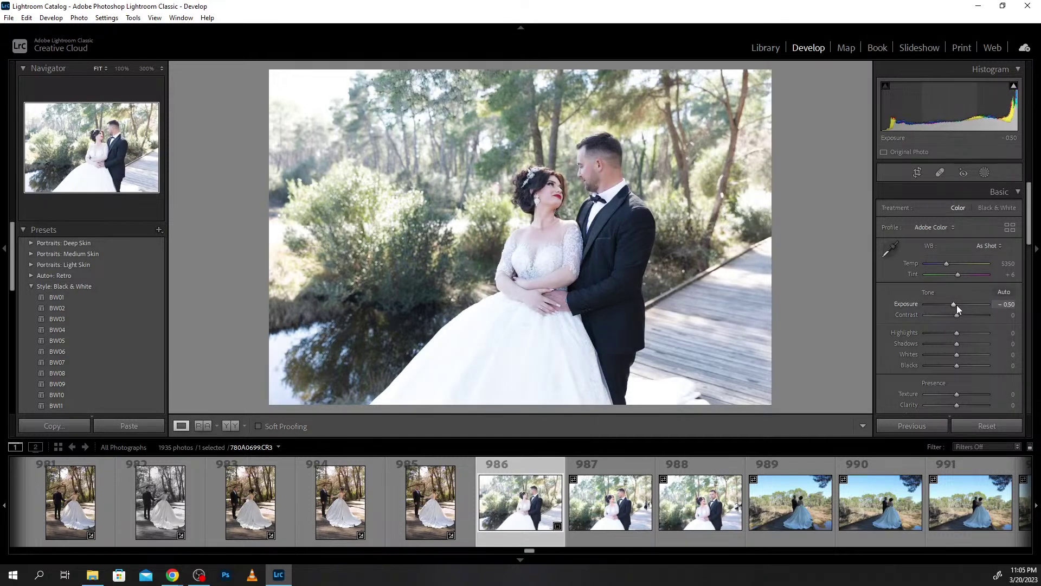
pyautogui.scroll(-1, 957, 305)
pyautogui.scroll(-1, 957, 305)
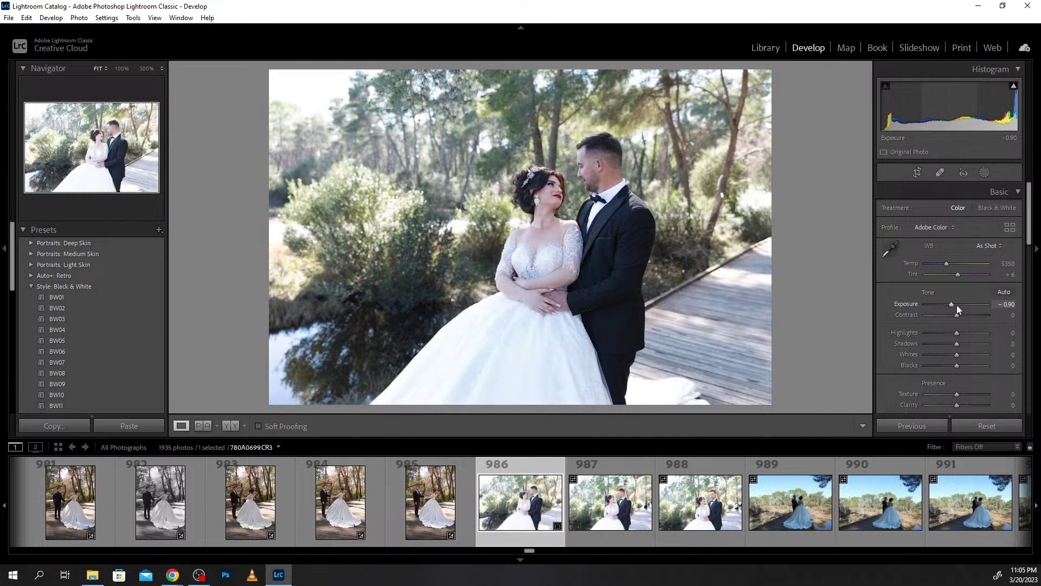
pyautogui.scroll(-1, 957, 305)
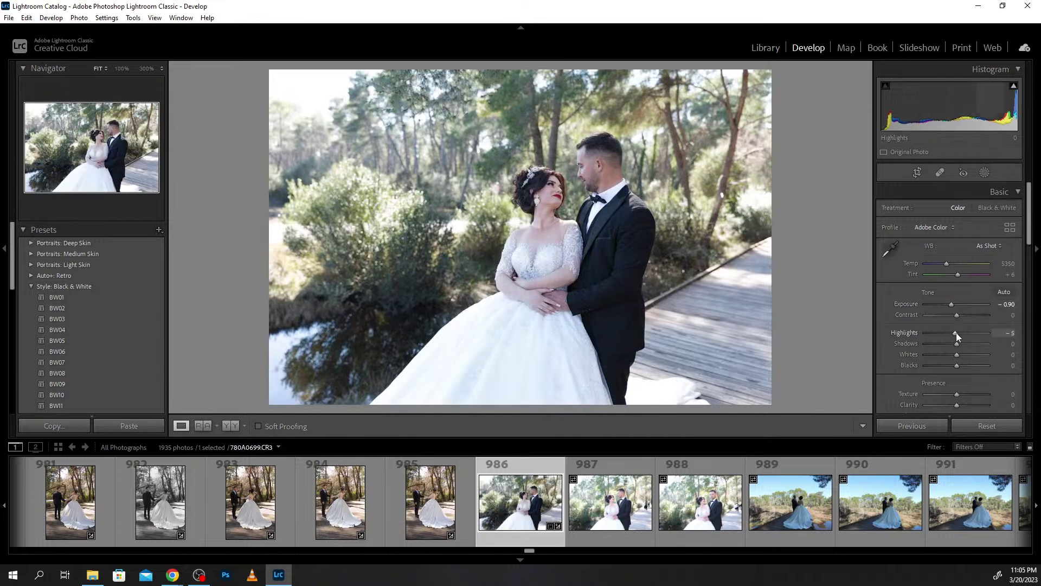
pyautogui.scroll(-4, 956, 333)
pyautogui.scroll(-4, 956, 333)
pyautogui.scroll(-4, 956, 333)
pyautogui.scroll(-3, 955, 333)
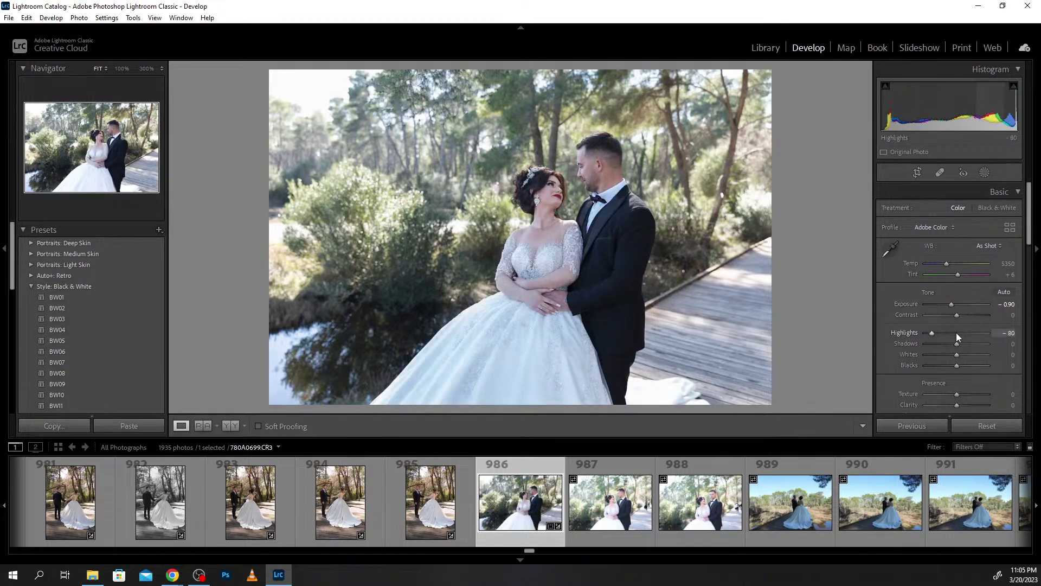
pyautogui.scroll(-4, 955, 333)
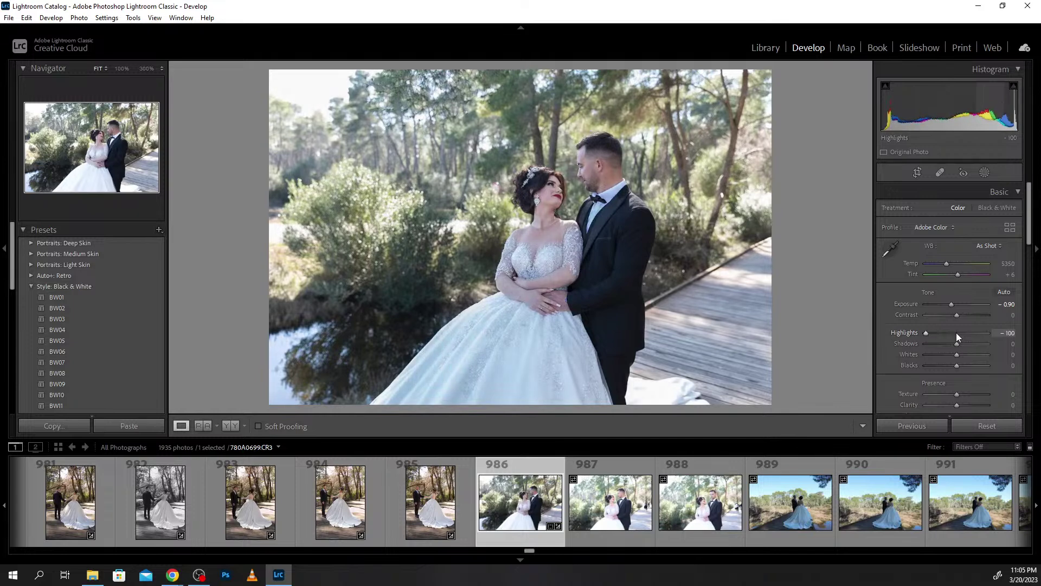
pyautogui.scroll(1, 955, 333)
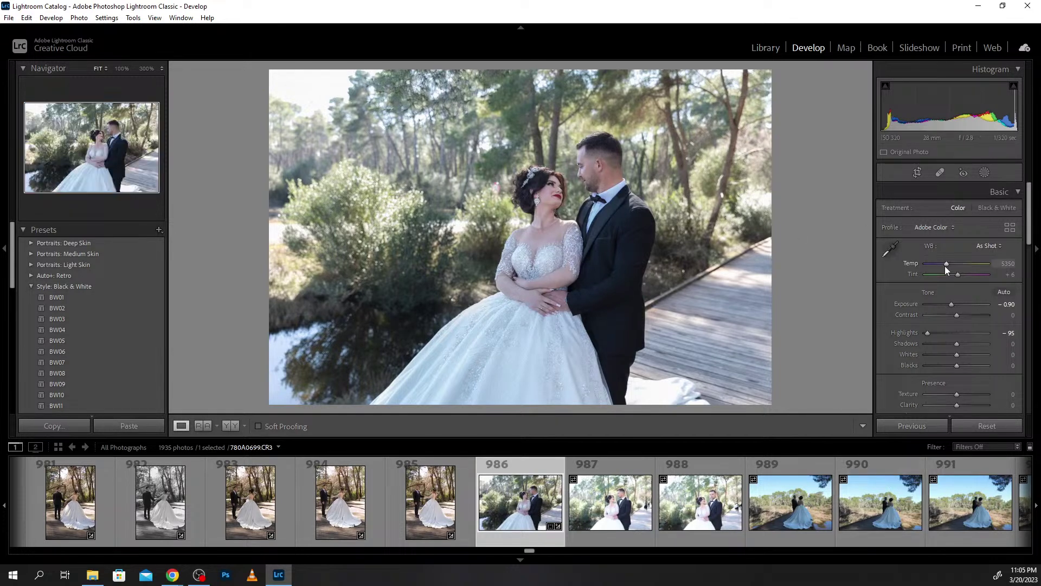
pyautogui.scroll(5, 945, 264)
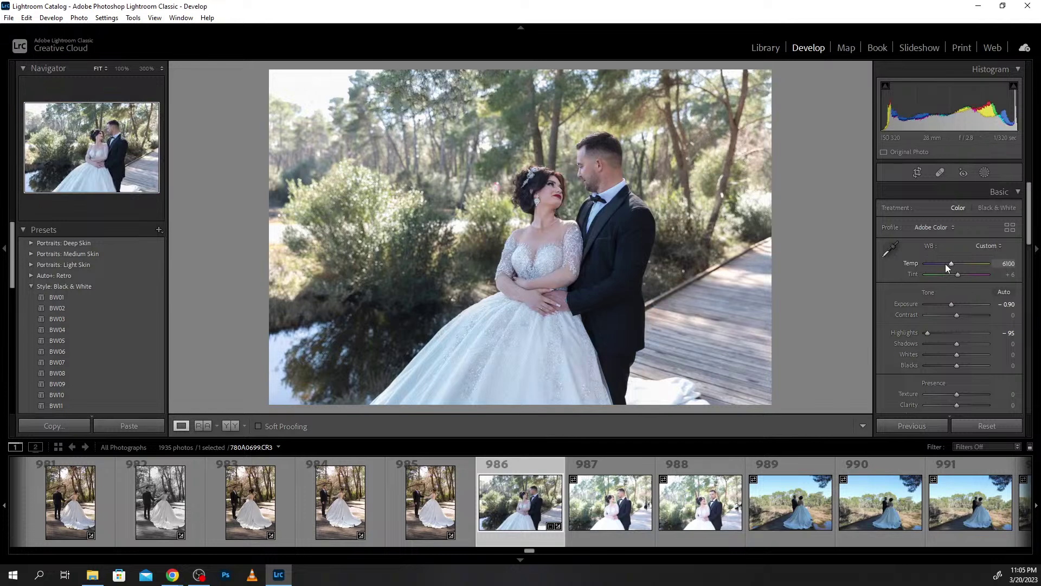
pyautogui.scroll(5, 945, 263)
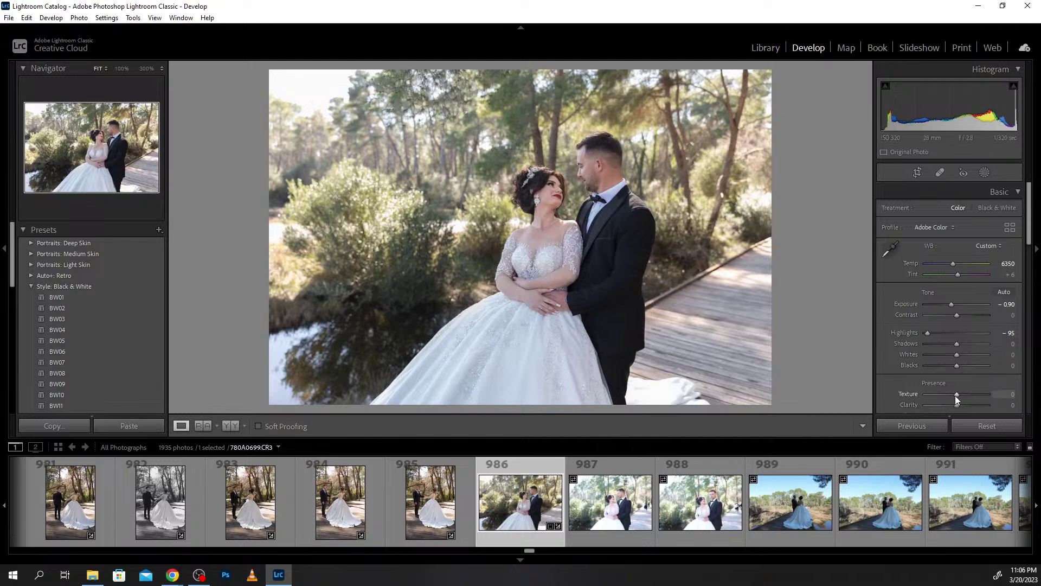
pyautogui.press('Up')
pyautogui.press('Up')
pyautogui.press('Up')
pyautogui.press('Up')
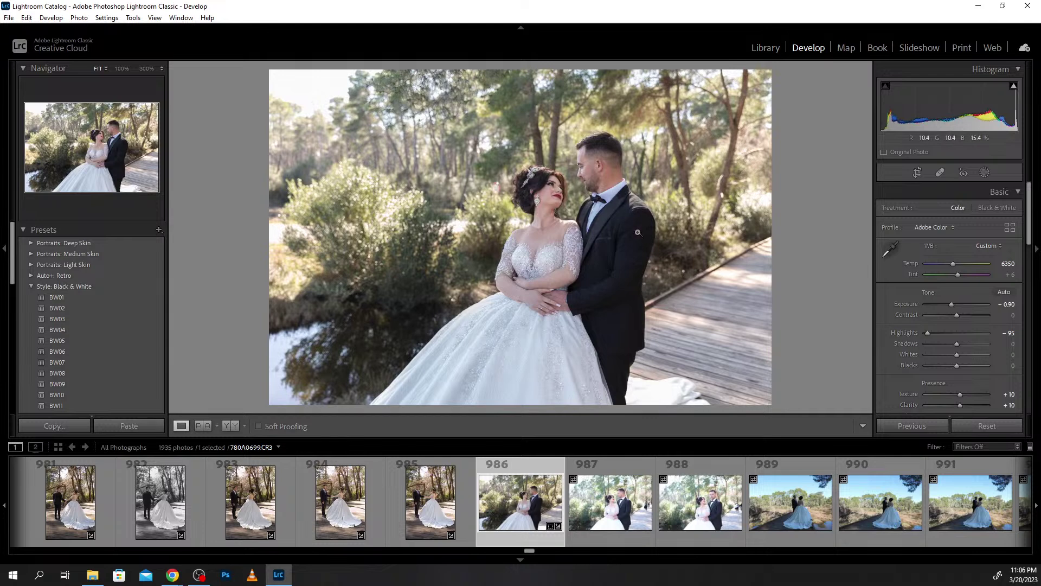
# Set Orange Luminance +30, Saturation +20, Hue +10, then view Before & After side by side.
pyautogui.scroll(-2, 966, 317)
pyautogui.scroll(-3, 966, 317)
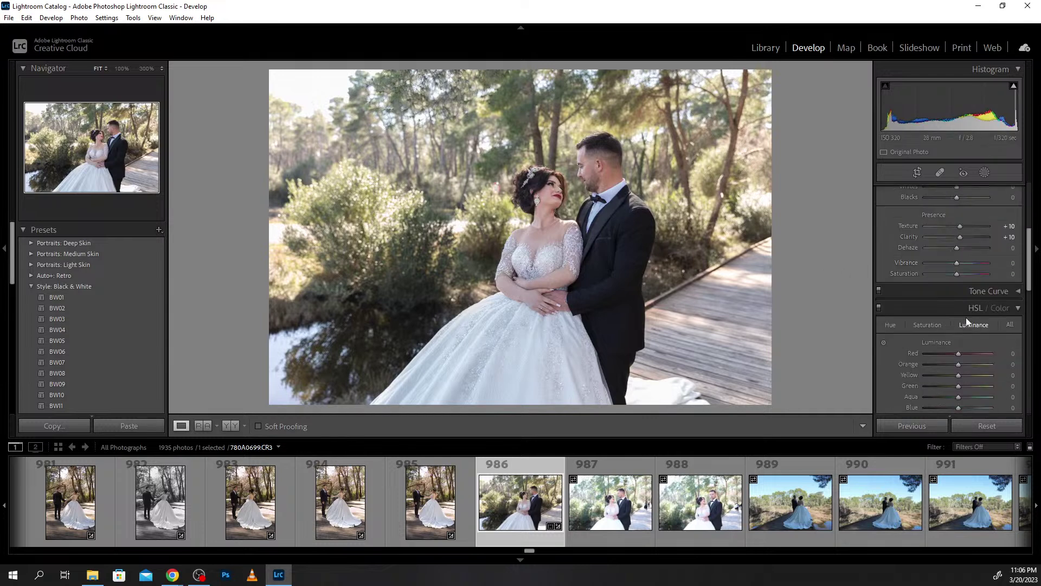
pyautogui.scroll(-2, 965, 317)
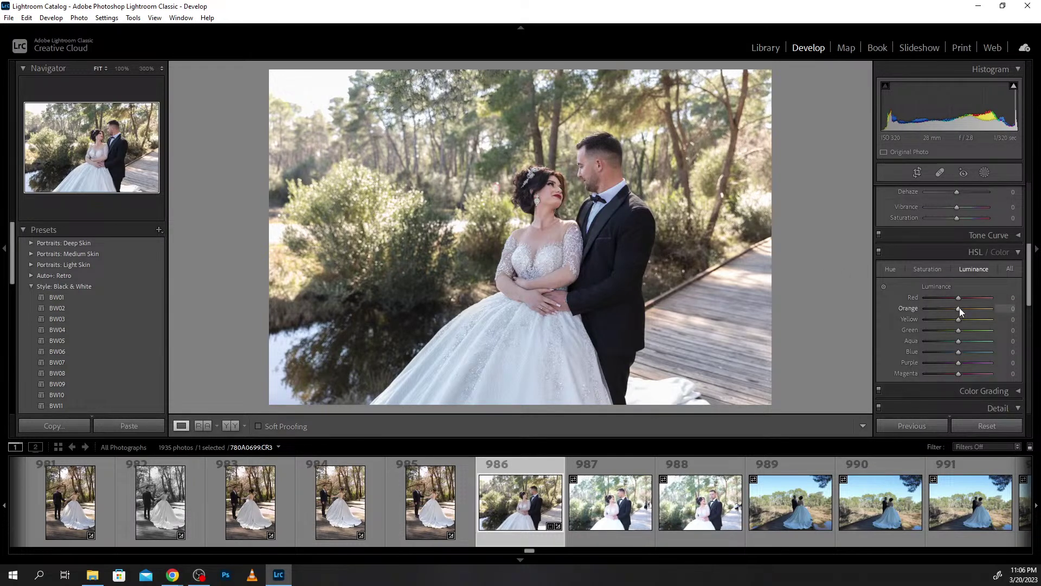
pyautogui.press('Up')
pyautogui.press('Up')
pyautogui.scroll(7, 960, 311)
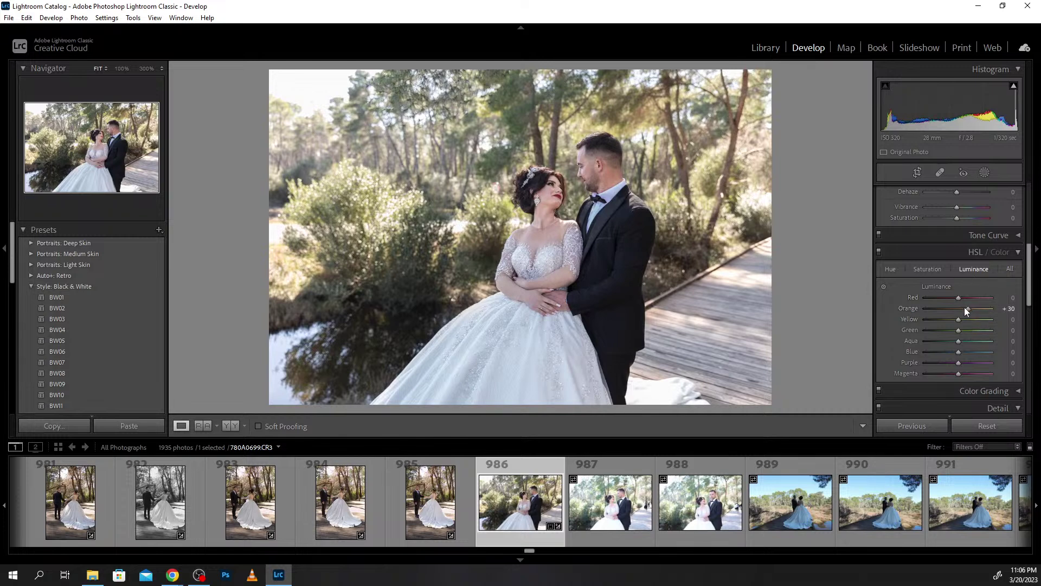
pyautogui.click(927, 269)
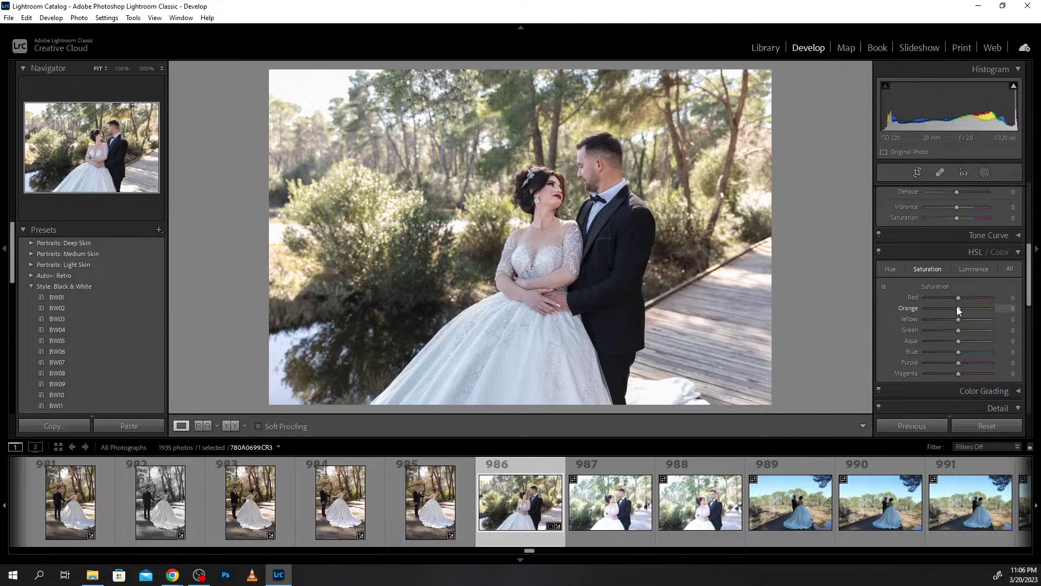
pyautogui.scroll(4, 957, 307)
pyautogui.click(890, 269)
pyautogui.moveTo(958, 308)
pyautogui.mouseDown()
pyautogui.moveTo(941, 309)
pyautogui.moveTo(961, 313)
pyautogui.mouseUp()
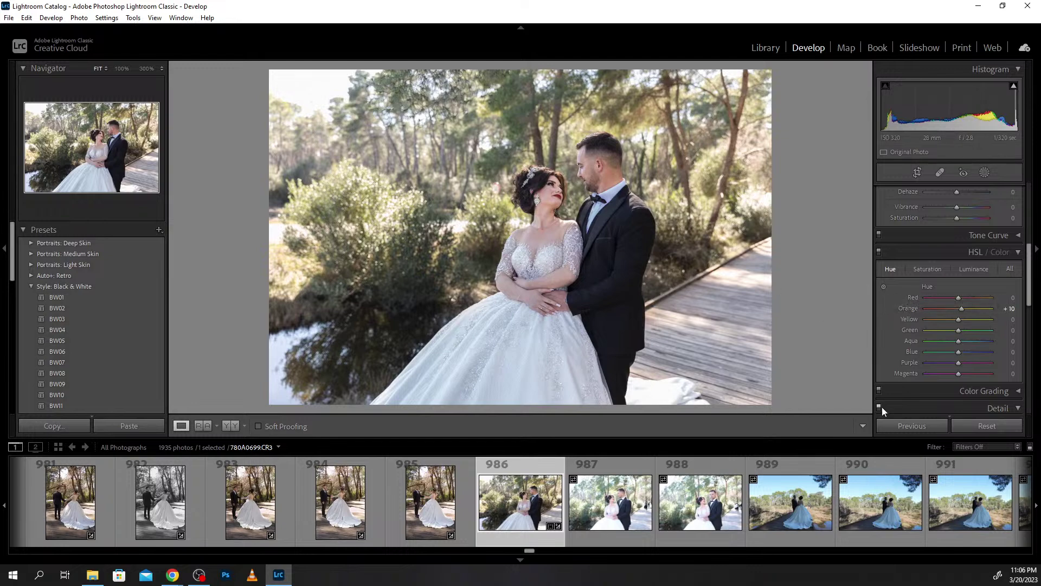
pyautogui.click(231, 425)
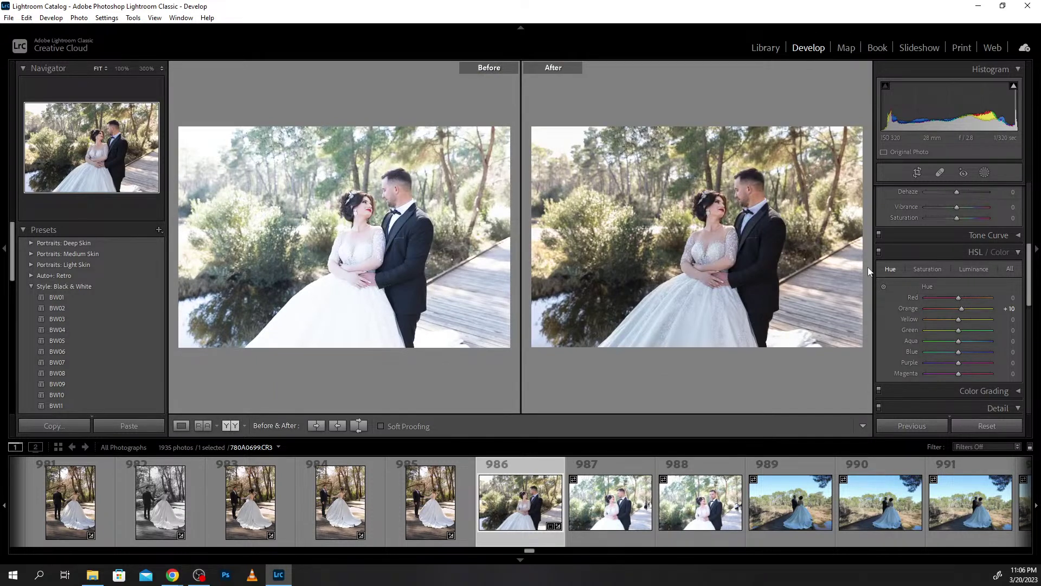
# In HSL Luminance, set Blue +10, Purple +32 and Magenta +18.
pyautogui.click(928, 269)
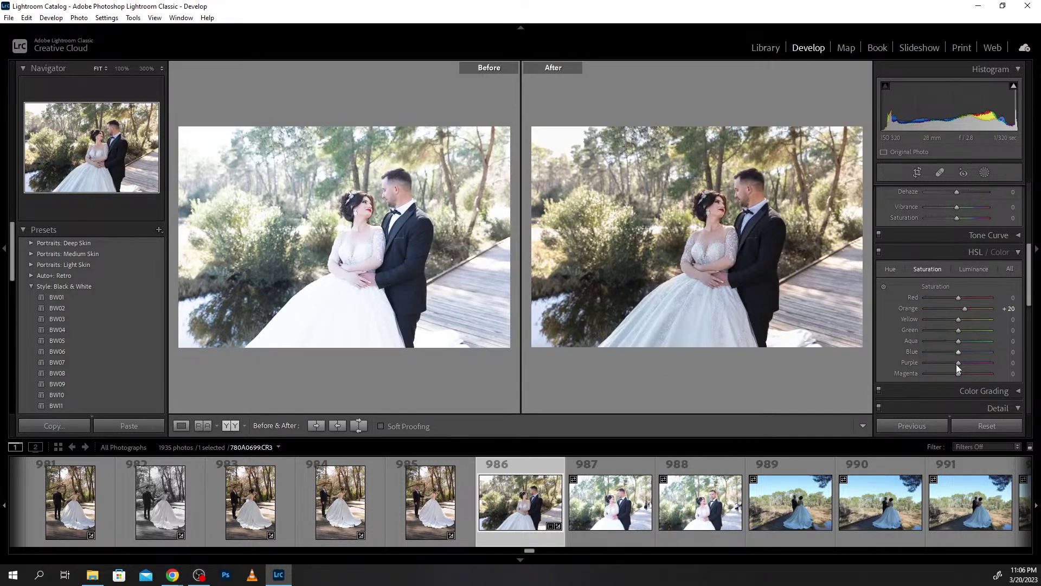
pyautogui.click(978, 270)
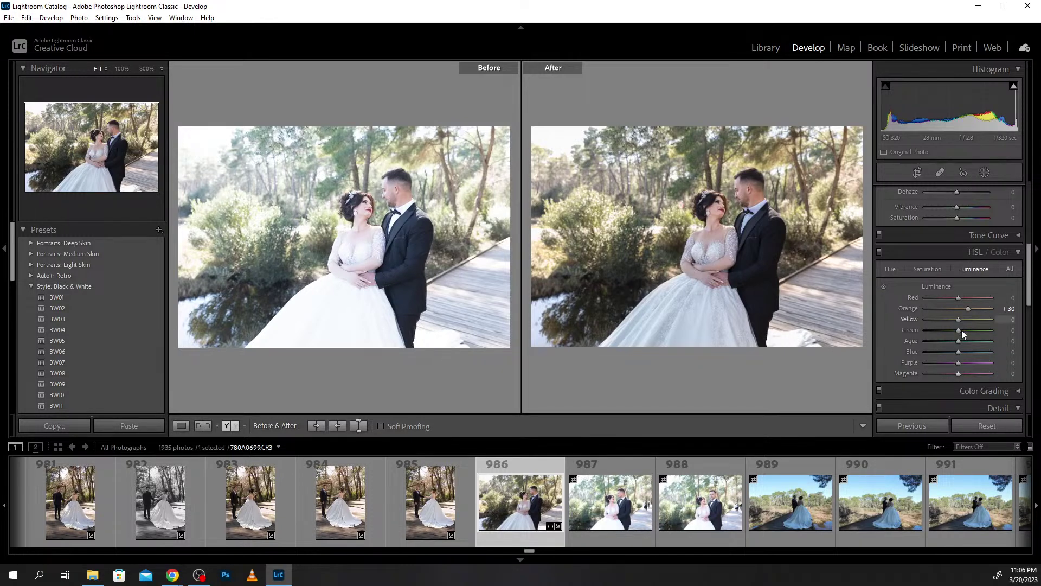
pyautogui.moveTo(957, 354)
pyautogui.mouseDown()
pyautogui.moveTo(945, 355)
pyautogui.moveTo(962, 356)
pyautogui.mouseUp()
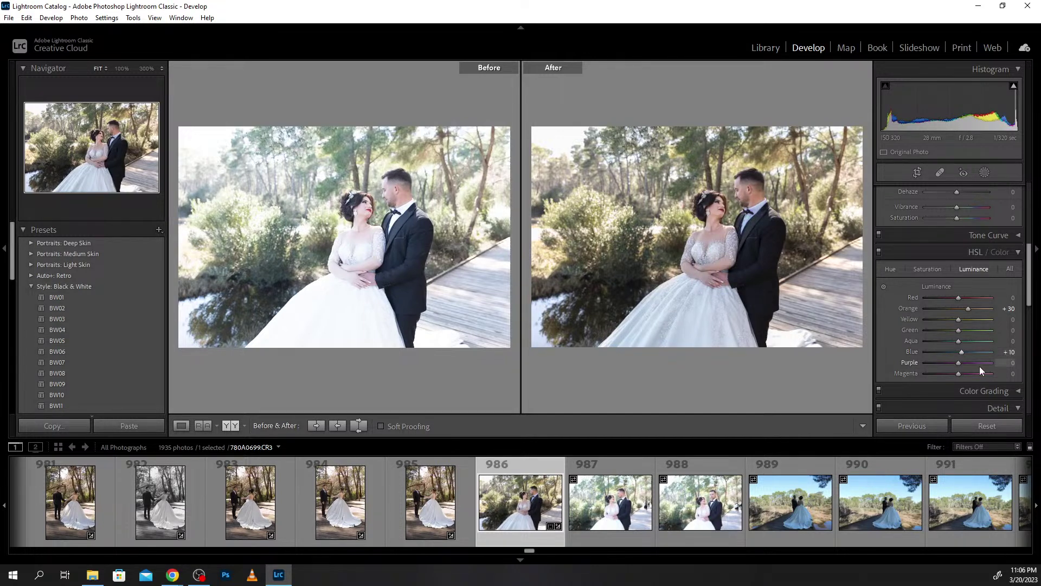
pyautogui.moveTo(961, 363)
pyautogui.mouseDown()
pyautogui.moveTo(897, 363)
pyautogui.moveTo(972, 363)
pyautogui.mouseUp()
pyautogui.moveTo(957, 374)
pyautogui.mouseDown()
pyautogui.moveTo(1000, 374)
pyautogui.moveTo(934, 374)
pyautogui.moveTo(964, 373)
pyautogui.mouseUp()
# Zoom to the bride's face, set Orange +20, Purple and Magenta +22 luminance, then fit.
pyautogui.click(720, 220)
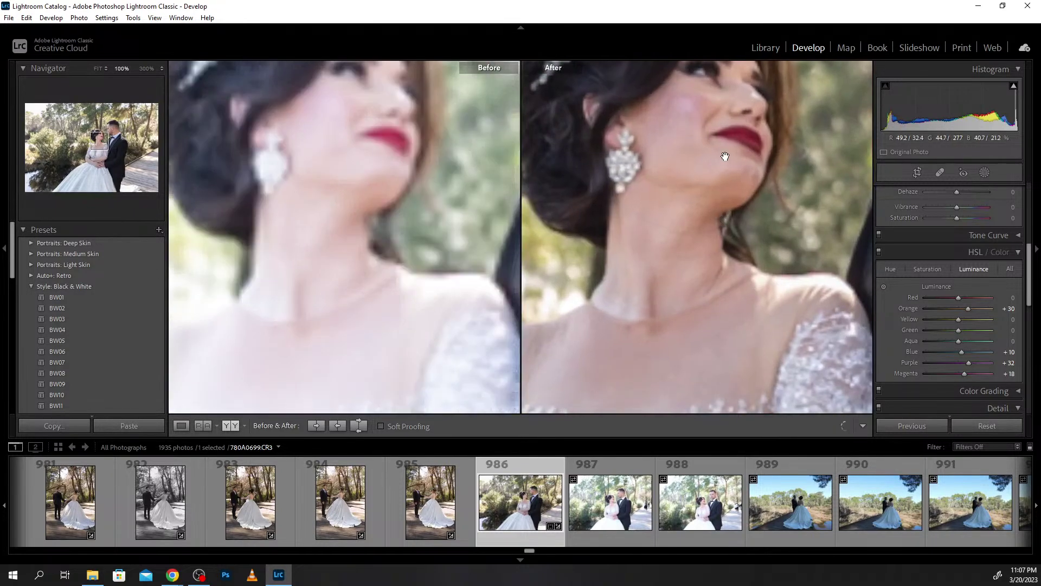
pyautogui.moveTo(725, 158); pyautogui.dragTo(730, 219)
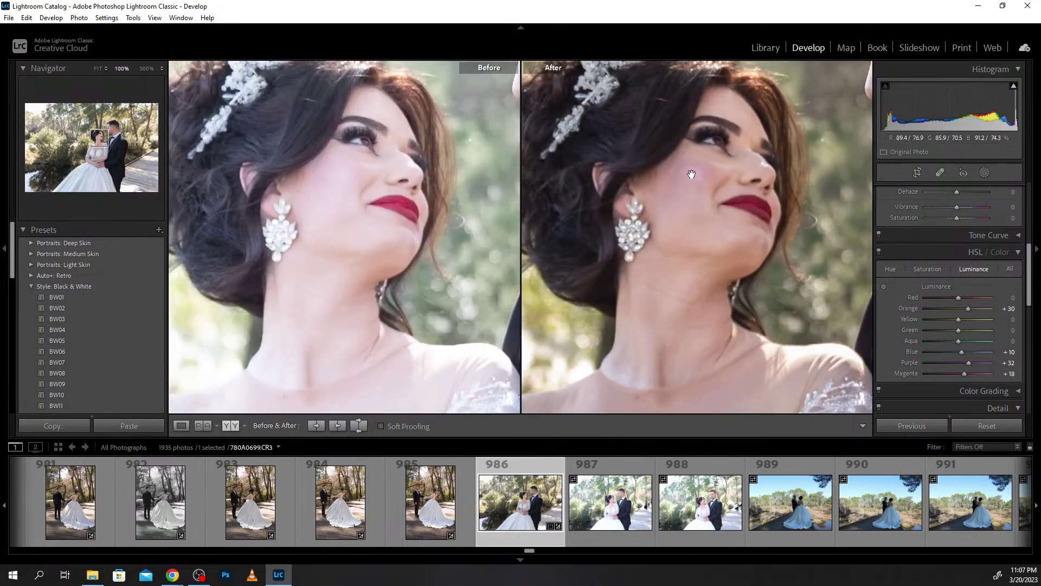
pyautogui.doubleClick(965, 373)
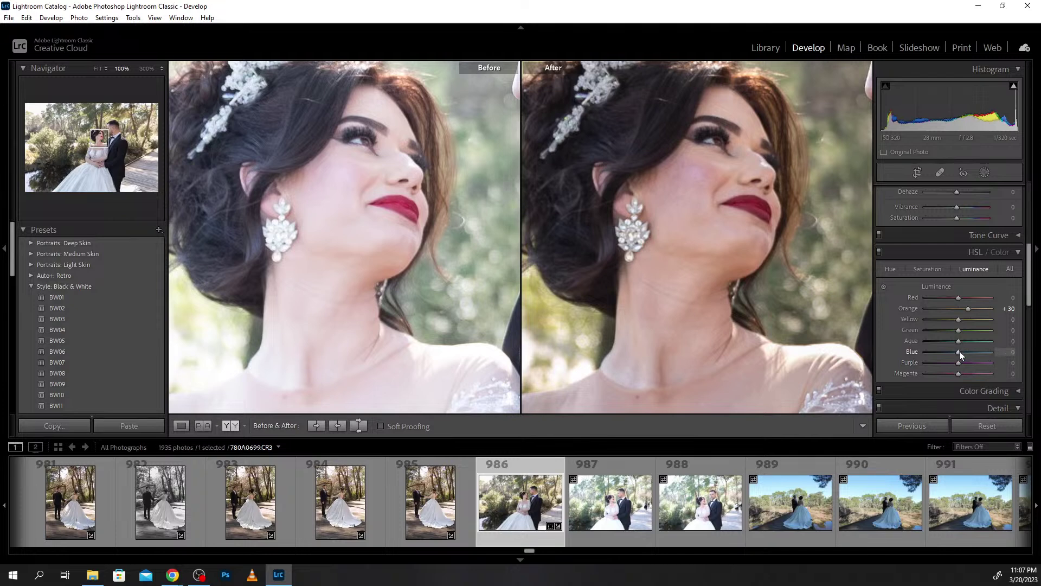
pyautogui.doubleClick(968, 308)
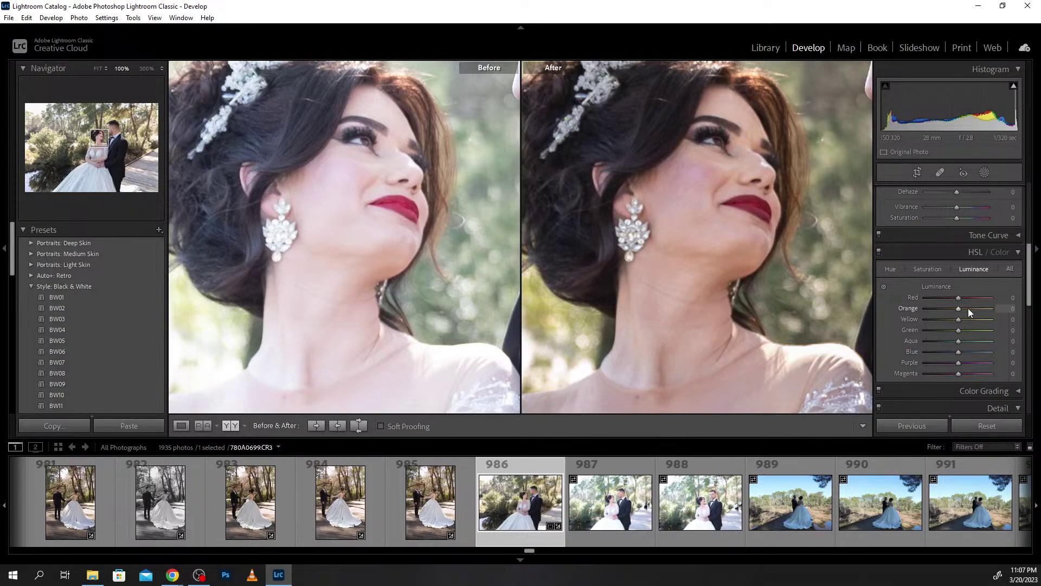
pyautogui.hotkey('ctrl', 'z')
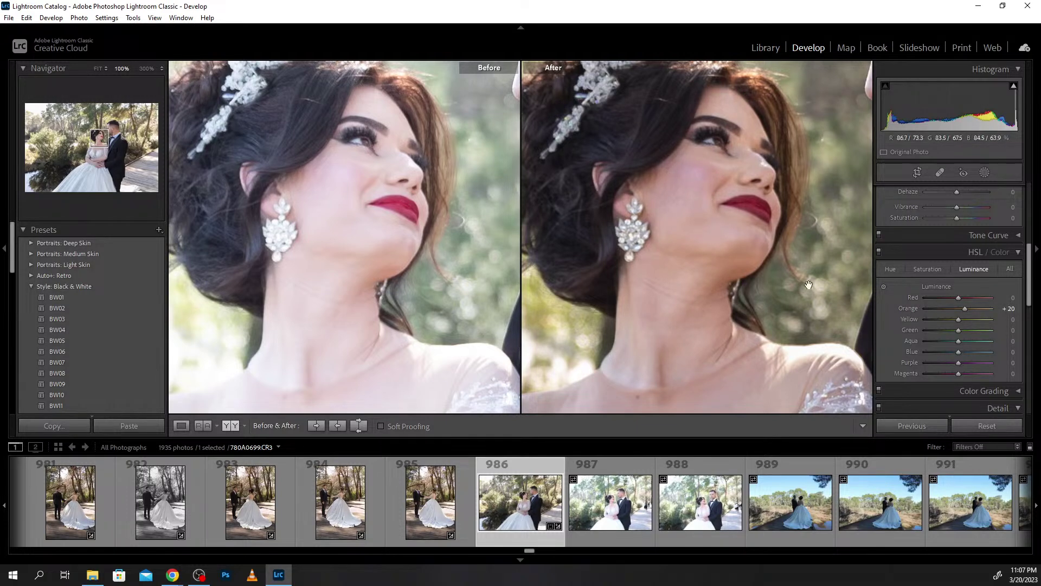
pyautogui.click(965, 363)
pyautogui.click(965, 372)
pyautogui.click(687, 271)
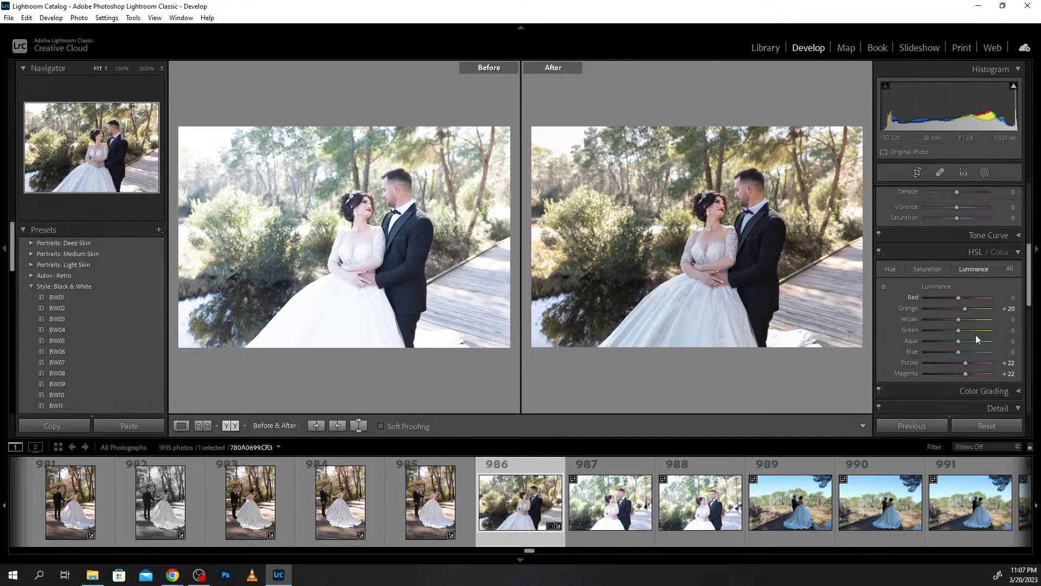
# Darken Green luminance to -27 and Aqua to -50, comparing with HSL off.
pyautogui.moveTo(958, 330)
pyautogui.mouseDown()
pyautogui.moveTo(909, 331)
pyautogui.moveTo(950, 336)
pyautogui.moveTo(914, 340)
pyautogui.moveTo(951, 341)
pyautogui.mouseUp()
pyautogui.doubleClick(909, 330)
pyautogui.click(879, 251)
# Raise Exposure to -0.20 and deepen Shadows to -60 in the Basic panel.
pyautogui.scroll(-2, 945, 241)
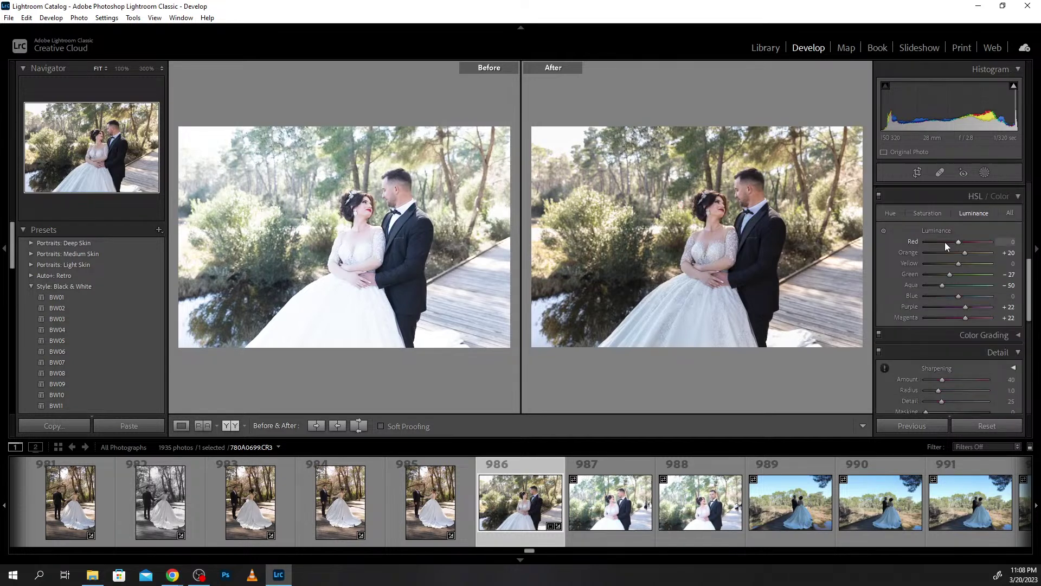
pyautogui.scroll(5, 945, 242)
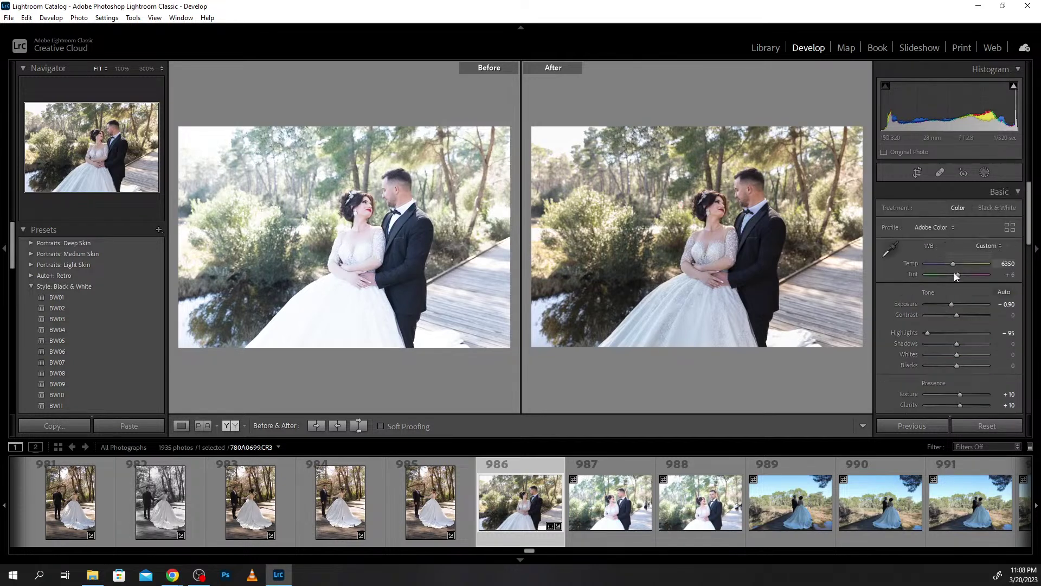
pyautogui.moveTo(952, 302); pyautogui.dragTo(953, 304)
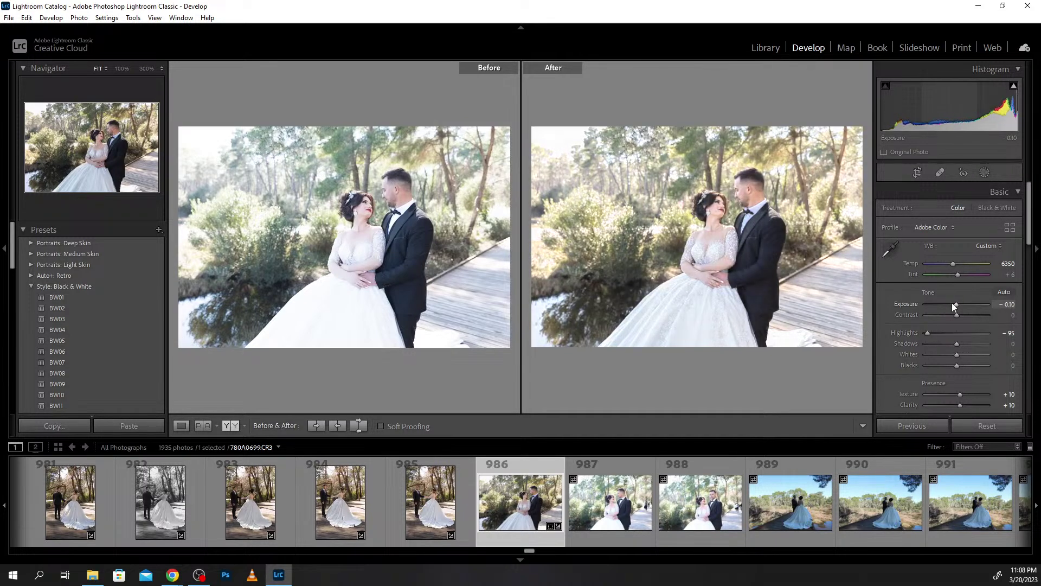
pyautogui.scroll(-7, 958, 343)
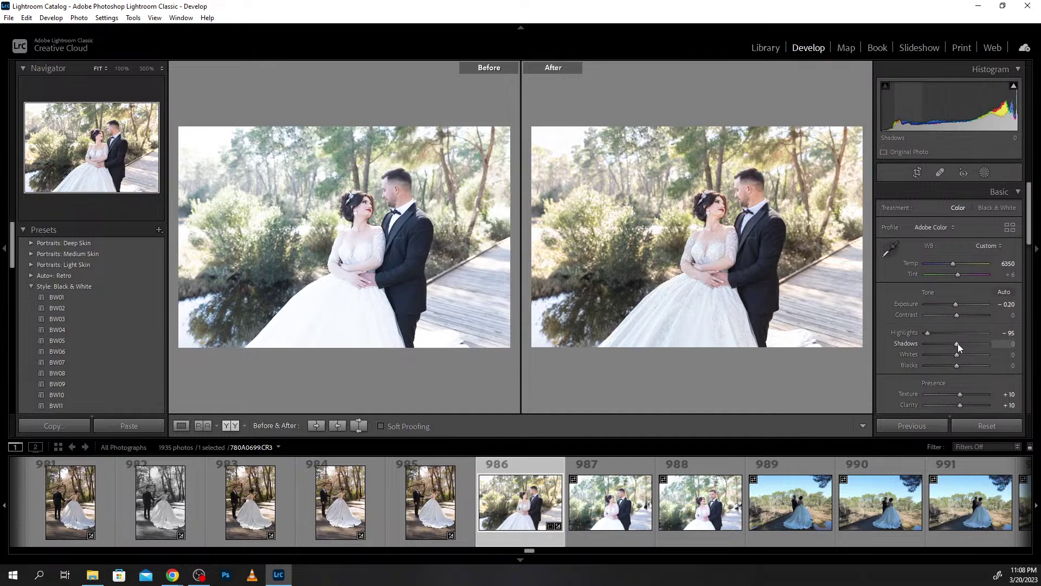
pyautogui.scroll(-3, 958, 343)
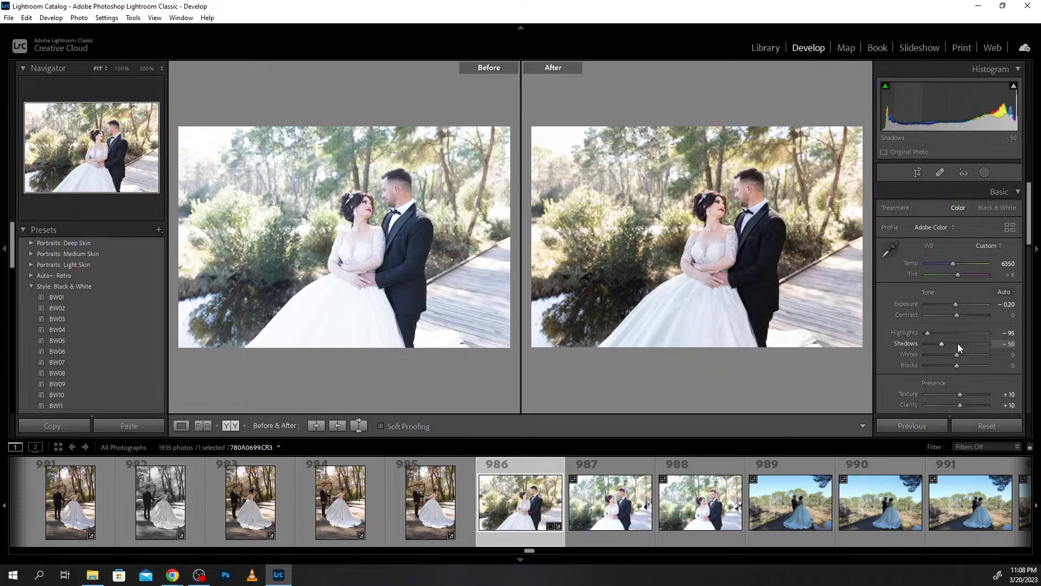
pyautogui.scroll(-2, 958, 343)
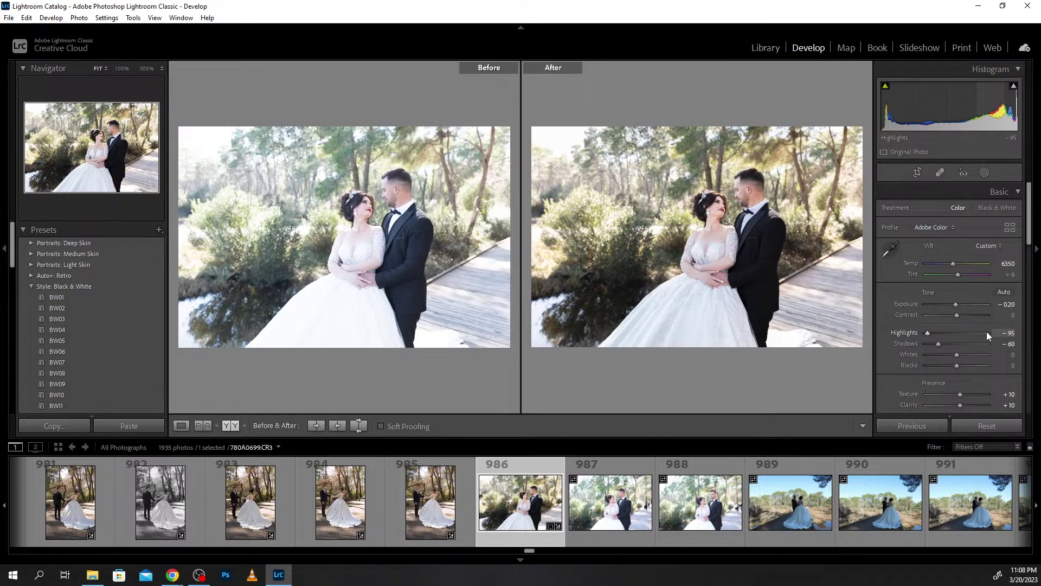
pyautogui.scroll(-5, 987, 333)
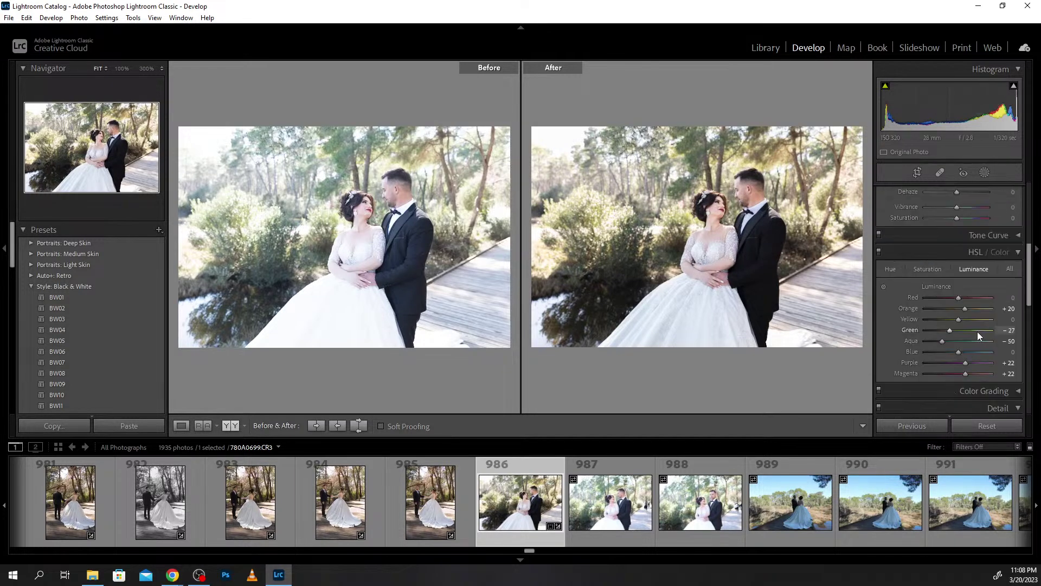
# Zero Orange luminance, then undo the luminance tweaks; Orange returns to +20 and Green stays -27.
pyautogui.doubleClick(965, 308)
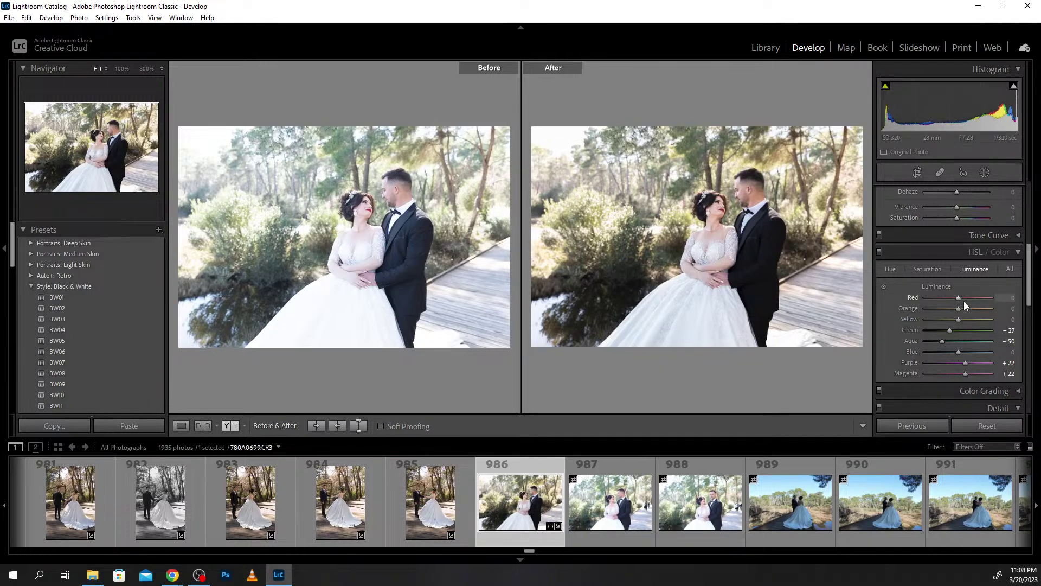
pyautogui.hotkey('ctrl', 'z')
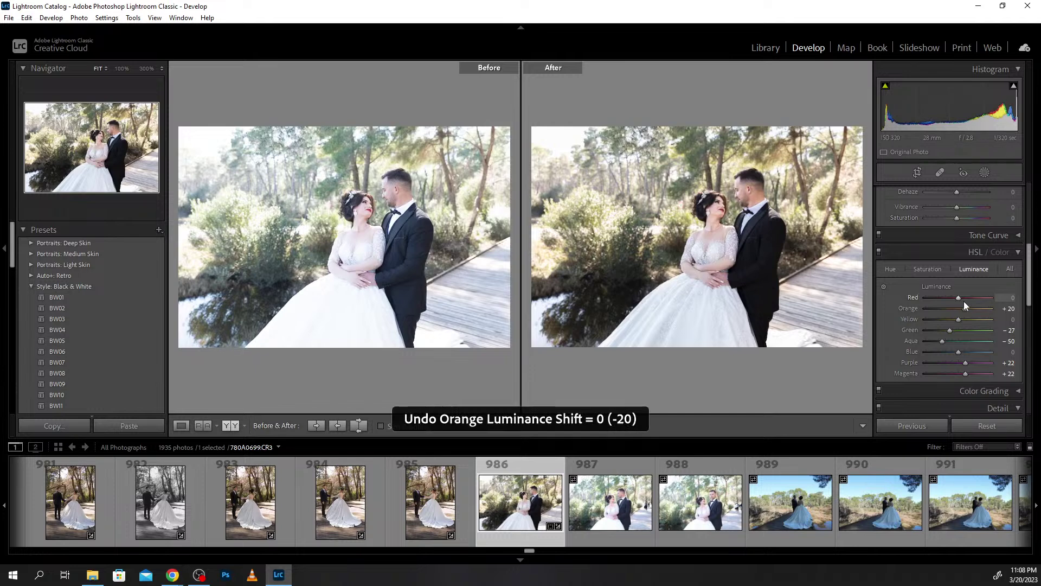
pyautogui.hotkey('ctrl', 'z')
pyautogui.hotkey('ctrl', 'z')
pyautogui.hotkey('ctrl', 'z')
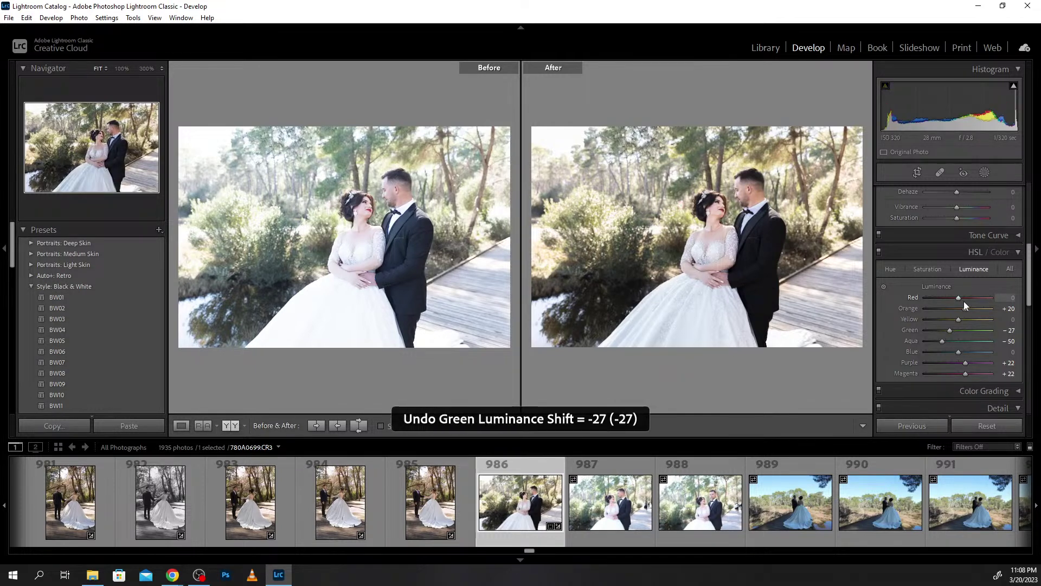
pyautogui.hotkey('ctrl', 'z')
pyautogui.hotkey('ctrl', 'z')
pyautogui.hotkey('ctrl', 'z')
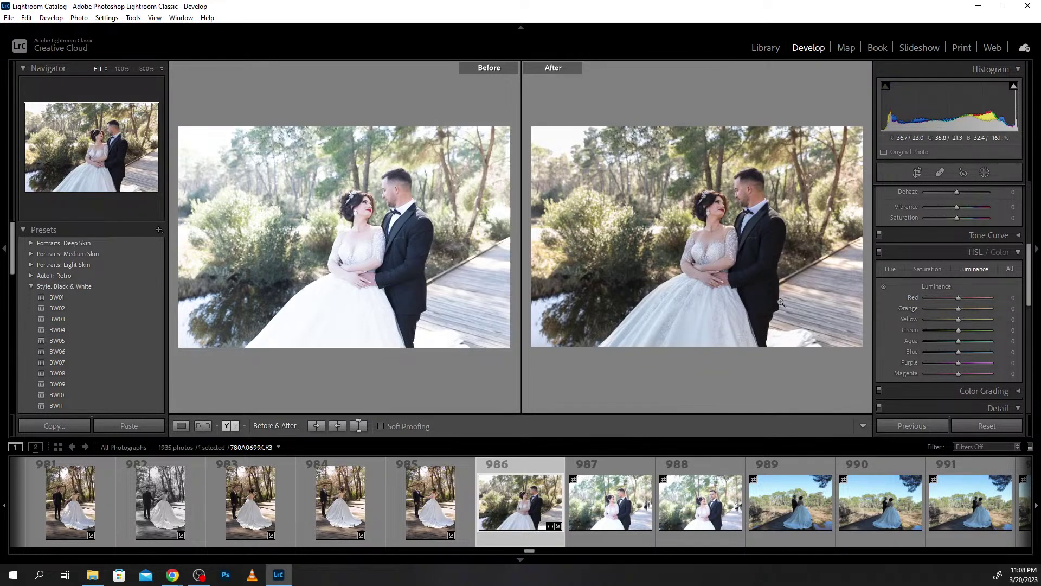
# Set Calibration Red Primary Hue +5 and Saturation +9, Green Hue +5, Blue Hue -2.
pyautogui.scroll(-3, 953, 320)
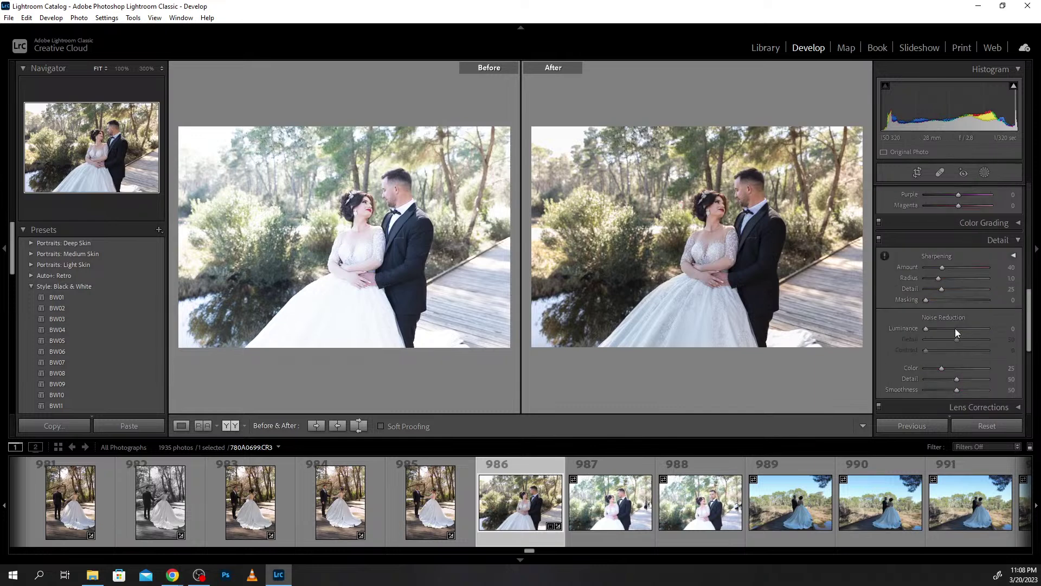
pyautogui.scroll(-3, 956, 328)
pyautogui.moveTo(958, 312)
pyautogui.mouseDown()
pyautogui.moveTo(929, 313)
pyautogui.moveTo(956, 314)
pyautogui.mouseUp()
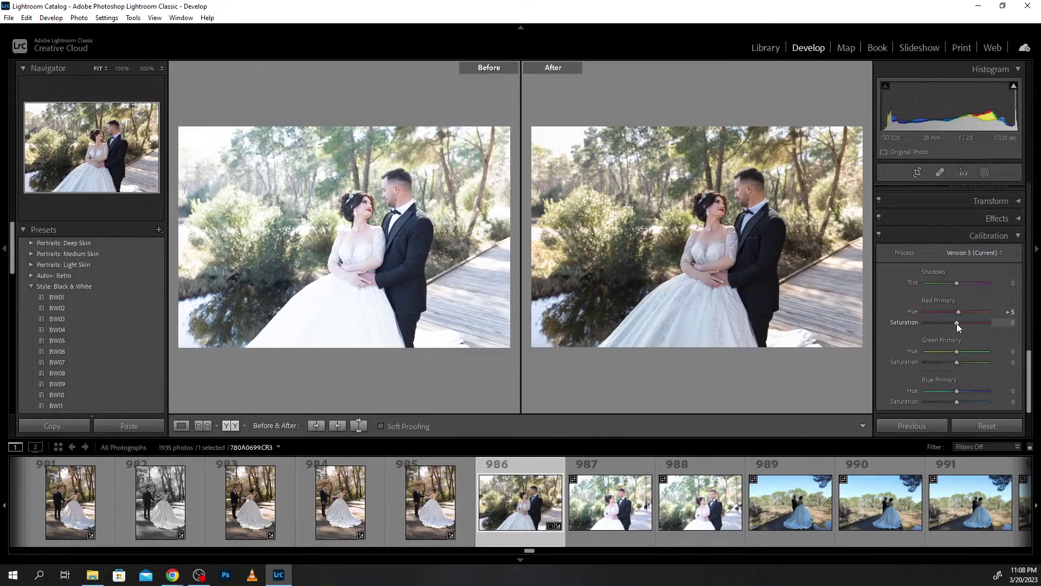
pyautogui.moveTo(957, 324)
pyautogui.mouseDown()
pyautogui.moveTo(928, 323)
pyautogui.moveTo(960, 324)
pyautogui.mouseUp()
pyautogui.moveTo(957, 351); pyautogui.dragTo(905, 356)
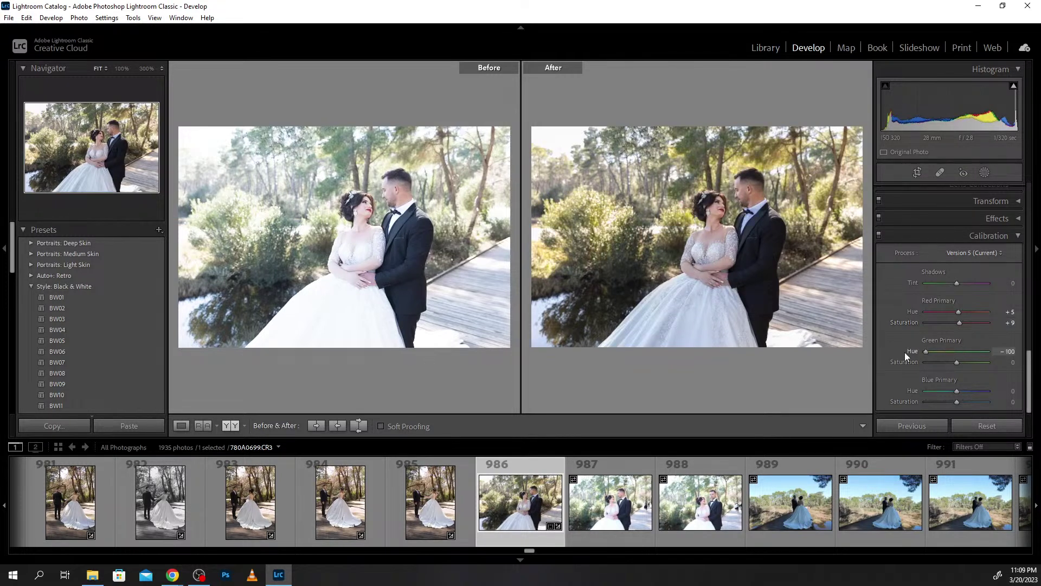
pyautogui.moveTo(905, 352)
pyautogui.mouseDown()
pyautogui.moveTo(1000, 352)
pyautogui.moveTo(961, 356)
pyautogui.moveTo(981, 392)
pyautogui.moveTo(934, 391)
pyautogui.moveTo(955, 394)
pyautogui.mouseUp()
# Select frames 986–988, synchronize the portrait's settings to them, and open frame 987.
pyautogui.click(633, 521)
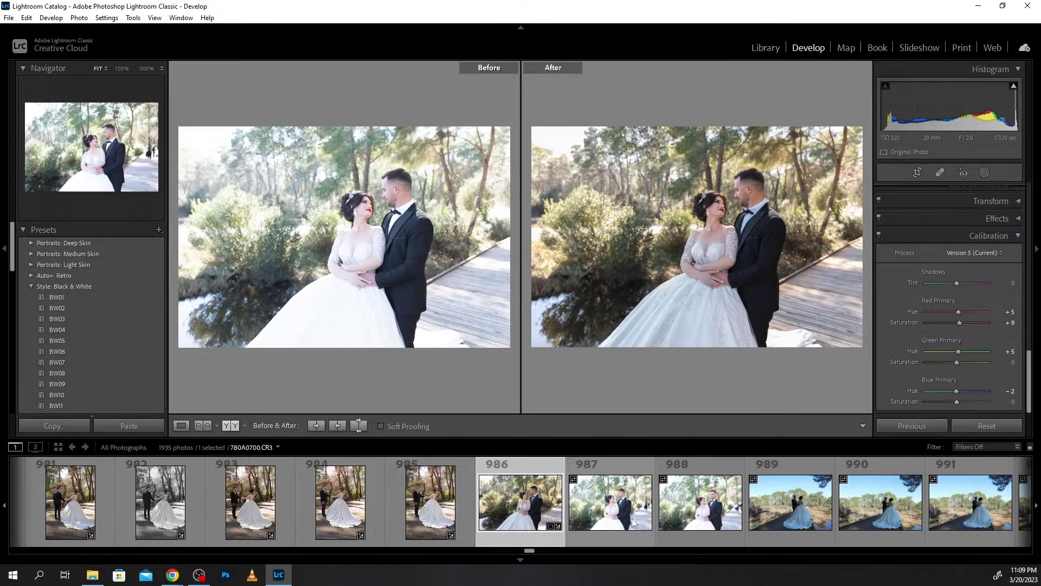
pyautogui.keyDown('shift'); pyautogui.click(687, 515); pyautogui.keyUp('shift')
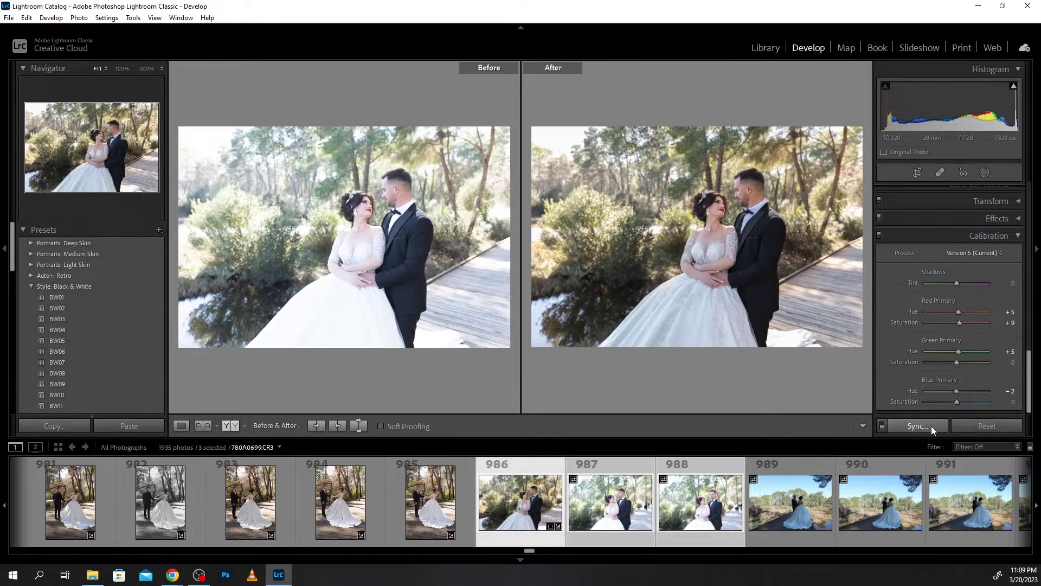
pyautogui.click(932, 426)
pyautogui.click(721, 434)
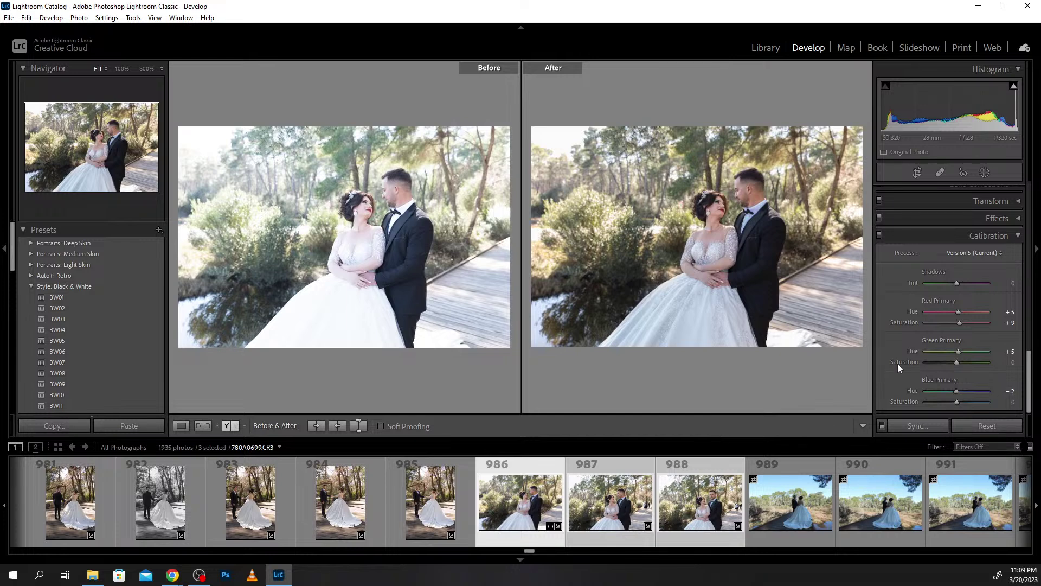
pyautogui.click(617, 511)
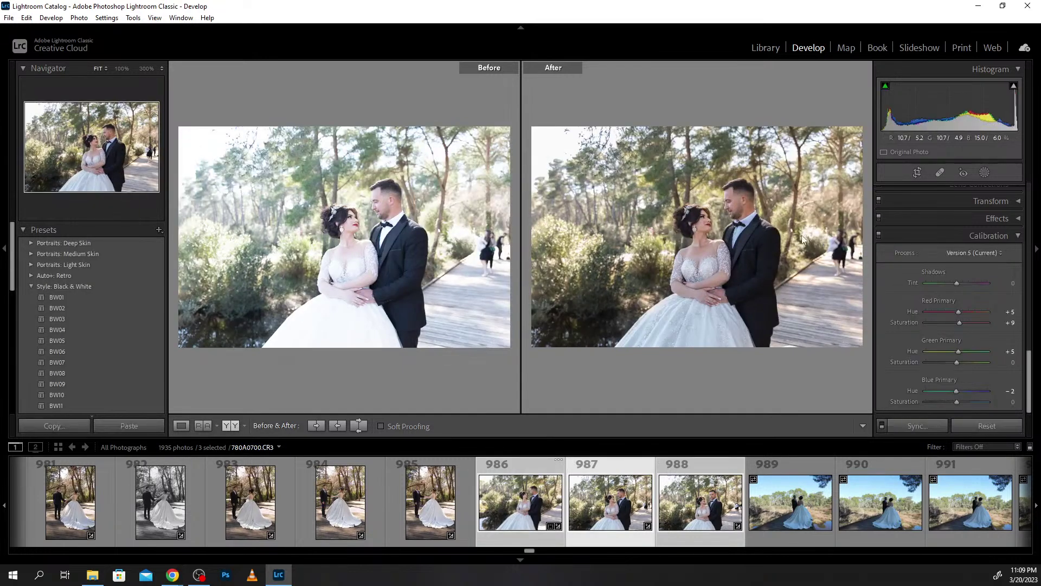
pyautogui.click(830, 251)
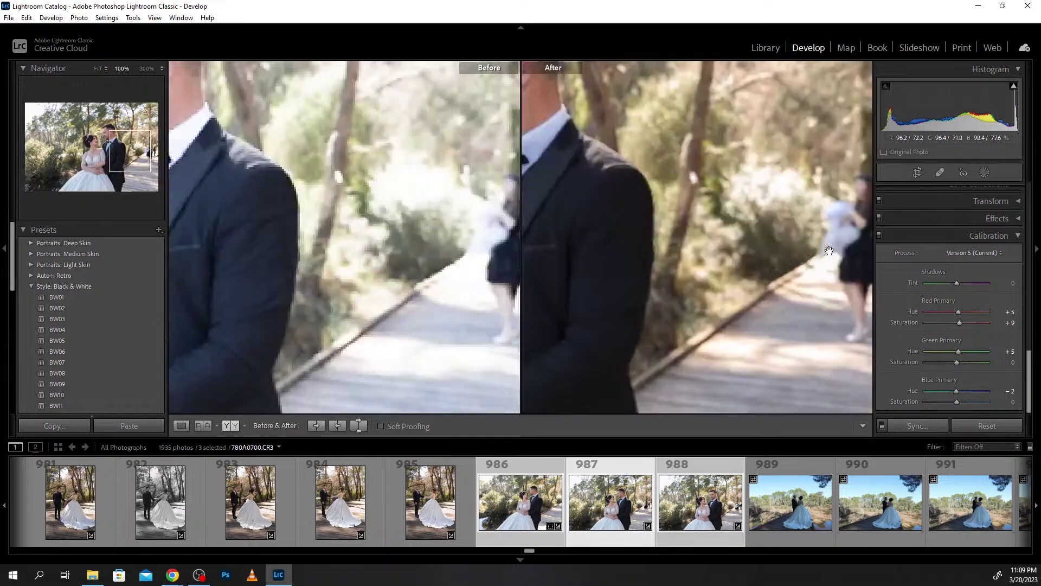
pyautogui.moveTo(830, 213); pyautogui.dragTo(663, 235)
pyautogui.moveTo(635, 198); pyautogui.dragTo(685, 280)
pyautogui.moveTo(598, 201); pyautogui.dragTo(658, 226)
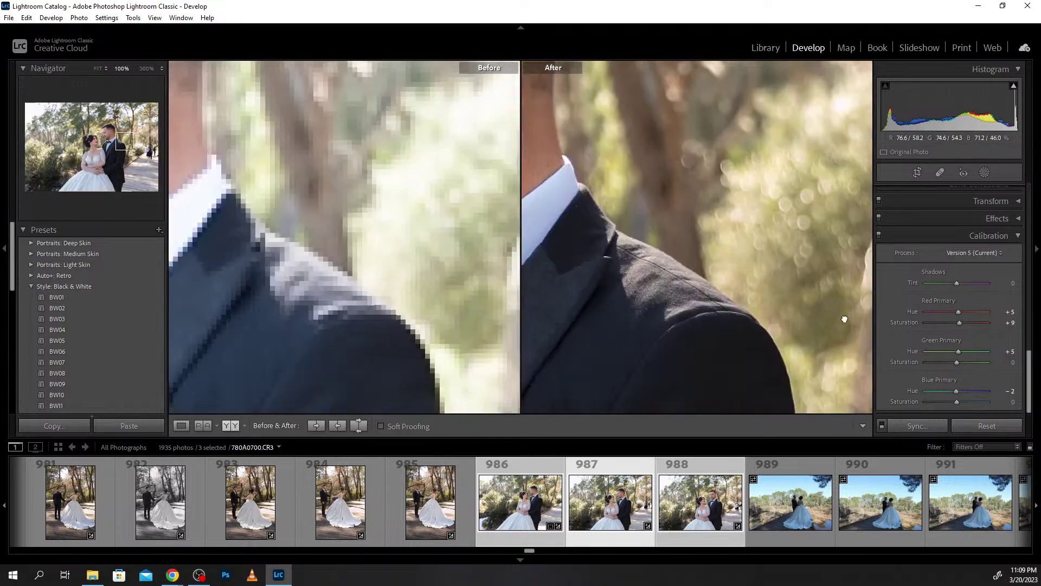
pyautogui.moveTo(545, 185)
pyautogui.mouseDown()
pyautogui.moveTo(723, 302)
pyautogui.moveTo(819, 293)
pyautogui.mouseUp()
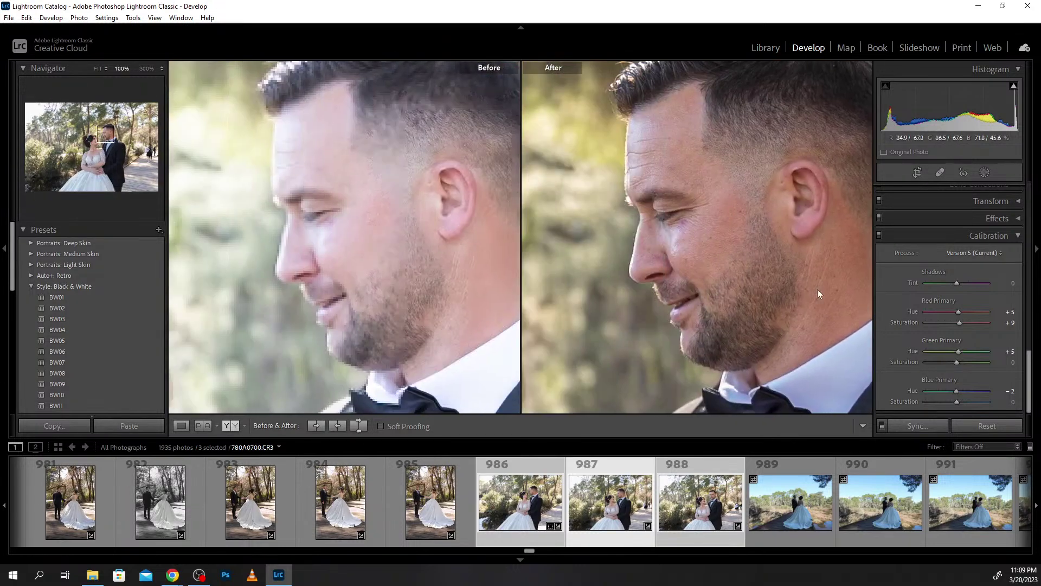
pyautogui.click(747, 258)
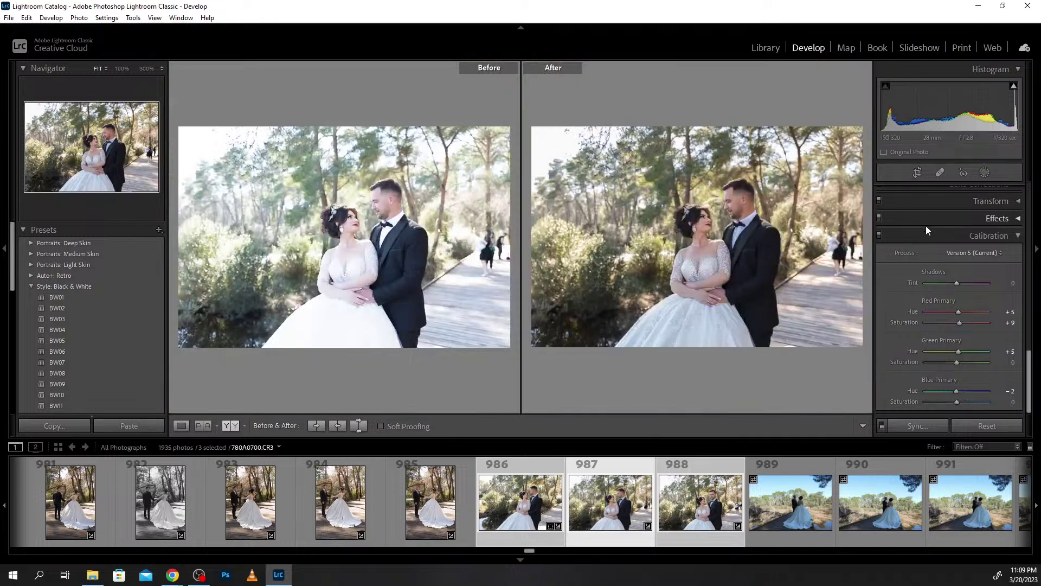
# Switch to Spot Removal in Heal mode and enlarge the brush.
pyautogui.click(918, 173)
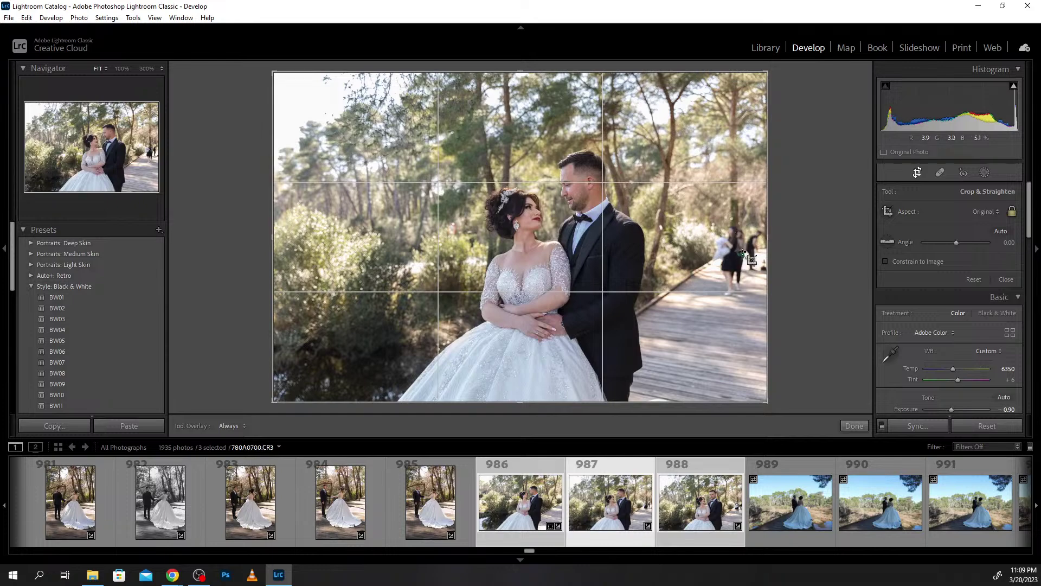
pyautogui.click(939, 173)
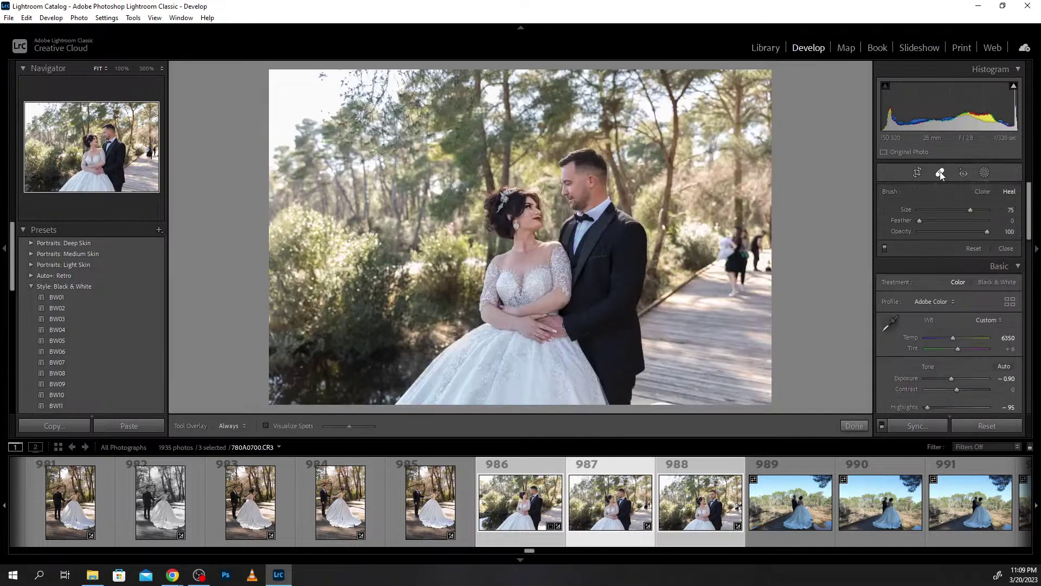
pyautogui.click(941, 173)
pyautogui.click(940, 173)
pyautogui.click(979, 209)
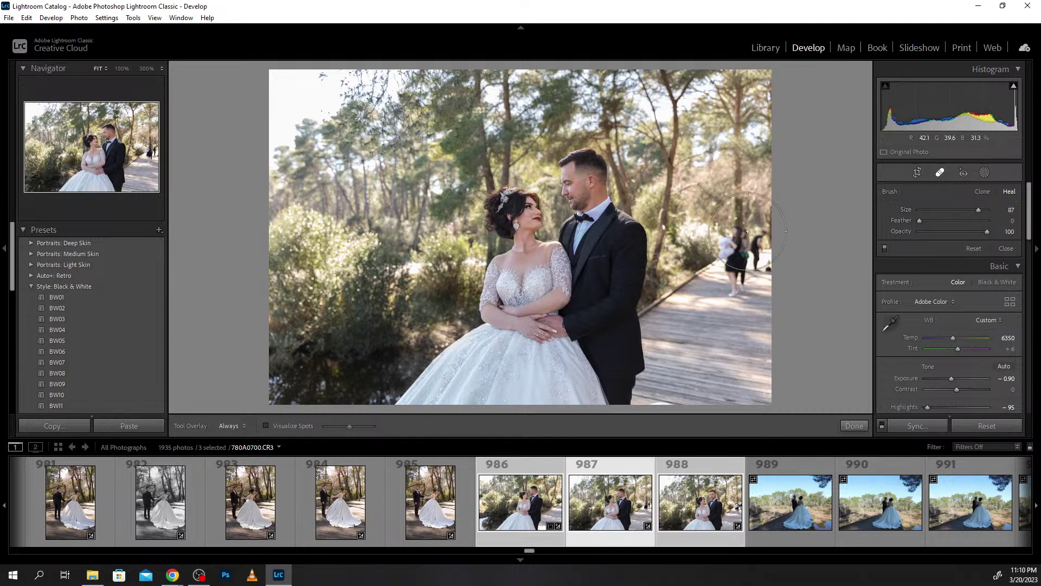
pyautogui.scroll(-5, 742, 241)
# Heal the background walker and reposition the source, then undo that heal spot.
pyautogui.moveTo(735, 232); pyautogui.dragTo(733, 300)
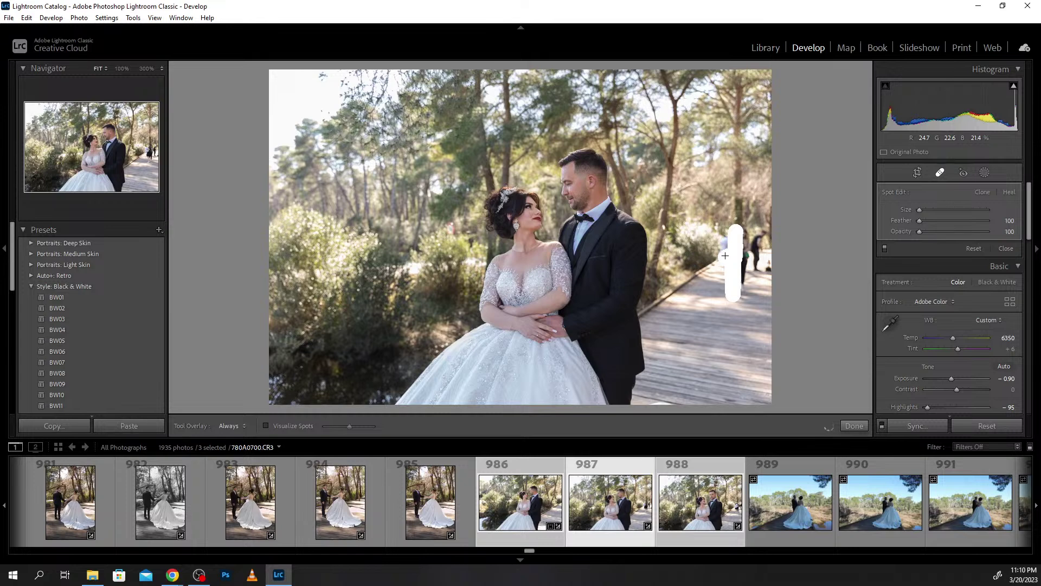
pyautogui.moveTo(725, 256)
pyautogui.mouseDown()
pyautogui.moveTo(747, 233)
pyautogui.moveTo(764, 233)
pyautogui.moveTo(768, 264)
pyautogui.mouseUp()
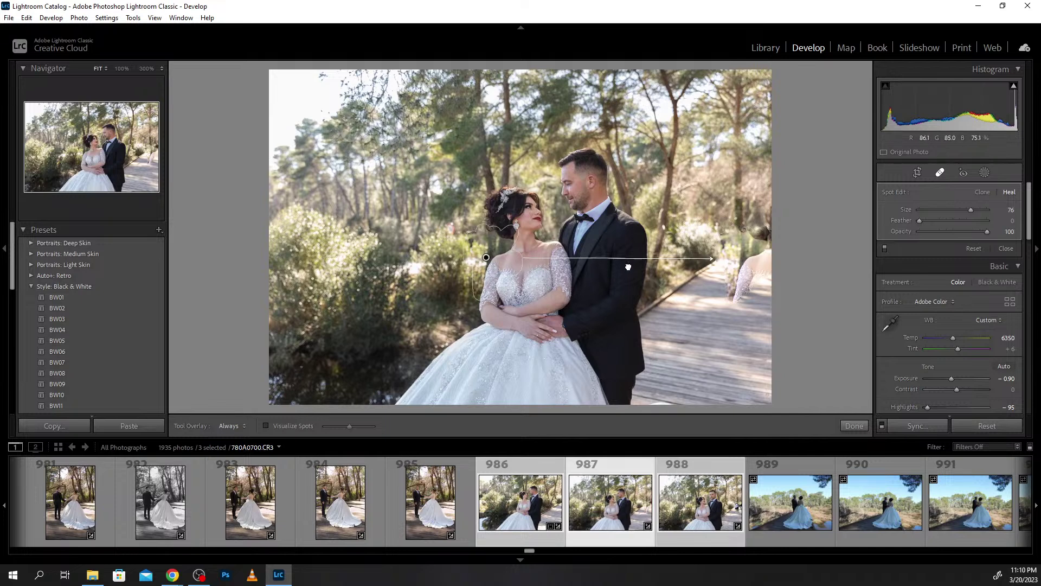
pyautogui.moveTo(493, 256); pyautogui.dragTo(637, 262)
pyautogui.moveTo(710, 265)
pyautogui.mouseDown()
pyautogui.moveTo(722, 267)
pyautogui.moveTo(719, 291)
pyautogui.mouseUp()
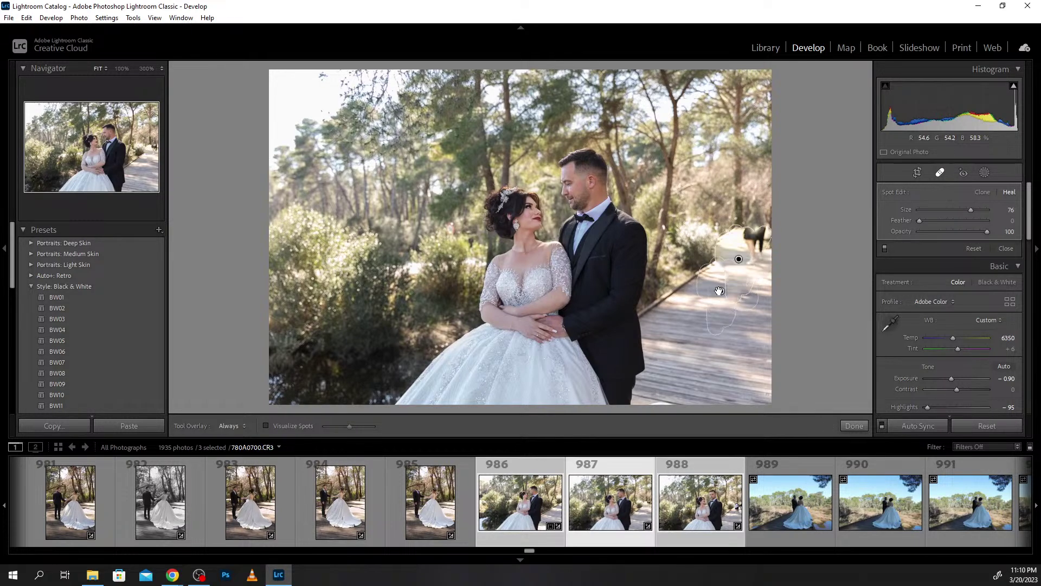
pyautogui.click(802, 254)
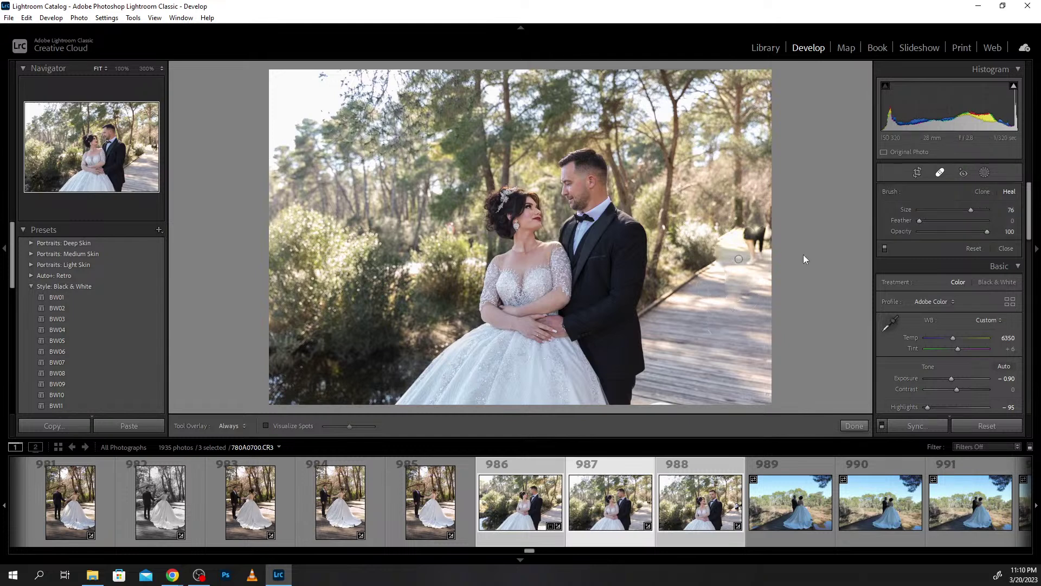
pyautogui.press('ctrl')
pyautogui.hotkey('ctrl', 'z')
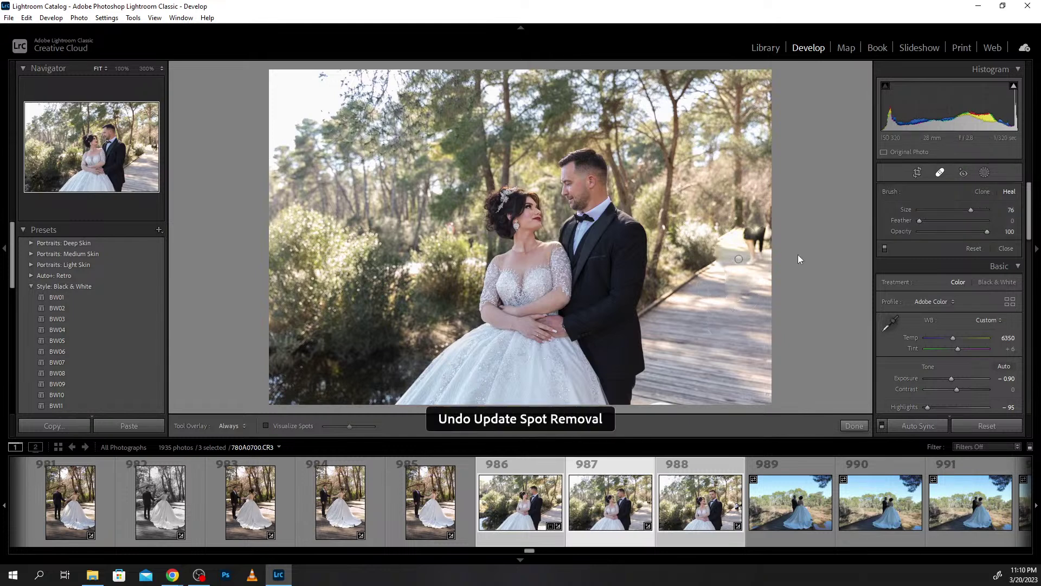
pyautogui.hotkey('ctrl', 'z')
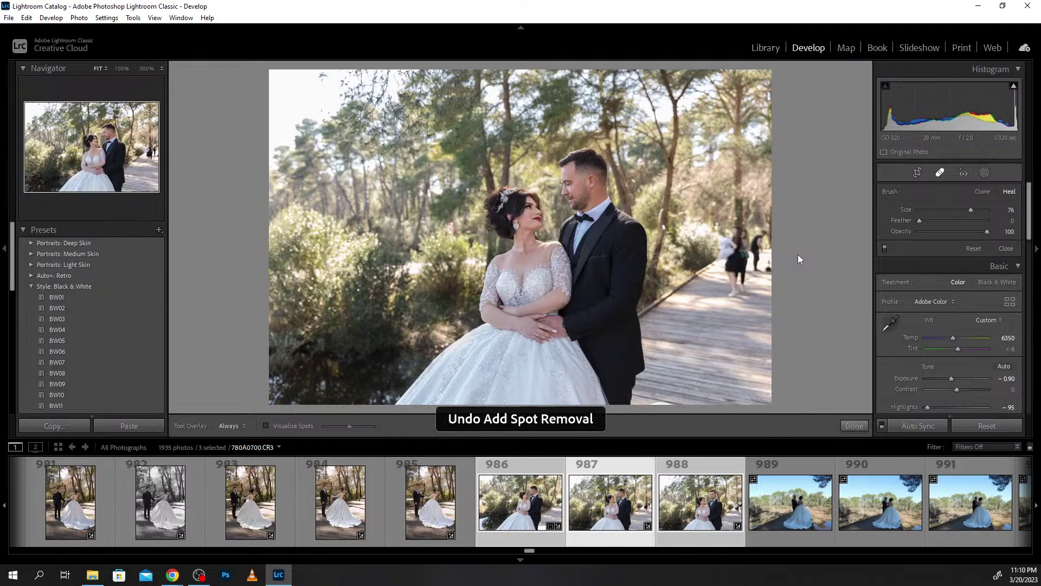
pyautogui.press('Right')
pyautogui.press('Left')
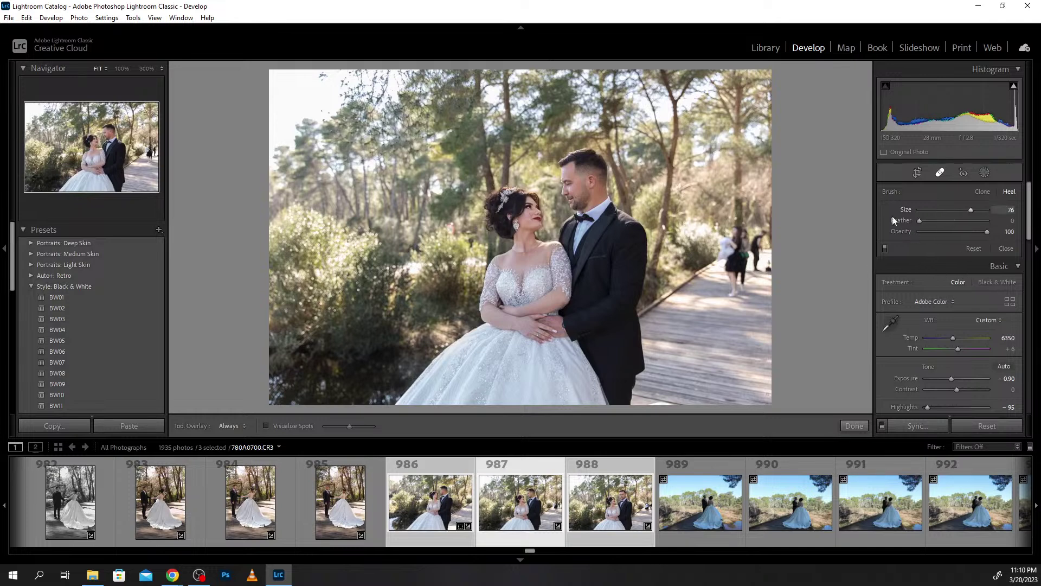
# Paint new heal spots over the boardwalk walker and finish spot editing.
pyautogui.moveTo(737, 231); pyautogui.dragTo(740, 269)
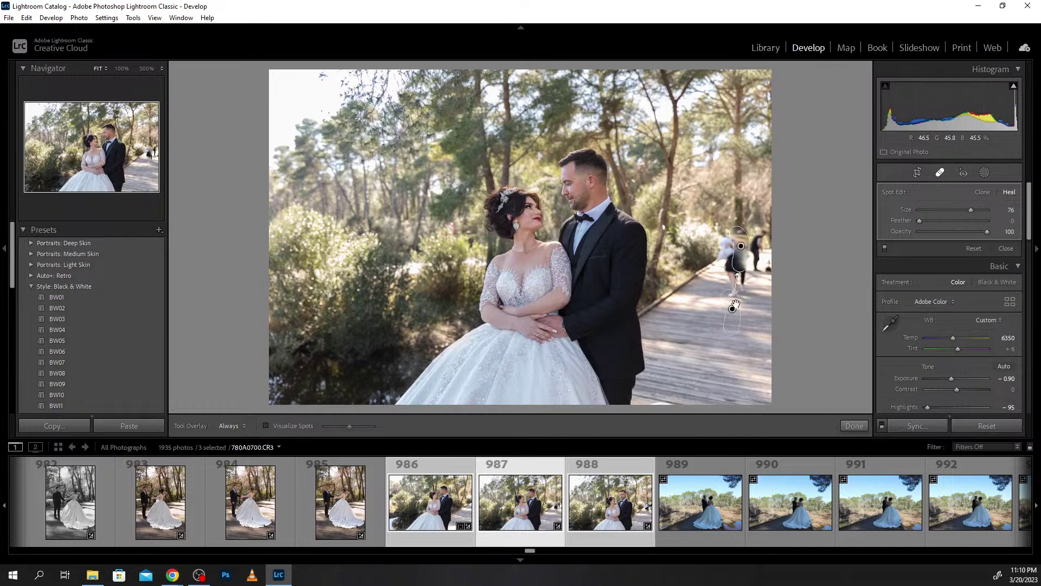
pyautogui.moveTo(738, 218); pyautogui.dragTo(738, 212)
pyautogui.moveTo(743, 218); pyautogui.dragTo(740, 220)
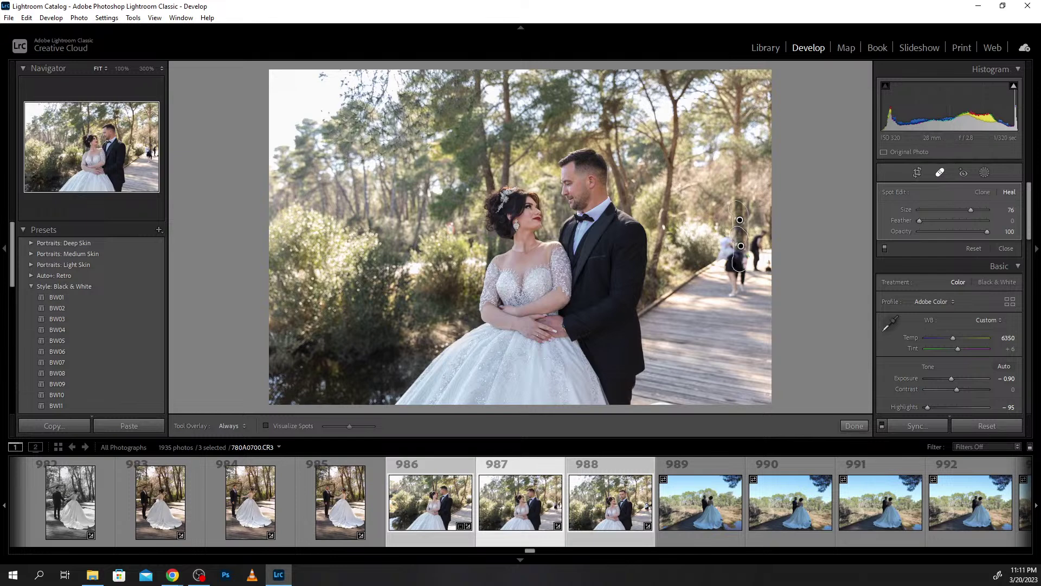
pyautogui.click(199, 575)
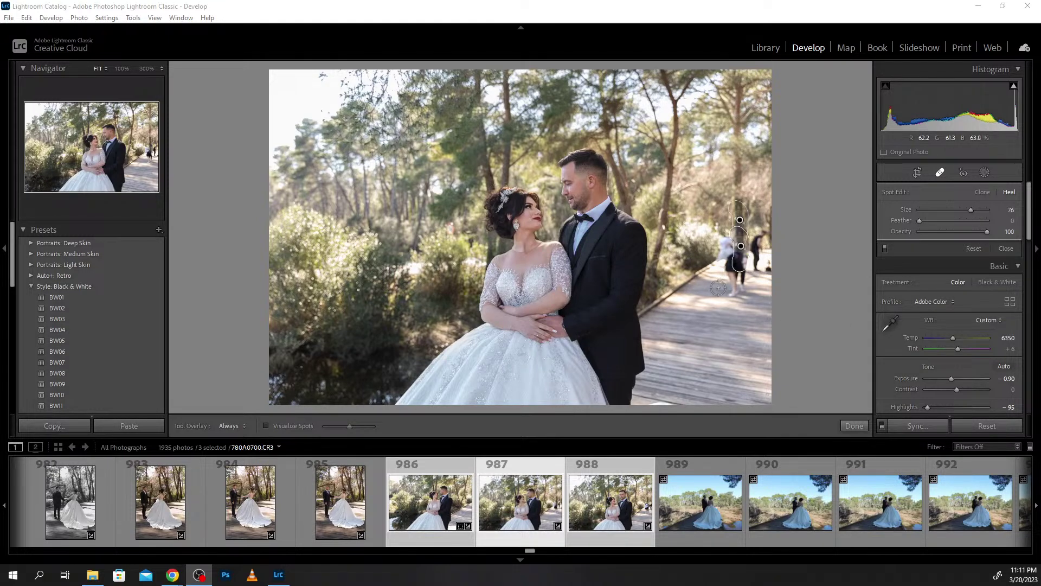
pyautogui.click(850, 427)
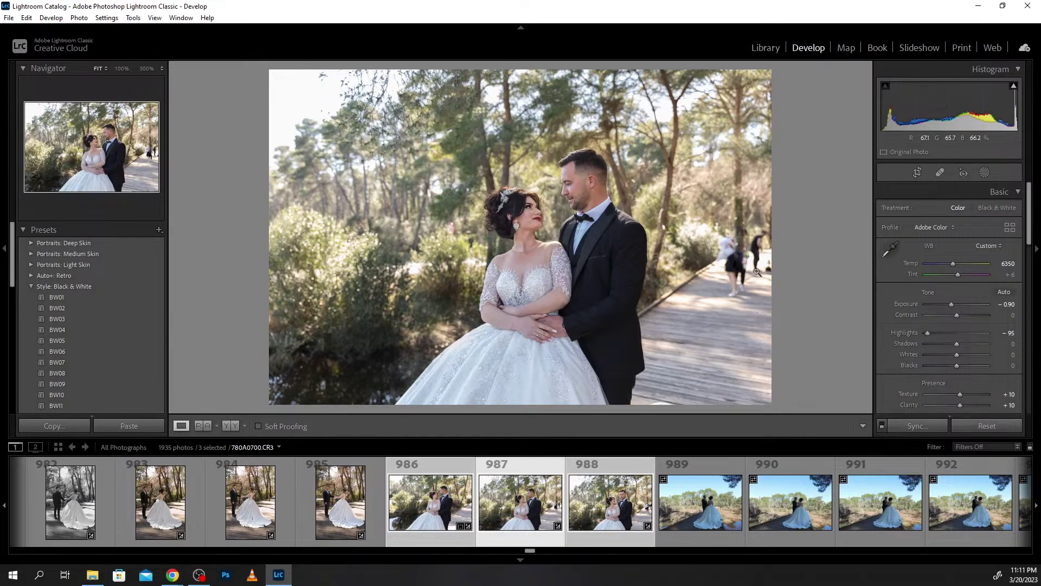
# Paint trial heal spots over the boardwalk walkers, moving the source onto the boardwalk.
pyautogui.click(940, 172)
pyautogui.click(940, 172)
pyautogui.click(940, 172)
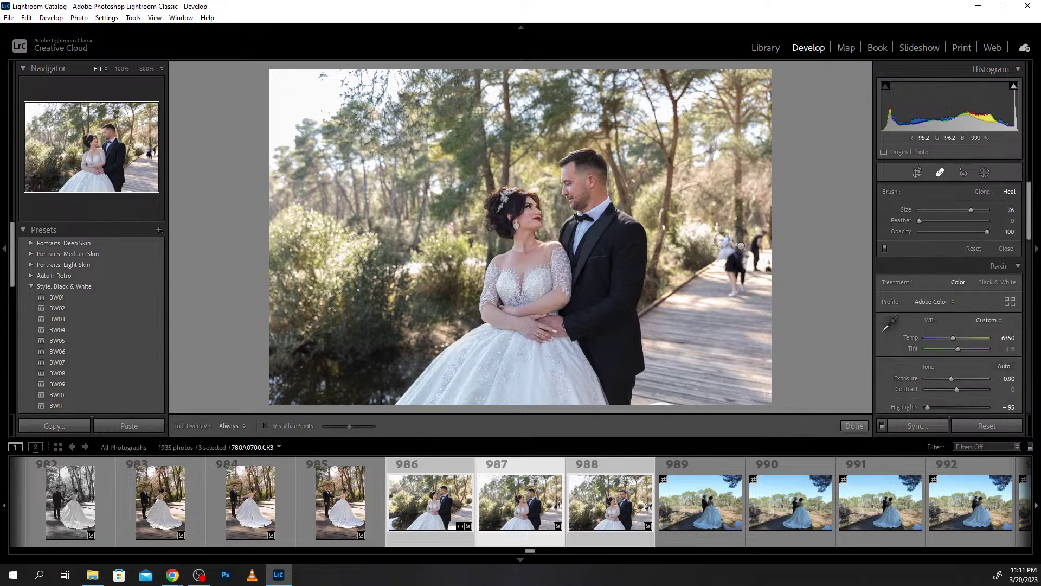
pyautogui.moveTo(723, 240); pyautogui.dragTo(735, 259)
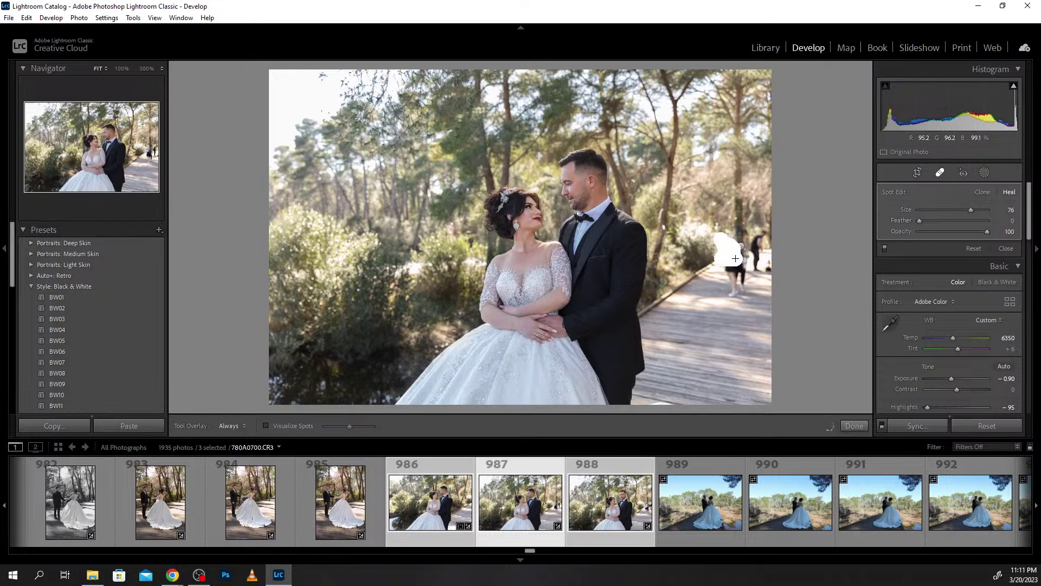
pyautogui.moveTo(737, 259)
pyautogui.mouseDown()
pyautogui.moveTo(734, 283)
pyautogui.moveTo(742, 260)
pyautogui.mouseUp()
pyautogui.moveTo(736, 283); pyautogui.dragTo(733, 281)
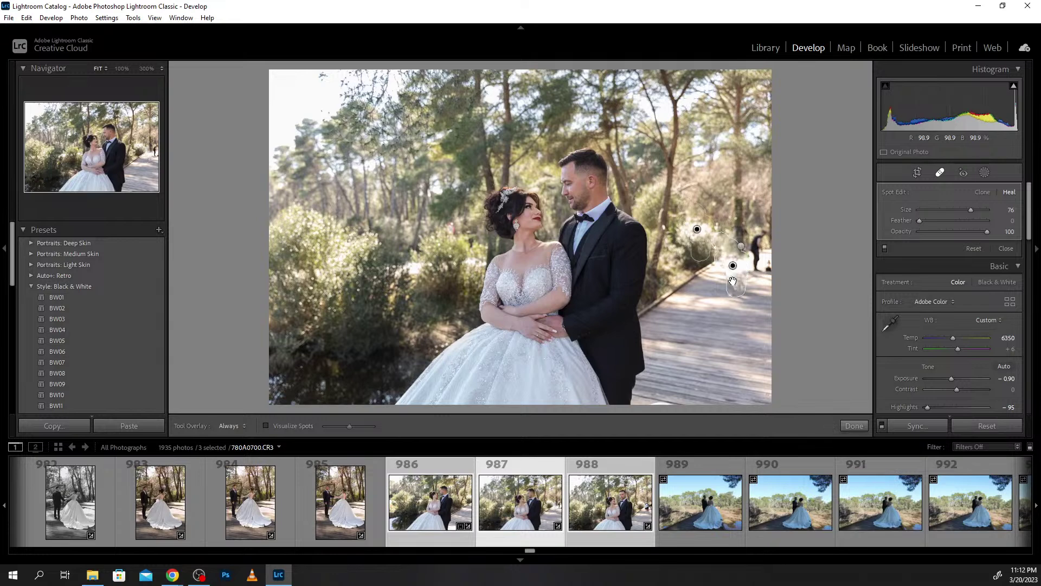
pyautogui.moveTo(697, 229); pyautogui.dragTo(701, 287)
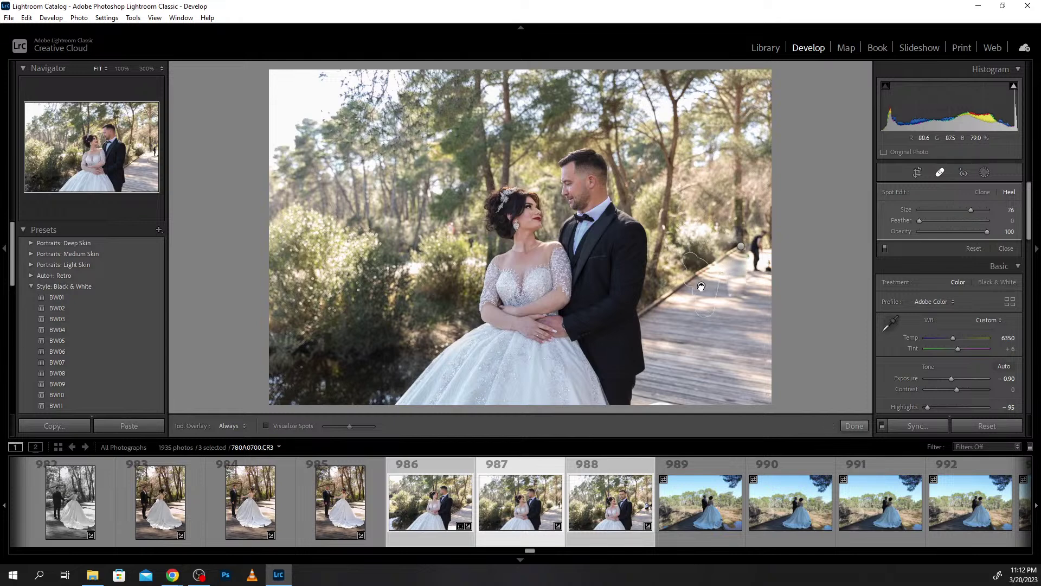
pyautogui.moveTo(723, 242); pyautogui.dragTo(738, 289)
pyautogui.click(854, 426)
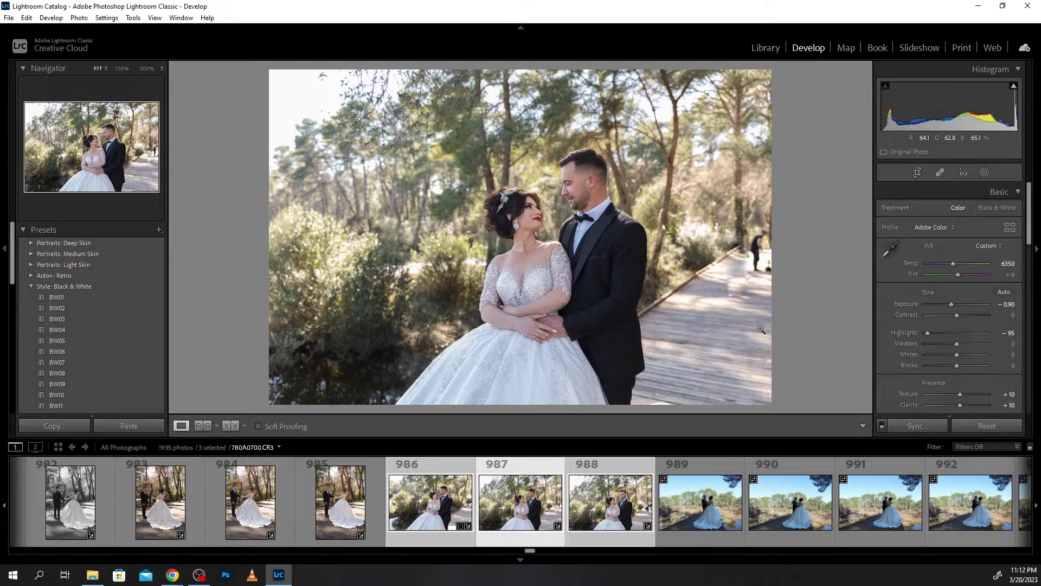
# Remove the trial heal spots so the walkers are visible again.
pyautogui.click(940, 172)
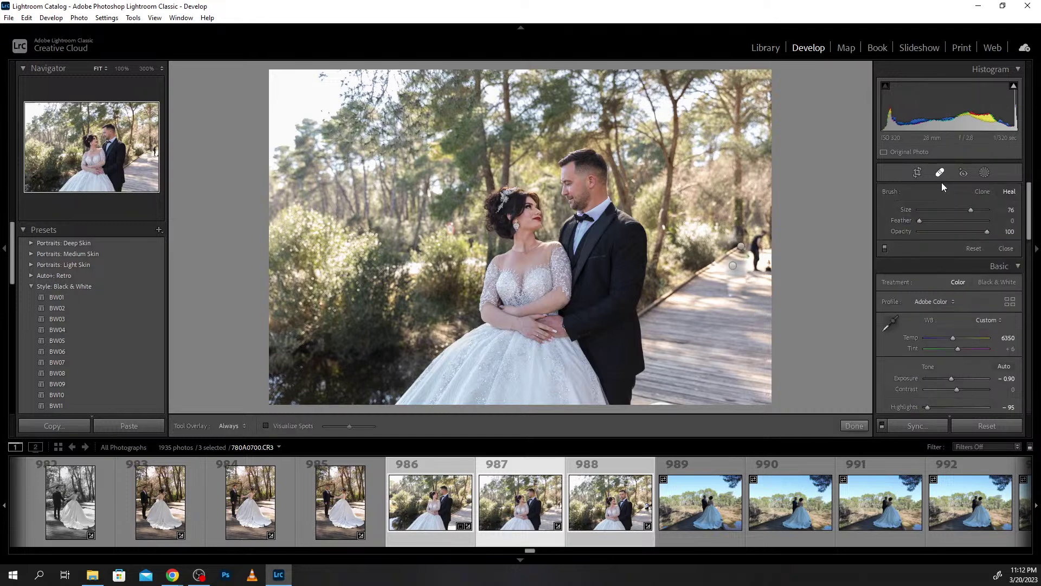
pyautogui.click(941, 174)
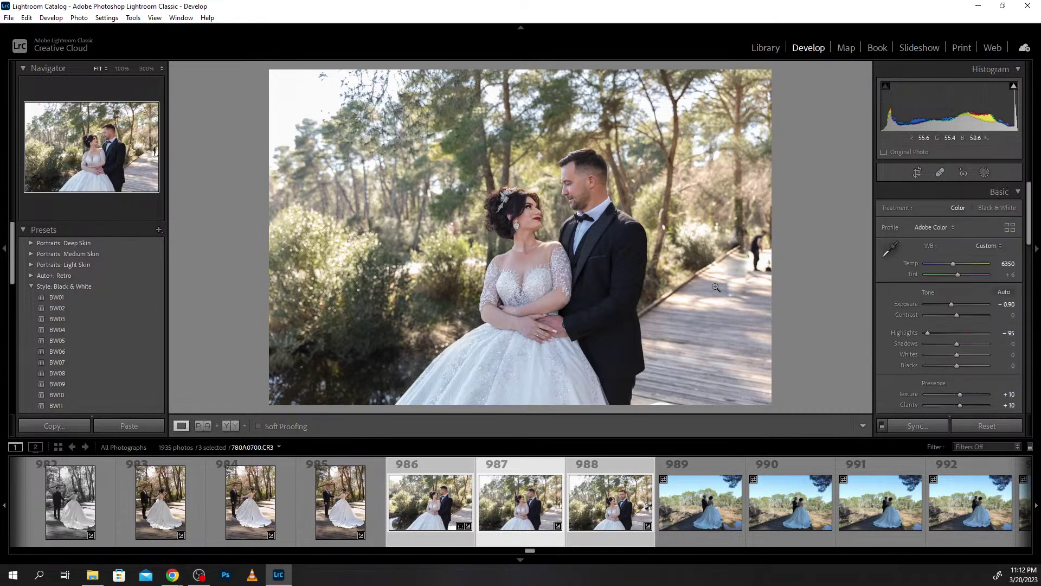
pyautogui.click(942, 172)
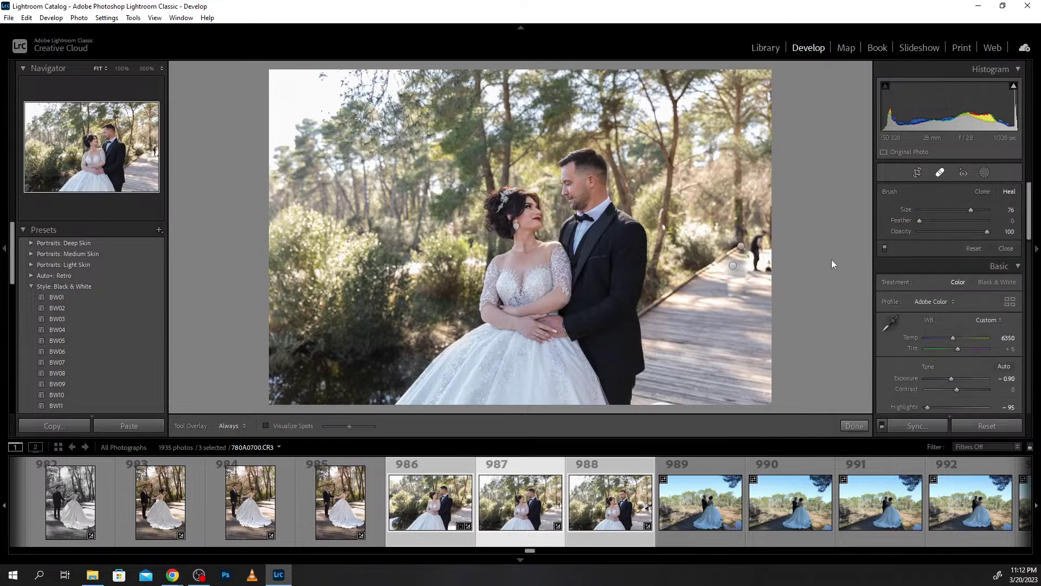
pyautogui.click(733, 266)
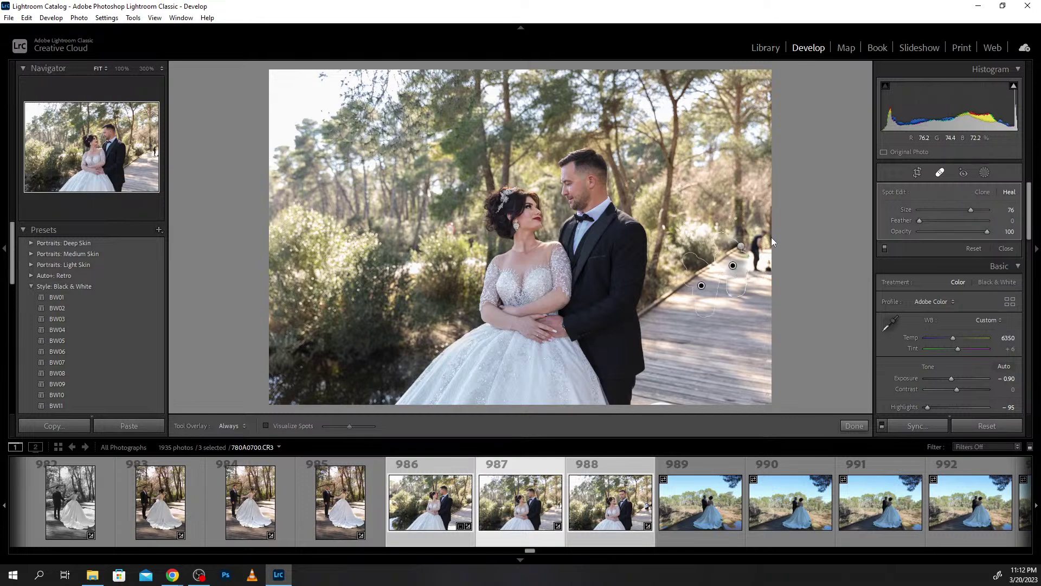
pyautogui.click(747, 275)
pyautogui.hotkey('ctrl', 'z')
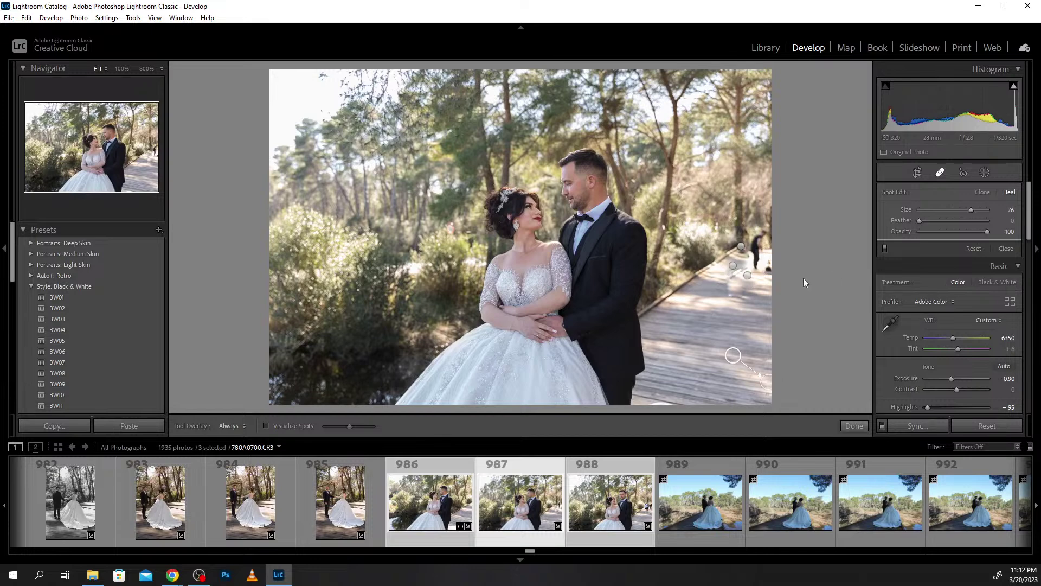
pyautogui.click(741, 250)
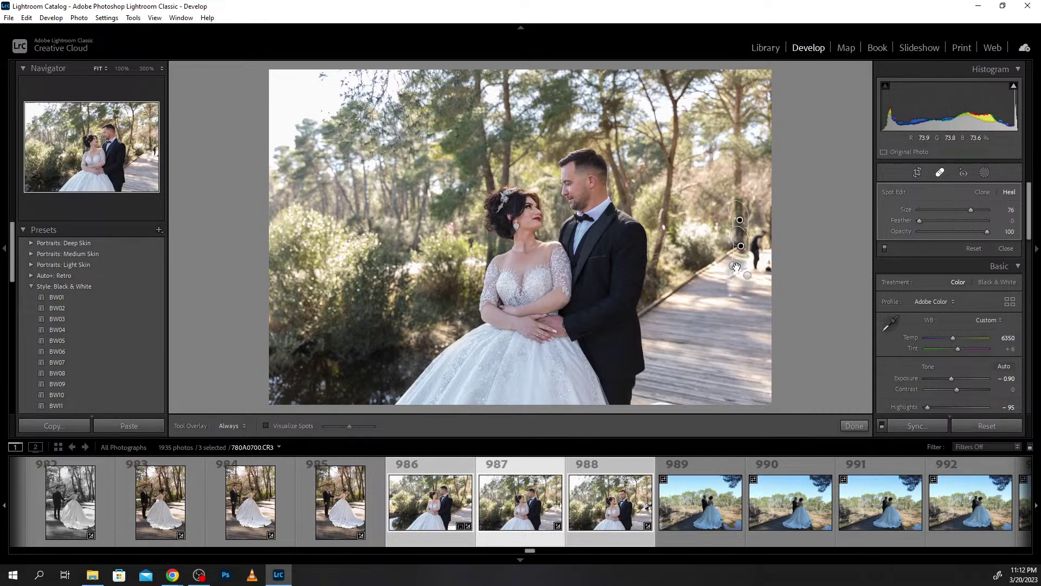
pyautogui.press('Escape')
pyautogui.moveTo(734, 266); pyautogui.dragTo(736, 274)
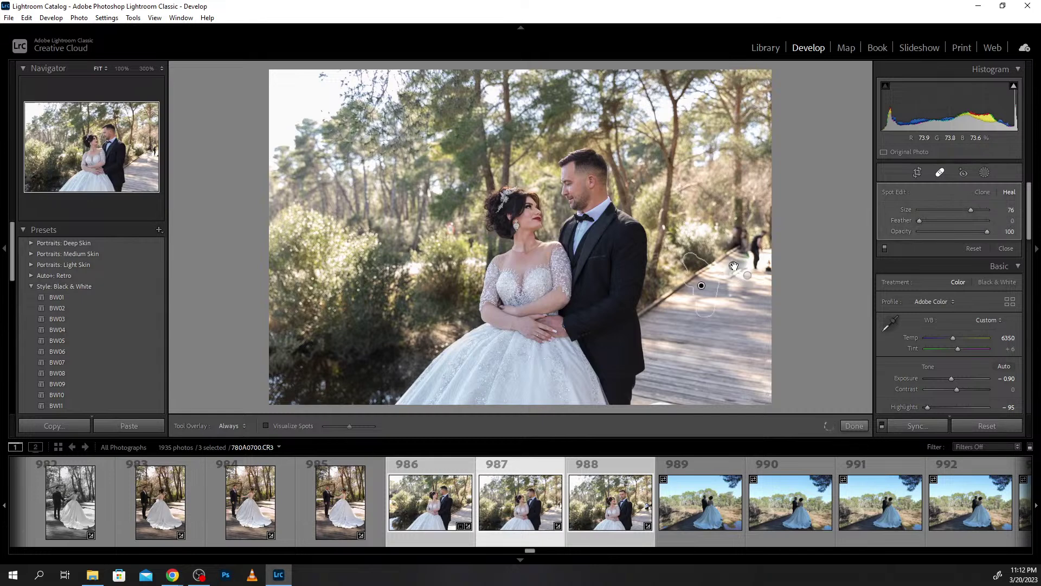
pyautogui.hotkey('ctrl', 'z')
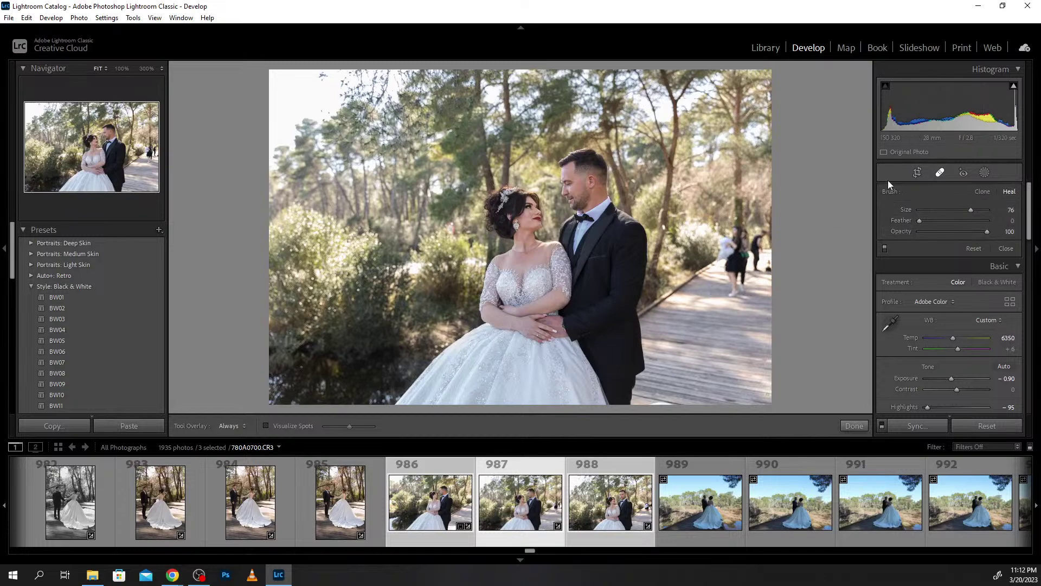
# Tighten and reposition photo 987's crop to drop the boardwalk walkers, then commit it.
pyautogui.click(916, 173)
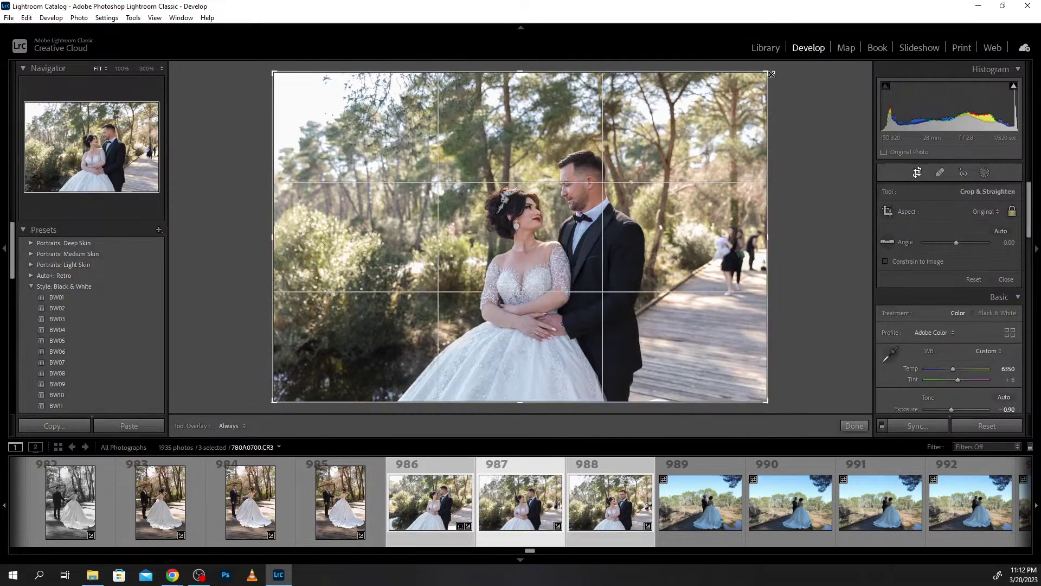
pyautogui.moveTo(771, 75); pyautogui.dragTo(742, 90)
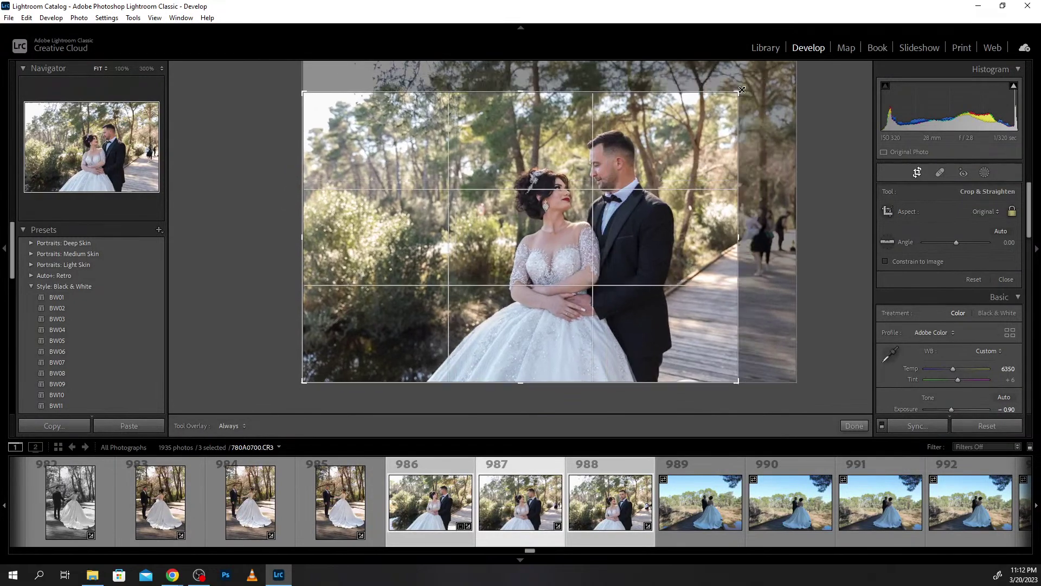
pyautogui.moveTo(603, 247); pyautogui.dragTo(601, 255)
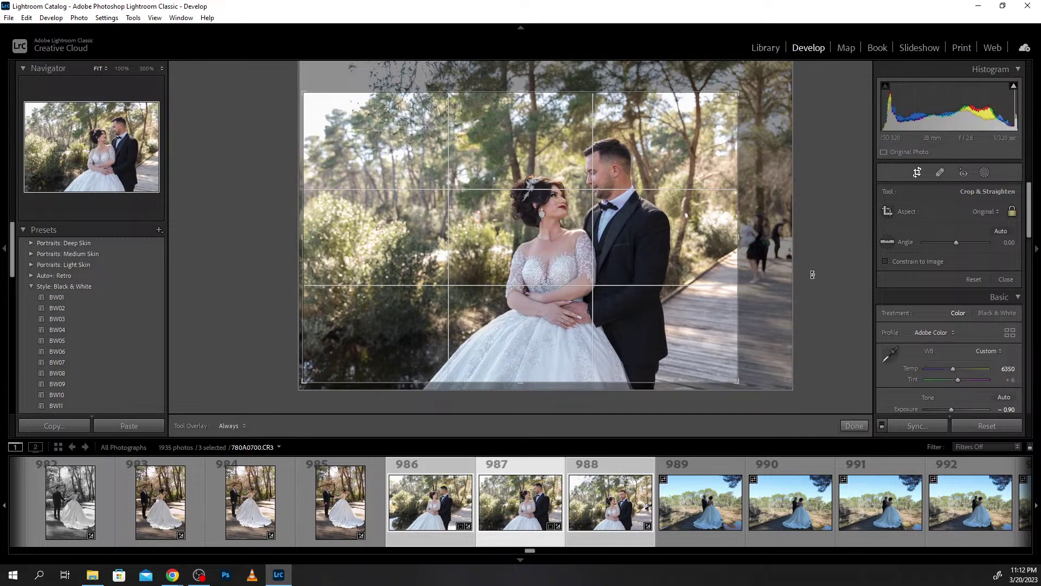
pyautogui.press('Return')
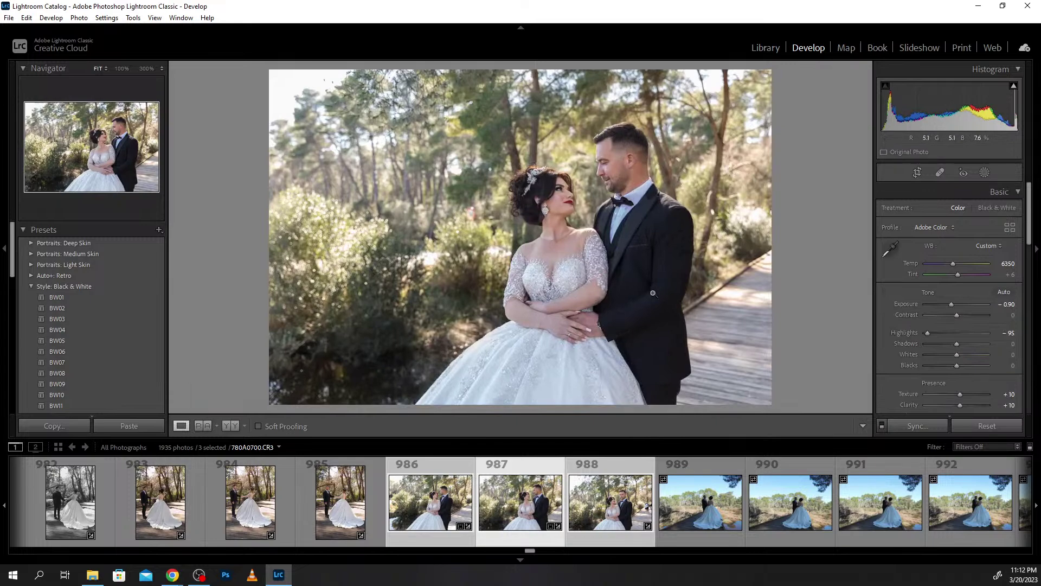
pyautogui.moveTo(574, 236); pyautogui.dragTo(579, 154)
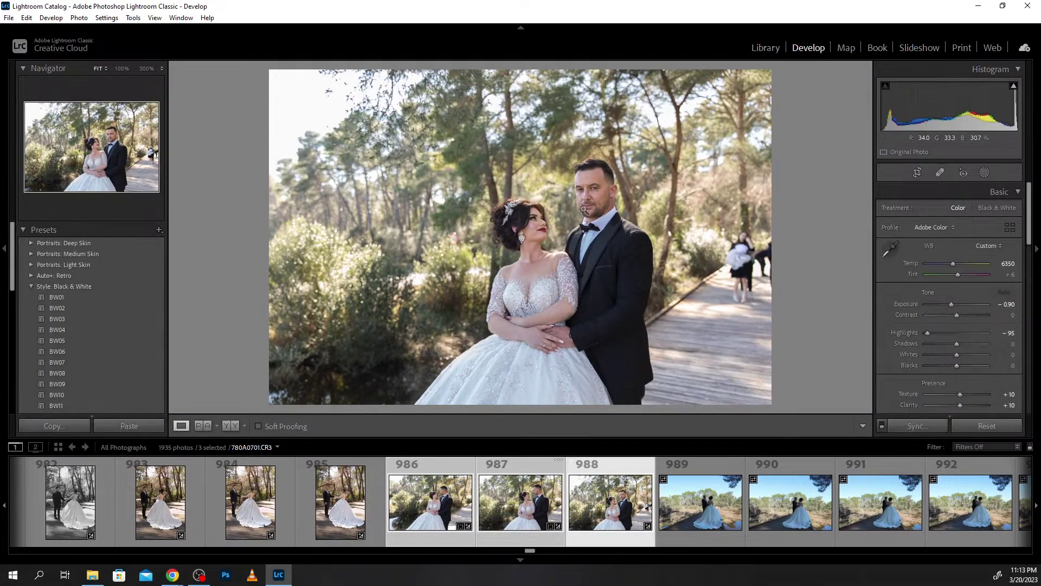
# At 100% zoom, heal the dark mark under the groom's eye, then return to the full view.
pyautogui.click(608, 181)
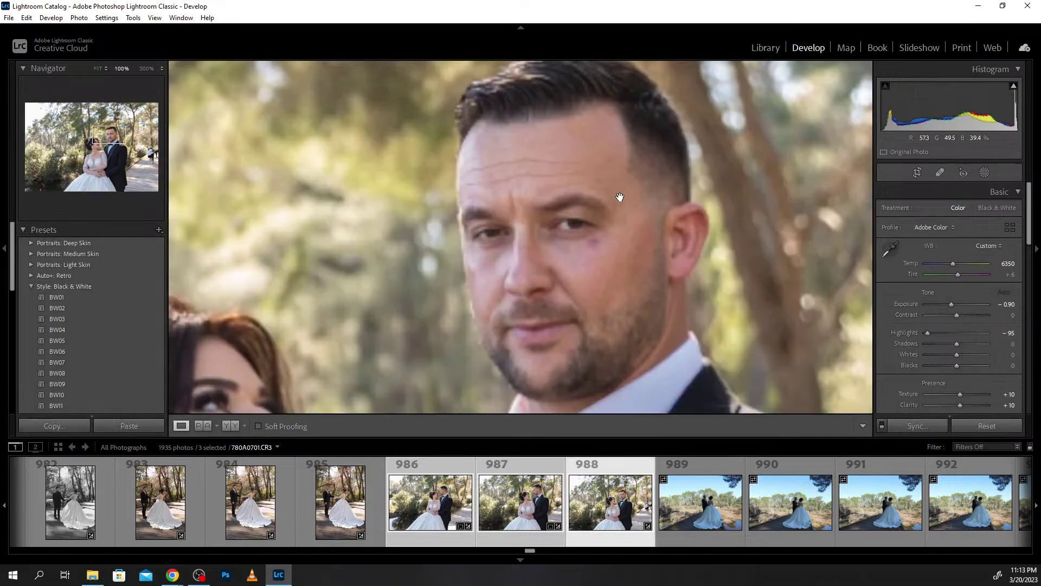
pyautogui.click(941, 172)
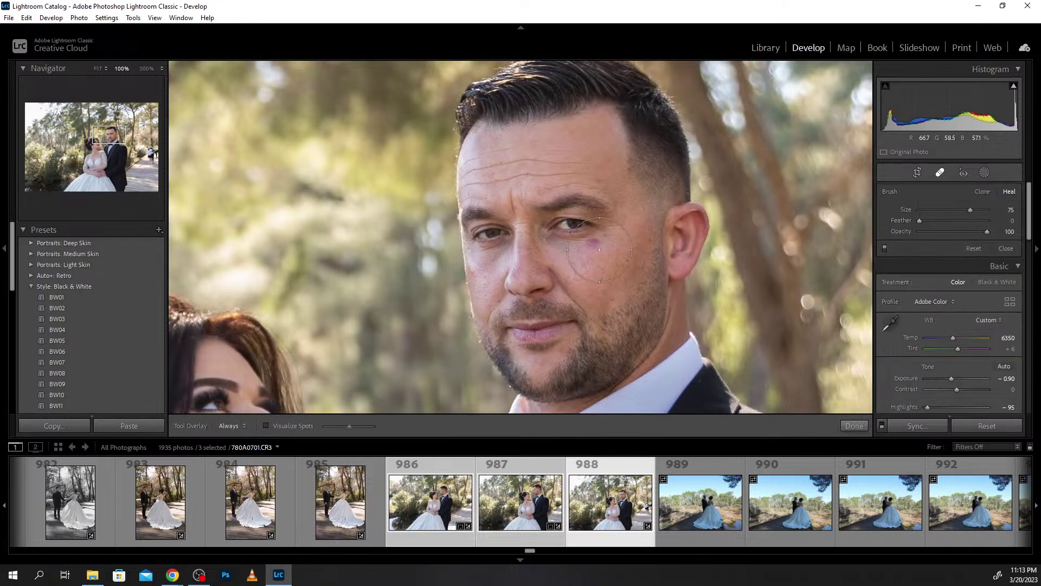
pyautogui.scroll(-5, 600, 248)
pyautogui.scroll(-4, 599, 248)
pyautogui.click(589, 245)
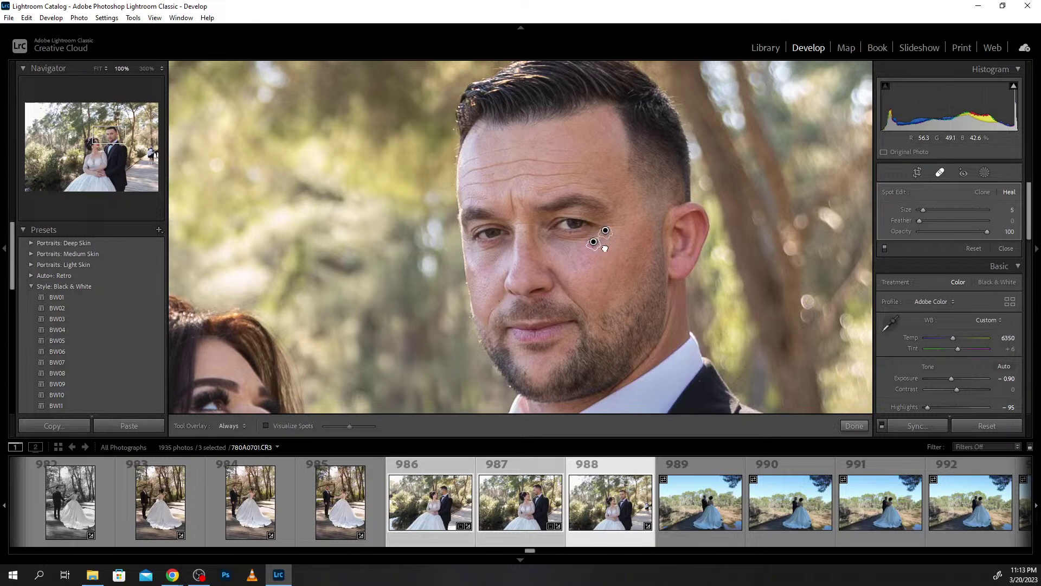
pyautogui.click(605, 242)
pyautogui.click(849, 428)
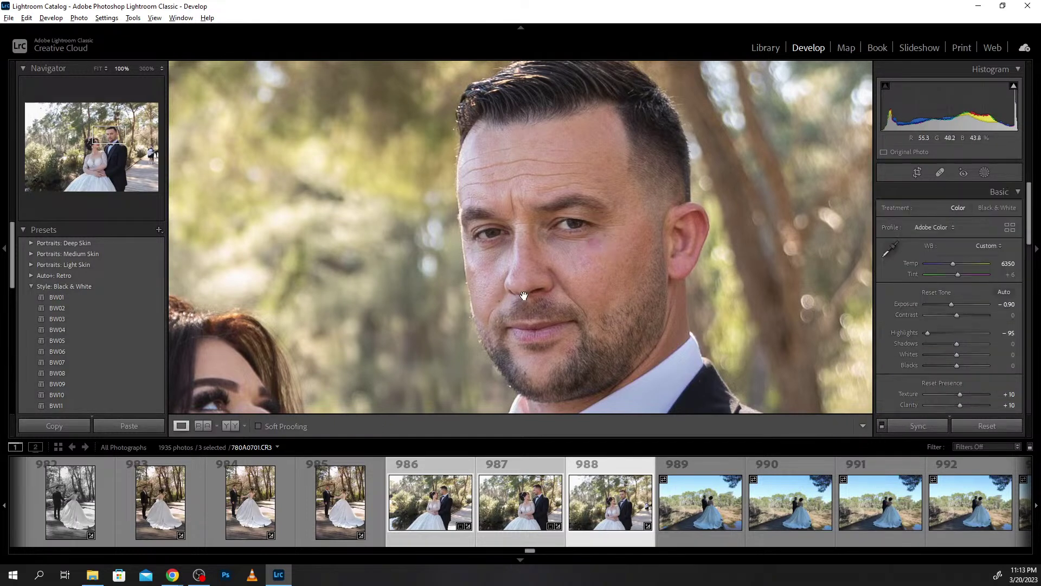
pyautogui.scroll(-10, 525, 295)
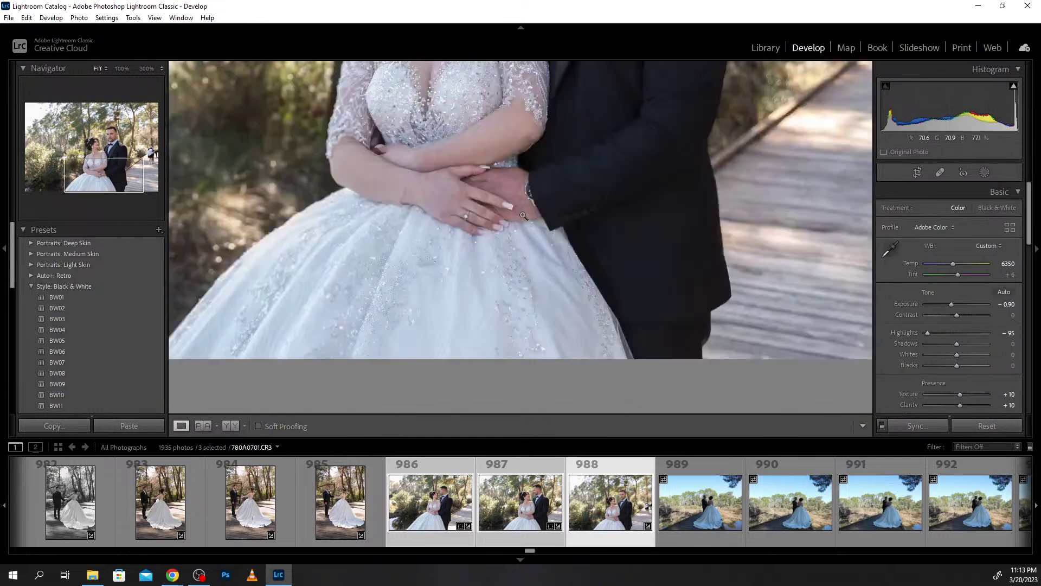
pyautogui.click(522, 217)
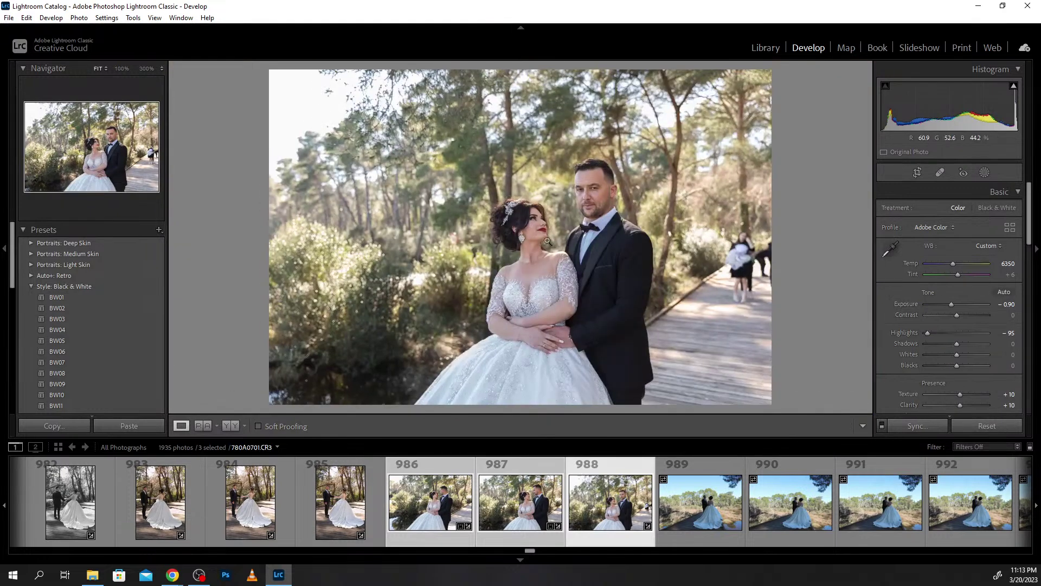
# Shrink and reposition photo 988's crop around the couple, then move to photo 989.
pyautogui.click(918, 173)
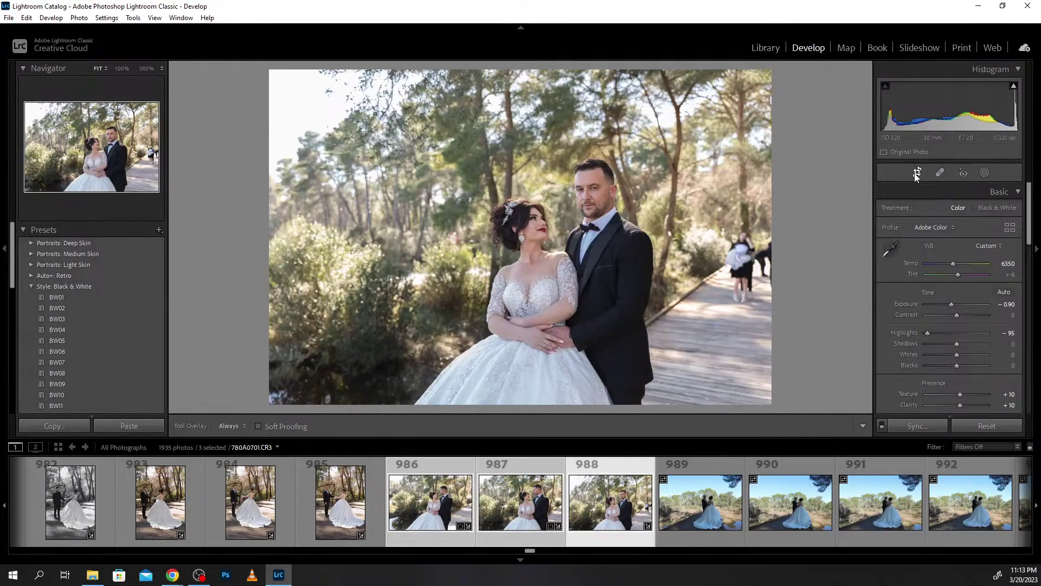
pyautogui.moveTo(751, 244); pyautogui.dragTo(734, 245)
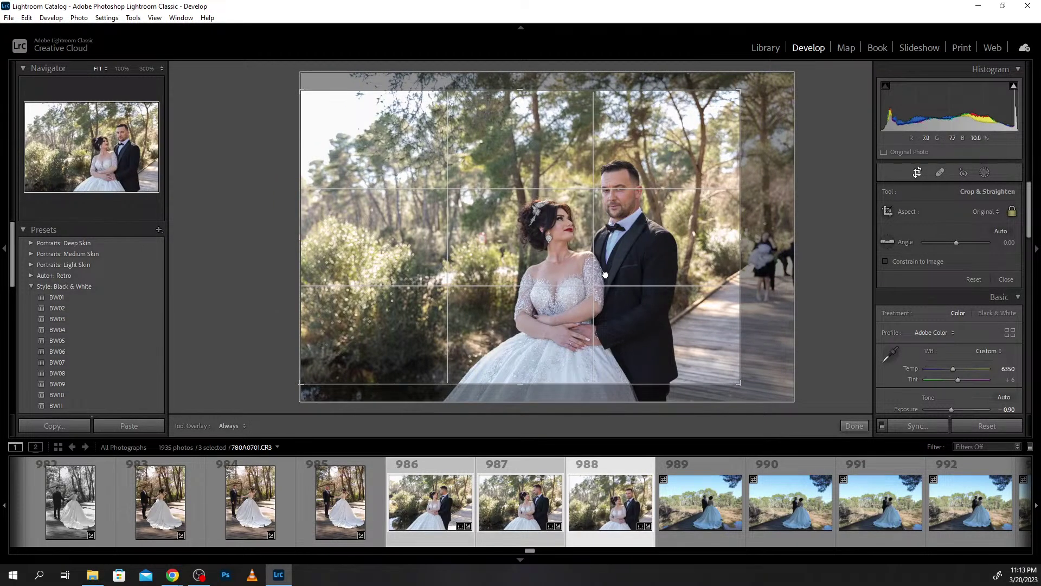
pyautogui.moveTo(605, 274); pyautogui.dragTo(595, 262)
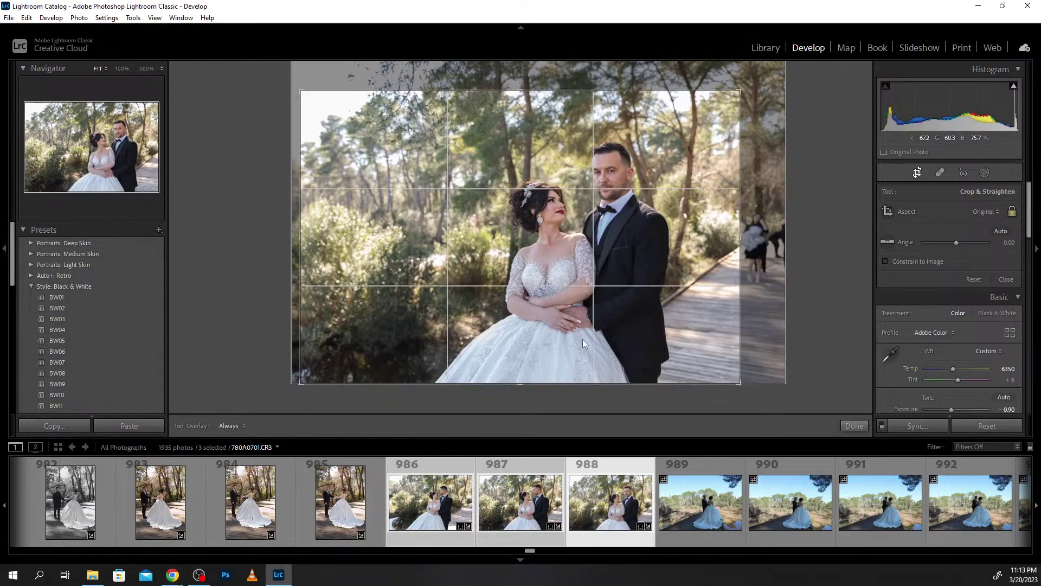
pyautogui.click(852, 426)
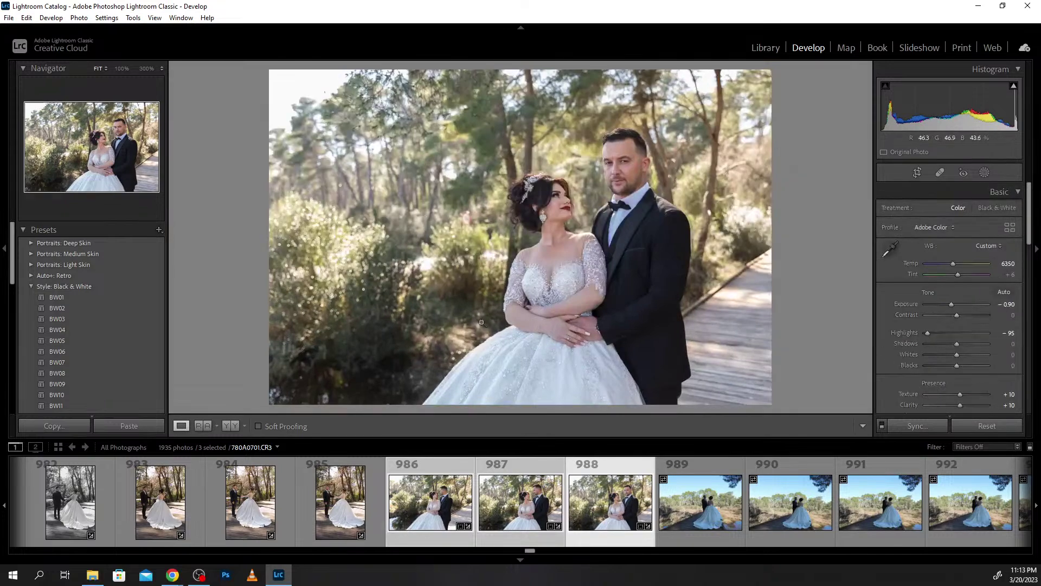
pyautogui.moveTo(627, 161); pyautogui.dragTo(671, 378)
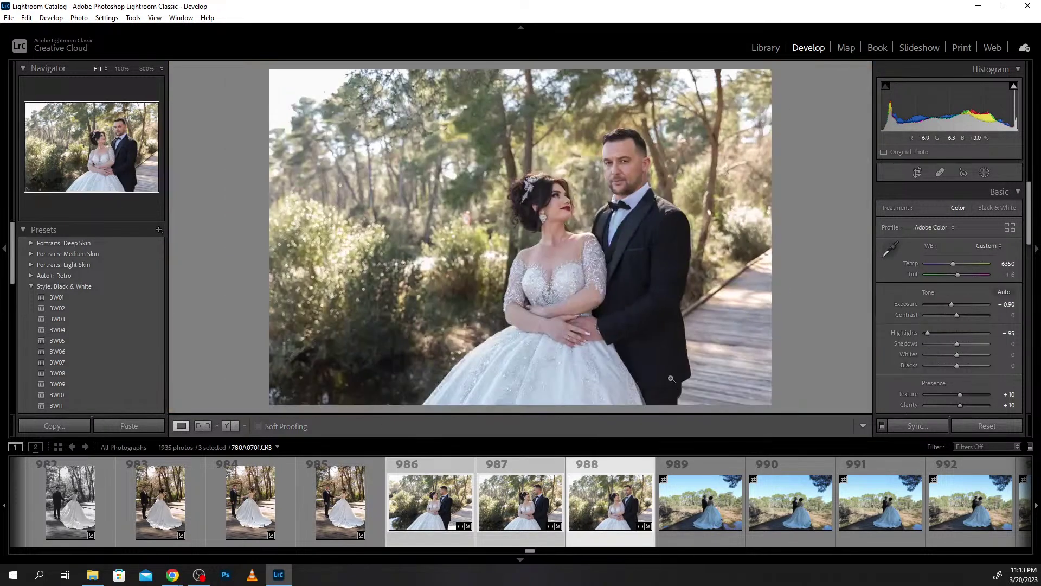
pyautogui.click(702, 524)
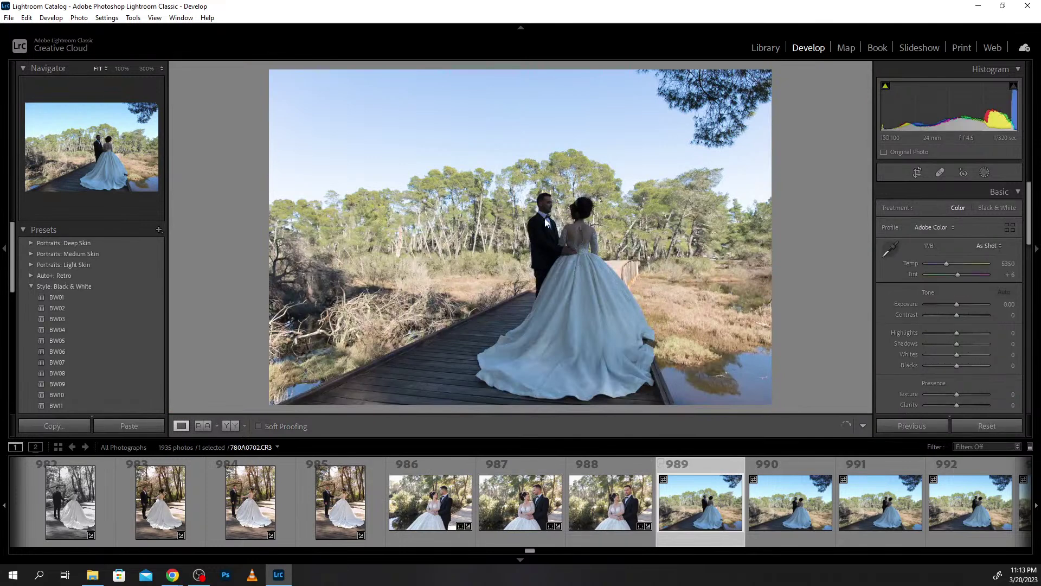
# Set Shadows to +74 and Highlights to -79, checking the groom's face at 100%.
pyautogui.click(980, 343)
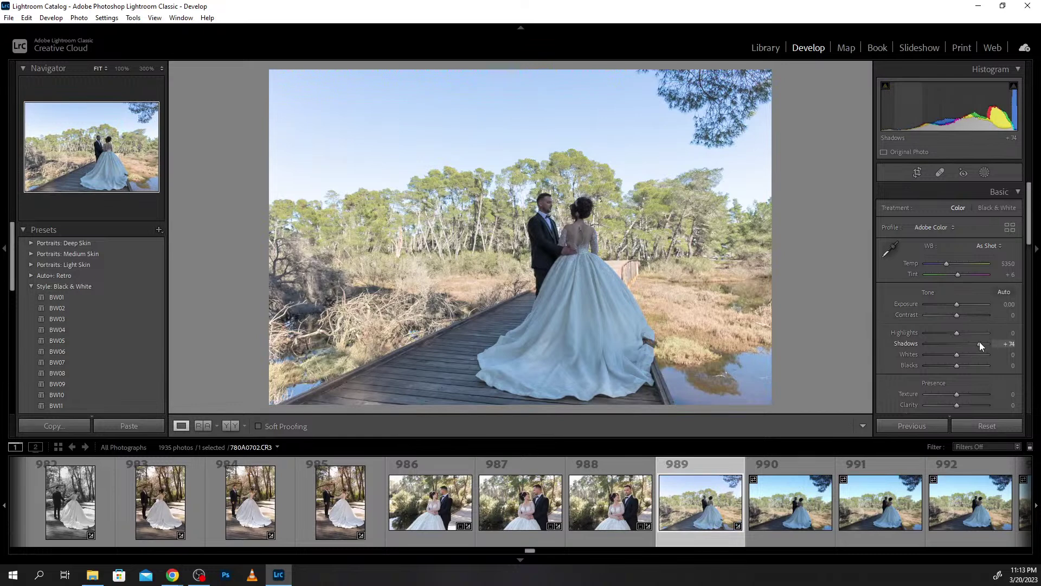
pyautogui.moveTo(980, 343)
pyautogui.mouseDown()
pyautogui.moveTo(994, 341)
pyautogui.moveTo(863, 331)
pyautogui.mouseUp()
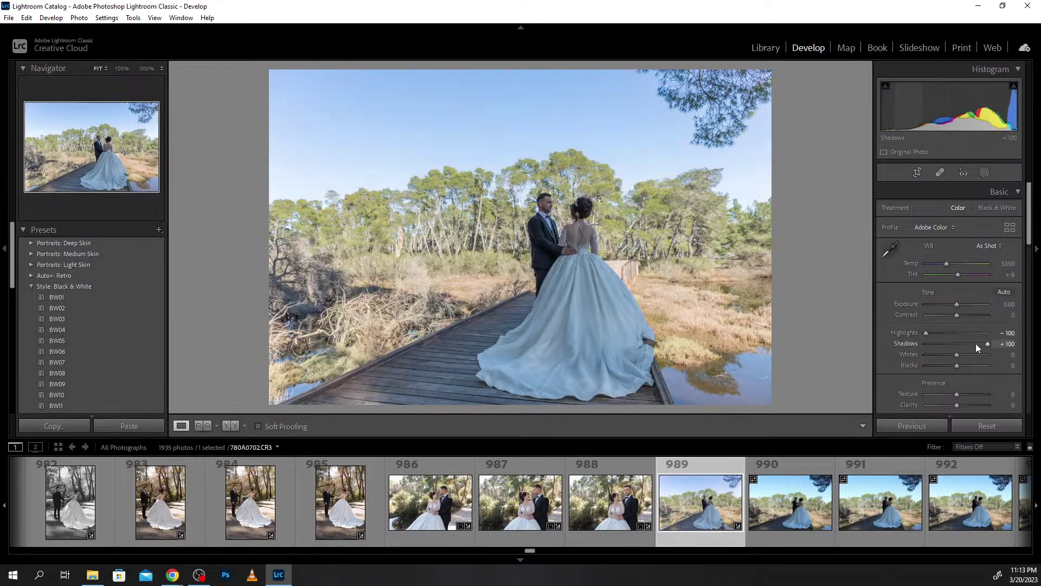
pyautogui.moveTo(985, 345); pyautogui.dragTo(980, 341)
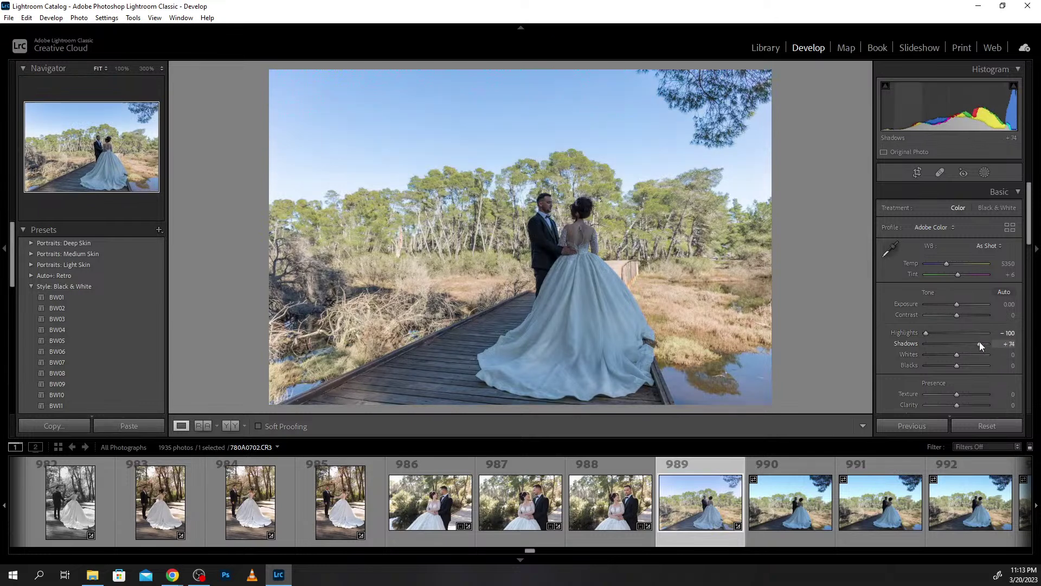
pyautogui.moveTo(917, 334); pyautogui.dragTo(932, 332)
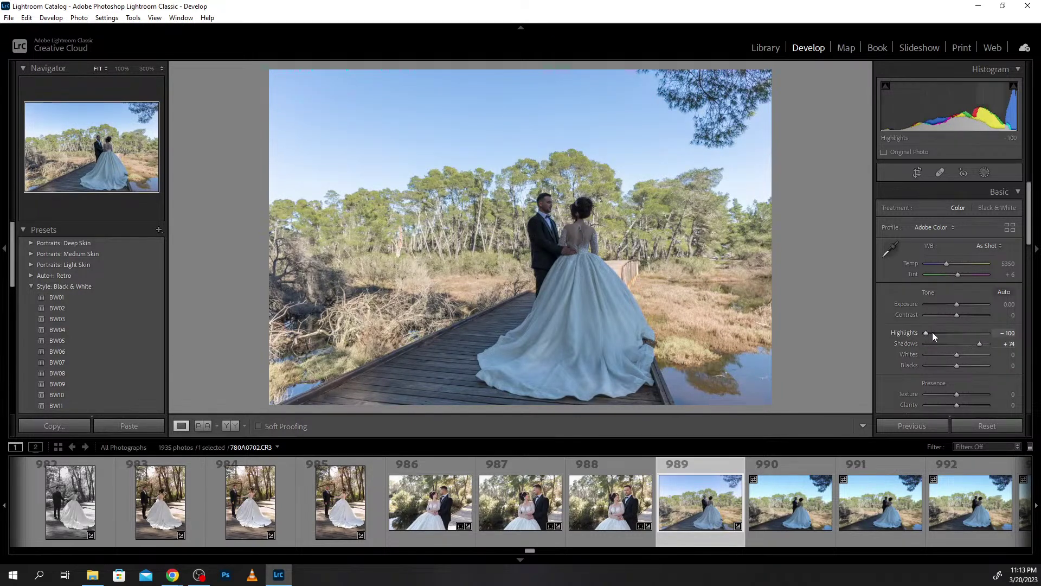
pyautogui.click(554, 203)
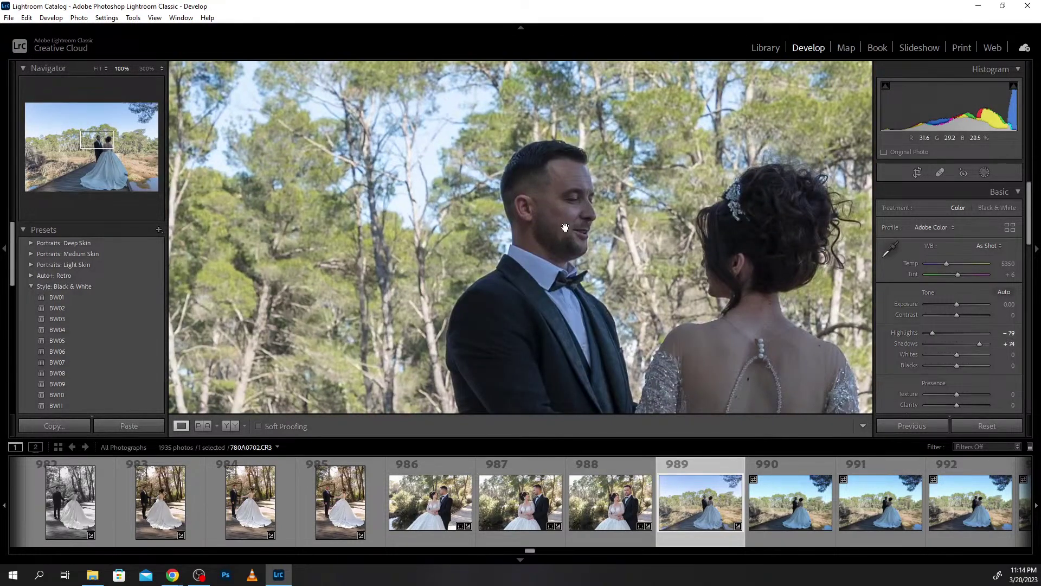
pyautogui.click(565, 228)
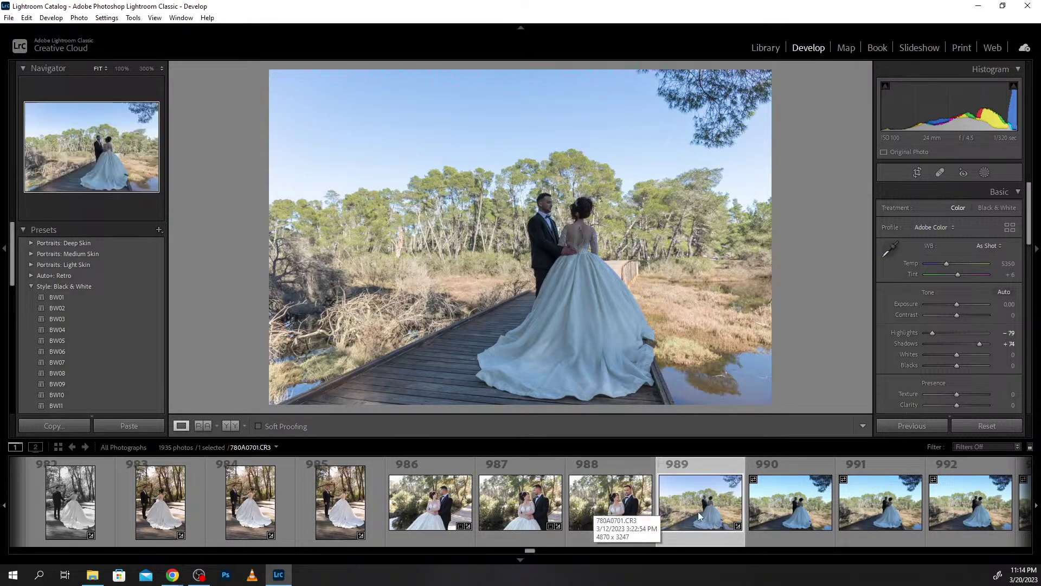
# Browse frames 1001–1003, zooming in on the couple in 1003.
pyautogui.scroll(-2, 765, 513)
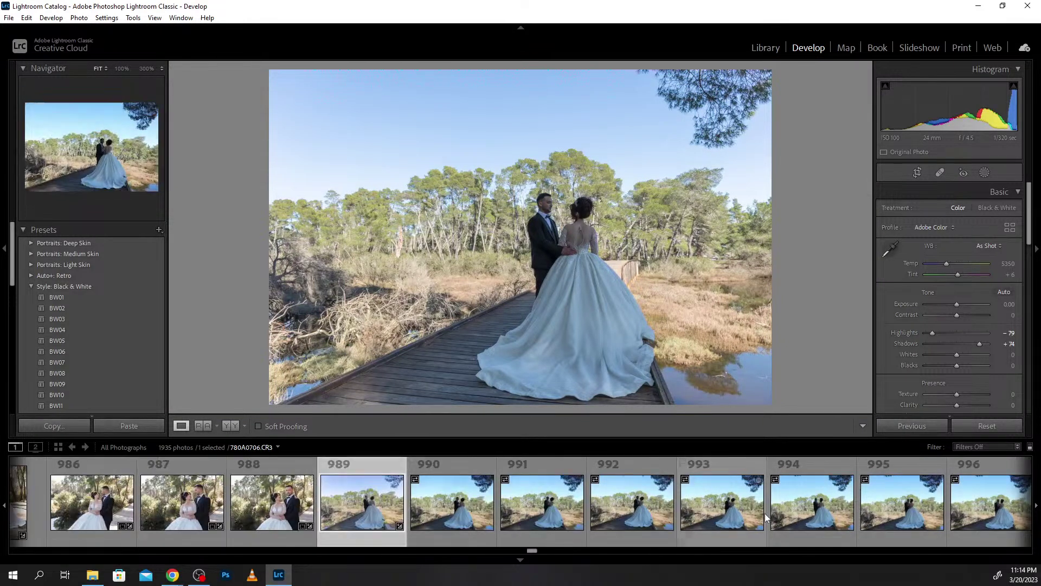
pyautogui.scroll(-5, 765, 514)
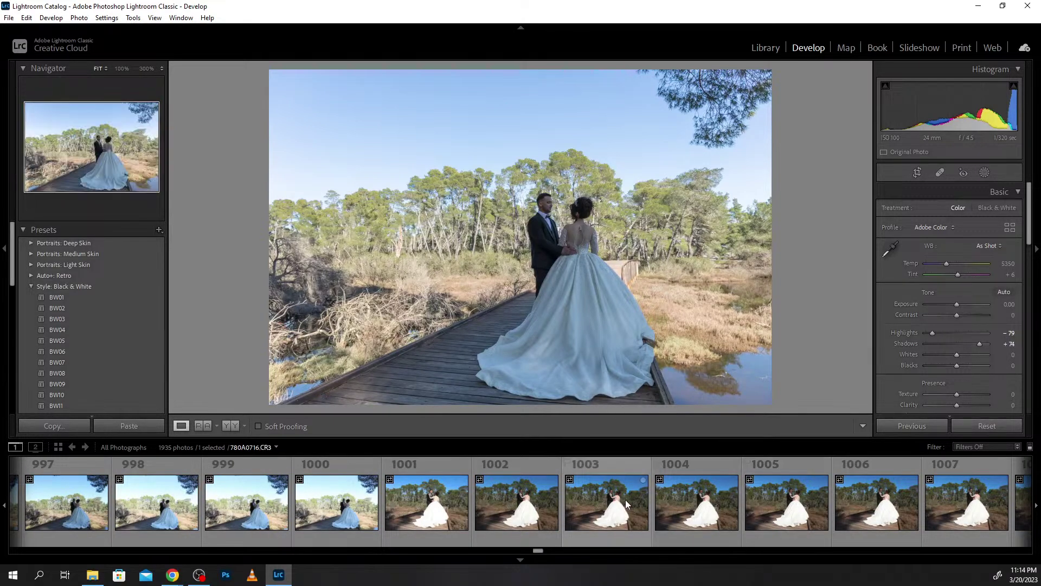
pyautogui.click(432, 527)
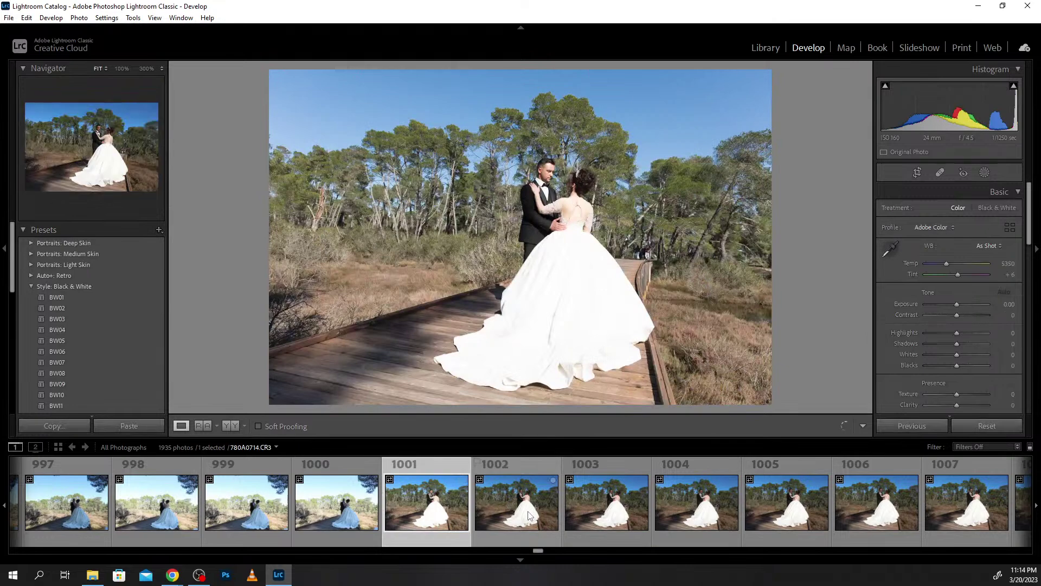
pyautogui.click(529, 514)
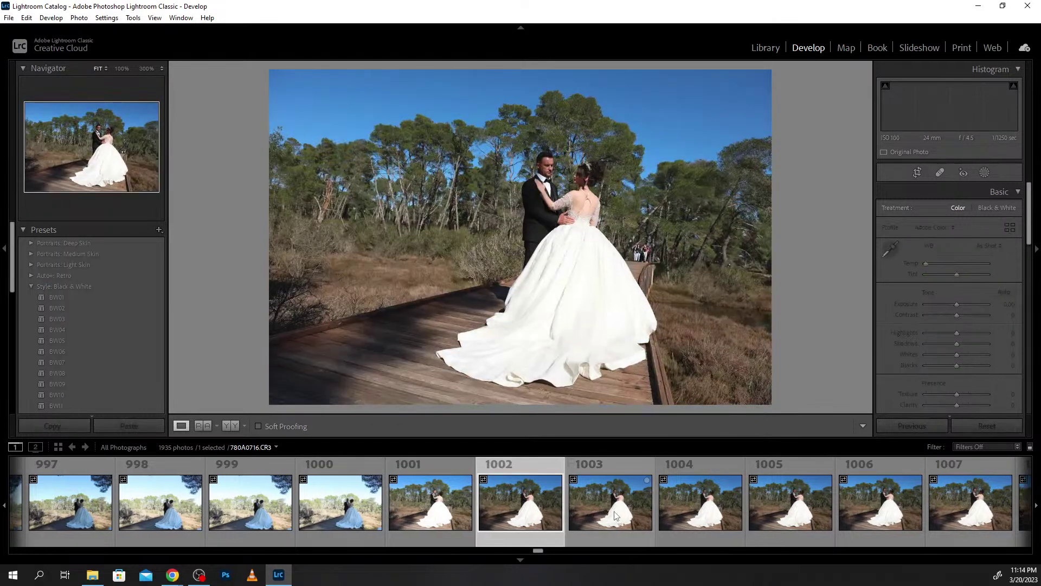
pyautogui.click(616, 515)
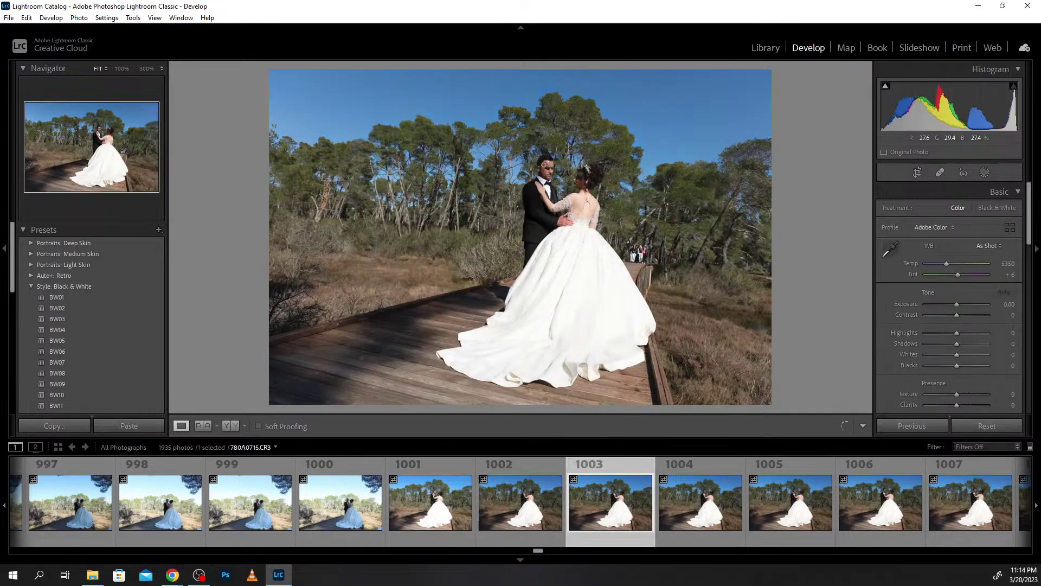
pyautogui.click(551, 166)
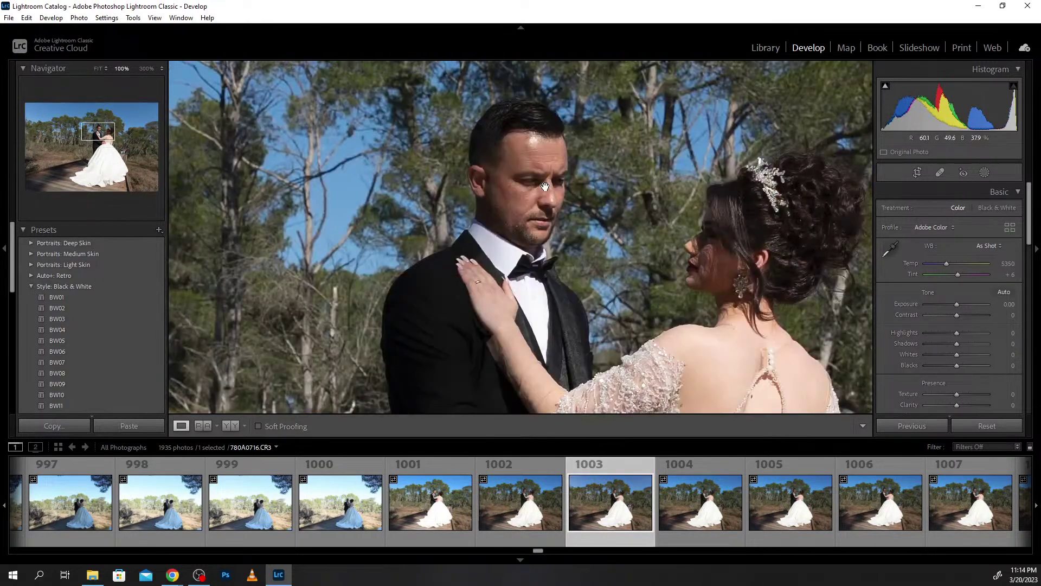
pyautogui.click(545, 186)
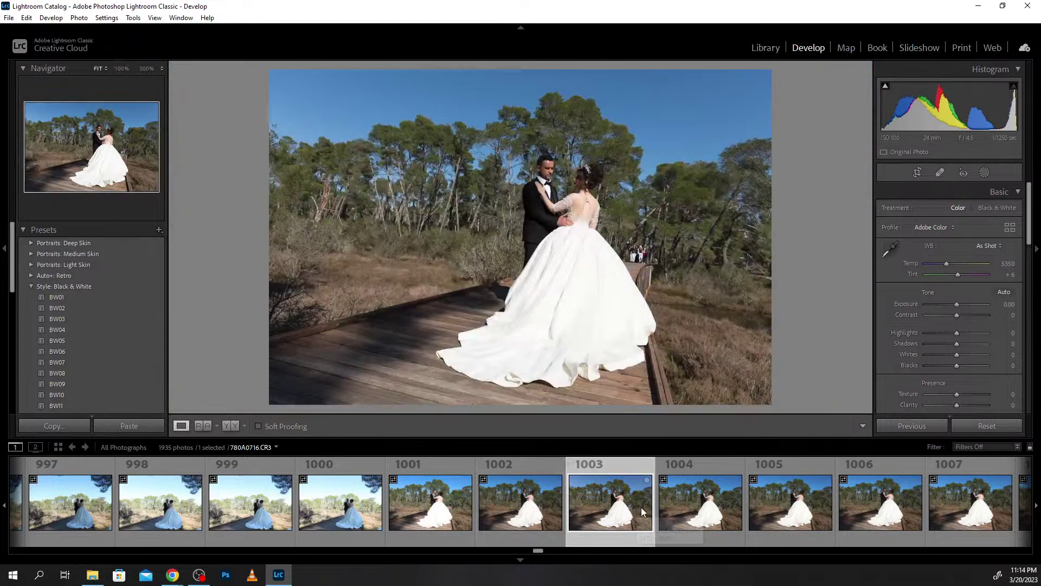
# Compare frames 1004–1007, then select frames 1001 through 1006 together.
pyautogui.click(678, 511)
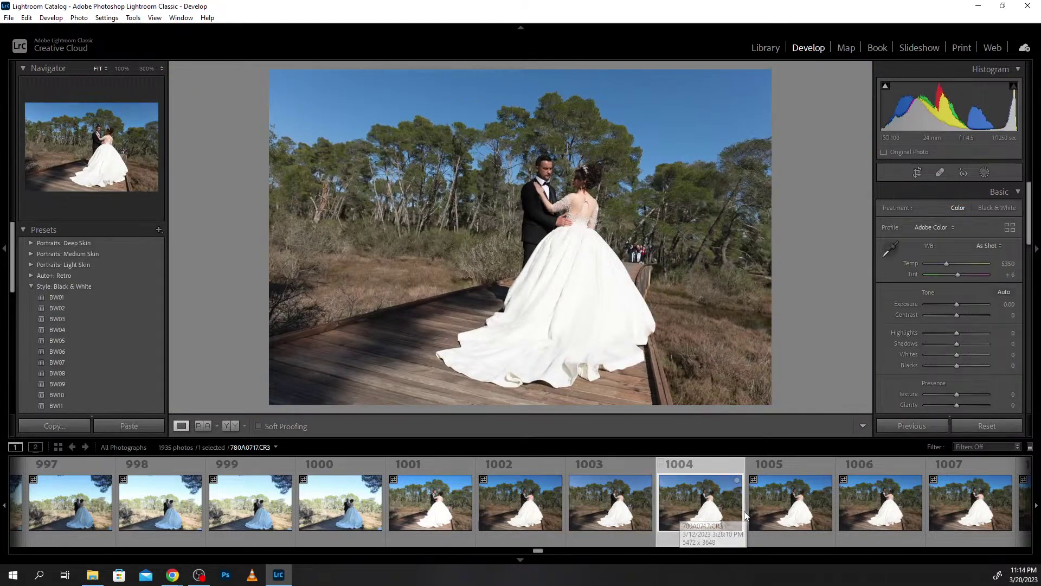
pyautogui.click(794, 508)
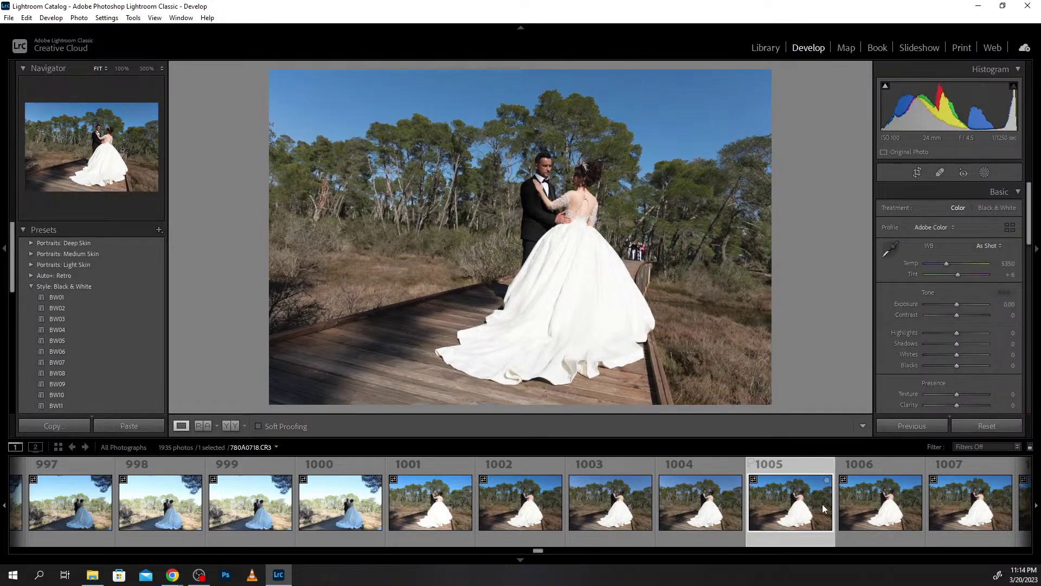
pyautogui.click(864, 505)
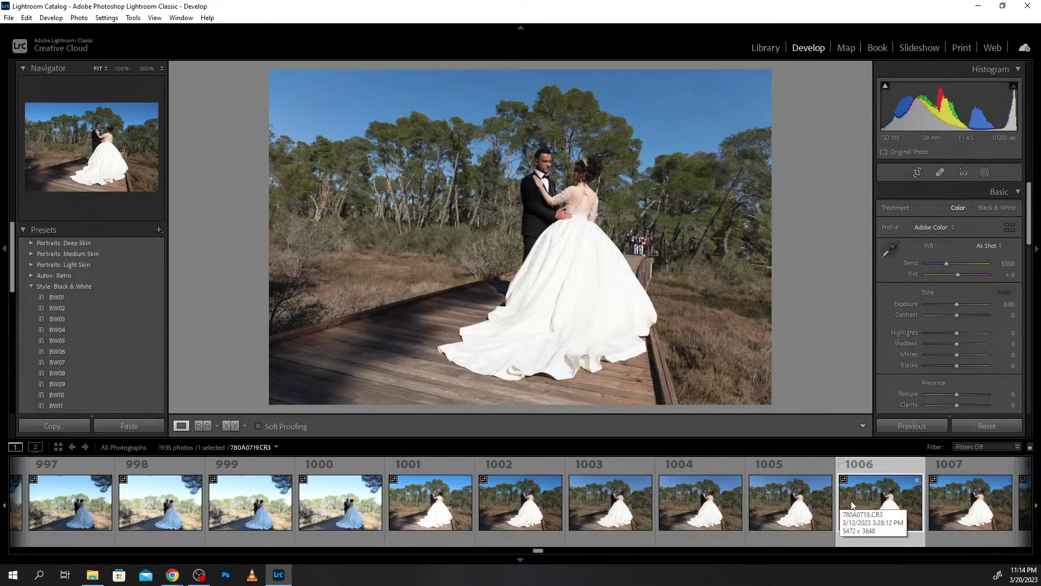
pyautogui.click(965, 518)
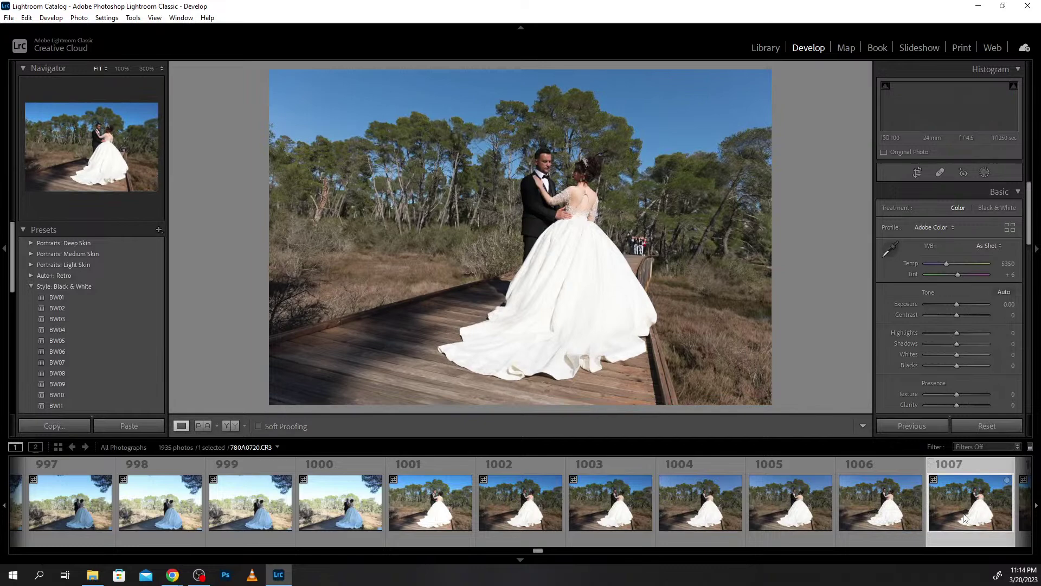
pyautogui.click(888, 520)
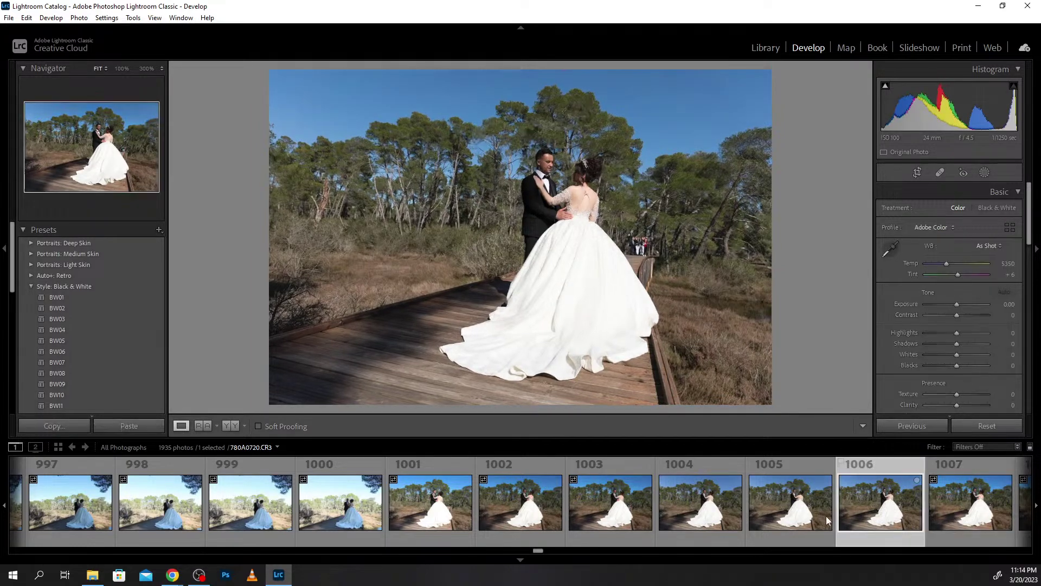
pyautogui.keyDown('shift'); pyautogui.click(402, 518); pyautogui.keyUp('shift')
# Remove the six selected frames from the Lightroom catalog only.
pyautogui.rightClick(401, 516)
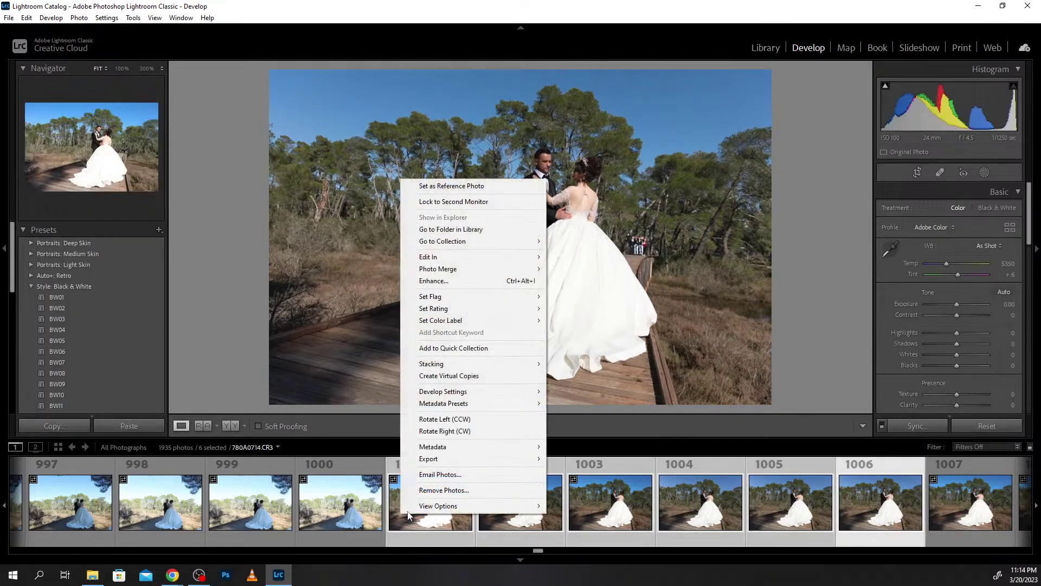
pyautogui.click(460, 491)
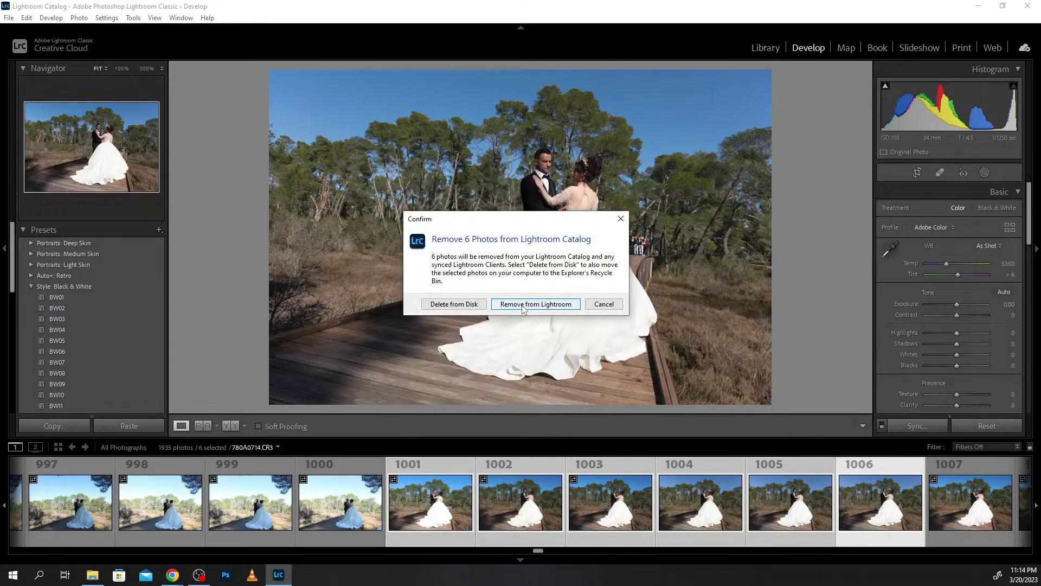
pyautogui.click(518, 305)
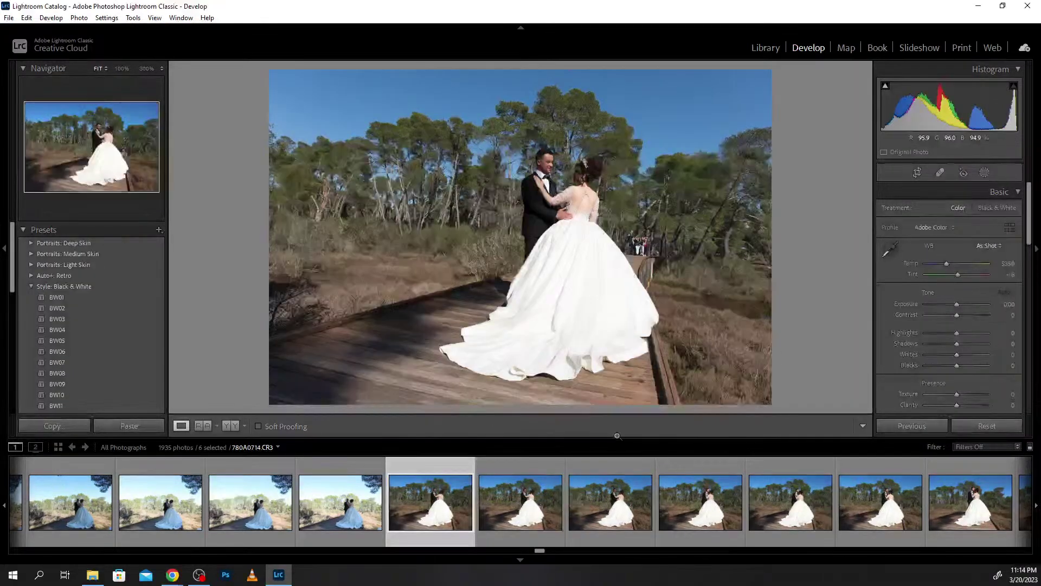
# Compare frames 1001 and 1002 up close, then remove the weaker one, leaving 1928 photos.
pyautogui.click(548, 159)
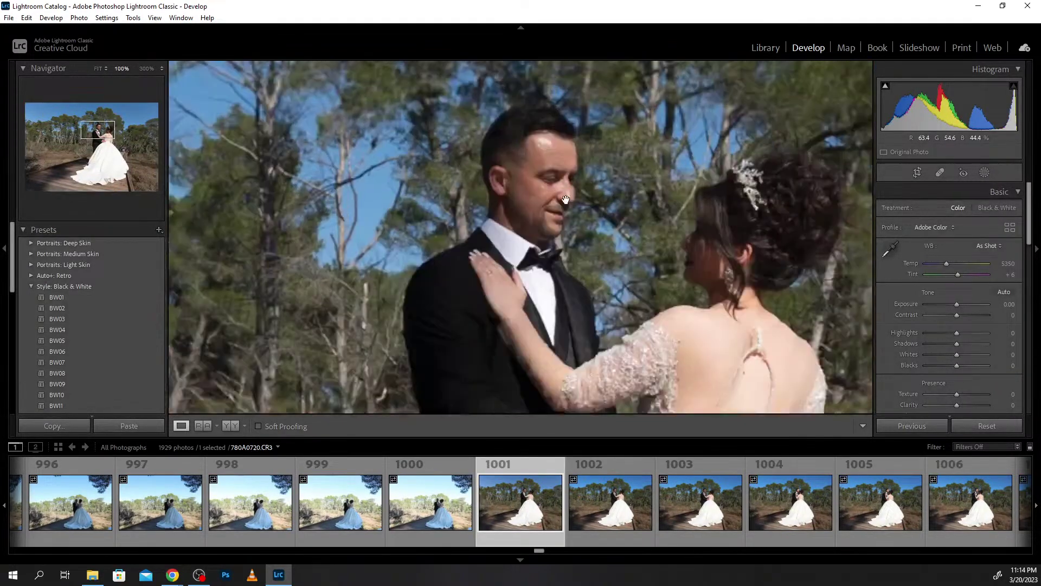
pyautogui.click(591, 335)
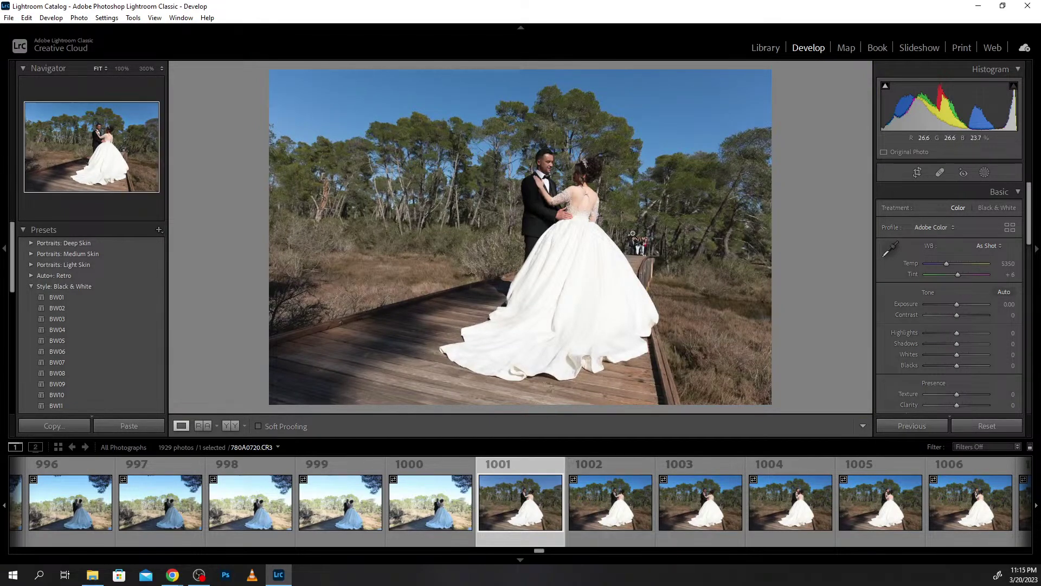
pyautogui.click(641, 244)
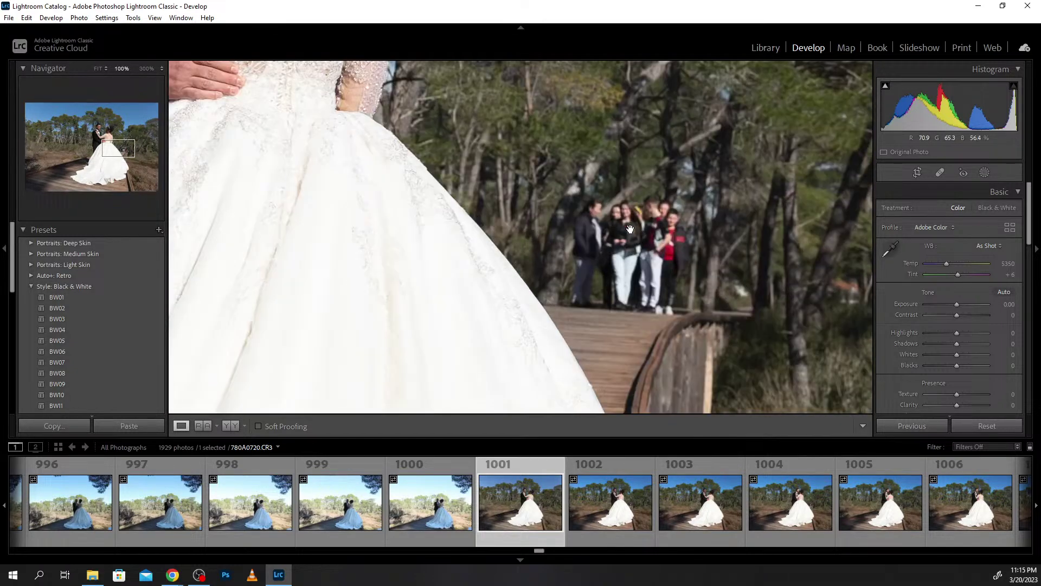
pyautogui.click(635, 499)
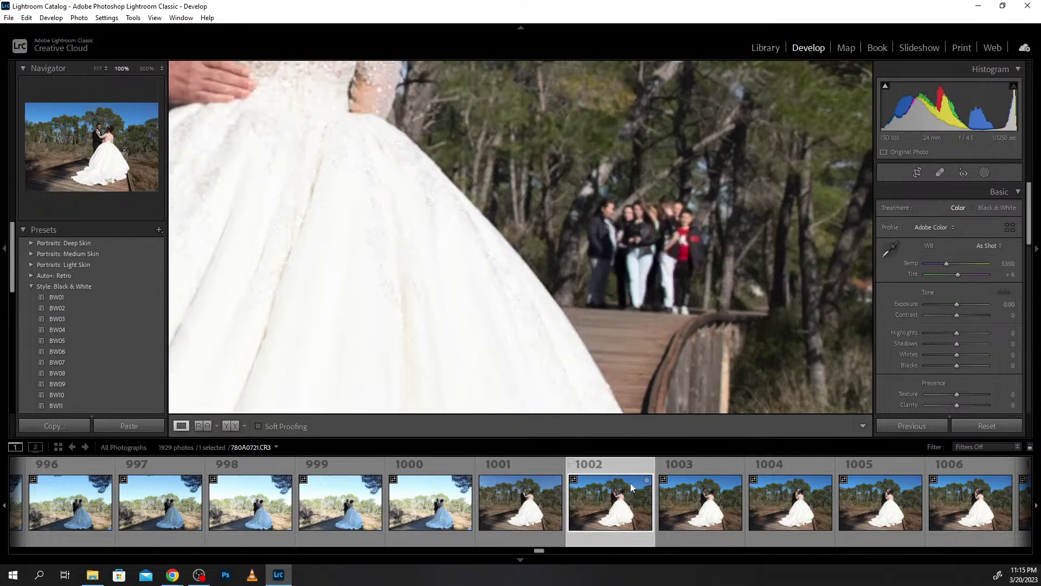
pyautogui.click(643, 221)
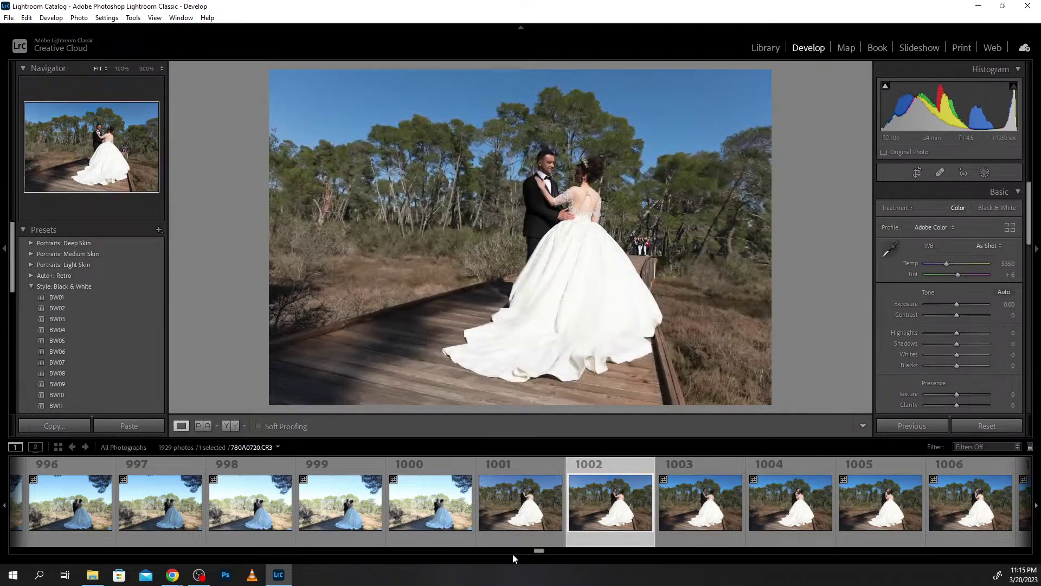
pyautogui.click(531, 514)
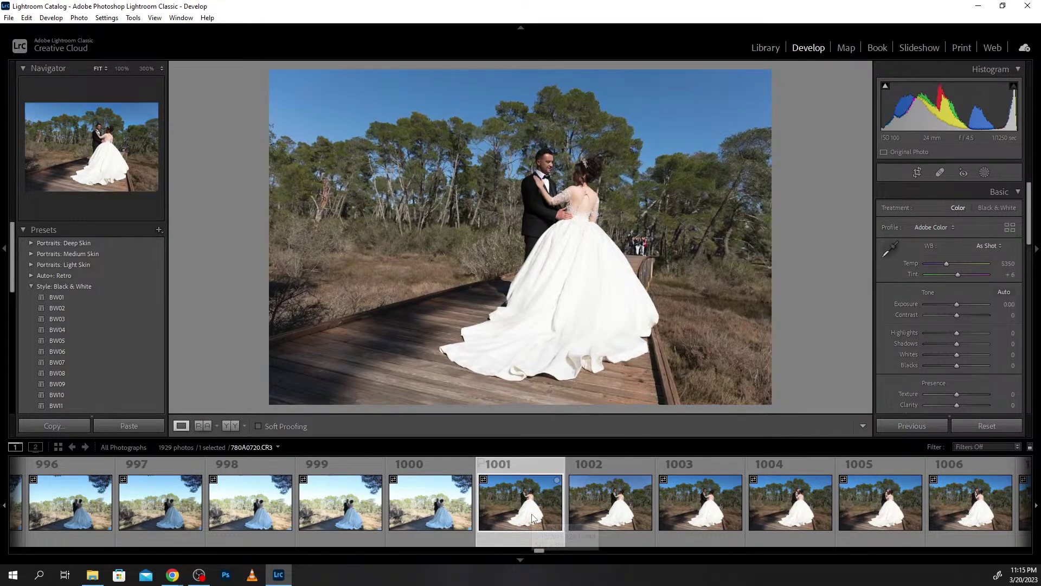
pyautogui.click(594, 506)
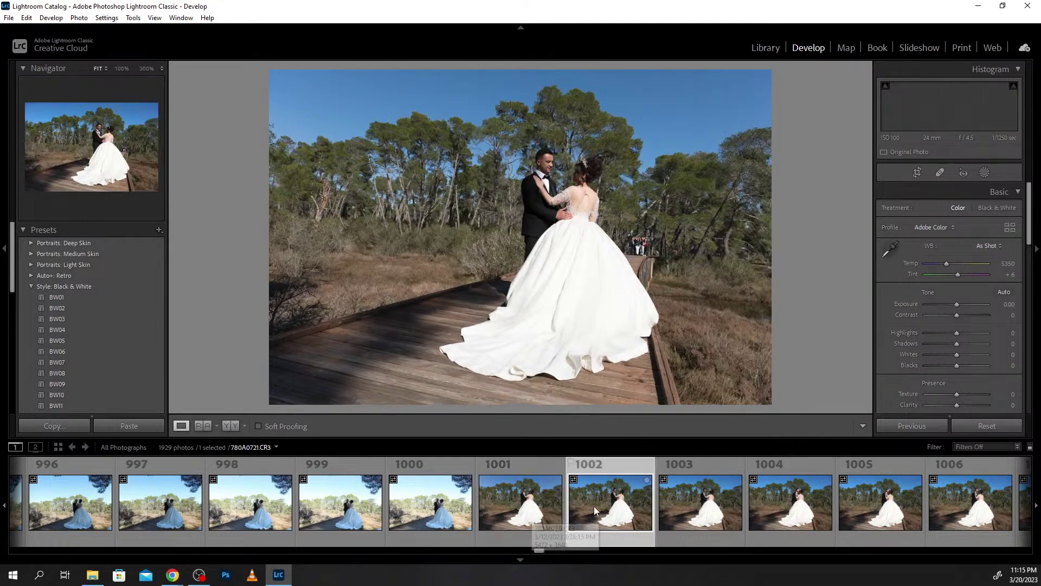
pyautogui.click(514, 509)
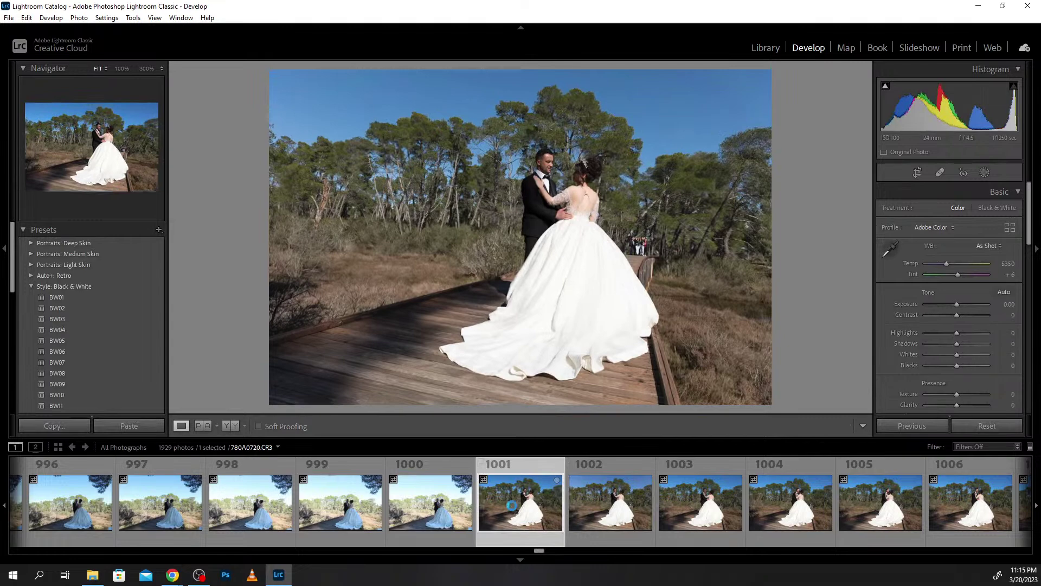
pyautogui.press('Delete')
pyautogui.press('Return')
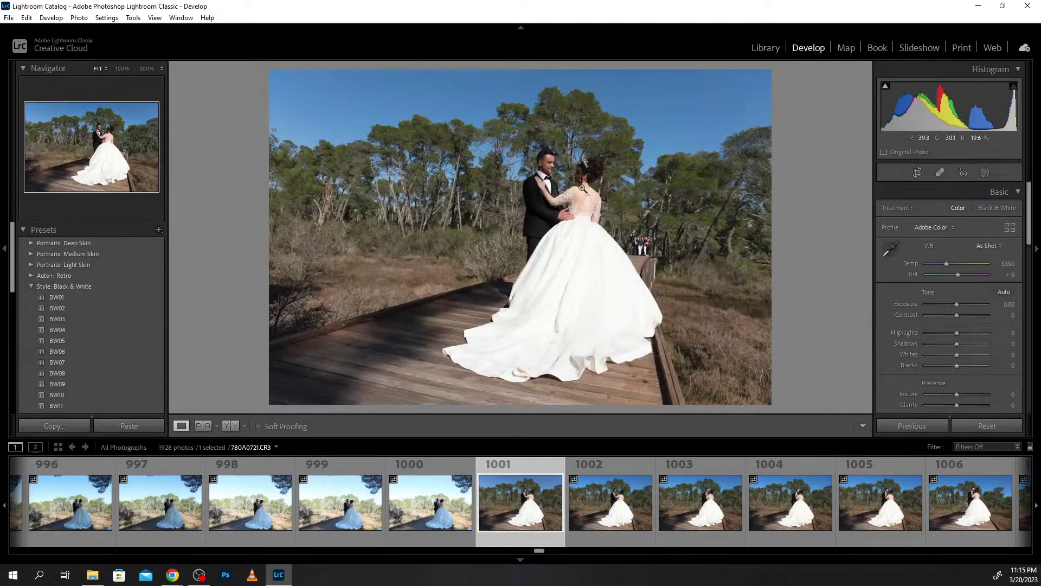
# Straighten photo 1001 by about three degrees and apply the crop.
pyautogui.click(917, 173)
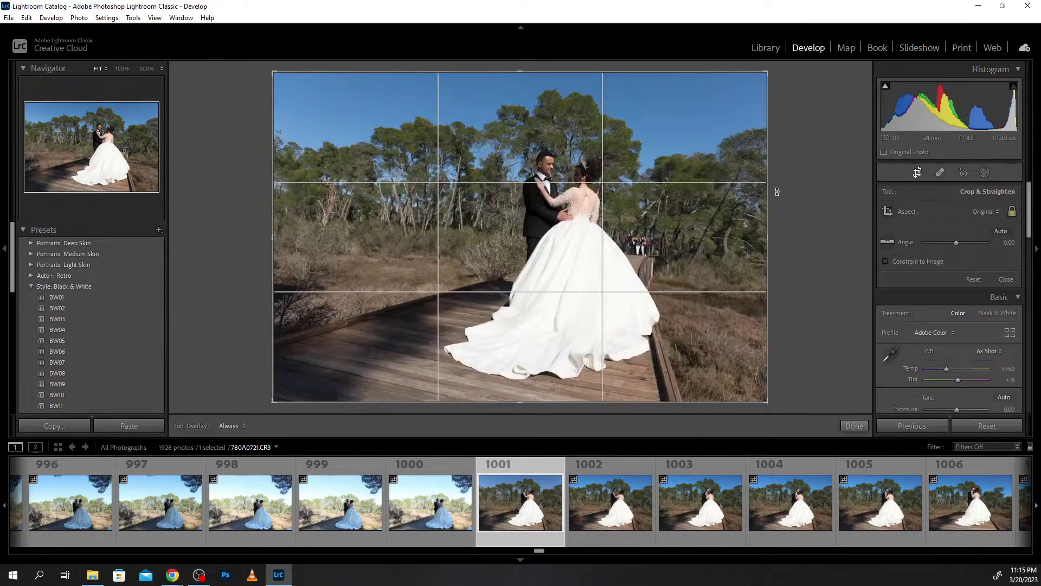
pyautogui.moveTo(777, 188); pyautogui.dragTo(778, 176)
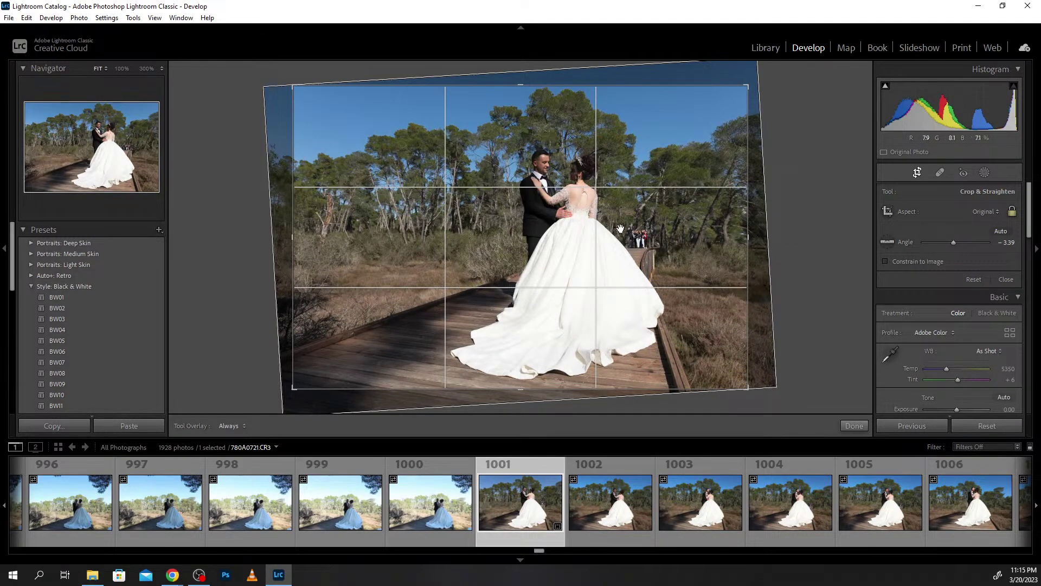
pyautogui.click(856, 427)
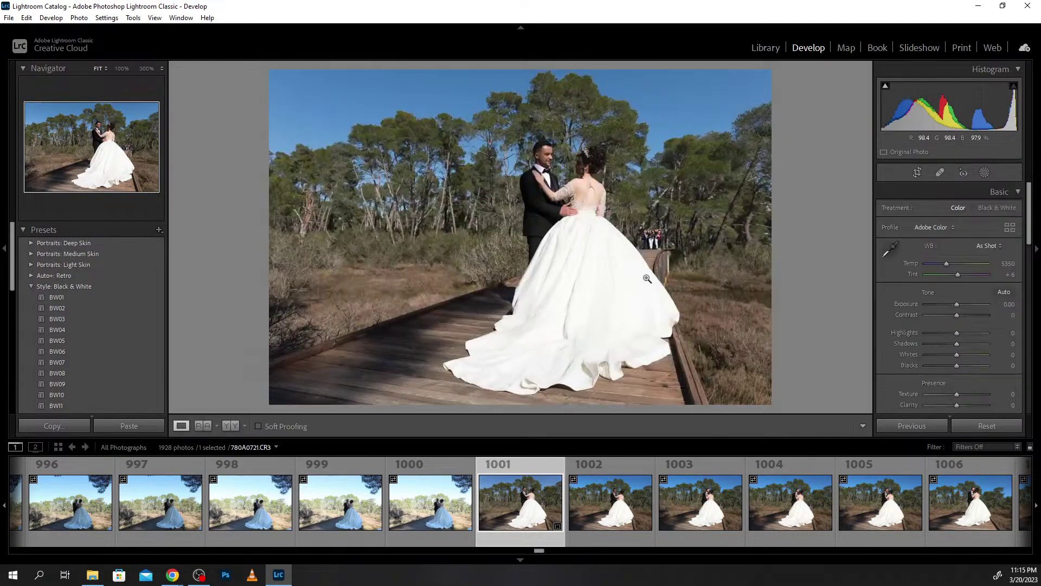
# Pull down the highlights on photo 1001 and zoom in to check the couple.
pyautogui.click(938, 333)
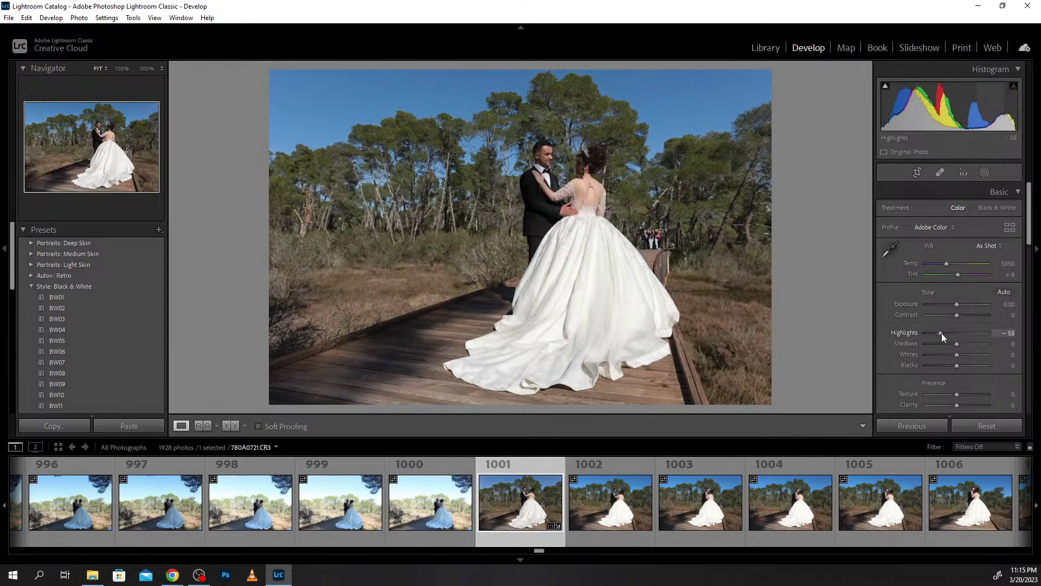
pyautogui.moveTo(942, 333); pyautogui.dragTo(935, 336)
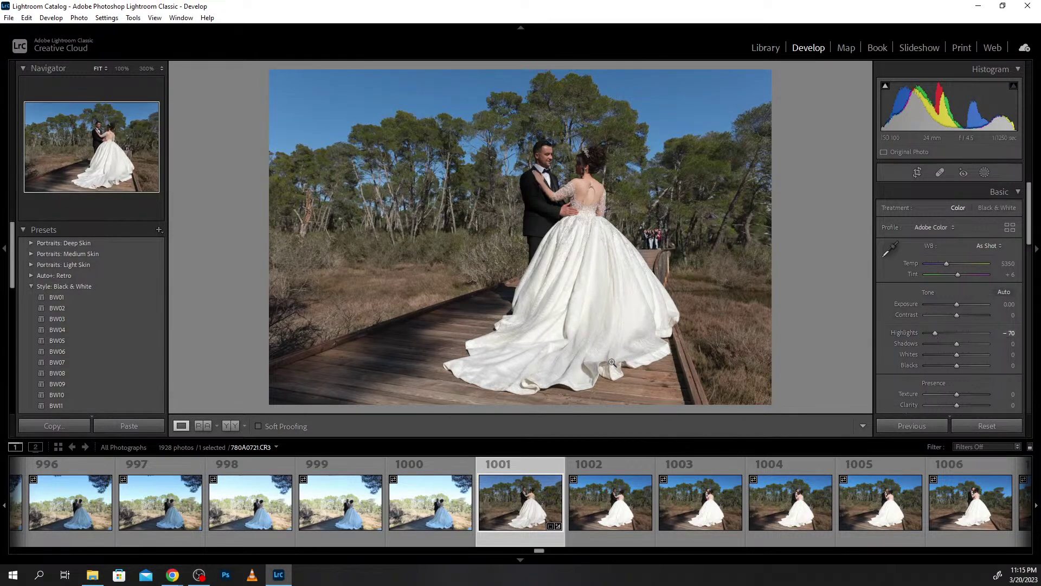
pyautogui.click(548, 154)
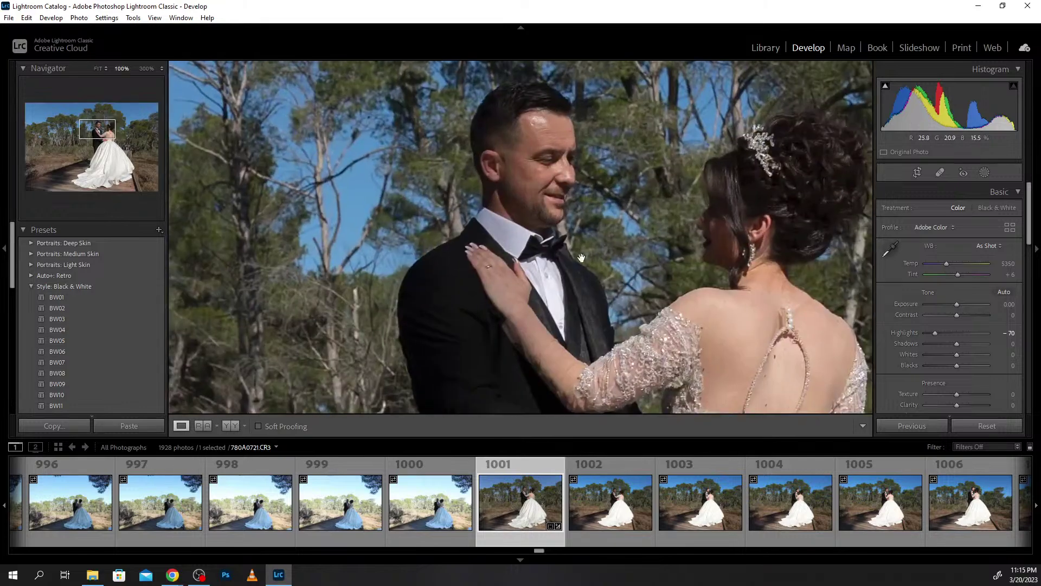
pyautogui.click(539, 134)
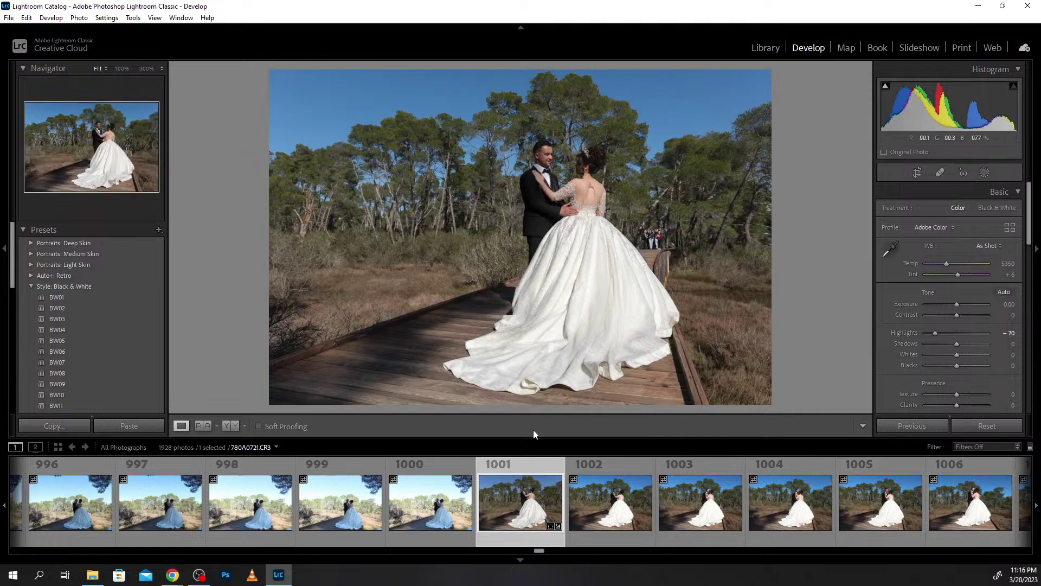
# Straighten photo 1002 to level the scene and apply the crop.
pyautogui.click(621, 512)
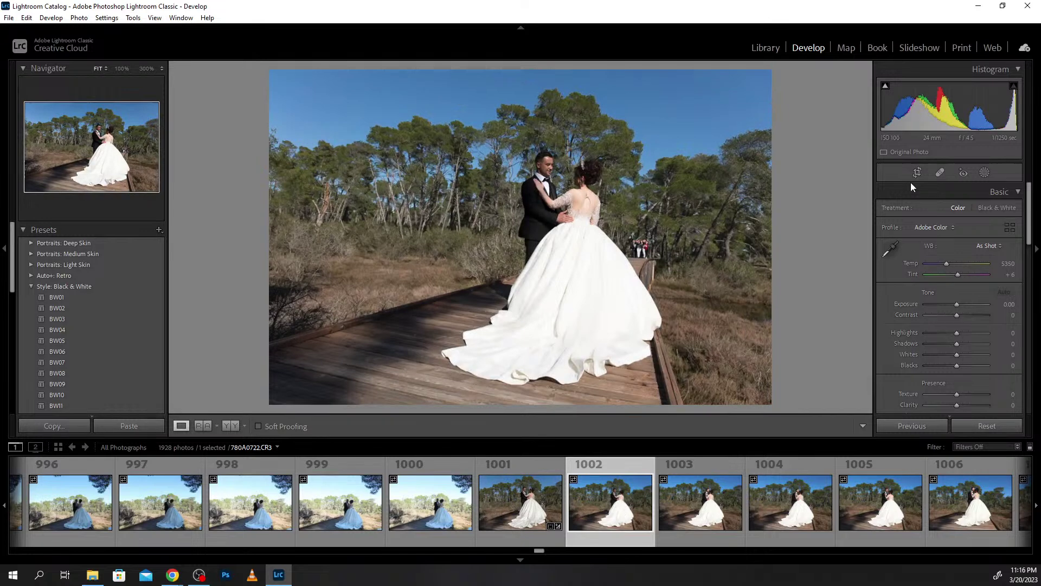
pyautogui.click(917, 172)
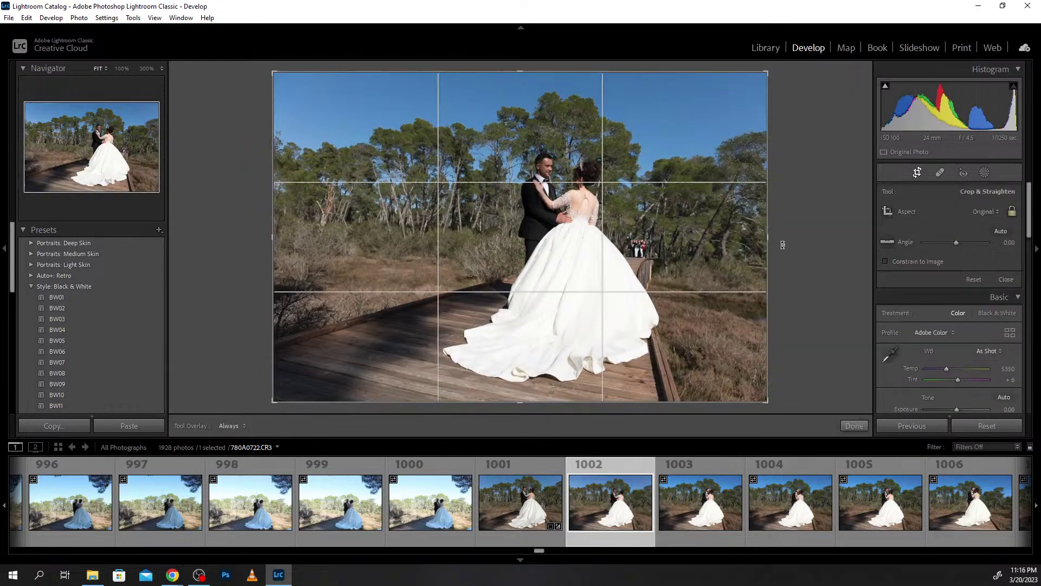
pyautogui.moveTo(783, 244); pyautogui.dragTo(769, 220)
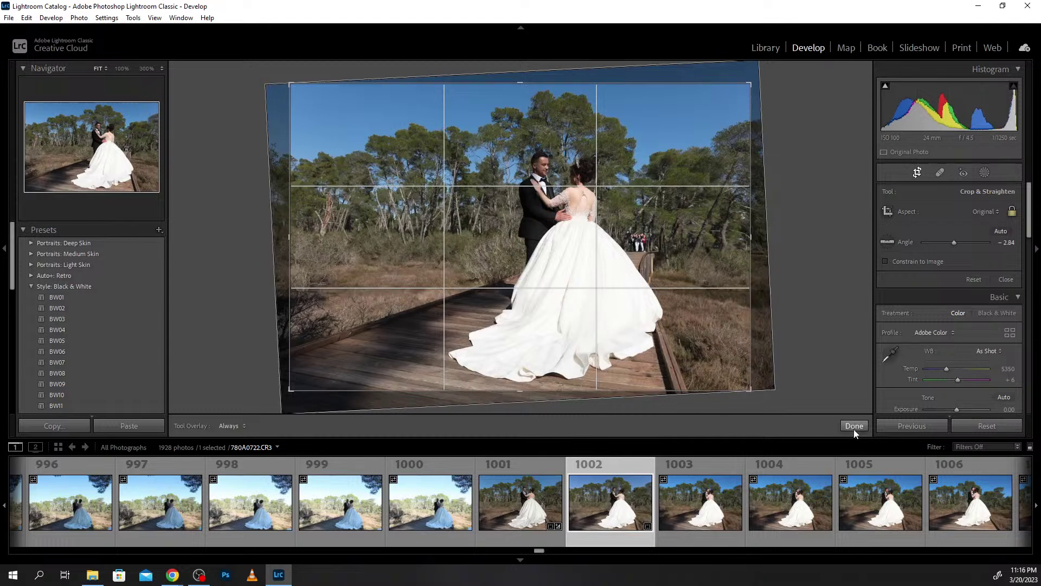
pyautogui.click(854, 426)
# Straighten photo 1003 of the boardwalk and apply the crop.
pyautogui.click(684, 520)
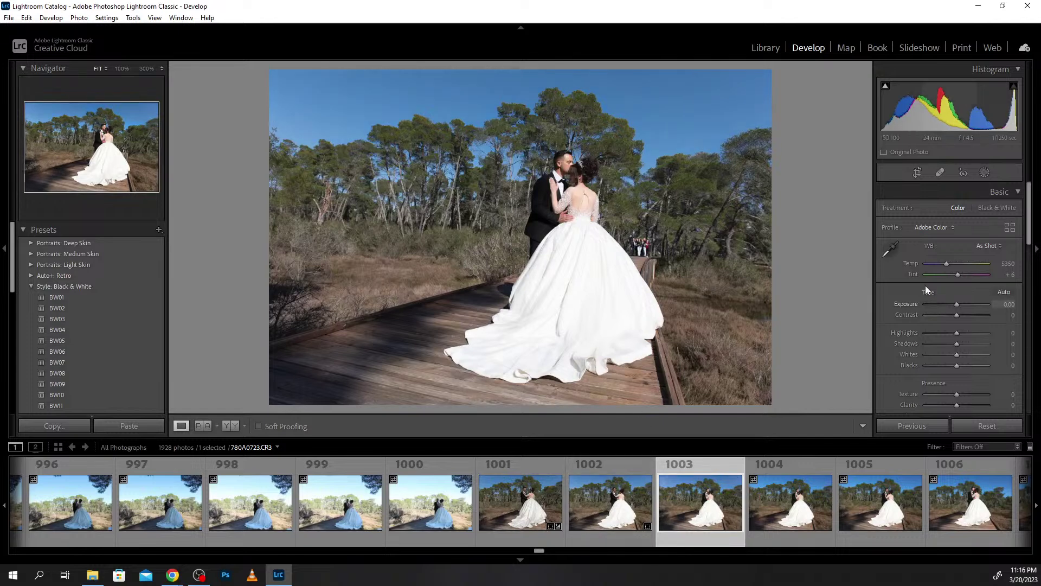
pyautogui.click(918, 173)
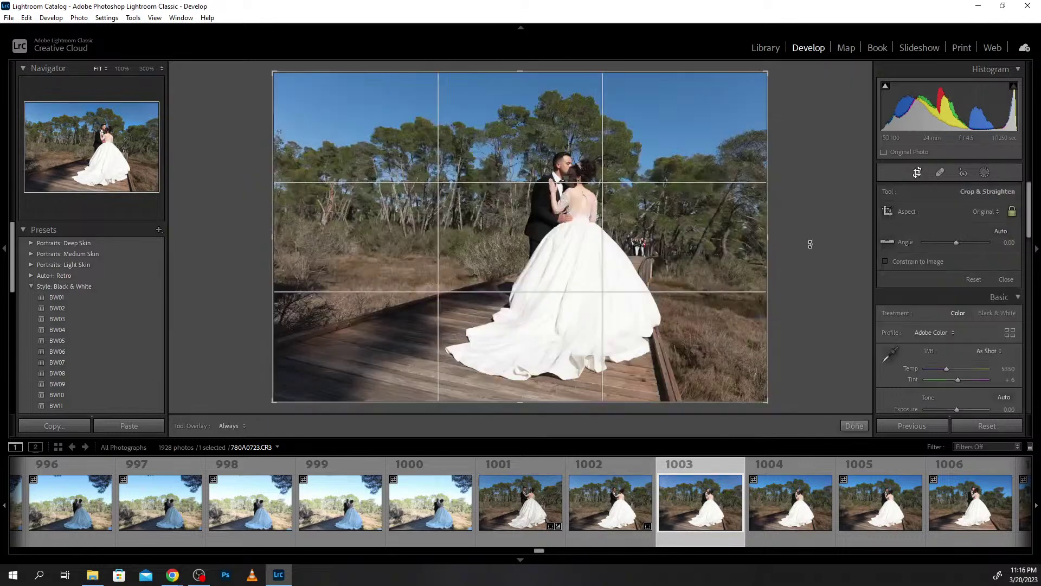
pyautogui.moveTo(810, 250); pyautogui.dragTo(811, 232)
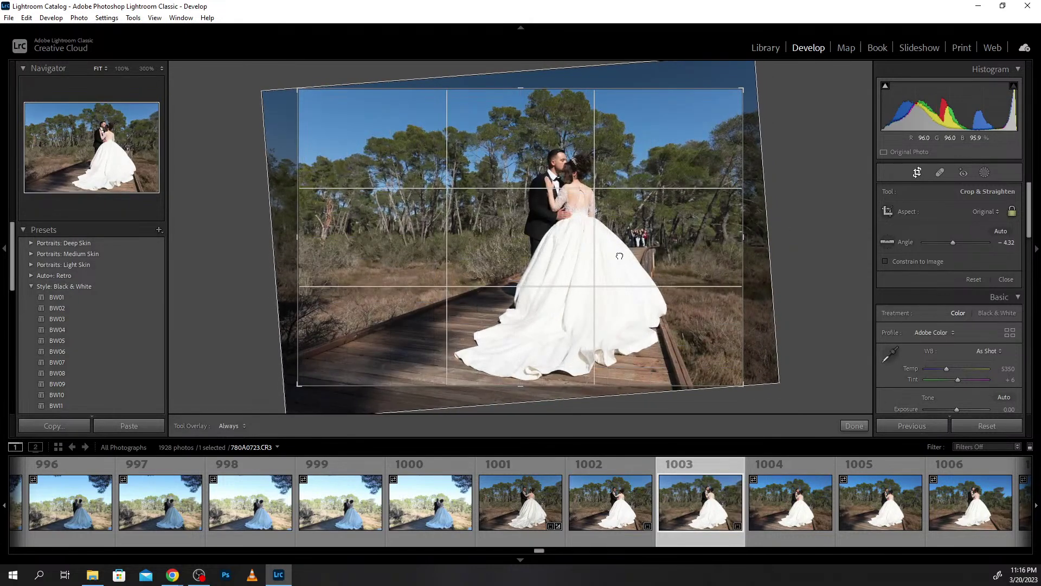
pyautogui.click(853, 425)
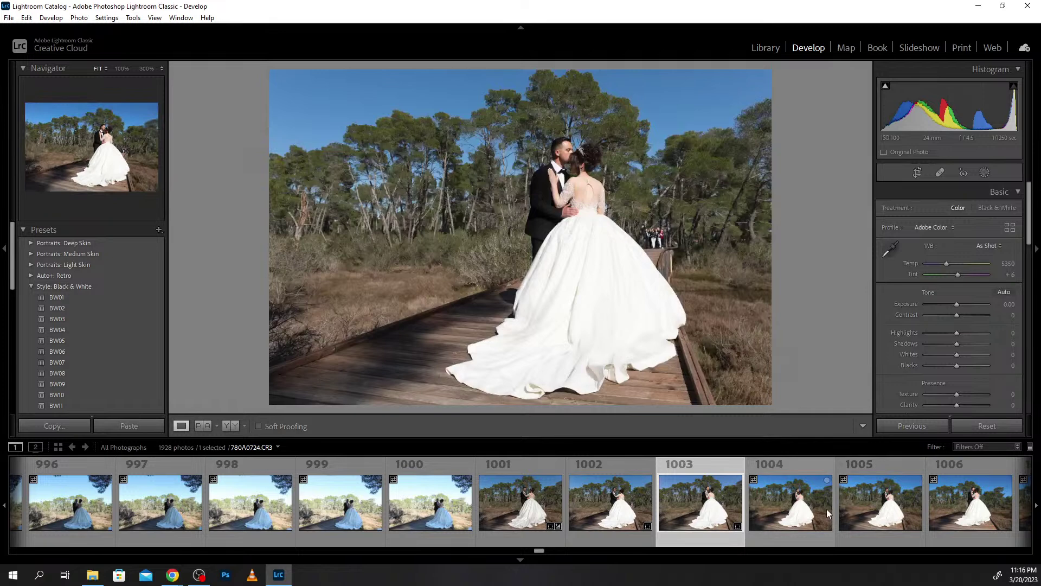
pyautogui.scroll(-3, 827, 509)
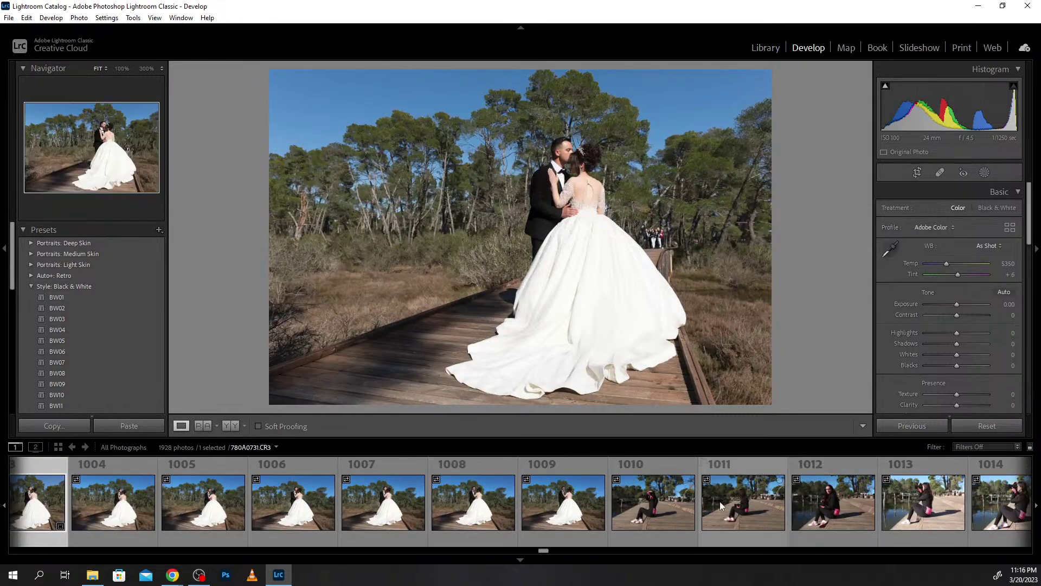
# Open the couple's portrait under the trees, check faces at 100%, and advance two frames.
pyautogui.scroll(-3, 683, 516)
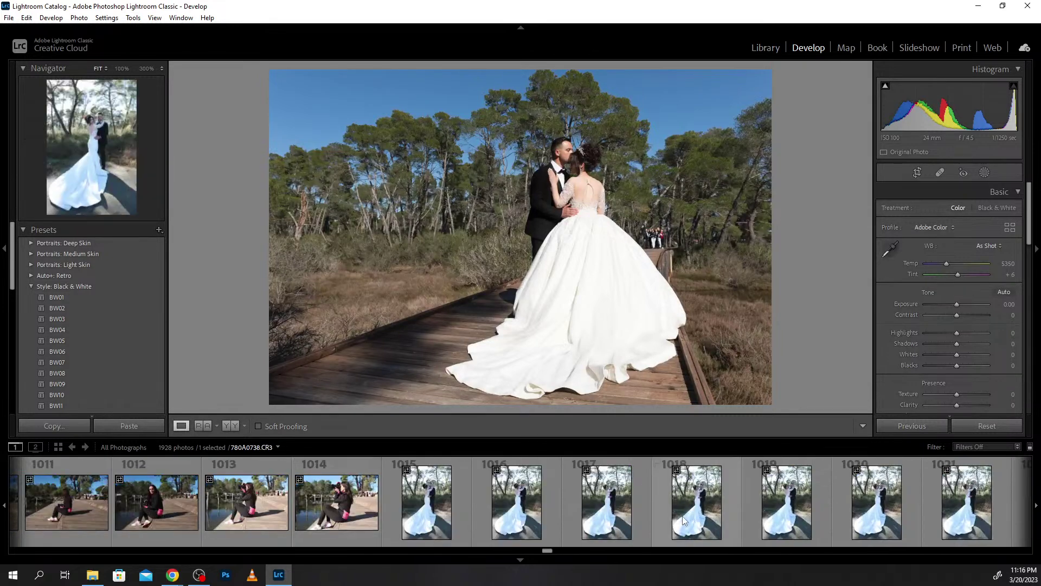
pyautogui.click(444, 516)
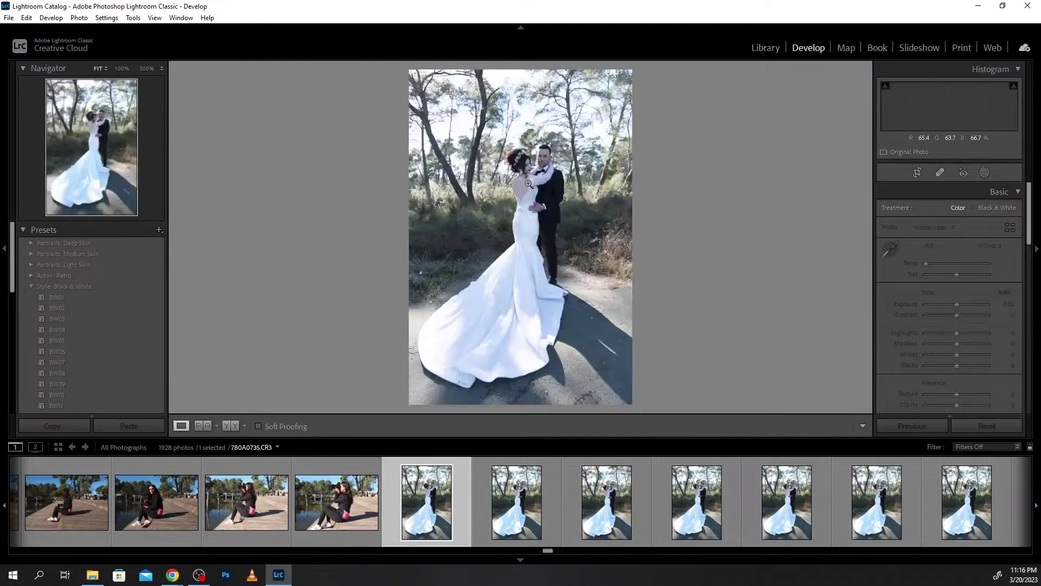
pyautogui.click(533, 188)
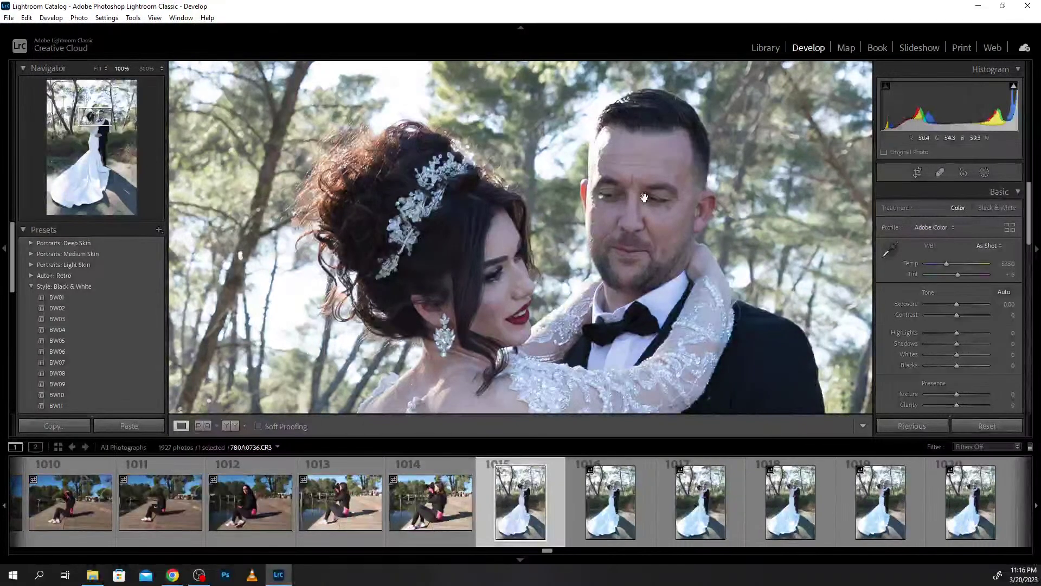
pyautogui.click(646, 202)
pyautogui.press('Right')
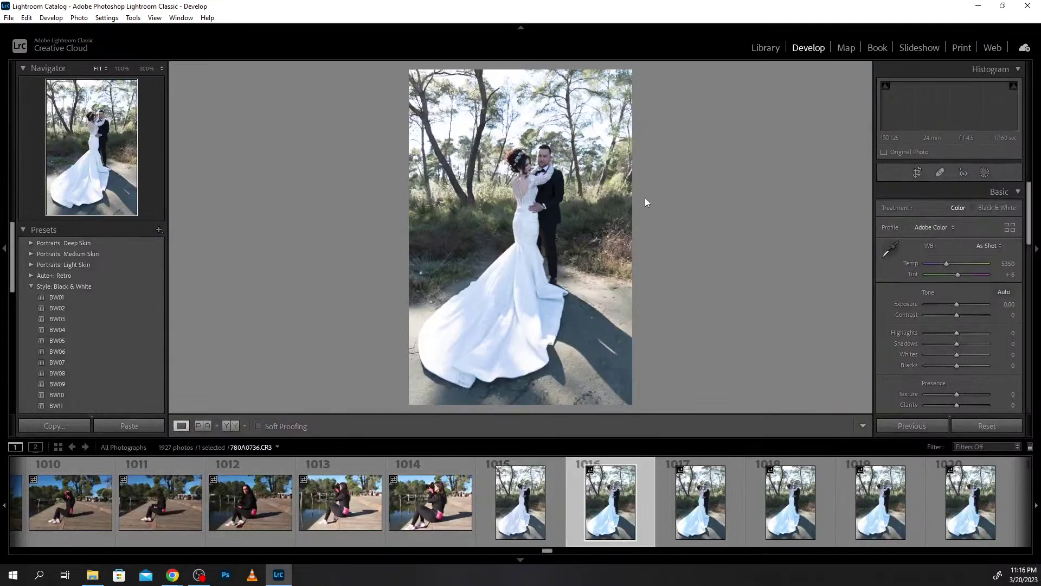
pyautogui.press('Right')
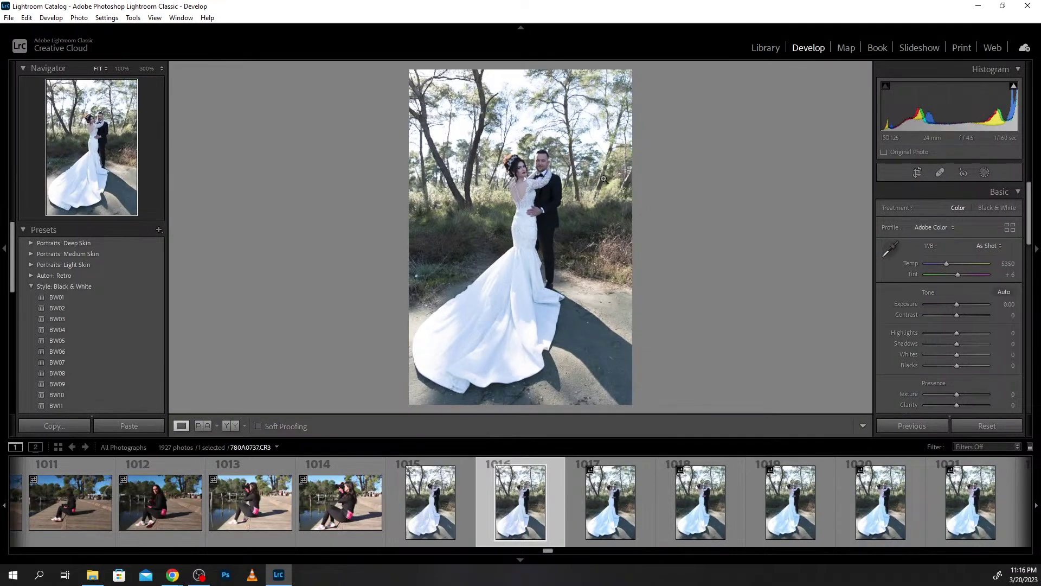
# Zoom in on the groom's face and heal the spot on his cheek with Spot Removal.
pyautogui.click(537, 161)
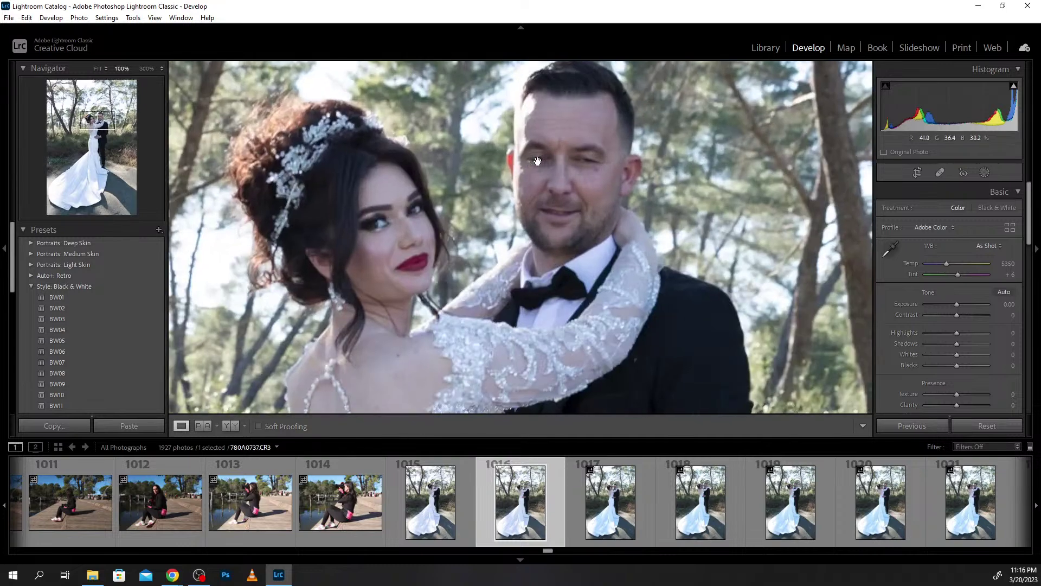
pyautogui.click(570, 186)
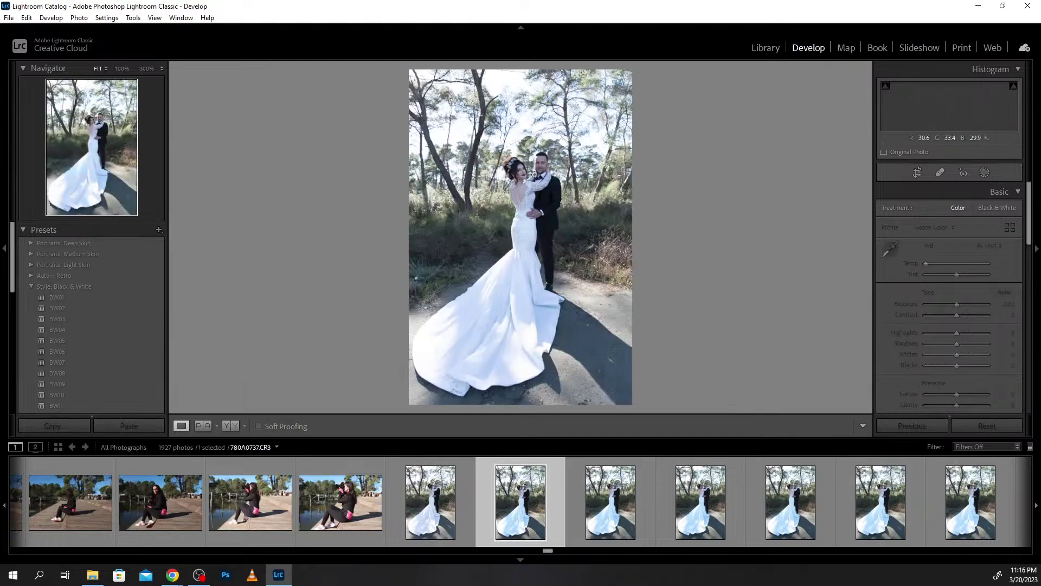
pyautogui.click(564, 194)
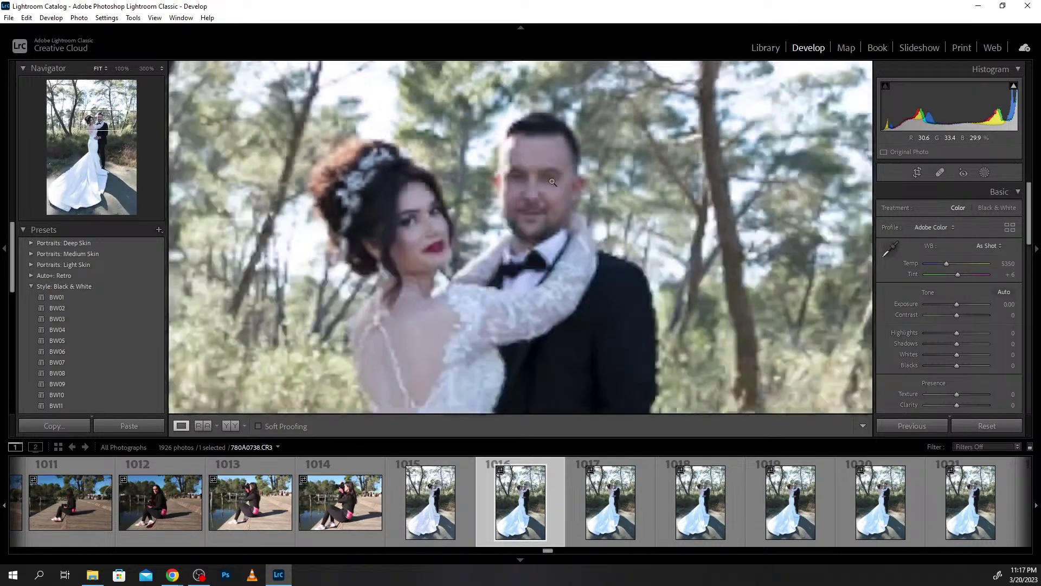
pyautogui.click(545, 173)
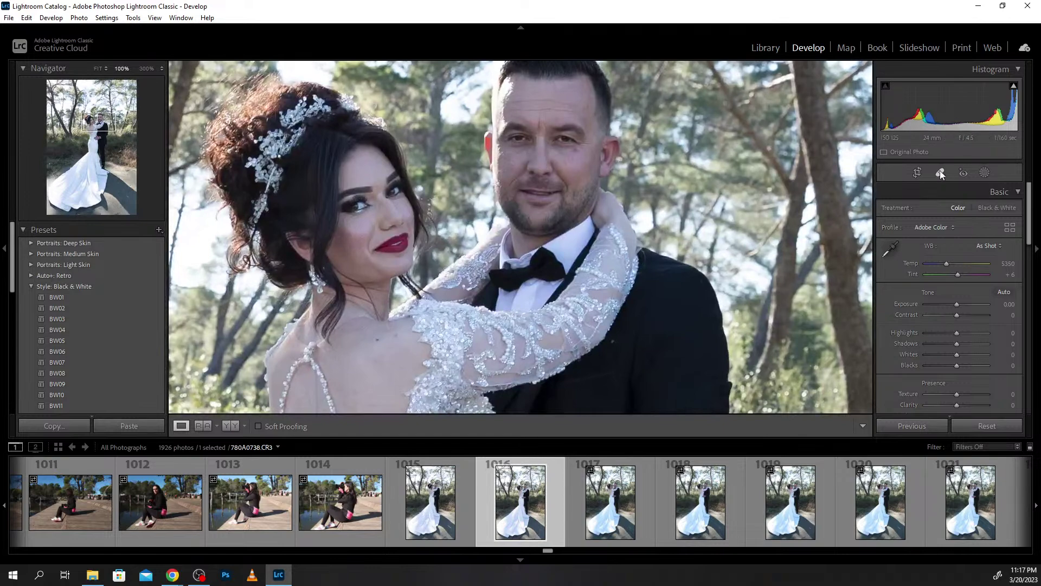
pyautogui.click(940, 171)
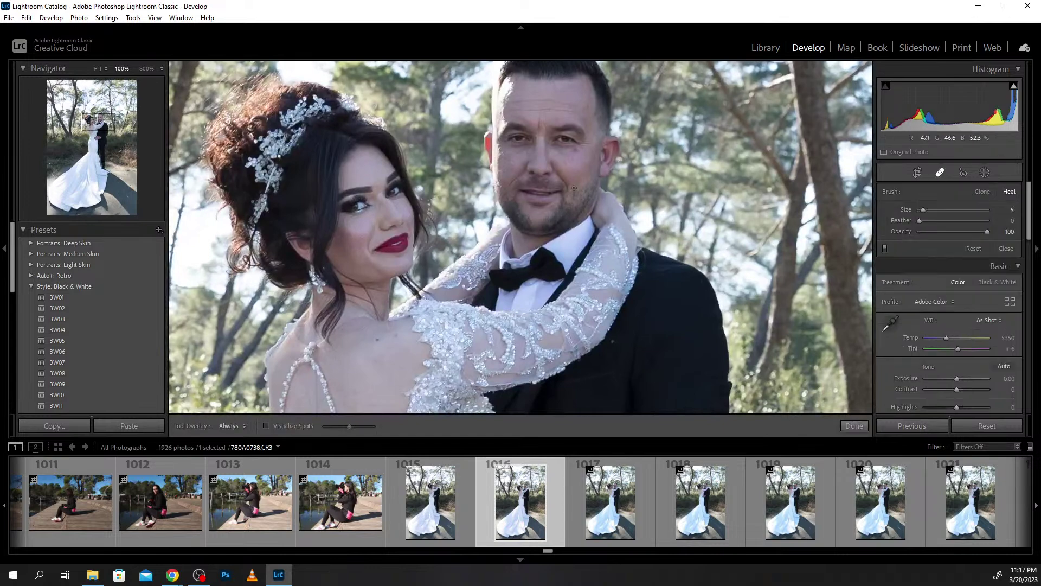
pyautogui.click(575, 153)
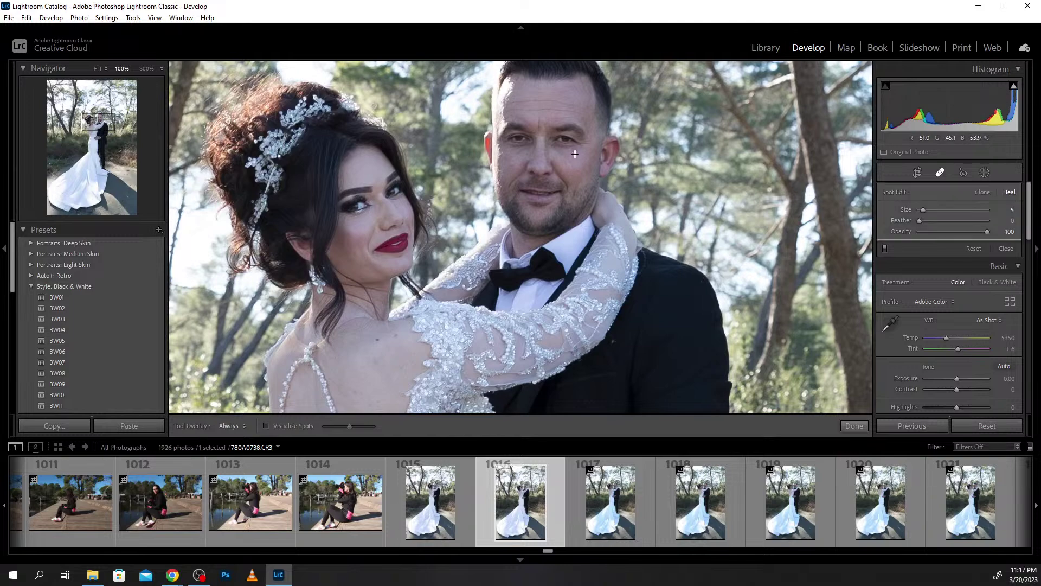
pyautogui.moveTo(575, 152)
pyautogui.mouseDown()
pyautogui.moveTo(564, 157)
pyautogui.moveTo(575, 153)
pyautogui.mouseUp()
pyautogui.click(854, 426)
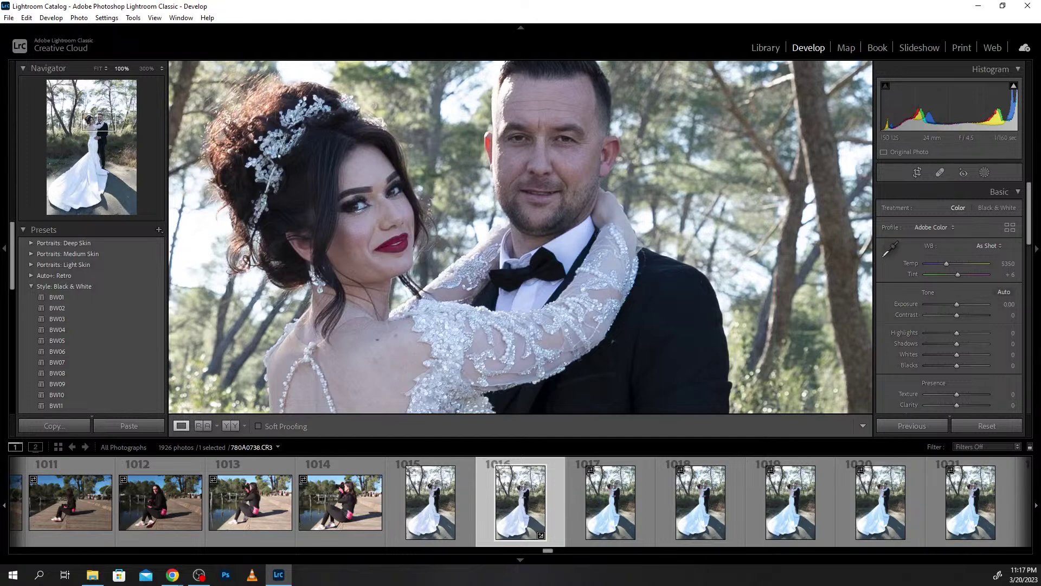
pyautogui.hotkey('alt', 'Tab')
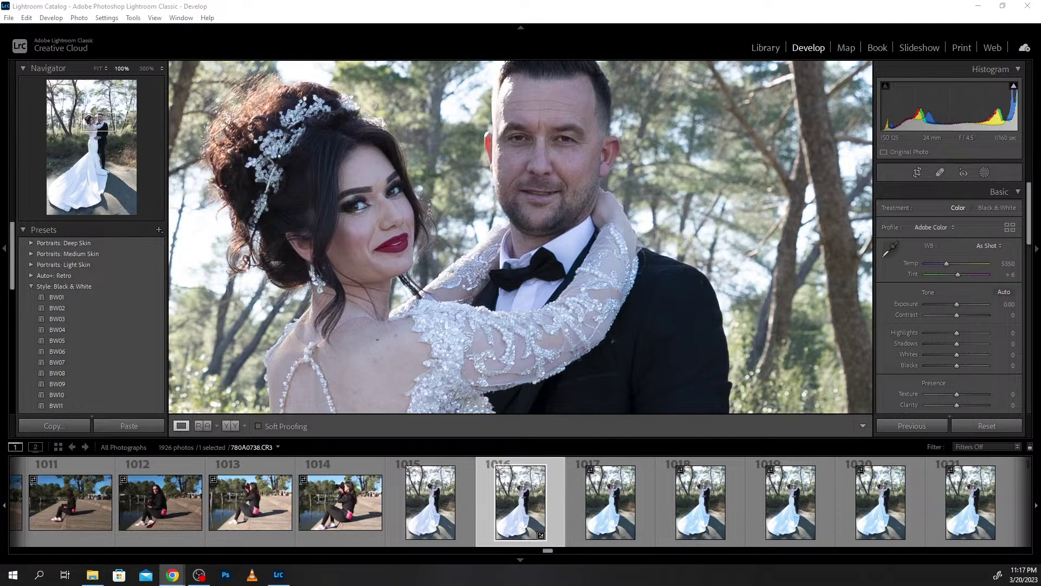
# Set Temp to 6825 and bring Highlights down to about -93.
pyautogui.click(397, 224)
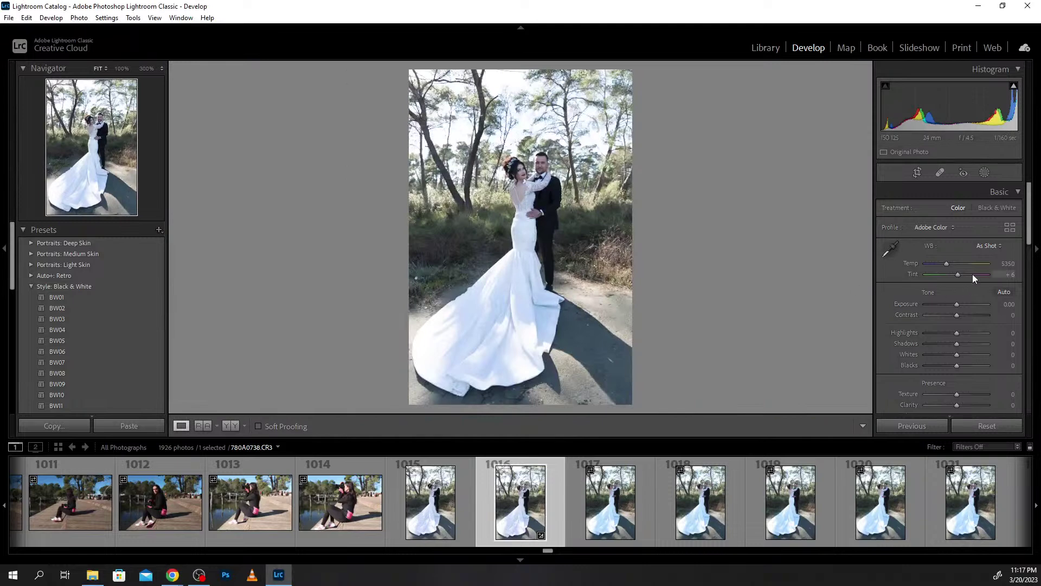
pyautogui.click(956, 264)
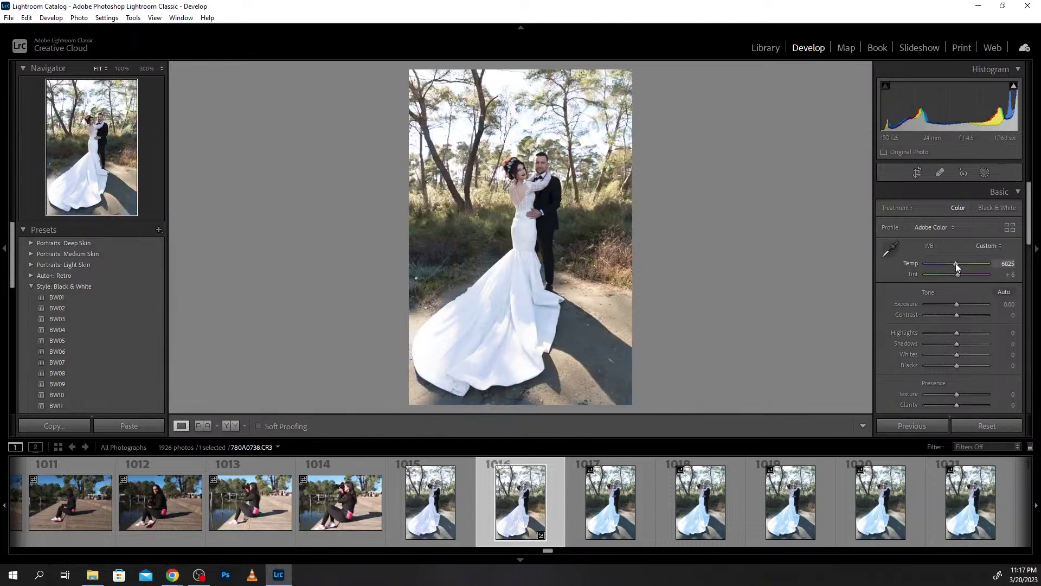
pyautogui.click(939, 333)
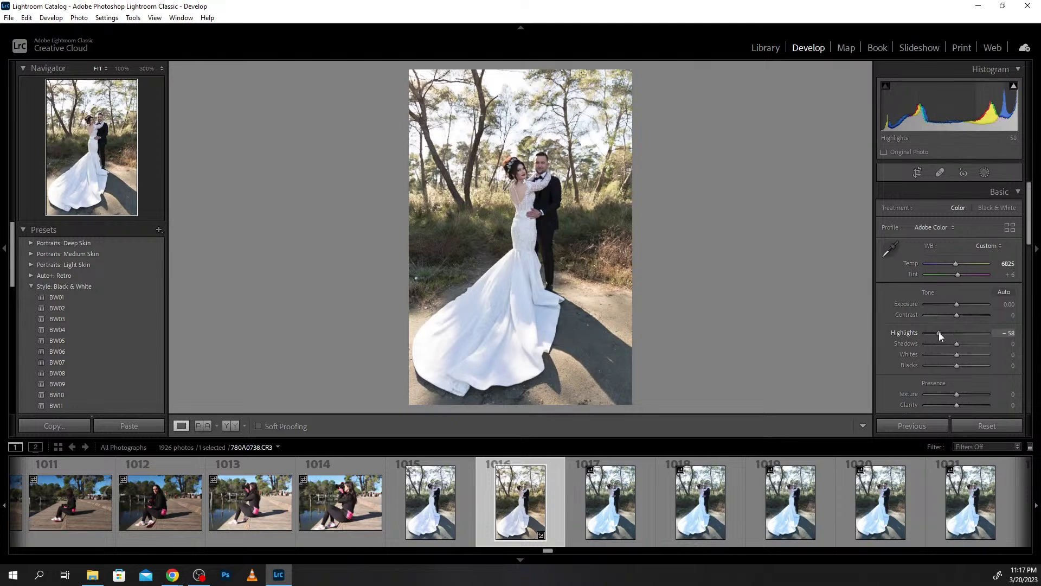
pyautogui.moveTo(946, 337)
pyautogui.mouseDown()
pyautogui.moveTo(908, 322)
pyautogui.moveTo(915, 341)
pyautogui.mouseUp()
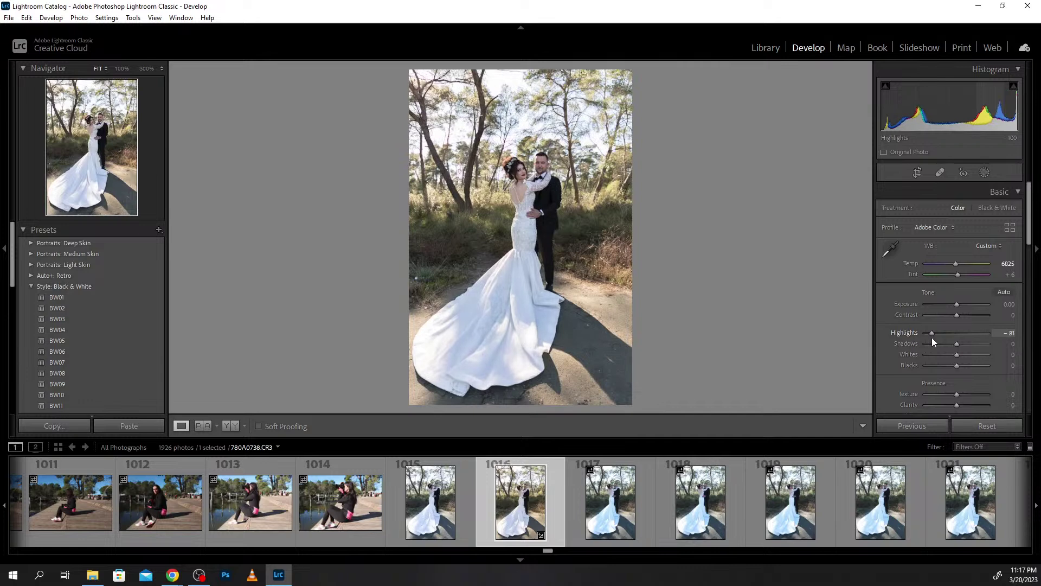
pyautogui.moveTo(925, 341); pyautogui.dragTo(928, 337)
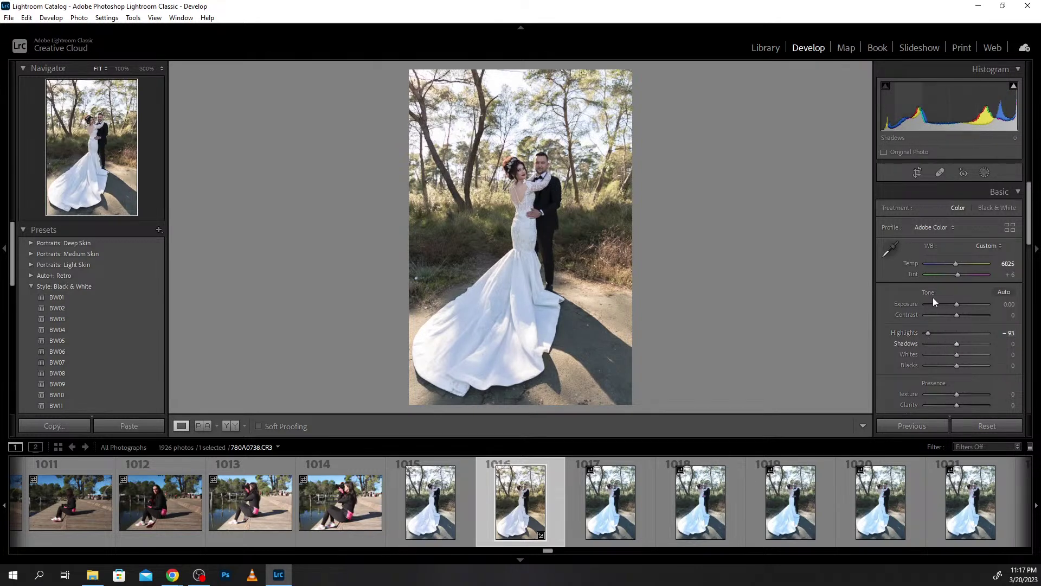
# In Calibration, set the Red Primary to hue +5 and saturation +30.
pyautogui.scroll(-10, 936, 288)
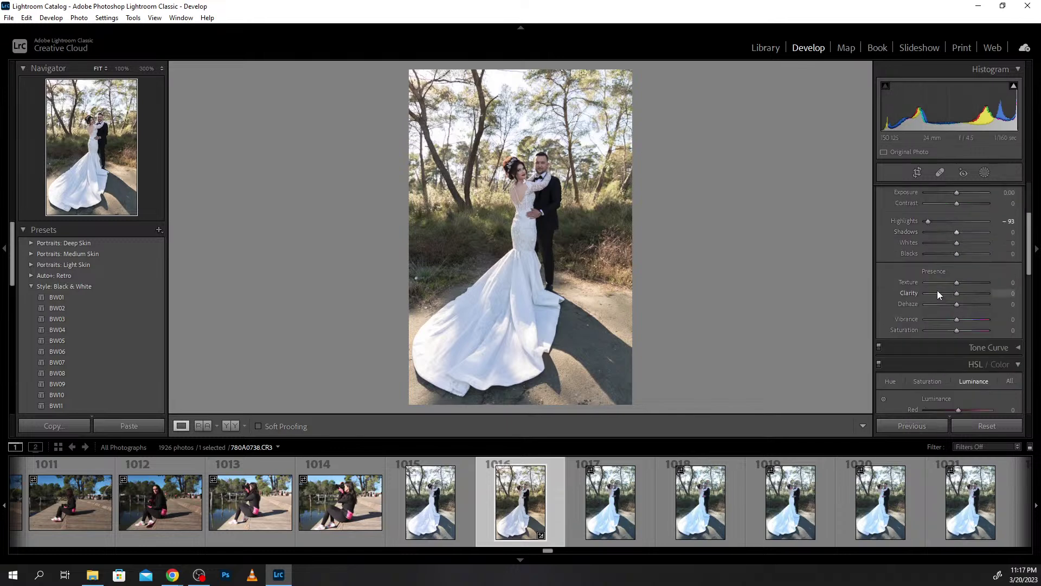
pyautogui.scroll(-3, 938, 291)
pyautogui.scroll(-5, 937, 290)
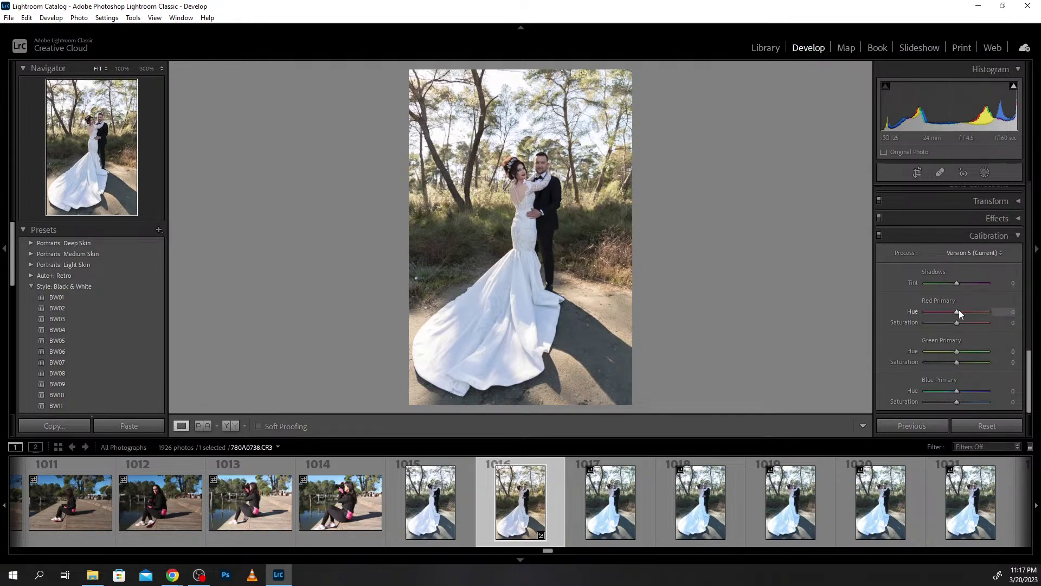
pyautogui.moveTo(957, 311)
pyautogui.mouseDown()
pyautogui.moveTo(995, 317)
pyautogui.moveTo(918, 314)
pyautogui.moveTo(1008, 323)
pyautogui.moveTo(954, 322)
pyautogui.moveTo(972, 321)
pyautogui.moveTo(959, 323)
pyautogui.moveTo(968, 352)
pyautogui.moveTo(985, 352)
pyautogui.moveTo(913, 352)
pyautogui.mouseUp()
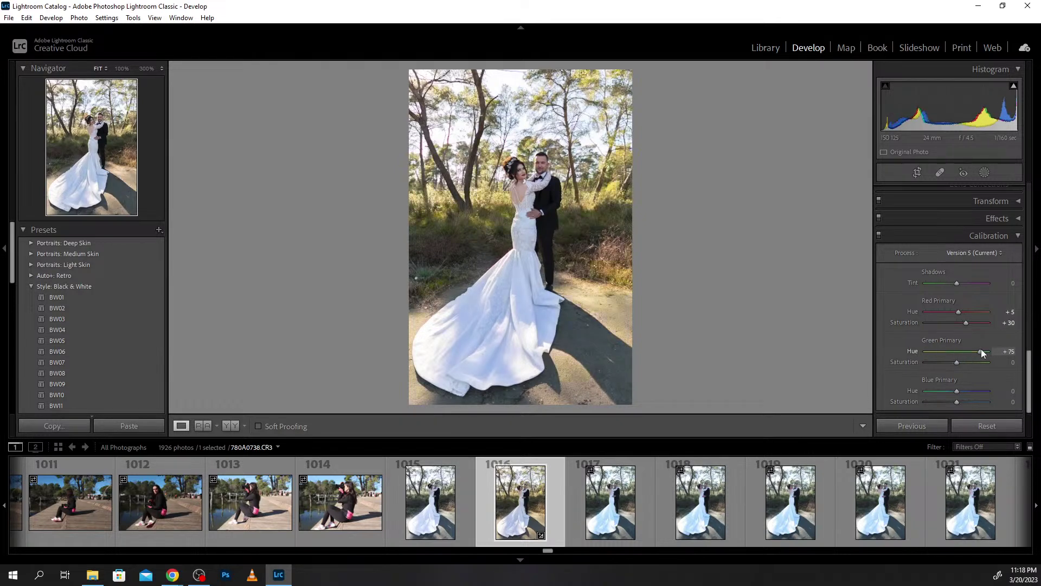
# Set Green Primary to hue +12, saturation +18, and Blue Primary to hue -5, saturation +9.
pyautogui.moveTo(982, 353); pyautogui.dragTo(994, 353)
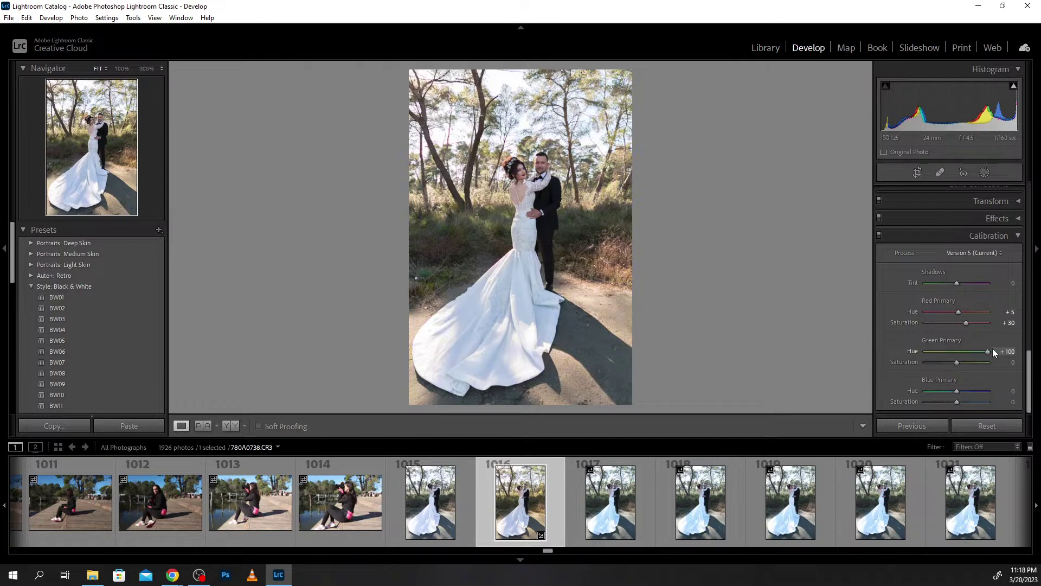
pyautogui.moveTo(988, 360); pyautogui.dragTo(962, 359)
pyautogui.moveTo(959, 352)
pyautogui.mouseDown()
pyautogui.moveTo(1001, 362)
pyautogui.moveTo(962, 362)
pyautogui.mouseUp()
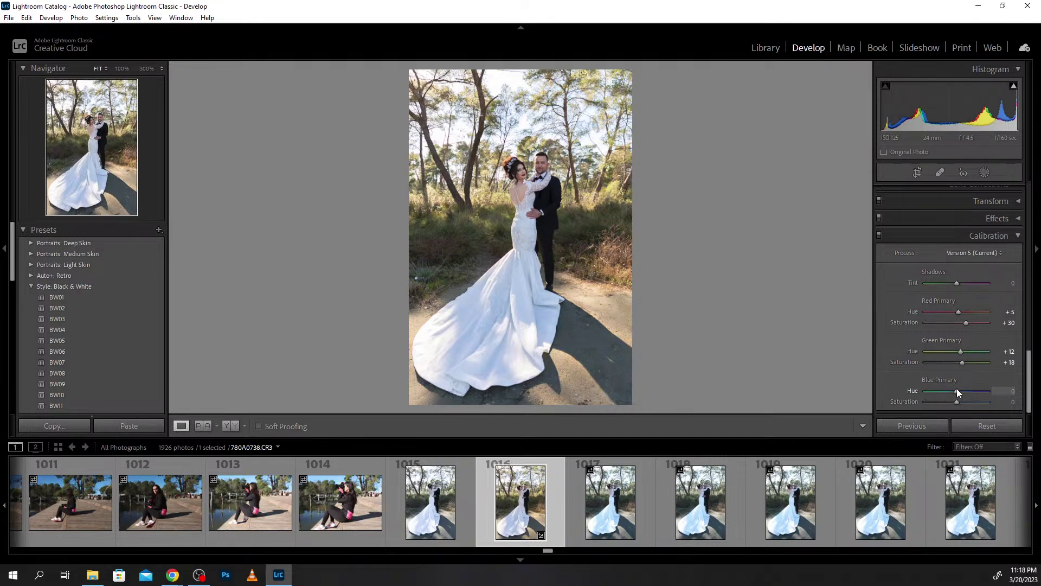
pyautogui.moveTo(957, 390)
pyautogui.mouseDown()
pyautogui.moveTo(987, 391)
pyautogui.moveTo(914, 389)
pyautogui.moveTo(1008, 395)
pyautogui.moveTo(956, 395)
pyautogui.mouseUp()
pyautogui.moveTo(957, 404)
pyautogui.mouseDown()
pyautogui.moveTo(1010, 410)
pyautogui.moveTo(960, 411)
pyautogui.mouseUp()
# In the HSL panel, set Orange Luminance to +2.
pyautogui.scroll(3, 983, 232)
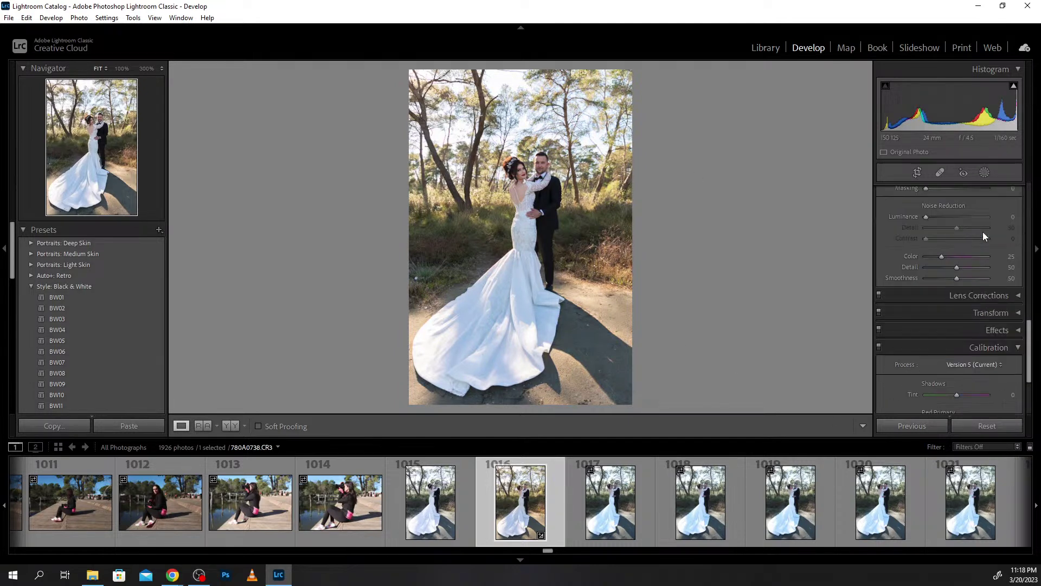
pyautogui.scroll(3, 982, 274)
pyautogui.scroll(-2, 981, 268)
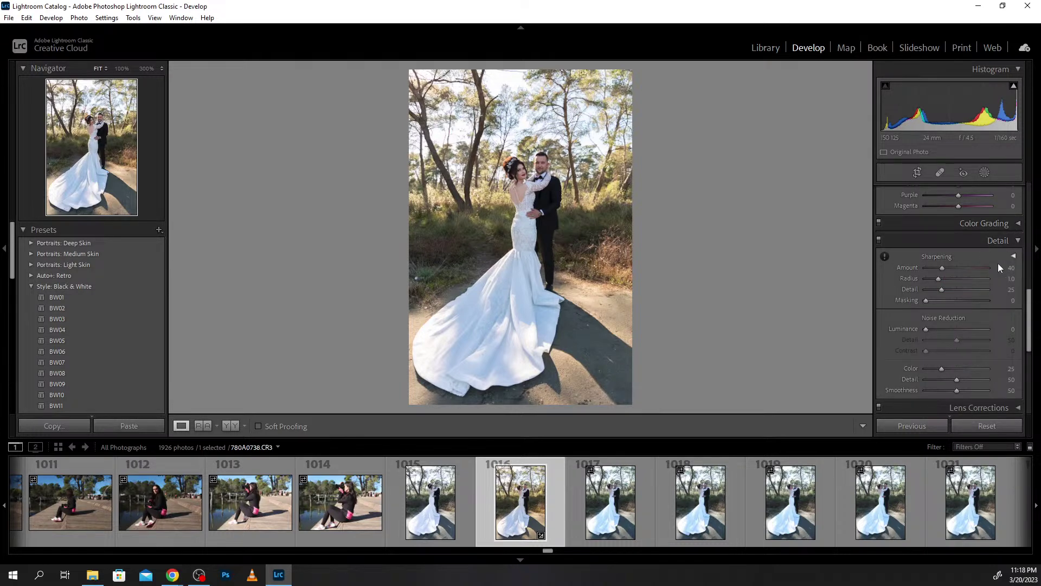
pyautogui.scroll(-2, 987, 296)
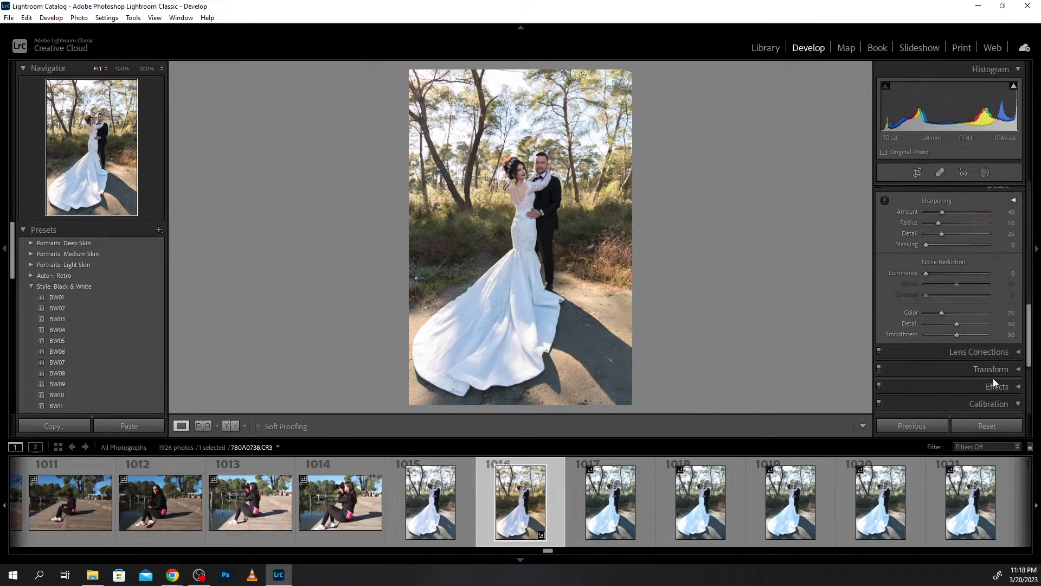
pyautogui.scroll(2, 992, 340)
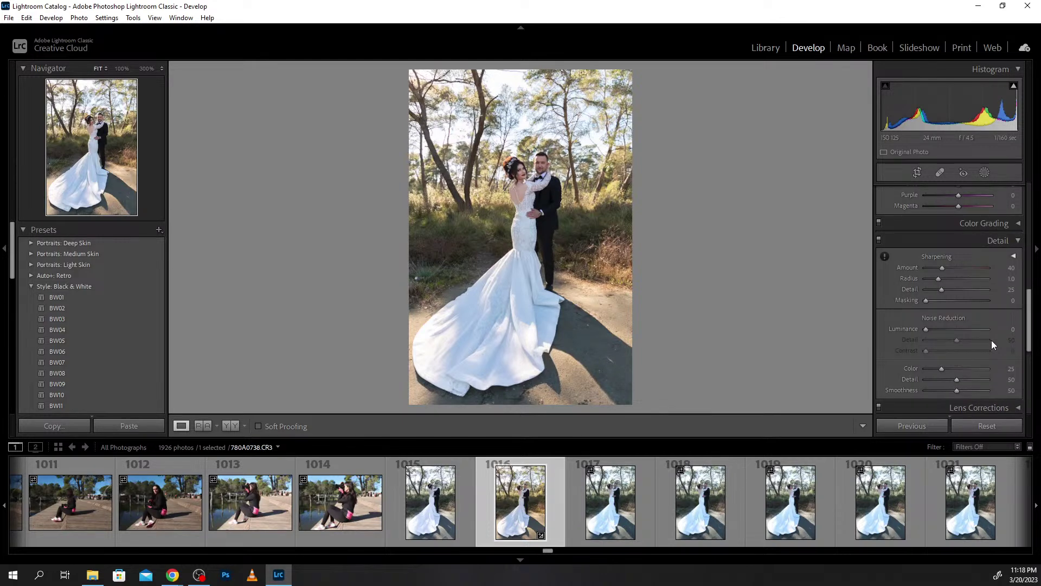
pyautogui.scroll(2, 991, 341)
pyautogui.scroll(2, 992, 345)
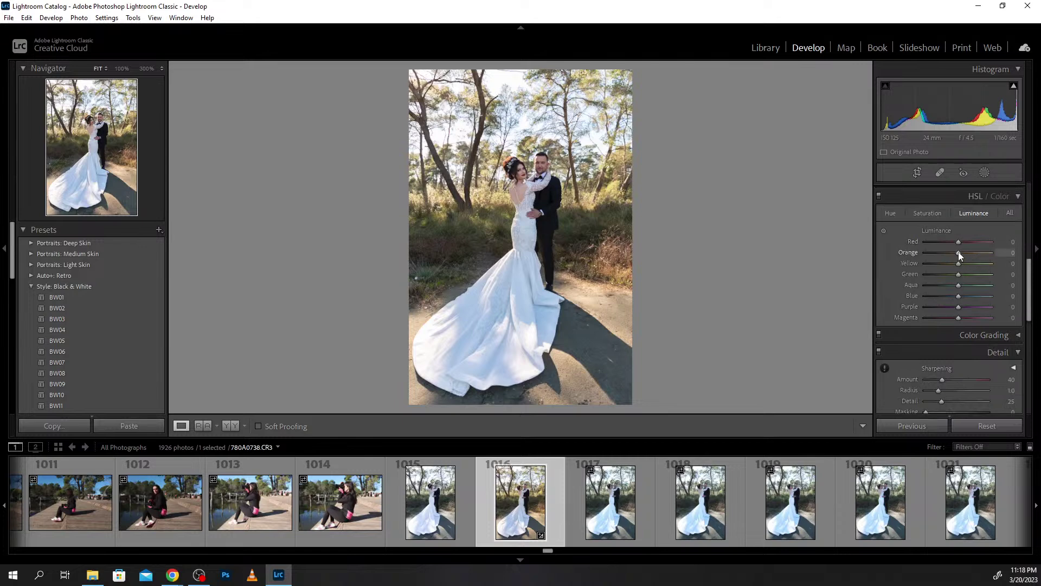
pyautogui.moveTo(962, 249); pyautogui.dragTo(974, 251)
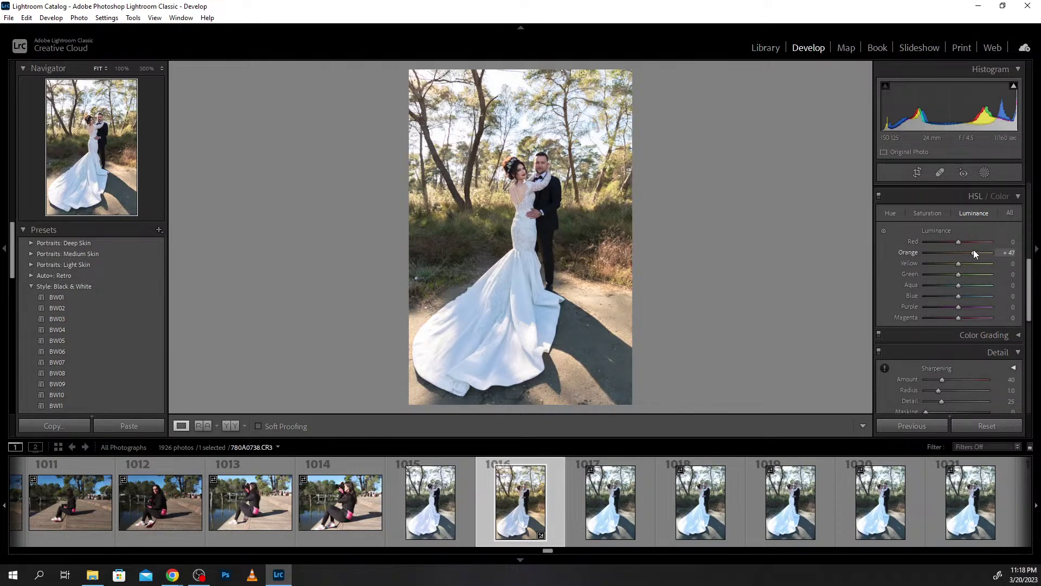
pyautogui.doubleClick(974, 251)
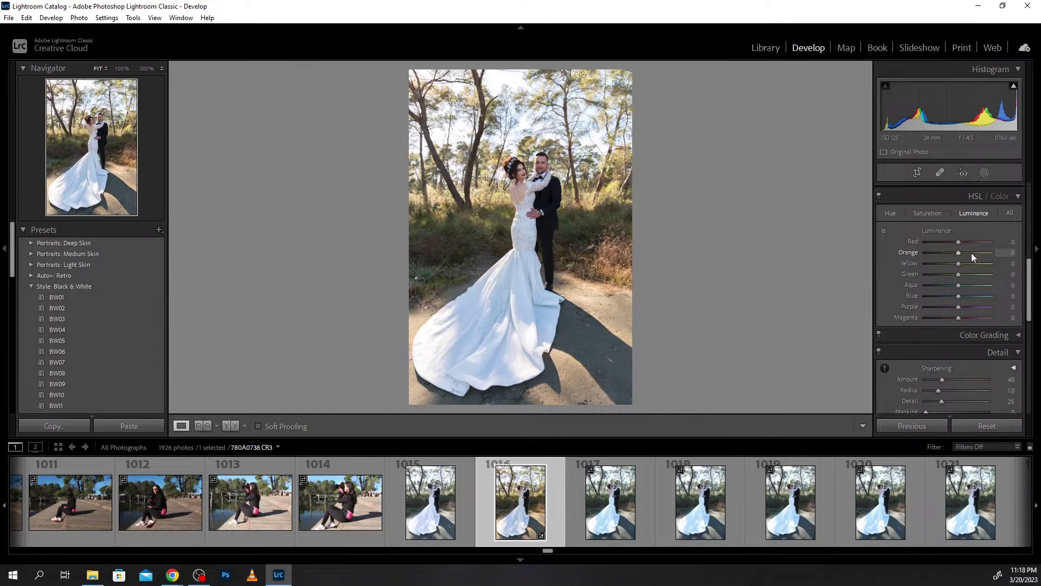
pyautogui.click(959, 252)
# Set Orange Saturation to +7, Blue Saturation to -15, and Blue Luminance to +7.
pyautogui.click(934, 214)
pyautogui.moveTo(959, 252)
pyautogui.mouseDown()
pyautogui.moveTo(1000, 252)
pyautogui.moveTo(963, 252)
pyautogui.mouseUp()
pyautogui.moveTo(963, 255); pyautogui.dragTo(961, 254)
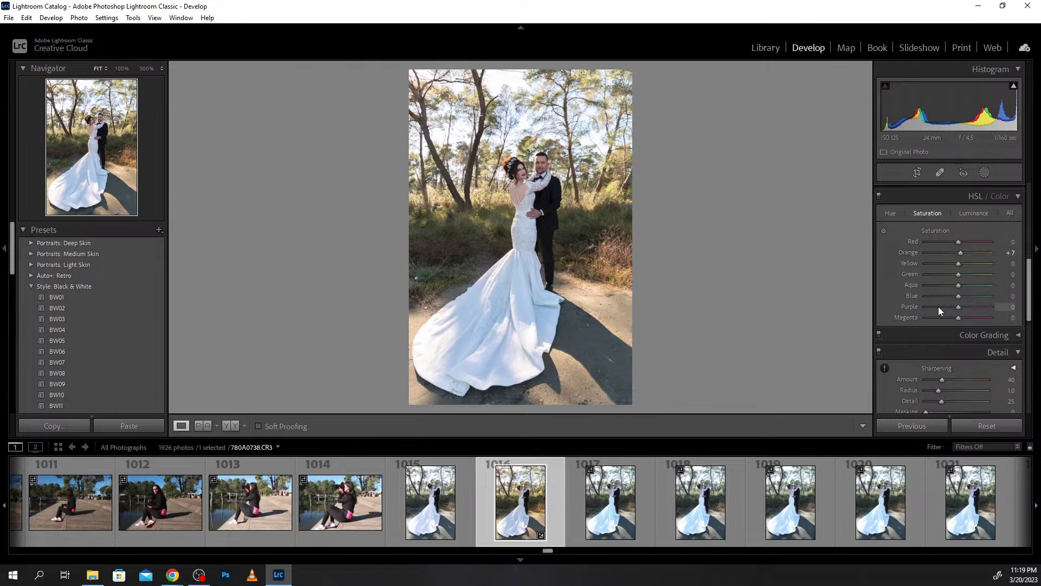
pyautogui.moveTo(961, 297)
pyautogui.mouseDown()
pyautogui.moveTo(975, 298)
pyautogui.moveTo(960, 297)
pyautogui.mouseUp()
pyautogui.moveTo(960, 297)
pyautogui.mouseDown()
pyautogui.moveTo(950, 295)
pyautogui.moveTo(956, 304)
pyautogui.mouseUp()
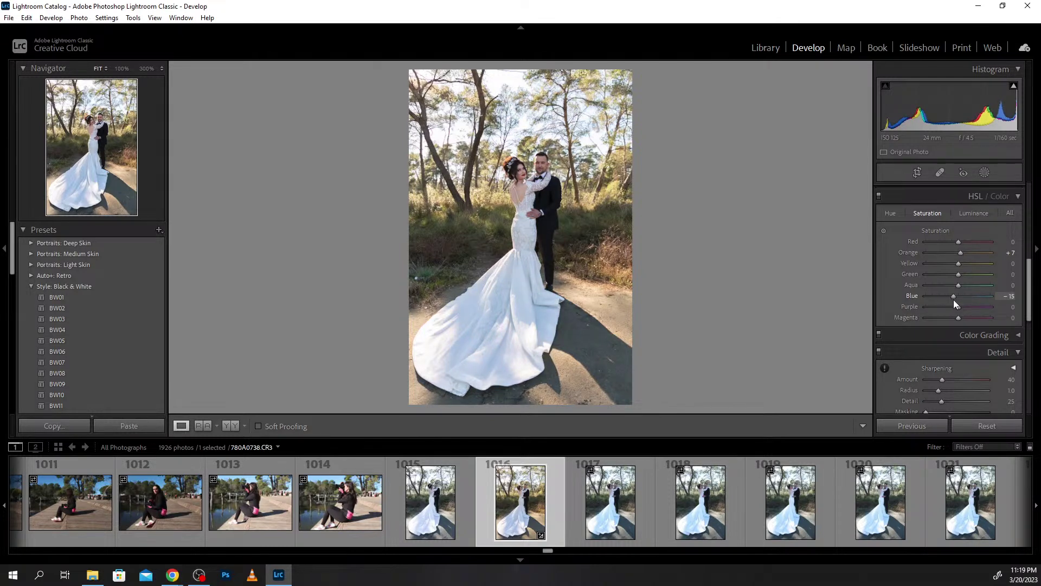
pyautogui.click(969, 213)
pyautogui.moveTo(958, 296)
pyautogui.mouseDown()
pyautogui.moveTo(935, 295)
pyautogui.moveTo(959, 302)
pyautogui.mouseUp()
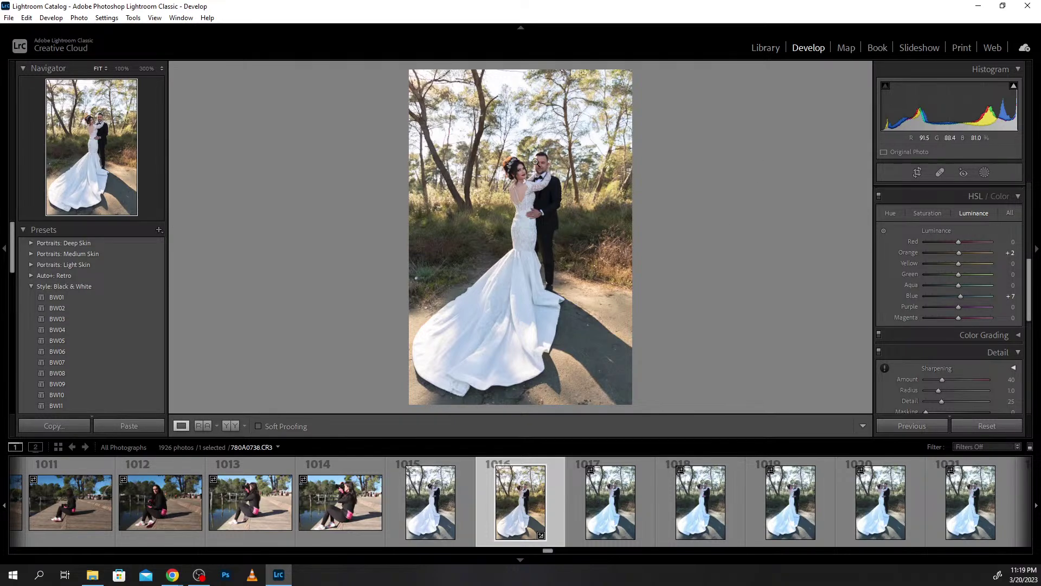
# Rotate the portrait to a -1.97° straighten angle and apply the crop.
pyautogui.click(552, 165)
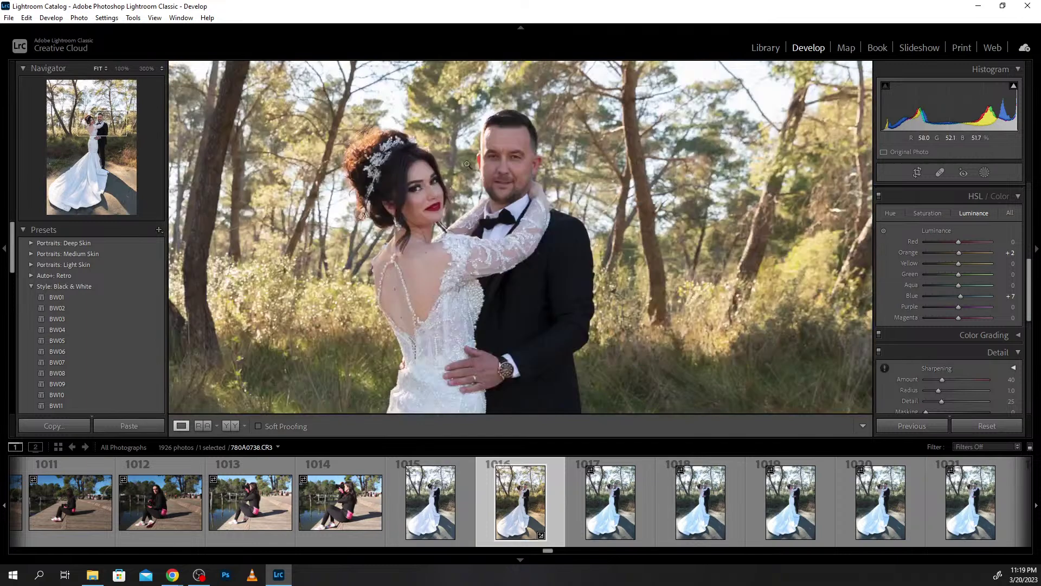
pyautogui.click(467, 164)
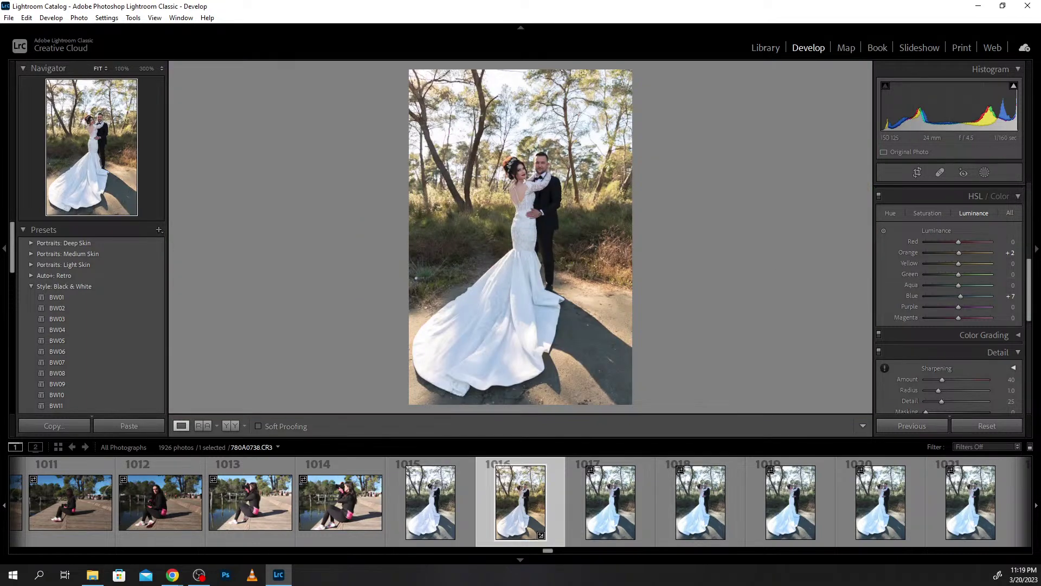
pyautogui.click(917, 173)
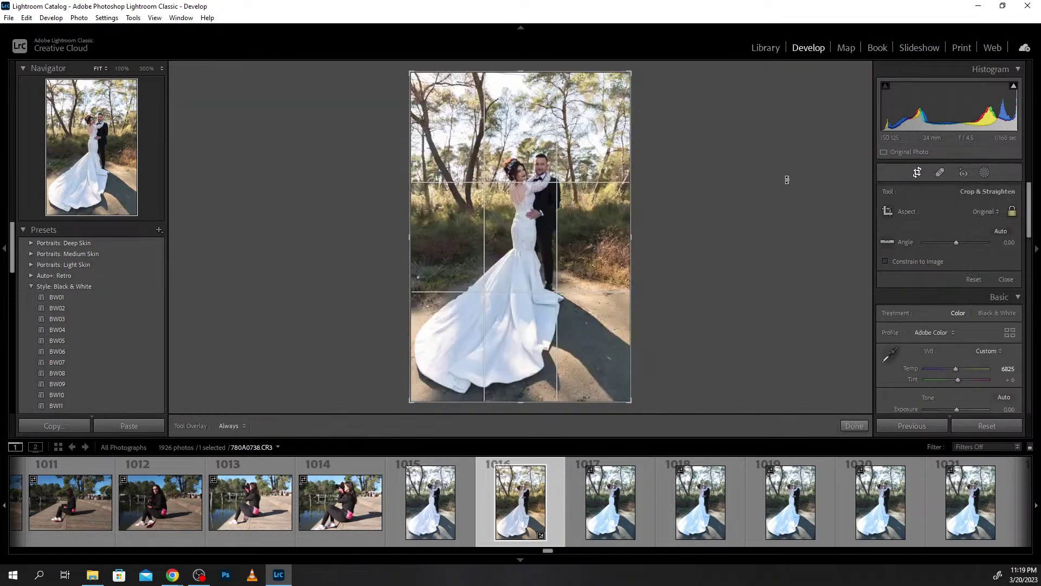
pyautogui.moveTo(723, 155); pyautogui.dragTo(723, 149)
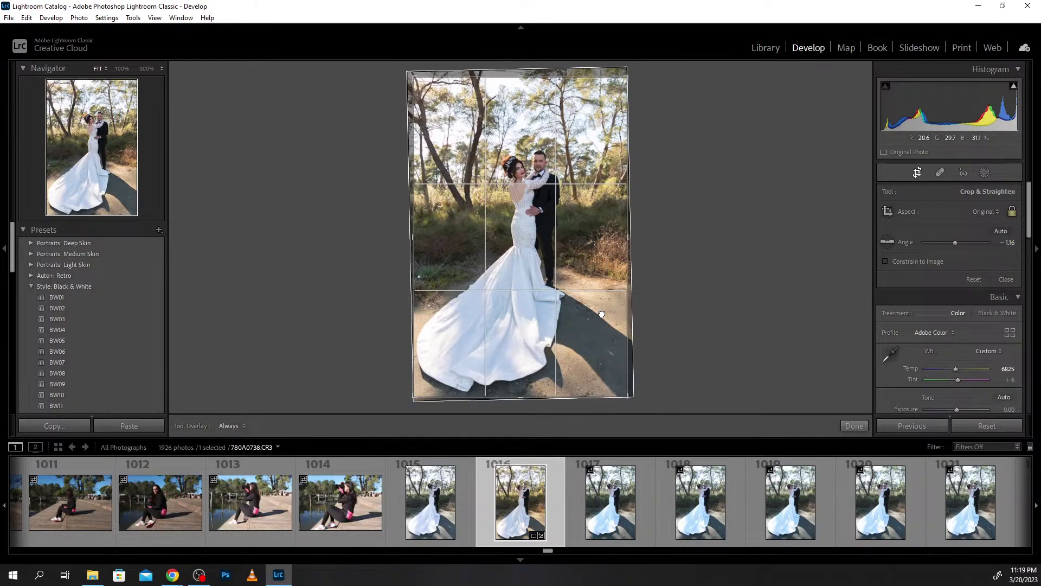
pyautogui.moveTo(675, 213); pyautogui.dragTo(674, 212)
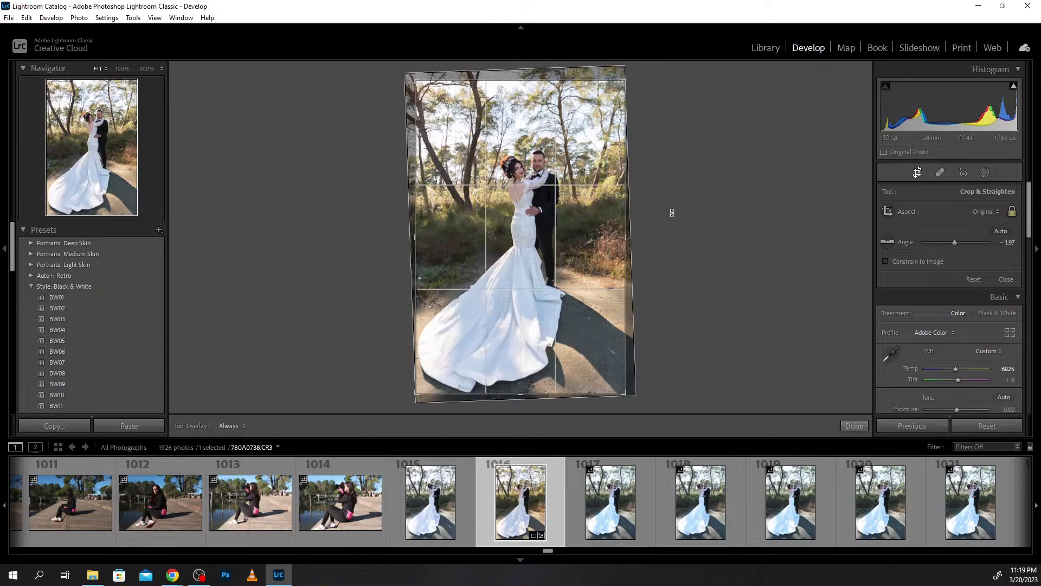
pyautogui.moveTo(674, 212); pyautogui.dragTo(673, 212)
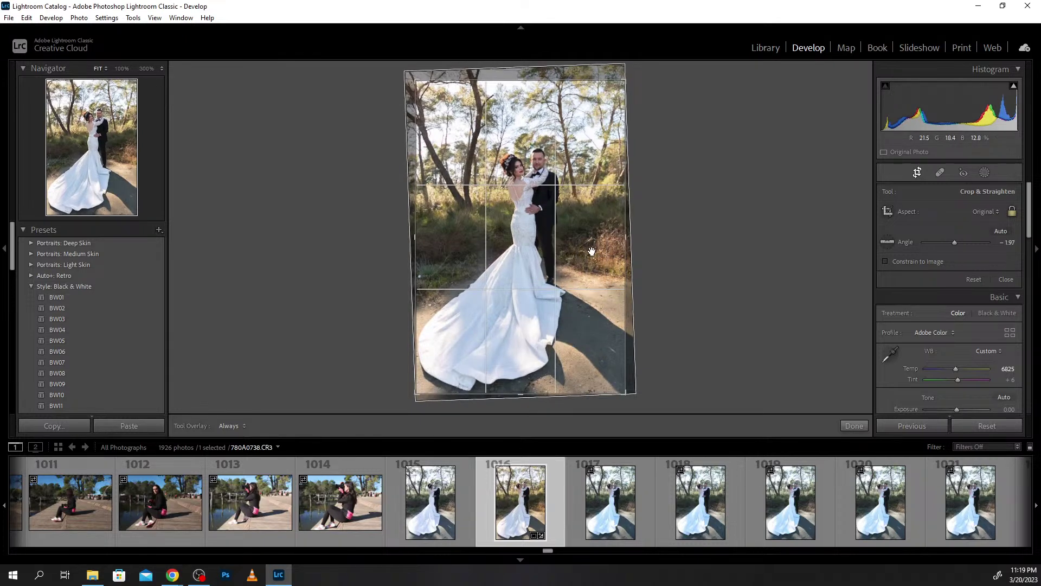
pyautogui.press('Return')
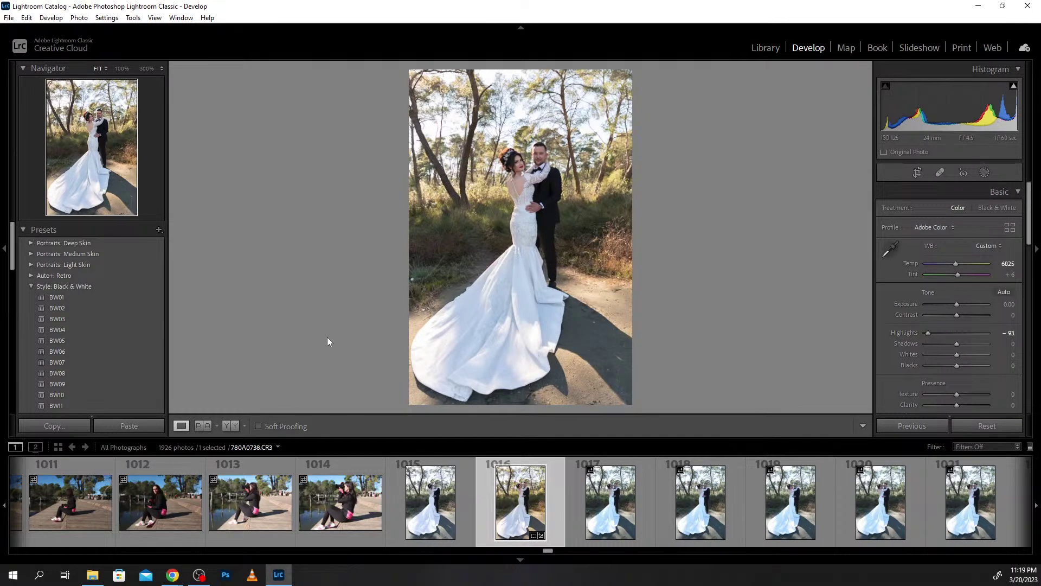
# Show Before/After and sync this portrait's settings to frame 1015.
pyautogui.click(235, 428)
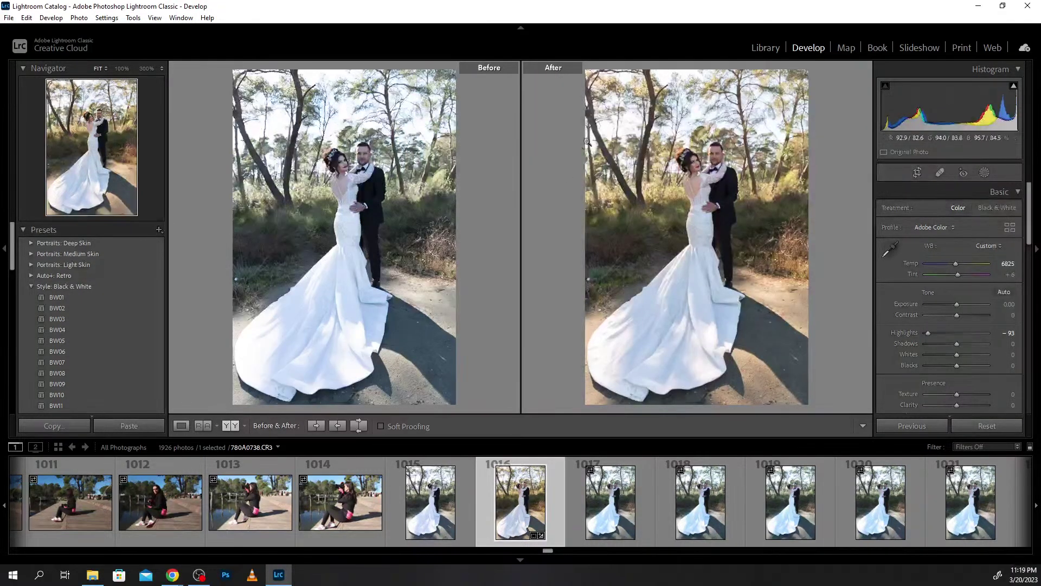
pyautogui.moveTo(431, 501)
pyautogui.keyDown('ctrl'); pyautogui.click(466, 504); pyautogui.keyUp('ctrl')
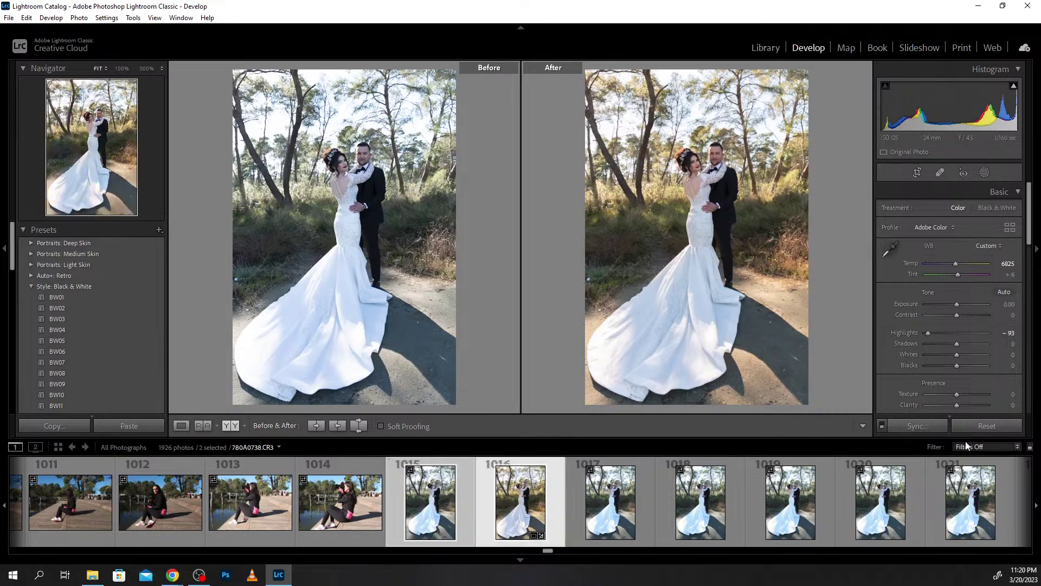
pyautogui.click(932, 428)
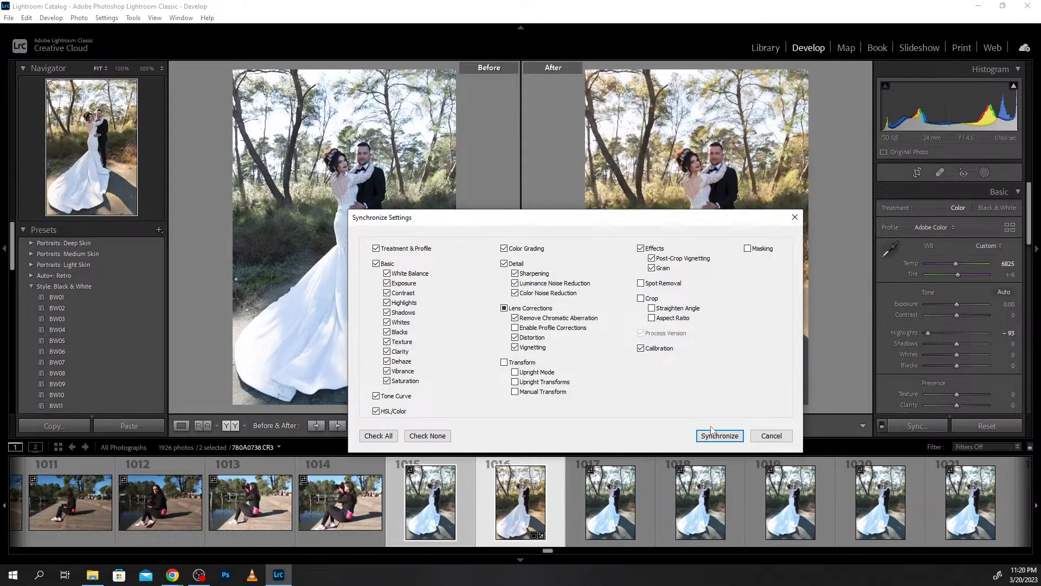
pyautogui.click(722, 437)
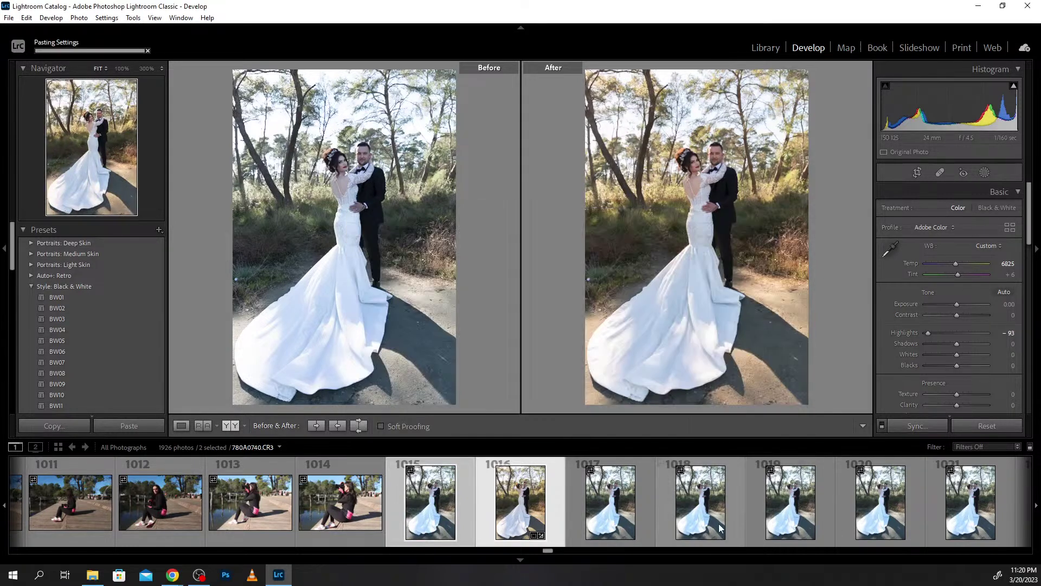
# Inspect frame 1015 at 100% on the groom to check the synced look.
pyautogui.click(448, 506)
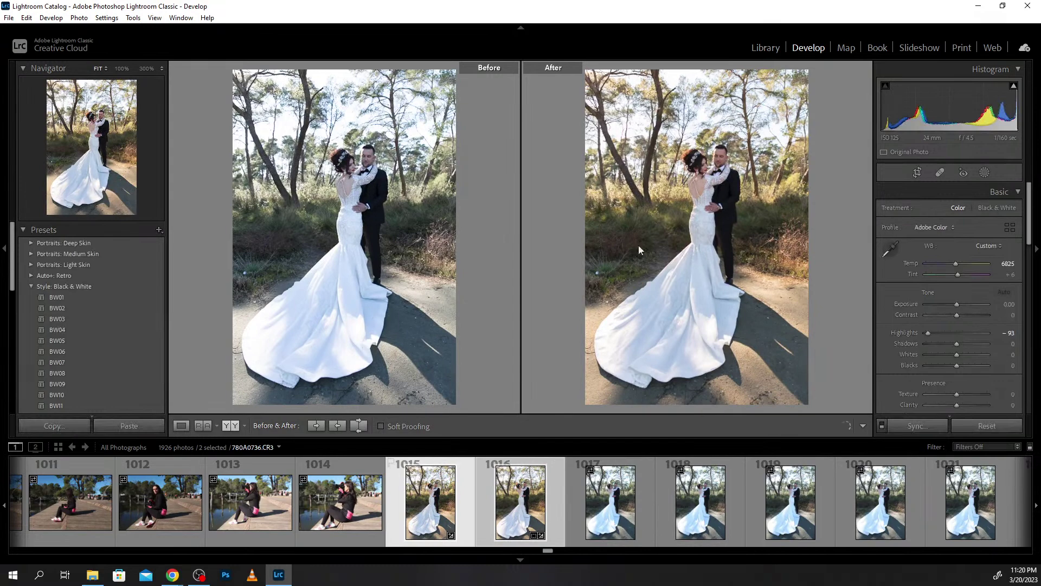
pyautogui.click(728, 167)
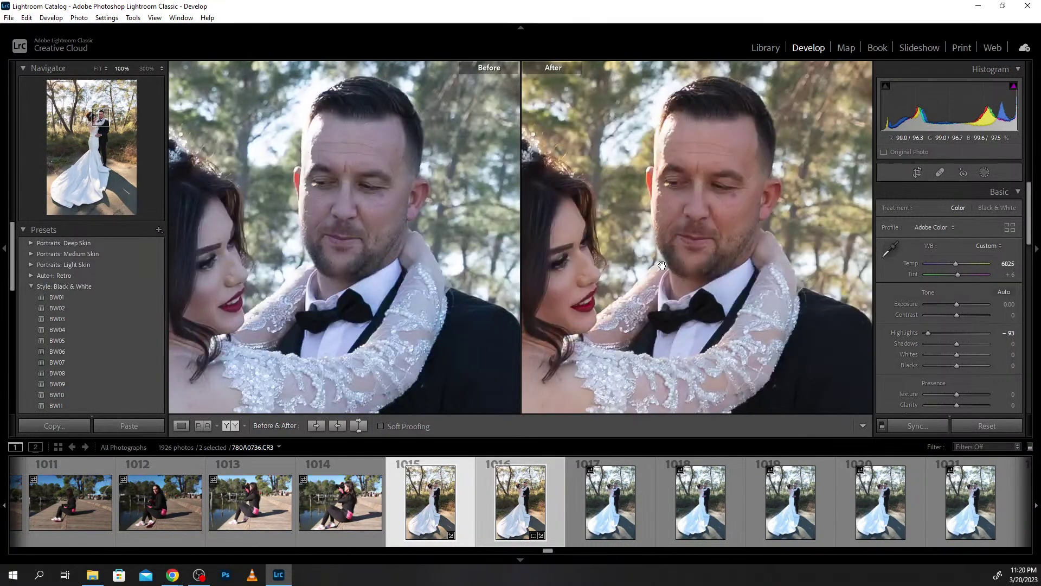
pyautogui.moveTo(662, 265); pyautogui.dragTo(591, 151)
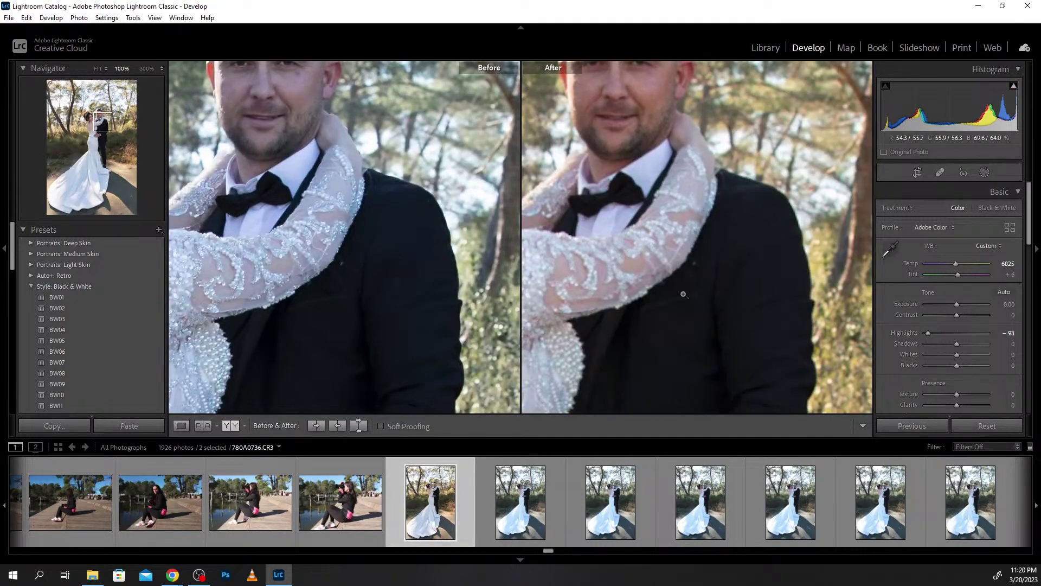
pyautogui.click(525, 518)
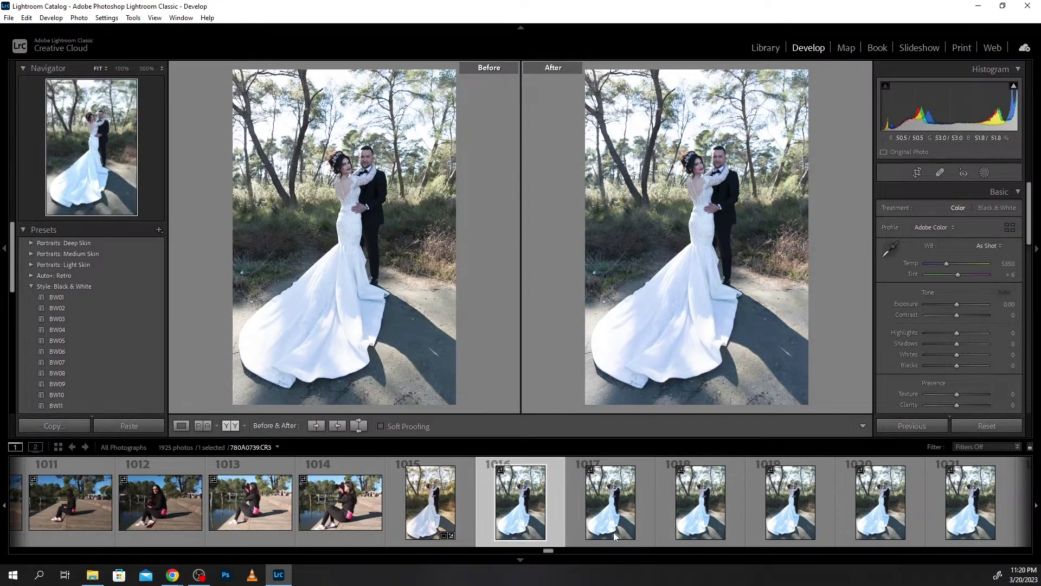
# Reselect frame 1015 and toggle Enable Profile Corrections off and back on in Lens Corrections.
pyautogui.click(451, 515)
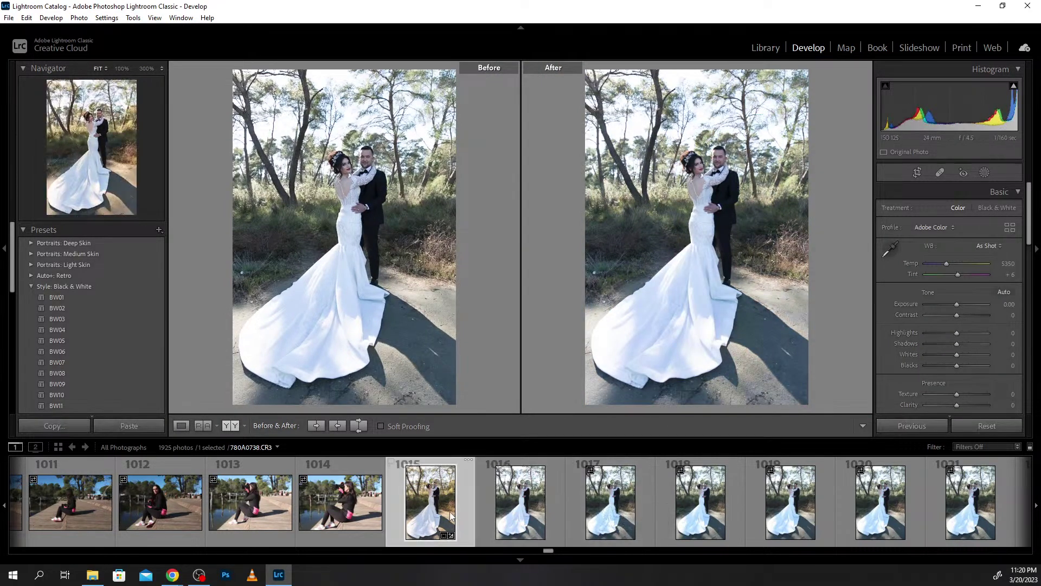
pyautogui.click(518, 509)
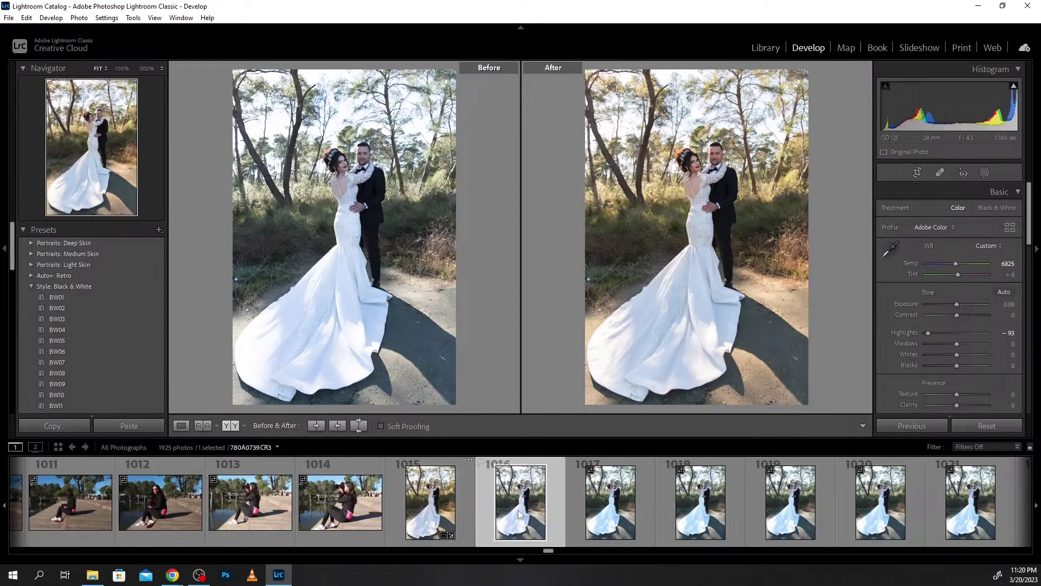
pyautogui.click(467, 505)
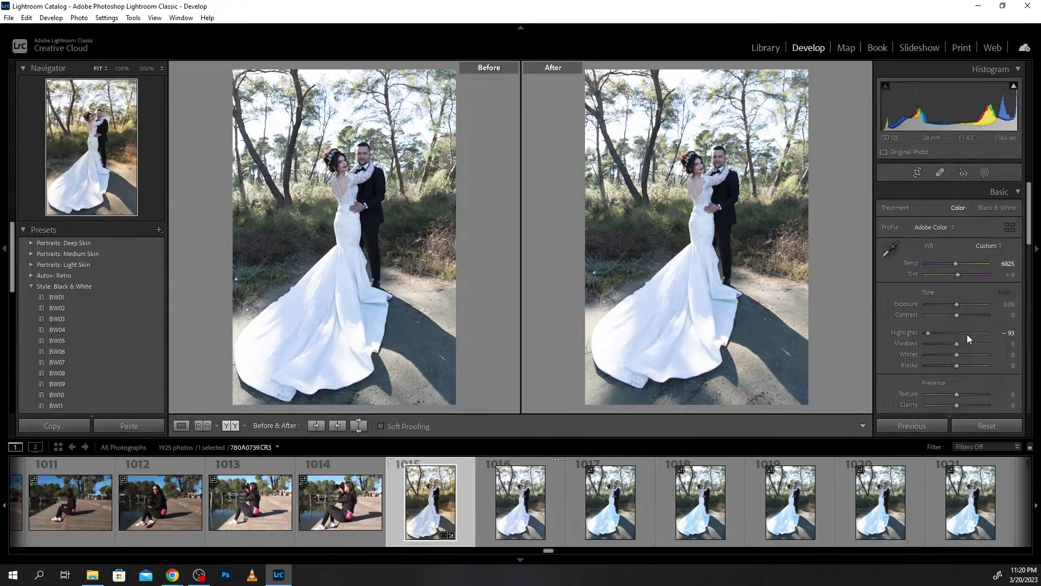
pyautogui.scroll(-5, 967, 334)
pyautogui.scroll(-5, 968, 334)
pyautogui.scroll(-5, 968, 334)
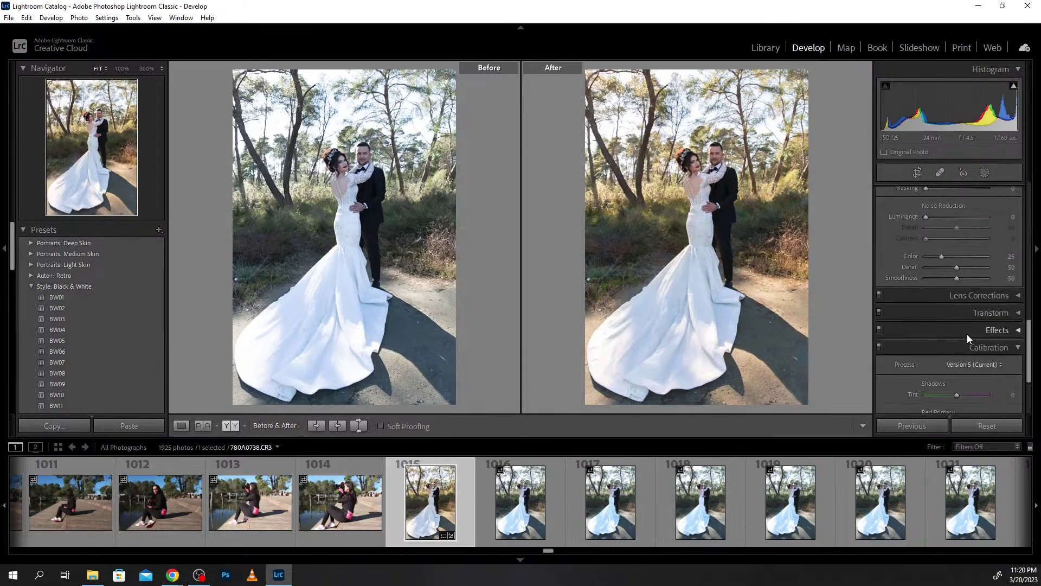
pyautogui.click(985, 296)
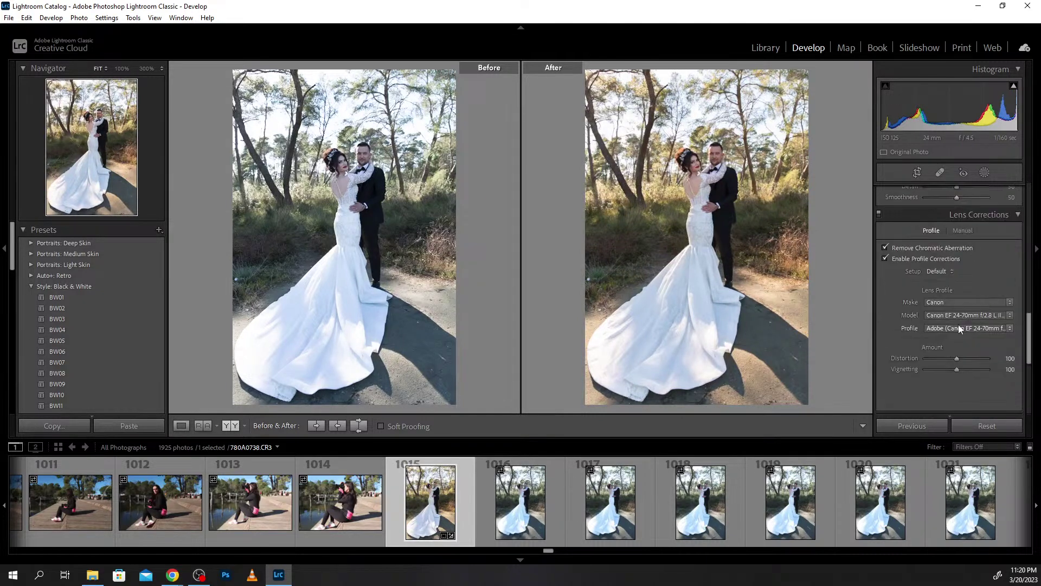
pyautogui.click(884, 258)
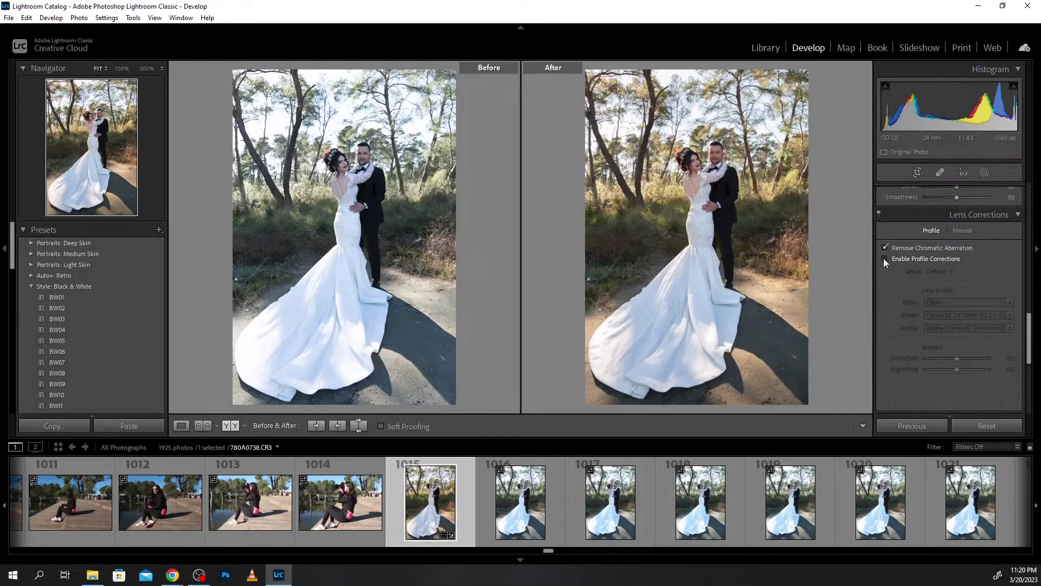
pyautogui.click(885, 259)
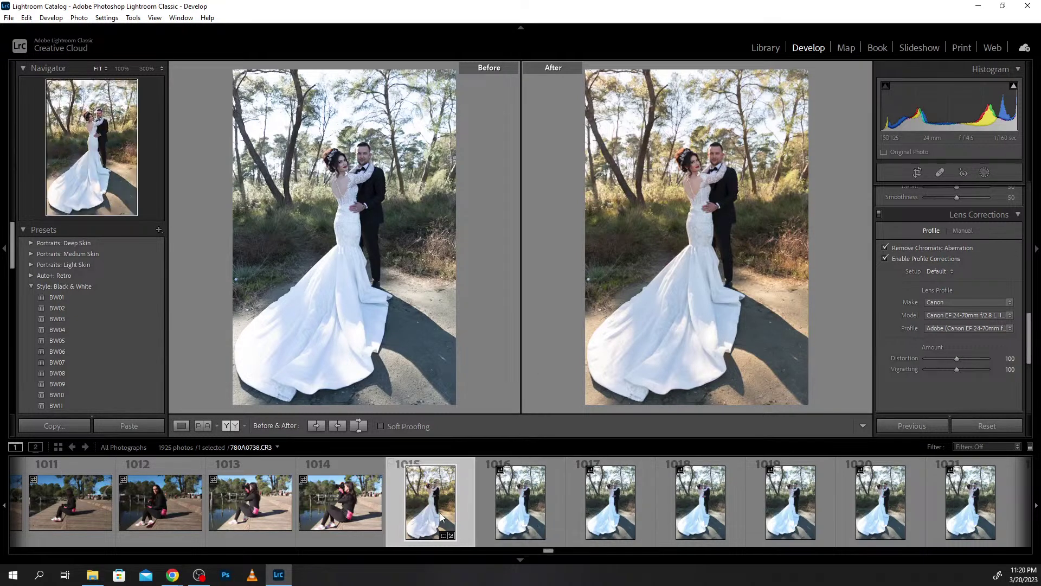
# Select the 16-frame wedding series and synchronize the edited photo's develop settings across it.
pyautogui.scroll(-4, 552, 507)
pyautogui.scroll(-4, 552, 506)
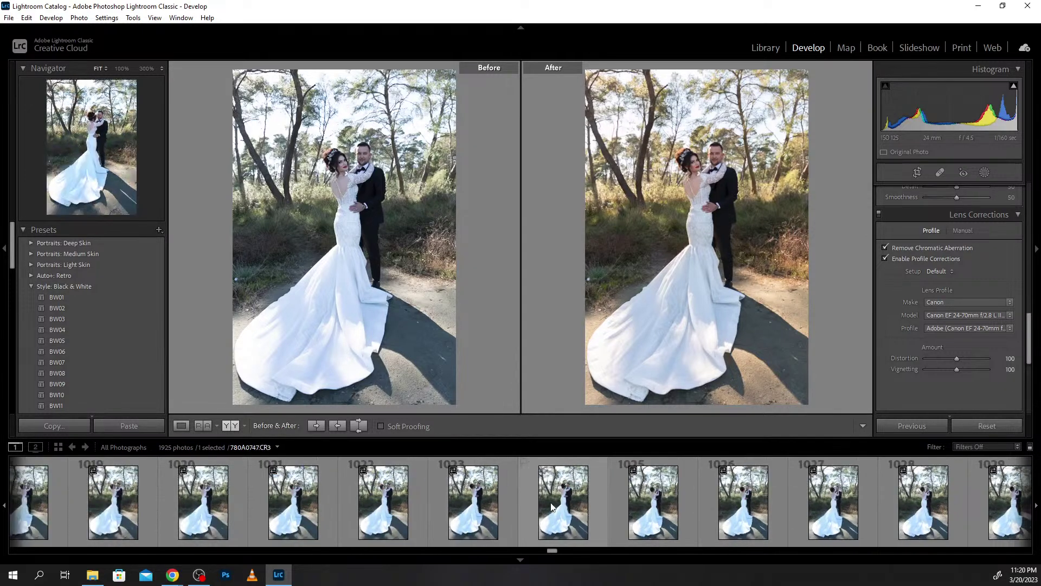
pyautogui.scroll(-3, 551, 507)
pyautogui.keyDown('shift'); pyautogui.click(782, 501); pyautogui.keyUp('shift')
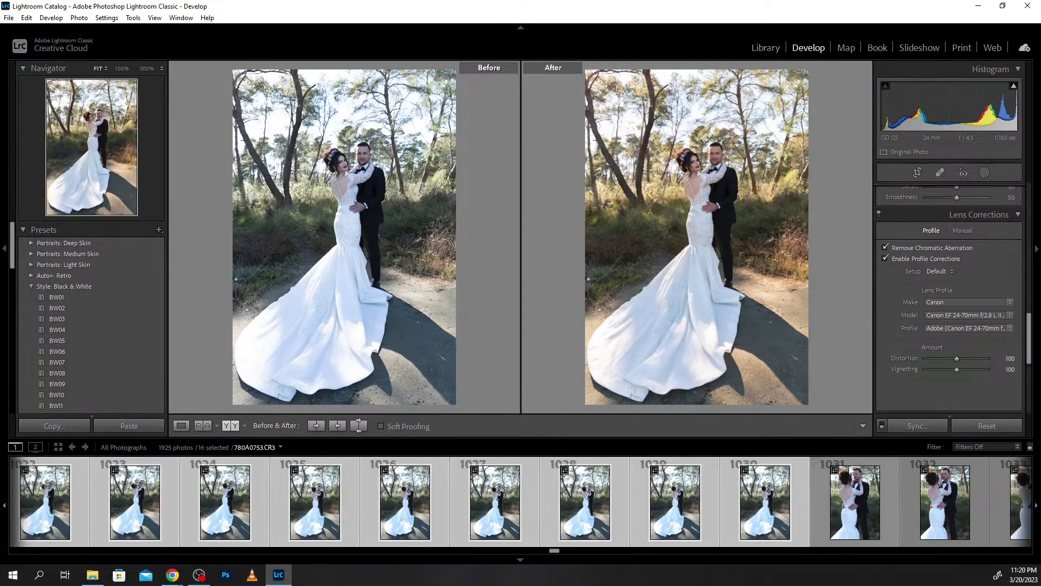
pyautogui.click(942, 428)
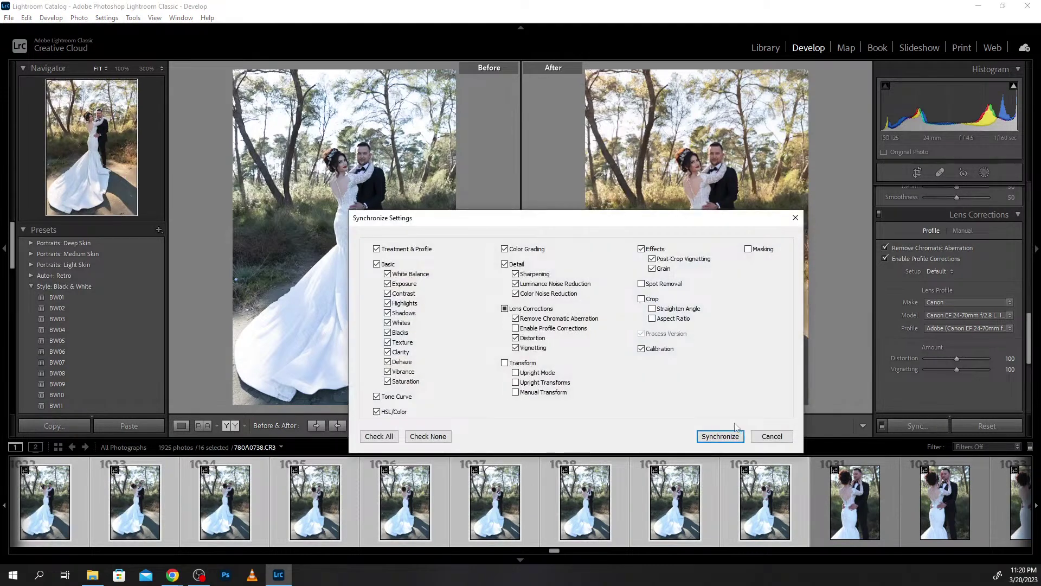
pyautogui.click(717, 435)
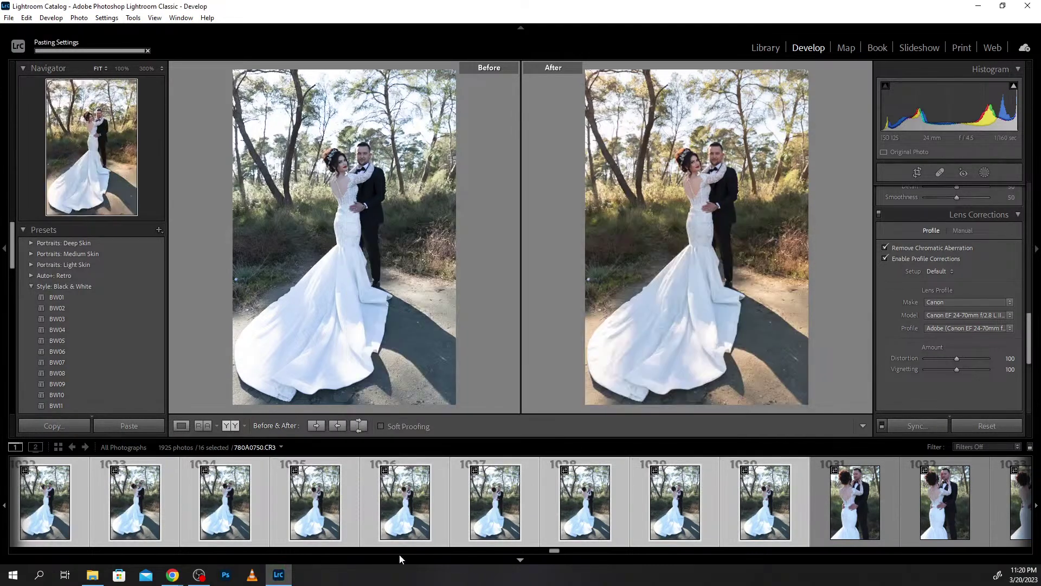
pyautogui.scroll(4, 292, 528)
pyautogui.scroll(4, 289, 526)
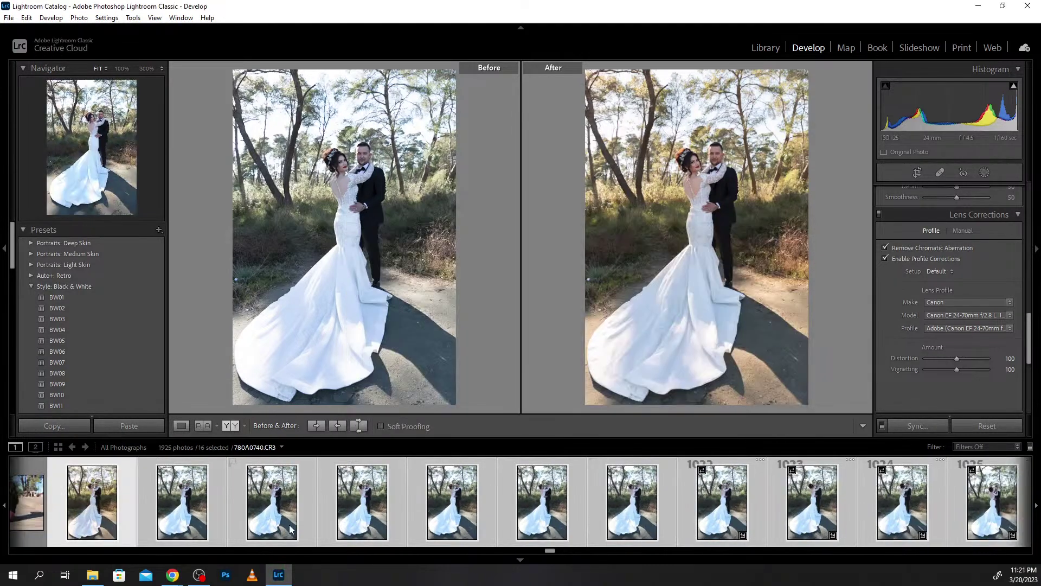
# Compare against the photographer shot, then step through the first synced wedding photos.
pyautogui.click(29, 512)
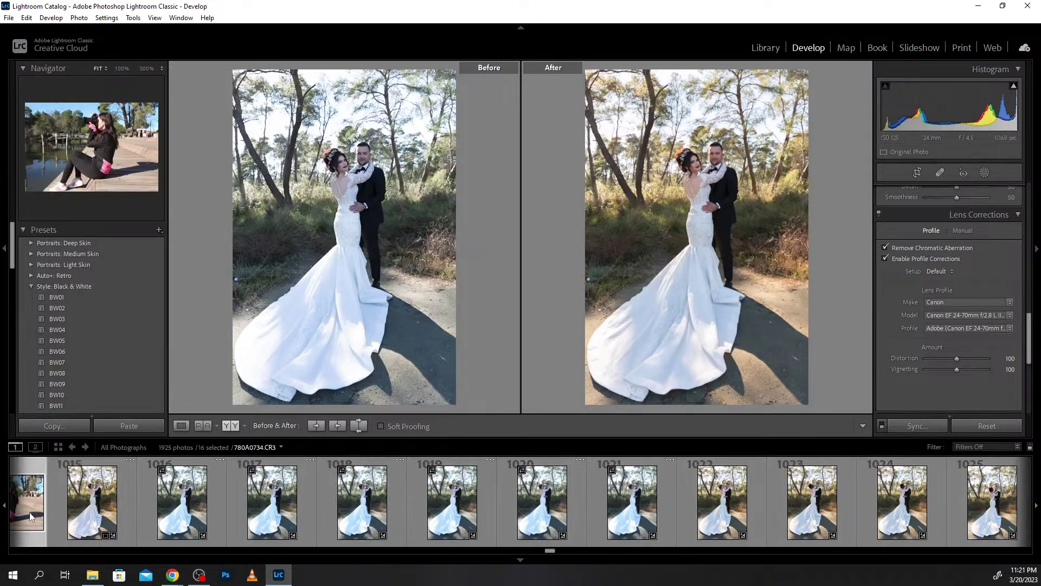
pyautogui.click(179, 512)
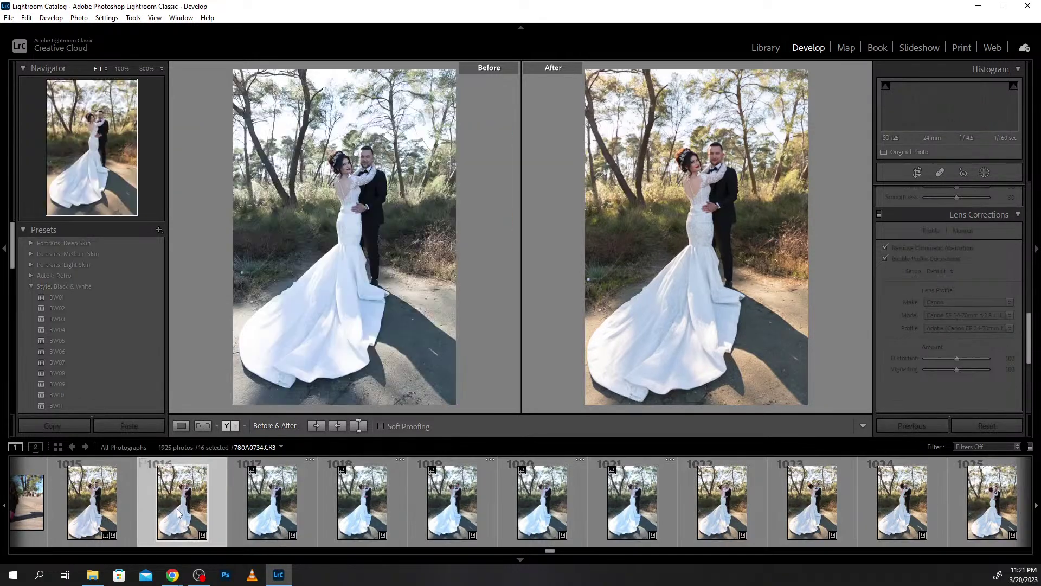
pyautogui.scroll(5, 177, 508)
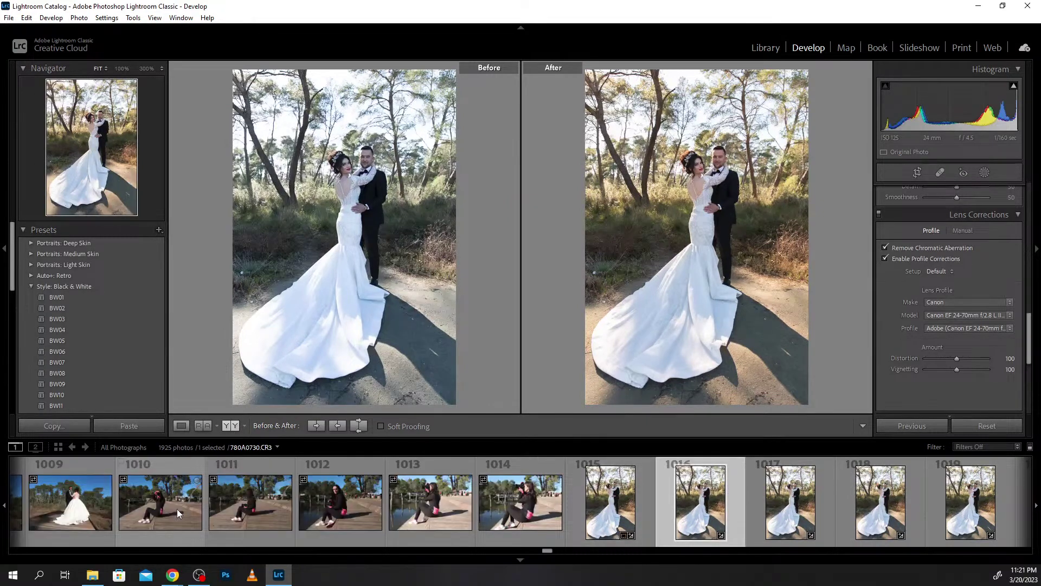
pyautogui.moveTo(161, 502)
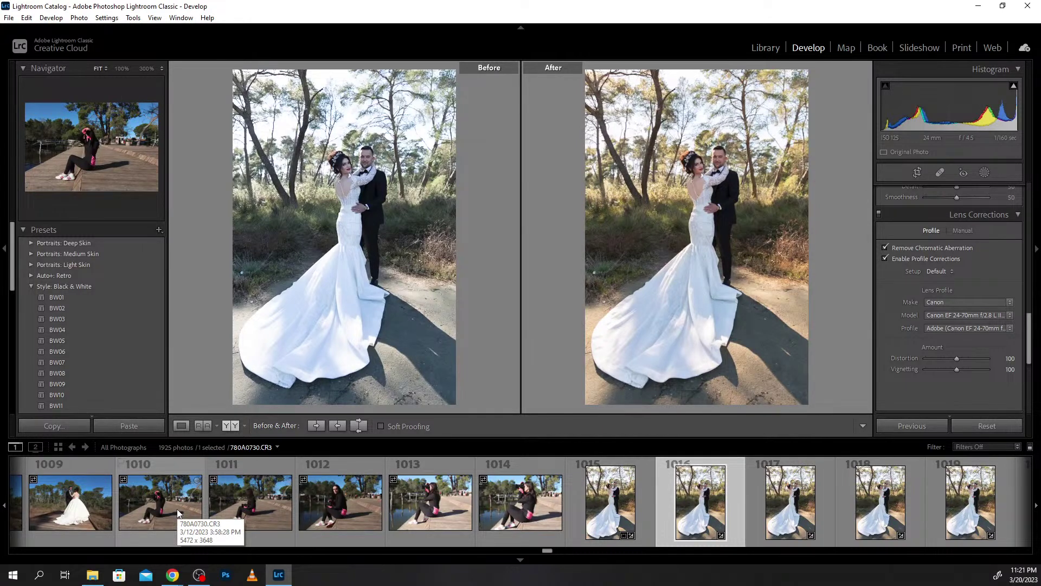
pyautogui.press('Right')
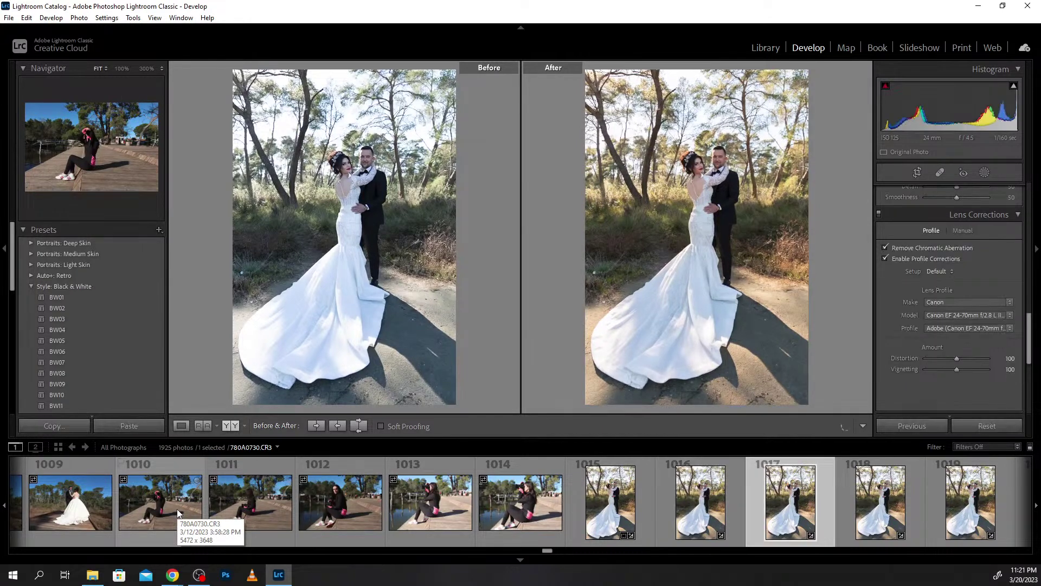
pyautogui.scroll(-3, 177, 508)
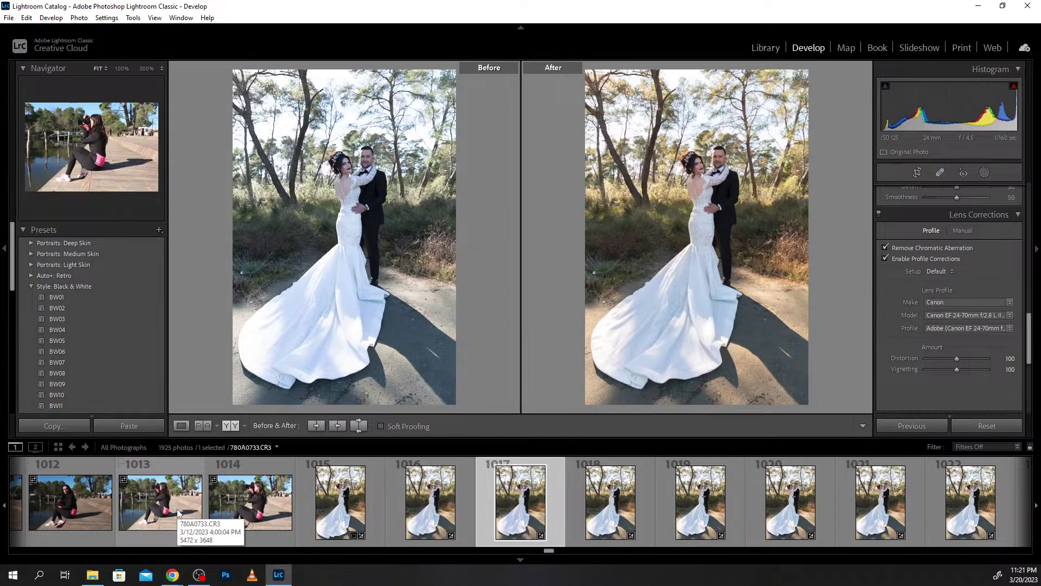
pyautogui.press('Right')
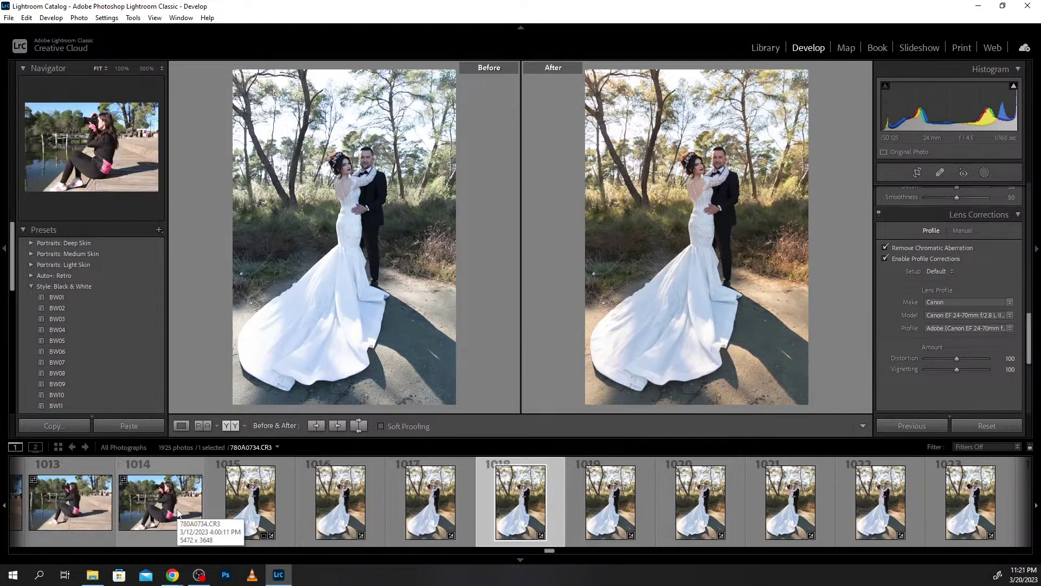
# Review neighbouring frames and remove two duplicates, leaving 1923 photos in the catalog.
pyautogui.press('Left')
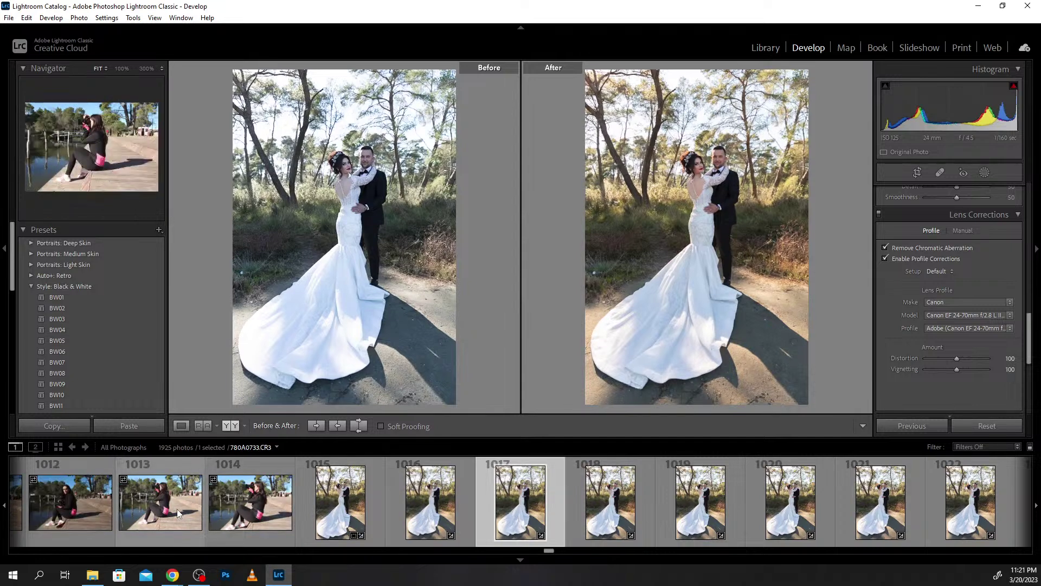
pyautogui.scroll(1, 177, 509)
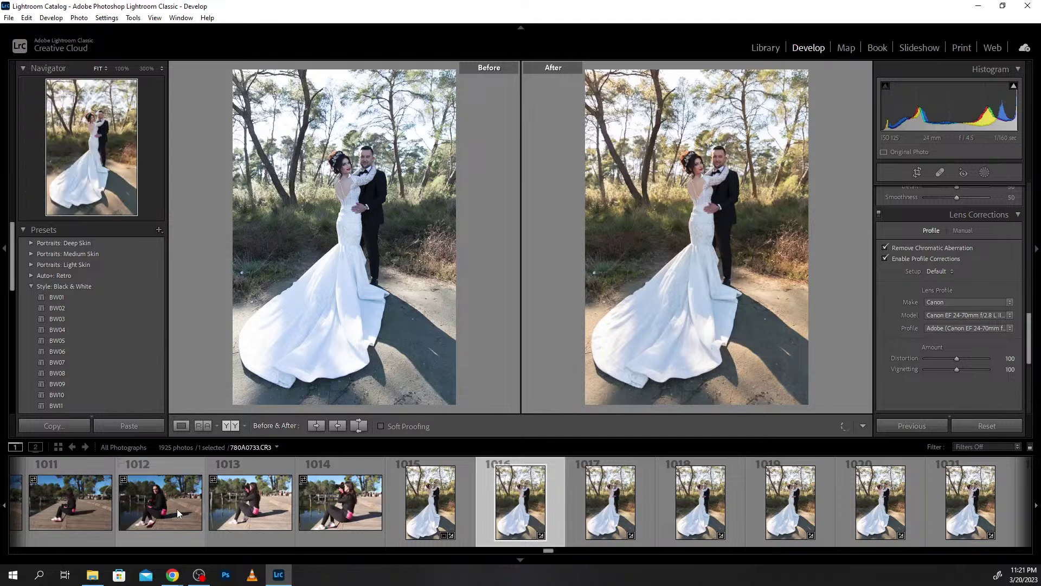
pyautogui.scroll(-1, 177, 509)
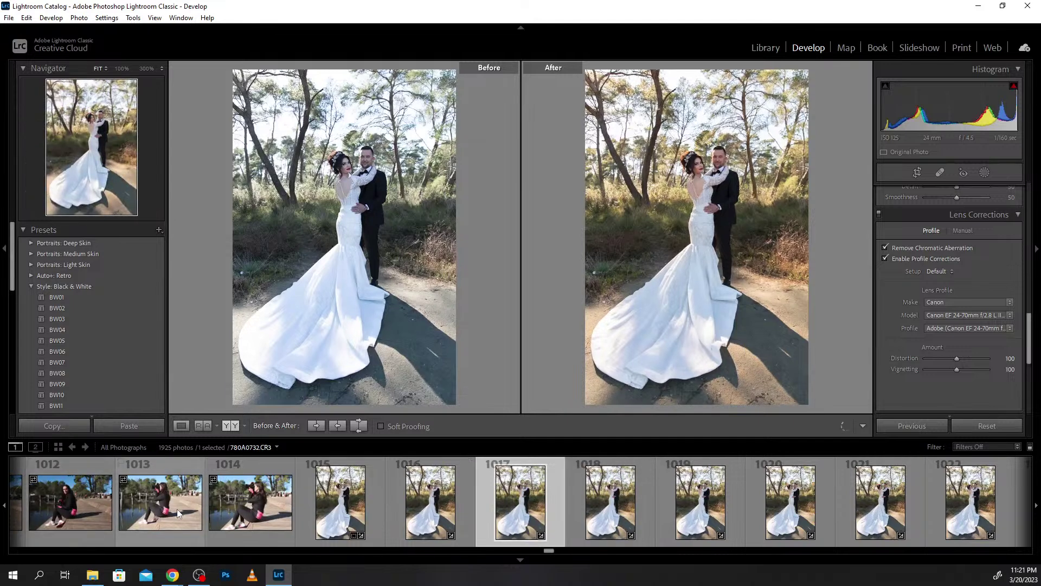
pyautogui.press('Right')
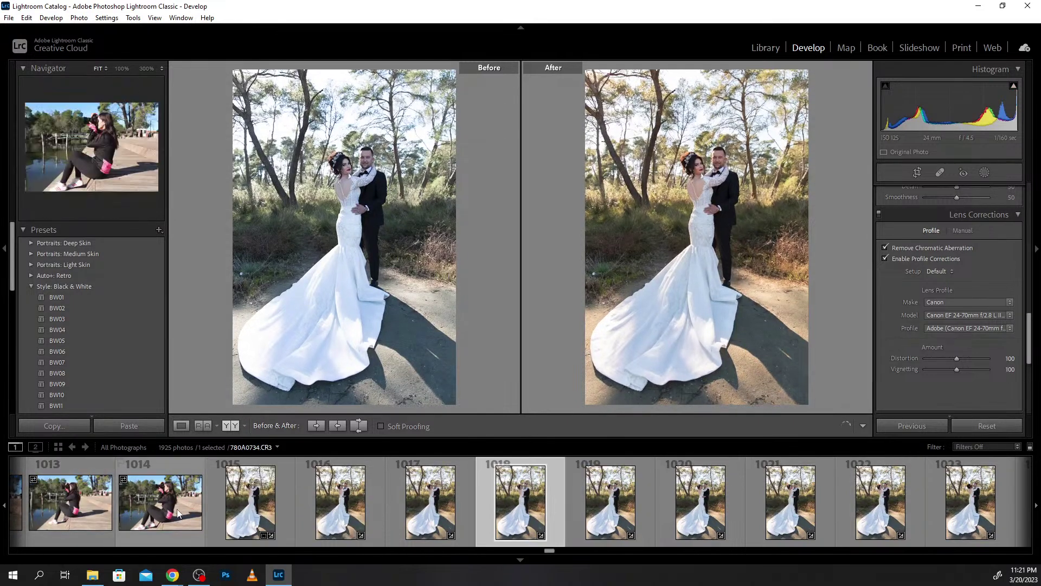
pyautogui.press('Left')
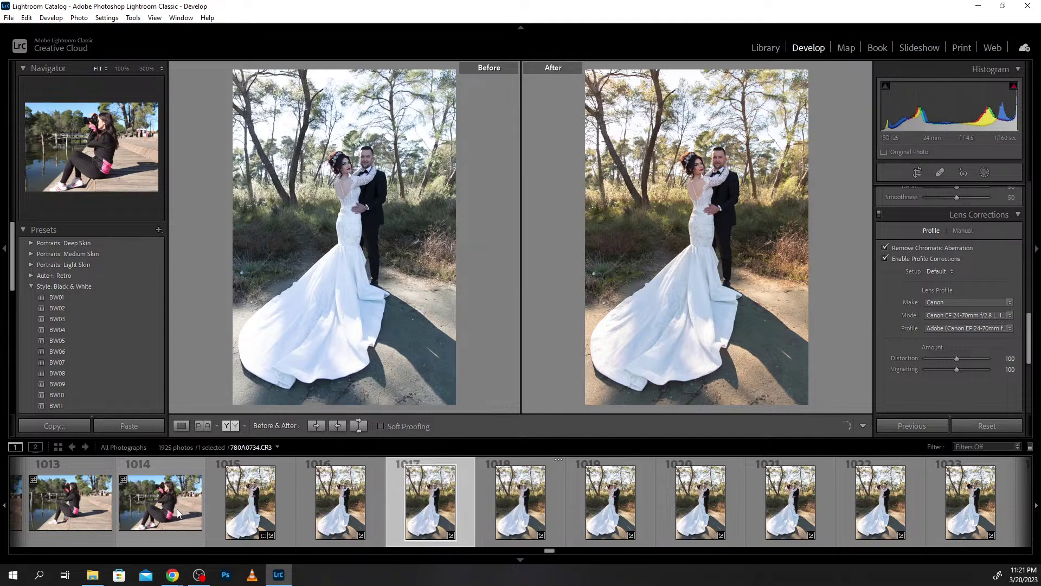
pyautogui.press('Left')
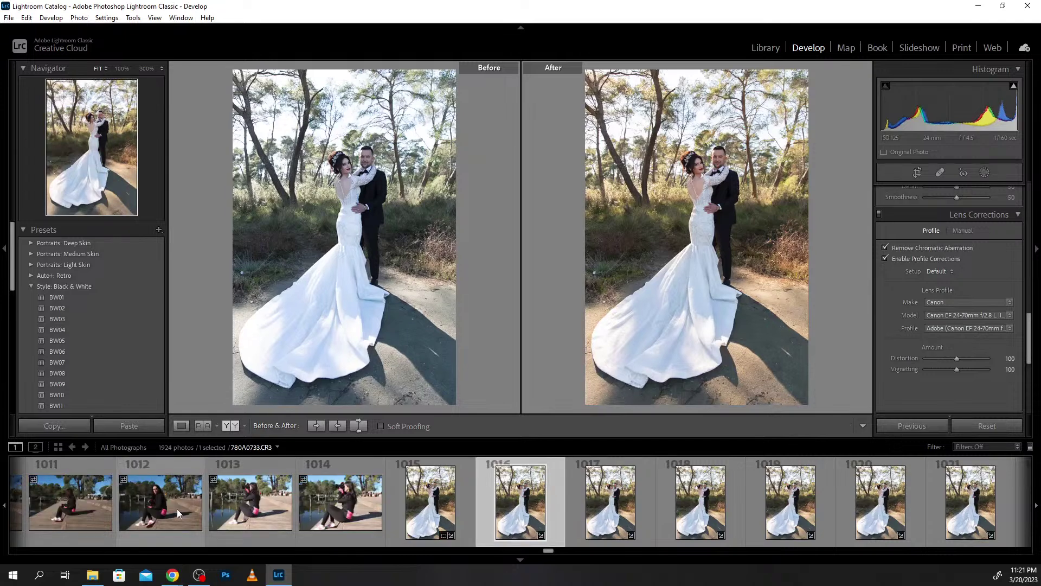
pyautogui.press('Right')
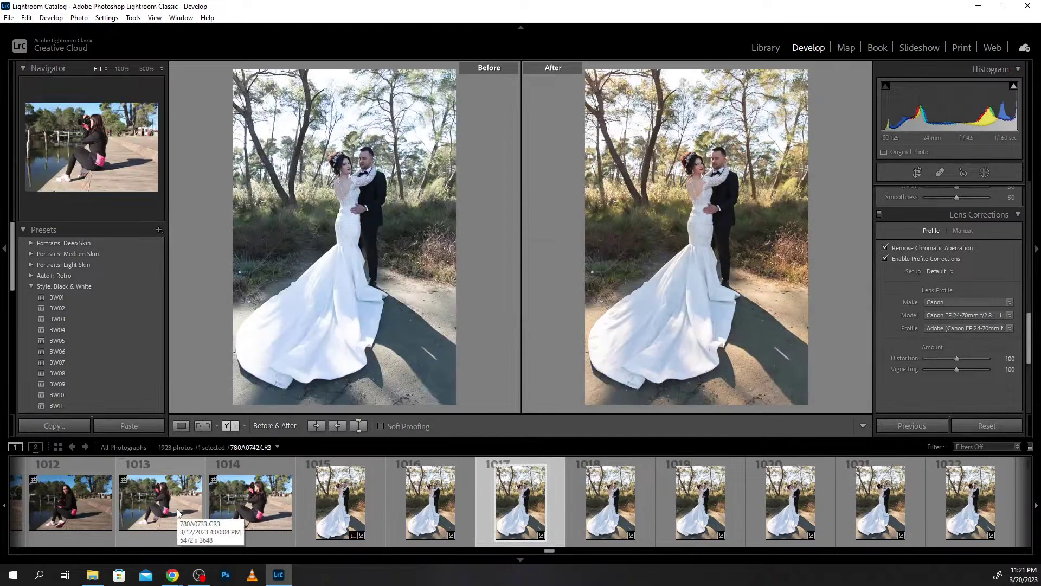
pyautogui.press('Right')
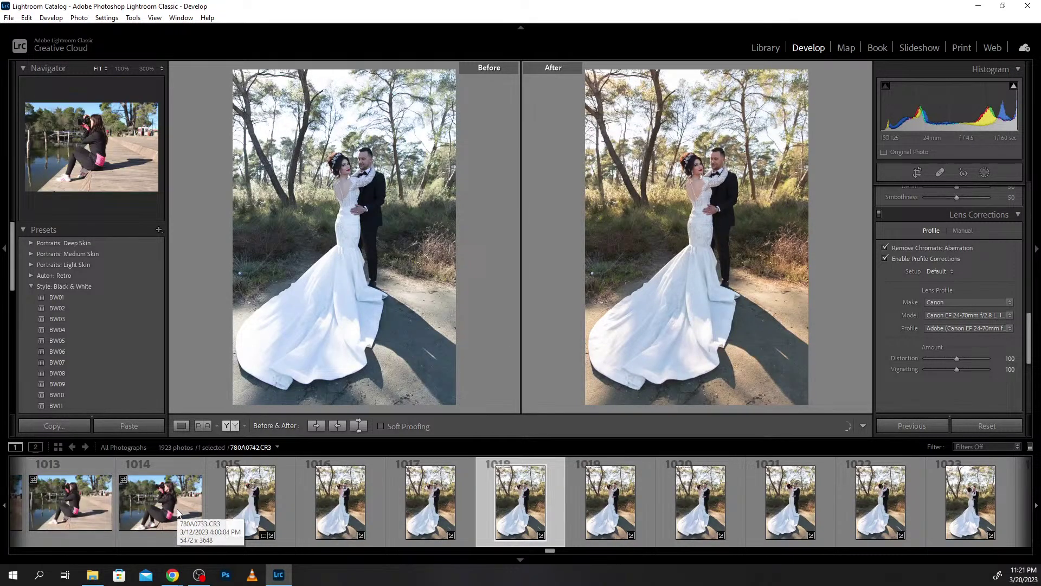
pyautogui.press('Left')
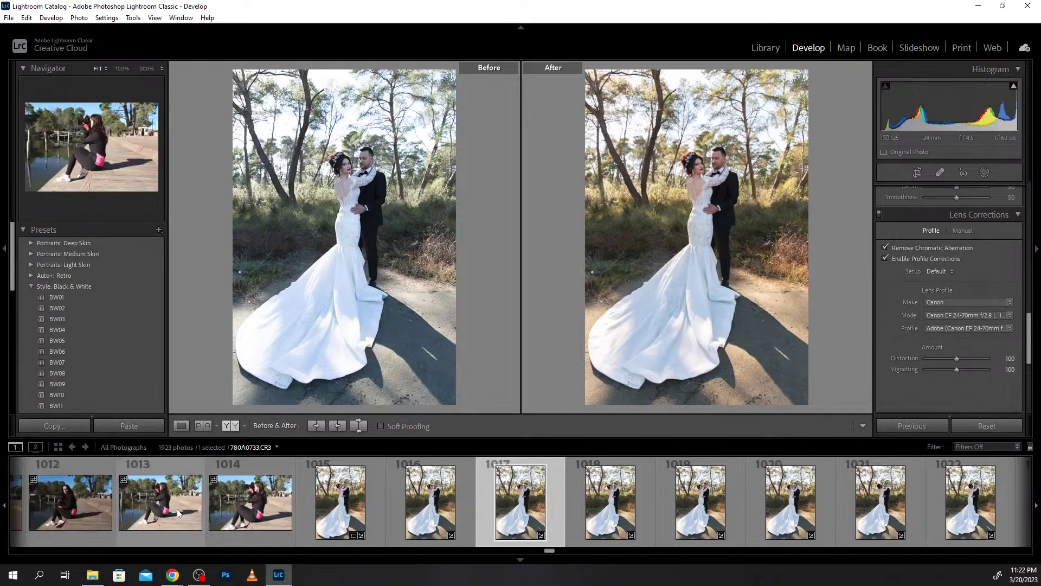
pyautogui.press('Right')
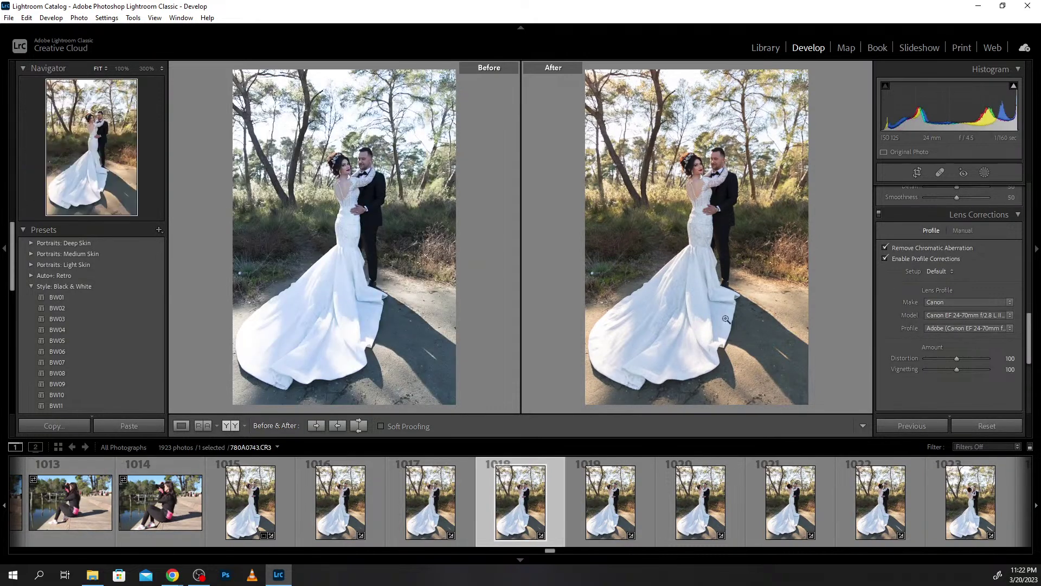
# Check the couple's faces at full size and step through the next wedding frames.
pyautogui.click(722, 182)
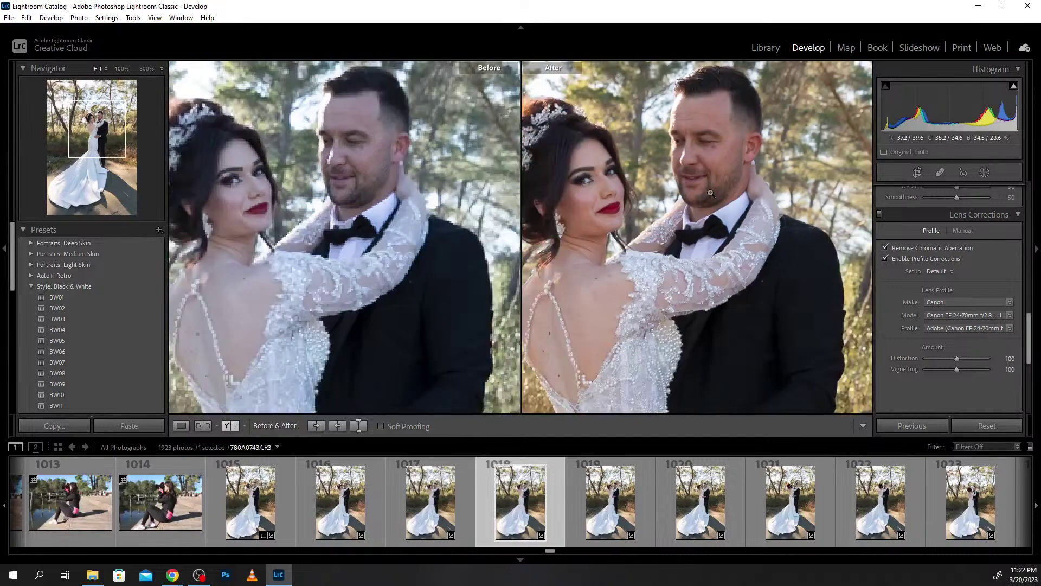
pyautogui.click(709, 192)
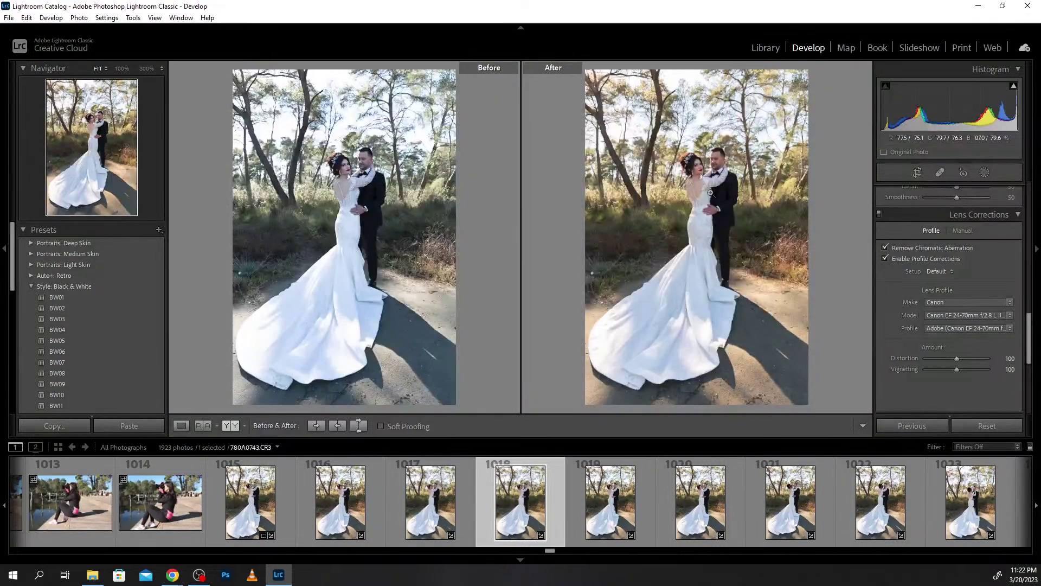
pyautogui.press('Right')
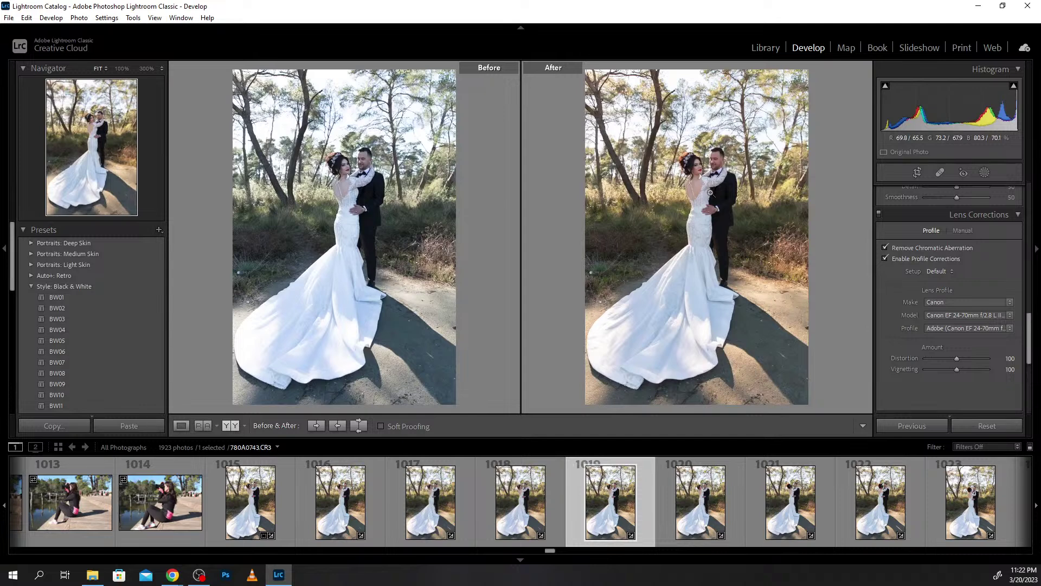
pyautogui.press('Left')
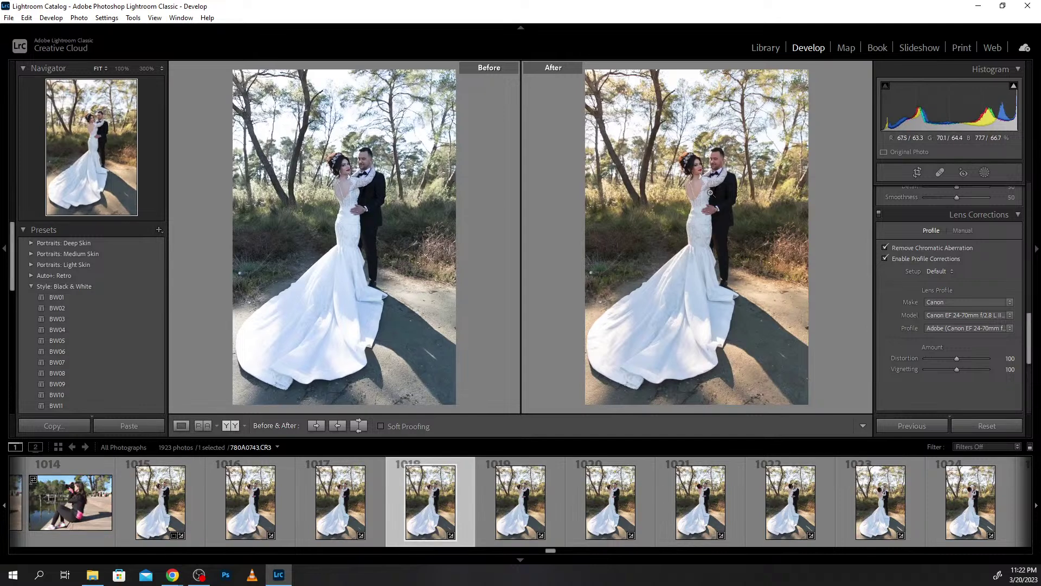
pyautogui.press('Right')
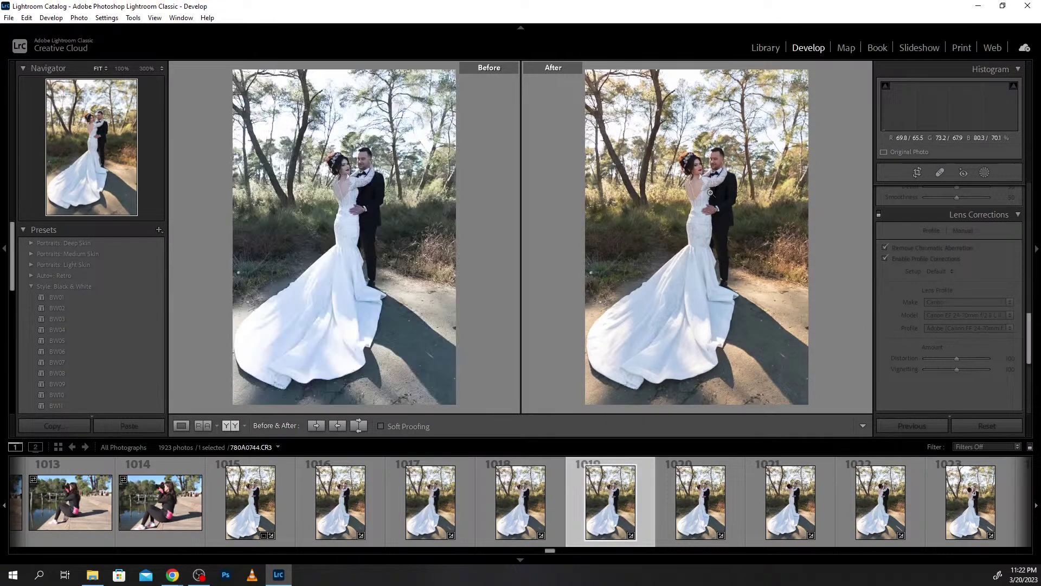
pyautogui.press('Right')
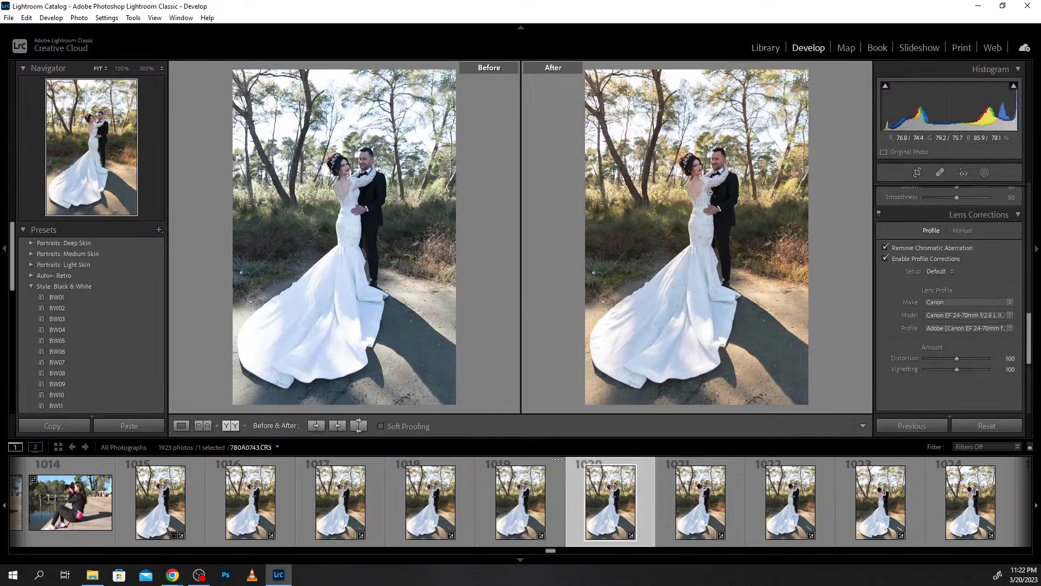
# Advance several more photos and start removing the current one from the catalog.
pyautogui.press('Right')
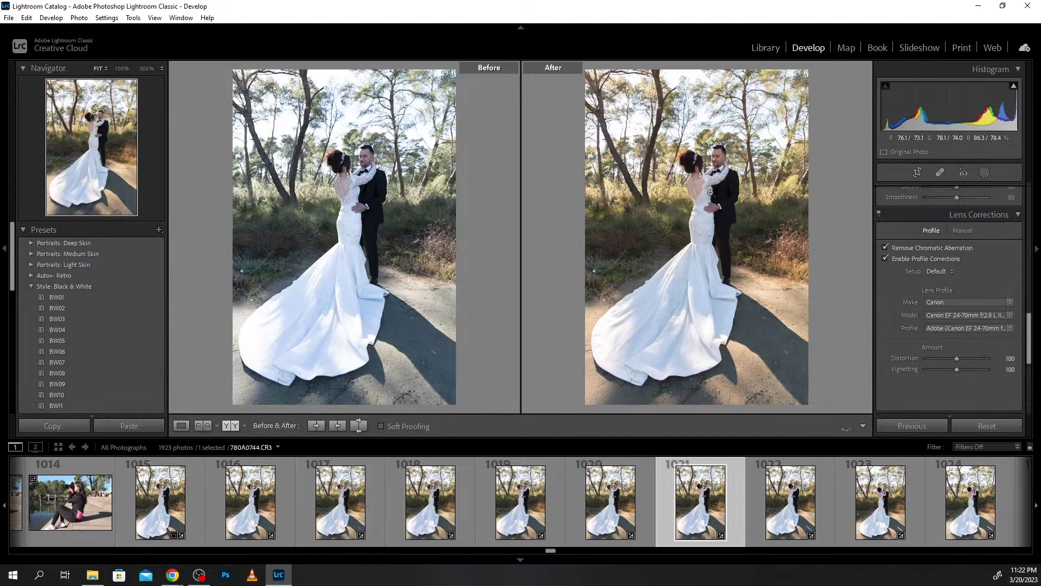
pyautogui.press('Right')
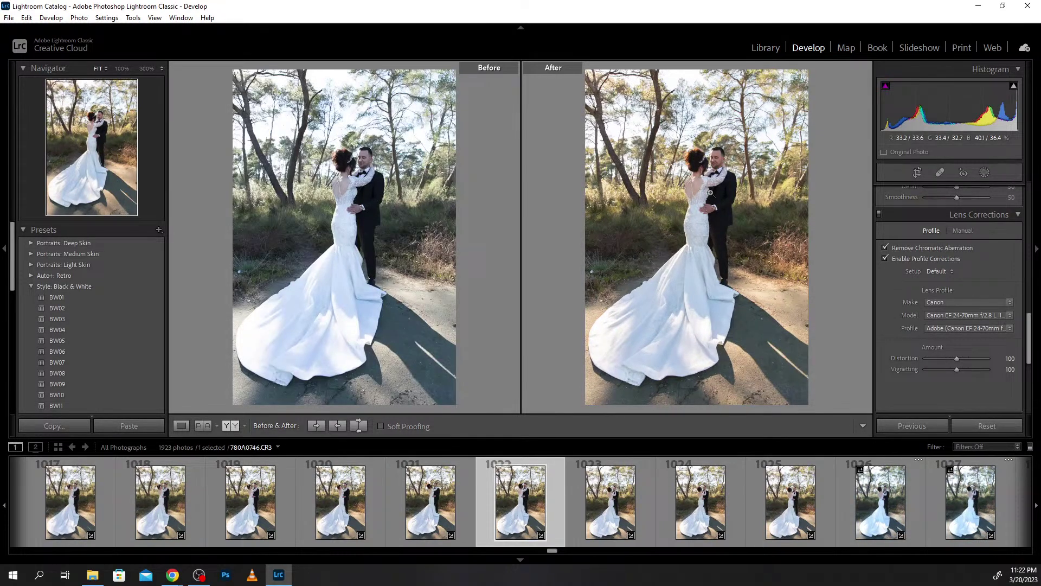
pyautogui.press('Right')
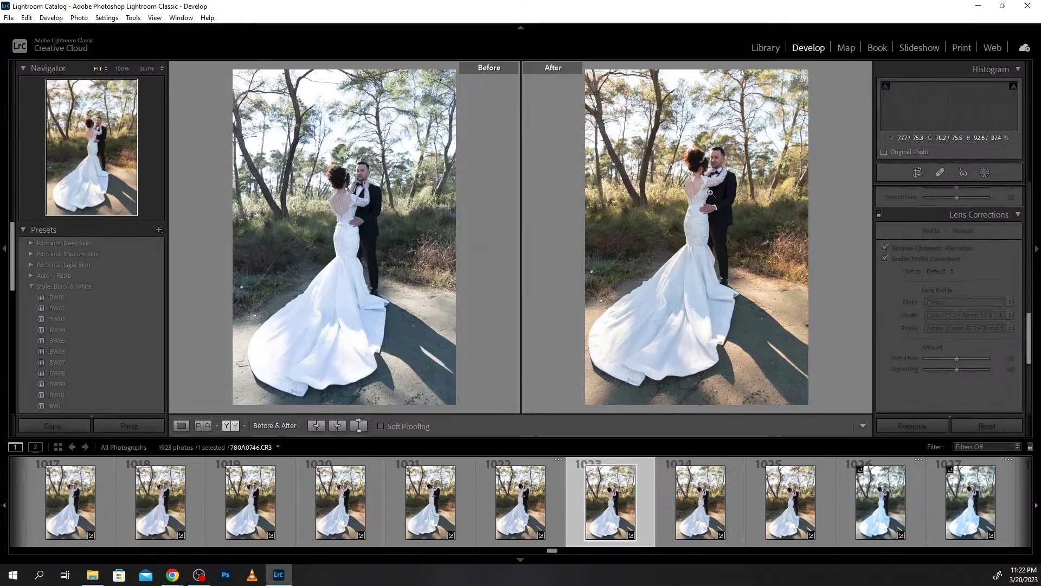
pyautogui.press('Right')
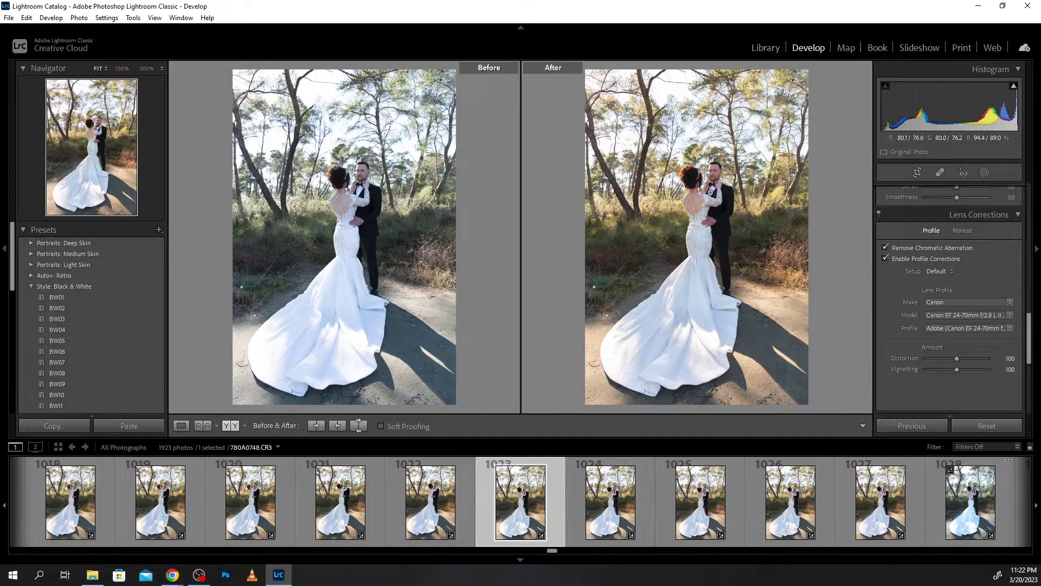
pyautogui.press('Delete')
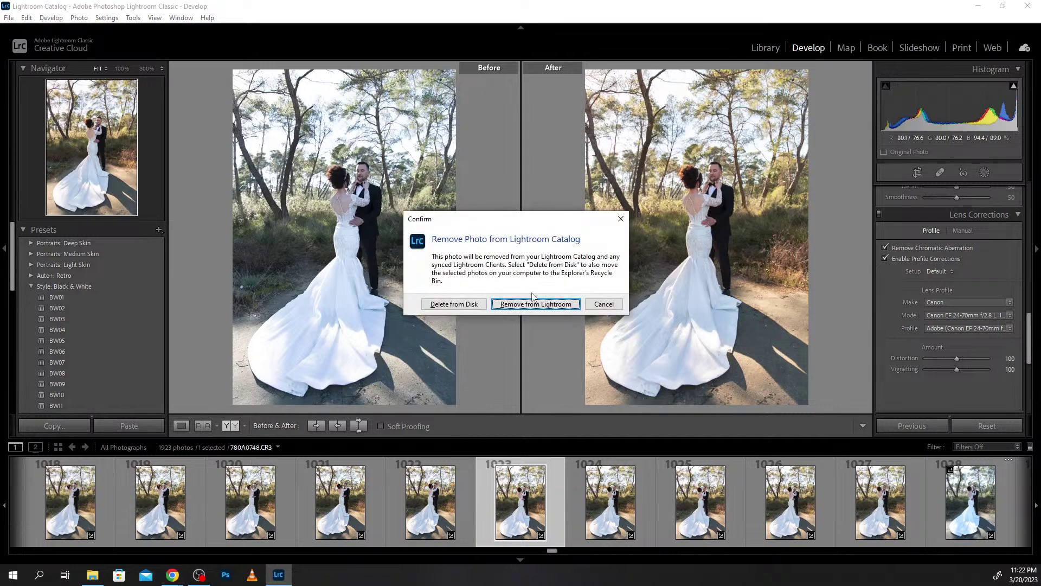
# Confirm the removal, check faces at 100%, and remove the next rejected photo too.
pyautogui.click(533, 303)
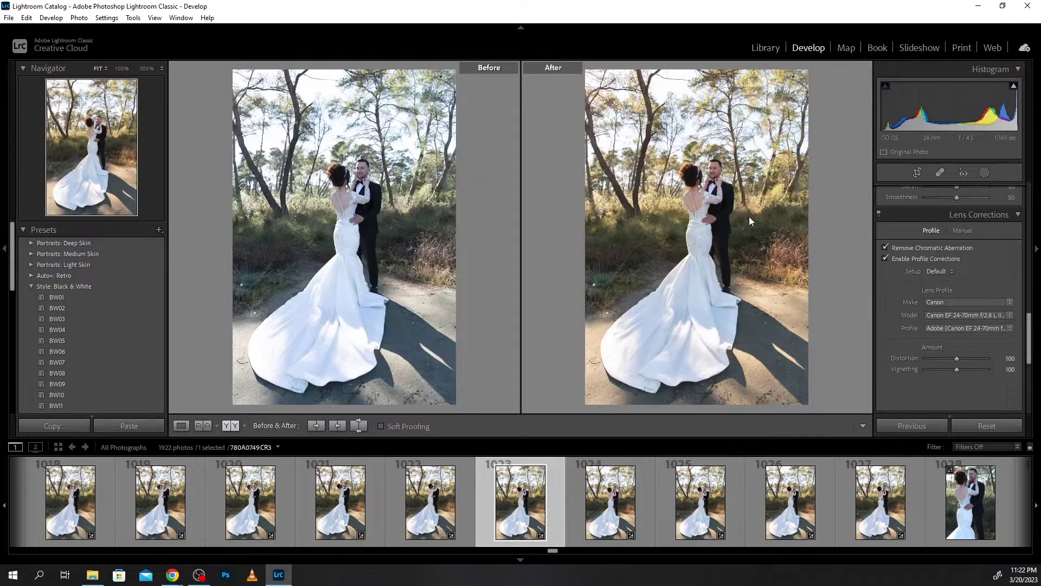
pyautogui.click(715, 181)
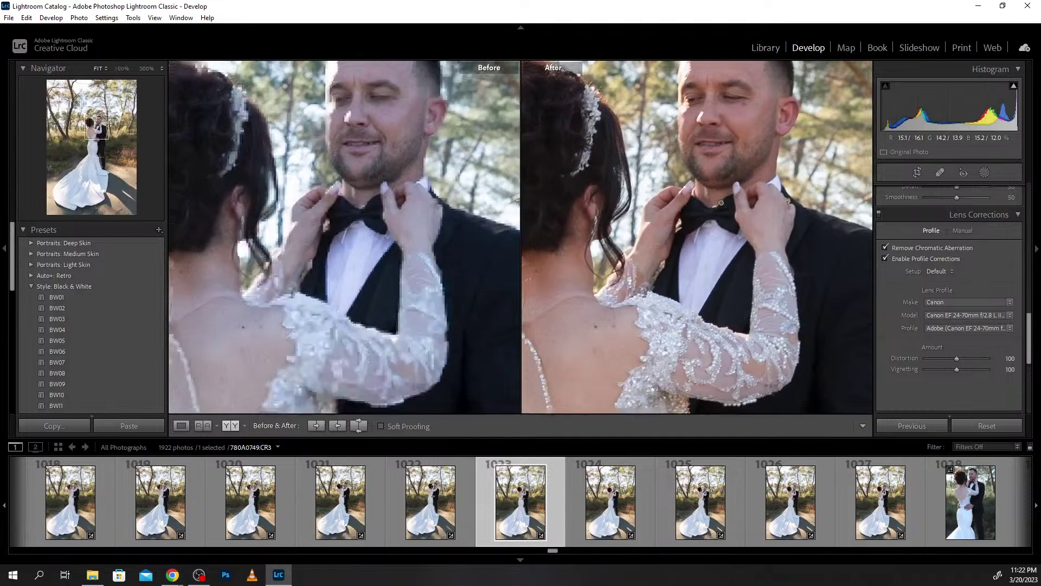
pyautogui.click(720, 201)
pyautogui.click(611, 510)
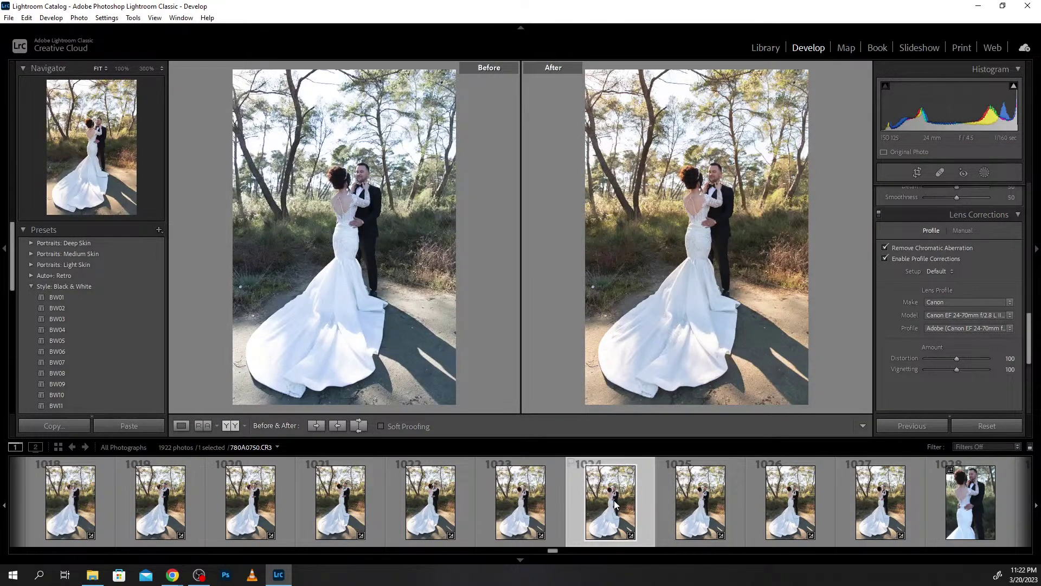
pyautogui.press('Delete')
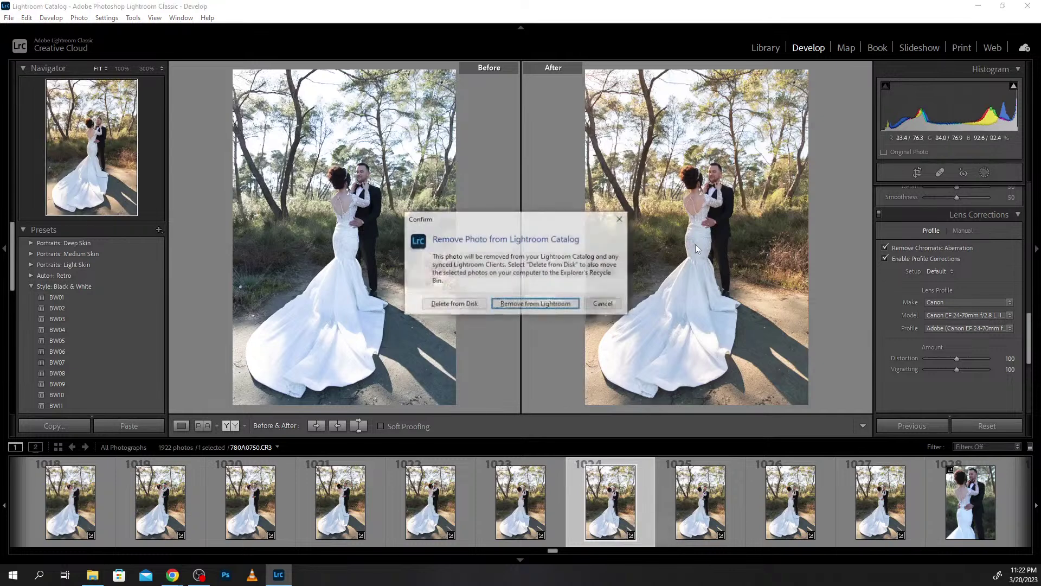
pyautogui.press('Return')
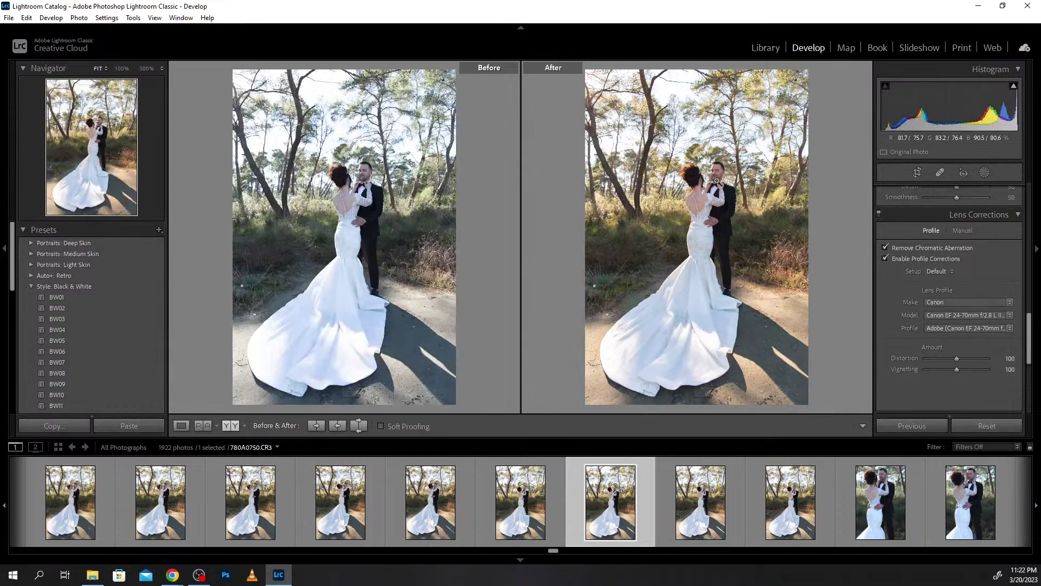
# Check the groom's face up close, remove another reject (1920 left), and advance to photo 1026.
pyautogui.click(717, 180)
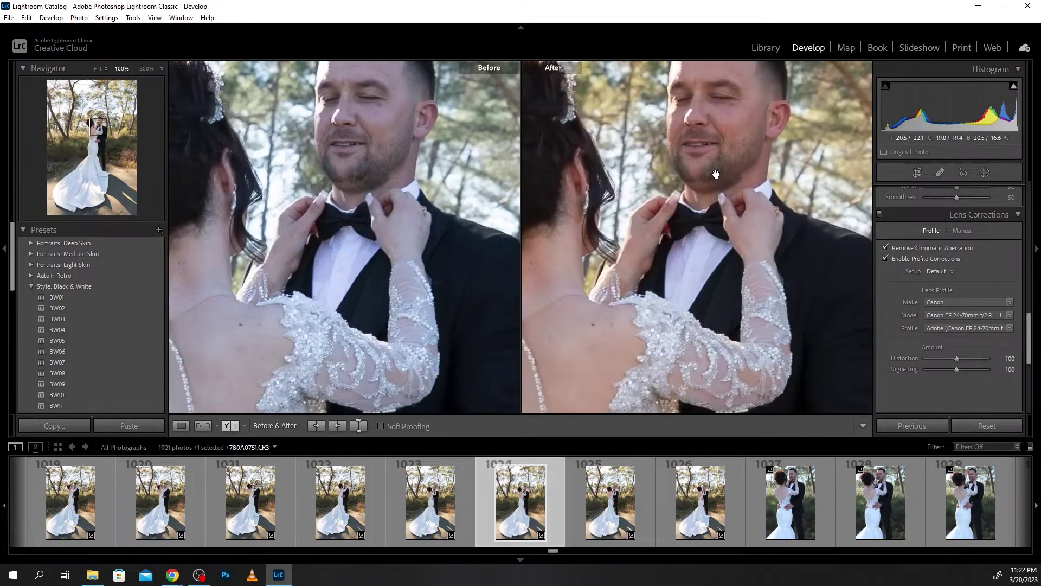
pyautogui.press('Delete')
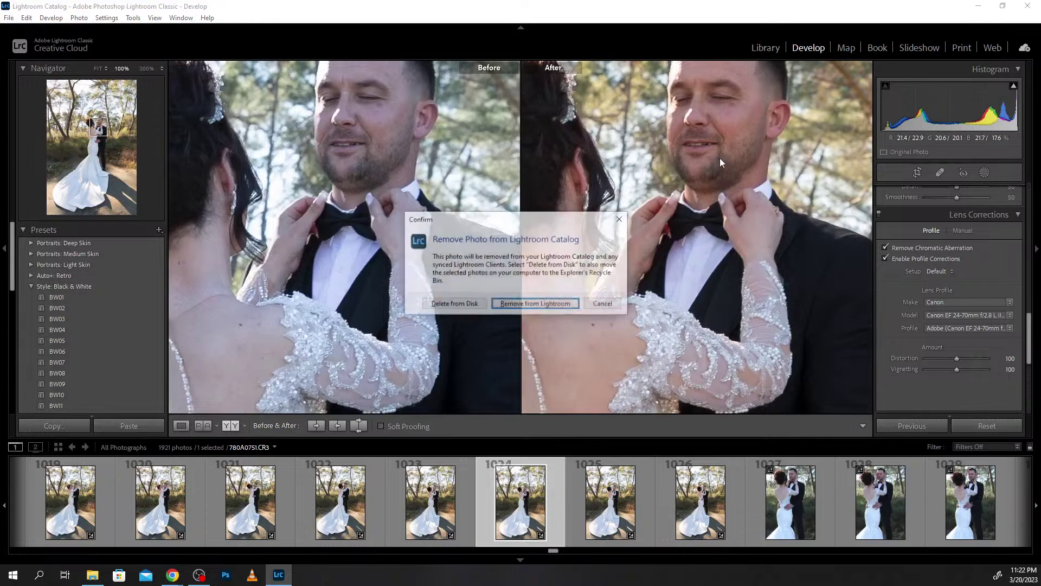
pyautogui.press('Return')
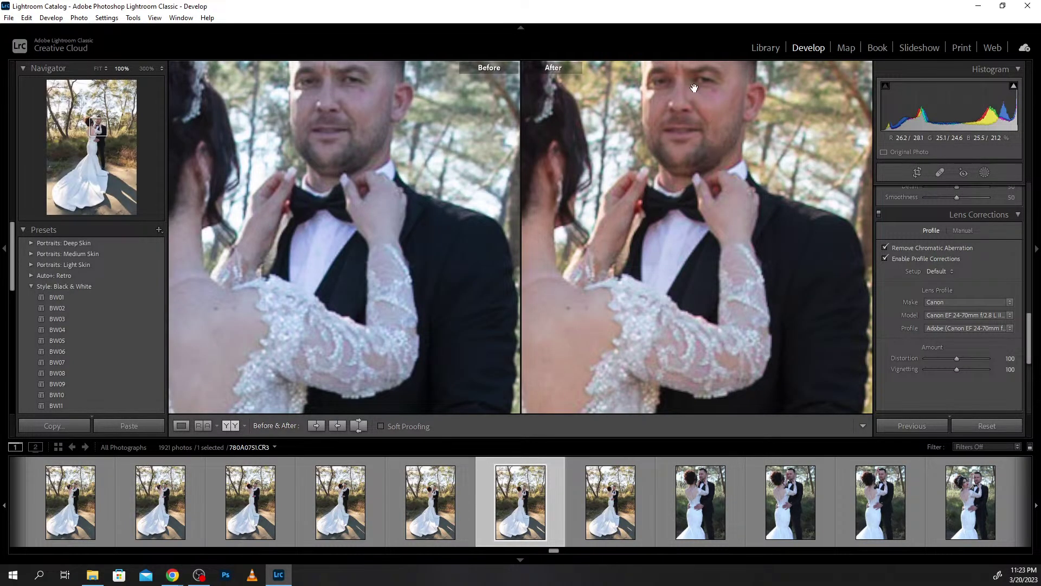
pyautogui.click(700, 158)
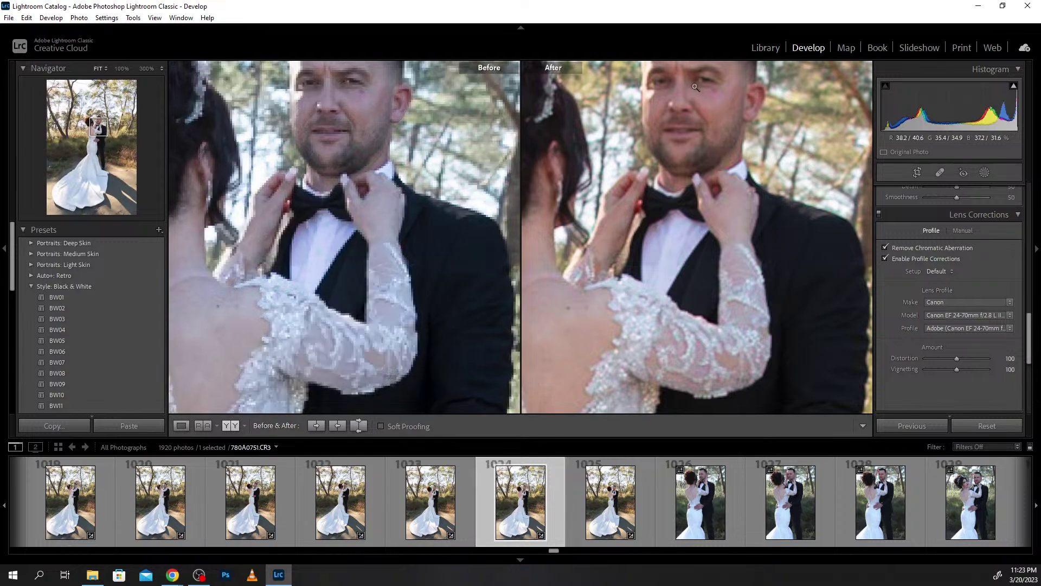
pyautogui.click(714, 173)
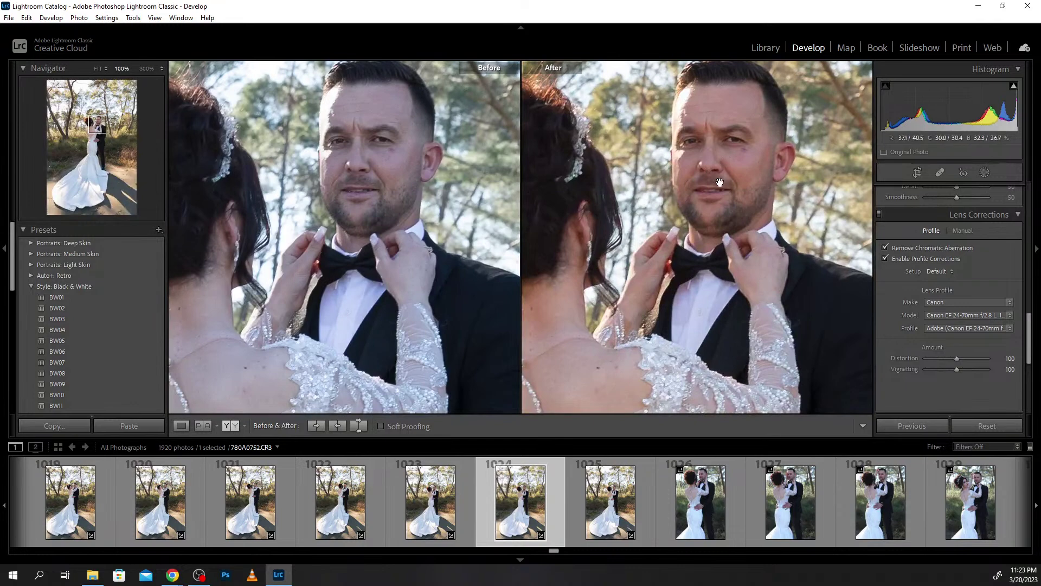
pyautogui.click(720, 183)
pyautogui.press('Right')
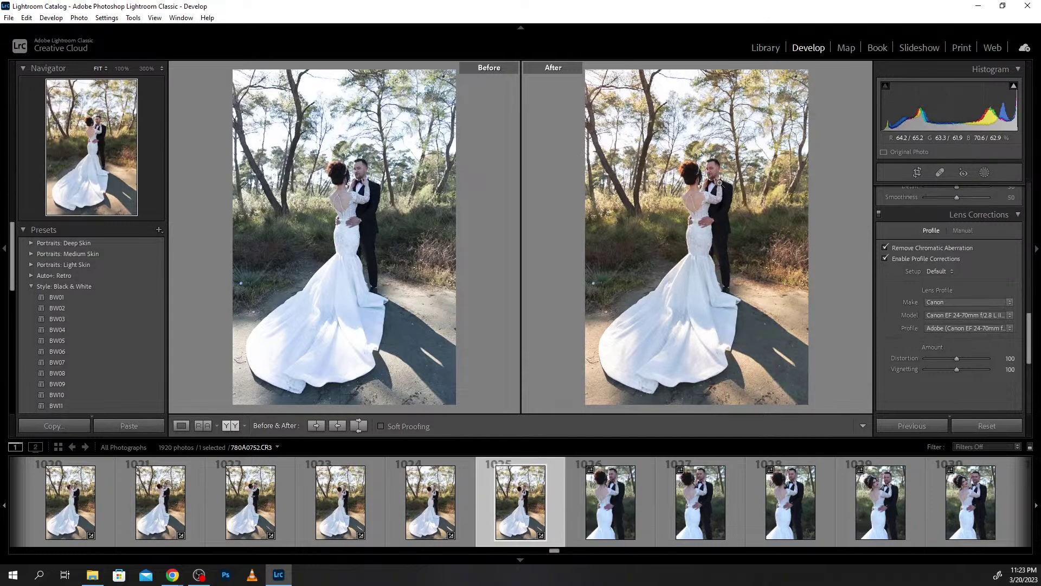
pyautogui.press('Right')
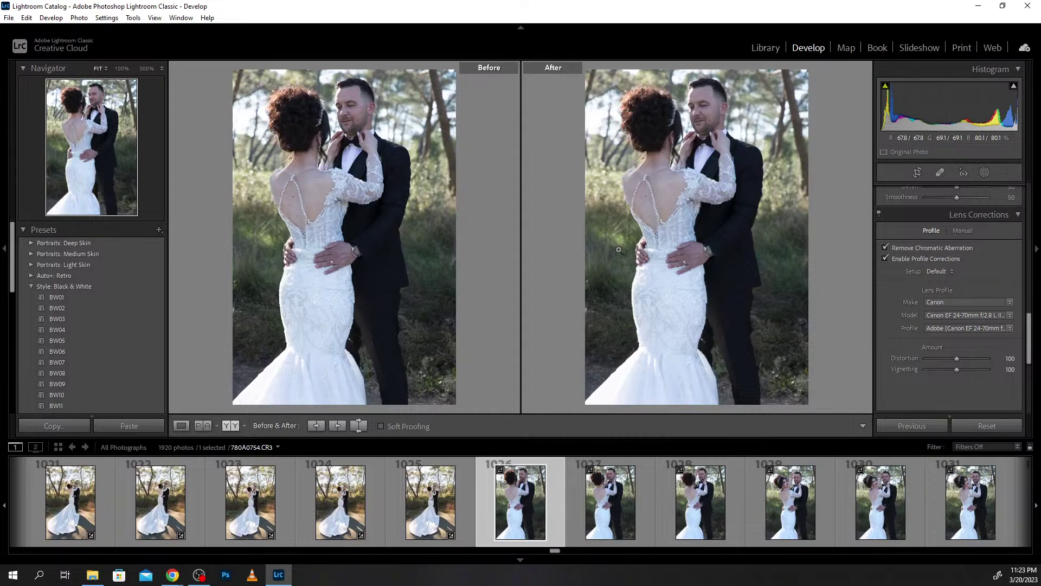
# Sync photo 1025's warm develop edits onto photo 1026.
pyautogui.click(398, 515)
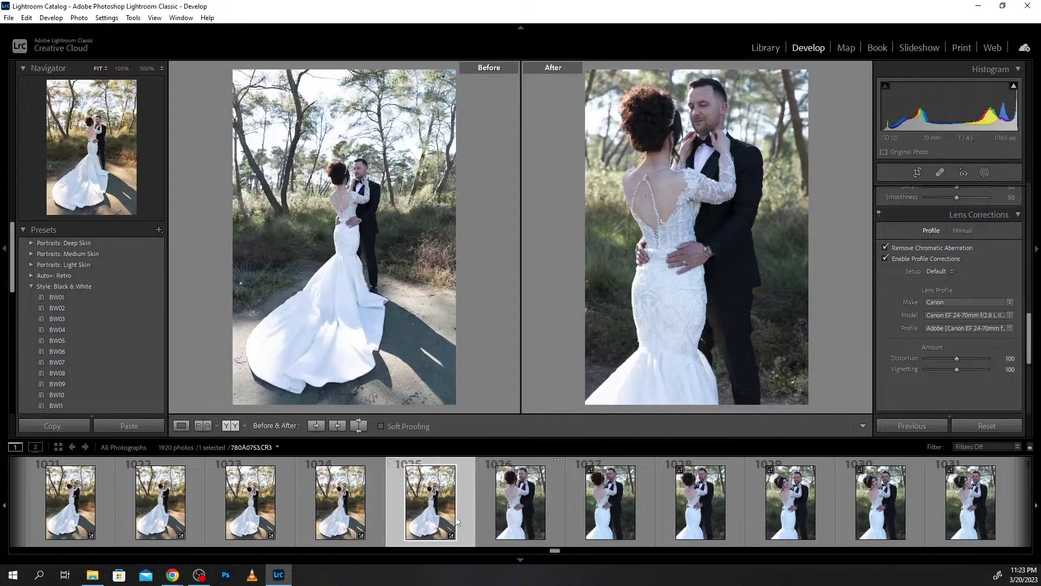
pyautogui.keyDown('ctrl'); pyautogui.click(537, 512); pyautogui.keyUp('ctrl')
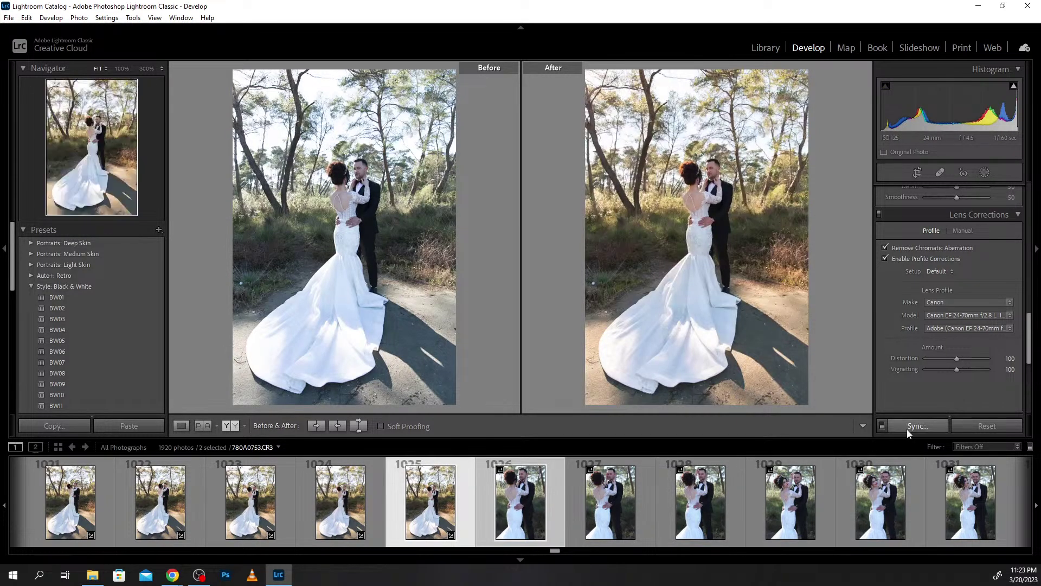
pyautogui.click(907, 428)
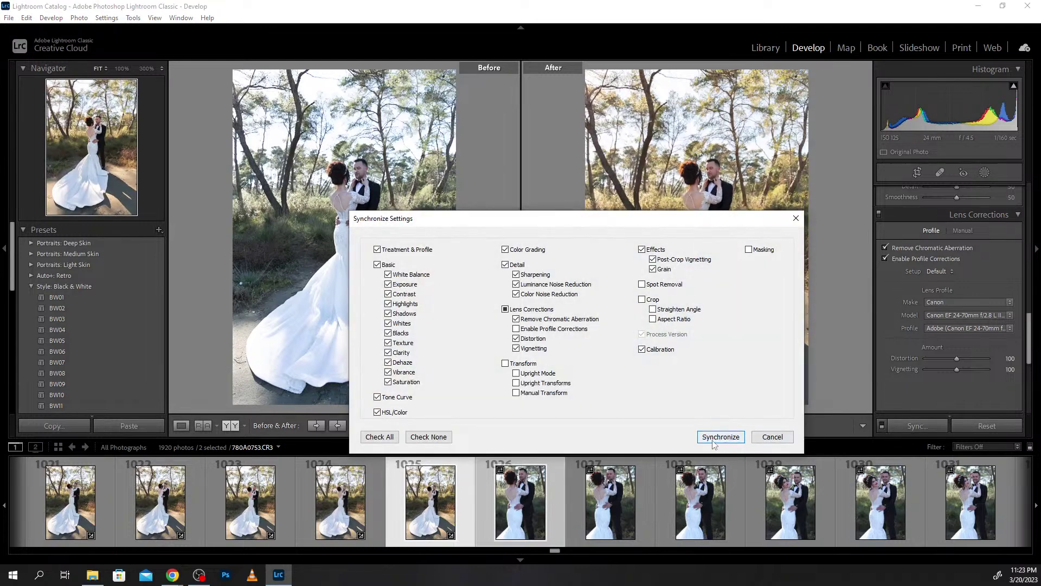
pyautogui.click(720, 436)
pyautogui.click(516, 513)
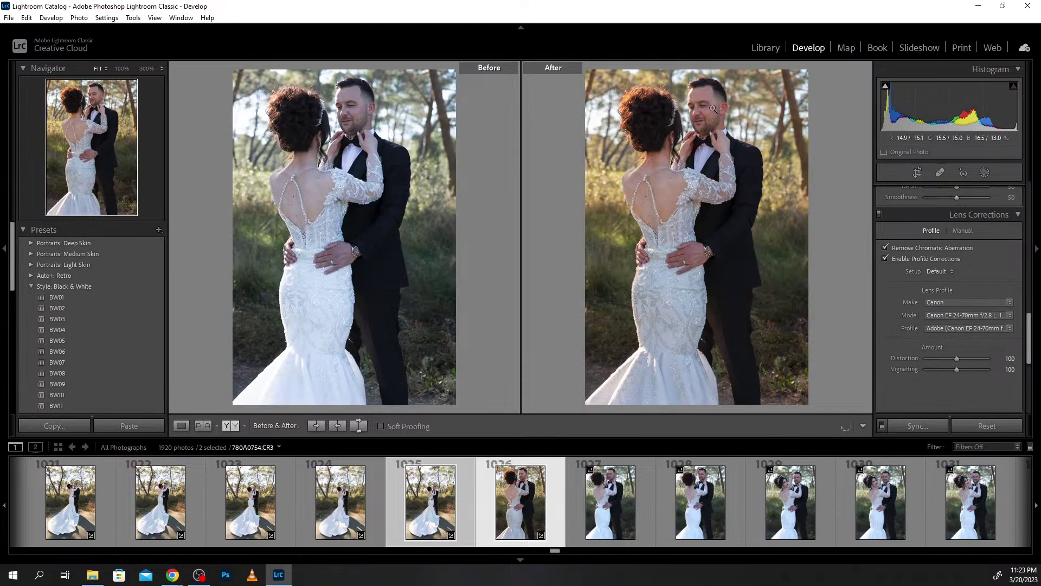
# Inspect the groom's face at 100%, panning to his forehead and eyes.
pyautogui.click(705, 115)
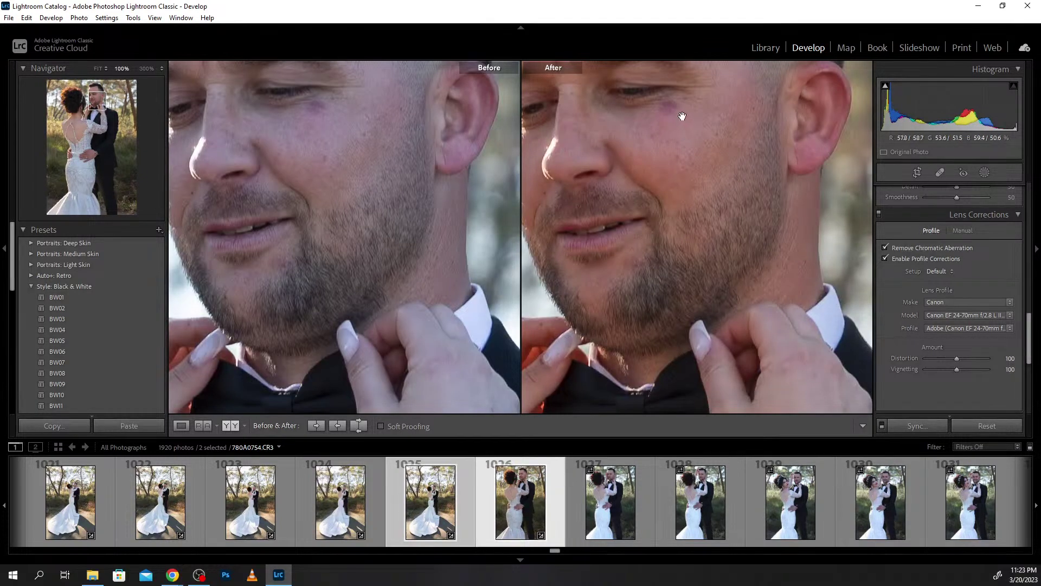
pyautogui.moveTo(684, 117); pyautogui.dragTo(823, 308)
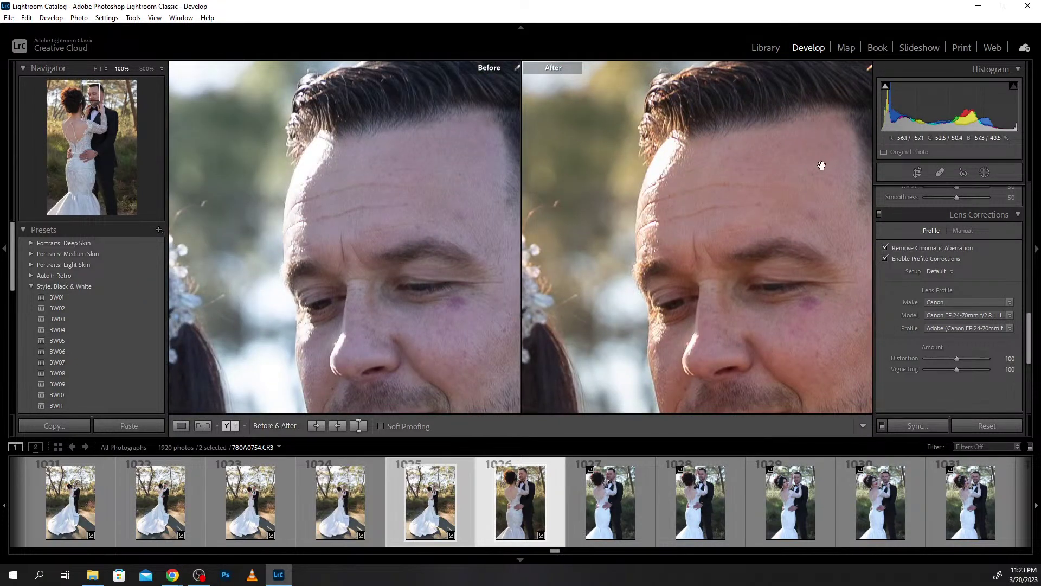
pyautogui.click(803, 214)
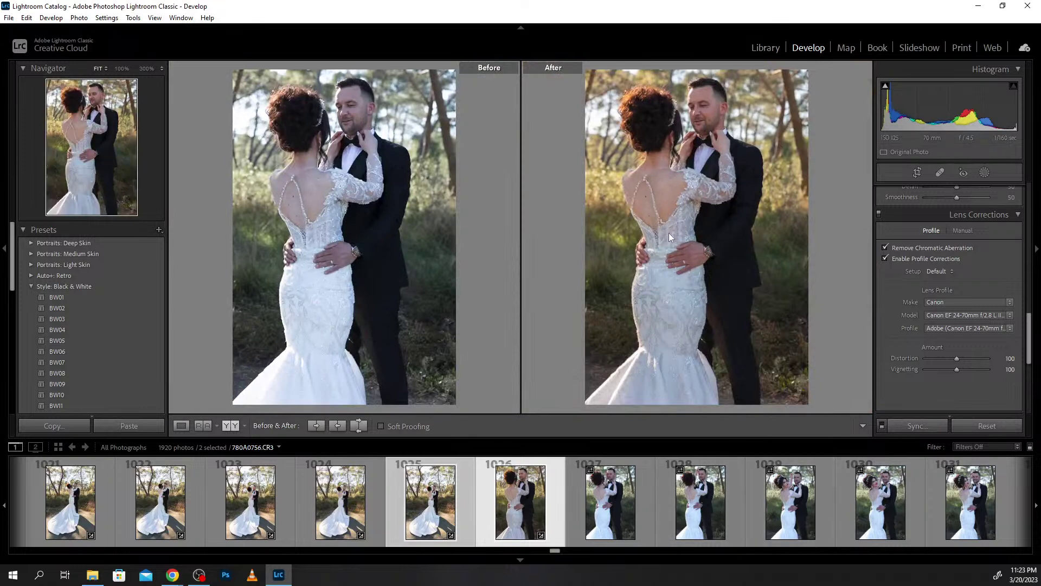
# Straighten photo 1026 to a 2.05 angle with a tighter bottom crop, then open 1027.
pyautogui.click(918, 173)
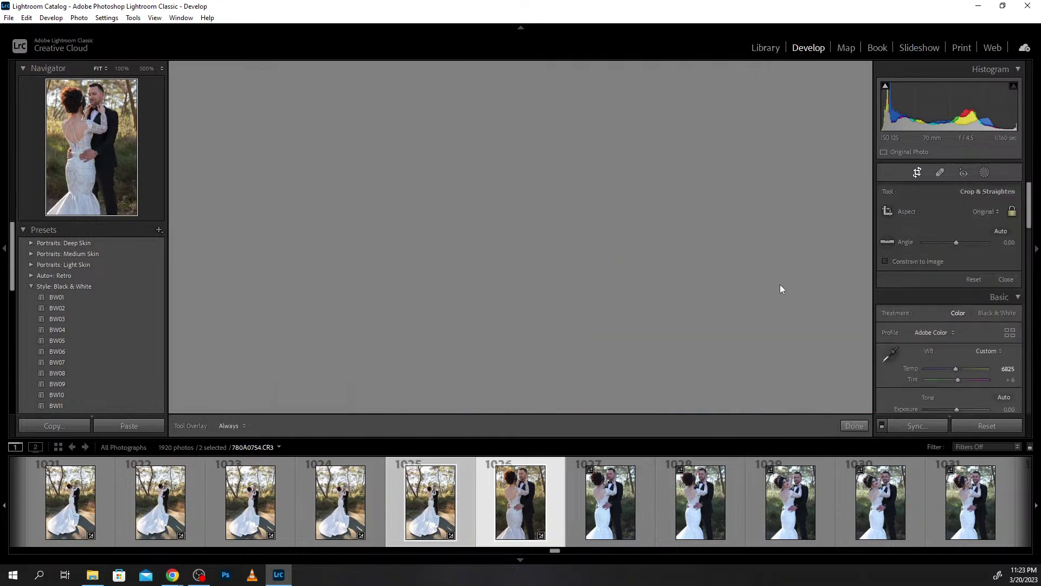
pyautogui.moveTo(715, 268); pyautogui.dragTo(714, 265)
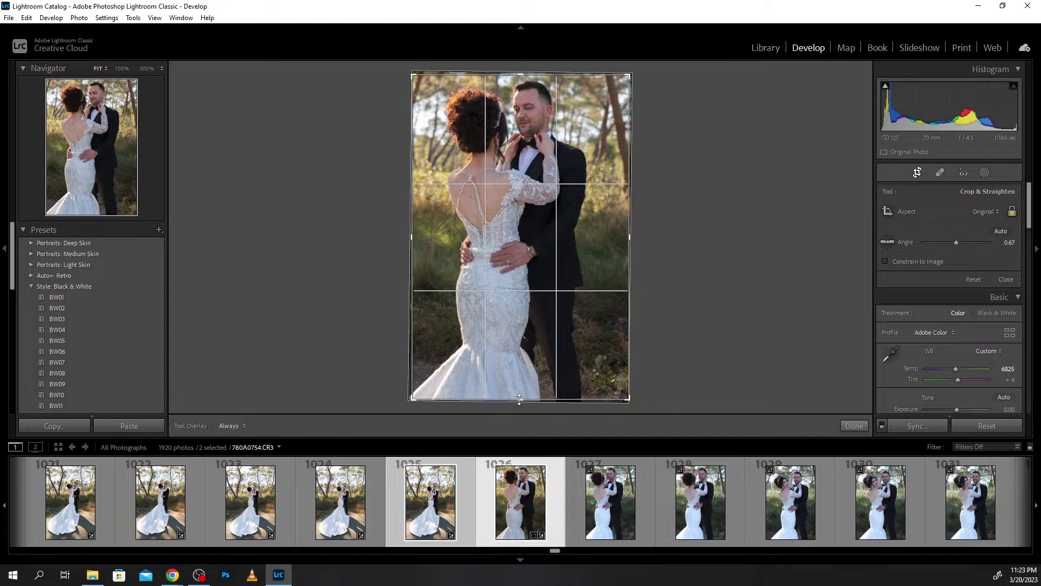
pyautogui.moveTo(519, 400); pyautogui.dragTo(519, 377)
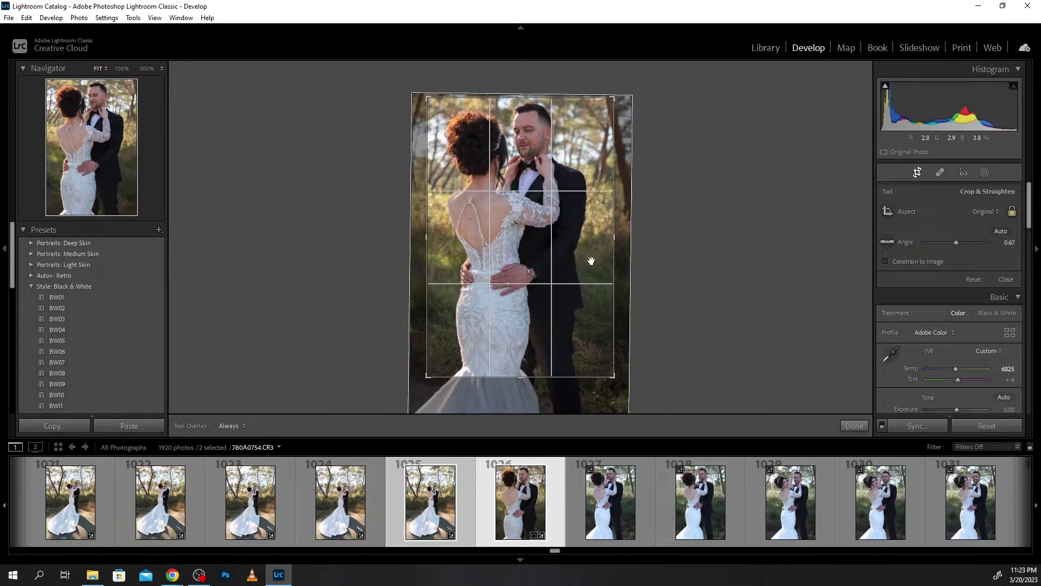
pyautogui.moveTo(652, 236); pyautogui.dragTo(654, 241)
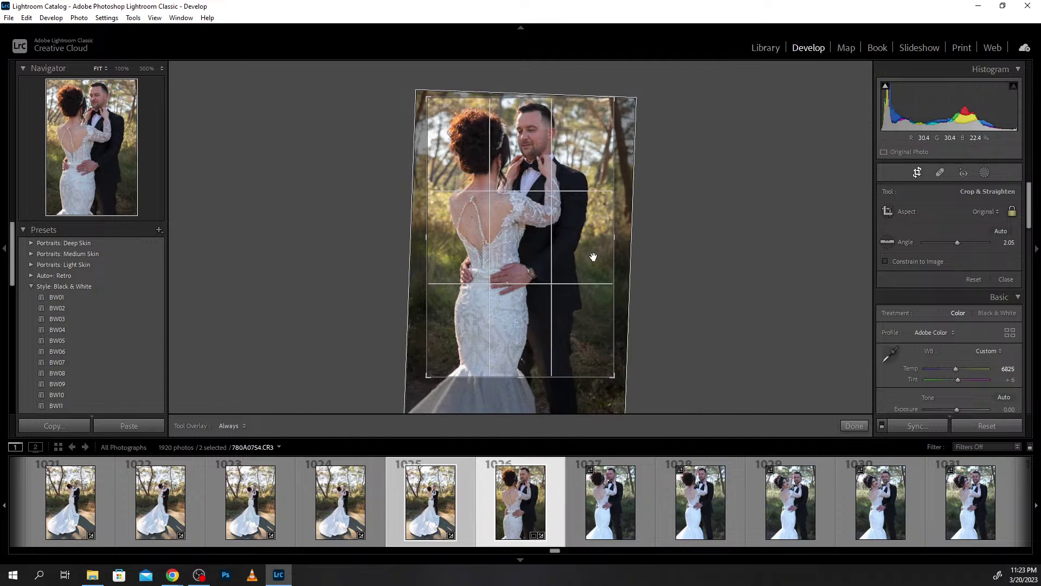
pyautogui.press('Return')
pyautogui.click(609, 510)
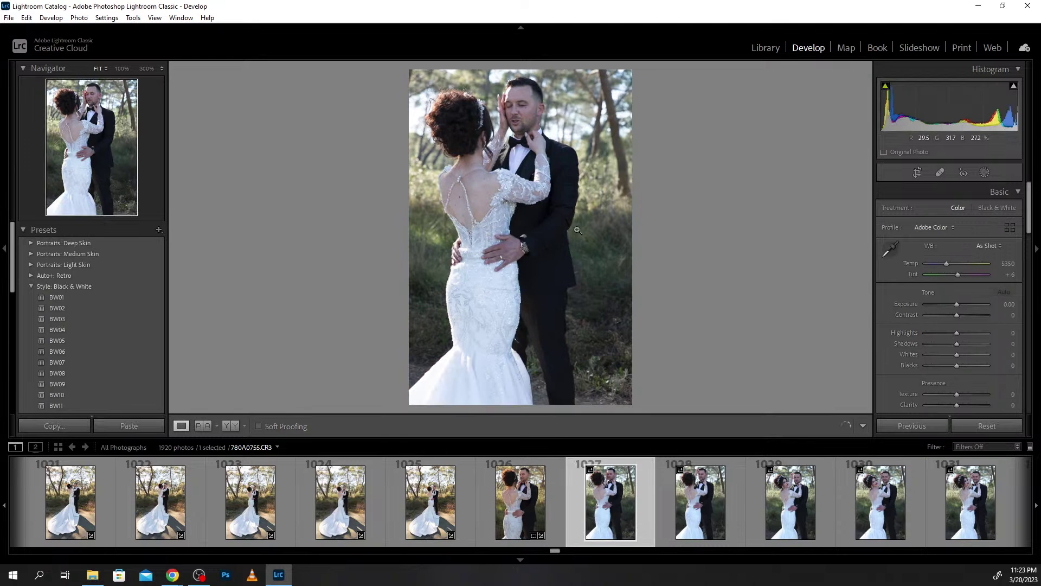
# Remove a rejected near-duplicate, then check the next shot's focus on the man's face at 100%.
pyautogui.press('Delete')
pyautogui.press('Return')
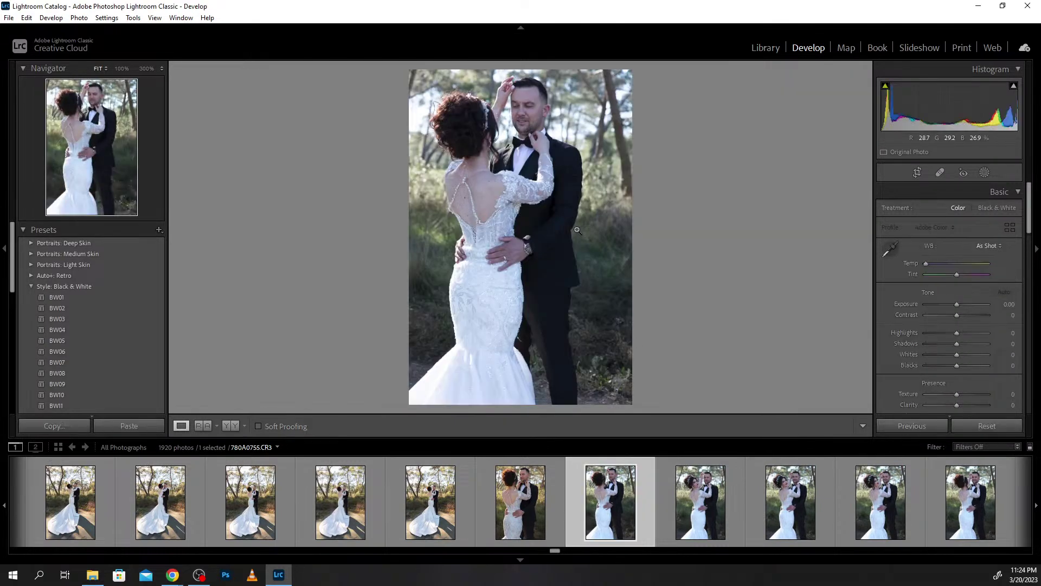
pyautogui.click(525, 112)
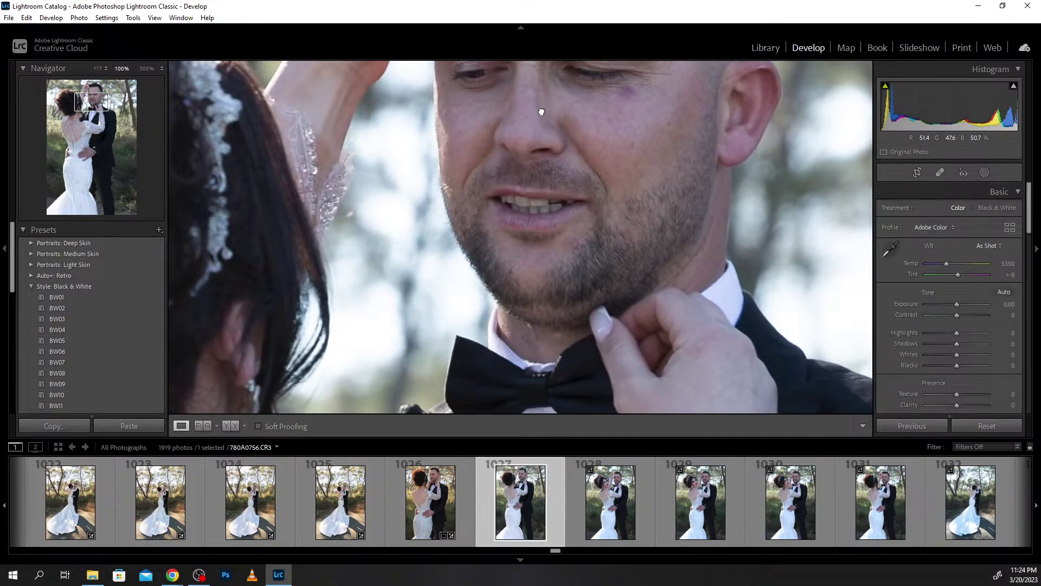
pyautogui.moveTo(542, 114); pyautogui.dragTo(537, 306)
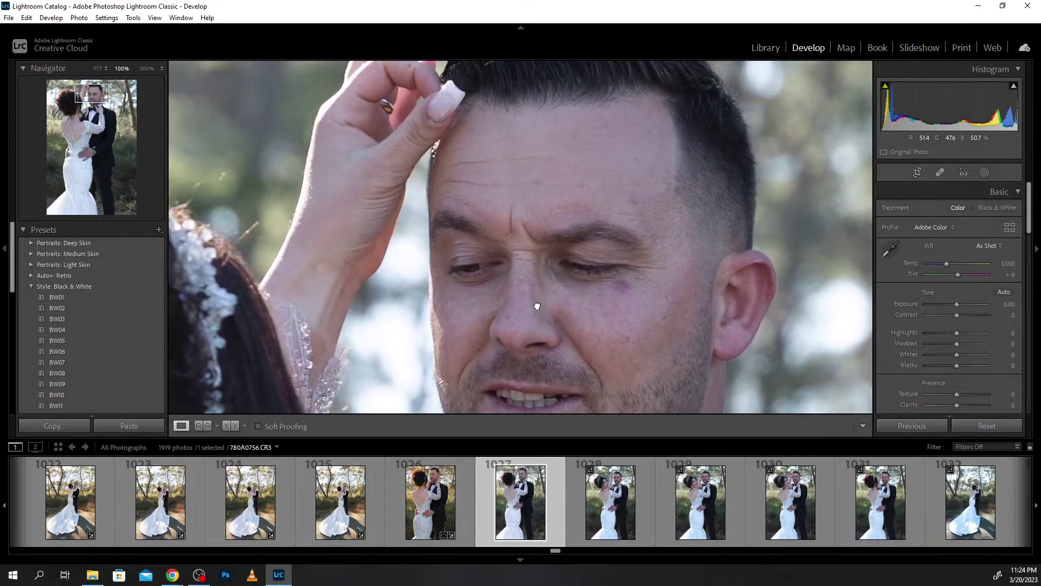
pyautogui.click(563, 287)
# Compare photos 1027, 1028 and 1029 by flipping between them.
pyautogui.click(622, 468)
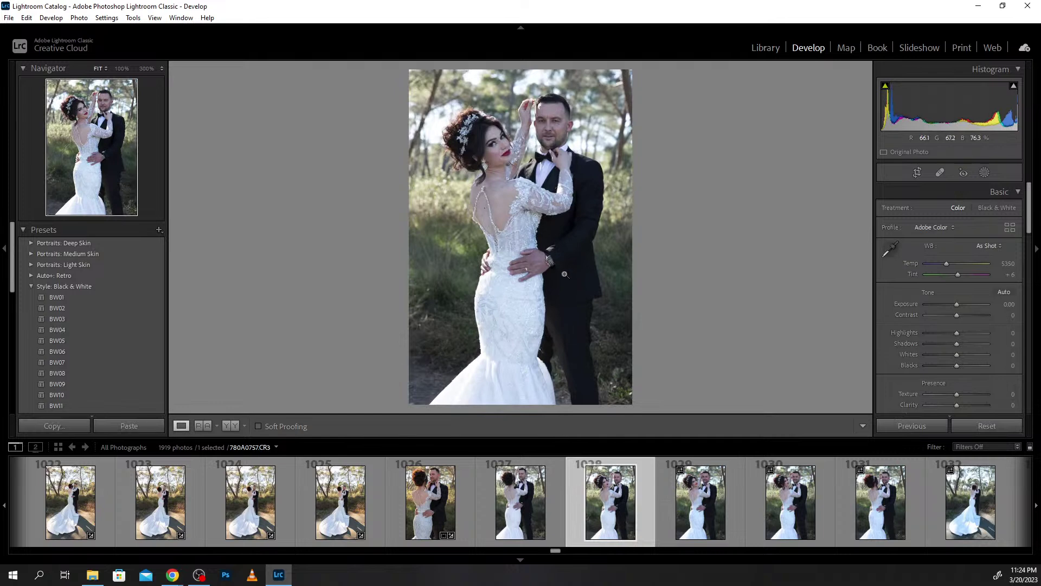
pyautogui.click(697, 513)
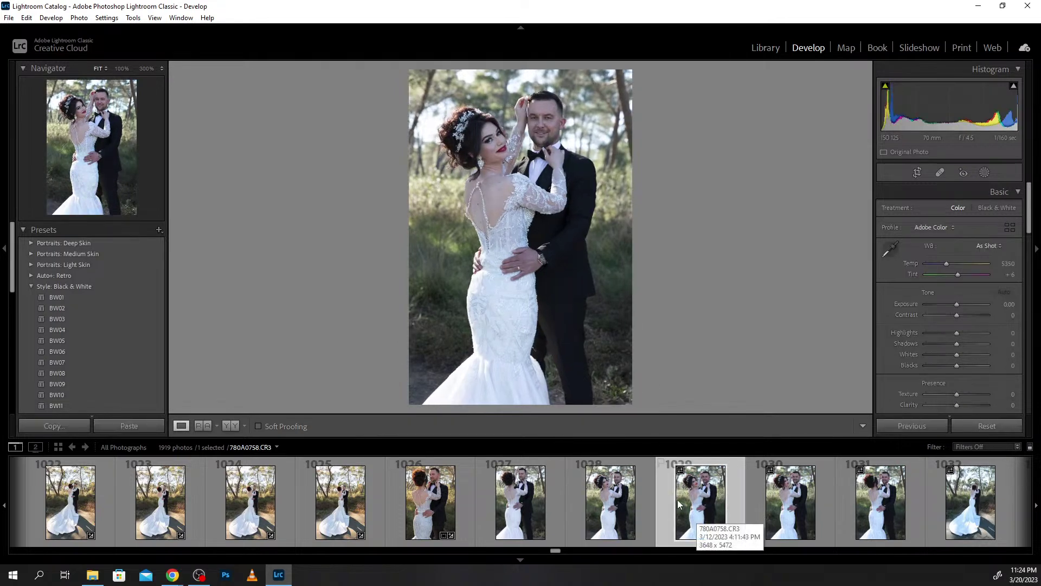
pyautogui.click(616, 518)
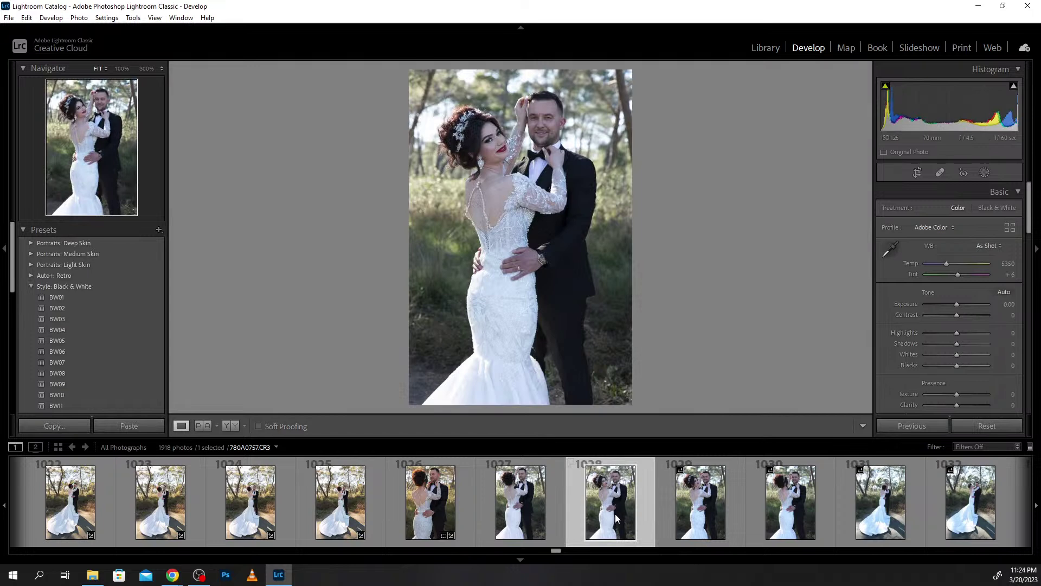
pyautogui.moveTo(521, 502)
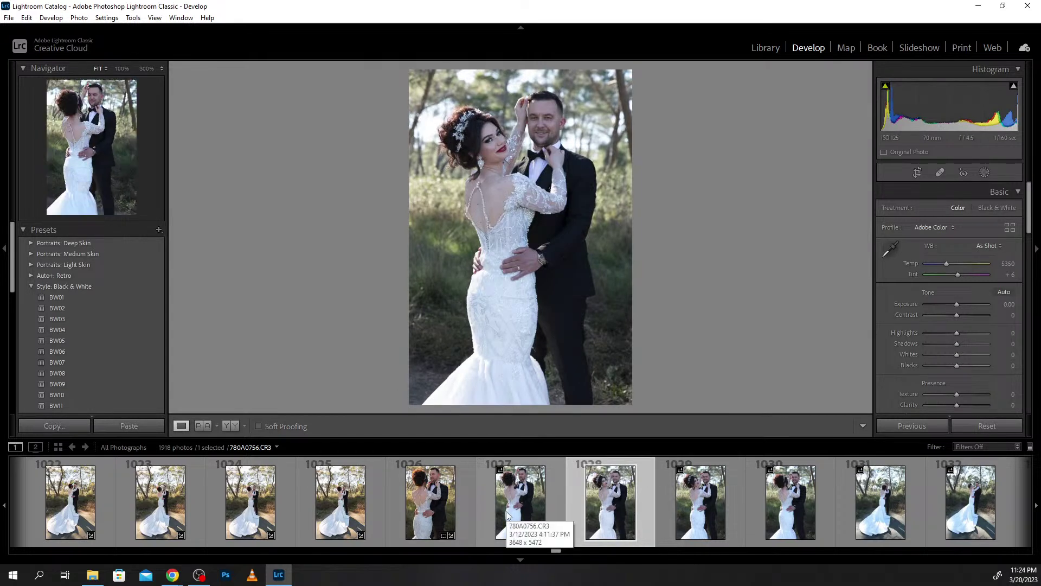
pyautogui.click(508, 513)
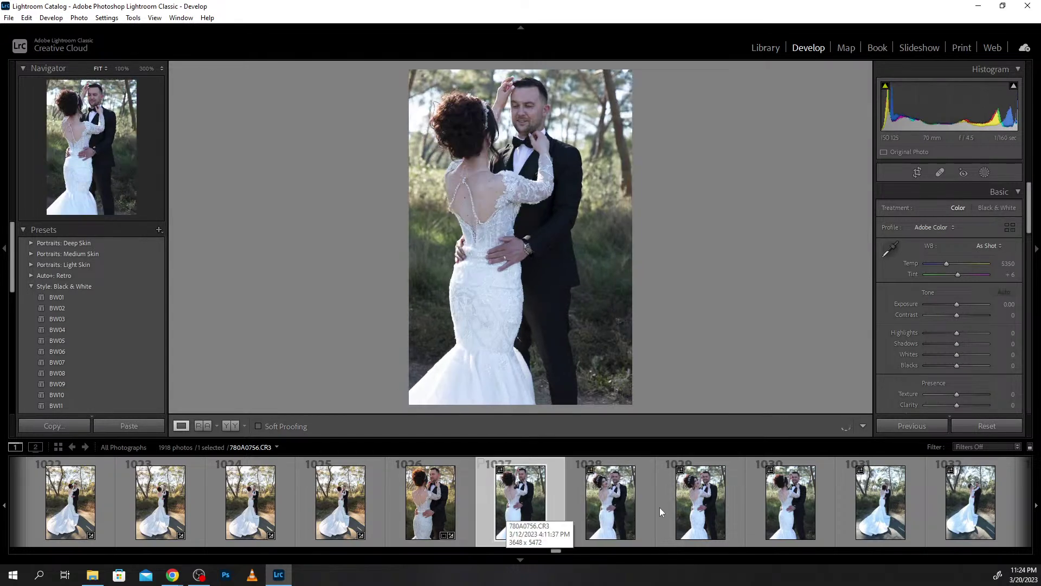
pyautogui.click(685, 513)
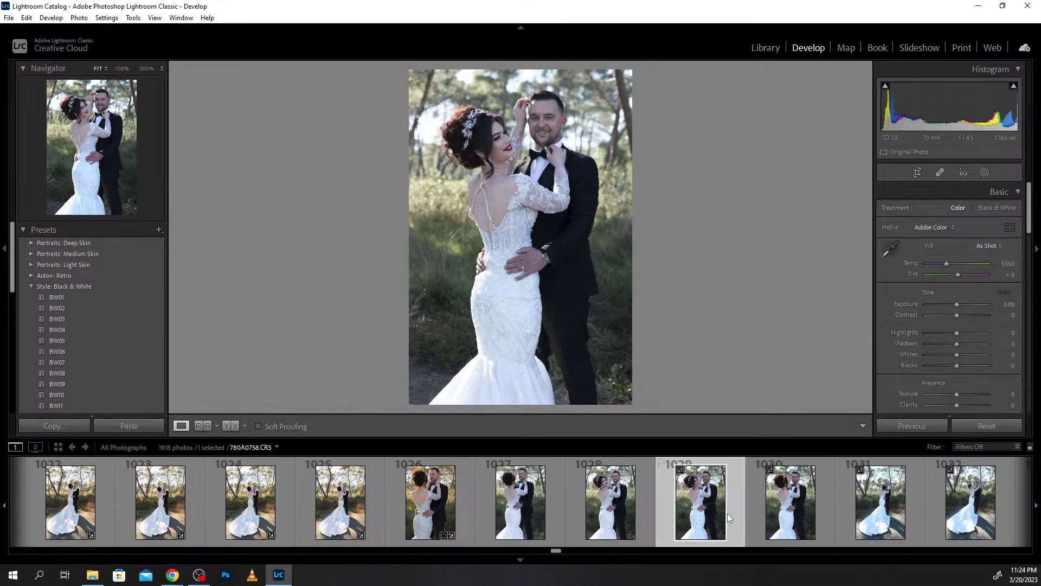
# Remove photo 1029 and rejected shot 780A0760, leaving 1916 photos, then view slot 1028.
pyautogui.press('Delete')
pyautogui.press('Return')
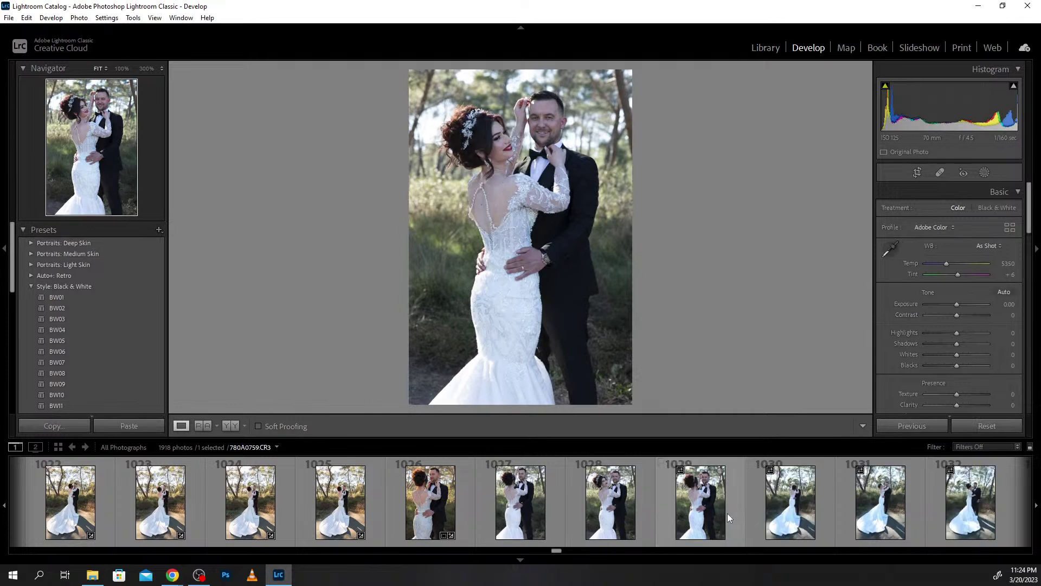
pyautogui.click(727, 513)
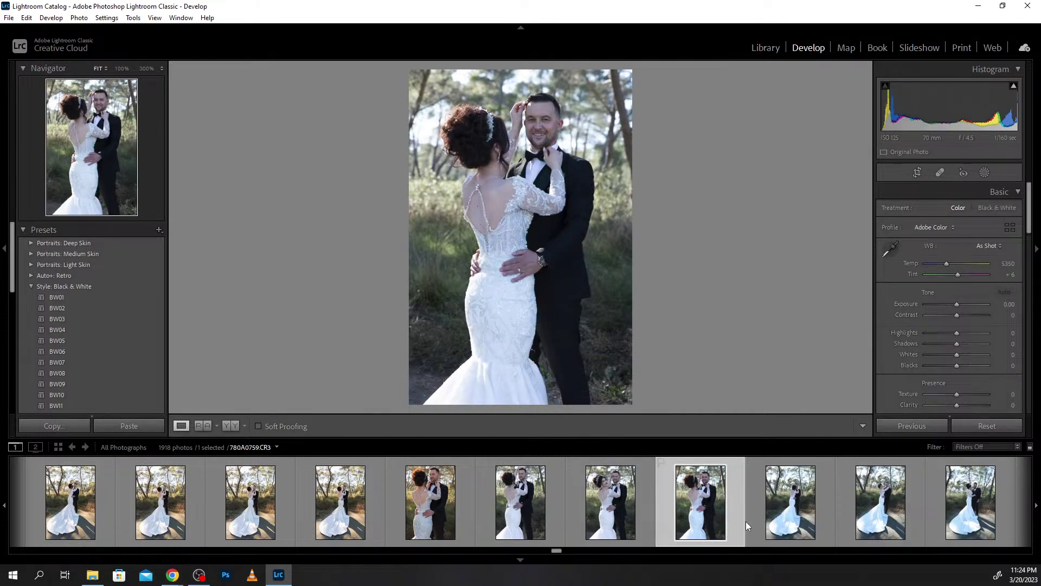
pyautogui.click(611, 526)
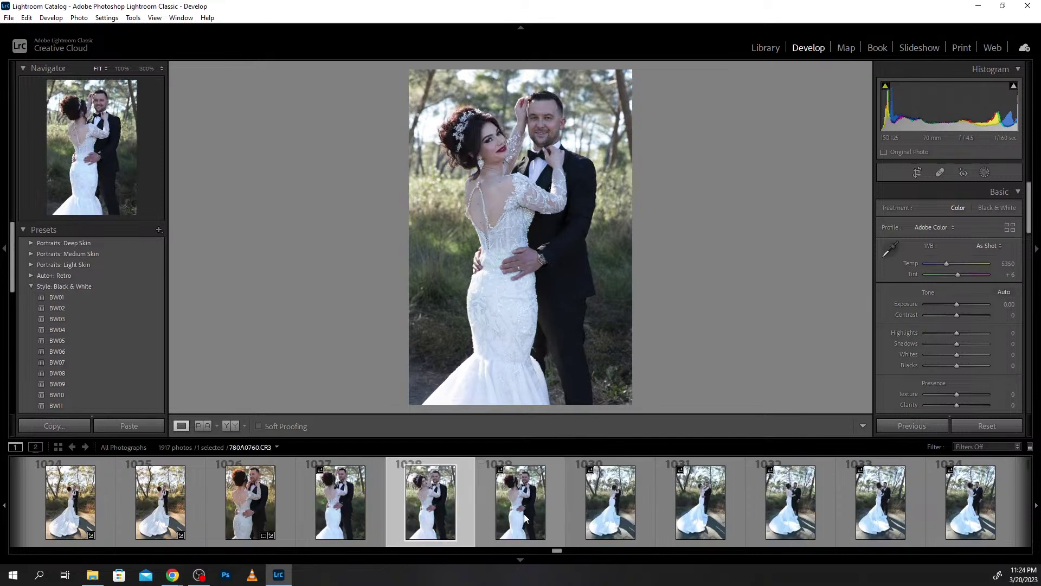
pyautogui.press('Right')
pyautogui.click(423, 507)
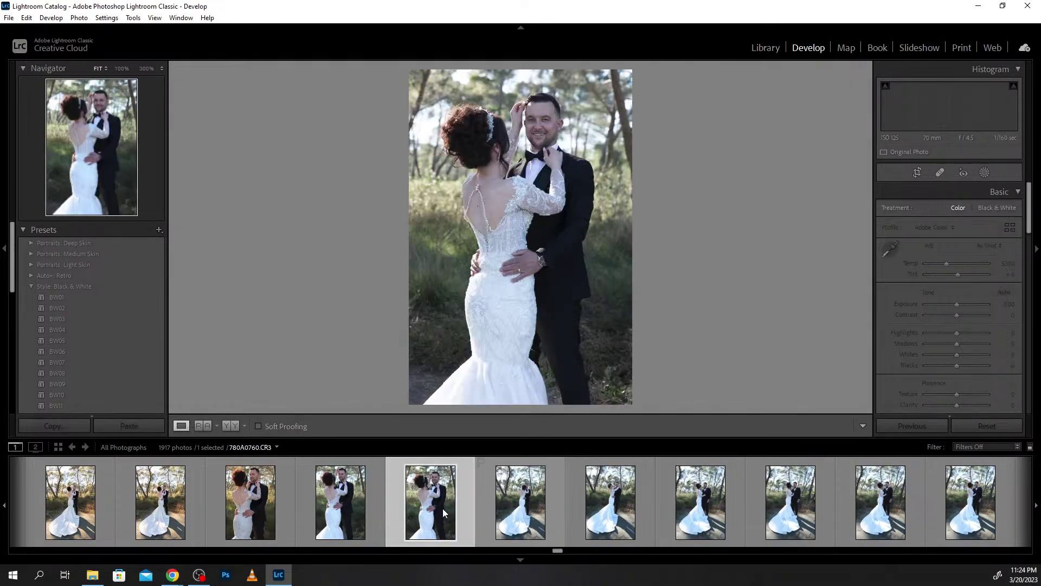
pyautogui.hotkey('alt', 'BackSpace')
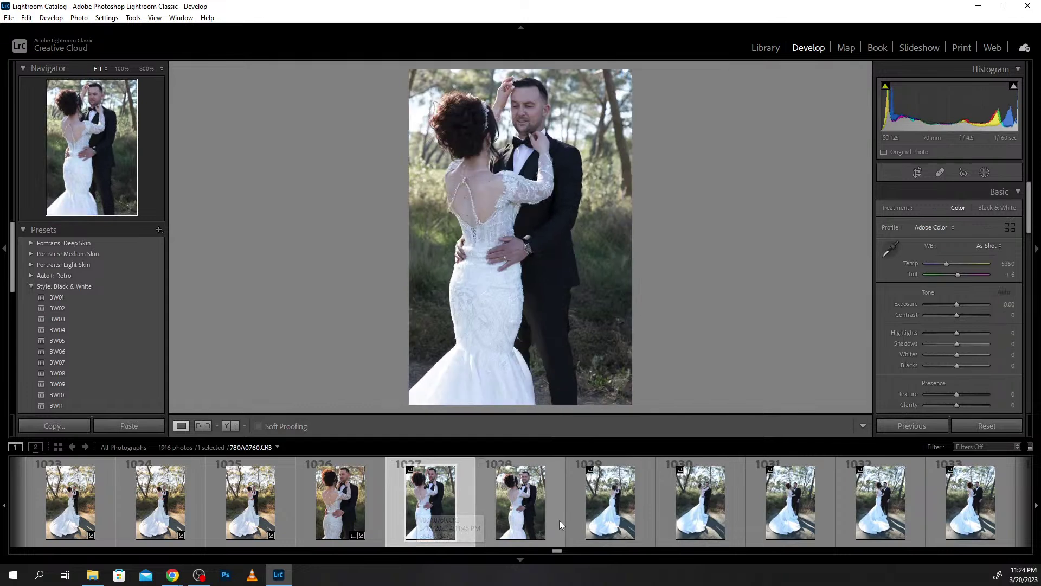
pyautogui.click(519, 522)
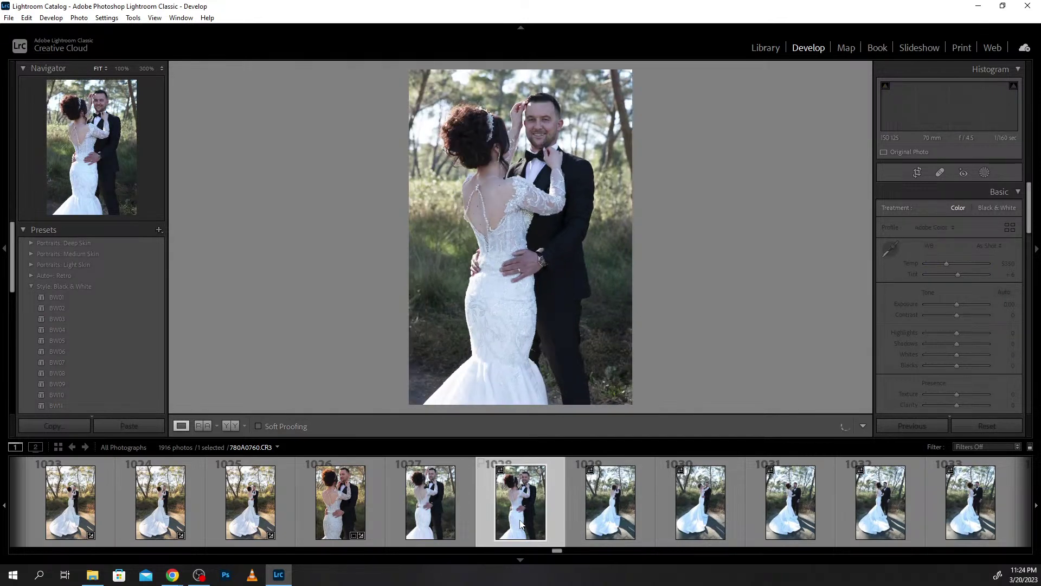
# Sync photo 1026's edits onto photos 1027 and 1028.
pyautogui.click(355, 508)
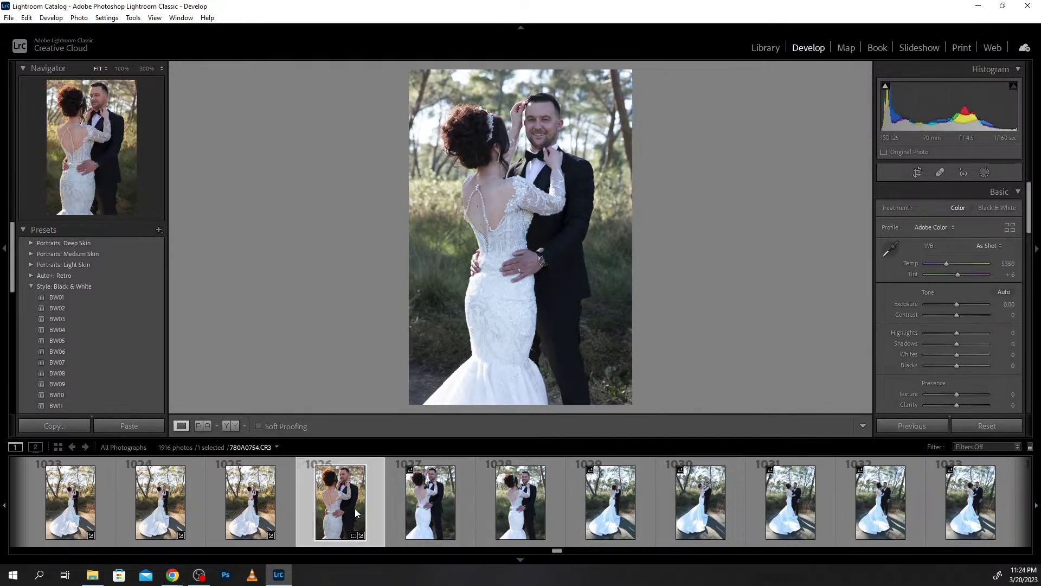
pyautogui.keyDown('shift'); pyautogui.click(527, 516); pyautogui.keyUp('shift')
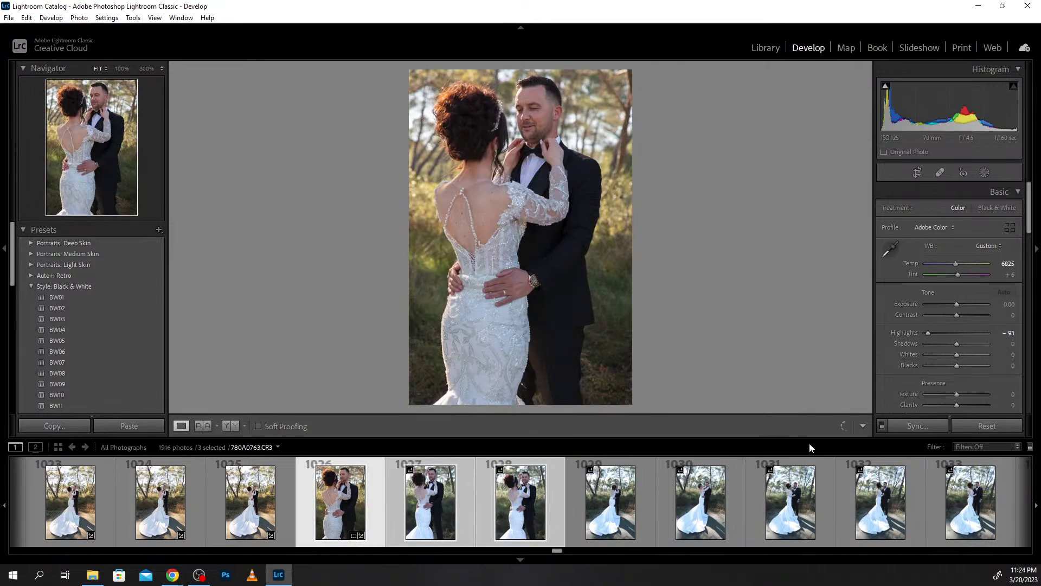
pyautogui.click(907, 424)
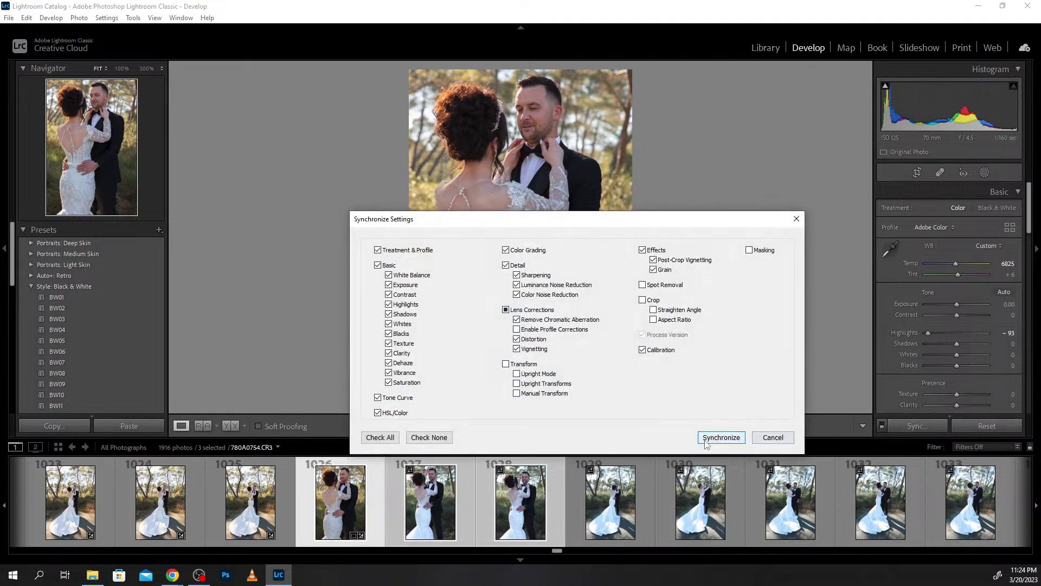
pyautogui.click(707, 442)
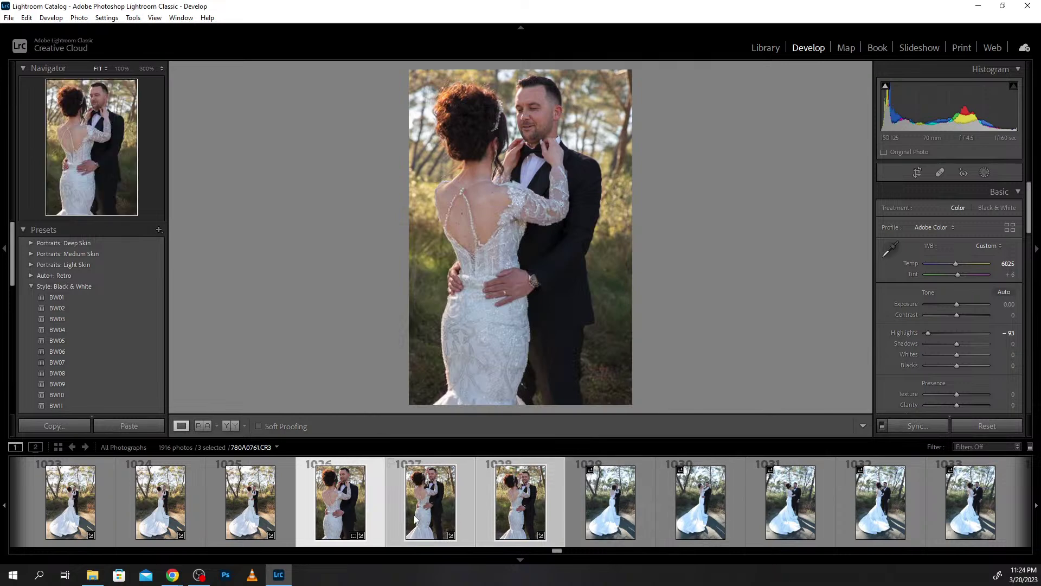
pyautogui.click(368, 513)
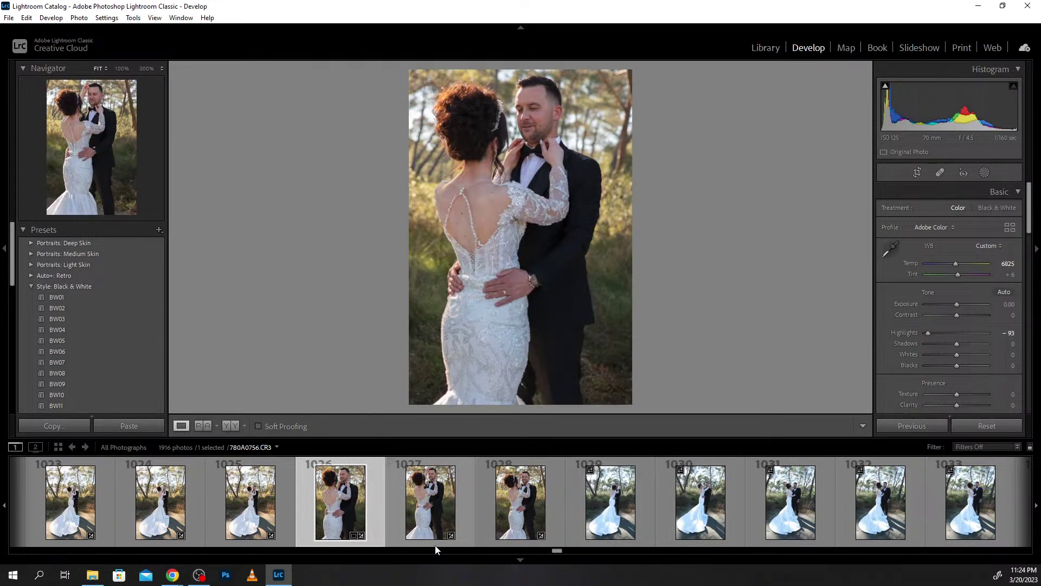
# Toggle Enable Profile Corrections repeatedly to compare, leaving lens corrections on for 1026.
pyautogui.scroll(-5, 879, 298)
pyautogui.scroll(-5, 878, 298)
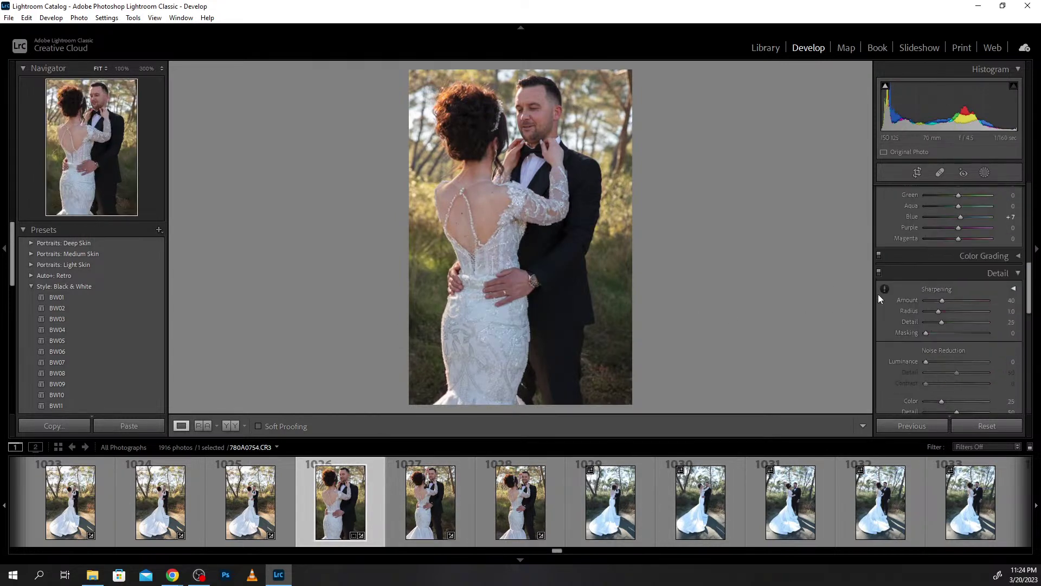
pyautogui.scroll(-5, 879, 298)
pyautogui.scroll(-5, 878, 298)
pyautogui.scroll(1, 877, 294)
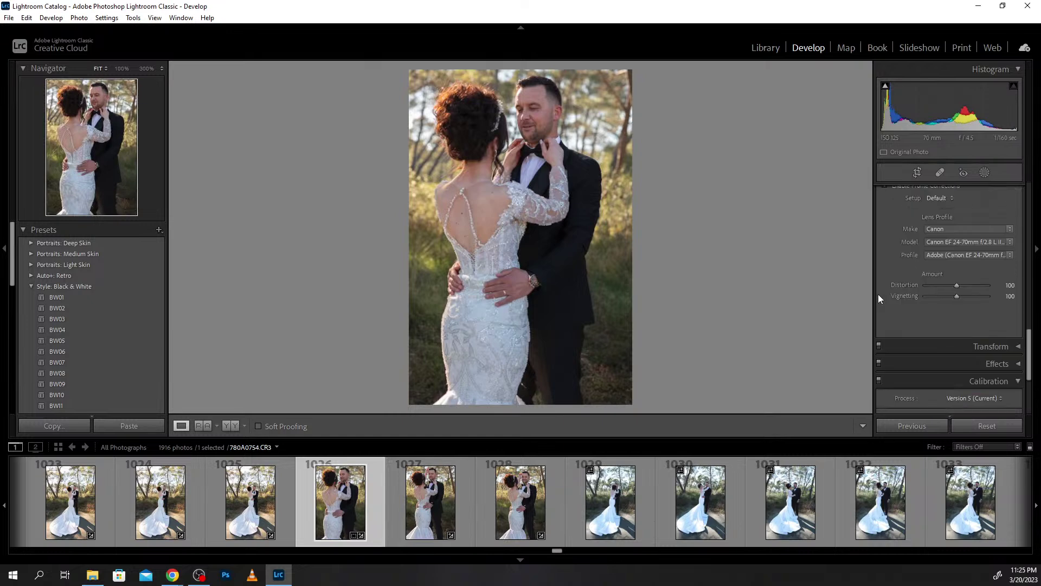
pyautogui.scroll(1, 878, 294)
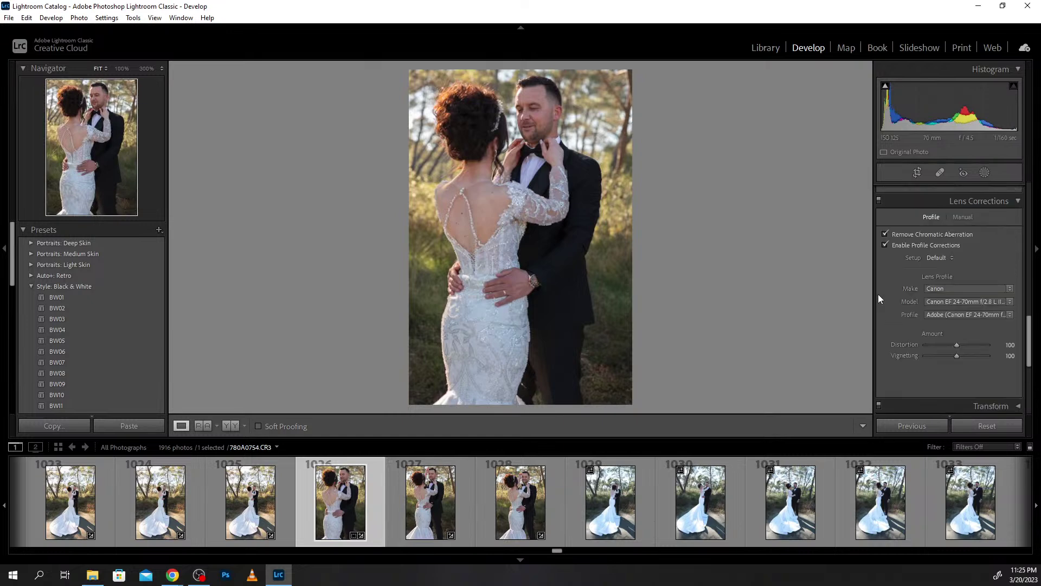
pyautogui.click(885, 246)
pyautogui.click(886, 246)
pyautogui.click(886, 246)
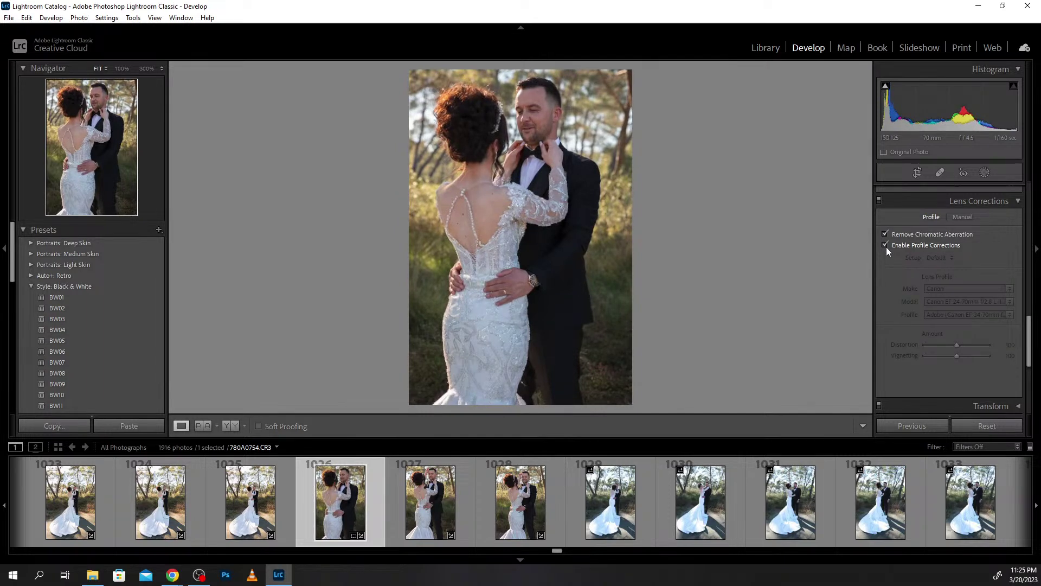
pyautogui.click(886, 246)
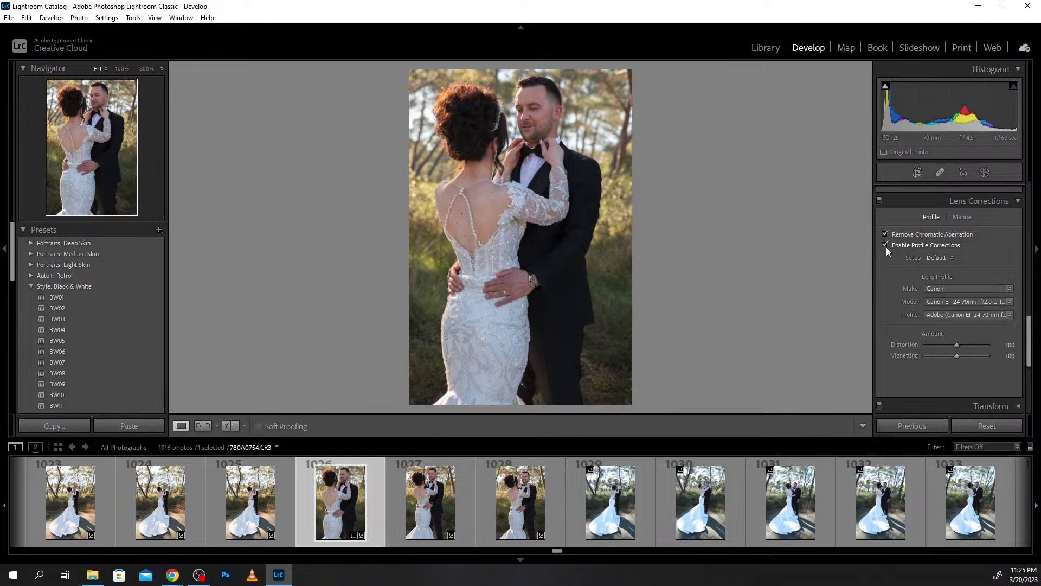
pyautogui.click(885, 246)
pyautogui.click(886, 246)
pyautogui.click(886, 246)
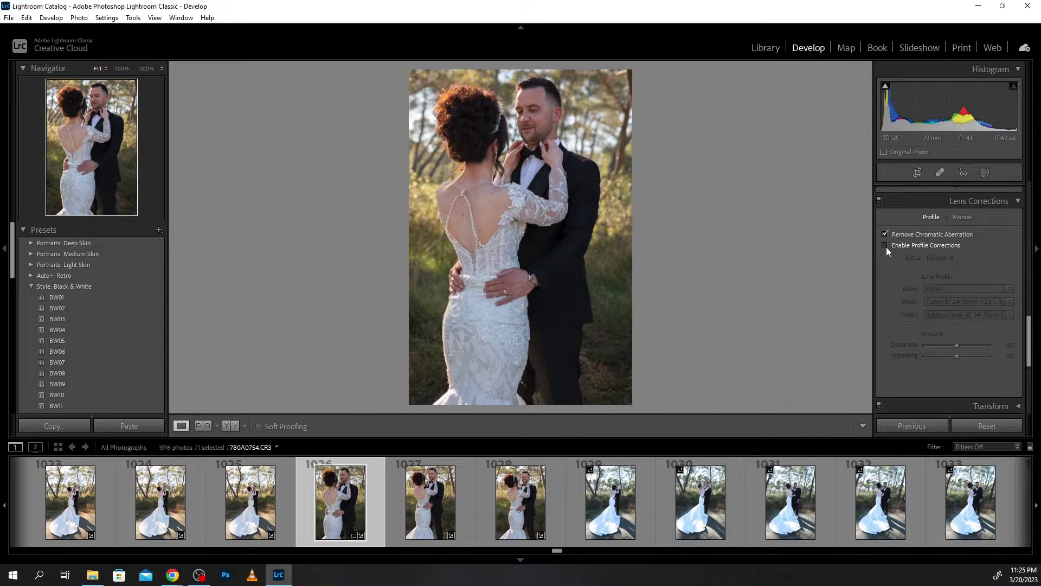
pyautogui.click(885, 245)
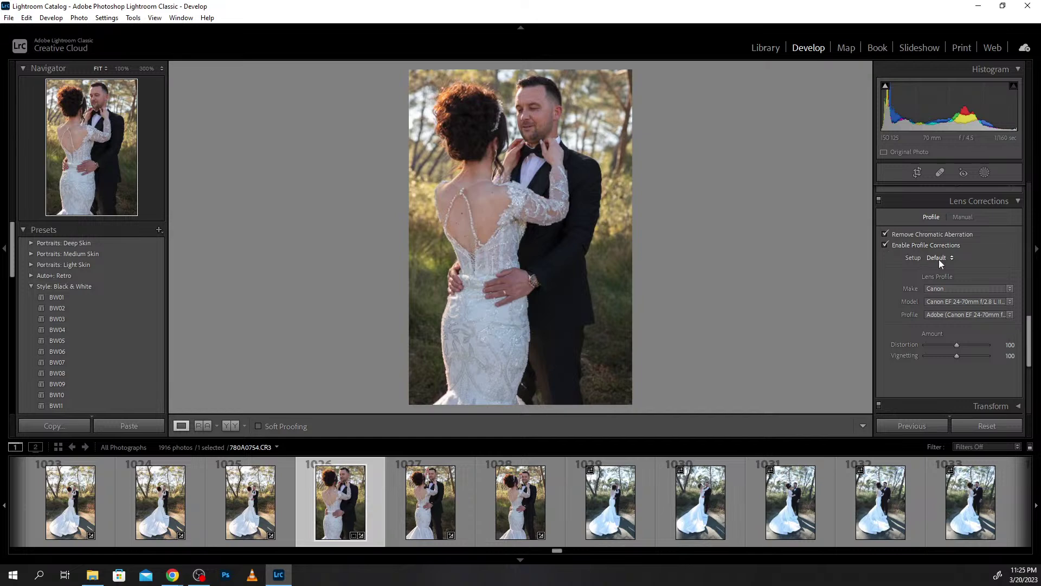
# Compare photos 1027 and 1028, then return to photo 1026.
pyautogui.click(436, 512)
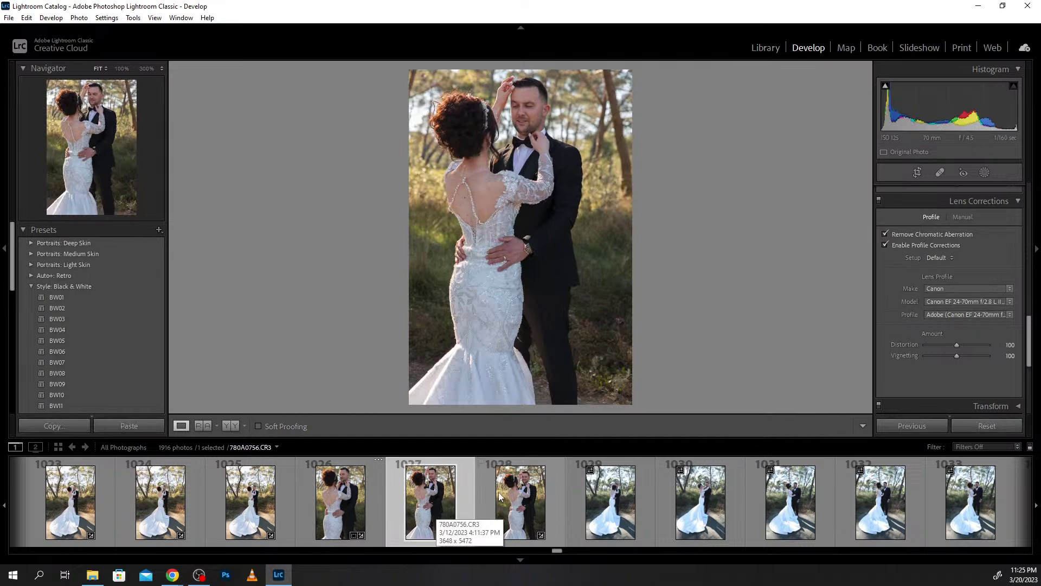
pyautogui.click(508, 510)
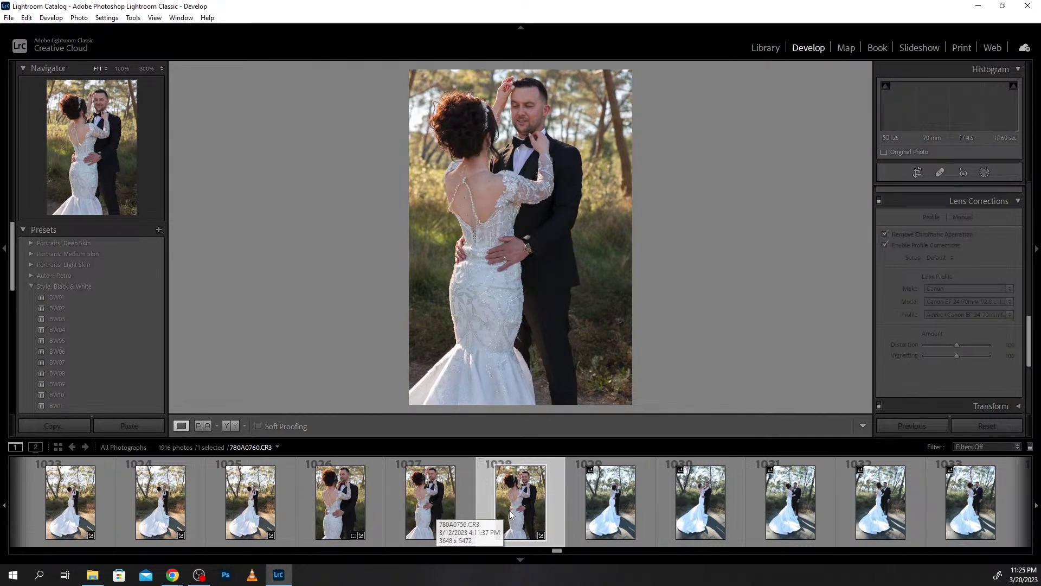
pyautogui.click(338, 521)
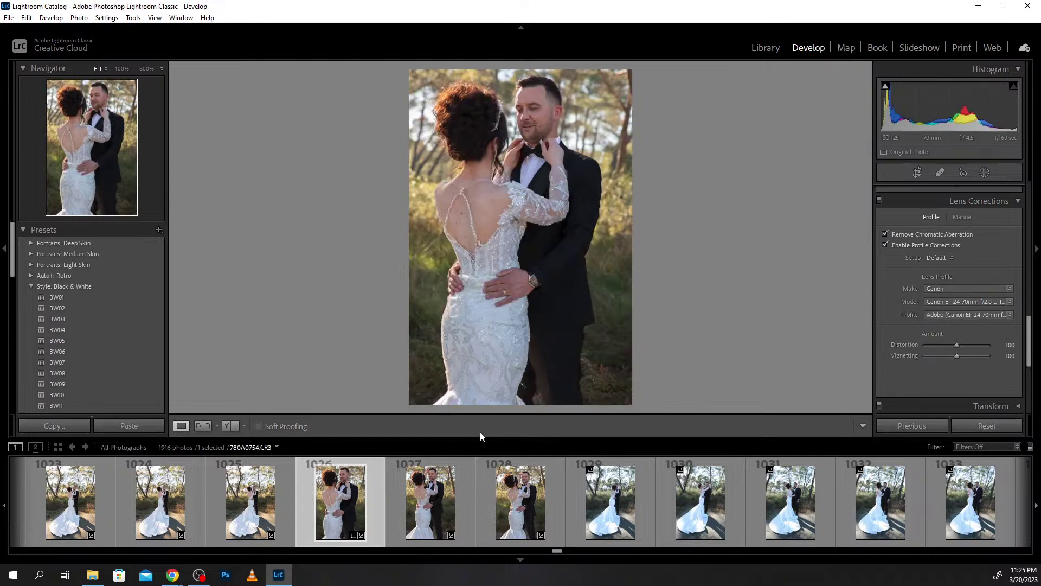
# Raise Orange luminance on photos 1026, 1027 and 1028, settling it at +18.
pyautogui.scroll(5, 962, 207)
pyautogui.scroll(2, 961, 207)
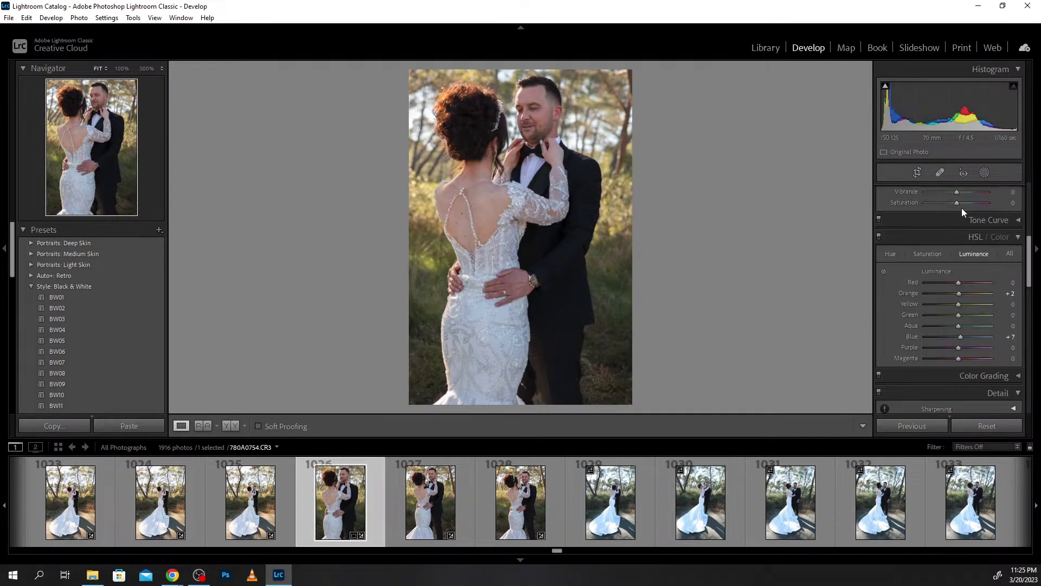
pyautogui.click(967, 294)
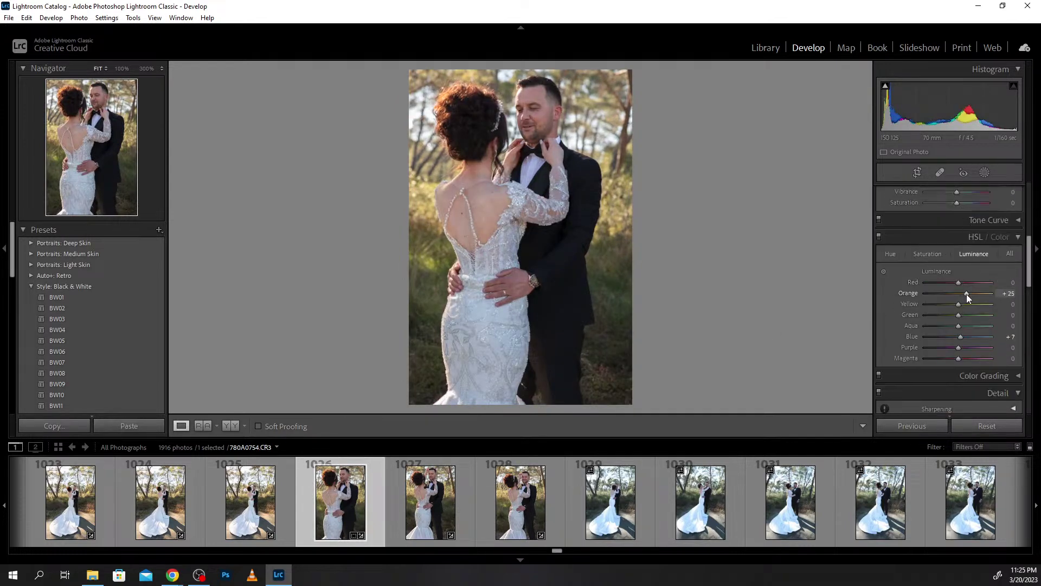
pyautogui.click(410, 505)
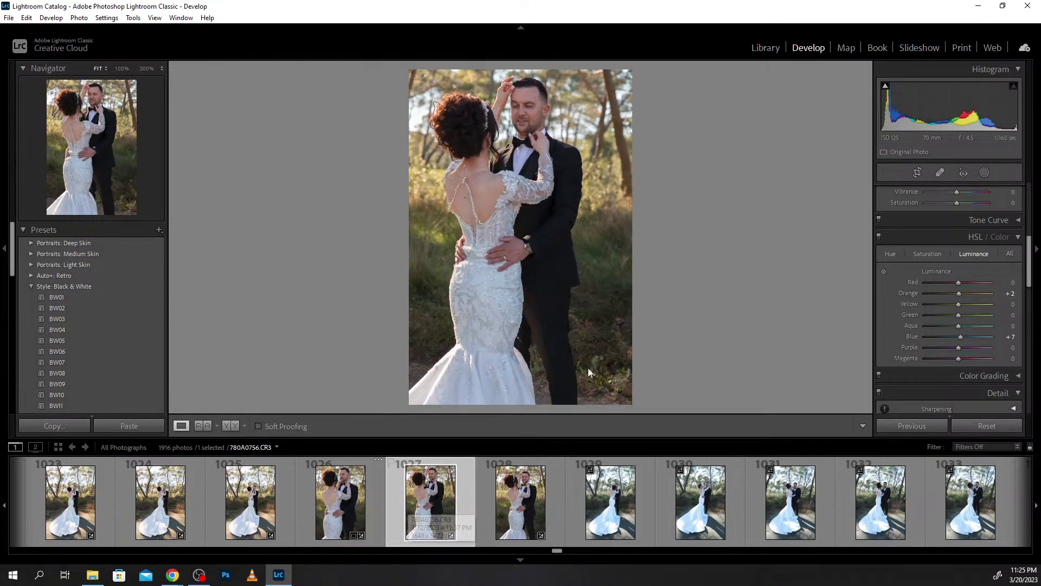
pyautogui.click(964, 293)
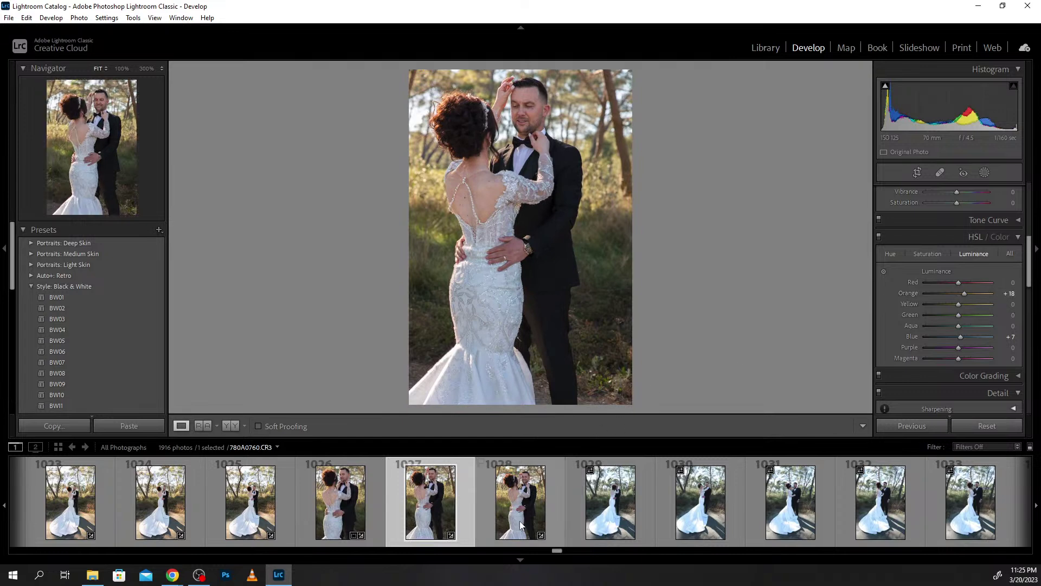
pyautogui.click(519, 521)
pyautogui.click(968, 293)
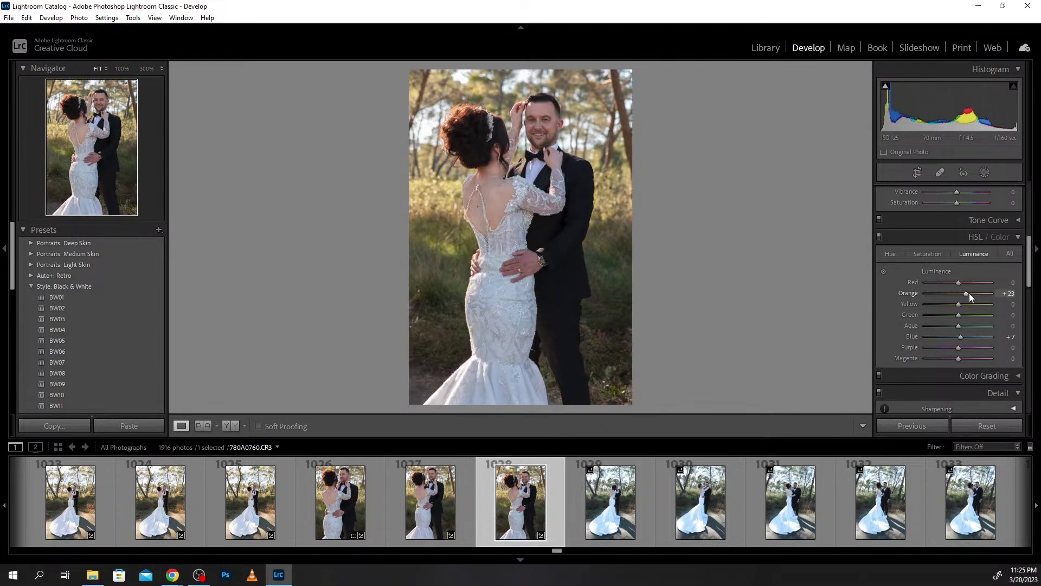
pyautogui.moveTo(969, 293); pyautogui.dragTo(965, 293)
# Select all 124 shoot photos and sync this shot's develop settings, including orange luminance +18.
pyautogui.scroll(-5, 597, 499)
pyautogui.scroll(-2, 616, 500)
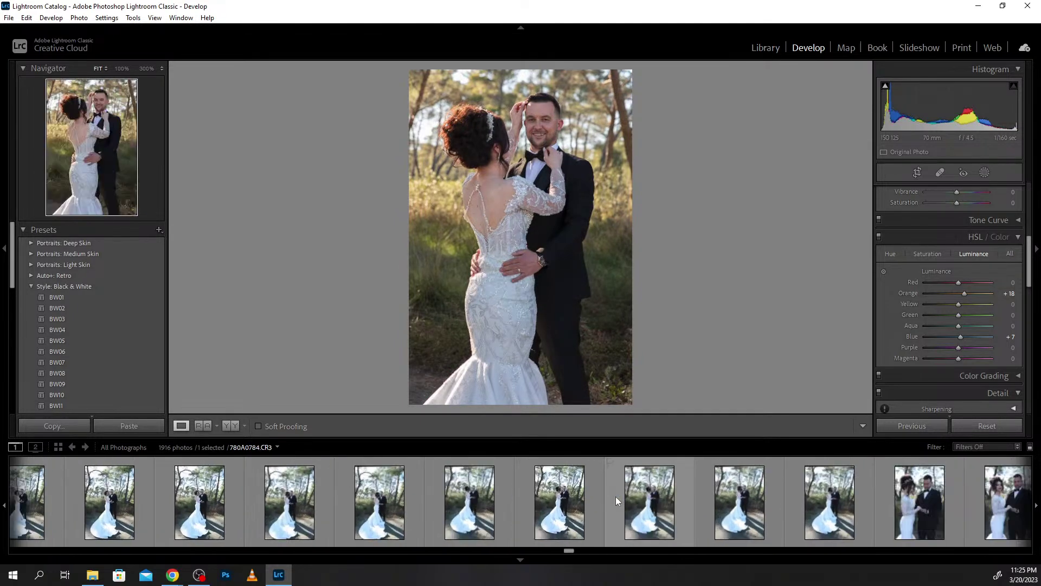
pyautogui.scroll(-2, 616, 500)
pyautogui.scroll(-2, 616, 500)
pyautogui.scroll(-1, 616, 501)
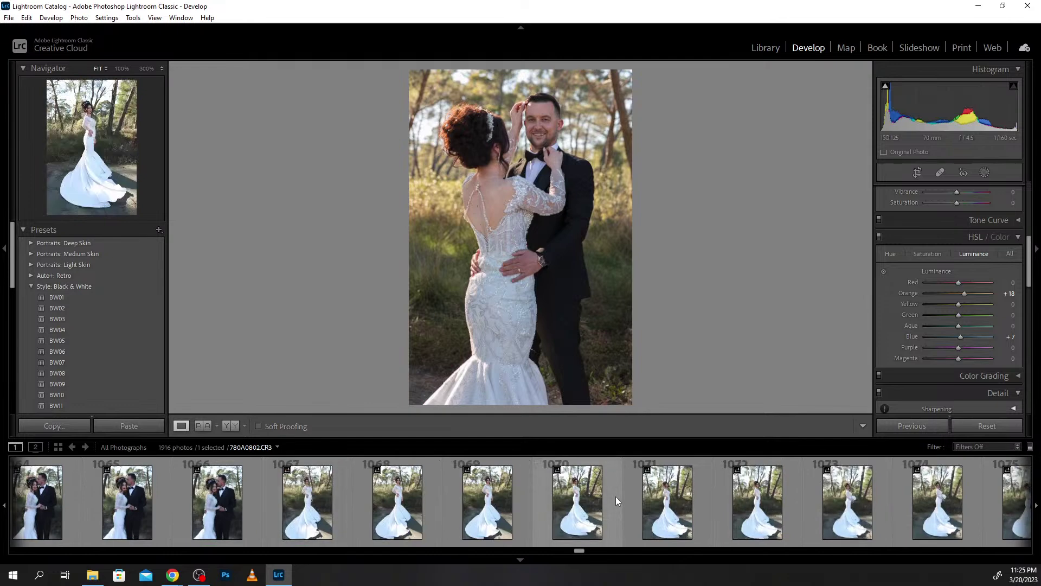
pyautogui.scroll(-2, 616, 496)
pyautogui.scroll(-2, 617, 496)
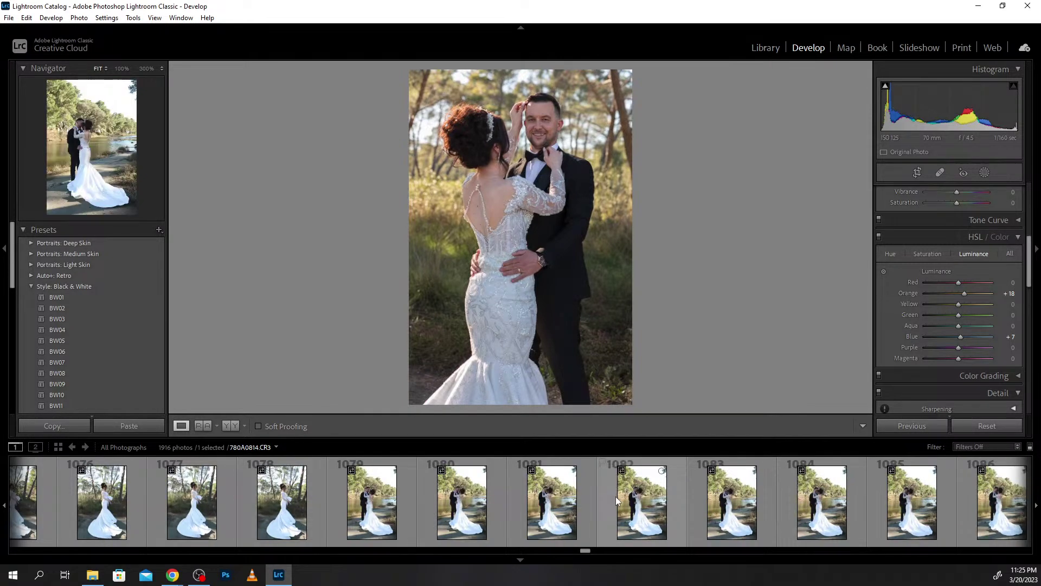
pyautogui.scroll(-3, 418, 510)
pyautogui.scroll(-2, 417, 510)
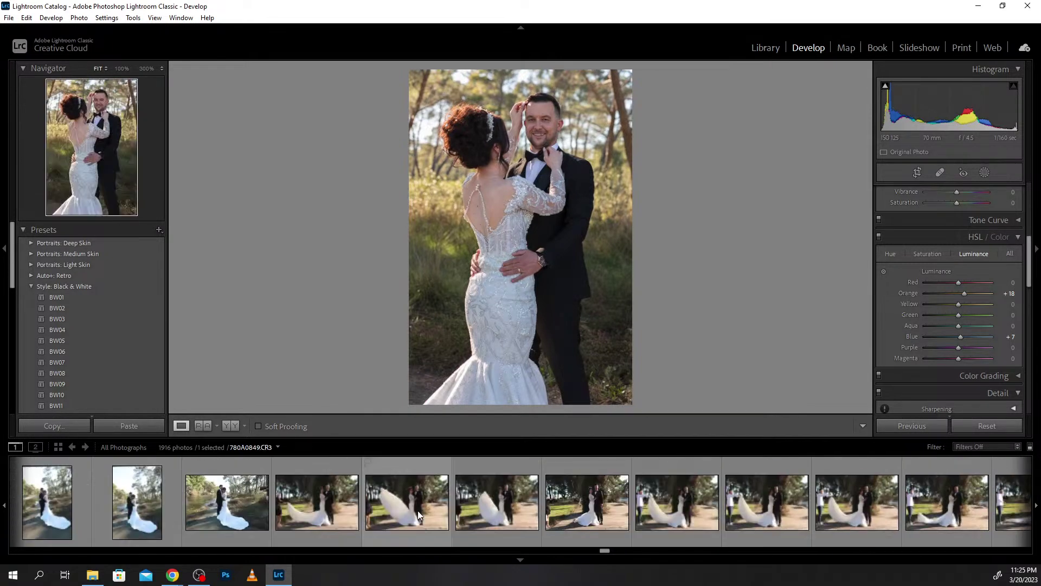
pyautogui.scroll(-2, 417, 509)
pyautogui.scroll(-2, 419, 514)
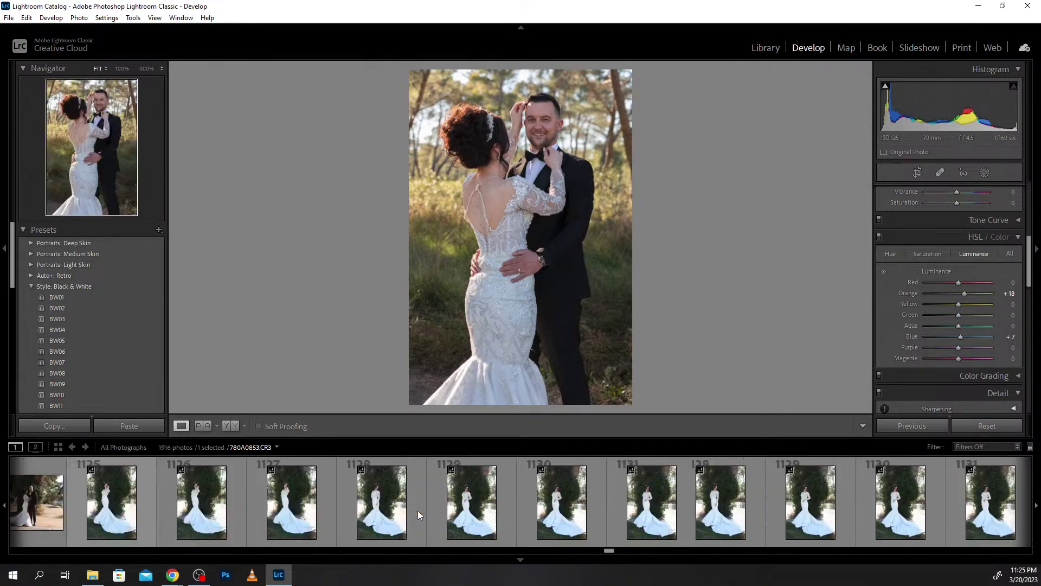
pyautogui.scroll(-2, 419, 515)
pyautogui.scroll(-2, 419, 515)
pyautogui.scroll(-2, 419, 514)
pyautogui.scroll(2, 418, 510)
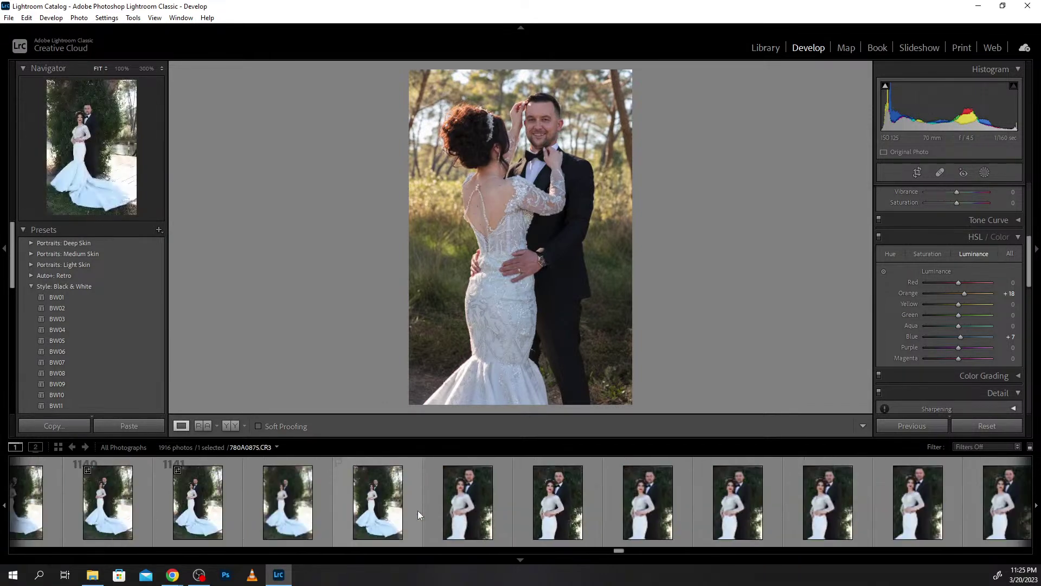
pyautogui.scroll(-2, 728, 510)
pyautogui.keyDown('shift'); pyautogui.click(781, 510); pyautogui.keyUp('shift')
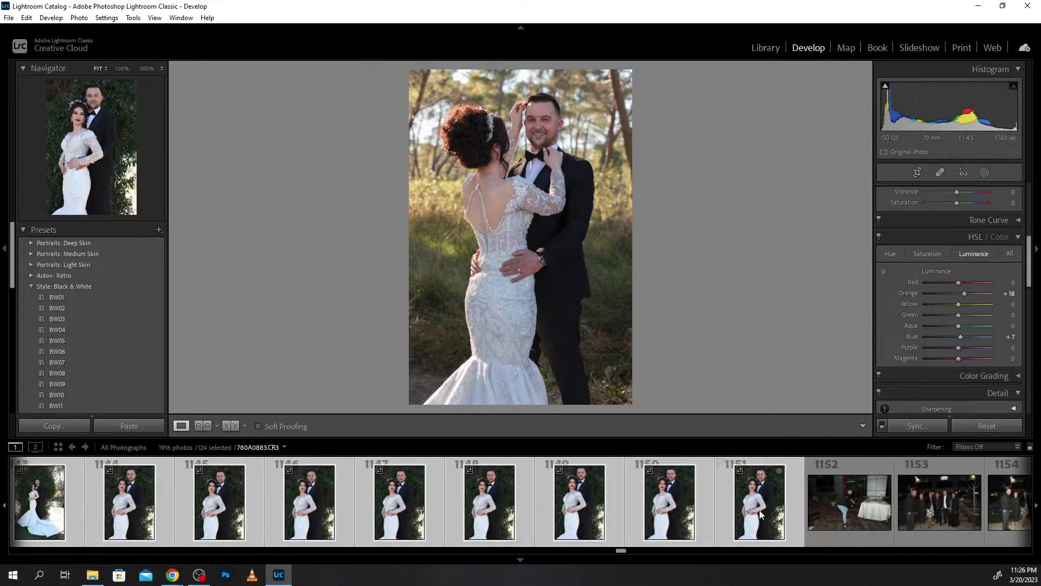
pyautogui.click(901, 423)
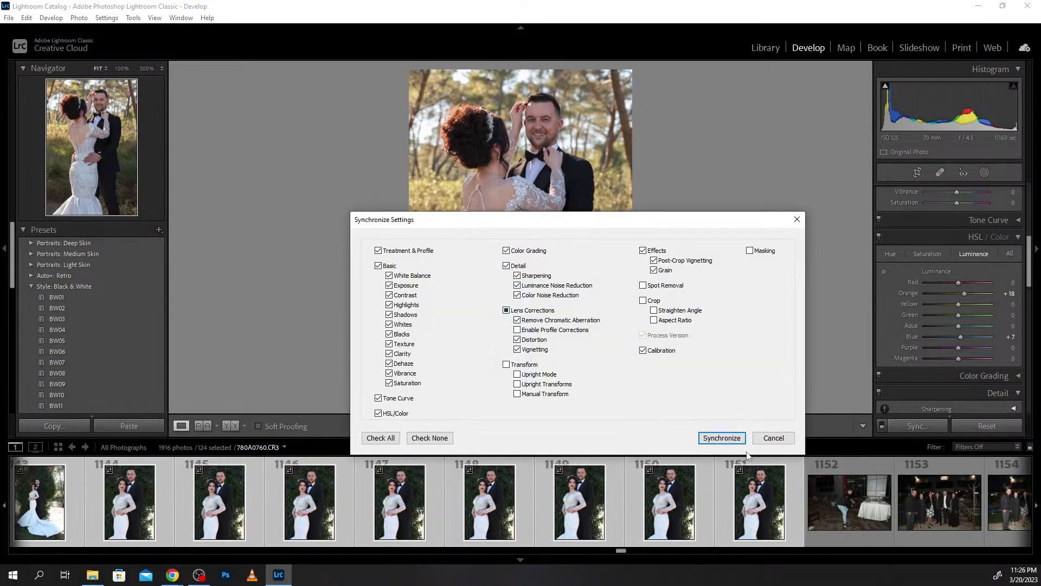
pyautogui.click(722, 437)
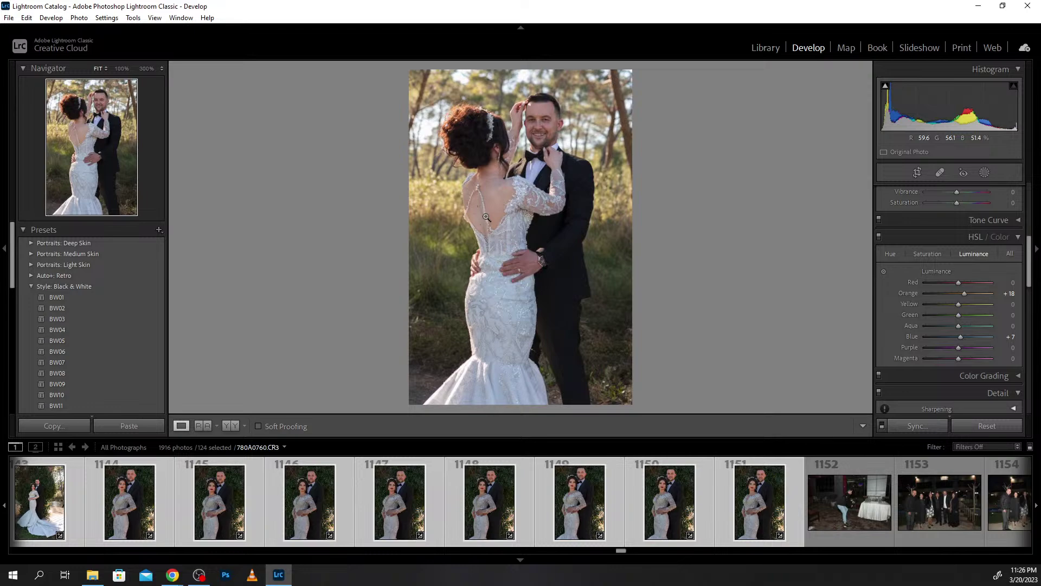
# Check faces at 100% zoom, then view hedge portrait 1147 in Before/After side-by-side mode.
pyautogui.click(548, 124)
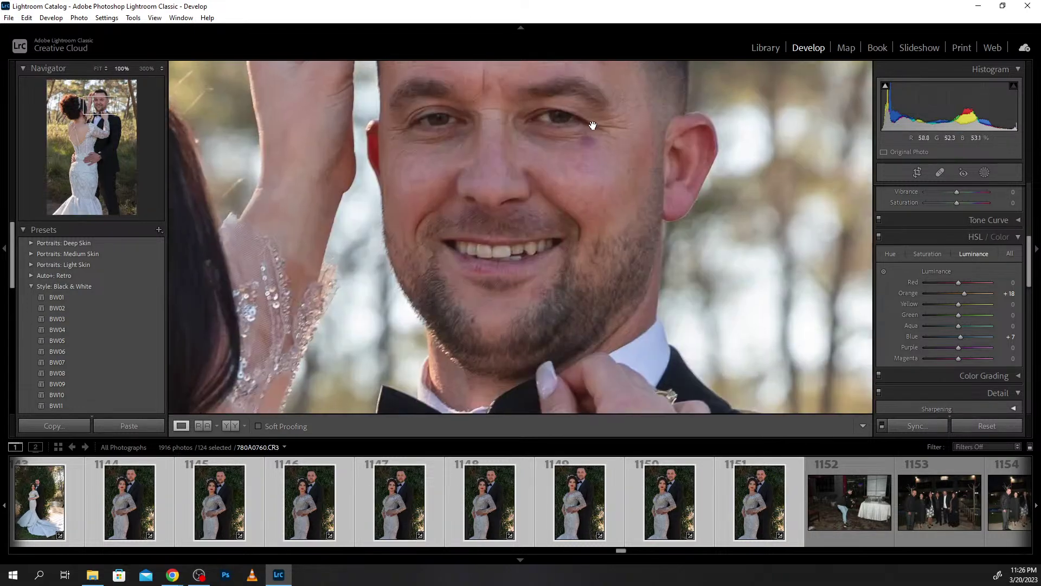
pyautogui.moveTo(593, 126); pyautogui.dragTo(786, 273)
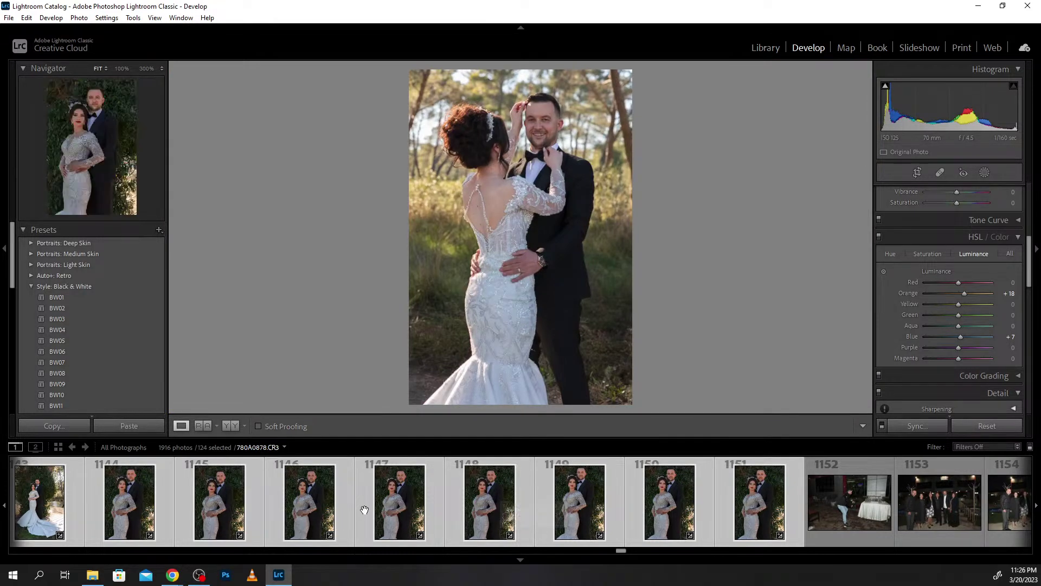
pyautogui.click(395, 505)
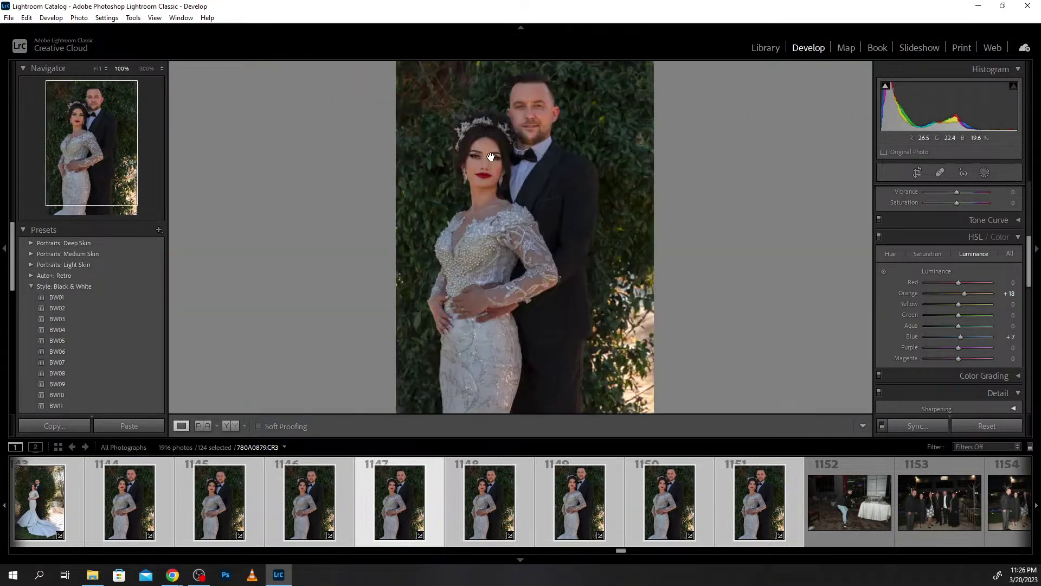
pyautogui.click(491, 157)
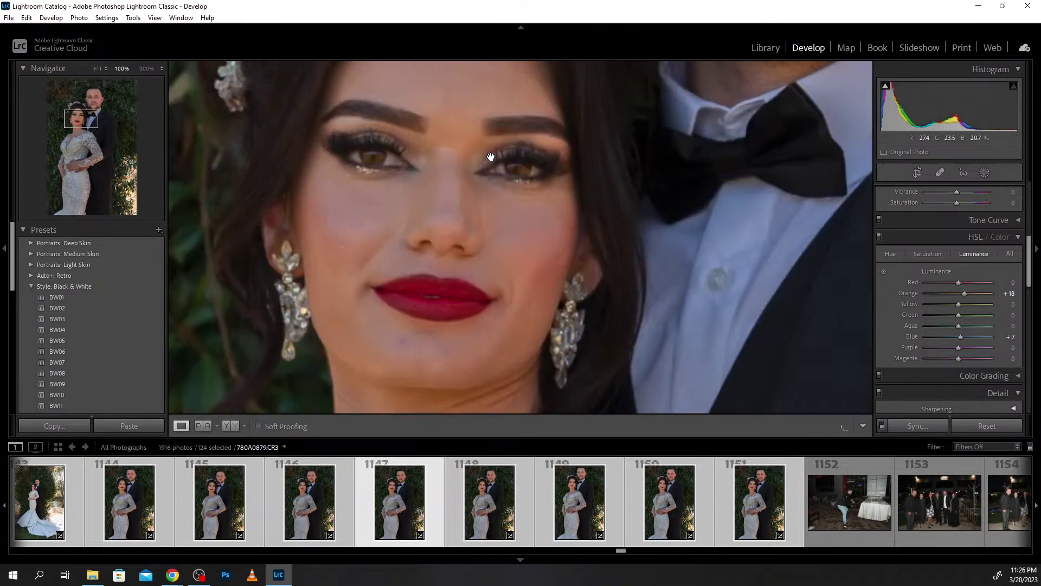
pyautogui.click(500, 160)
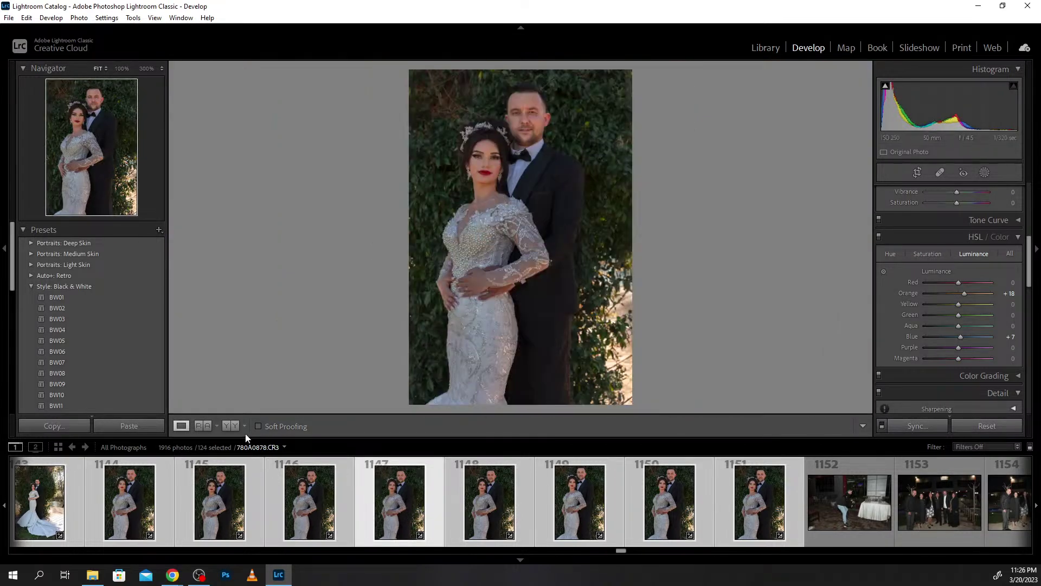
pyautogui.click(230, 426)
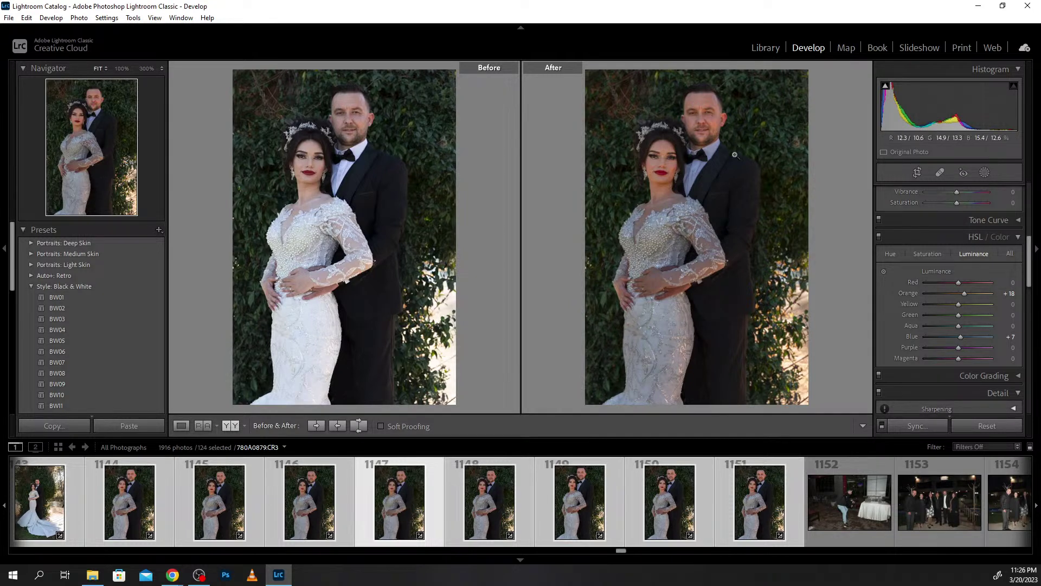
pyautogui.scroll(-5, 920, 361)
pyautogui.scroll(-5, 922, 358)
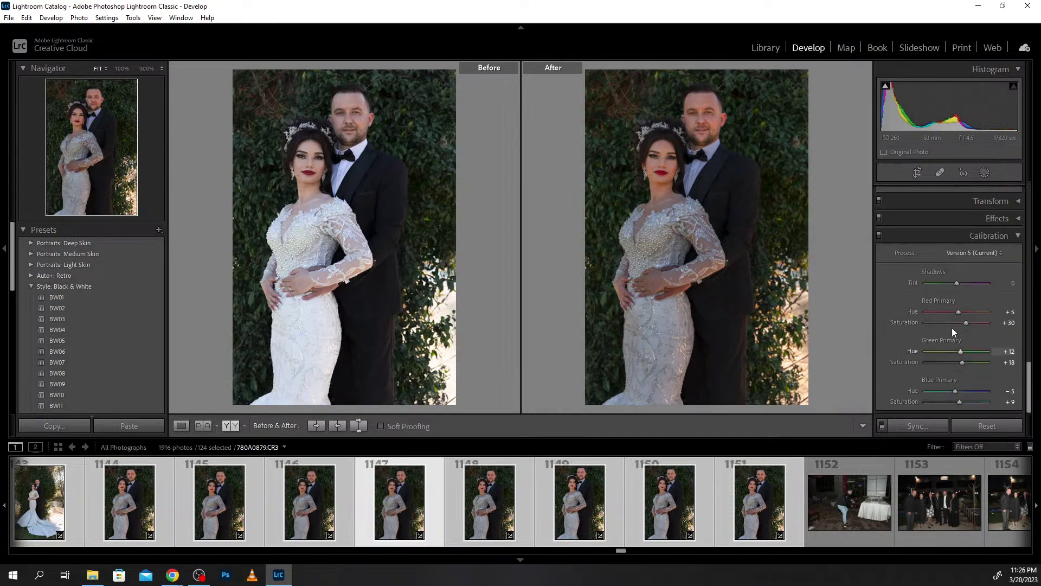
pyautogui.doubleClick(966, 322)
pyautogui.doubleClick(961, 351)
pyautogui.doubleClick(953, 392)
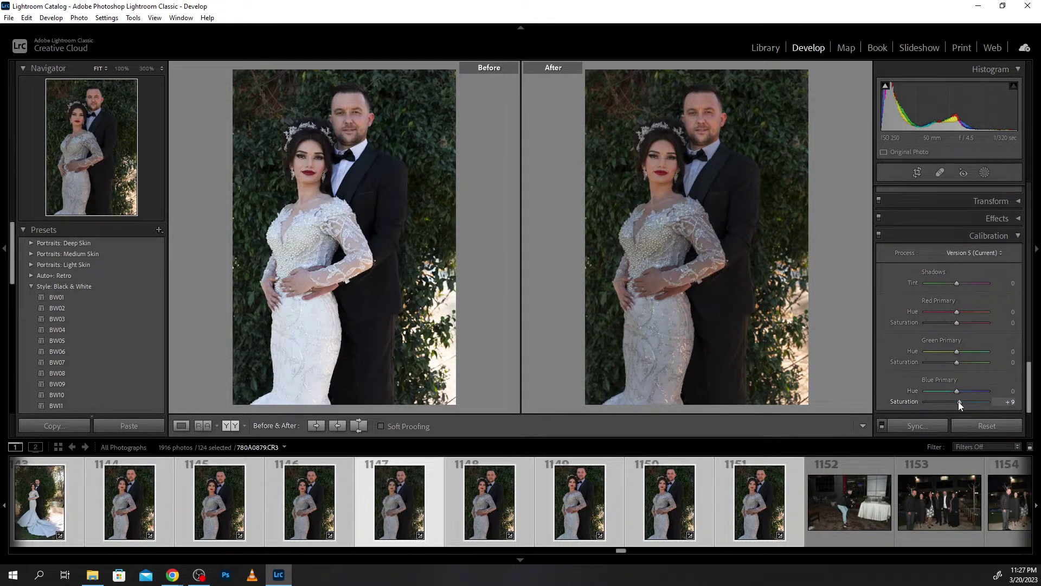
pyautogui.doubleClick(958, 402)
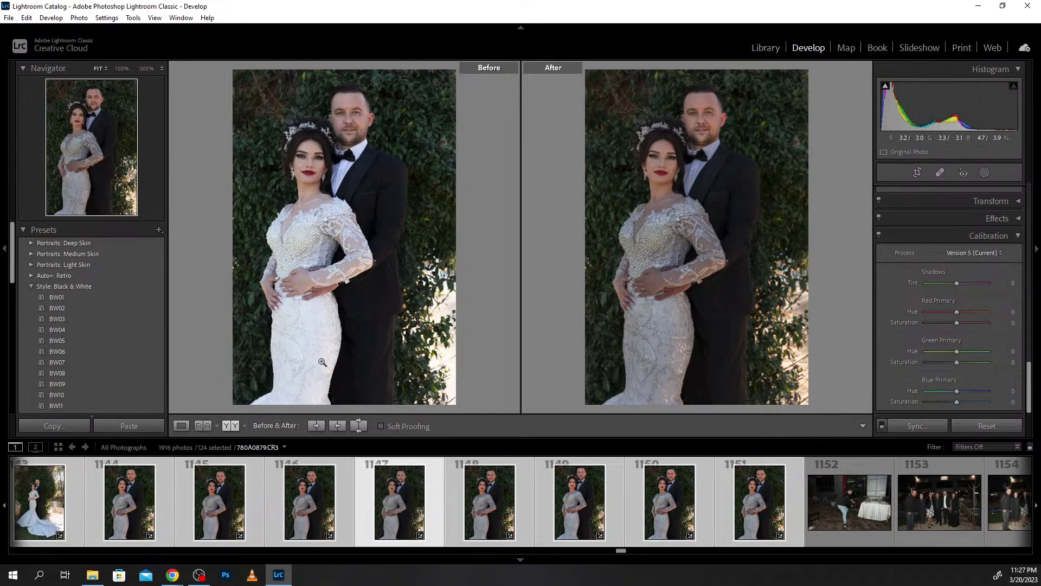
pyautogui.click(672, 245)
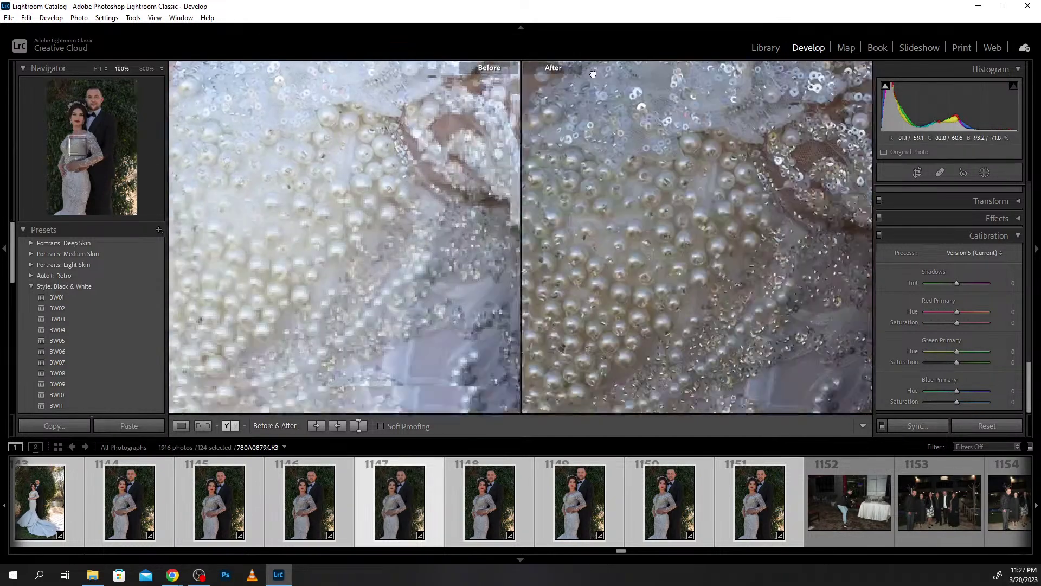
pyautogui.moveTo(695, 286); pyautogui.dragTo(662, 91)
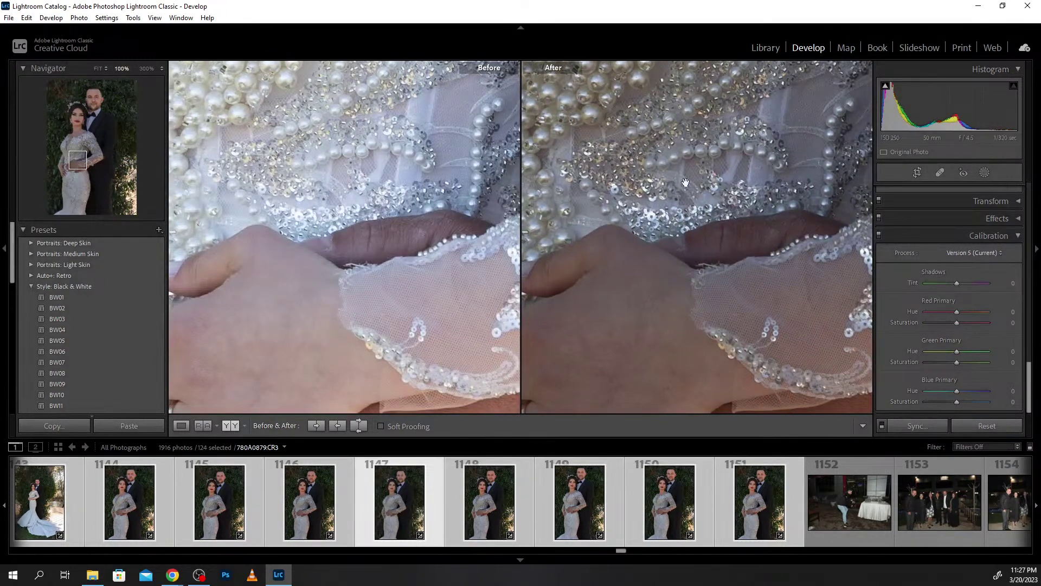
pyautogui.click(798, 159)
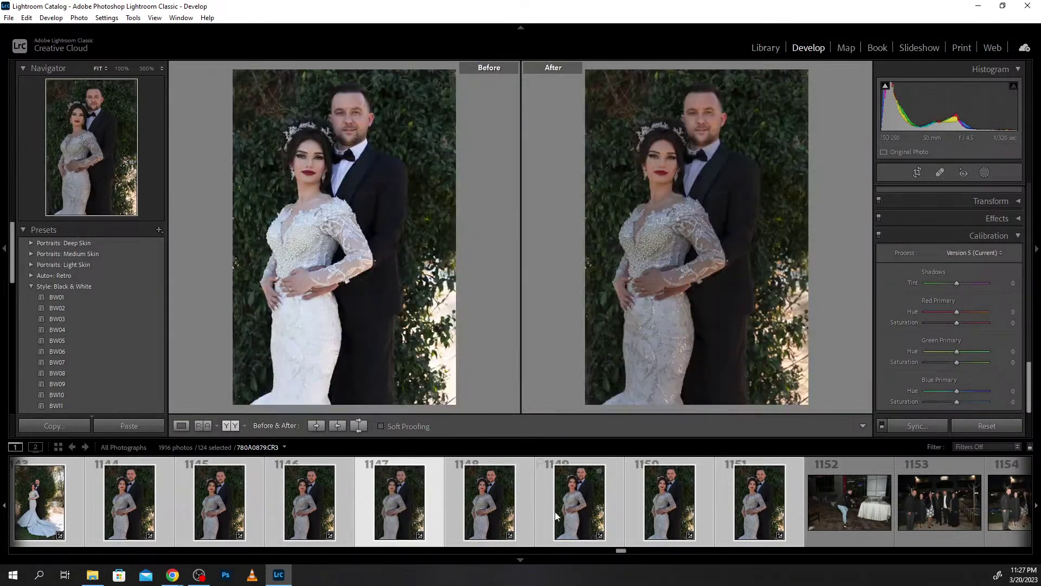
# Make the calibrated couple portrait 1151 the active photo in the filmstrip.
pyautogui.scroll(2, 364, 513)
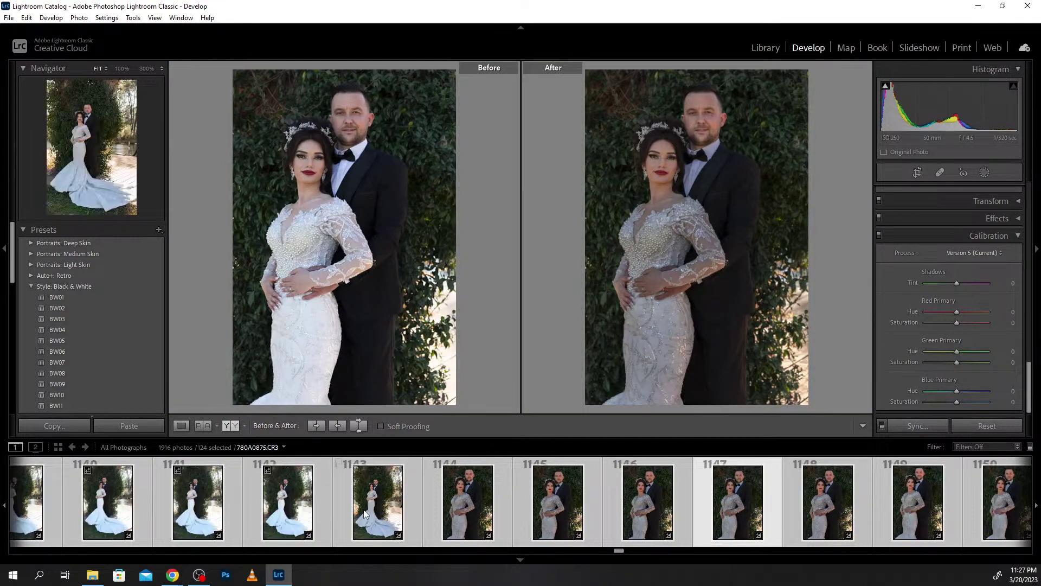
pyautogui.scroll(1, 364, 514)
pyautogui.scroll(2, 364, 514)
pyautogui.scroll(1, 364, 513)
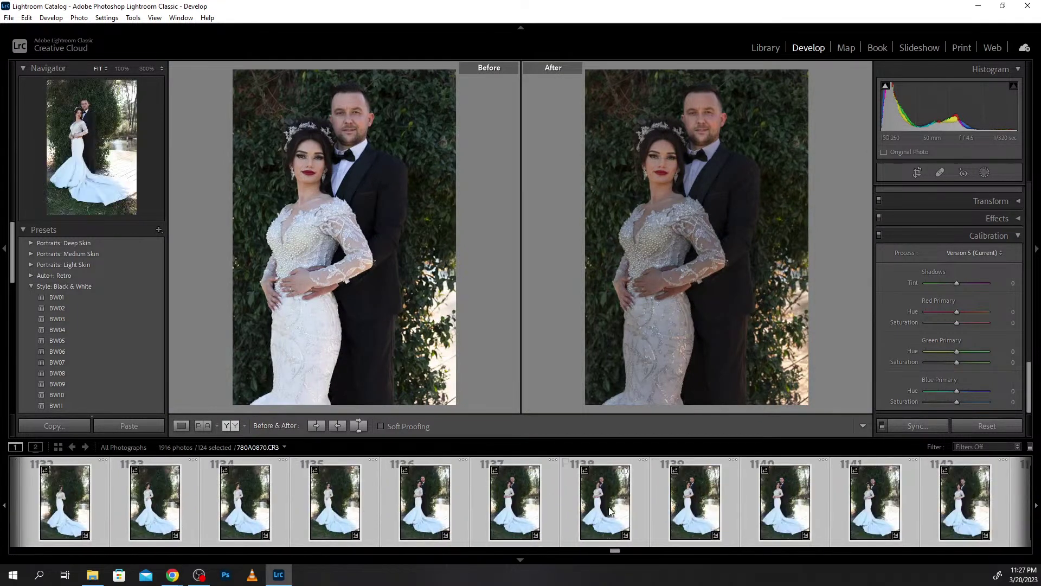
pyautogui.scroll(-3, 700, 503)
pyautogui.scroll(-2, 700, 504)
pyautogui.scroll(-2, 700, 504)
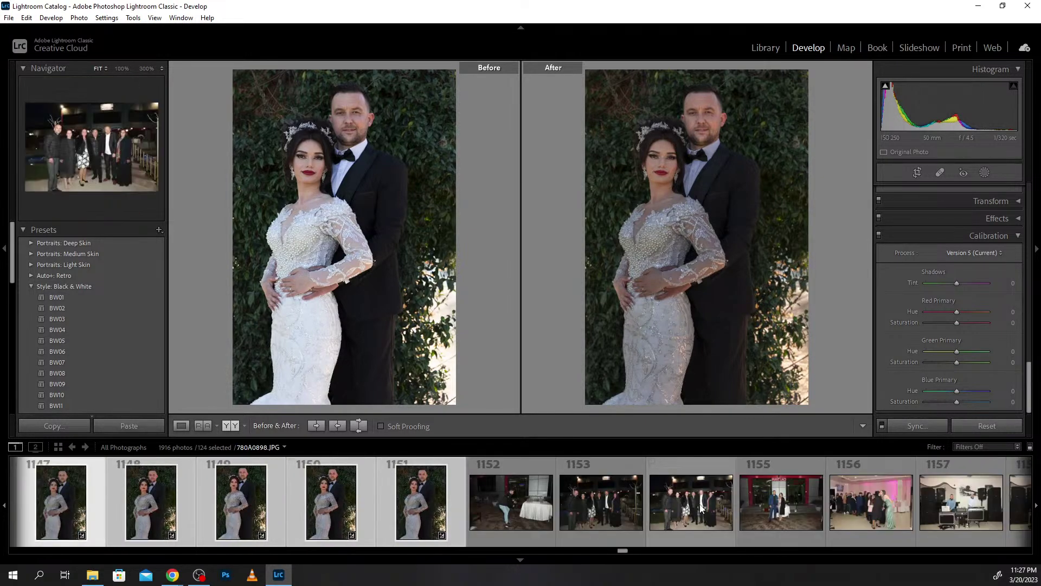
pyautogui.click(422, 515)
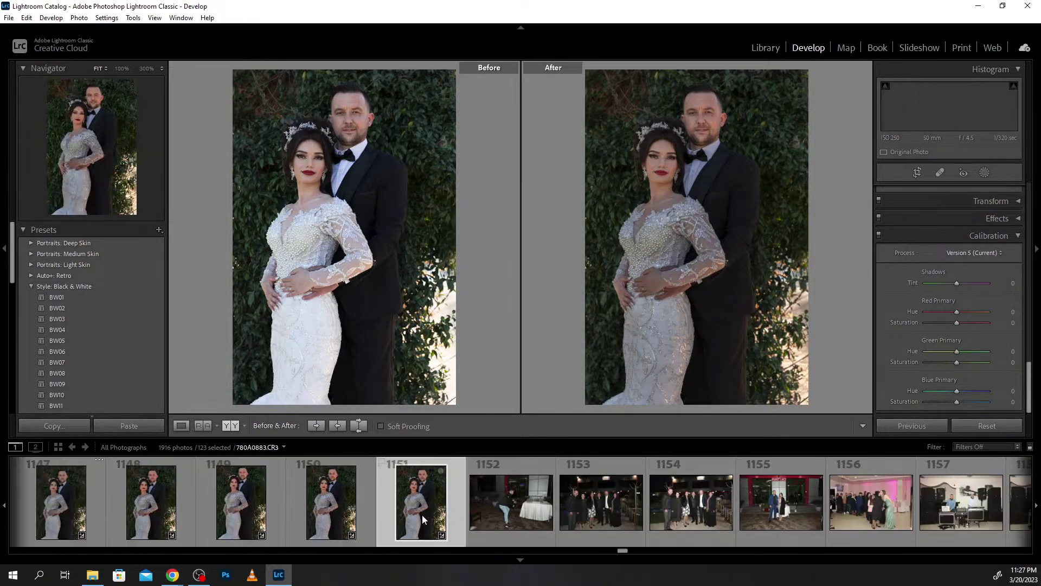
# Shift-select from image 952 through portrait 1151, giving 200 selected photos.
pyautogui.scroll(5, 418, 515)
pyautogui.scroll(6, 419, 516)
pyautogui.scroll(6, 419, 515)
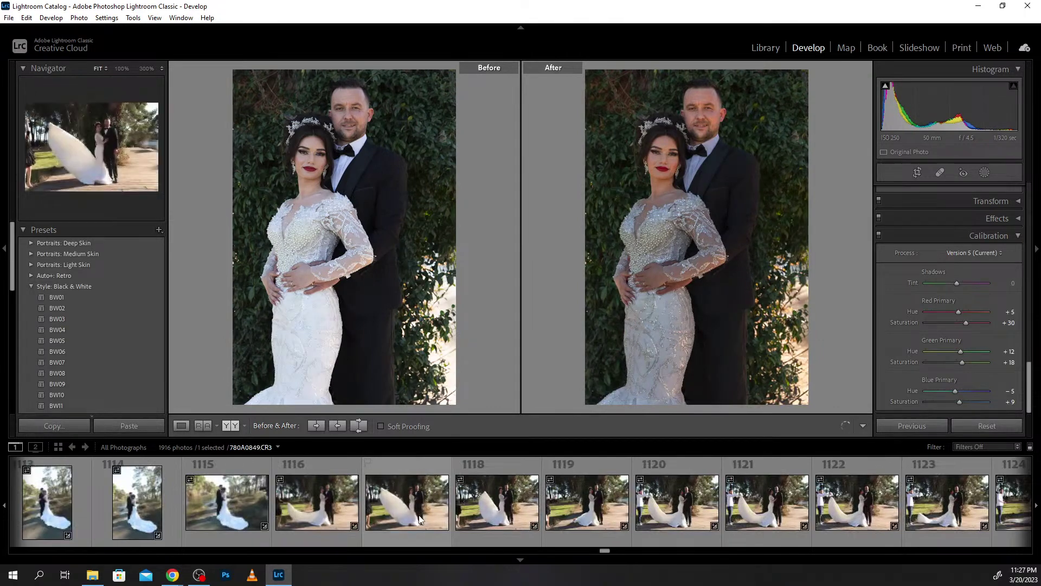
pyautogui.scroll(5, 419, 515)
pyautogui.scroll(5, 419, 516)
pyautogui.scroll(5, 419, 516)
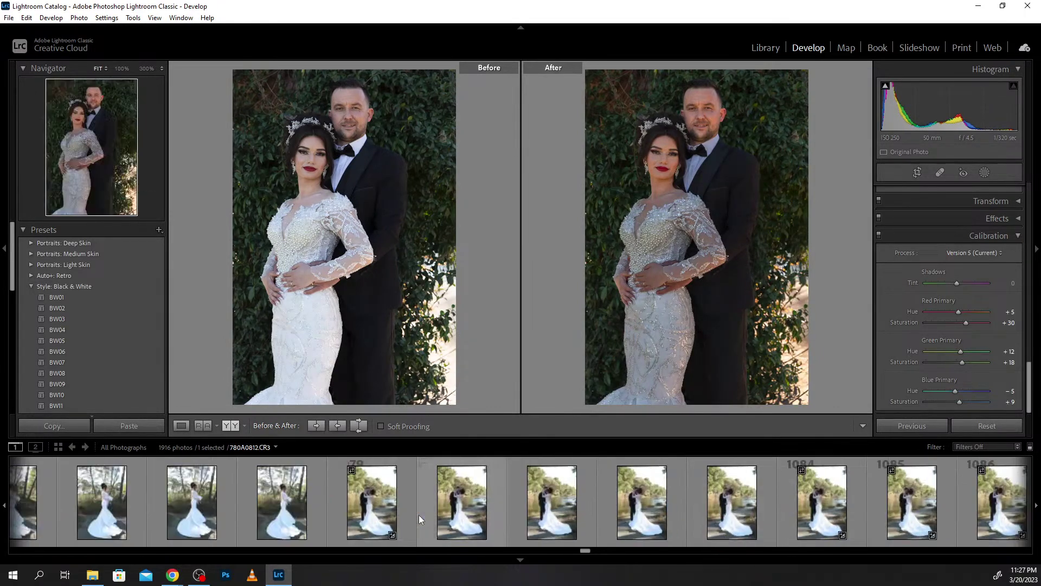
pyautogui.scroll(5, 419, 515)
pyautogui.scroll(5, 419, 515)
pyautogui.scroll(5, 418, 515)
pyautogui.scroll(5, 419, 515)
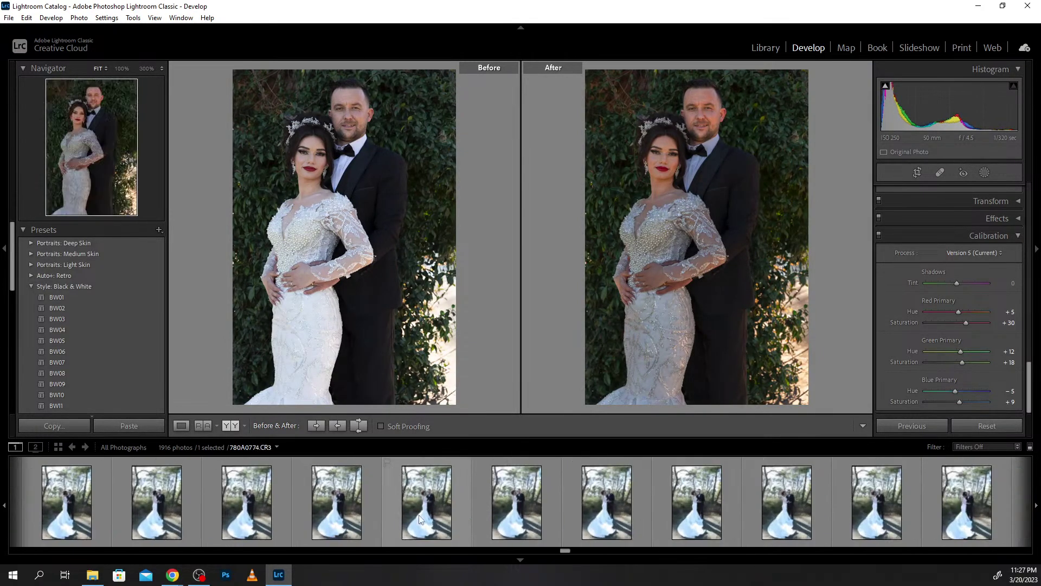
pyautogui.scroll(5, 418, 515)
pyautogui.scroll(5, 418, 515)
pyautogui.scroll(5, 418, 515)
pyautogui.scroll(5, 419, 515)
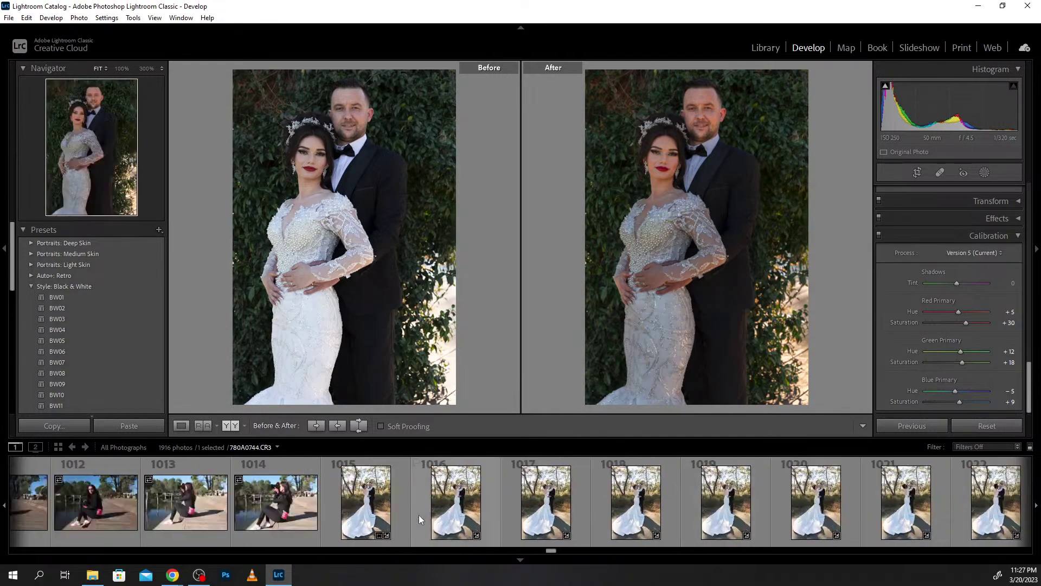
pyautogui.scroll(5, 418, 516)
pyautogui.scroll(5, 419, 516)
pyautogui.scroll(5, 419, 516)
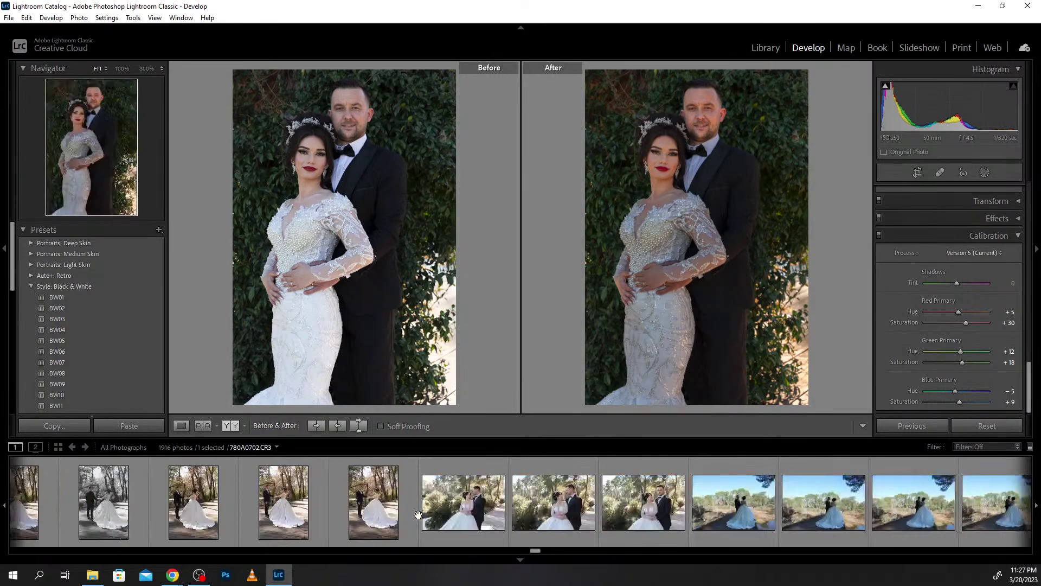
pyautogui.scroll(5, 419, 515)
pyautogui.scroll(5, 419, 515)
pyautogui.scroll(5, 418, 515)
pyautogui.scroll(5, 419, 515)
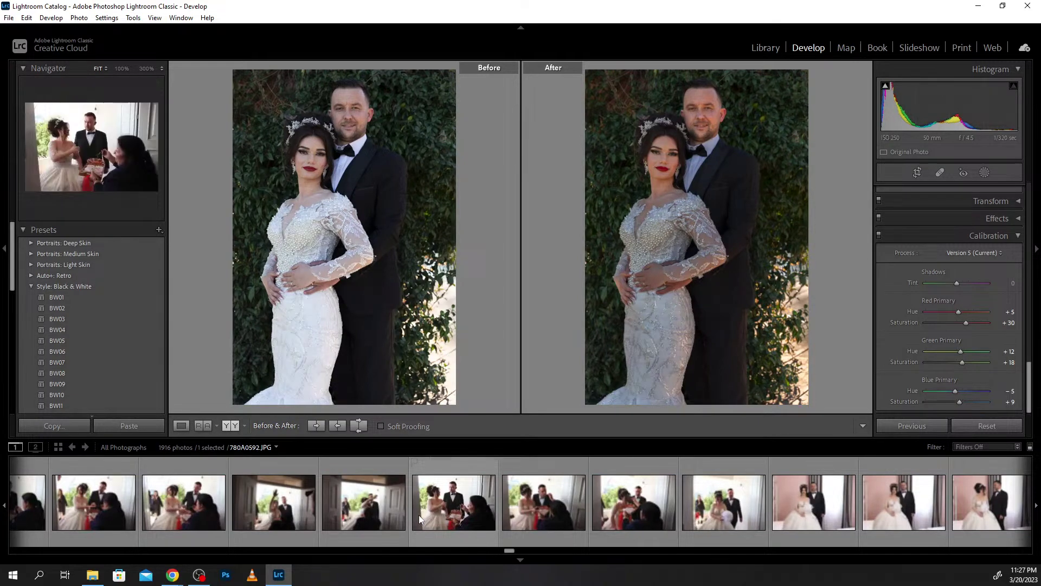
pyautogui.scroll(5, 419, 515)
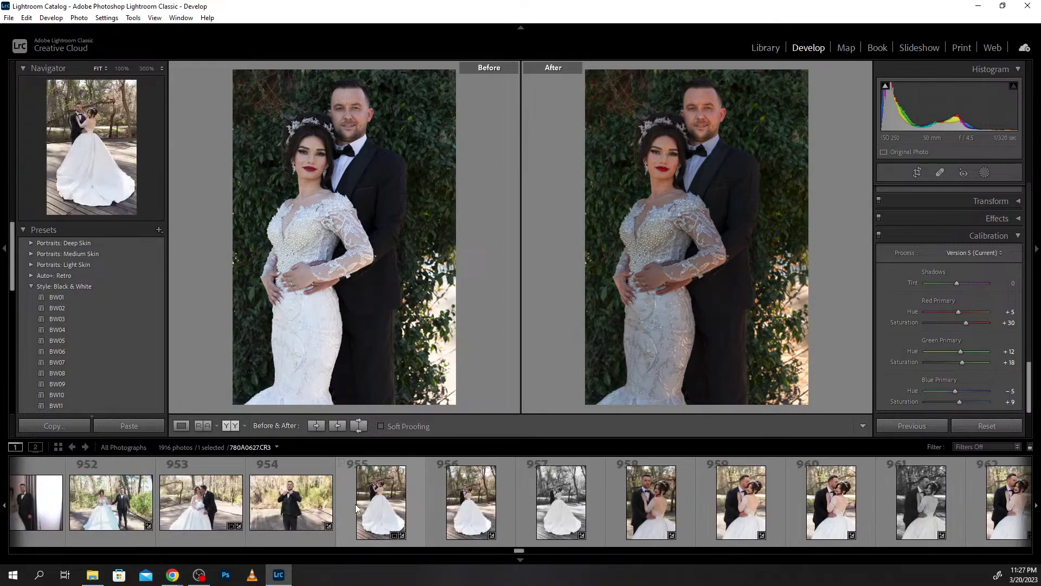
pyautogui.scroll(4, 257, 505)
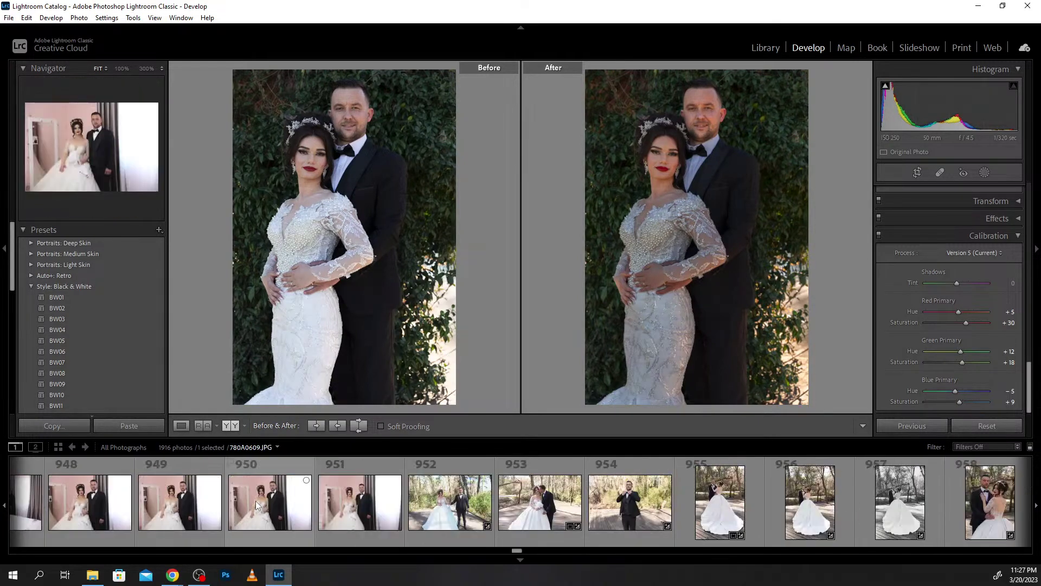
pyautogui.keyDown('shift'); pyautogui.click(441, 506); pyautogui.keyUp('shift')
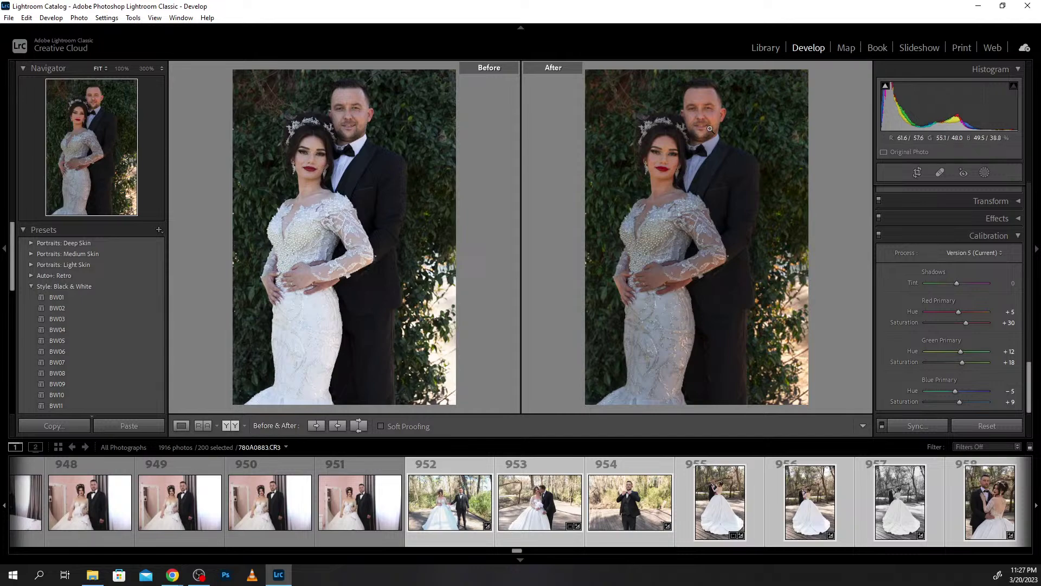
pyautogui.click(666, 174)
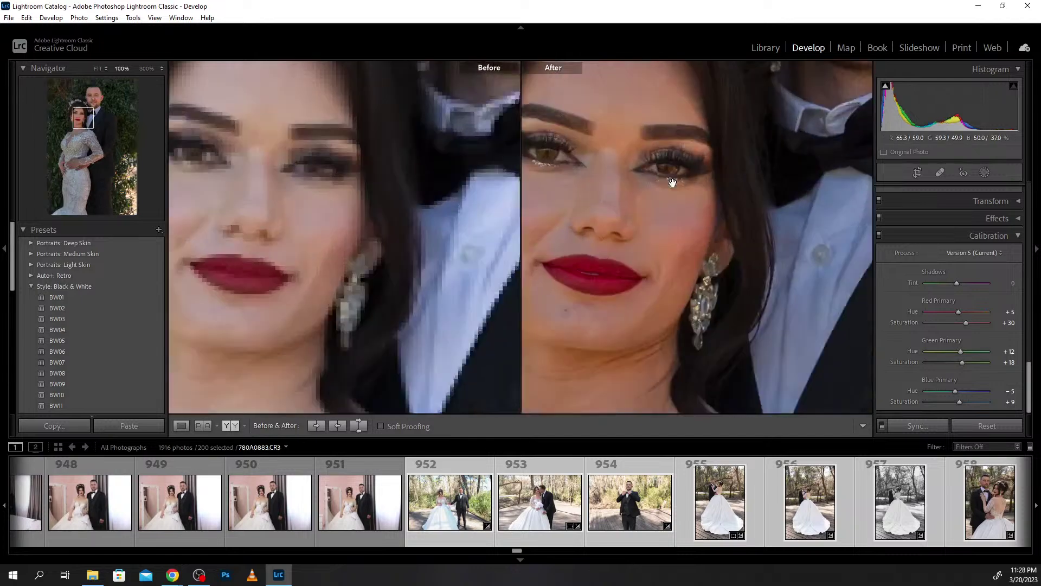
pyautogui.moveTo(667, 177); pyautogui.dragTo(798, 195)
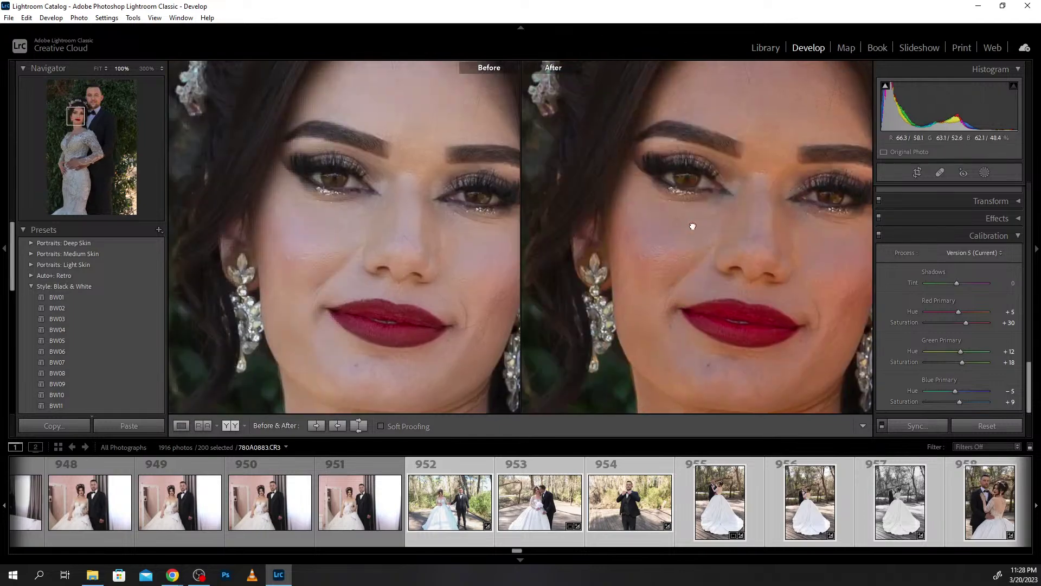
pyautogui.moveTo(710, 234); pyautogui.dragTo(377, 300)
pyautogui.moveTo(687, 149); pyautogui.dragTo(756, 260)
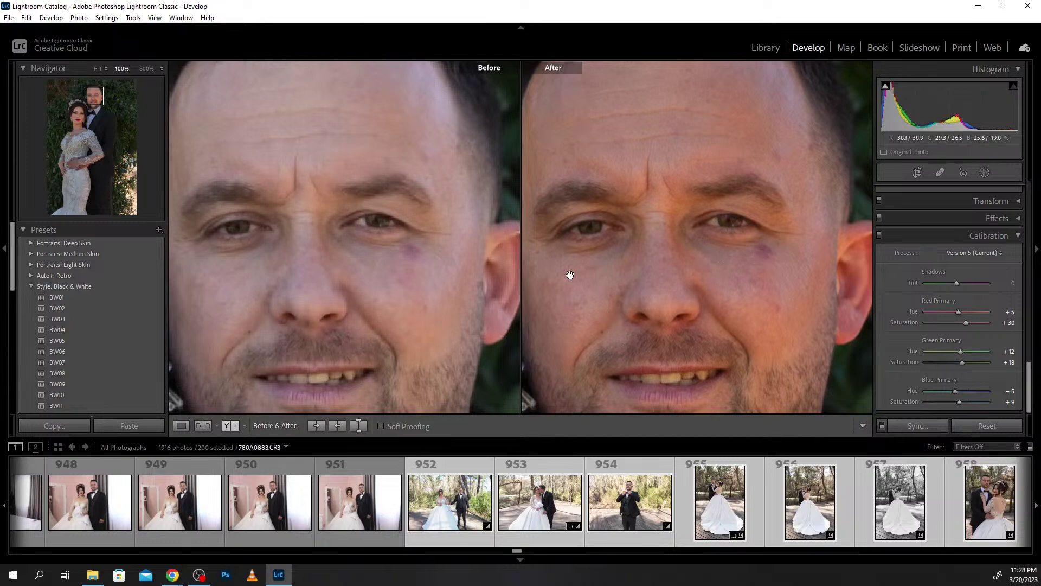
pyautogui.click(499, 282)
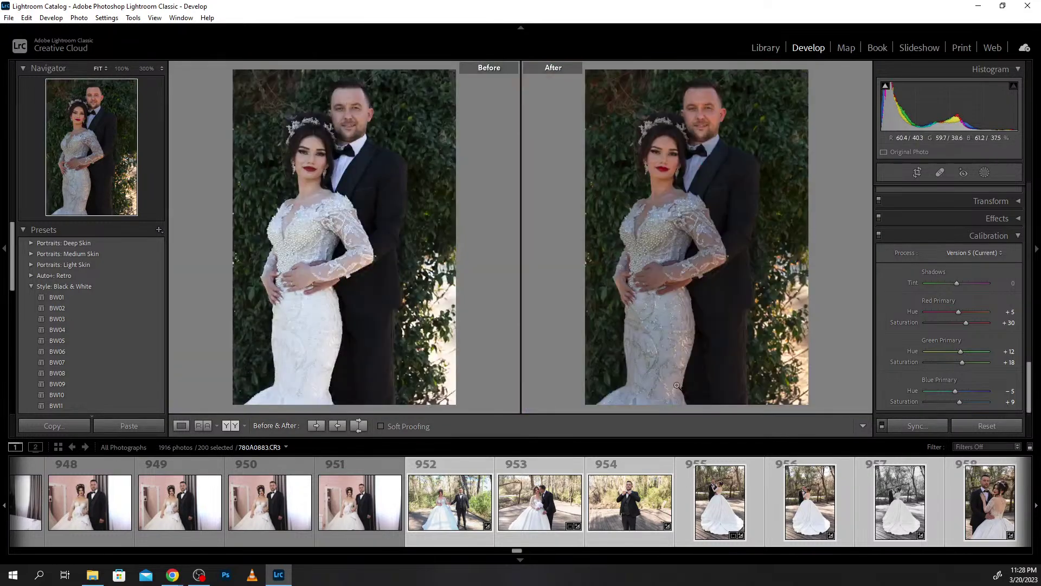
pyautogui.click(487, 515)
# Quit Lightroom Classic and skip the catalog backup this time.
pyautogui.click(1027, 6)
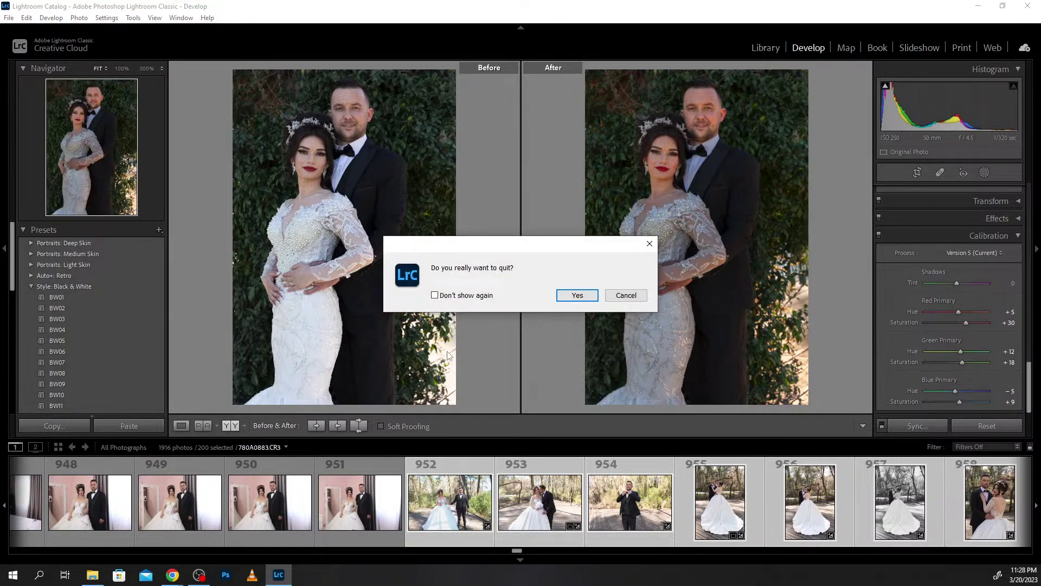
pyautogui.click(574, 296)
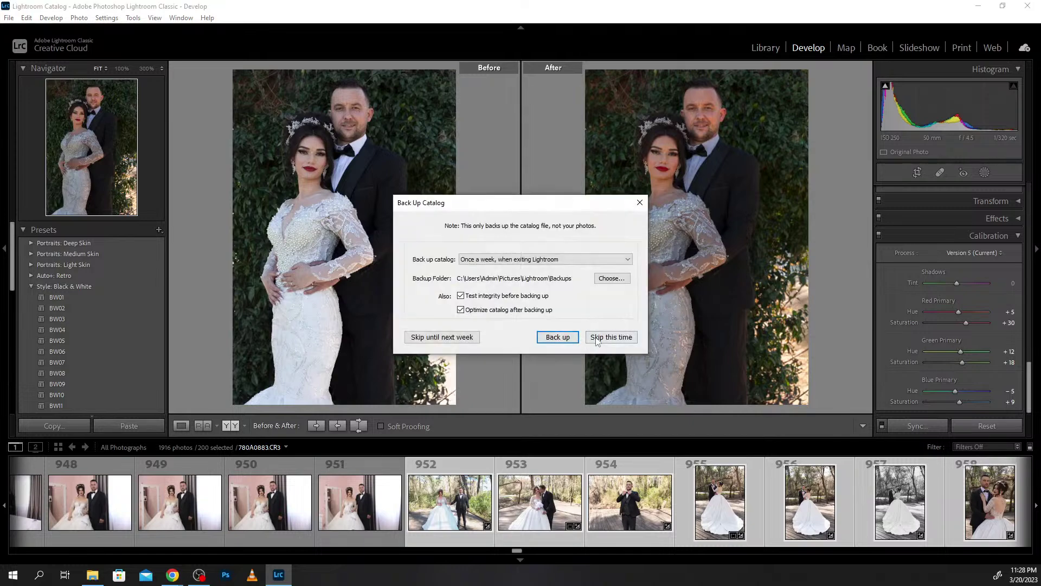
pyautogui.click(597, 337)
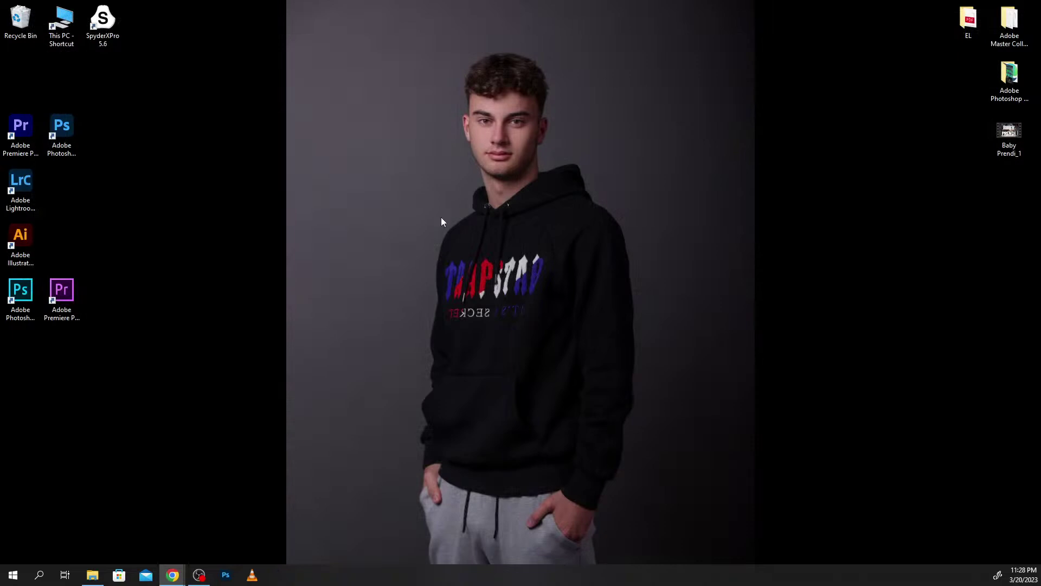